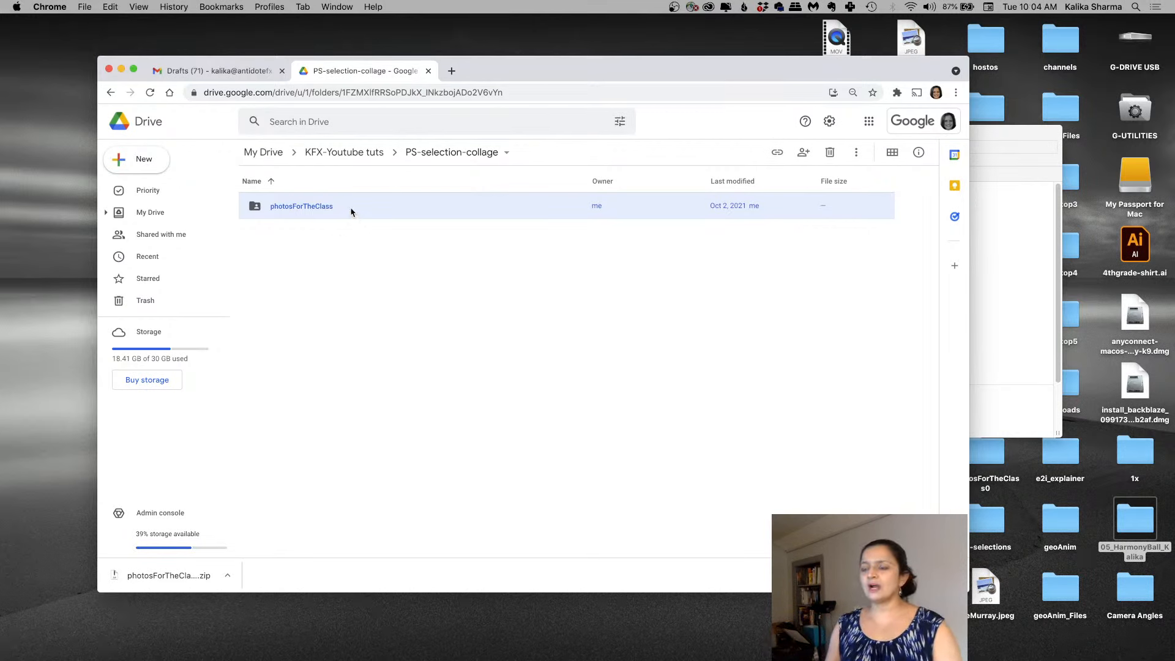
# Step: Find Photoshop with a system-wide search and launch Adobe Photoshop 2021
pyautogui.moveTo(404, 640)
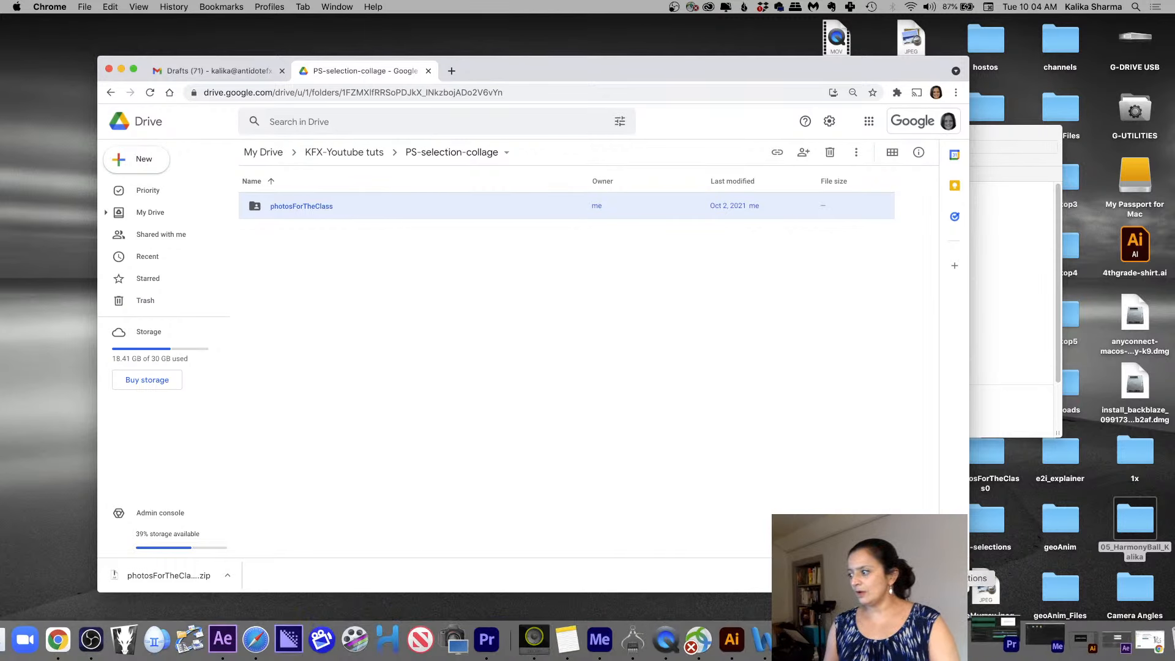
pyautogui.press('super+Tab')
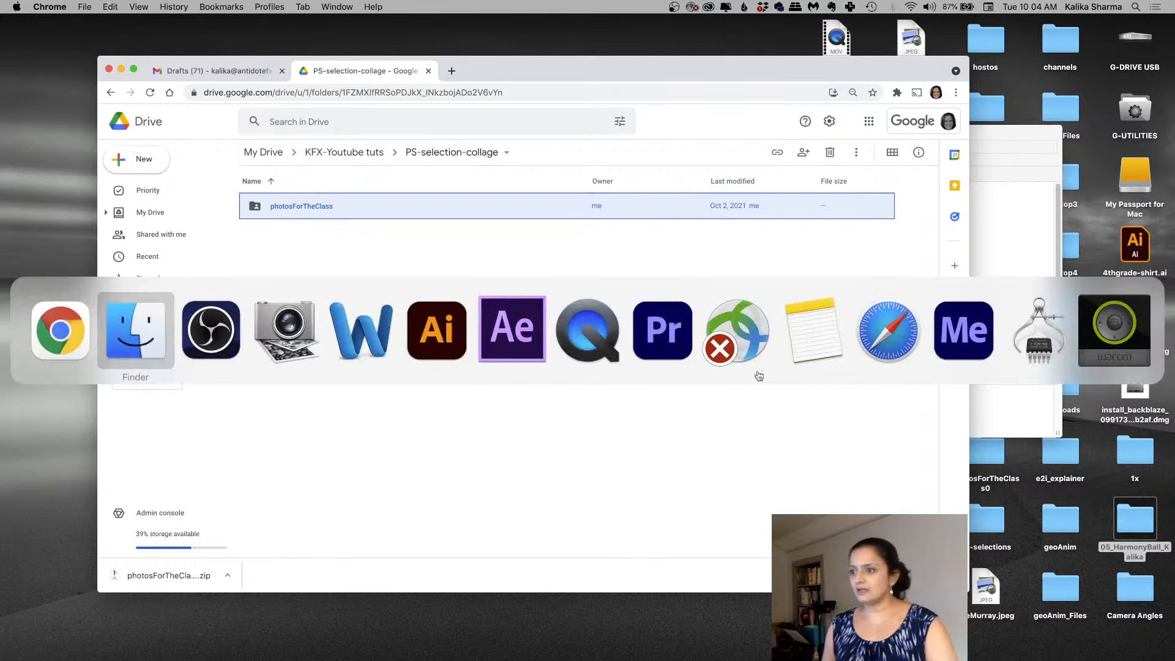
pyautogui.press('Escape')
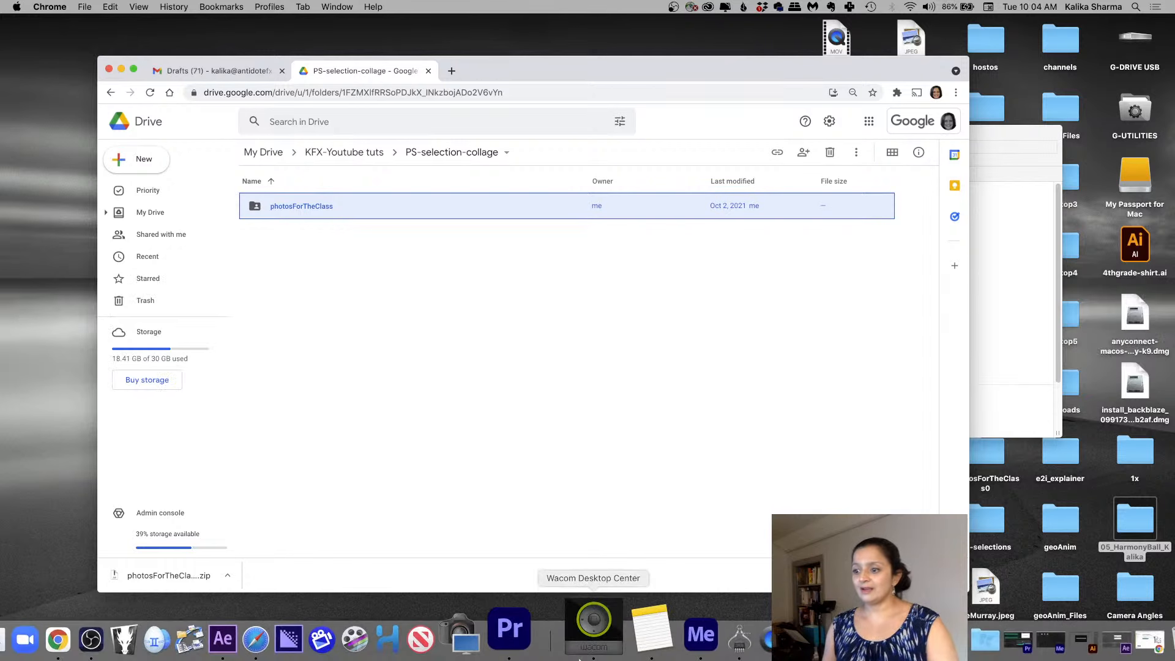
pyautogui.press('super+space')
pyautogui.write('p')
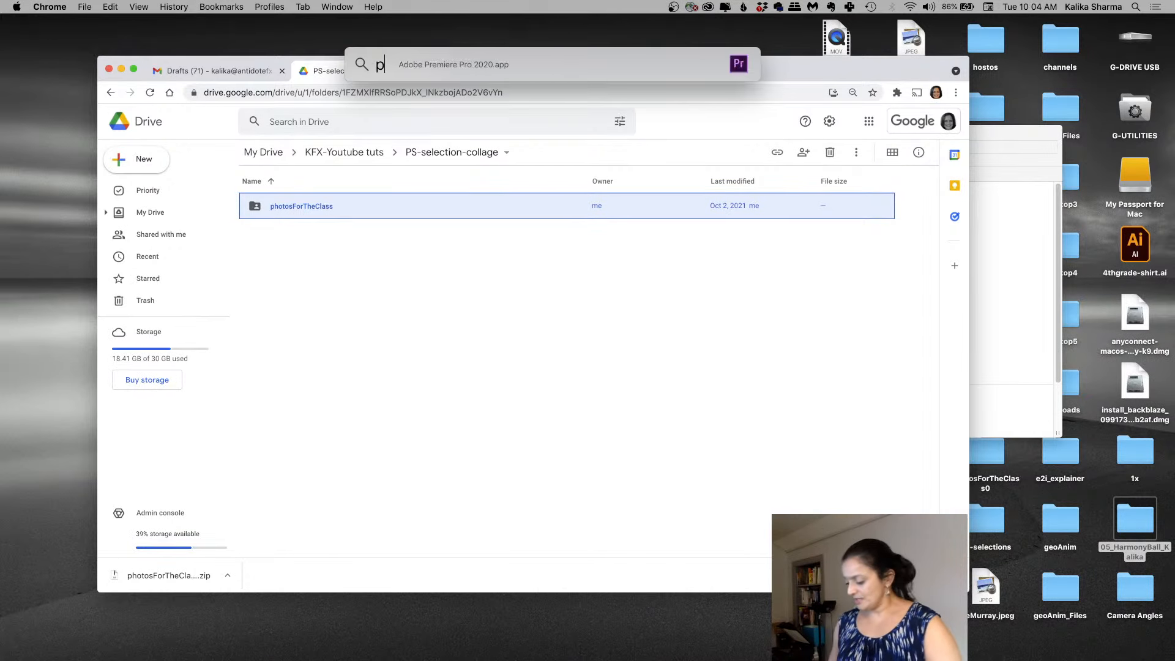
pyautogui.write('hotoshop')
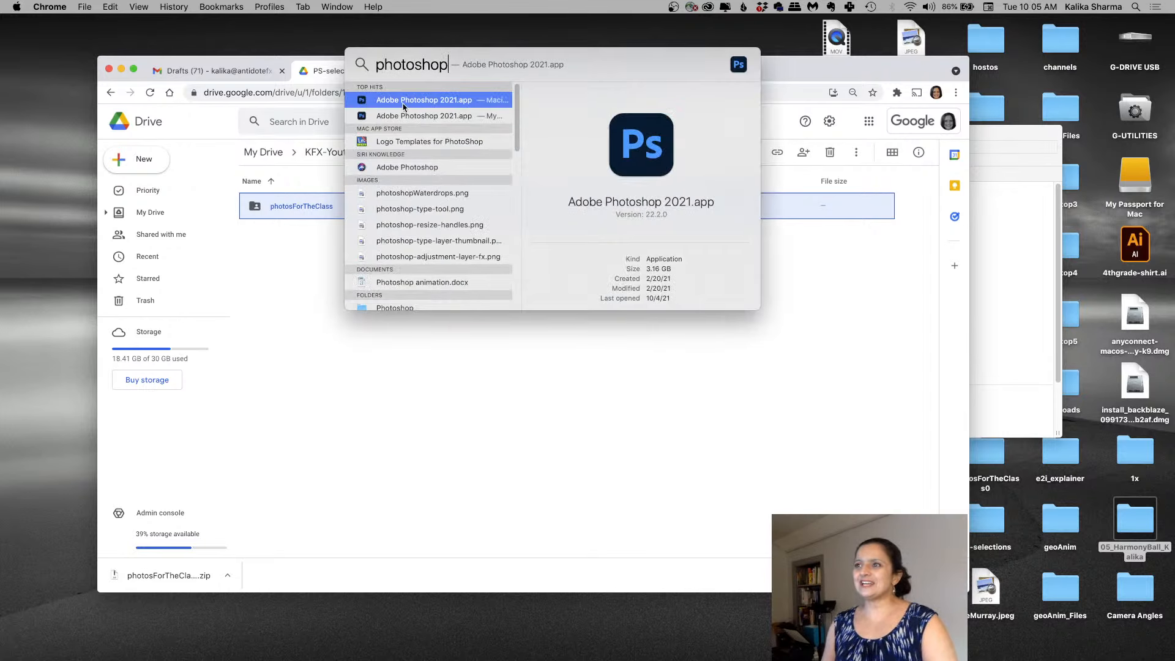
pyautogui.doubleClick(405, 102)
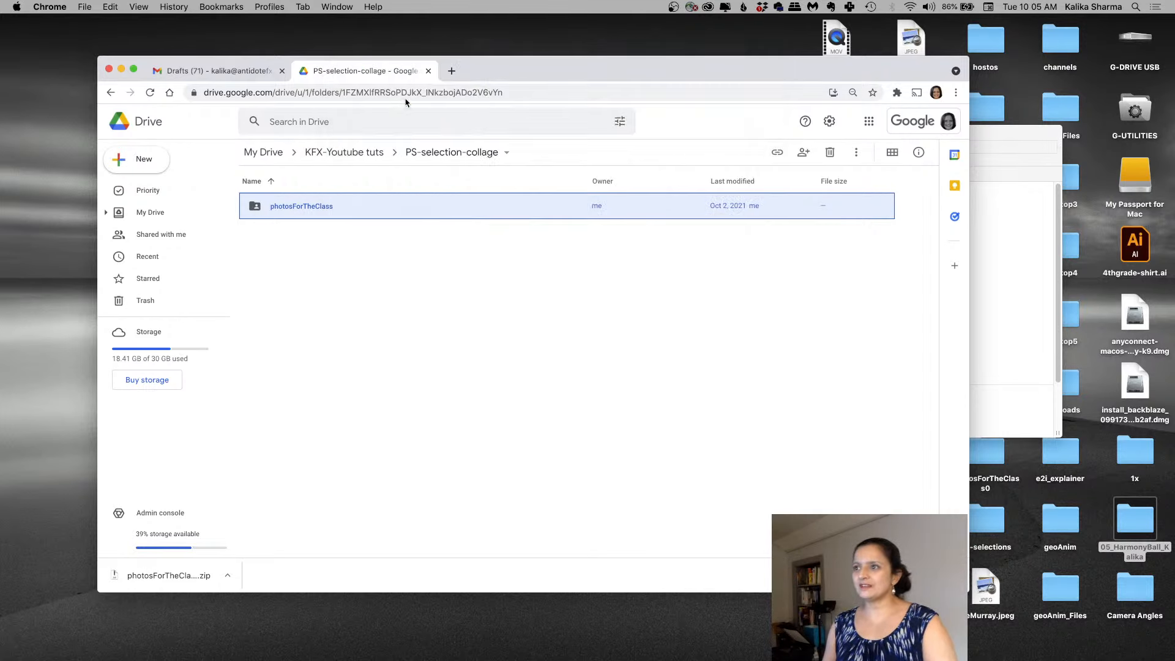
pyautogui.click(436, 310)
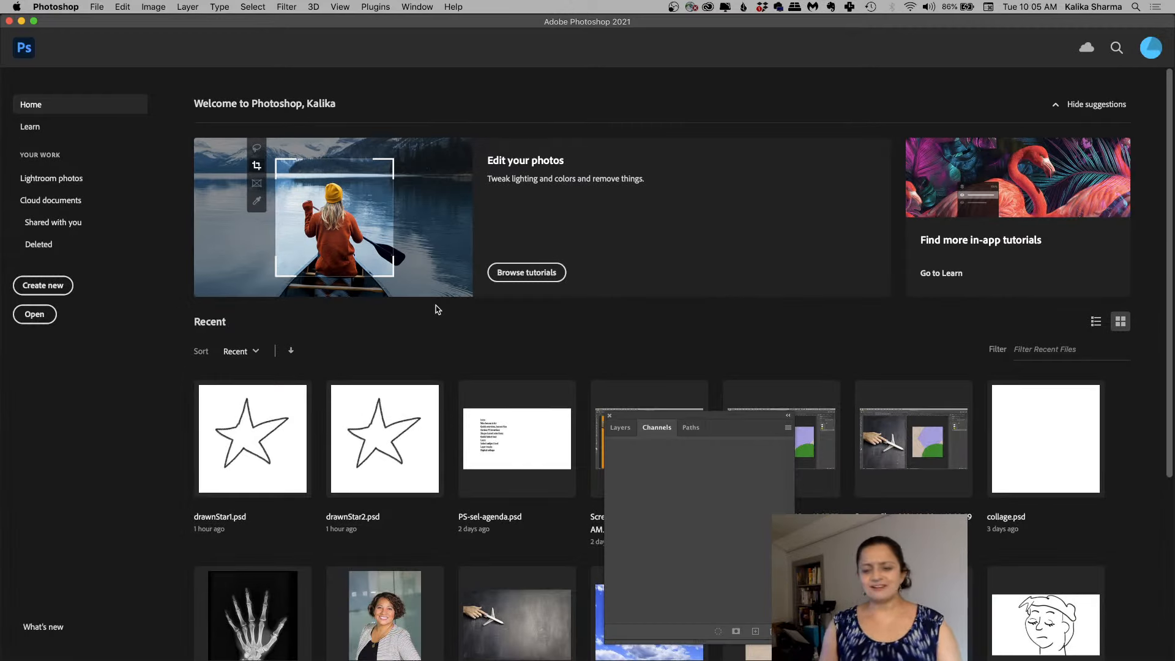
# Step: Create a new document from the HDTV 1080p film and video preset with the Working RGB: sRGB IEC61966-2.1 color profile
pyautogui.click(43, 286)
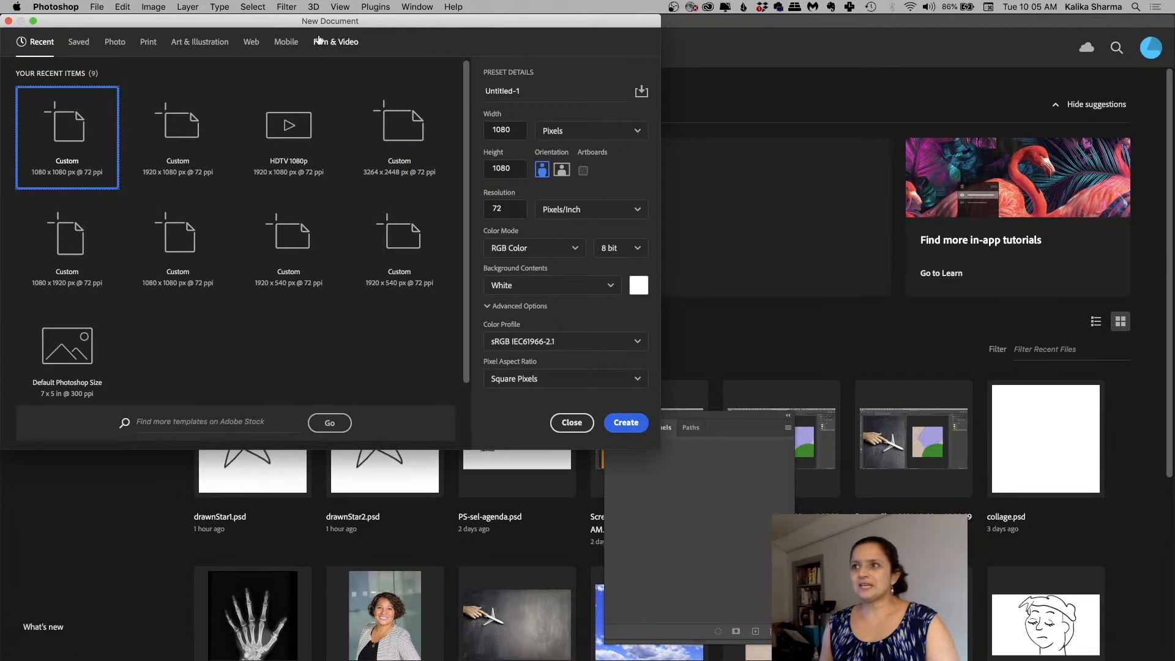
pyautogui.click(319, 41)
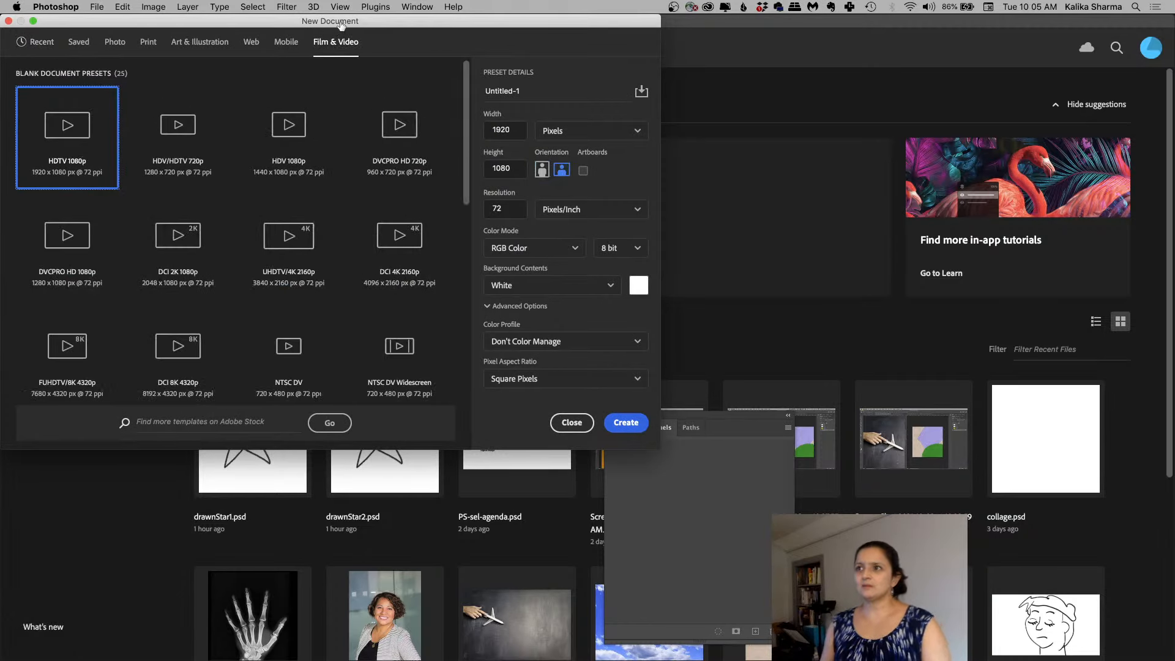
pyautogui.moveTo(341, 25); pyautogui.dragTo(498, 100)
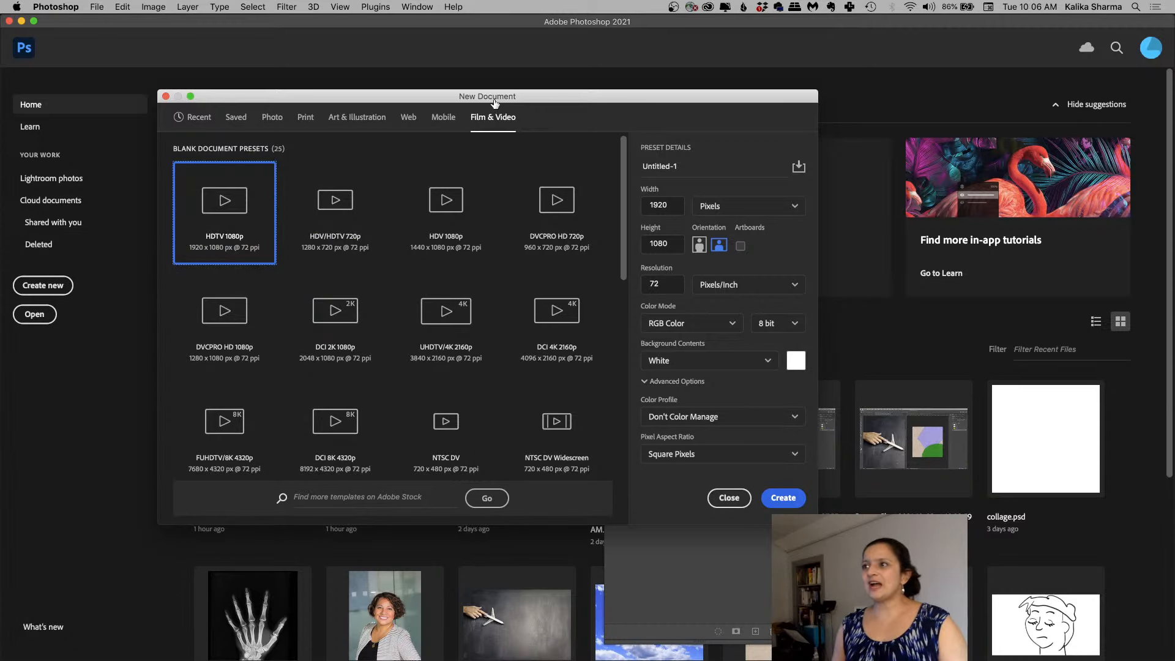
pyautogui.moveTo(494, 103); pyautogui.dragTo(511, 112)
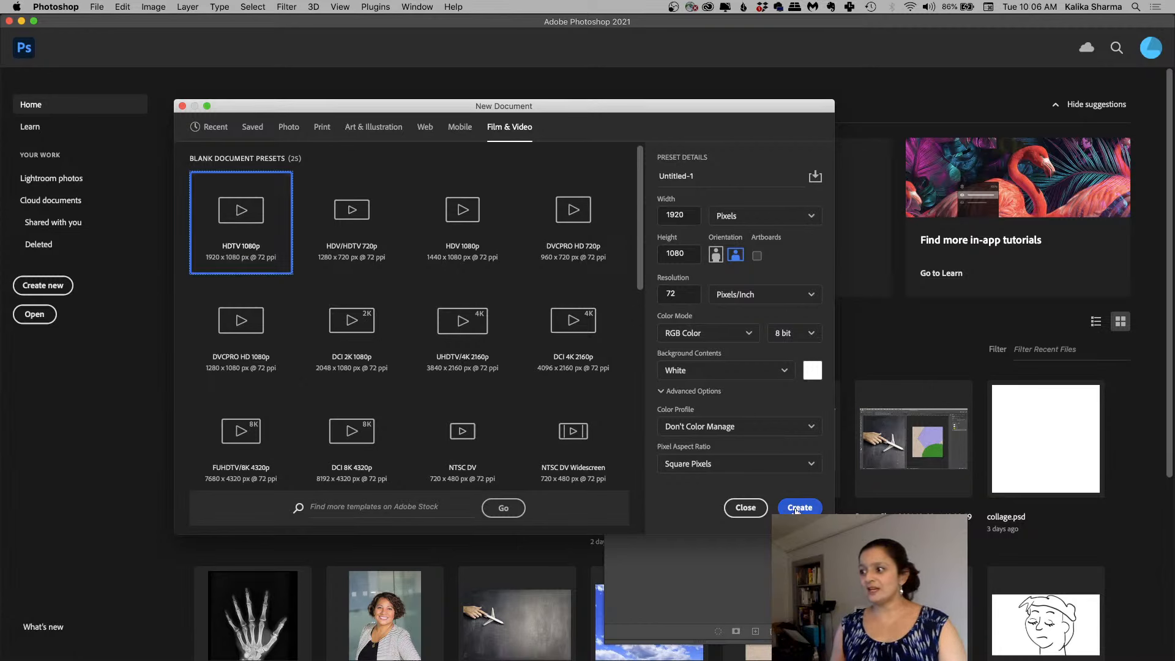
pyautogui.click(752, 429)
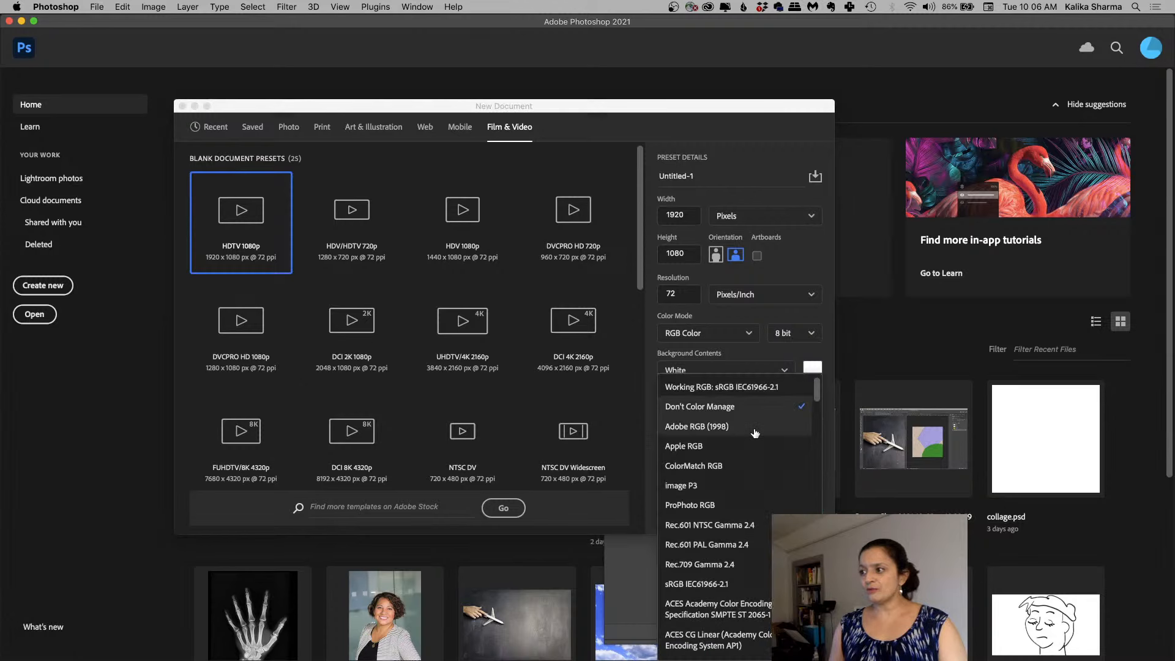
pyautogui.click(746, 392)
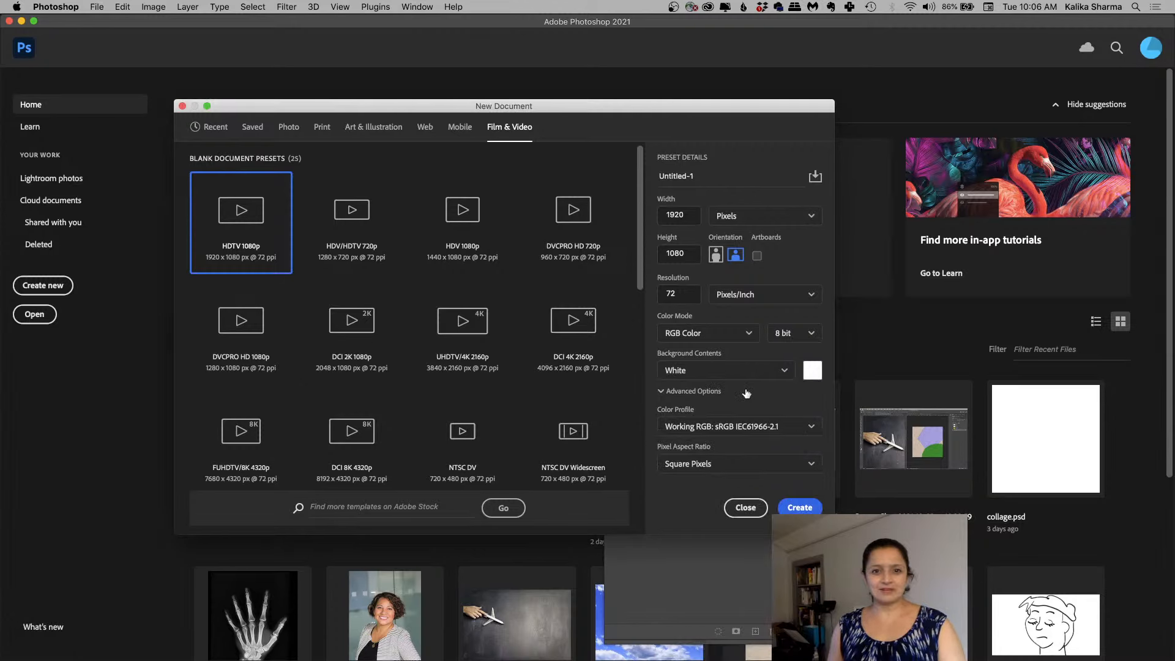
pyautogui.click(799, 508)
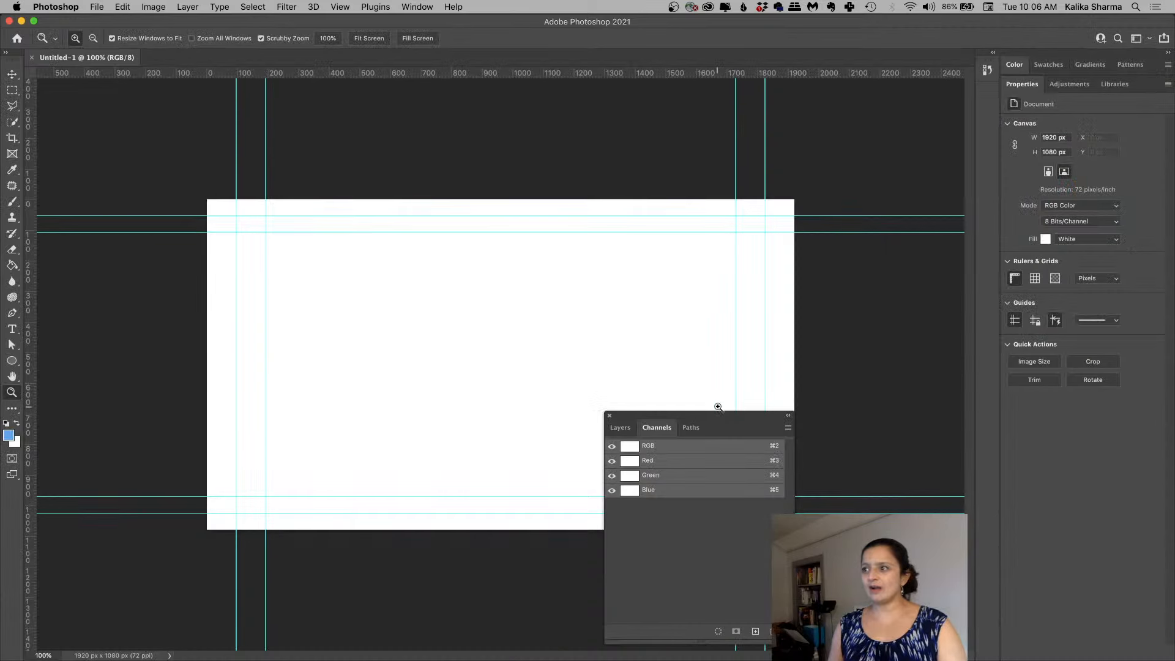
# Step: Move the floating channels panel group off the canvas artwork and show the layer list in it
pyautogui.moveTo(727, 415); pyautogui.dragTo(959, 333)
pyautogui.click(852, 341)
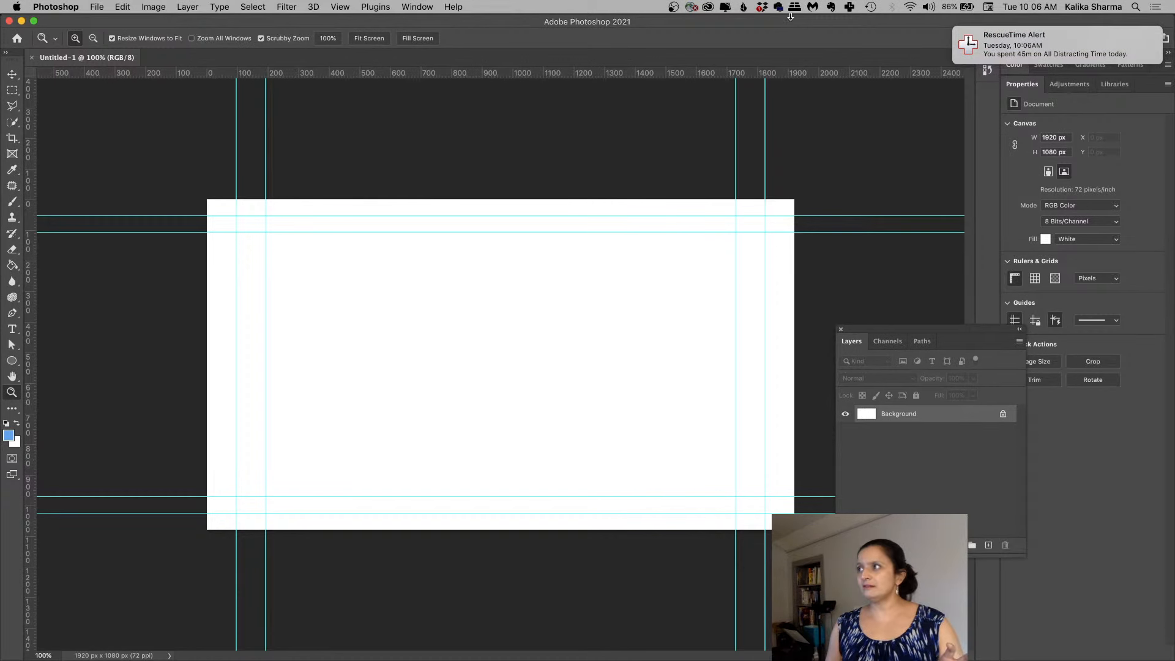
pyautogui.click(1007, 48)
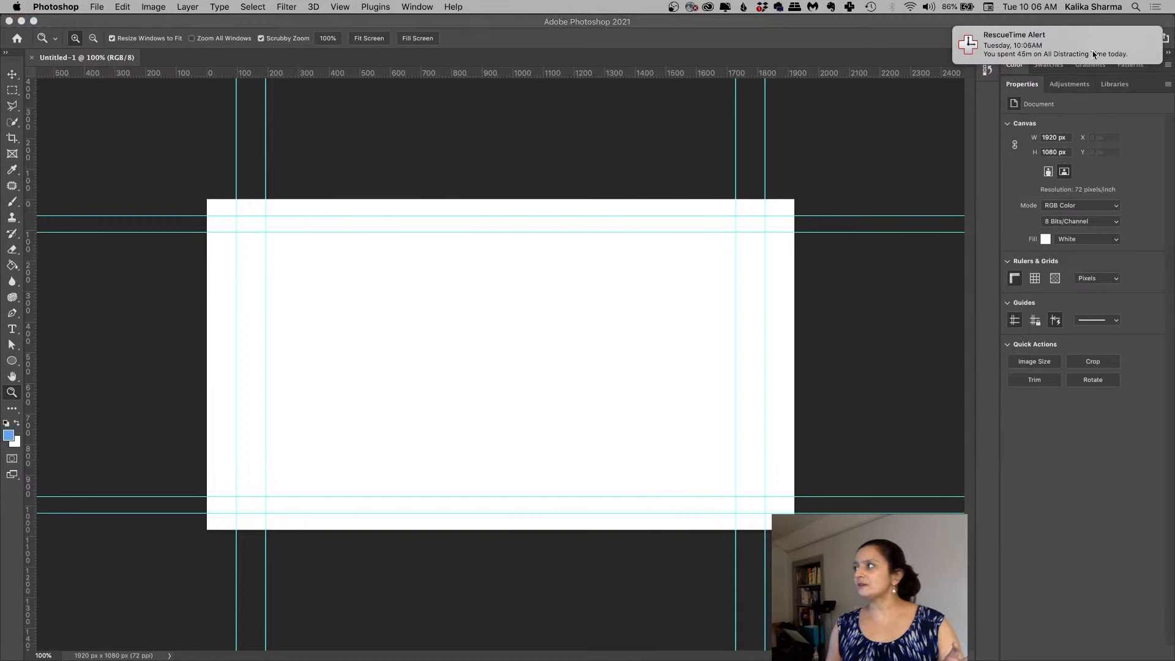
pyautogui.click(851, 9)
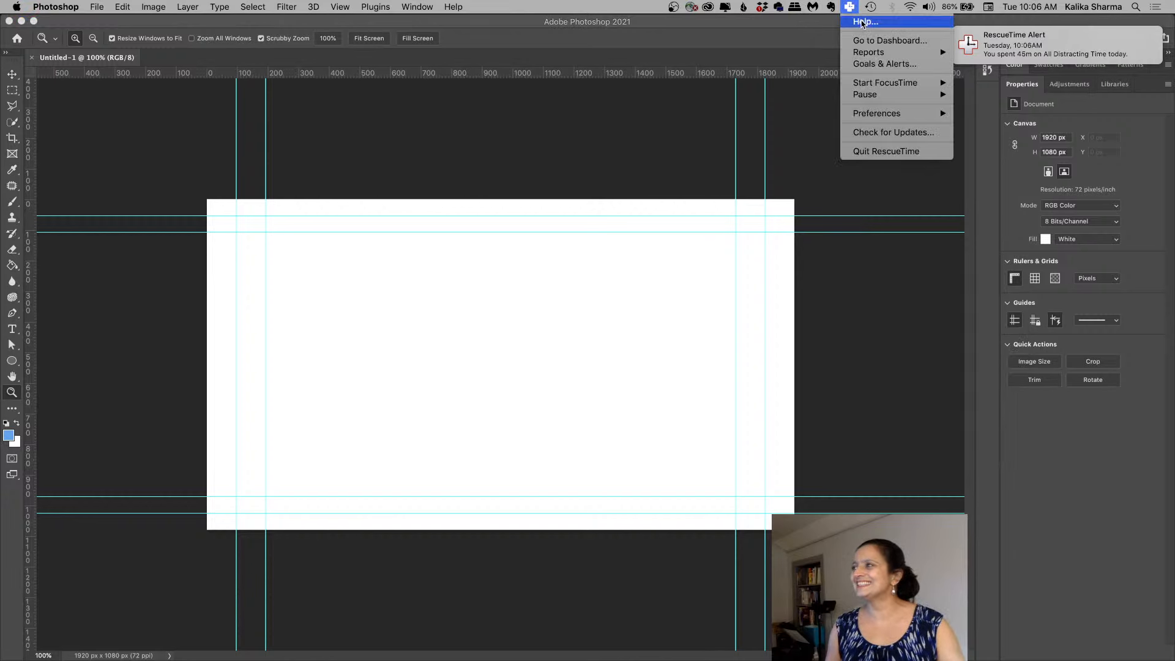
pyautogui.click(883, 188)
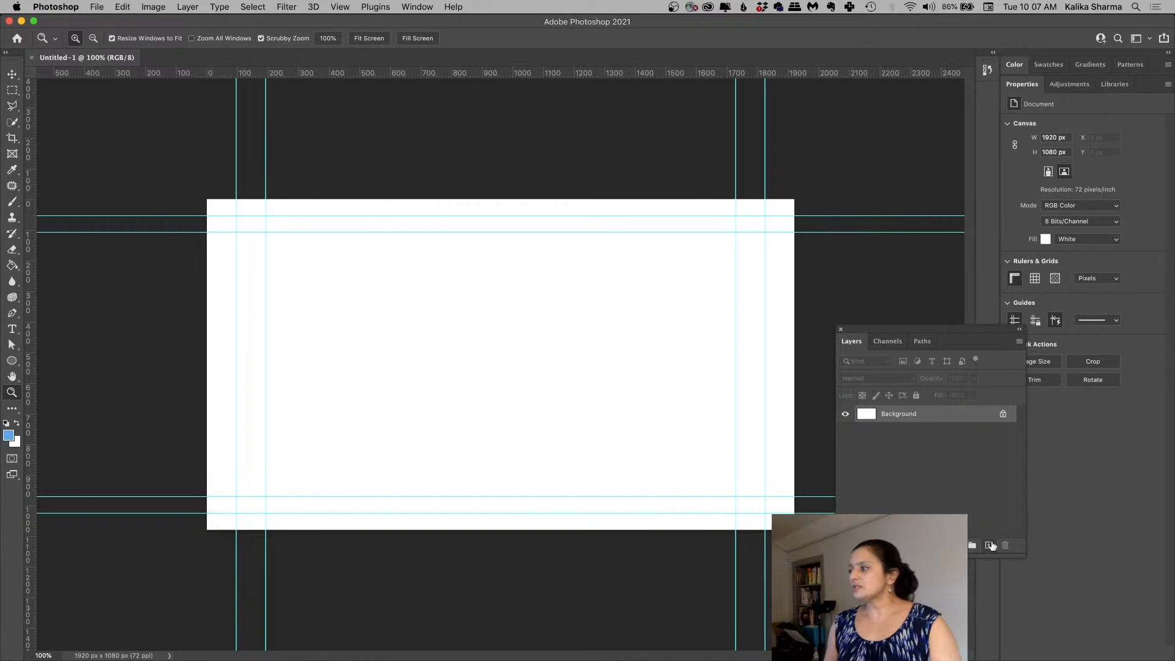
# Step: Add a new layer and make a circular marquee selection about 475 px wide, left of the canvas center
pyautogui.click(988, 545)
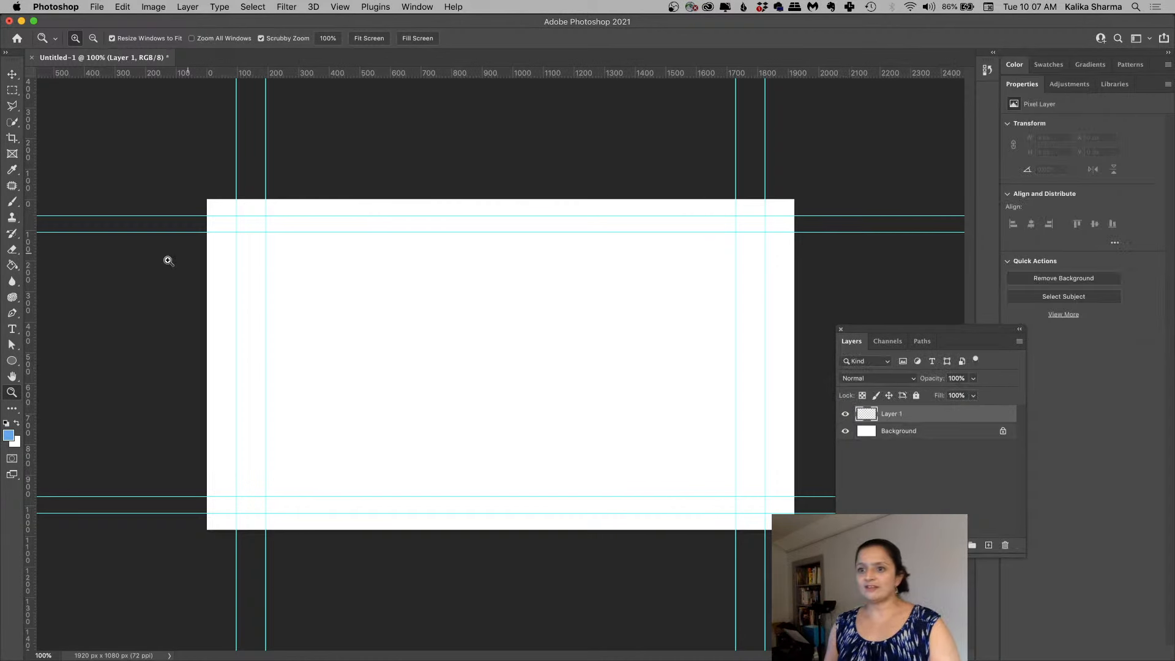
pyautogui.click(13, 95)
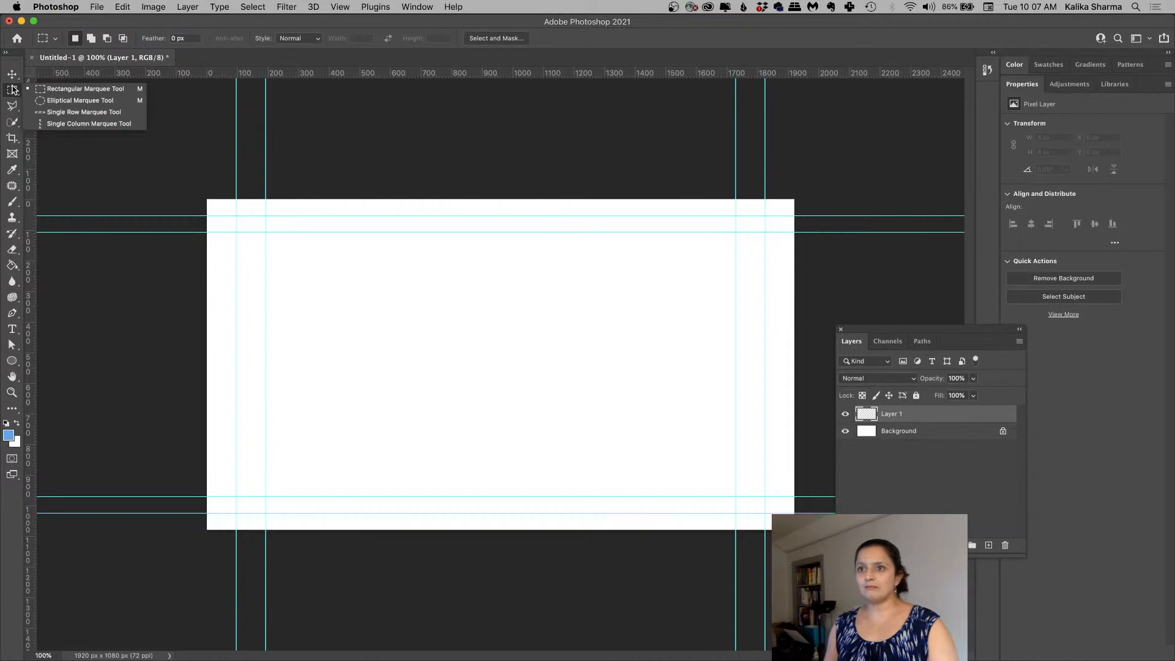
pyautogui.click(67, 98)
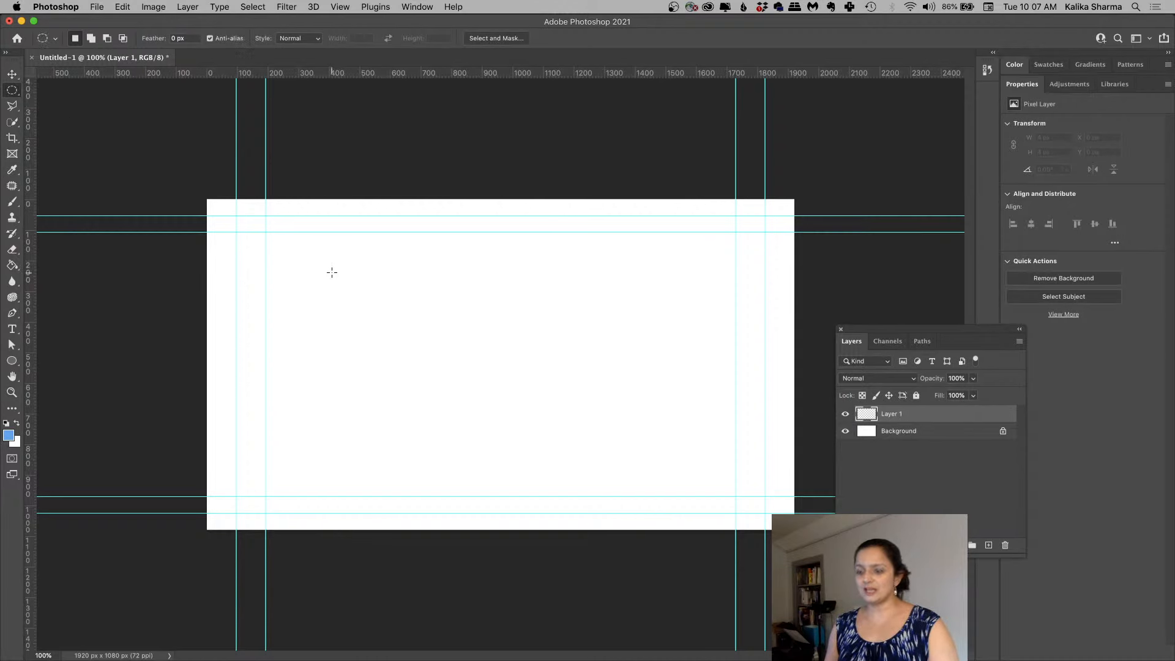
pyautogui.moveTo(332, 272); pyautogui.dragTo(521, 420)
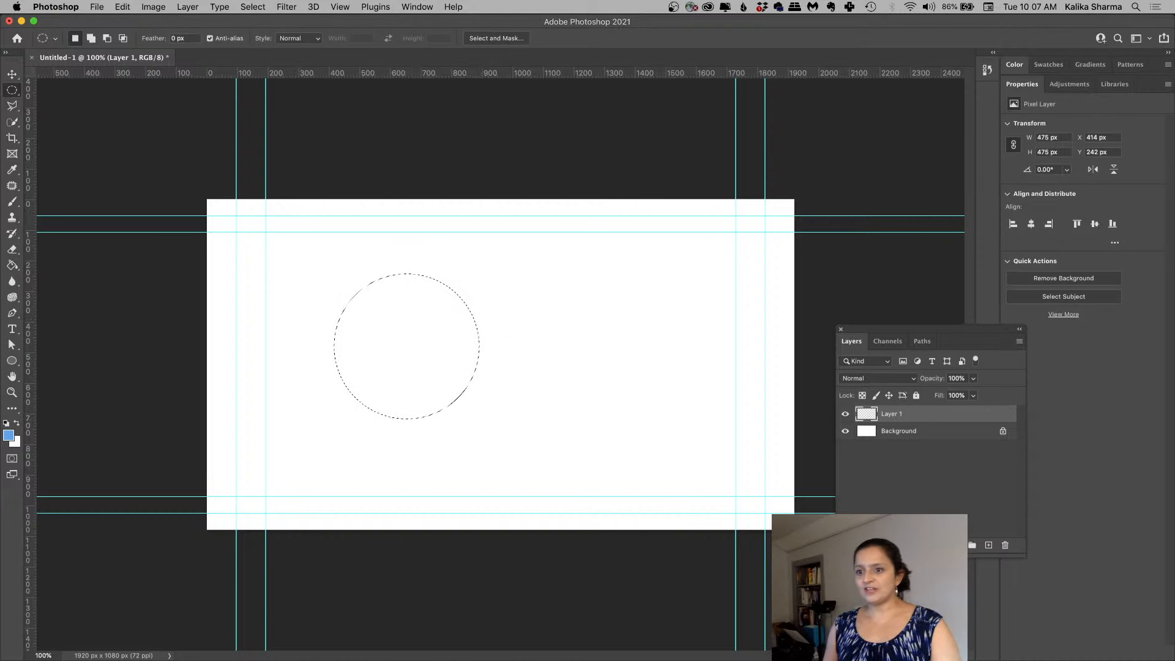
# Step: Set the foreground color to pure red with RGB values 255, 0, 0
pyautogui.click(8, 436)
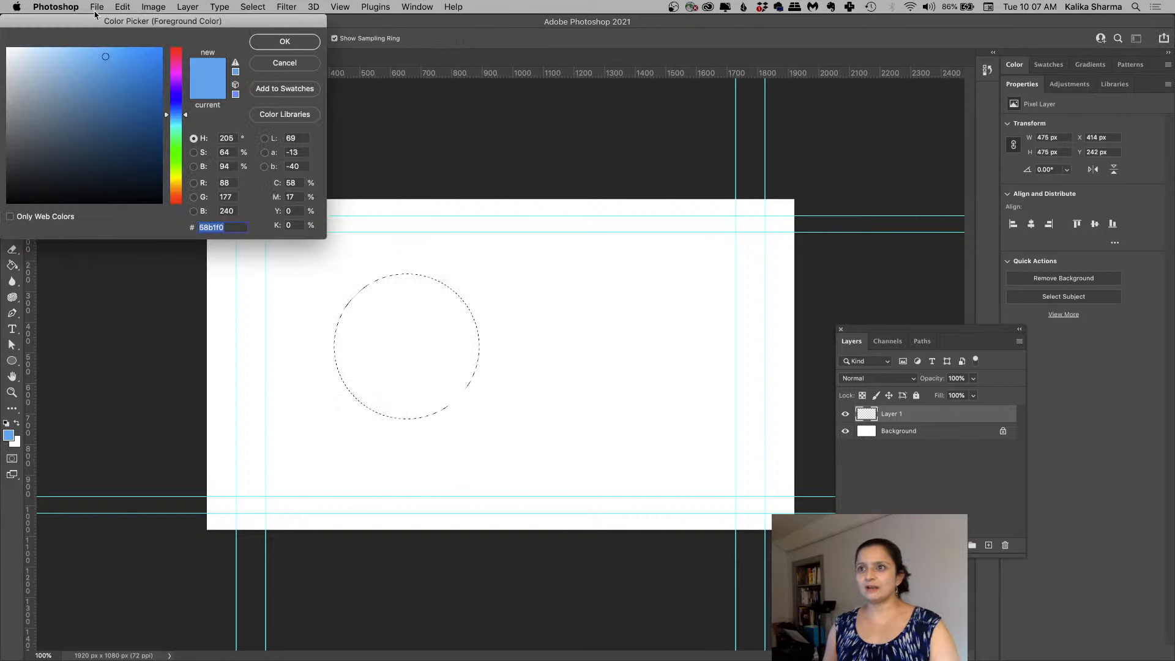
pyautogui.moveTo(89, 25); pyautogui.dragTo(360, 156)
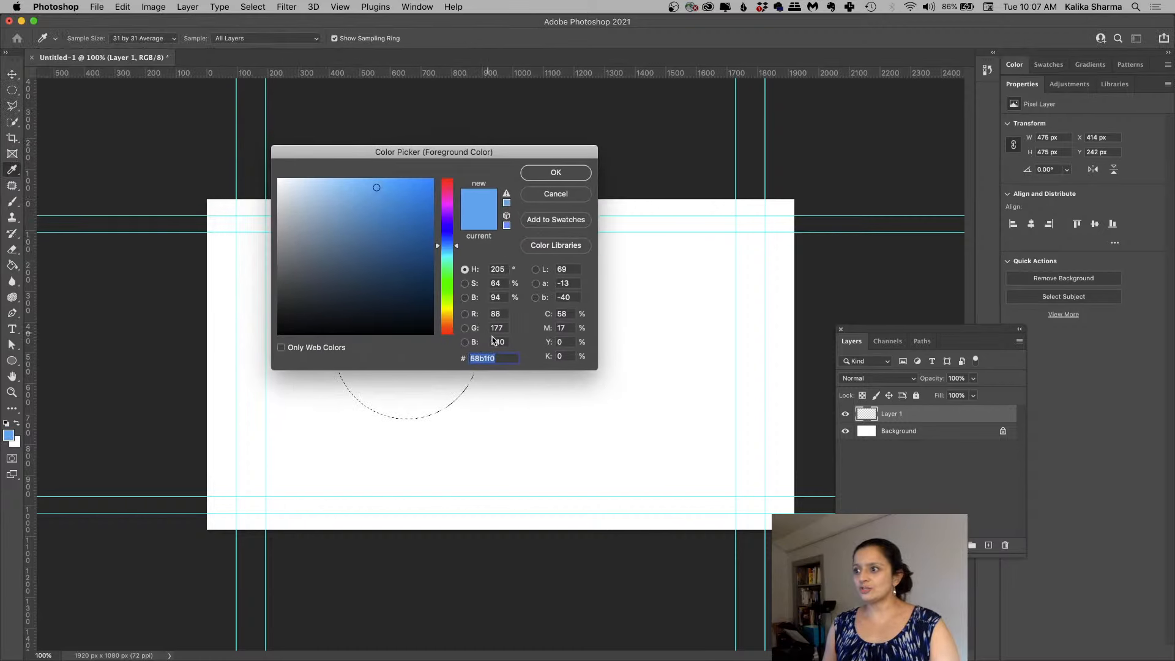
pyautogui.click(469, 313)
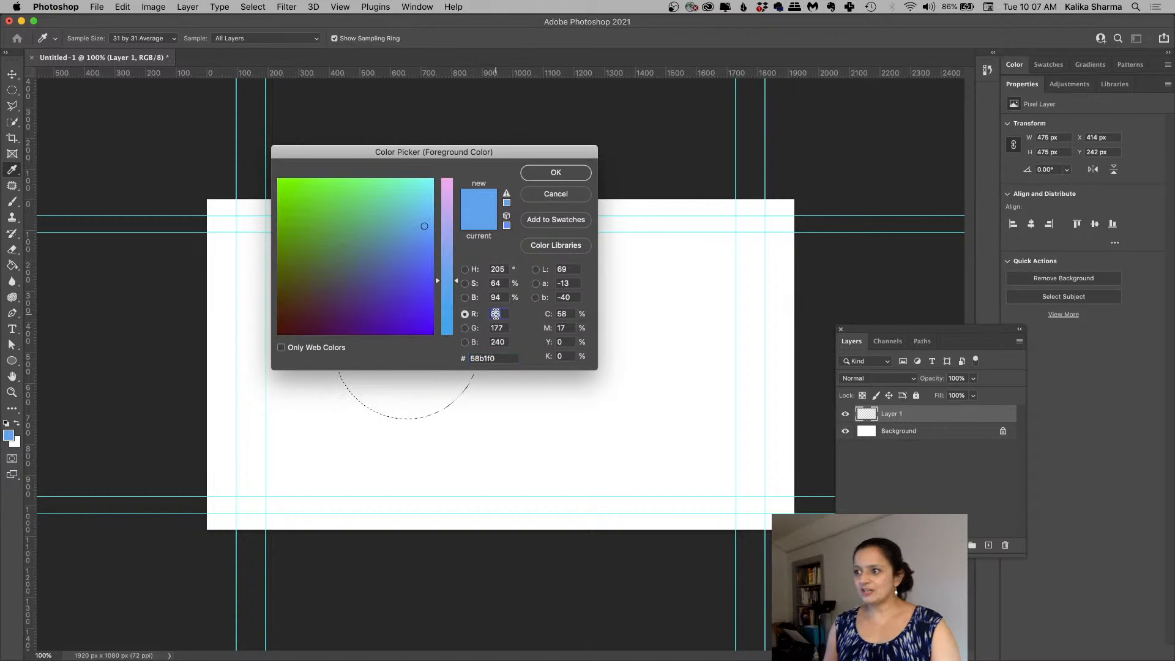
pyautogui.write('255')
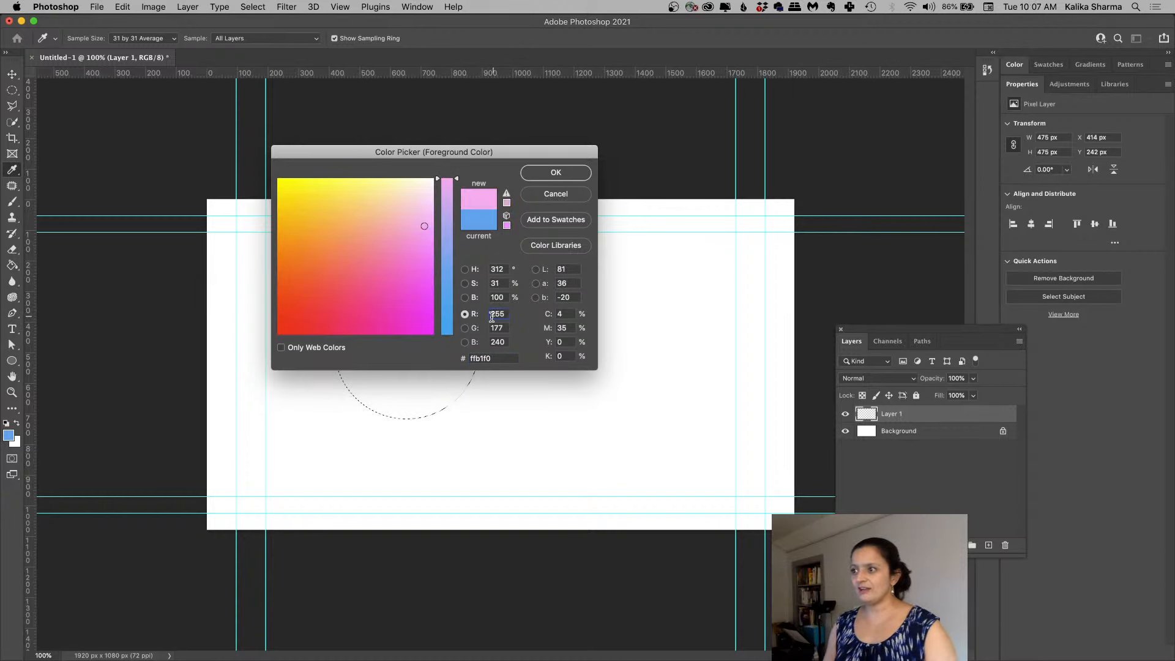
pyautogui.click(495, 329)
pyautogui.write('0')
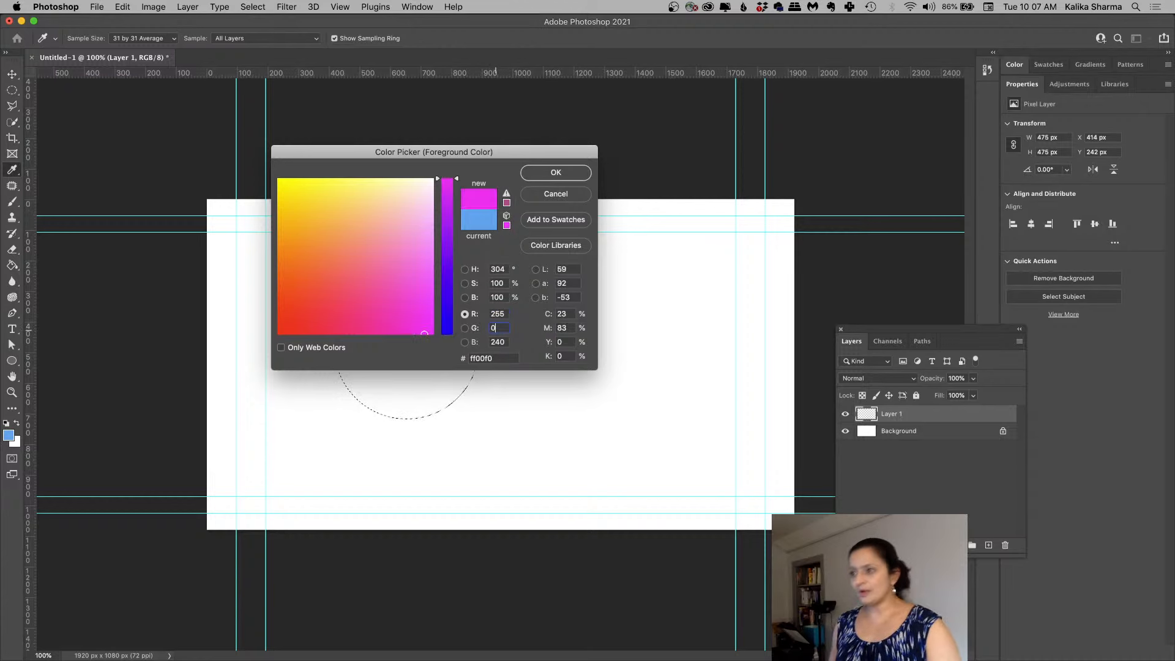
pyautogui.click(496, 341)
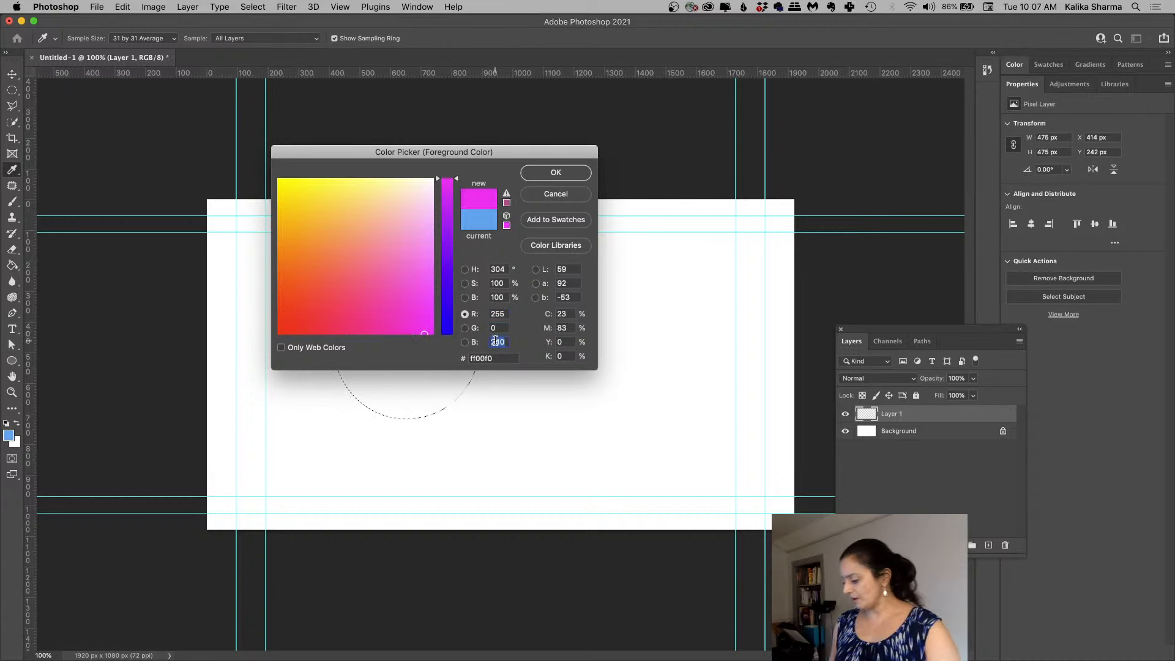
pyautogui.write('0')
pyautogui.click(565, 177)
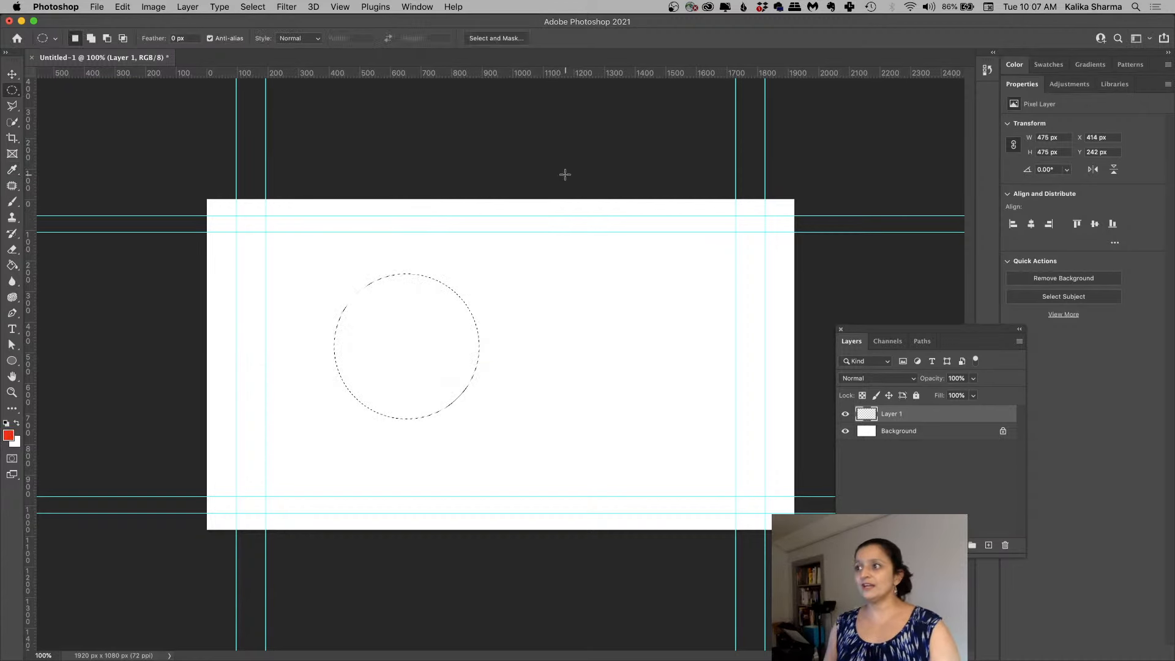
# Step: Fill the circular selection with the foreground color in Normal mode at 100% opacity
pyautogui.click(152, 7)
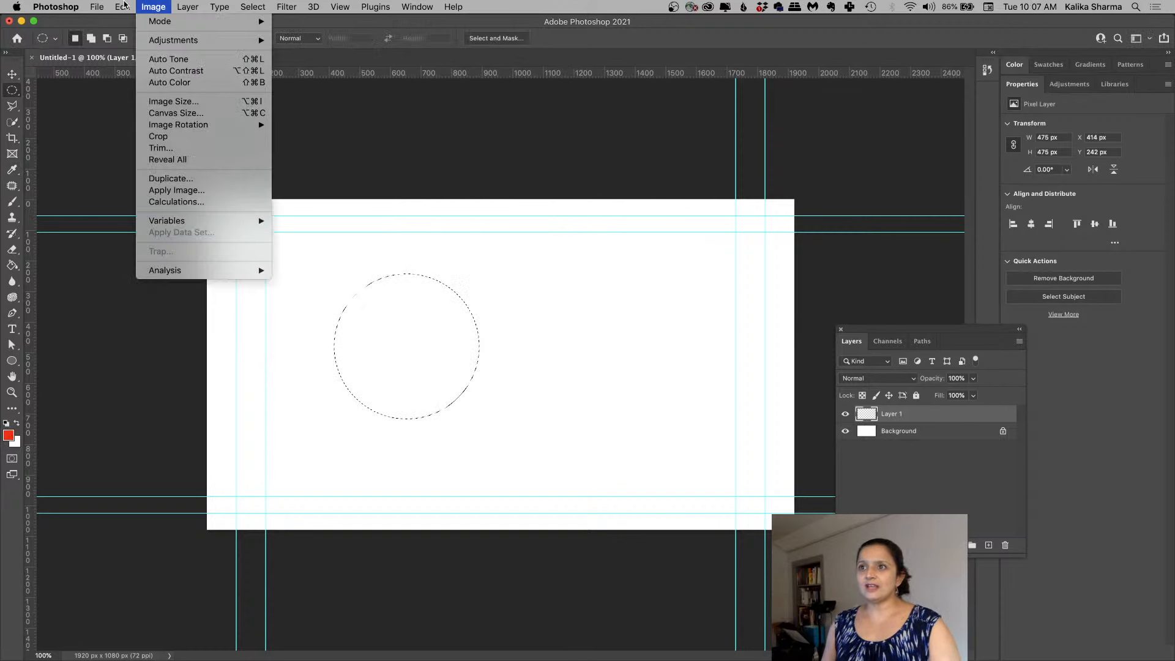
pyautogui.moveTo(125, 6)
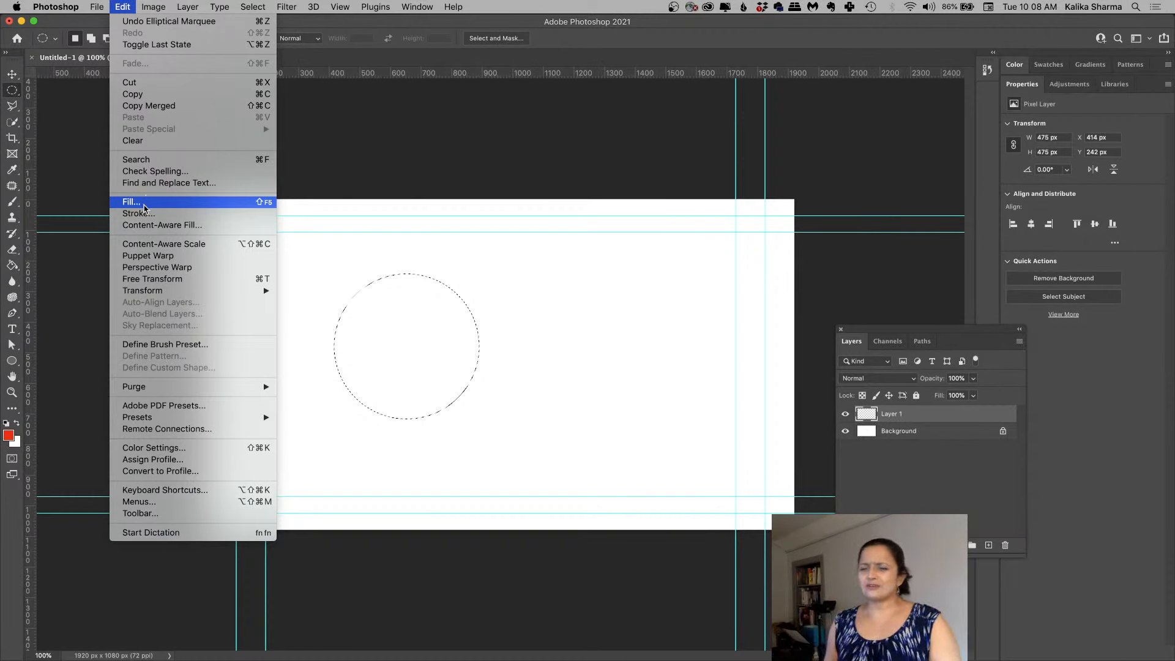
pyautogui.click(144, 209)
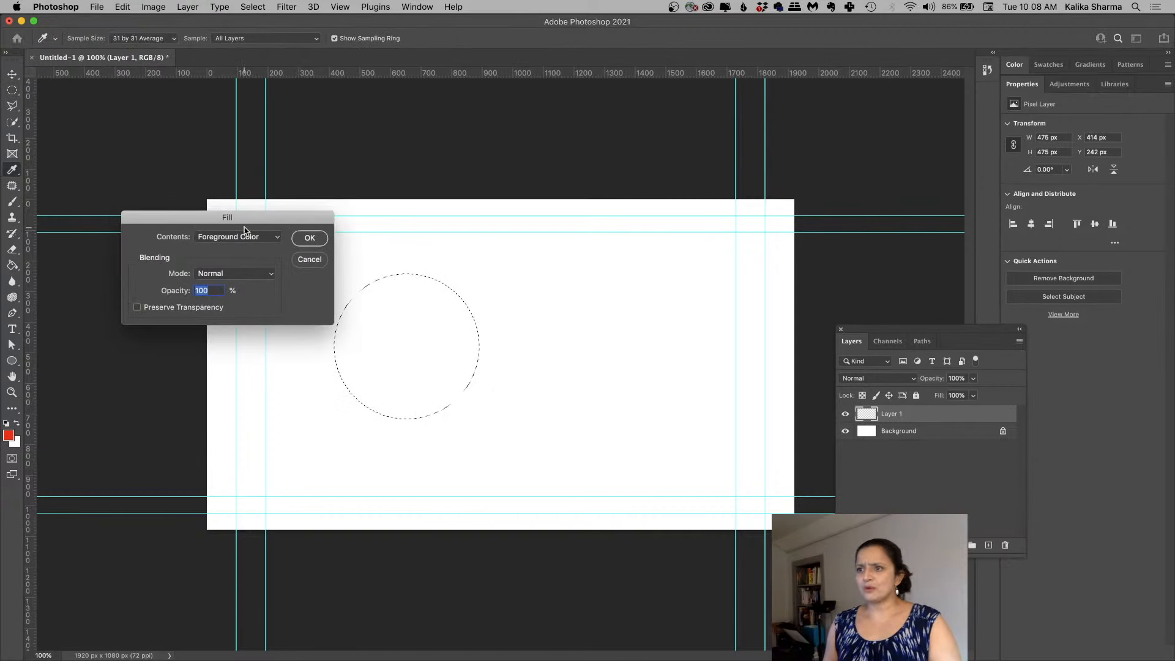
pyautogui.click(309, 238)
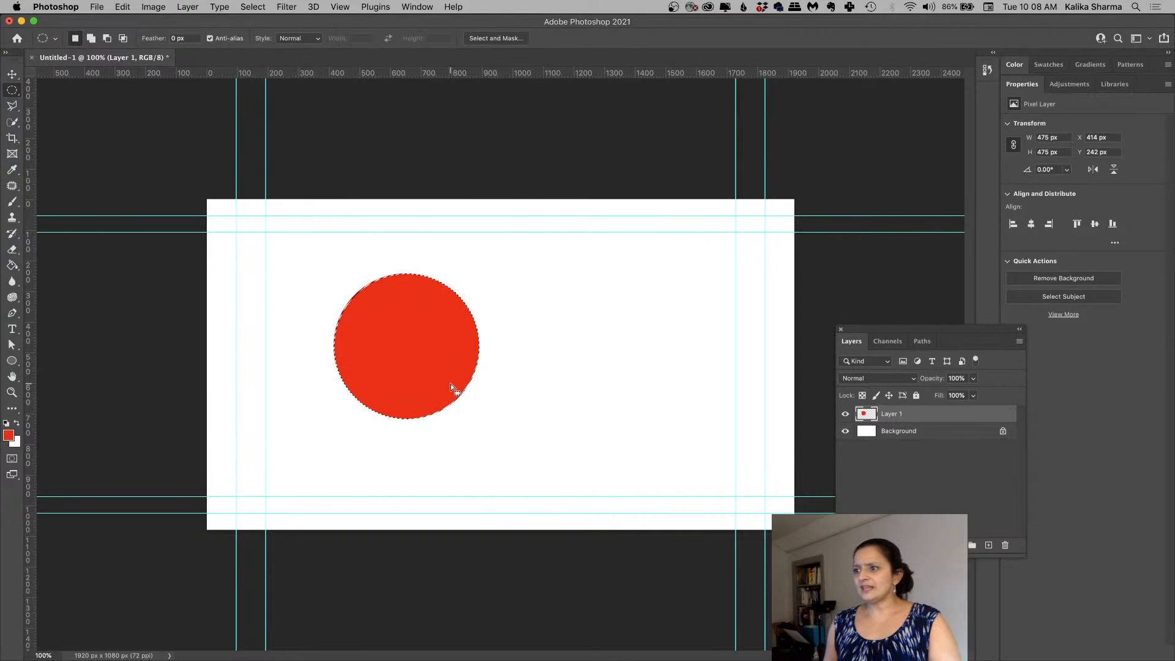
# Step: Shift the selection outline right to about X 722 px, Y 249 px, overlapping the red circle, and add another new layer
pyautogui.moveTo(422, 378); pyautogui.dragTo(517, 381)
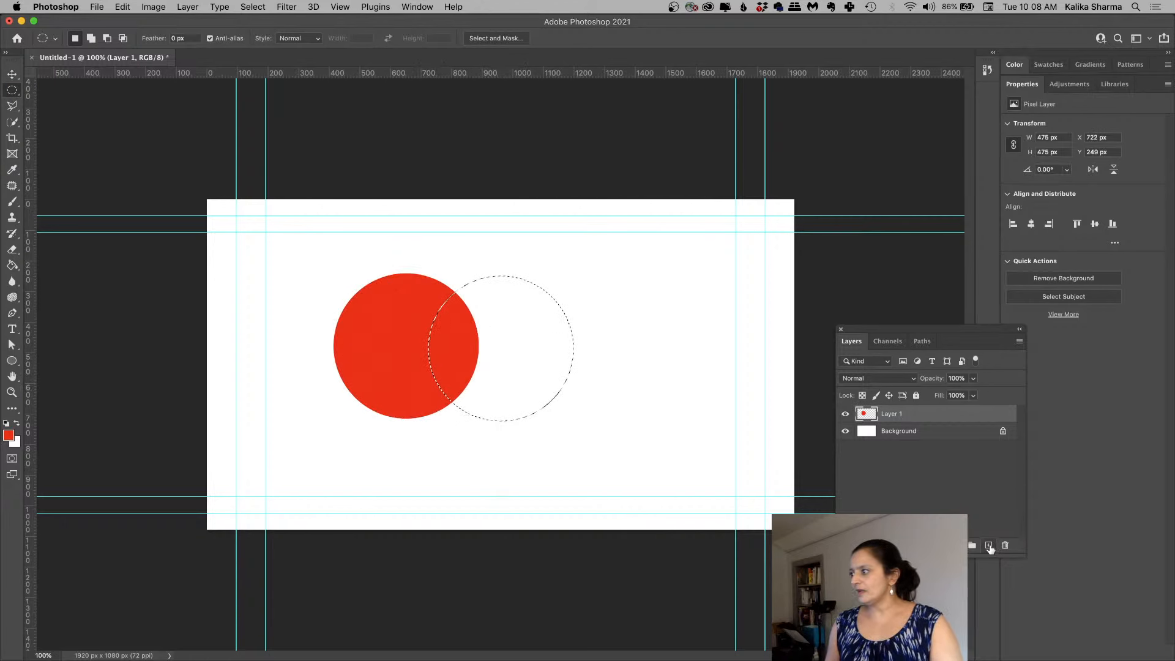
pyautogui.click(990, 545)
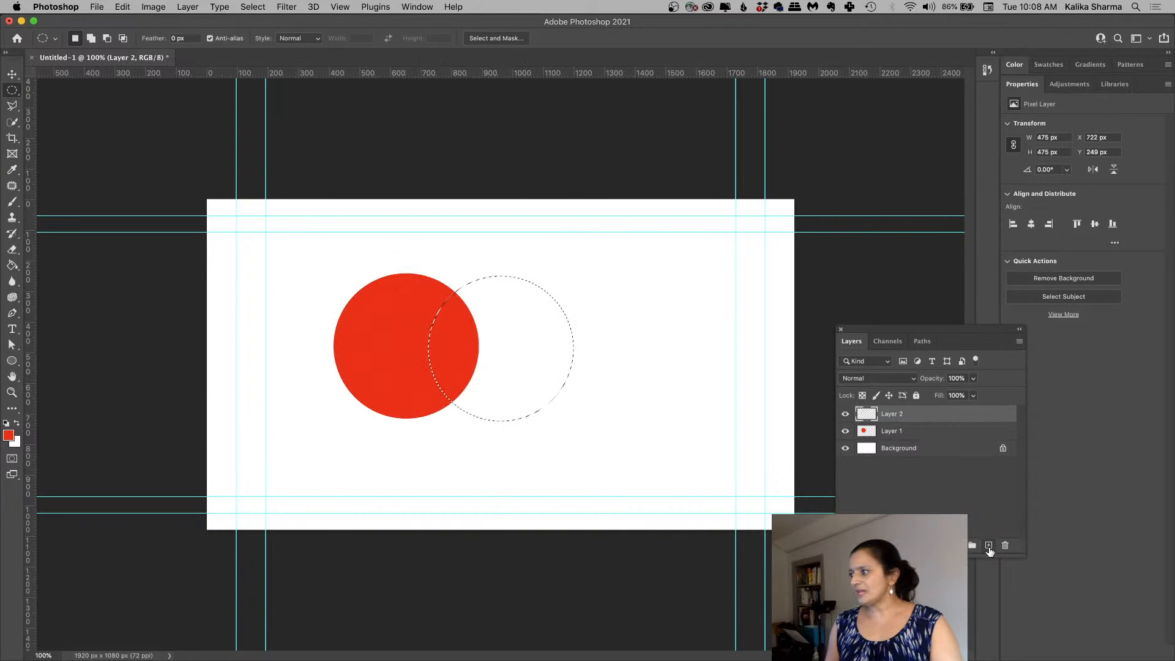
# Step: Set the foreground color to pure green, RGB 0, 255, 0, and fill the circular selection with it in Normal mode at 100% opacity
pyautogui.click(10, 436)
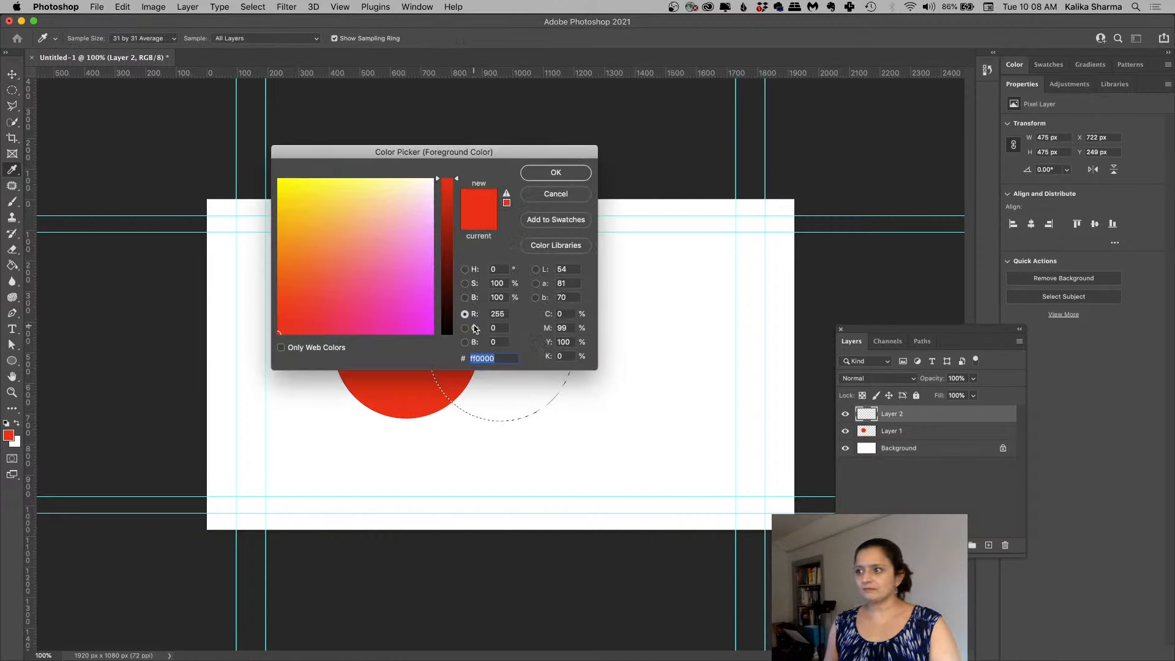
pyautogui.click(498, 315)
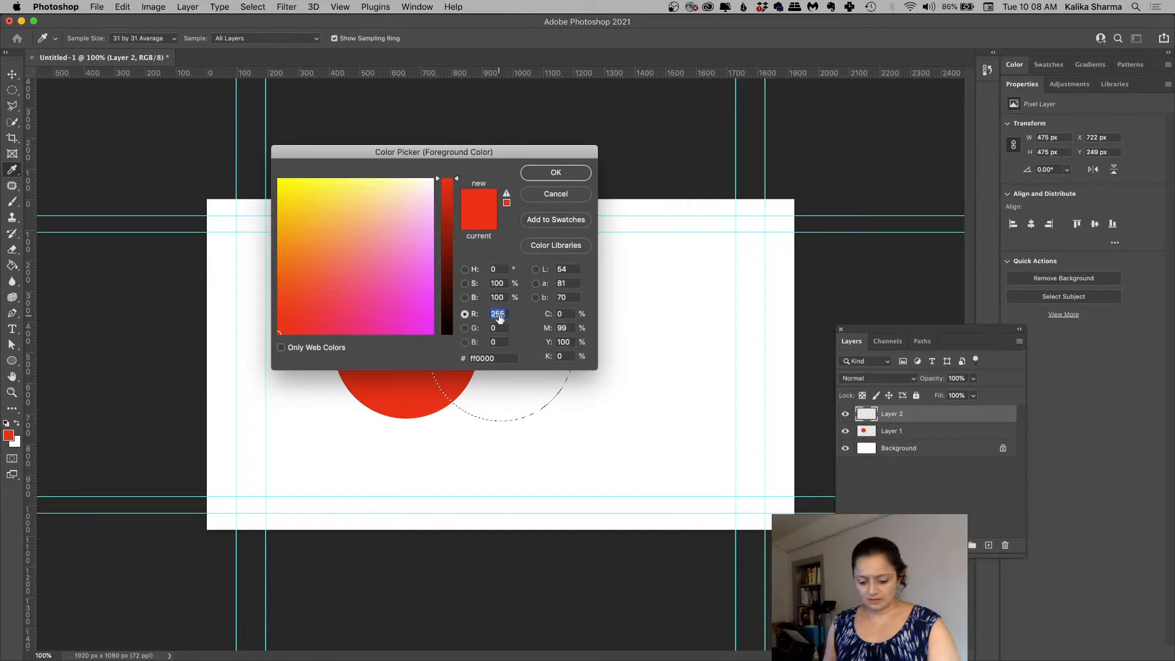
pyautogui.write('0')
pyautogui.click(503, 328)
pyautogui.write('255')
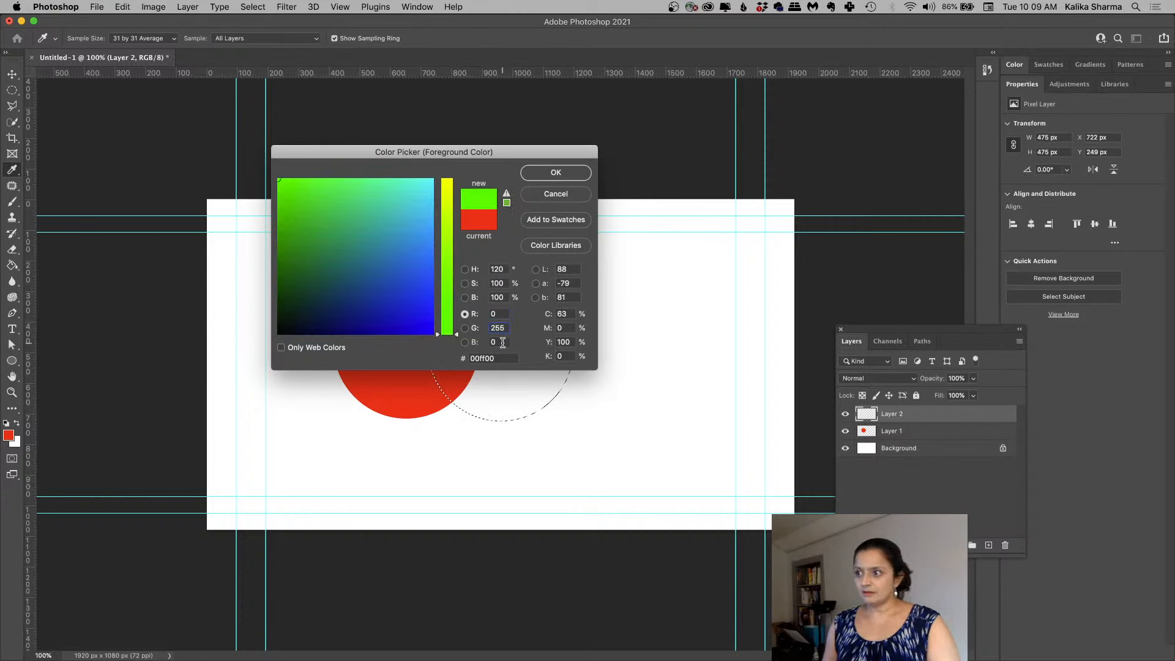
pyautogui.click(551, 172)
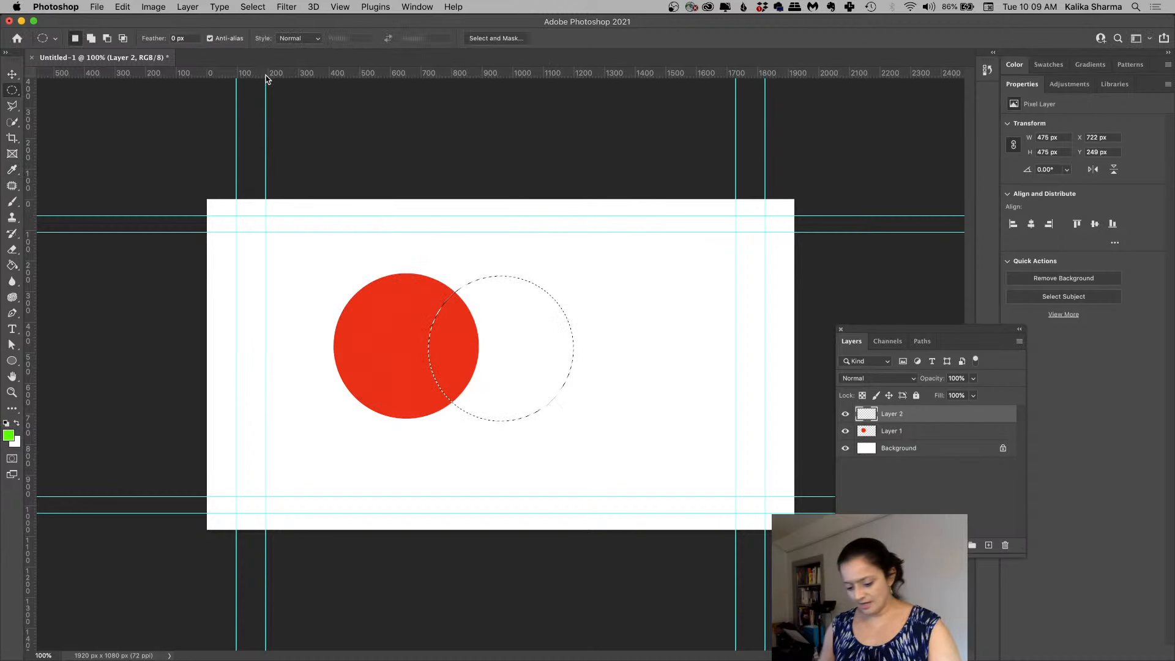
pyautogui.hotkey('shift', 'BackSpace')
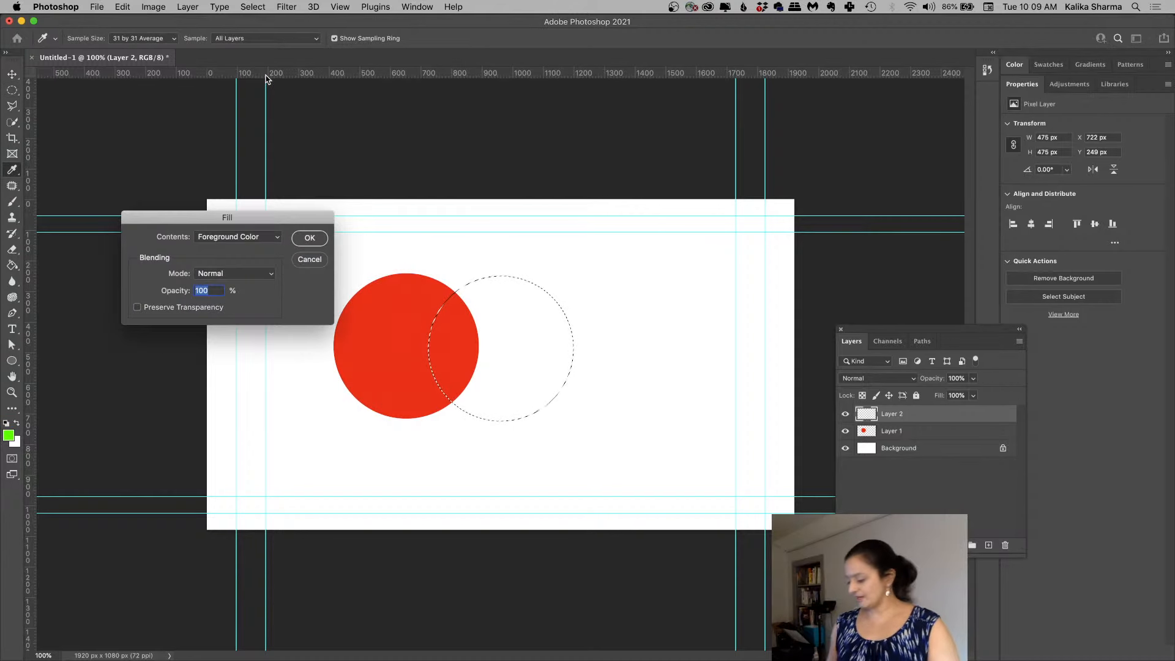
pyautogui.press('Return')
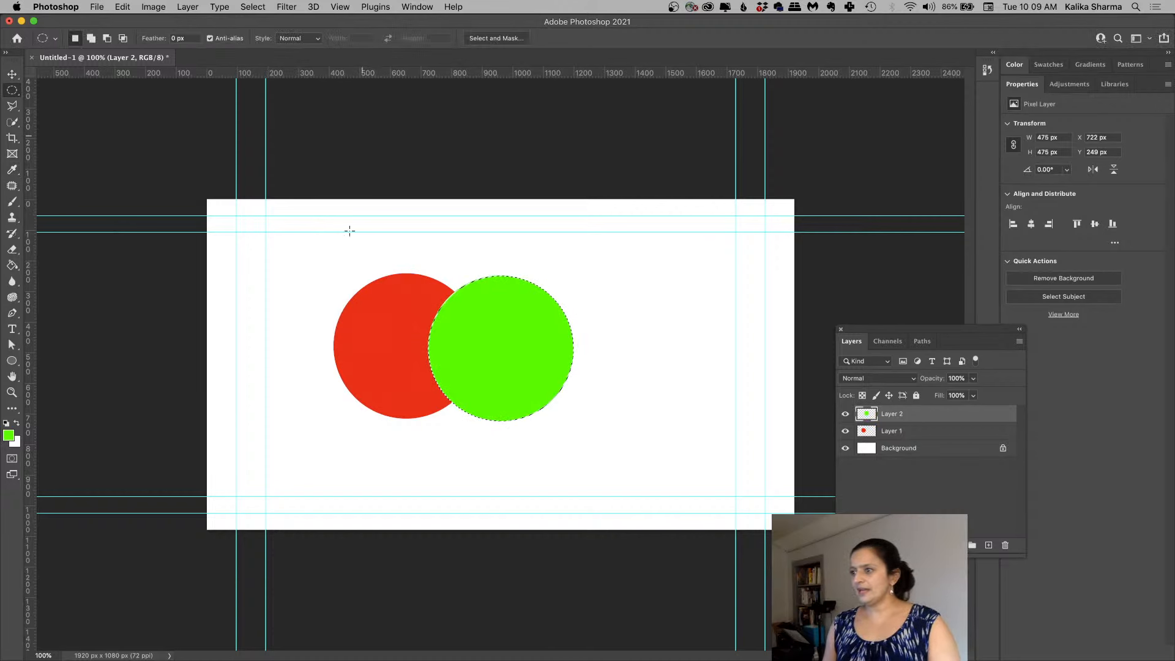
# Step: Move the selection outline to about X 554 px, Y 479 px, overlapping the red and green circles from below, and add a new layer
pyautogui.moveTo(497, 396); pyautogui.dragTo(442, 461)
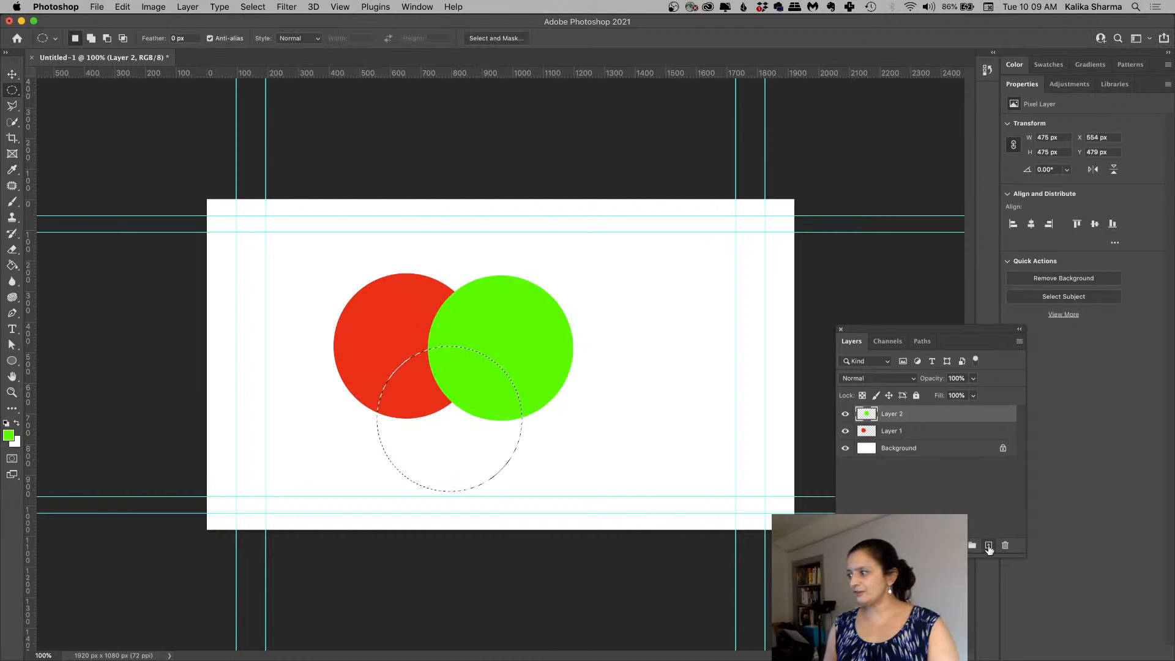
pyautogui.click(988, 546)
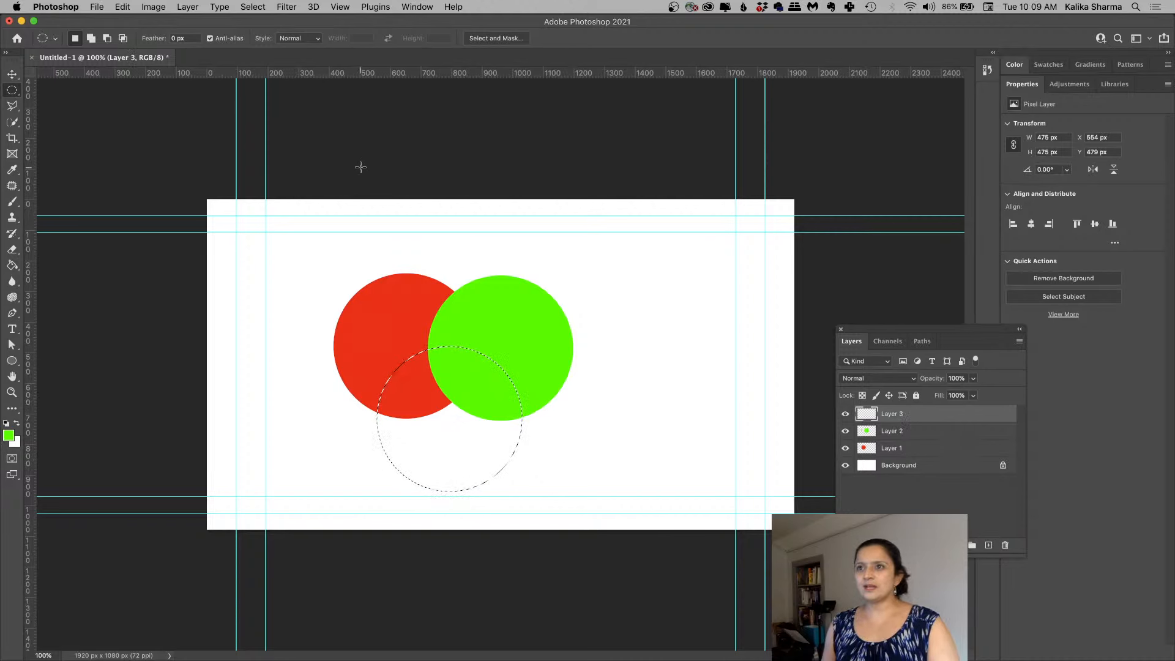
# Step: Set the foreground color to pure blue, RGB 0, 0, 255, and fill the circular selection with it on Layer 3
pyautogui.click(9, 436)
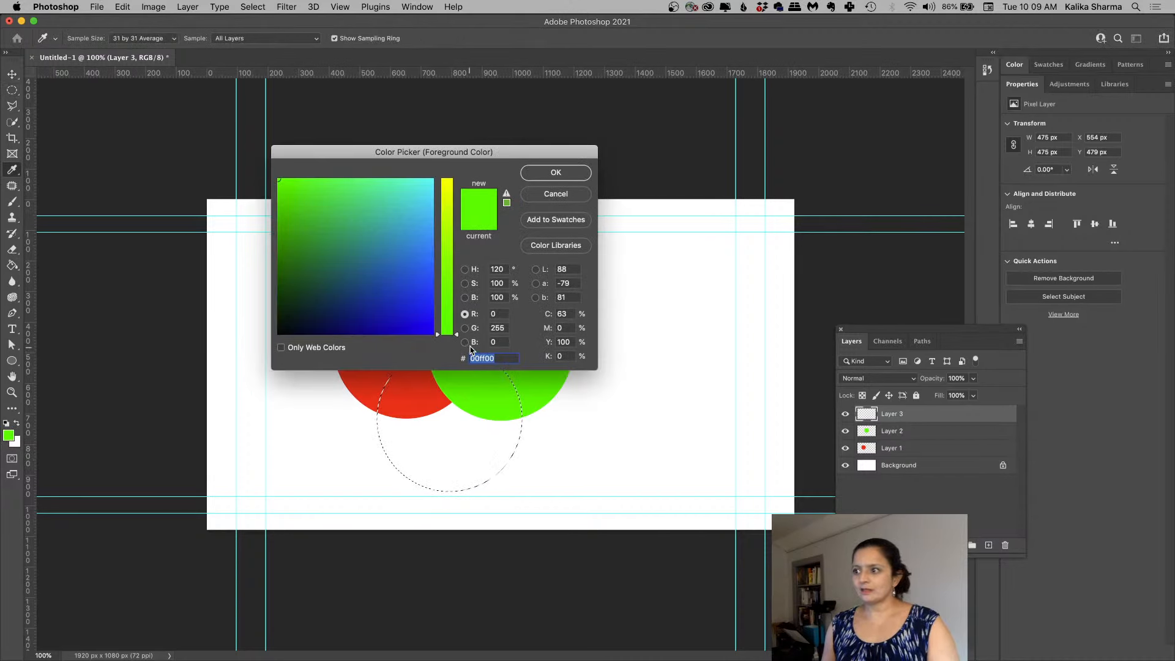
pyautogui.doubleClick(497, 328)
pyautogui.write('0')
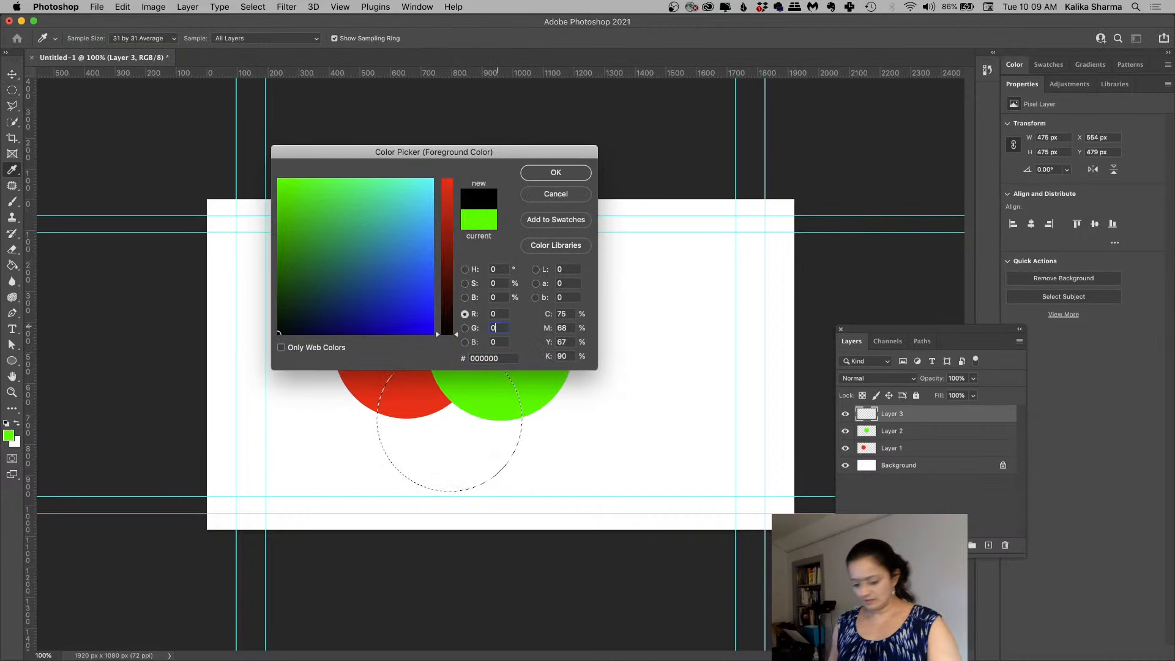
pyautogui.doubleClick(488, 342)
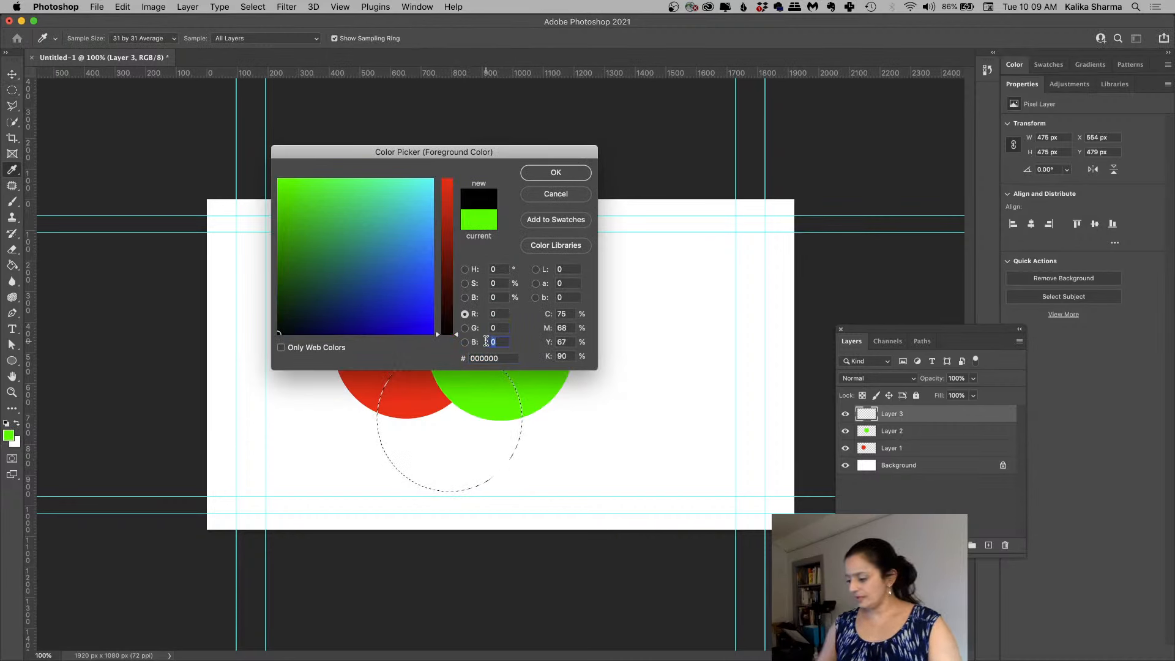
pyautogui.write('255')
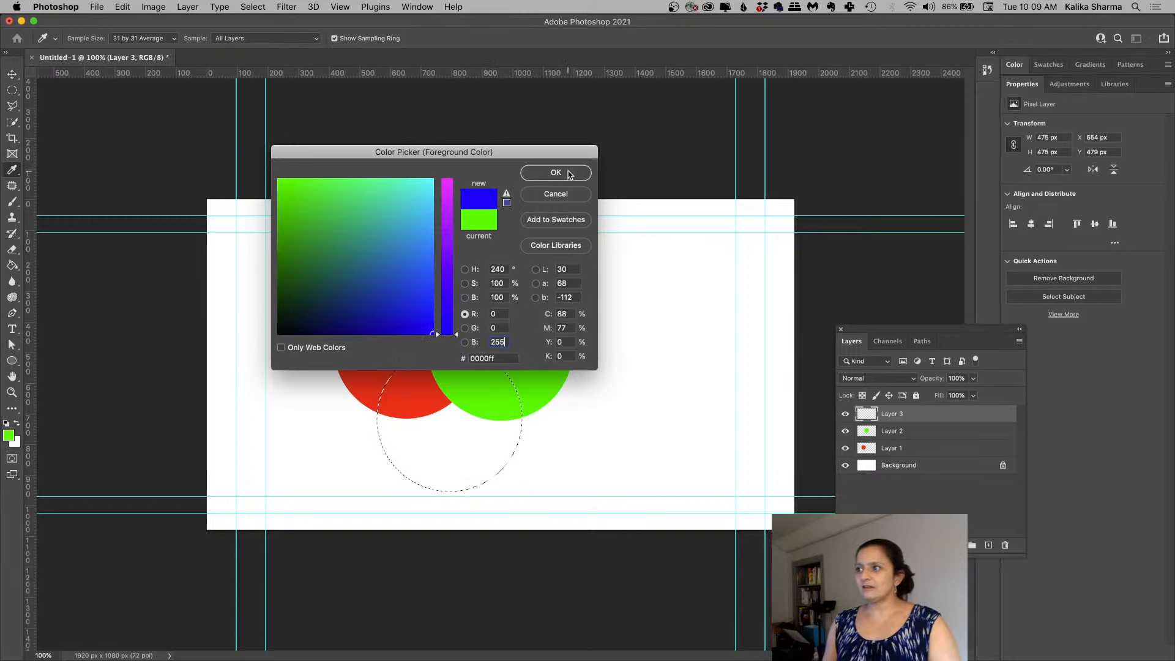
pyautogui.click(568, 174)
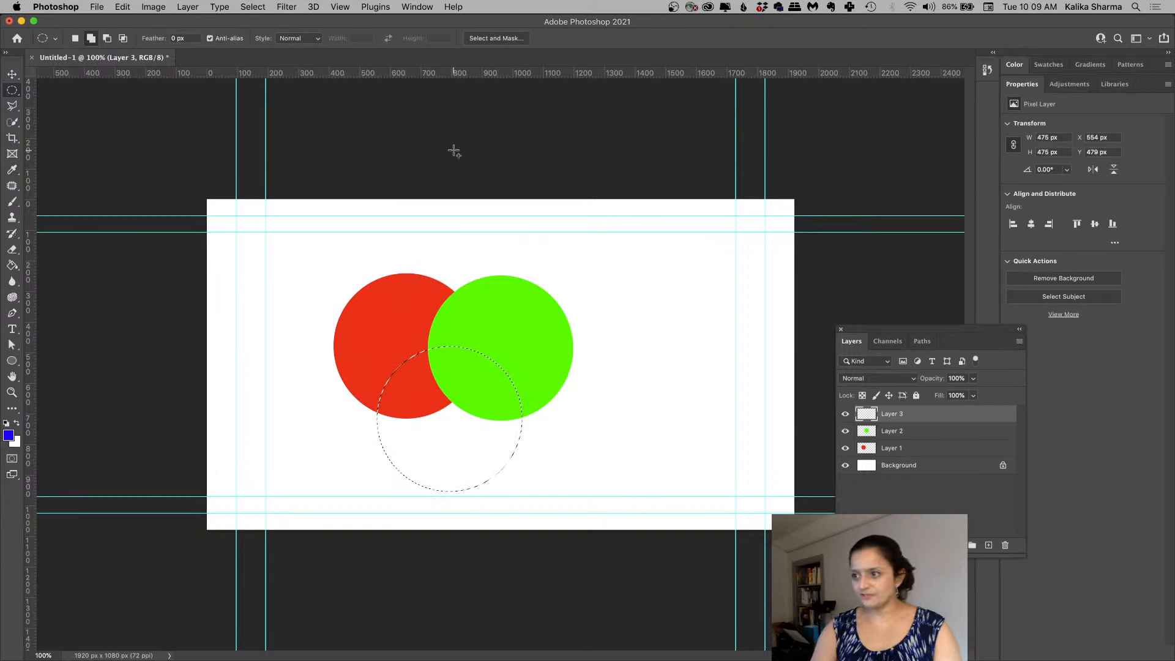
pyautogui.hotkey('shift', 'BackSpace')
pyautogui.press('Return')
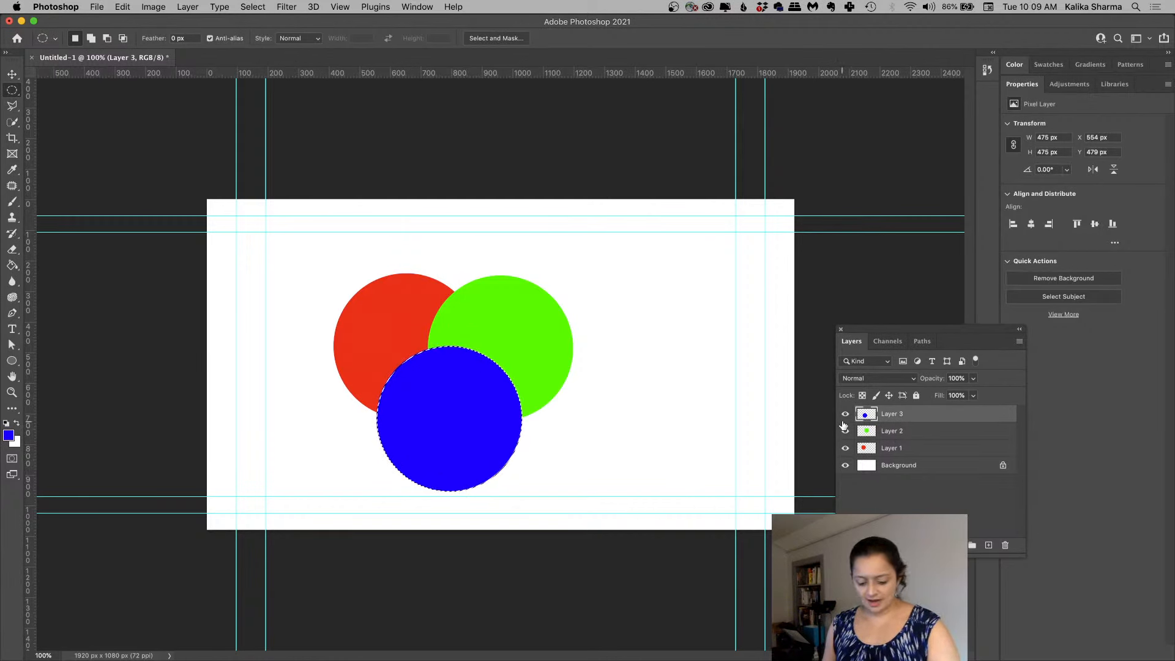
# Step: Deselect the circle and invert the white Background layer to black
pyautogui.press('super+d')
pyautogui.click(910, 466)
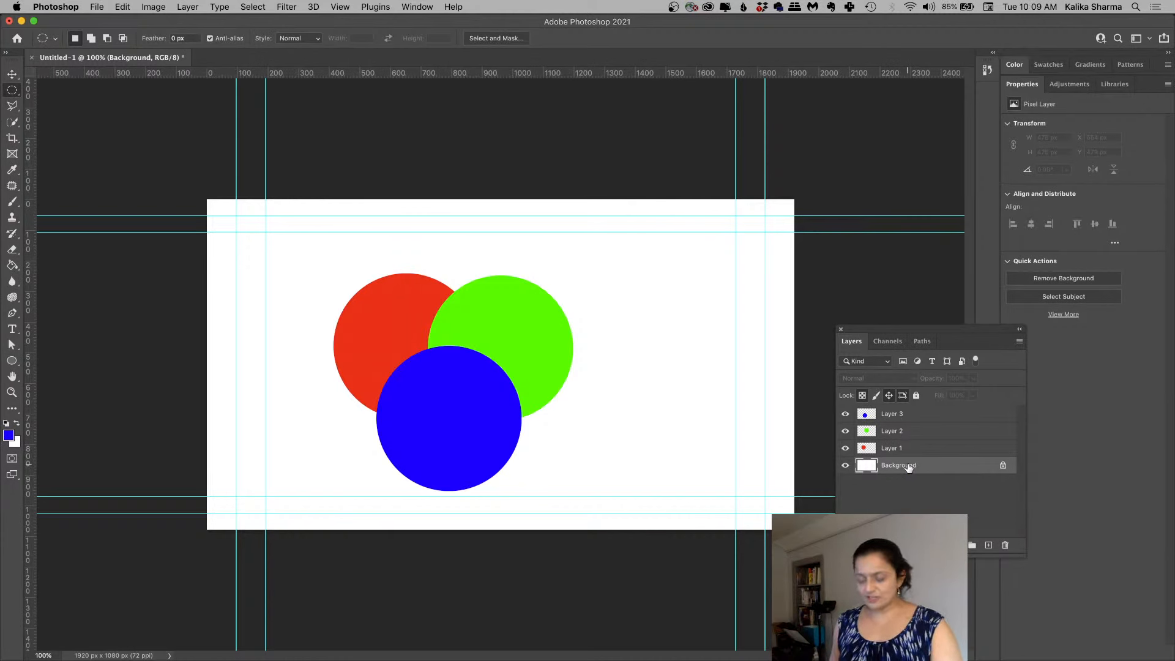
pyautogui.press('super+i')
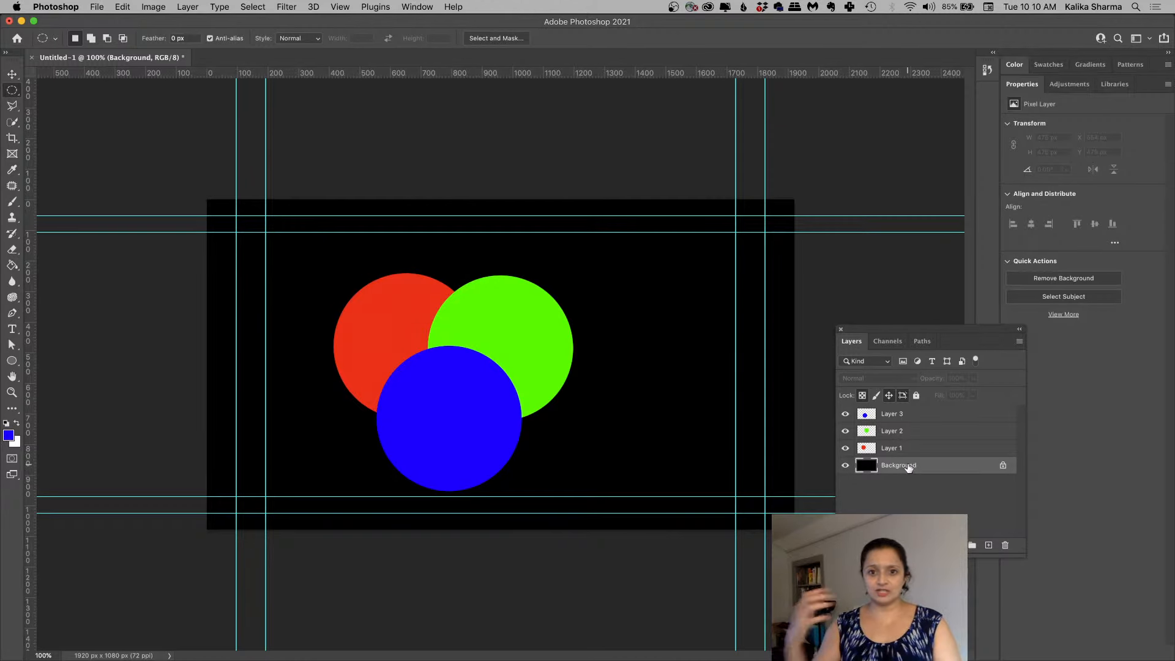
# Step: Set the three circle layers' blend mode to Linear Dodge (Add) and move them together to about X 599 px, Y 207 px
pyautogui.click(893, 418)
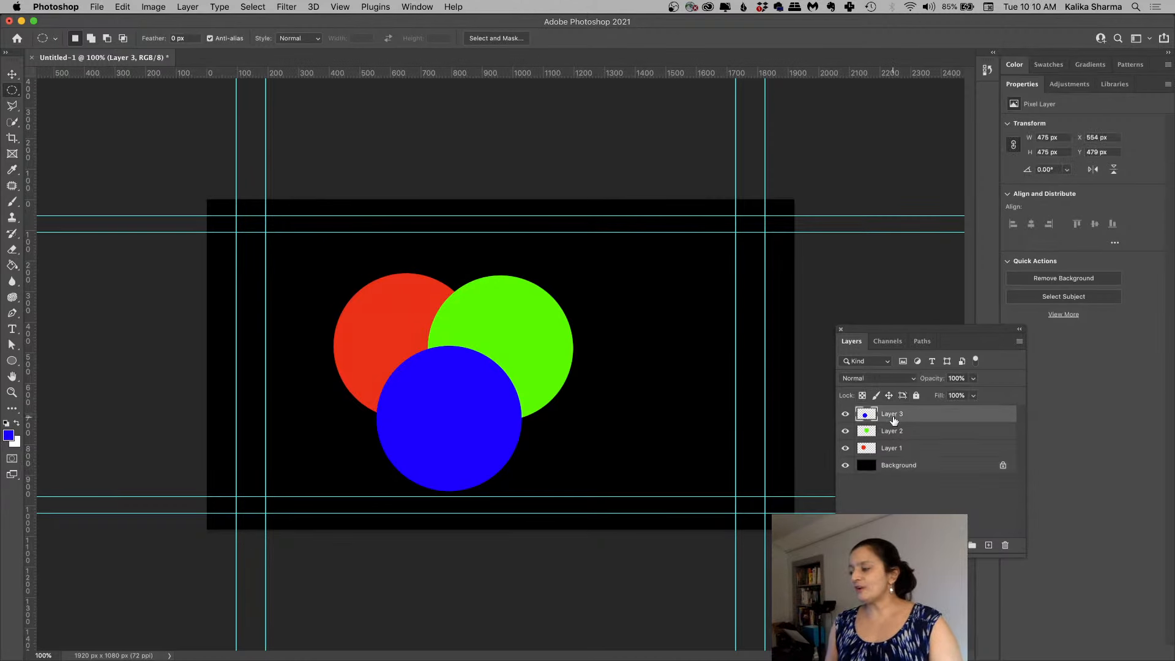
pyautogui.keyDown('shift'); pyautogui.click(892, 450); pyautogui.keyUp('shift')
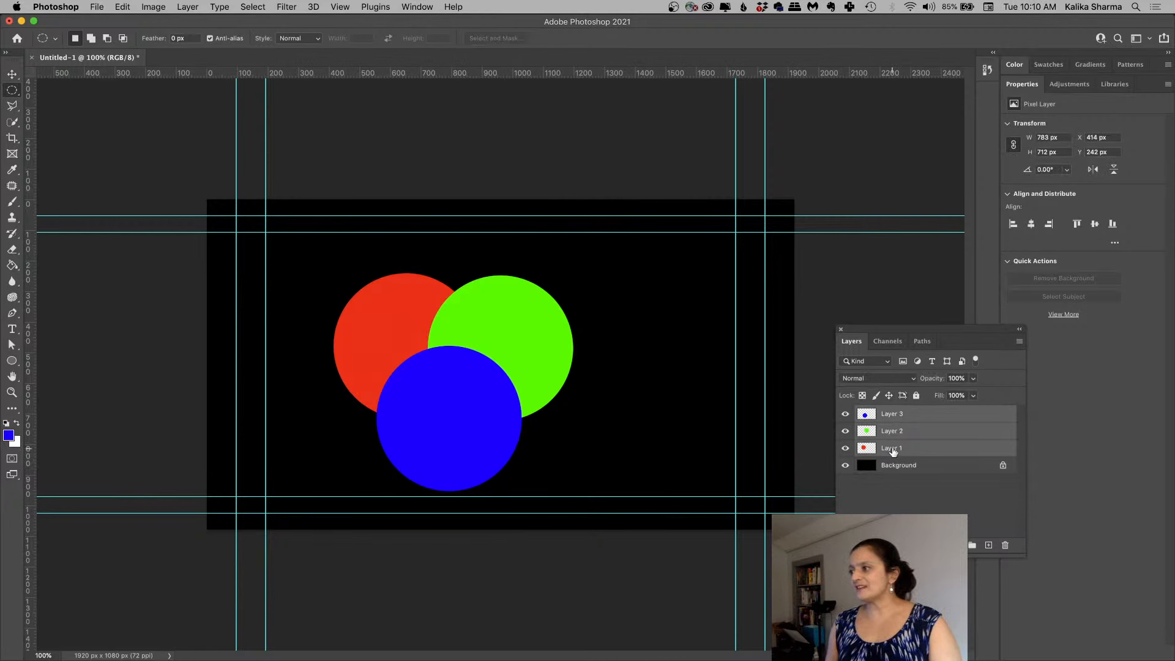
pyautogui.click(883, 384)
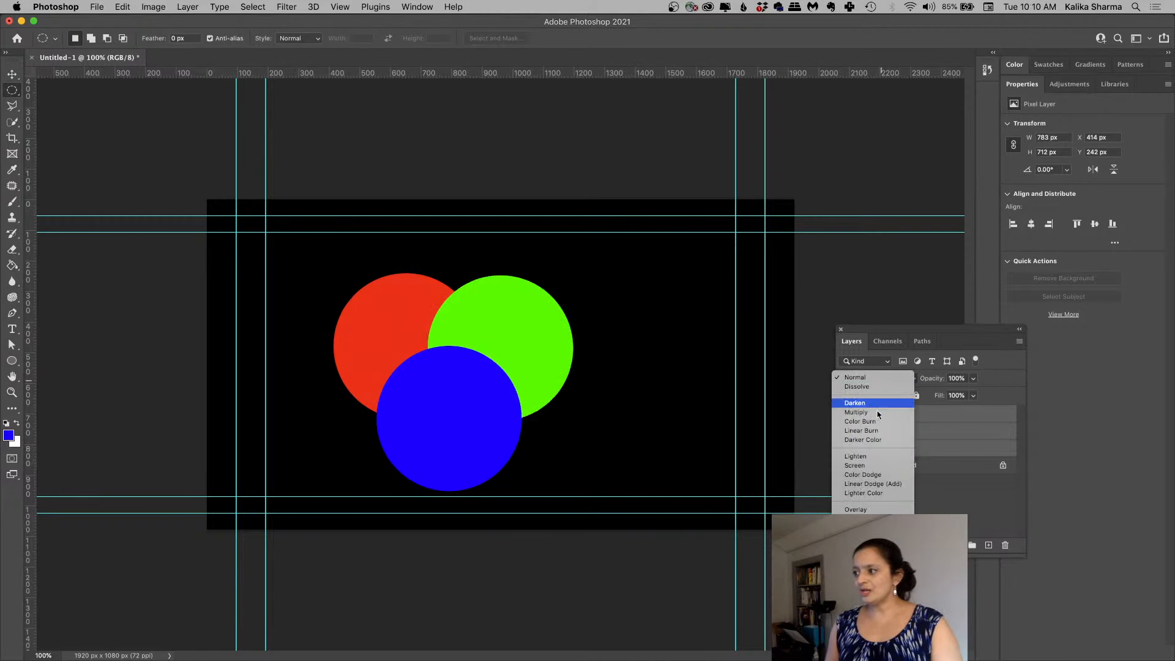
pyautogui.click(879, 484)
pyautogui.press('v')
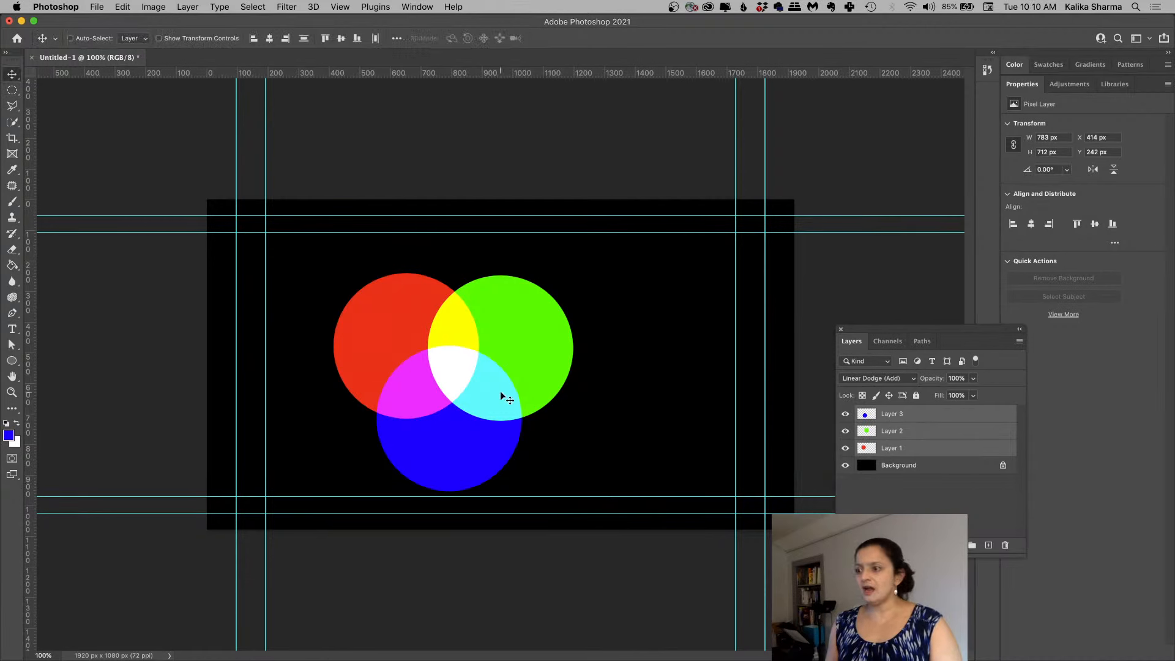
pyautogui.moveTo(501, 392); pyautogui.dragTo(557, 380)
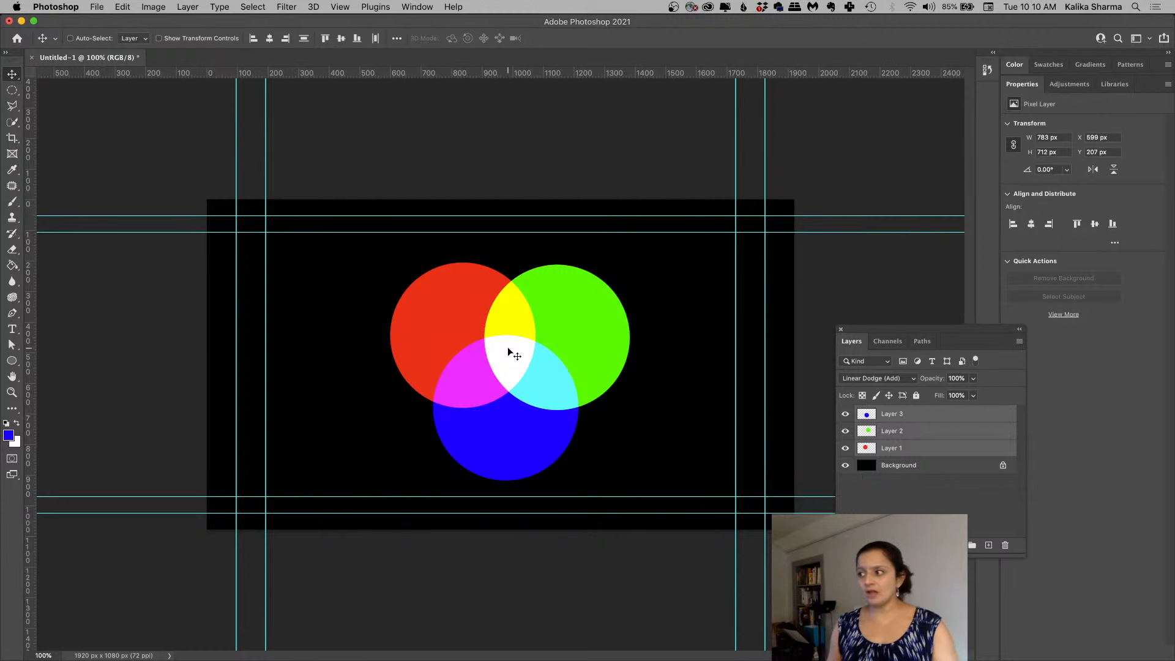
# Step: Review the blue, green and red circle layers individually, ending with the blue circle's layer selected
pyautogui.click(888, 415)
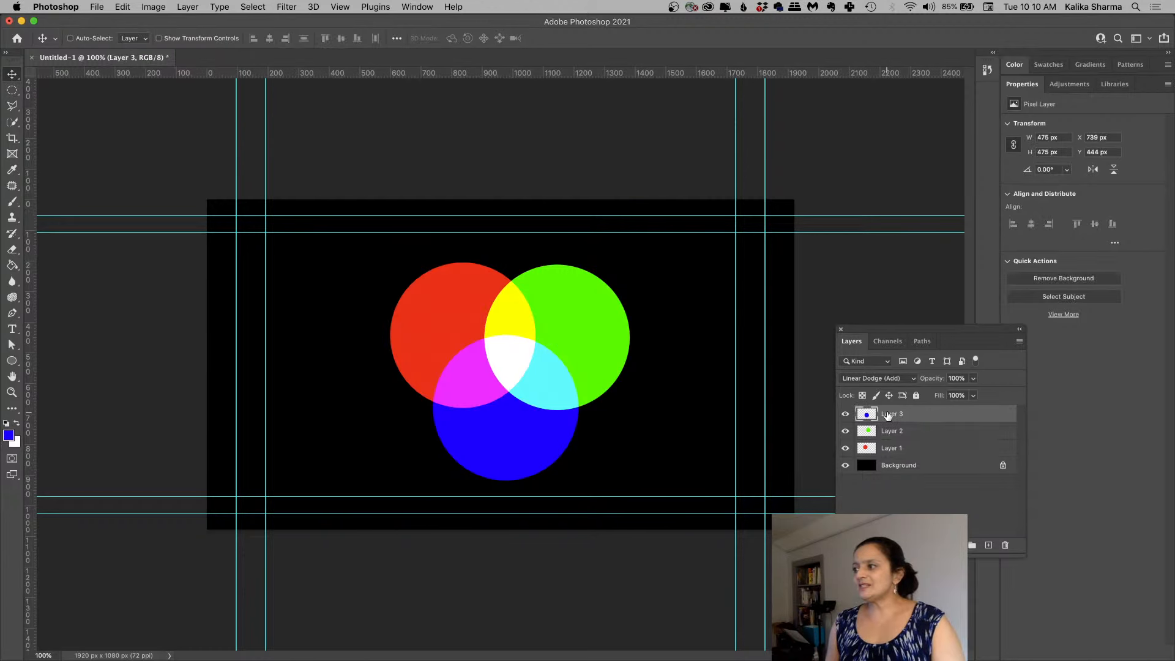
pyautogui.click(889, 431)
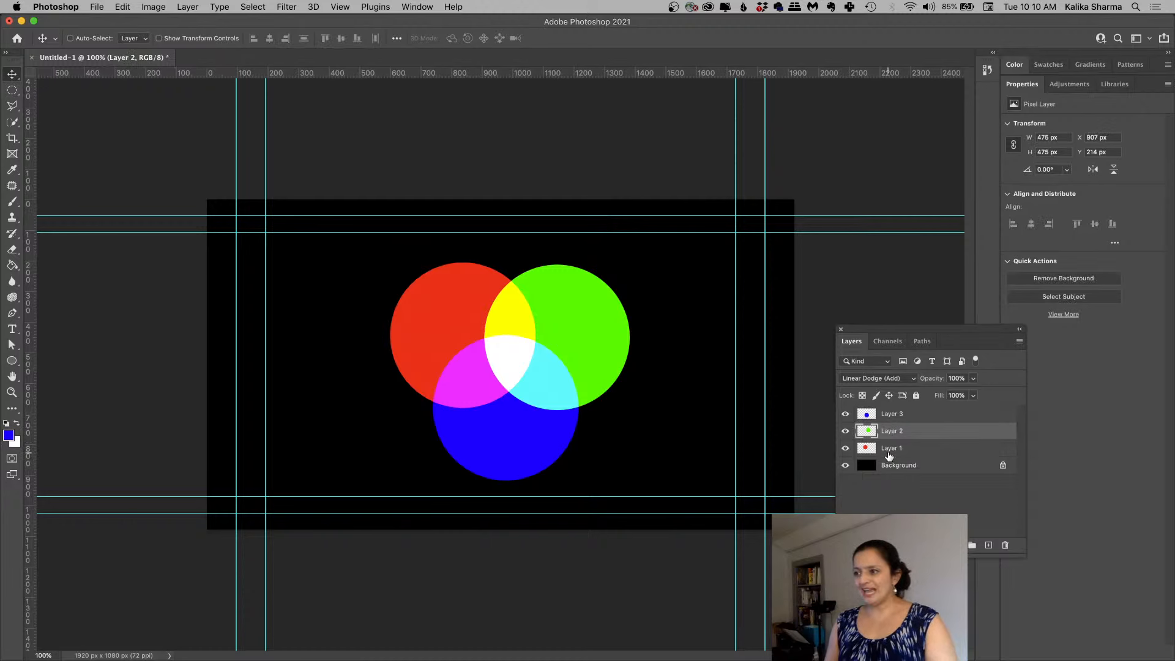
pyautogui.click(889, 453)
pyautogui.click(889, 416)
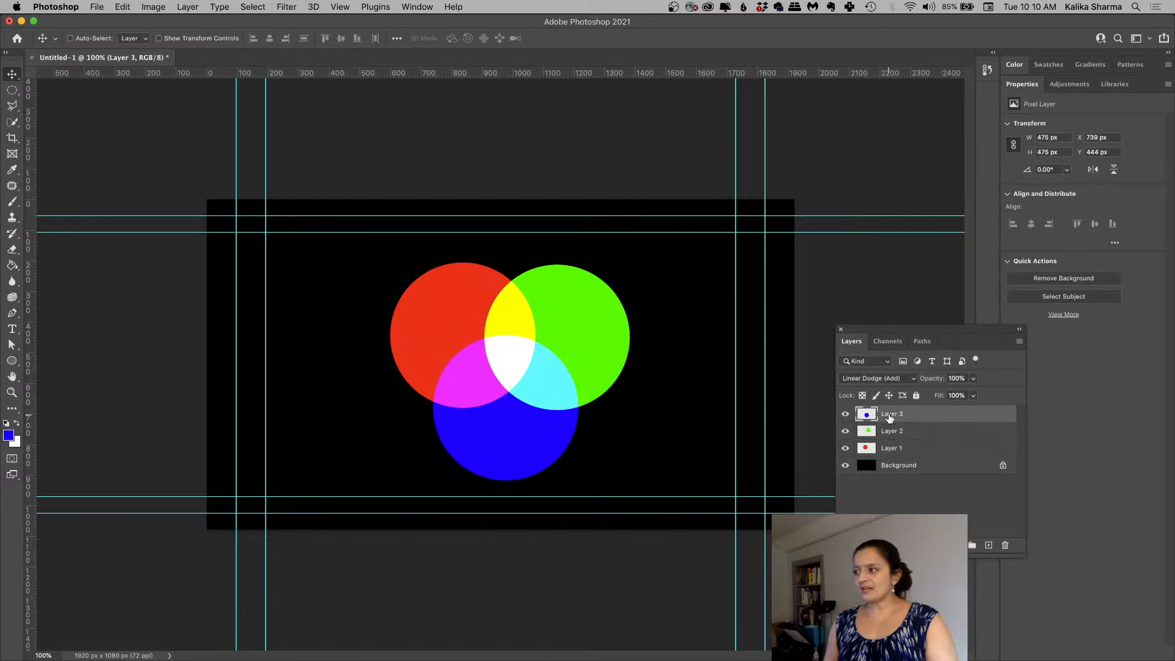
# Step: Examine the Red channel alone, compare the image with and without red, and redisplay the full RGB composite
pyautogui.click(887, 342)
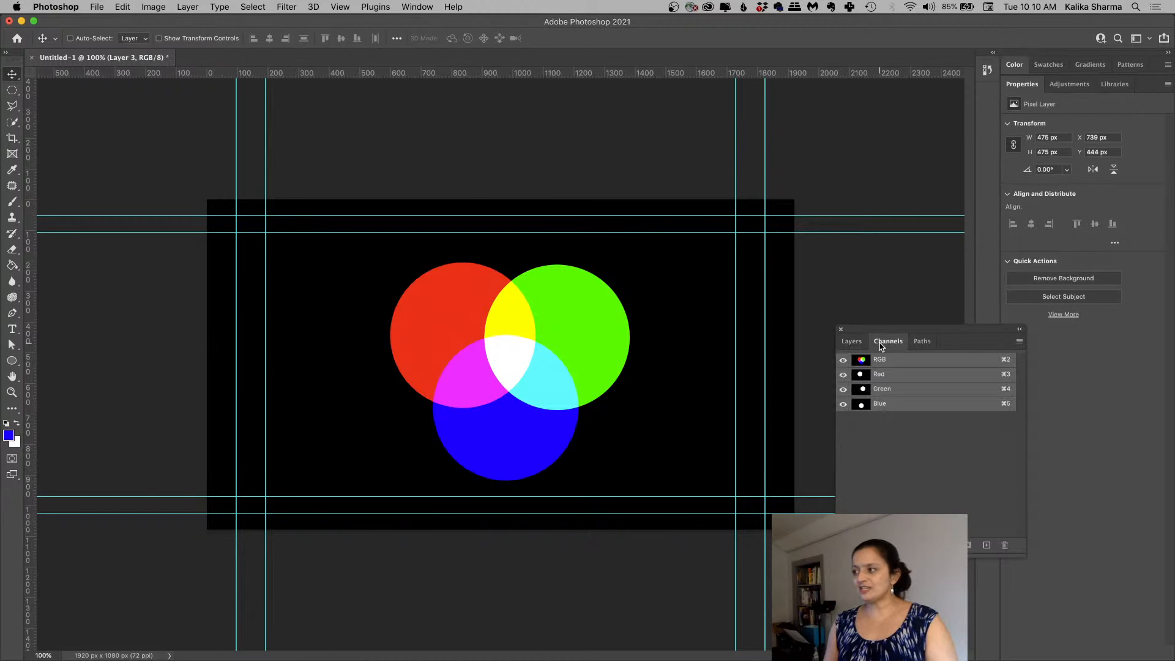
pyautogui.click(884, 376)
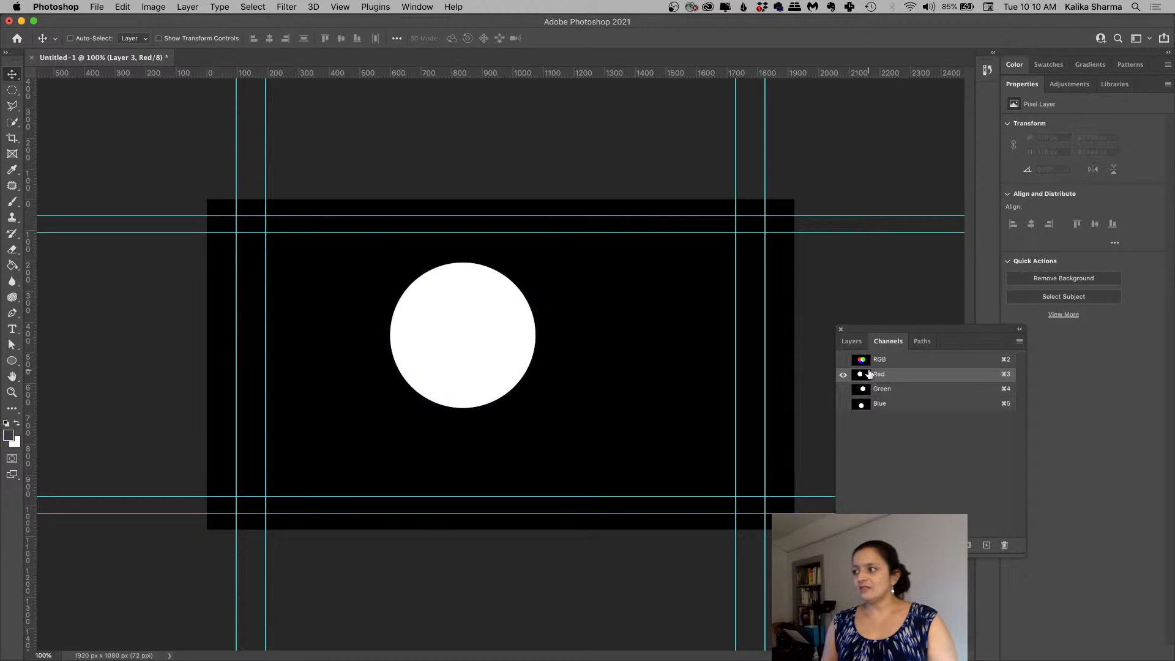
pyautogui.click(843, 361)
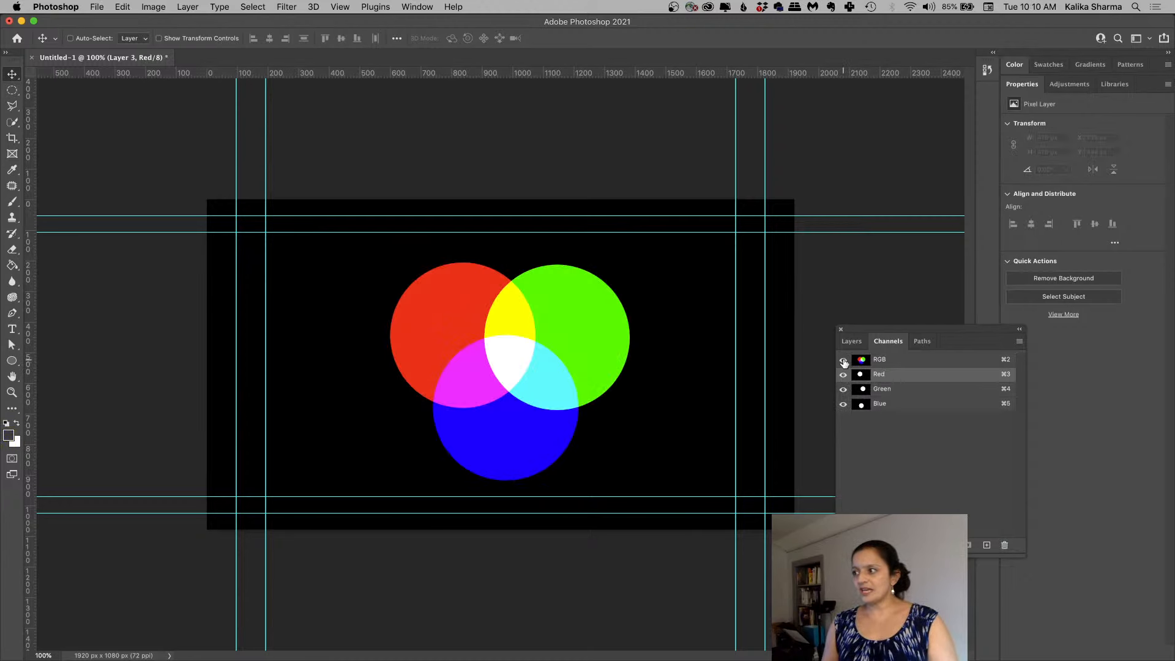
pyautogui.click(843, 375)
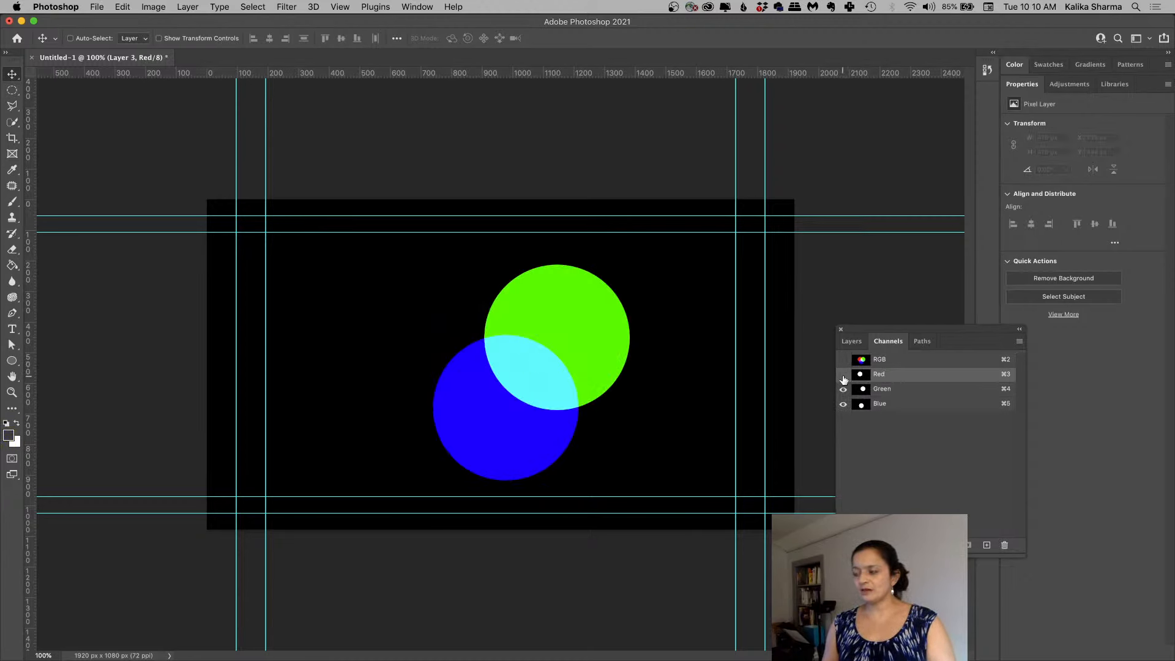
pyautogui.click(843, 375)
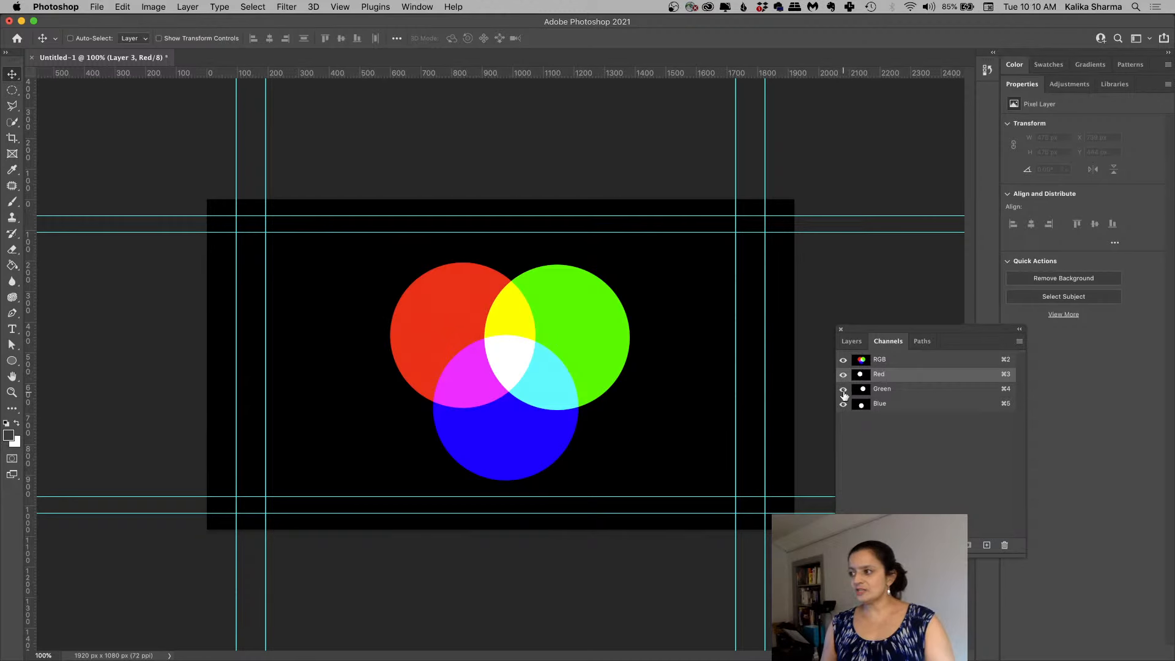
pyautogui.click(886, 374)
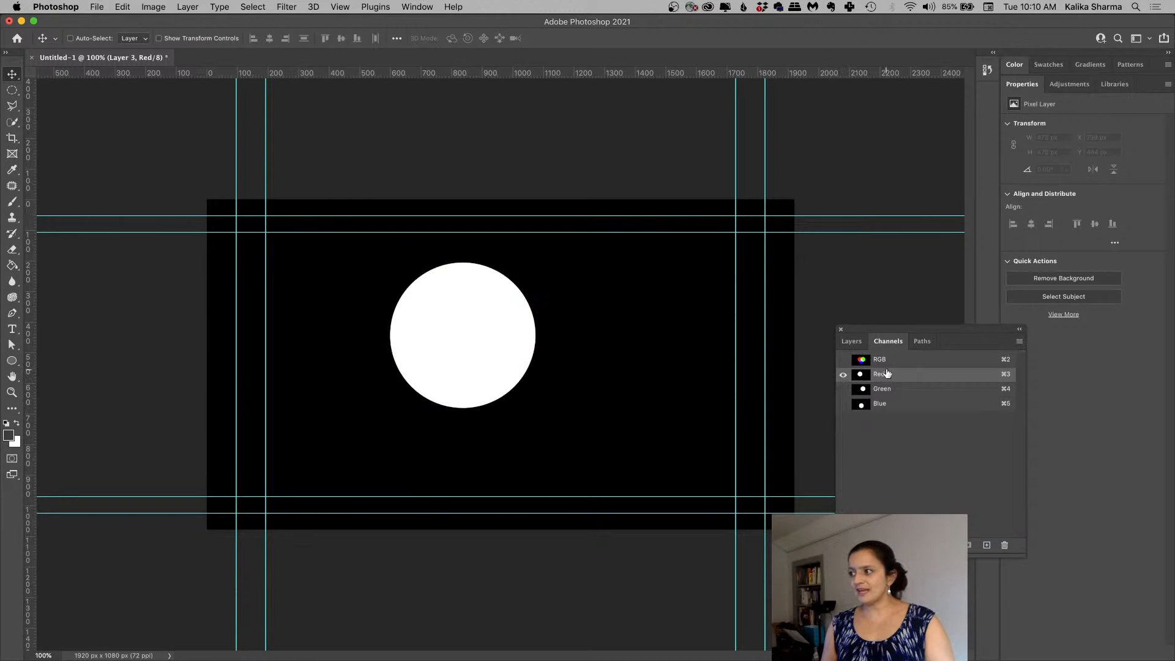
pyautogui.click(843, 360)
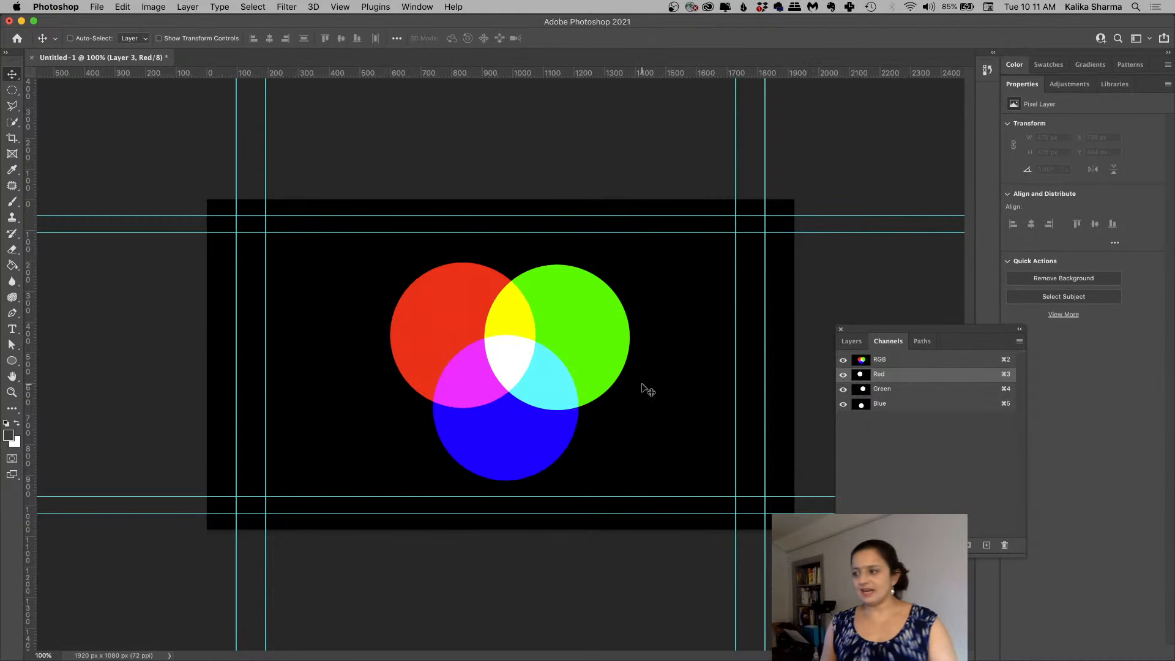
# Step: Isolate the Green channel in the document view, with the Red and Blue channels hidden
pyautogui.click(877, 392)
pyautogui.click(844, 375)
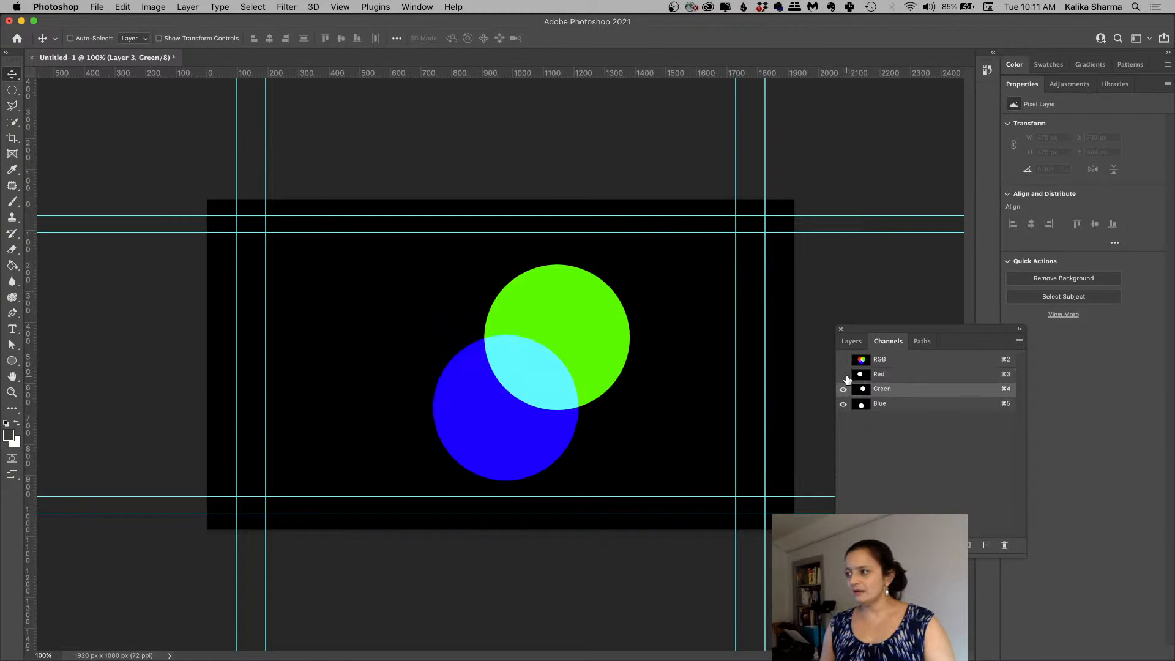
pyautogui.click(844, 404)
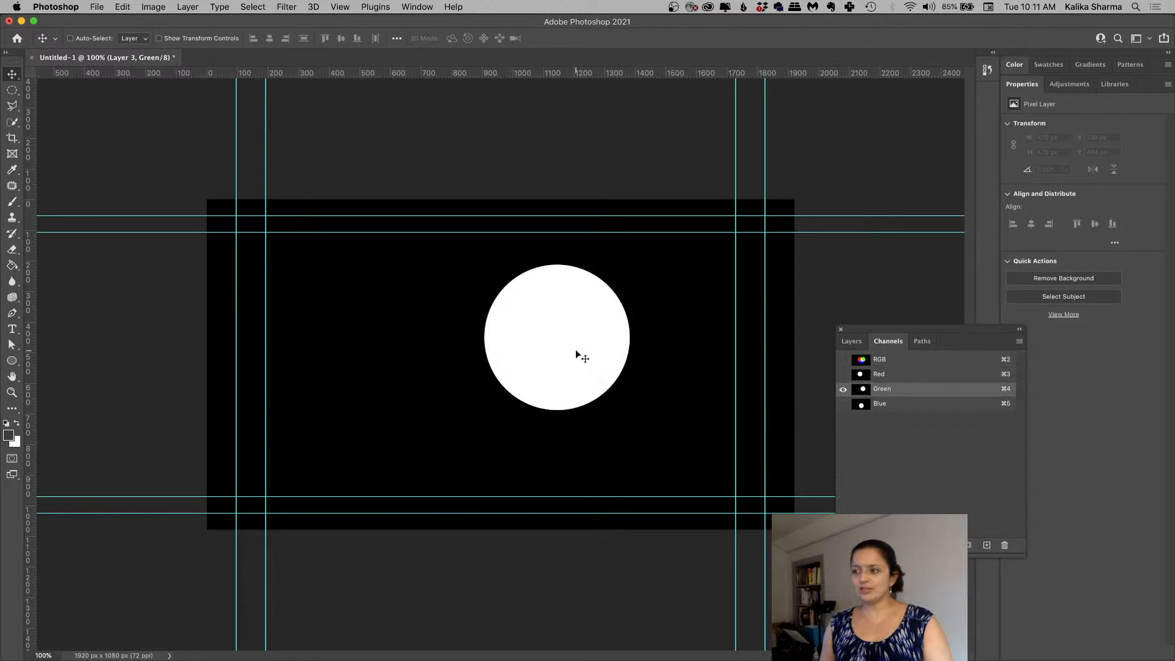
# Step: Compare the Green and Blue channels together, and display the Blue channel on its own
pyautogui.click(843, 405)
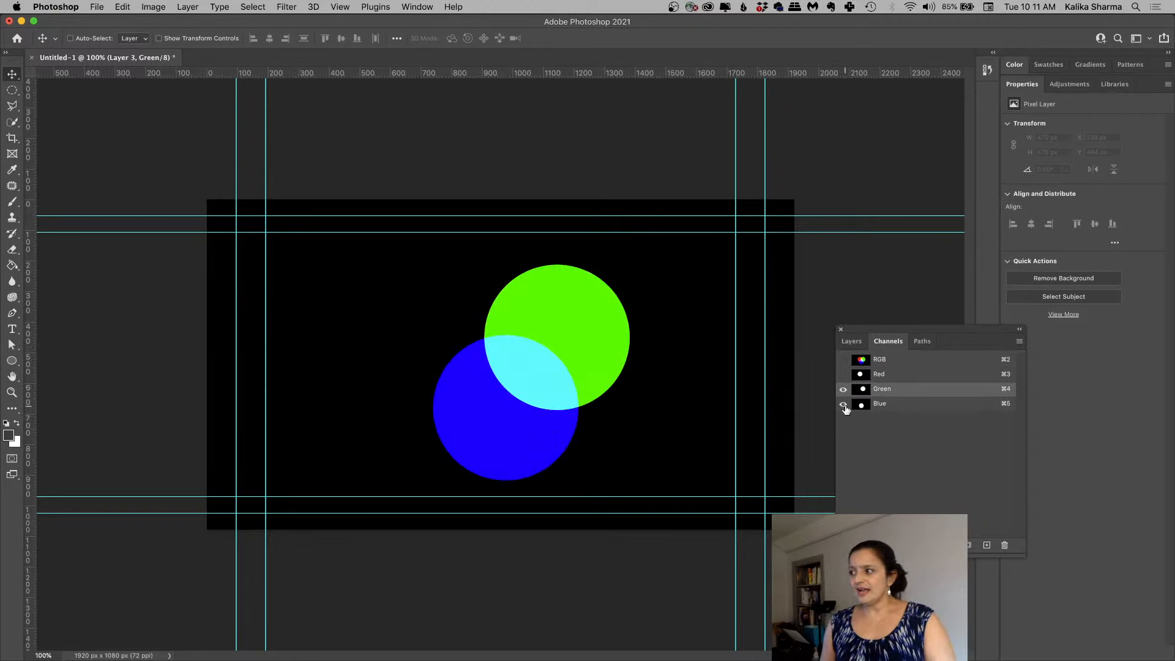
pyautogui.click(843, 390)
pyautogui.click(886, 406)
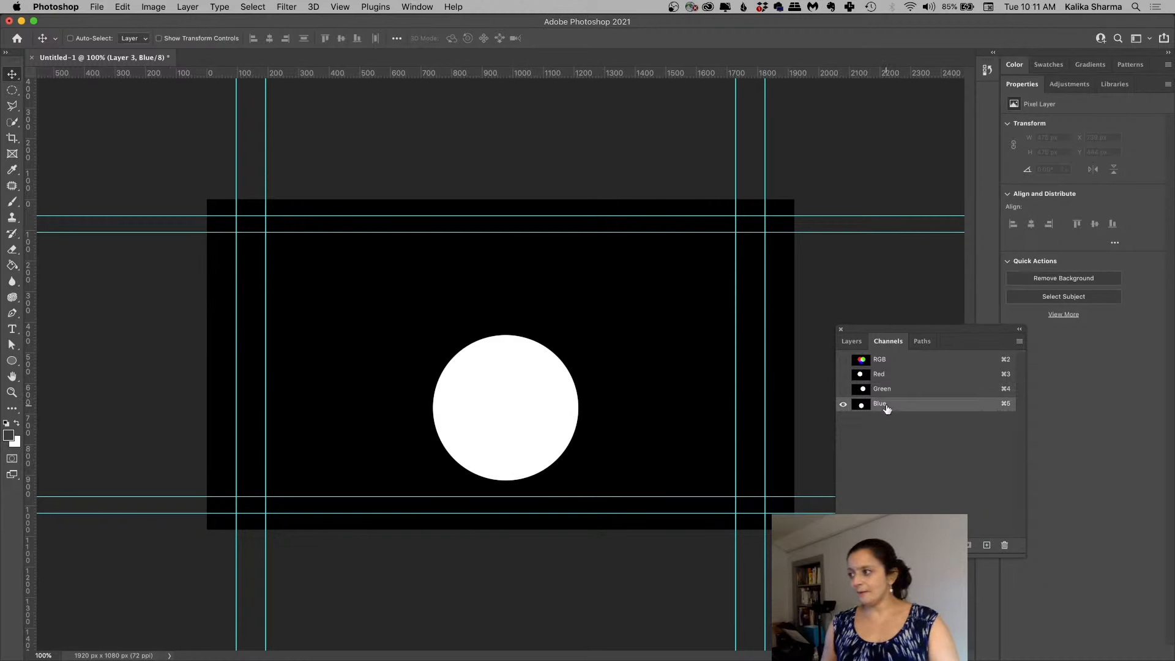
# Step: Redisplay all color channels and return to the layer stack with the blue circle's layer selected
pyautogui.click(843, 360)
pyautogui.click(851, 342)
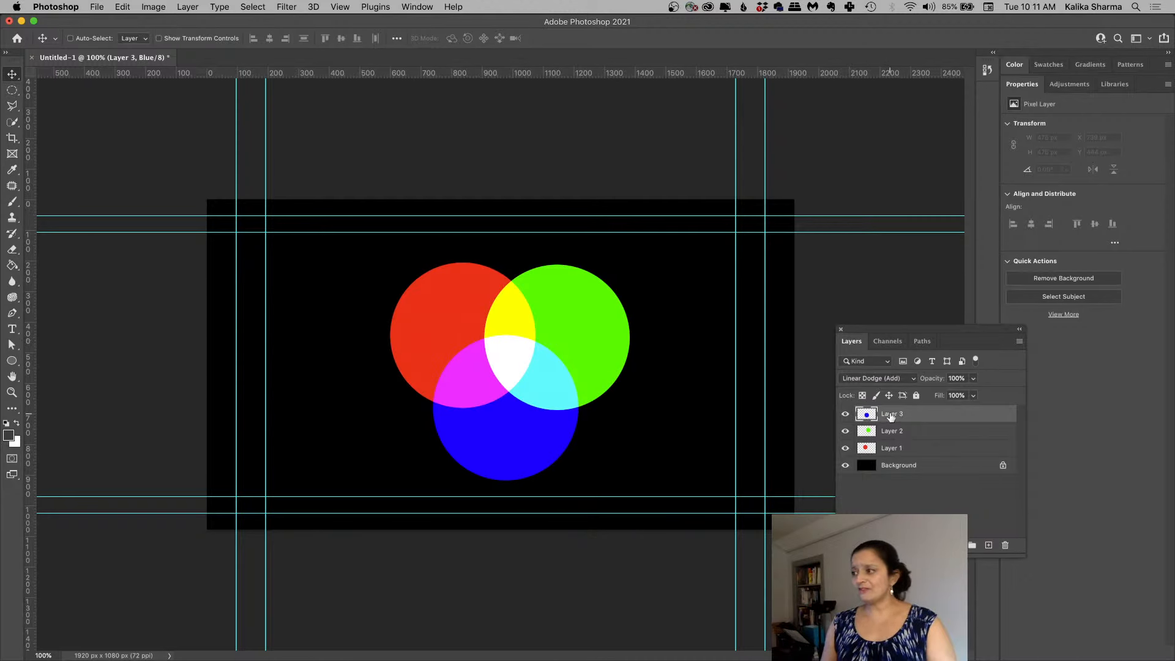
pyautogui.click(288, 6)
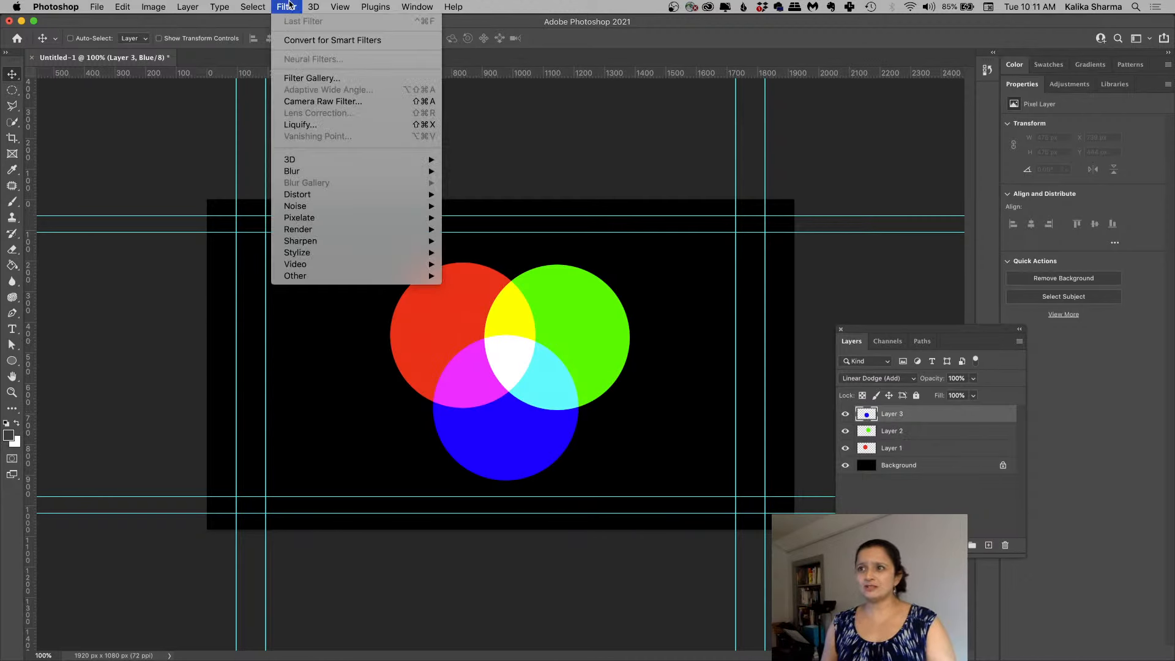
pyautogui.moveTo(315, 173)
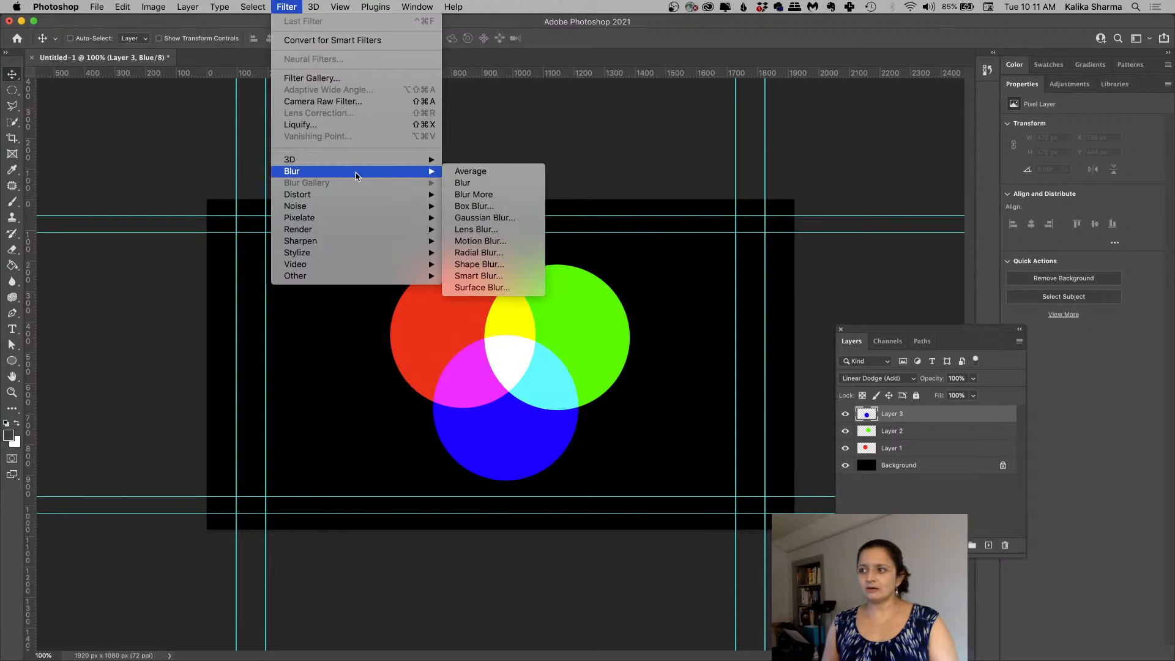
pyautogui.click(461, 219)
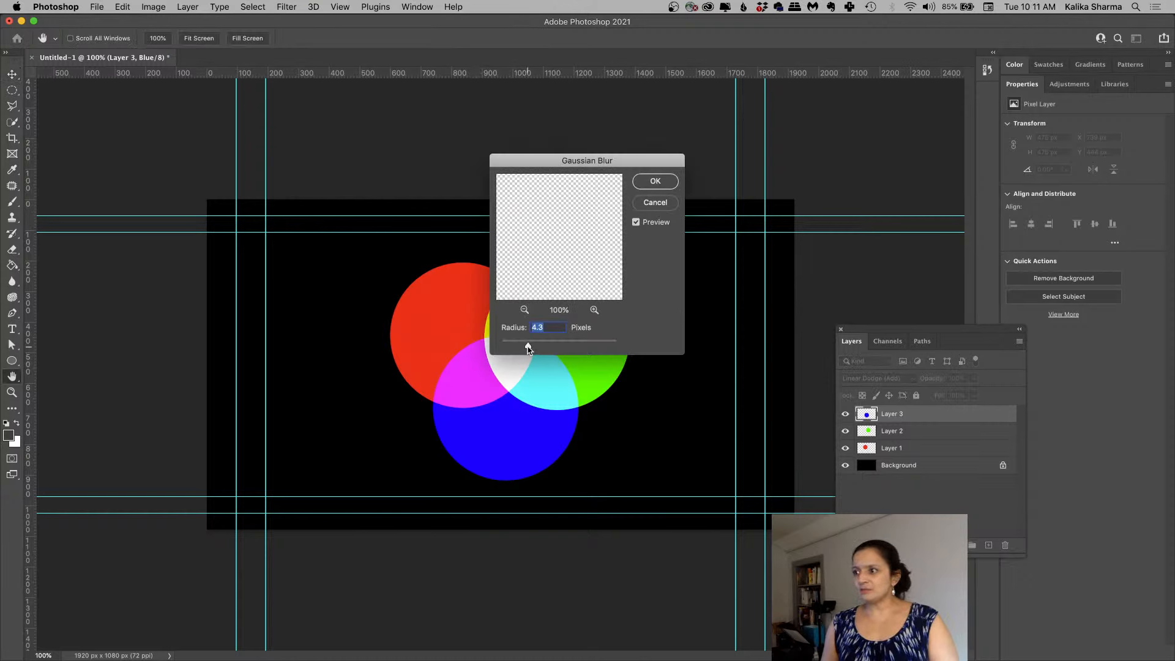
pyautogui.moveTo(529, 348); pyautogui.dragTo(564, 347)
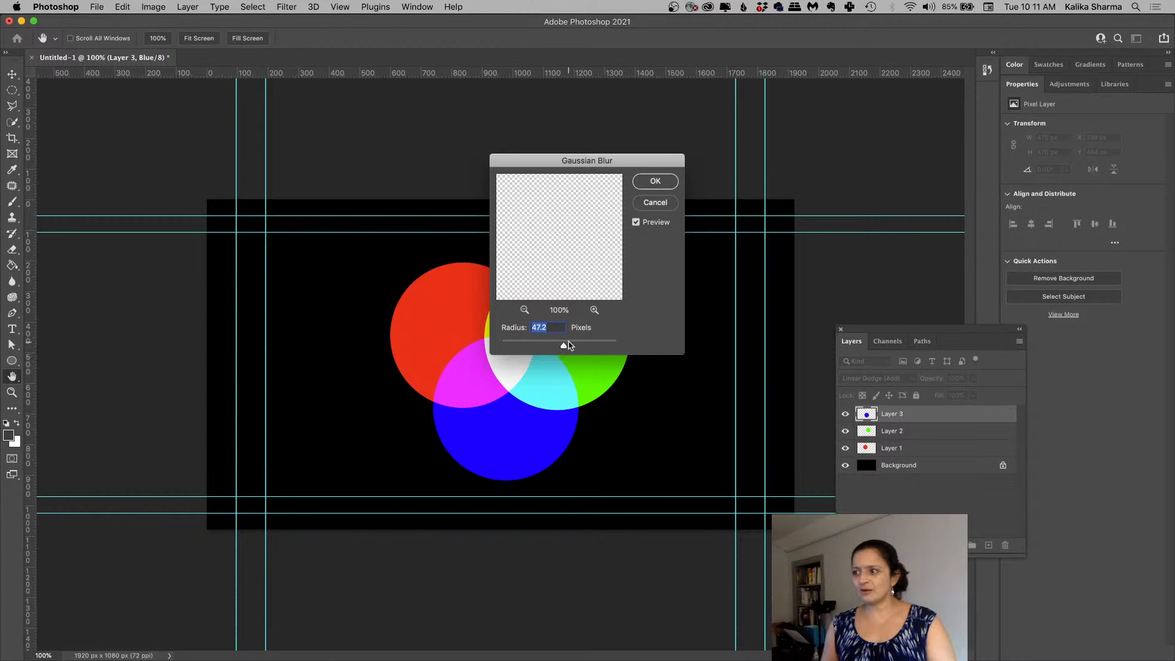
pyautogui.moveTo(565, 346); pyautogui.dragTo(574, 346)
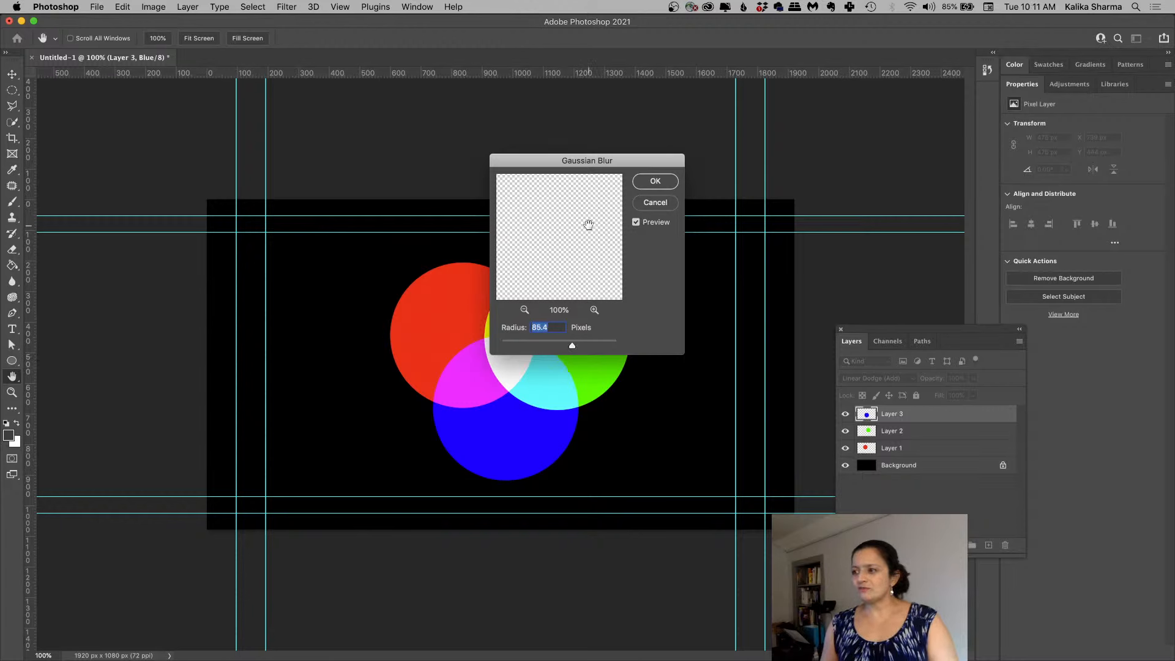
pyautogui.click(524, 310)
pyautogui.click(524, 310)
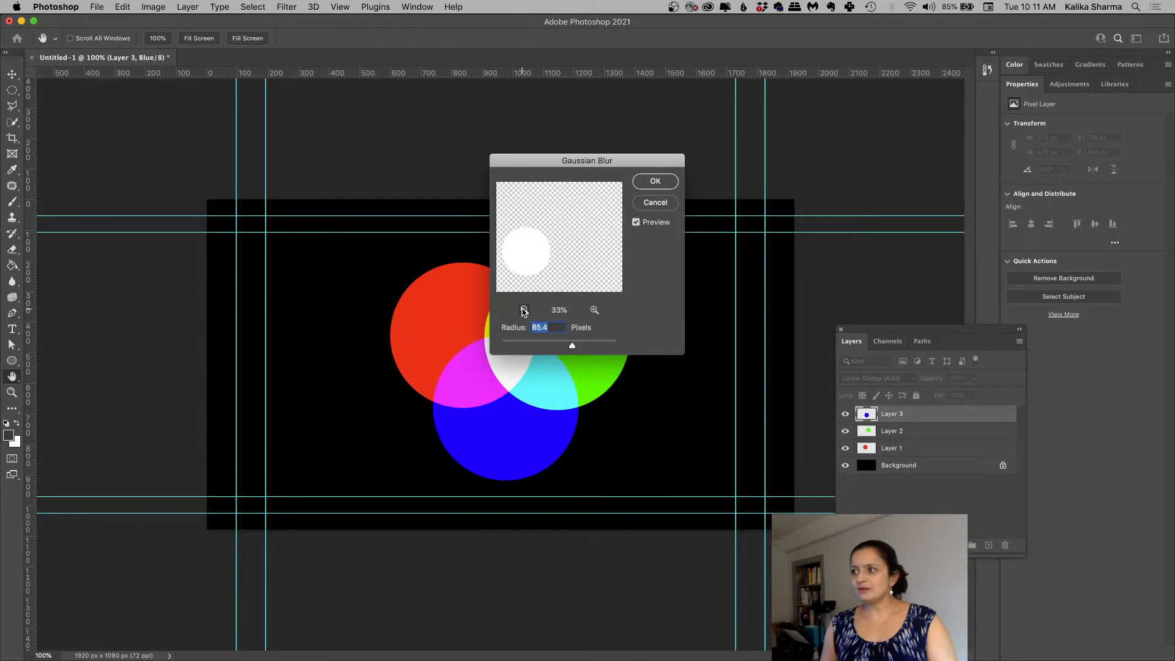
pyautogui.click(524, 310)
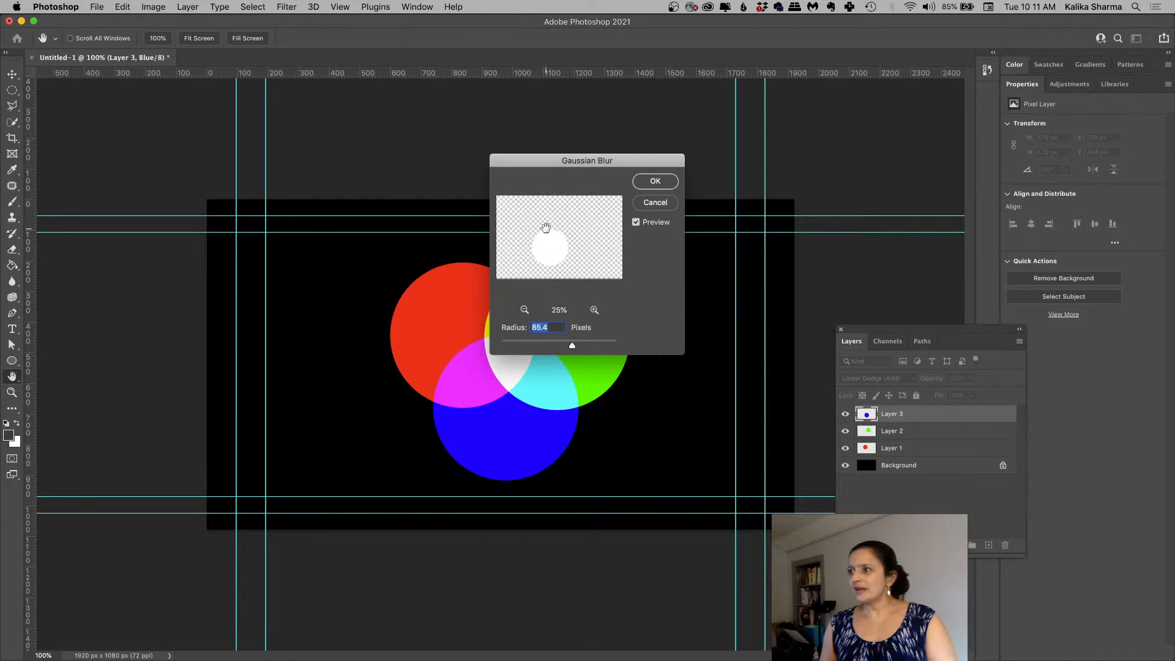
pyautogui.click(658, 202)
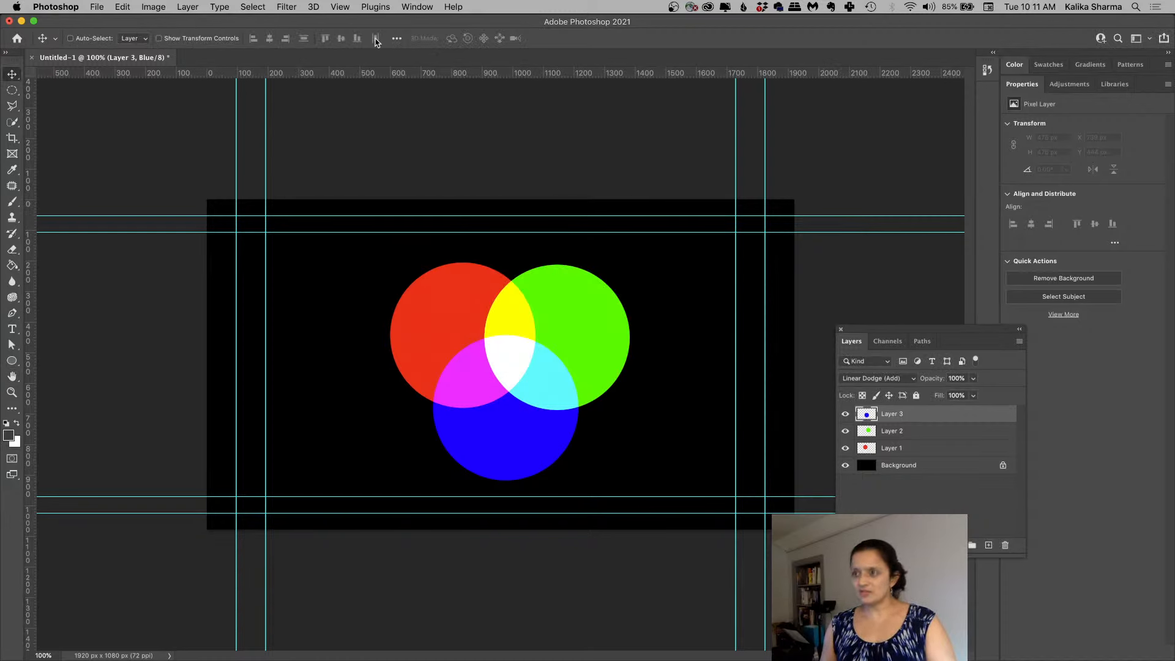
# Step: Try to apply a Gaussian Blur with a 21.9 pixel radius to the blue circle while only the Blue channel is targeted
pyautogui.click(287, 7)
pyautogui.moveTo(325, 172)
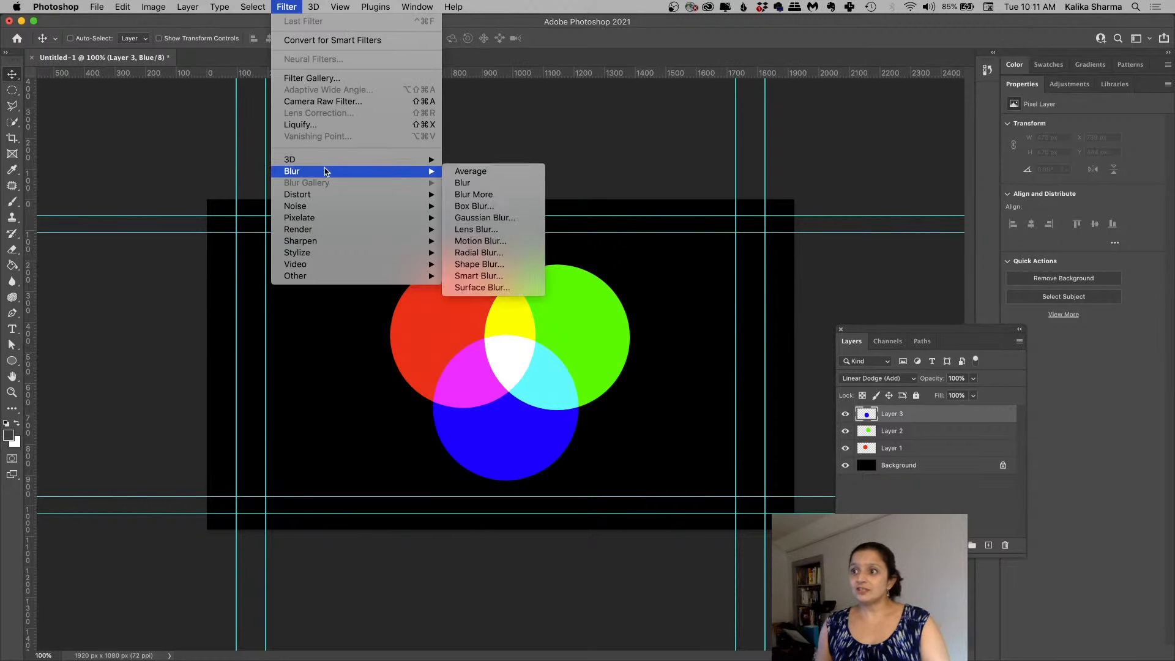
pyautogui.click(475, 218)
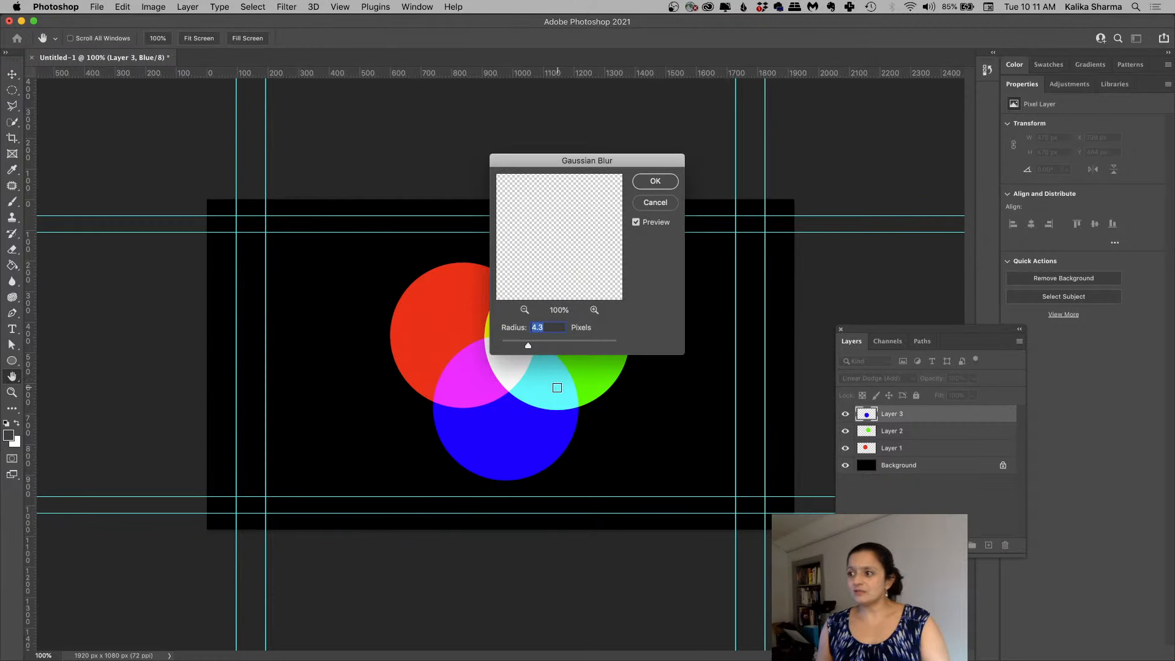
pyautogui.moveTo(539, 345)
pyautogui.mouseDown()
pyautogui.moveTo(529, 347)
pyautogui.moveTo(553, 347)
pyautogui.mouseUp()
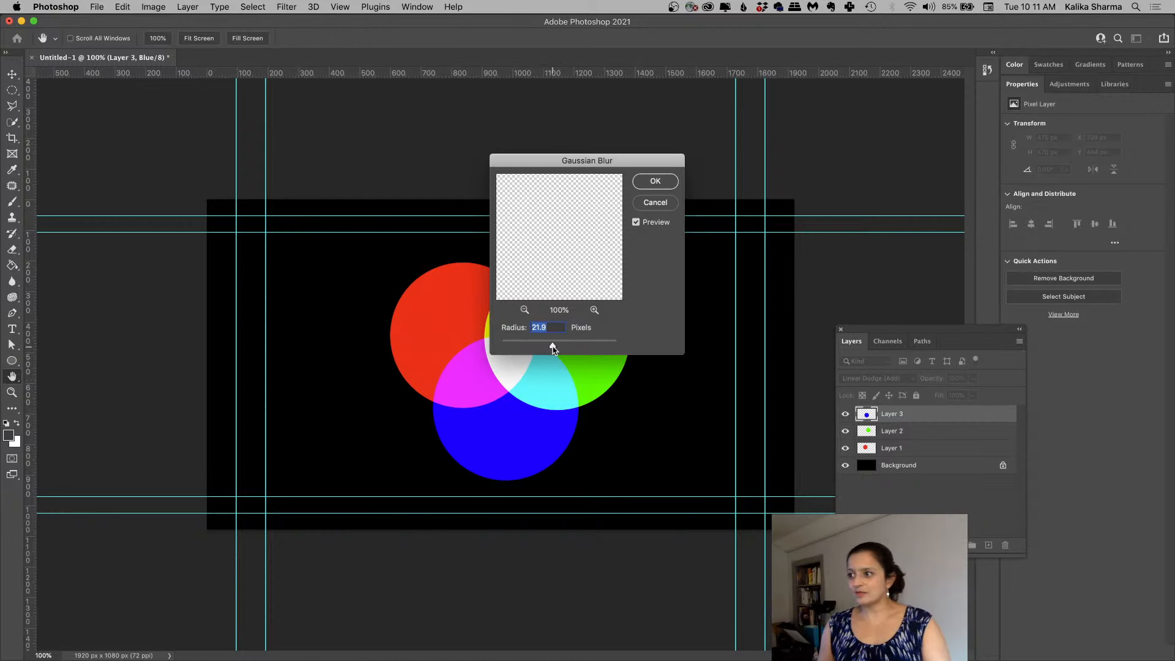
pyautogui.click(654, 179)
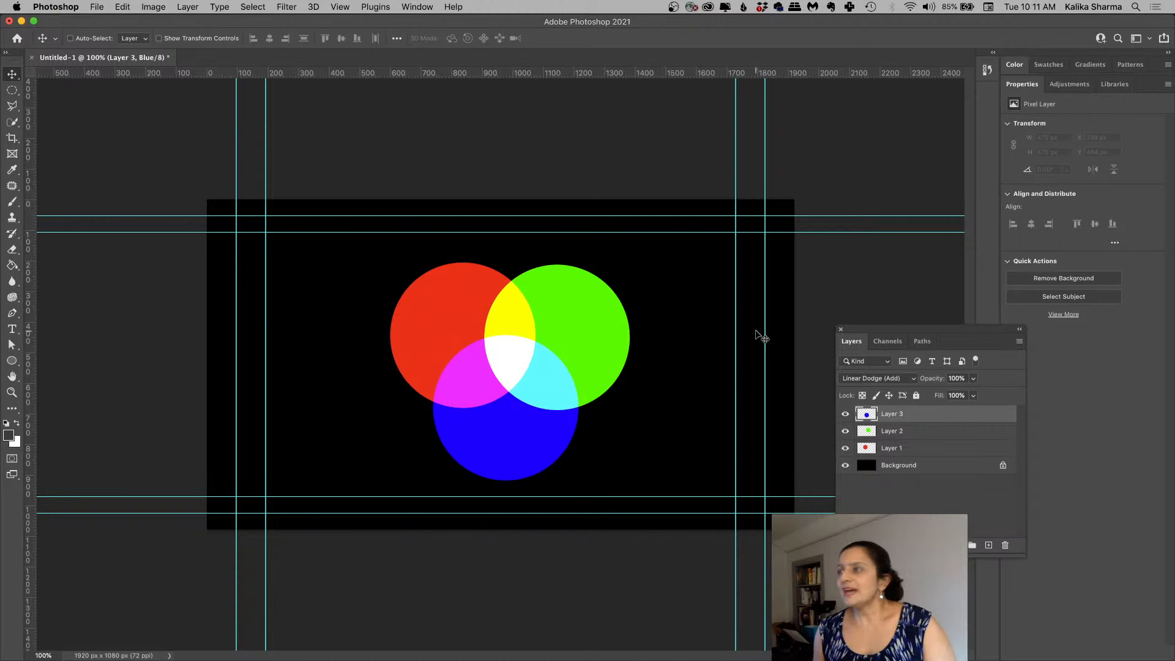
# Step: Inspect the Blue channel on its own, and target the full RGB composite
pyautogui.click(888, 342)
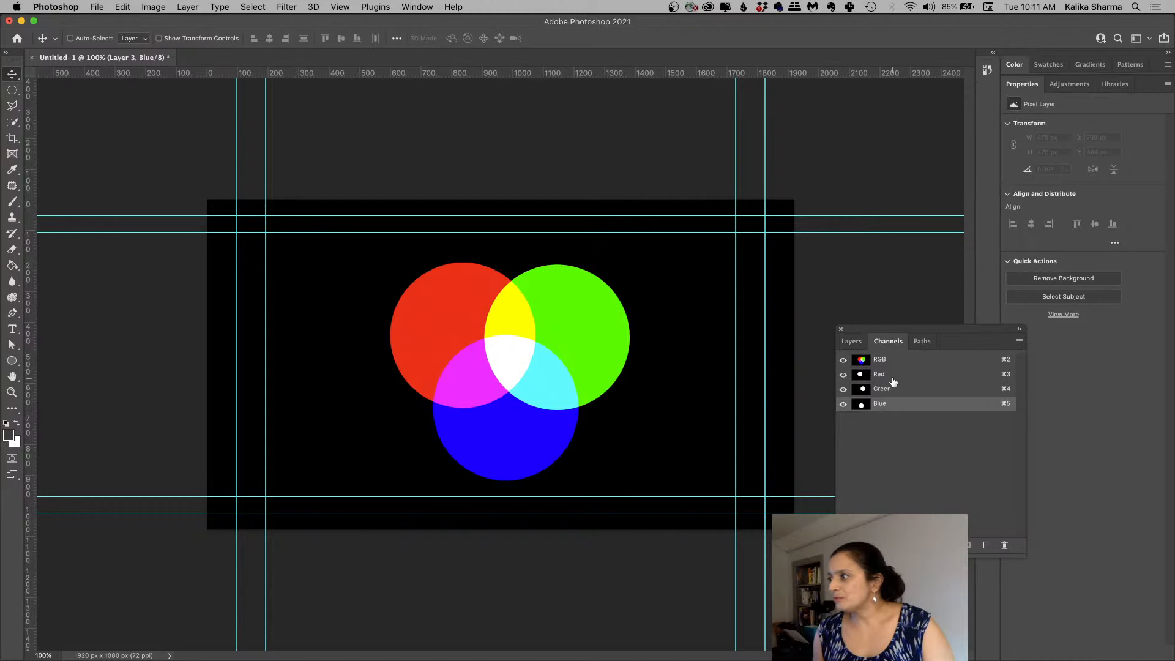
pyautogui.click(889, 362)
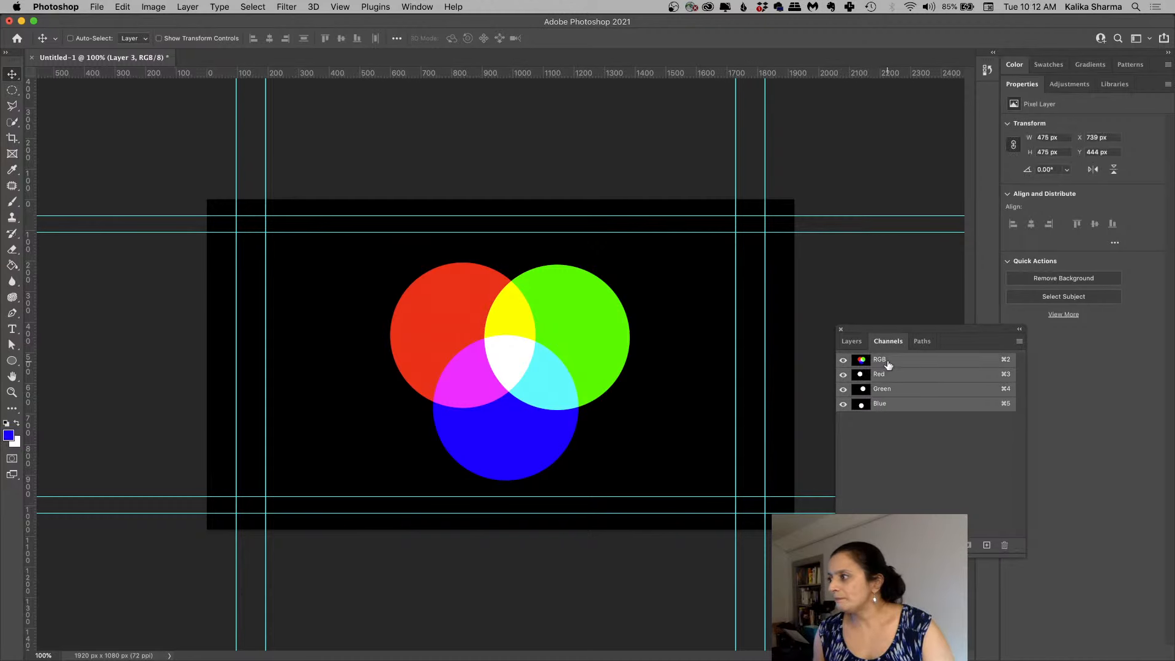
pyautogui.click(884, 404)
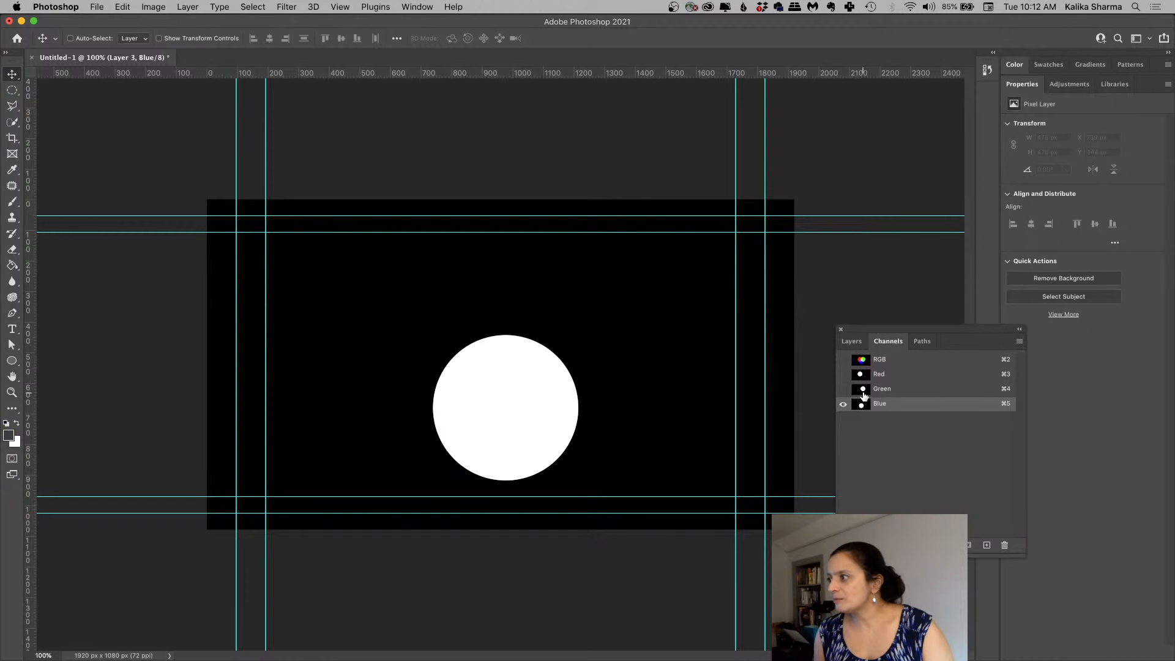
pyautogui.click(891, 363)
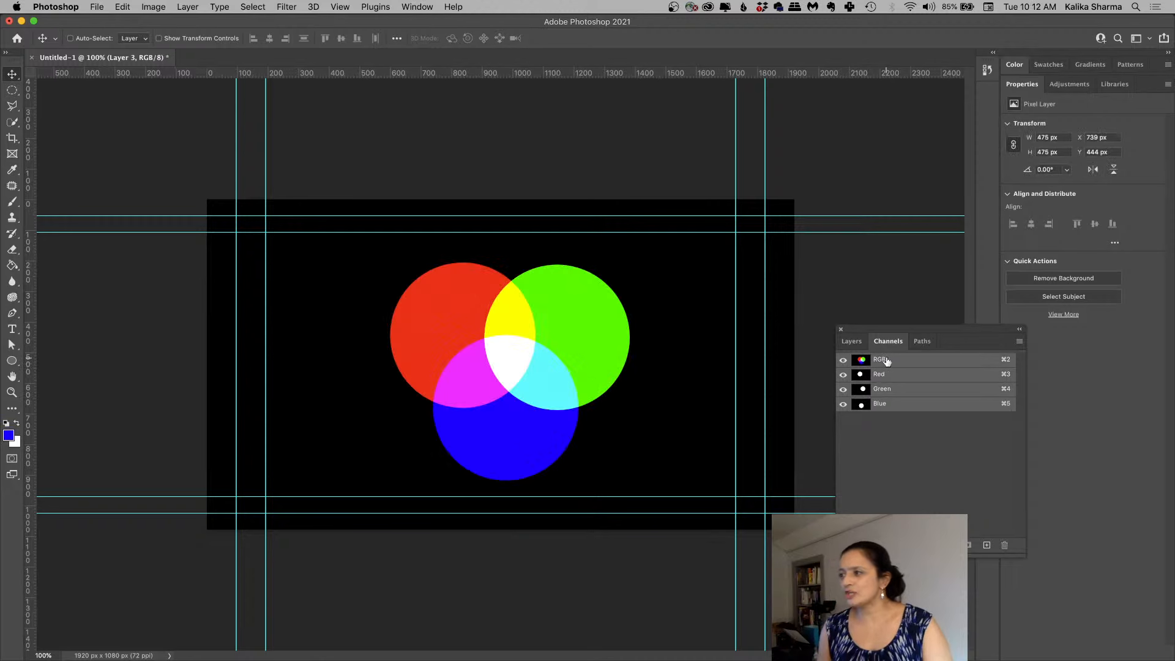
# Step: Reapply the last Gaussian Blur to the blue circle's layer with all RGB channels targeted
pyautogui.click(851, 341)
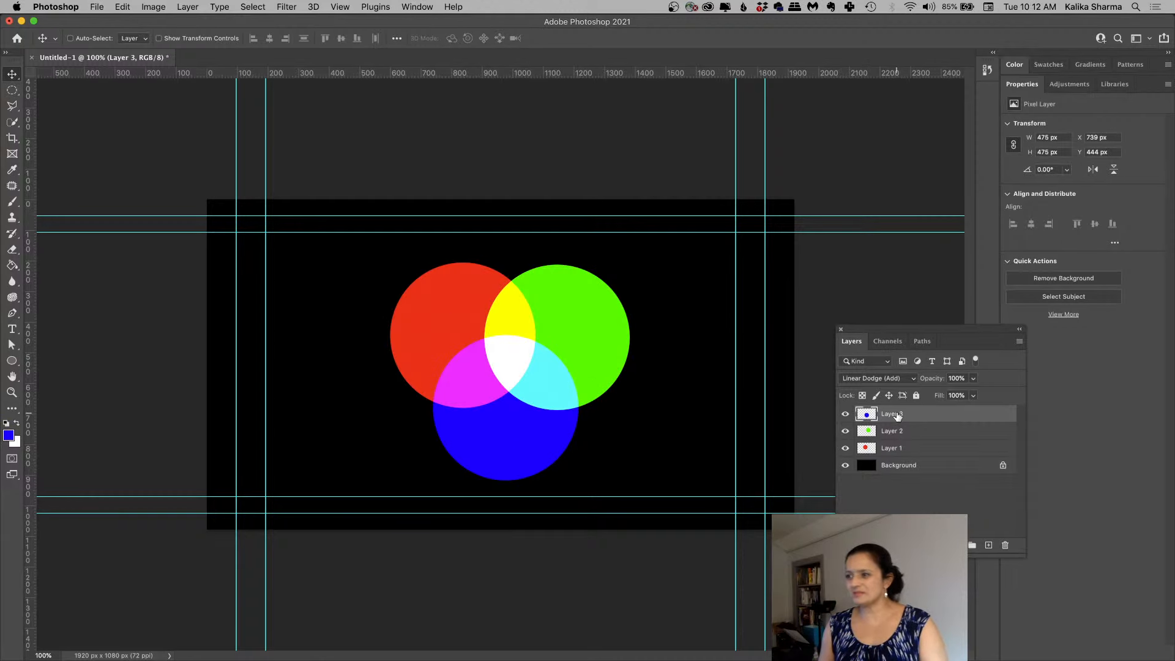
pyautogui.click(287, 7)
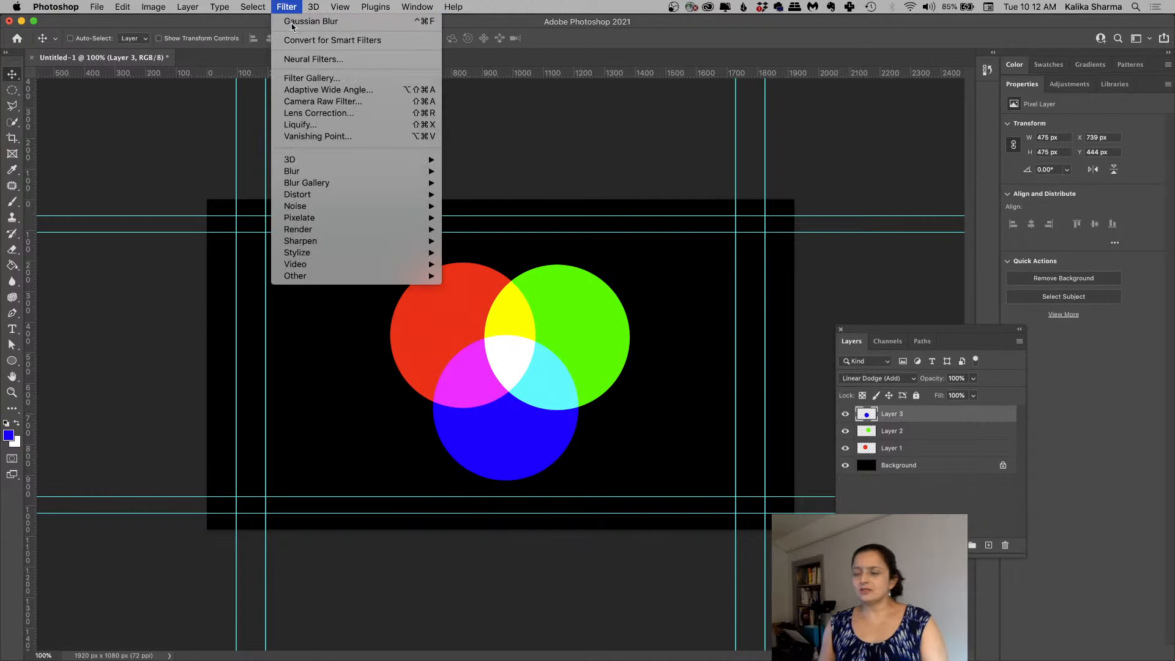
pyautogui.click(292, 25)
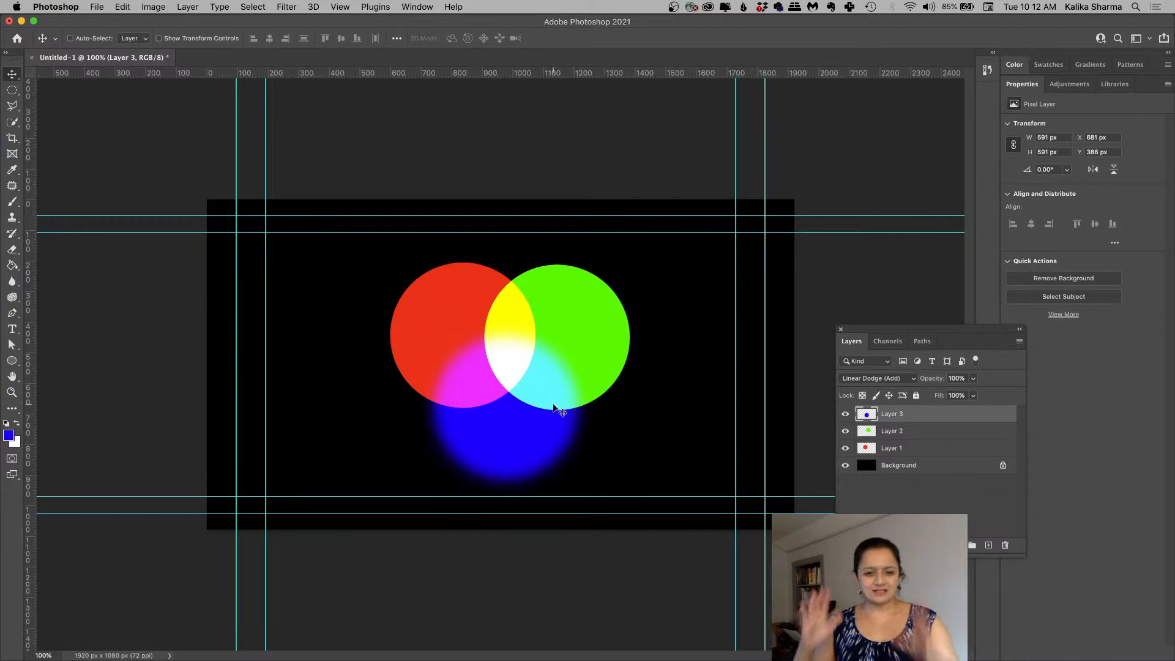
# Step: Compare the Red, Green and Blue channels one at a time, checking the edges of each circle
pyautogui.click(888, 341)
pyautogui.click(879, 375)
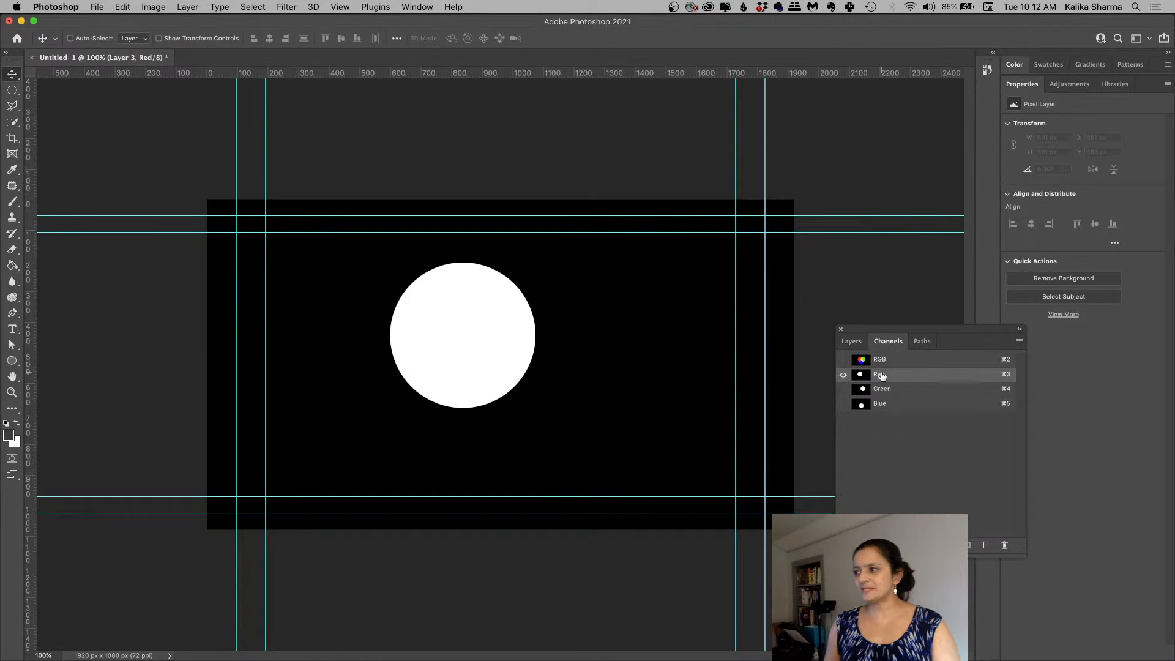
pyautogui.click(881, 389)
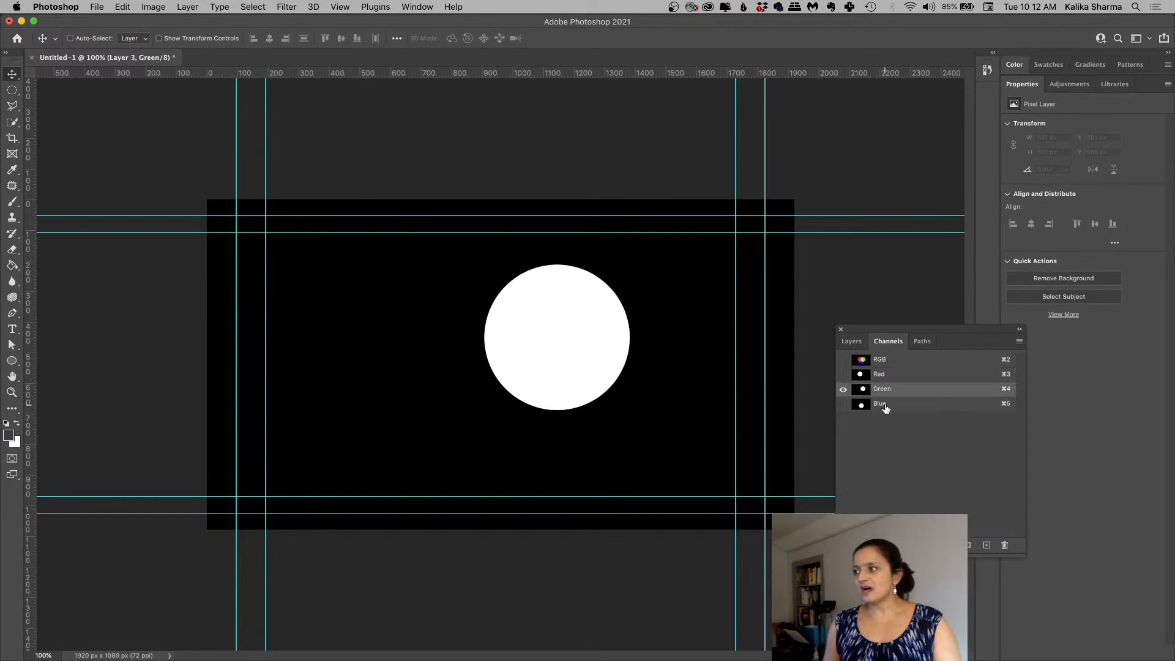
pyautogui.click(882, 405)
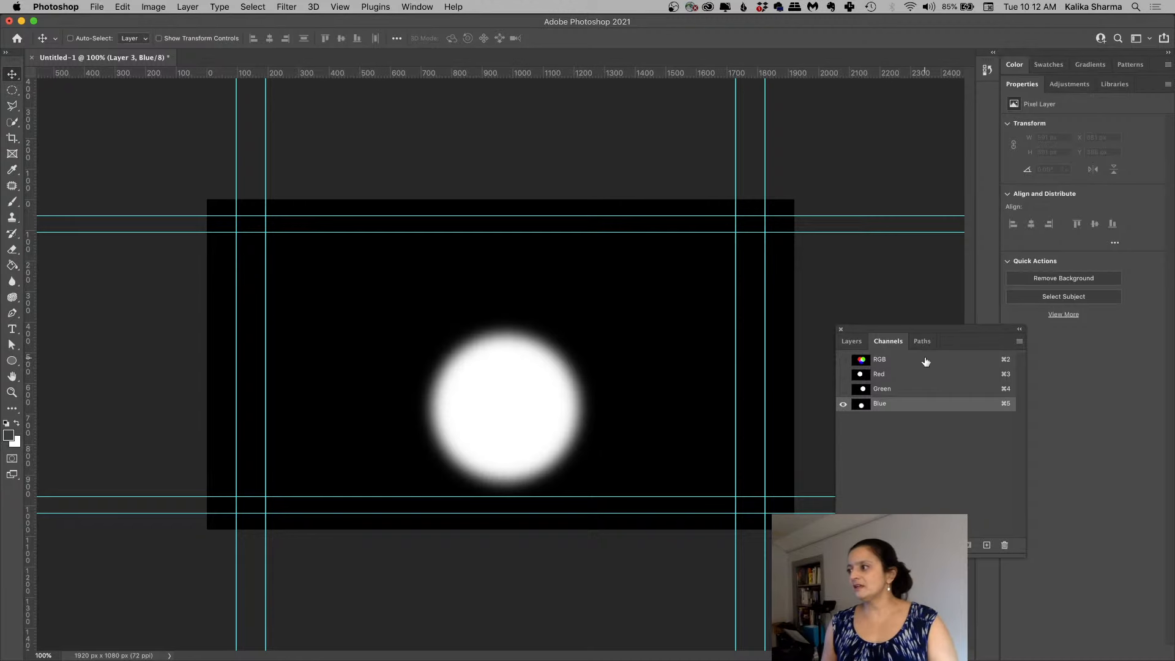
# Step: Redisplay the full RGB composite and undo the Gaussian Blur on the blue circle
pyautogui.click(843, 361)
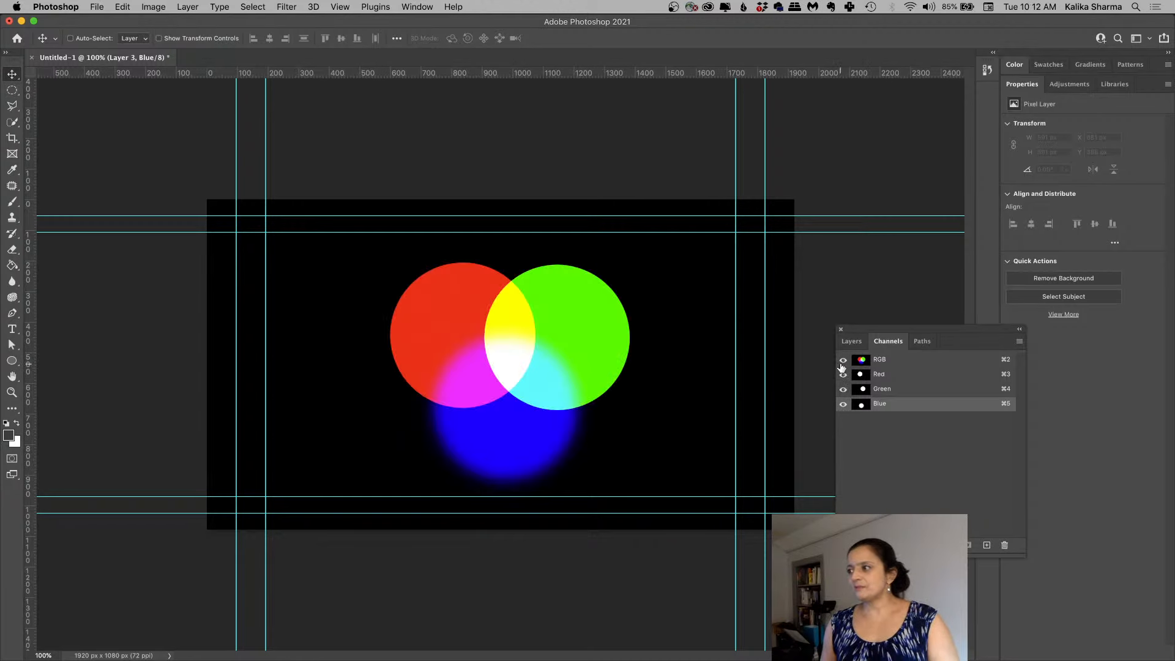
pyautogui.press('super+z')
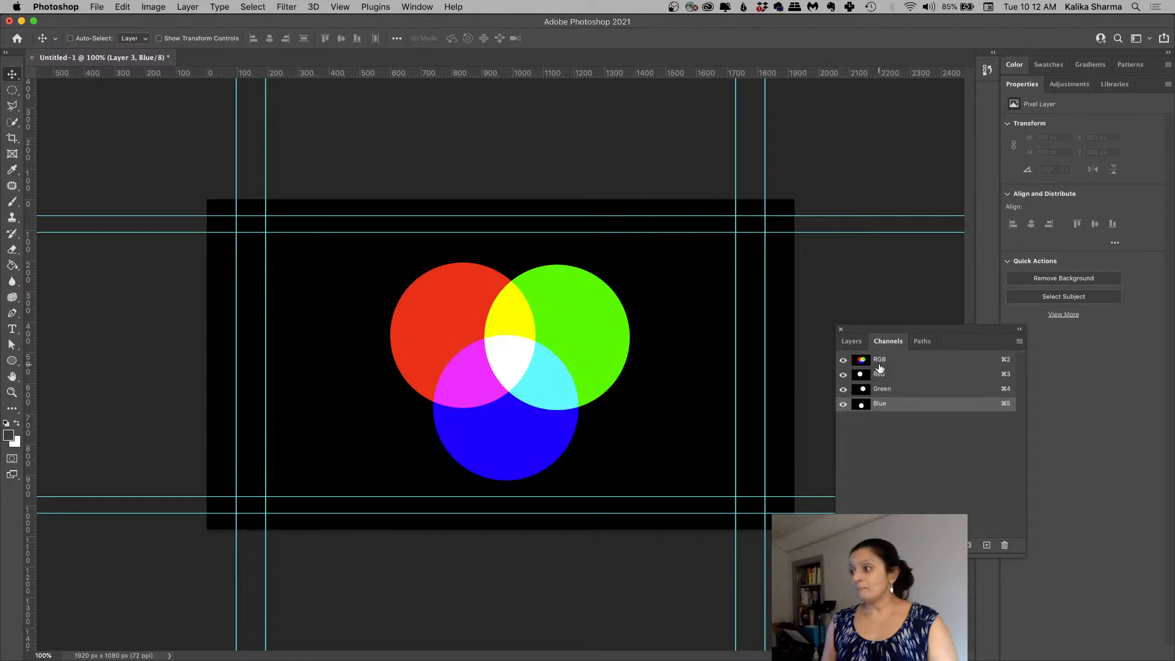
# Step: Fill the Background layer with white
pyautogui.click(851, 341)
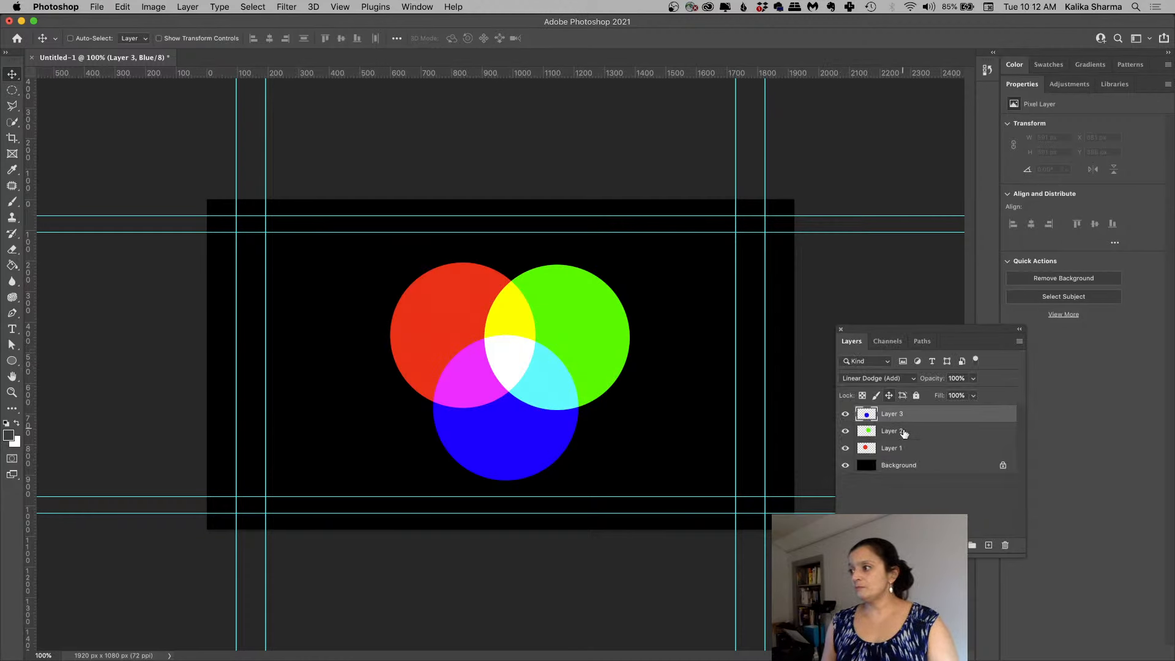
pyautogui.click(897, 467)
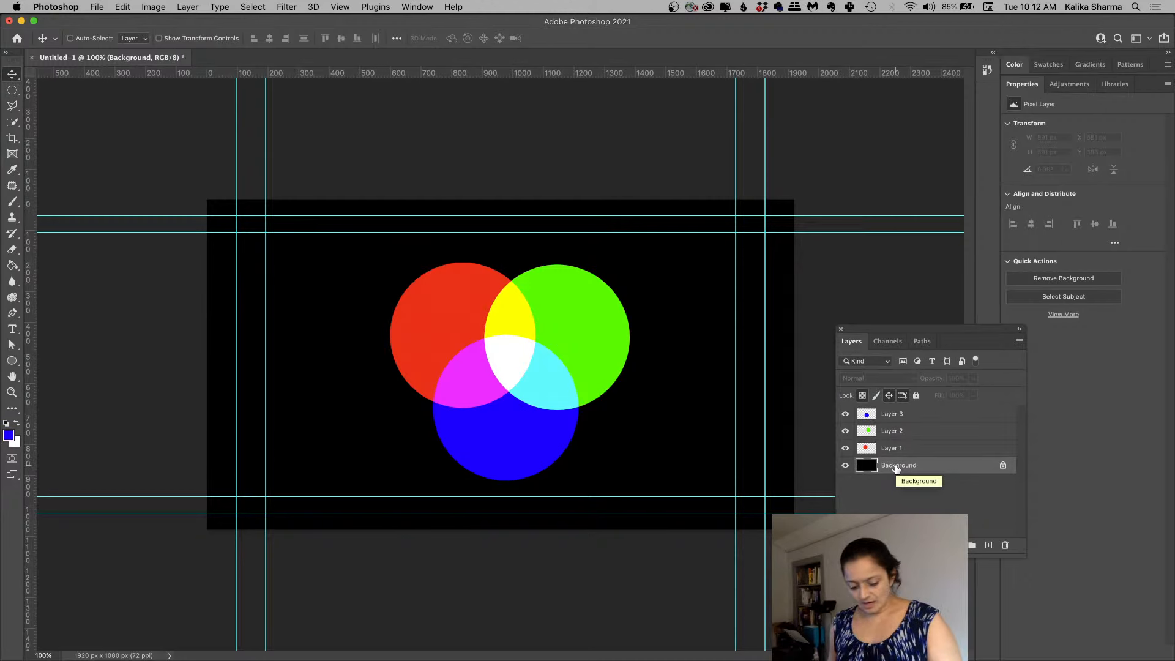
pyautogui.press('super+BackSpace')
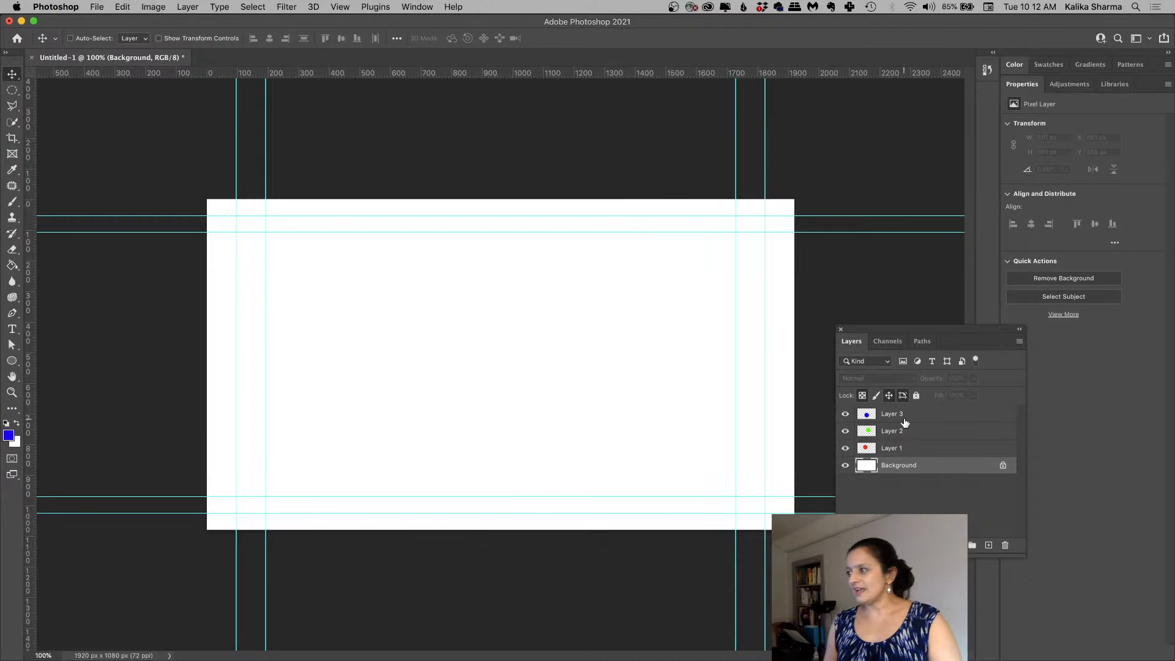
# Step: Set the blend mode of the red, green and blue circle layers to Normal
pyautogui.click(904, 422)
pyautogui.keyDown('shift'); pyautogui.click(900, 451); pyautogui.keyUp('shift')
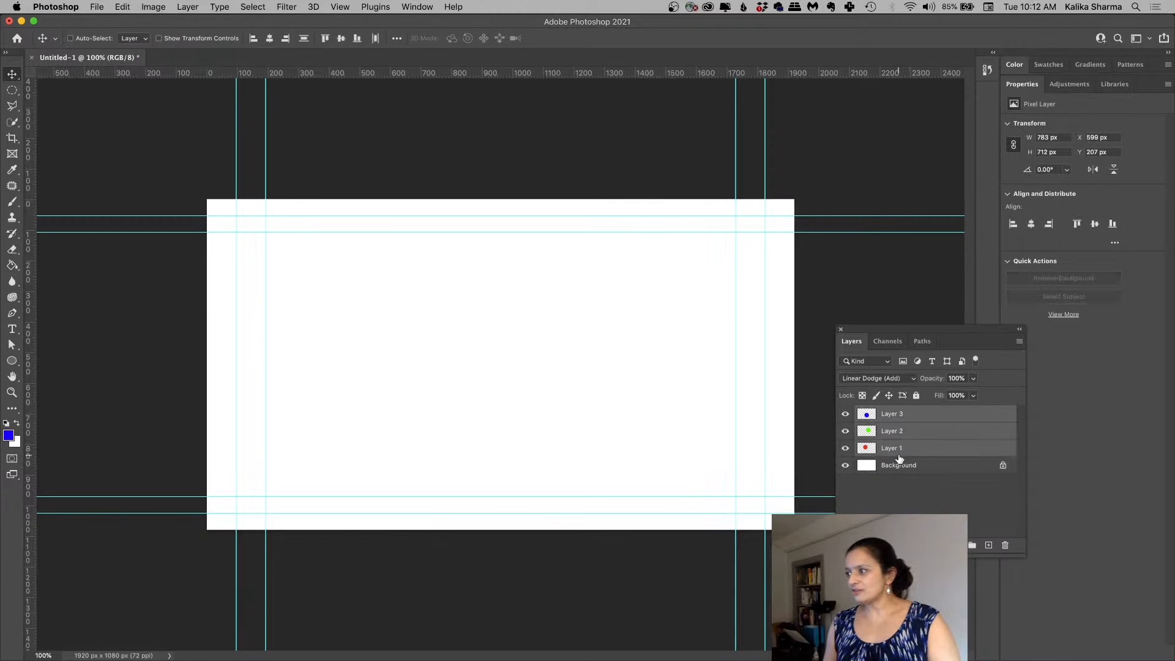
pyautogui.click(877, 383)
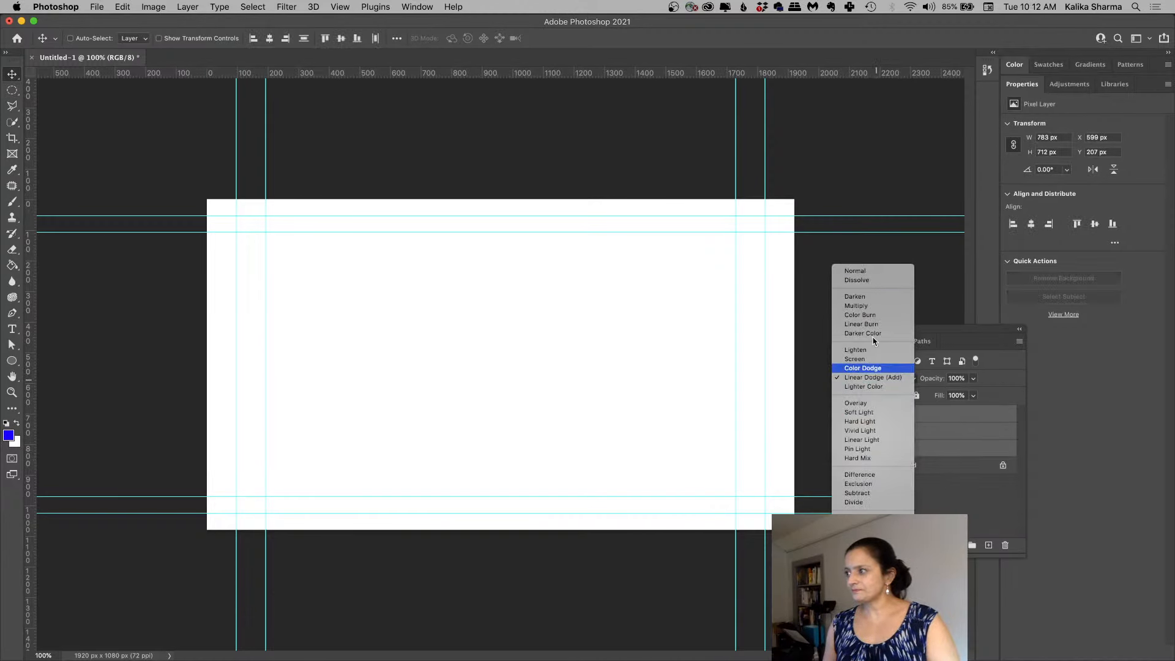
pyautogui.click(862, 274)
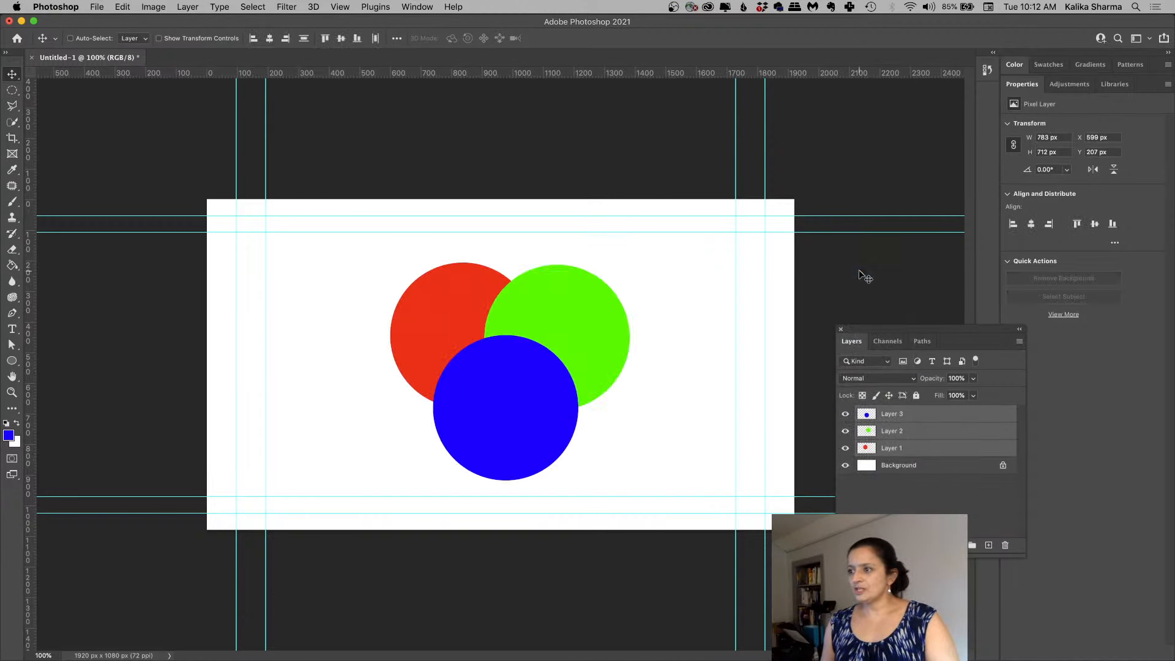
# Step: Preview darkening blend modes on the blue and green circle layers, keep Normal, and deselect all layers
pyautogui.click(894, 421)
pyautogui.keyDown('shift'); pyautogui.click(892, 436); pyautogui.keyUp('shift')
pyautogui.click(878, 383)
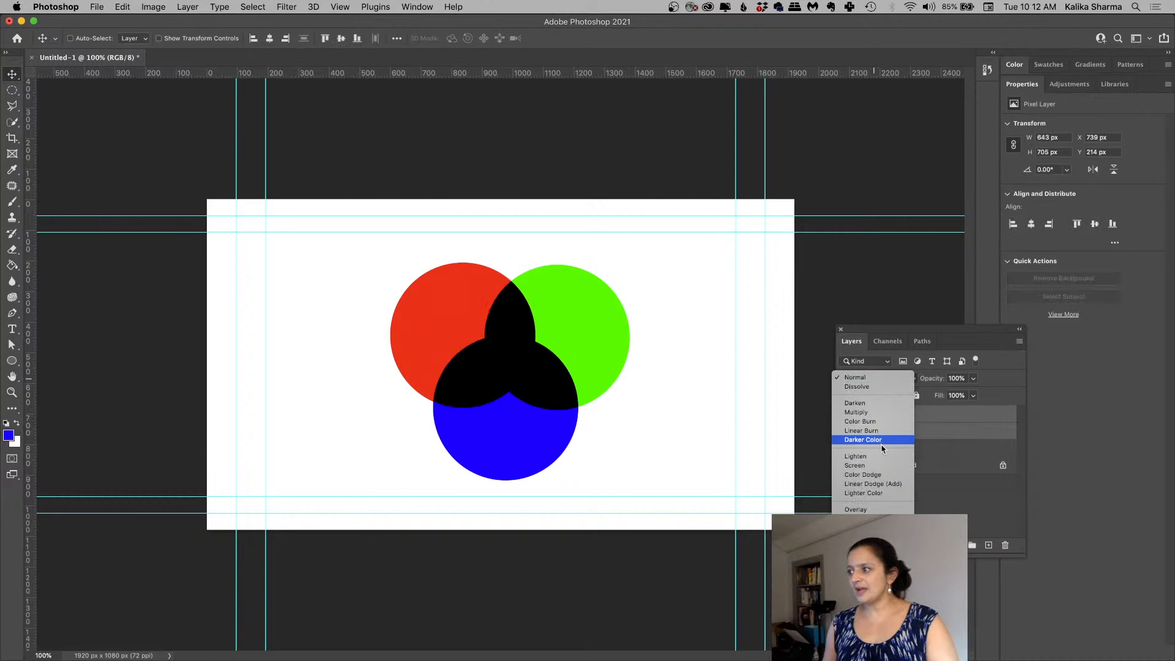
pyautogui.click(868, 377)
pyautogui.click(961, 482)
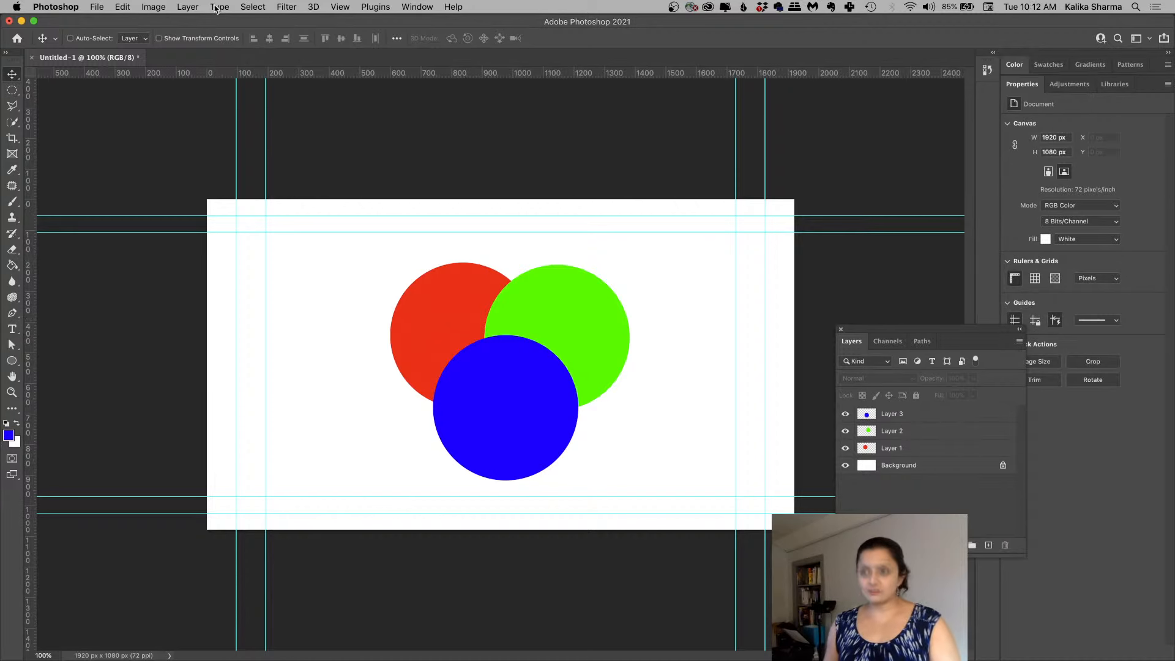
# Step: Quick-export the image as PNG named badLogo into the photosForTheClass folder
pyautogui.click(93, 8)
pyautogui.moveTo(130, 176)
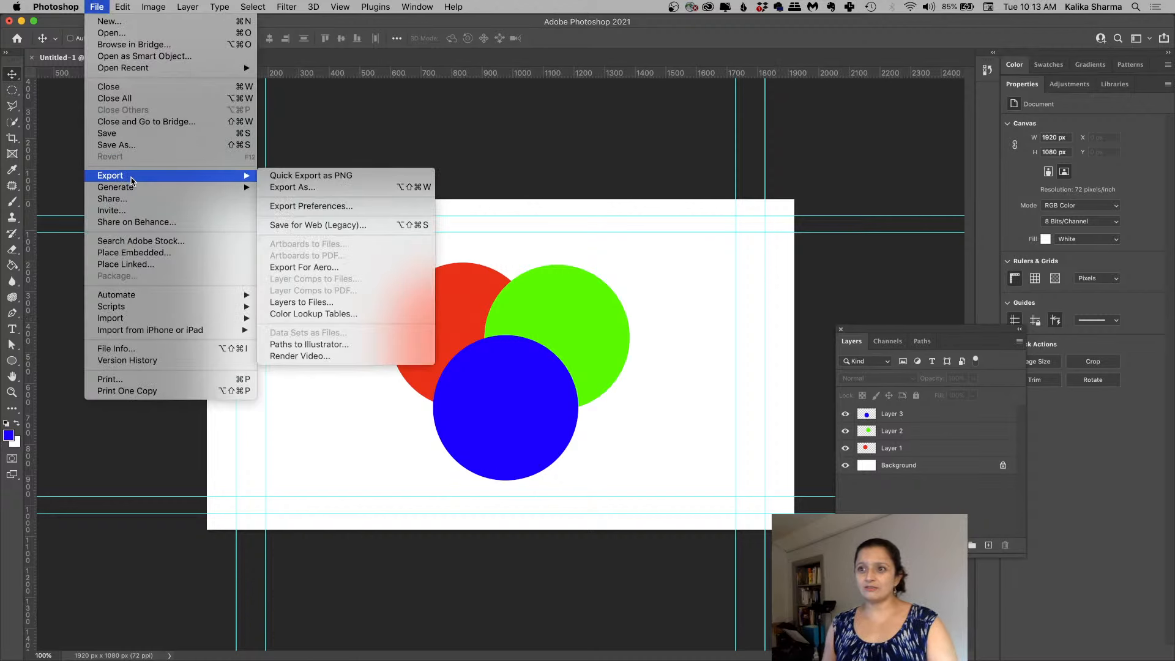
pyautogui.click(273, 176)
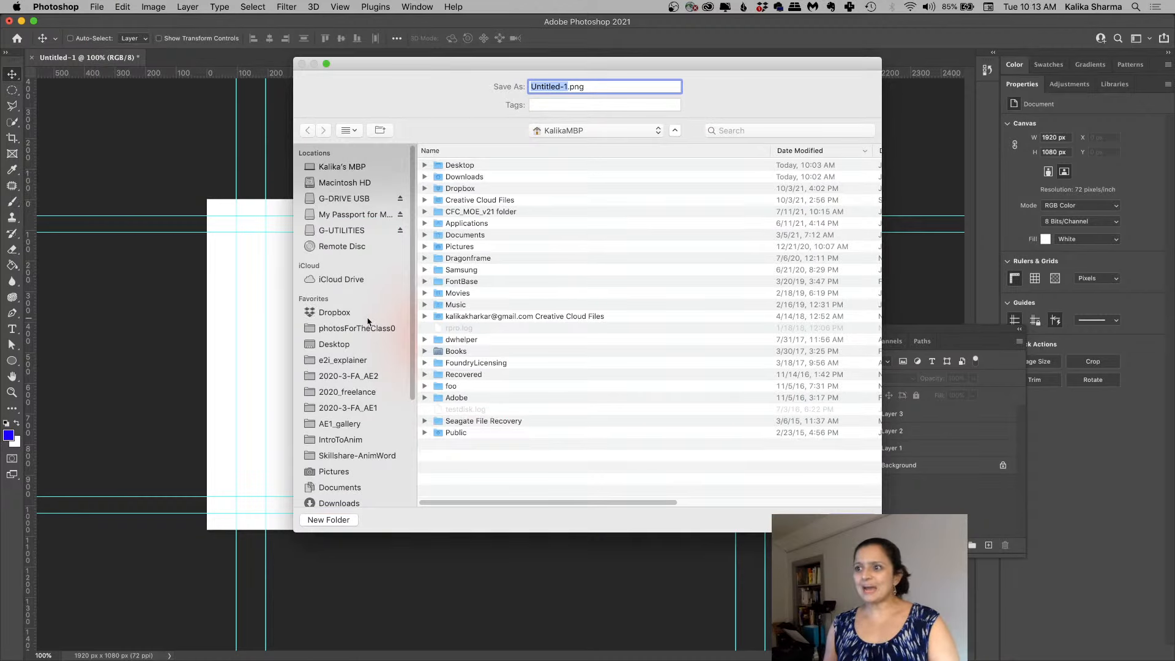
pyautogui.click(347, 360)
pyautogui.click(348, 345)
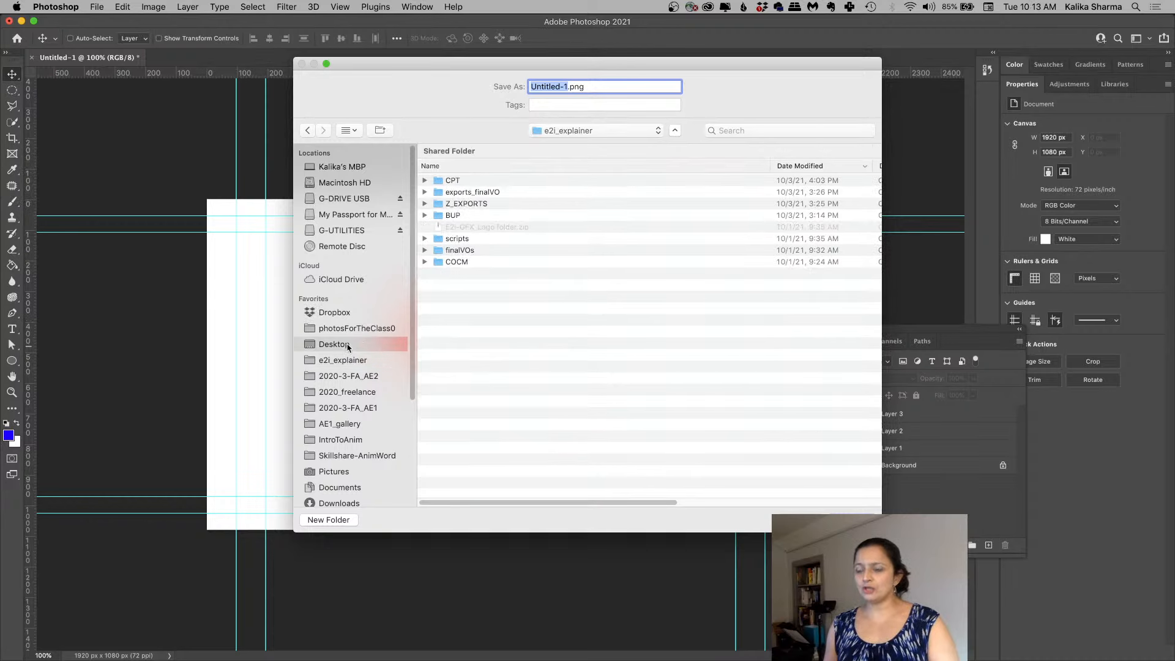
pyautogui.doubleClick(475, 180)
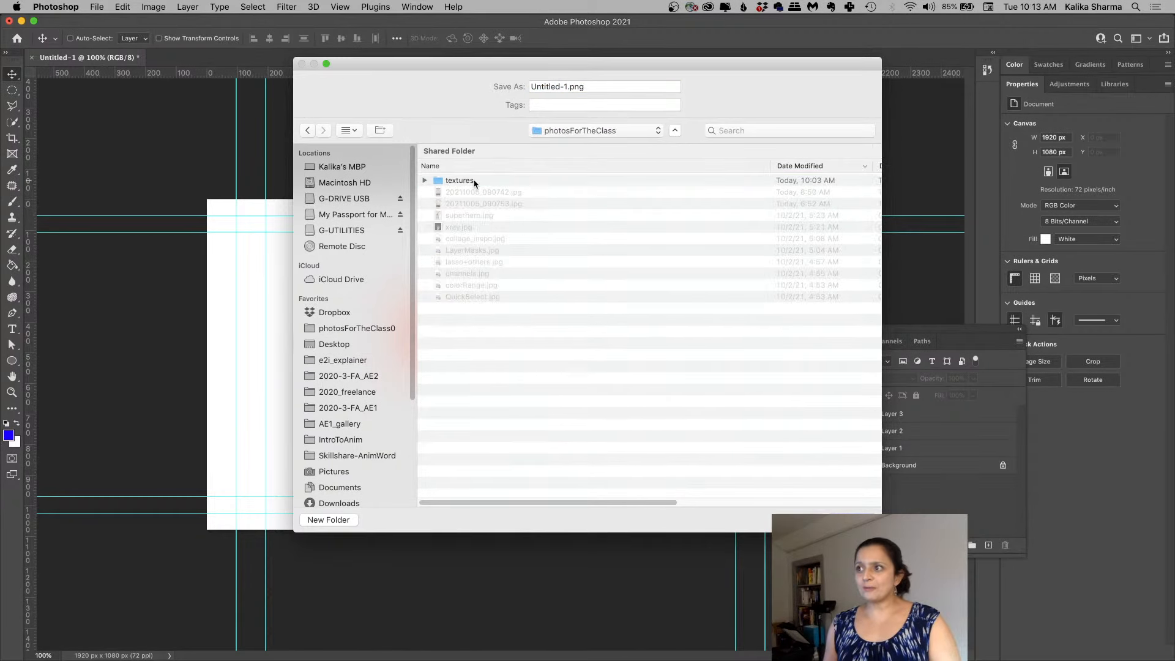
pyautogui.doubleClick(546, 87)
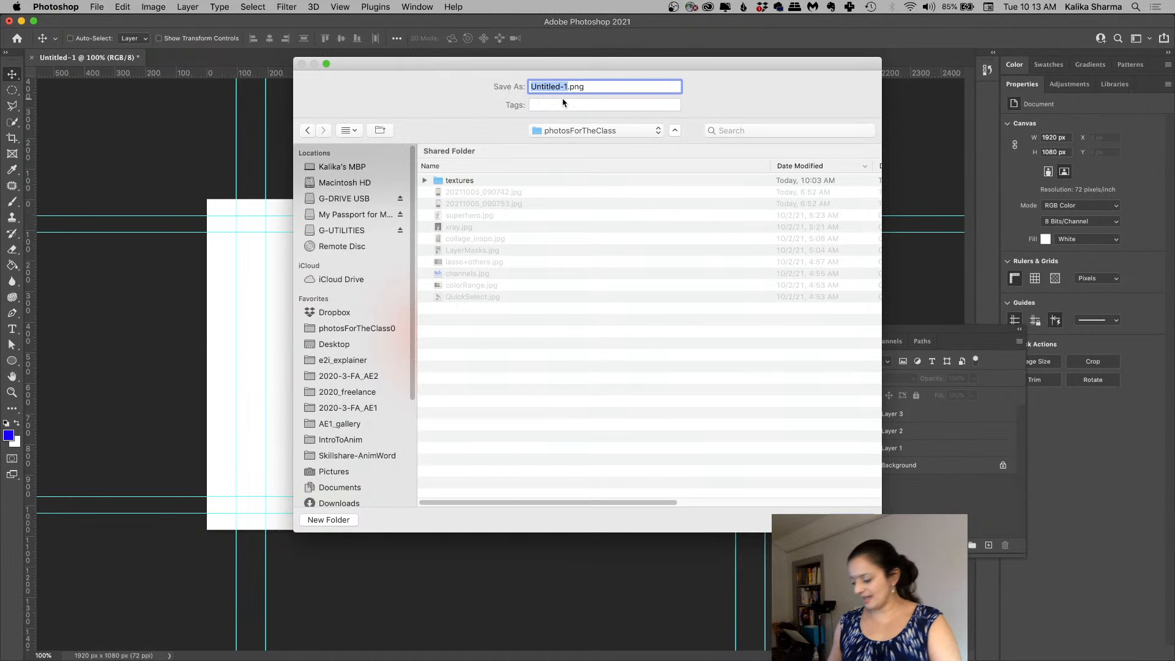
pyautogui.write('badLogo')
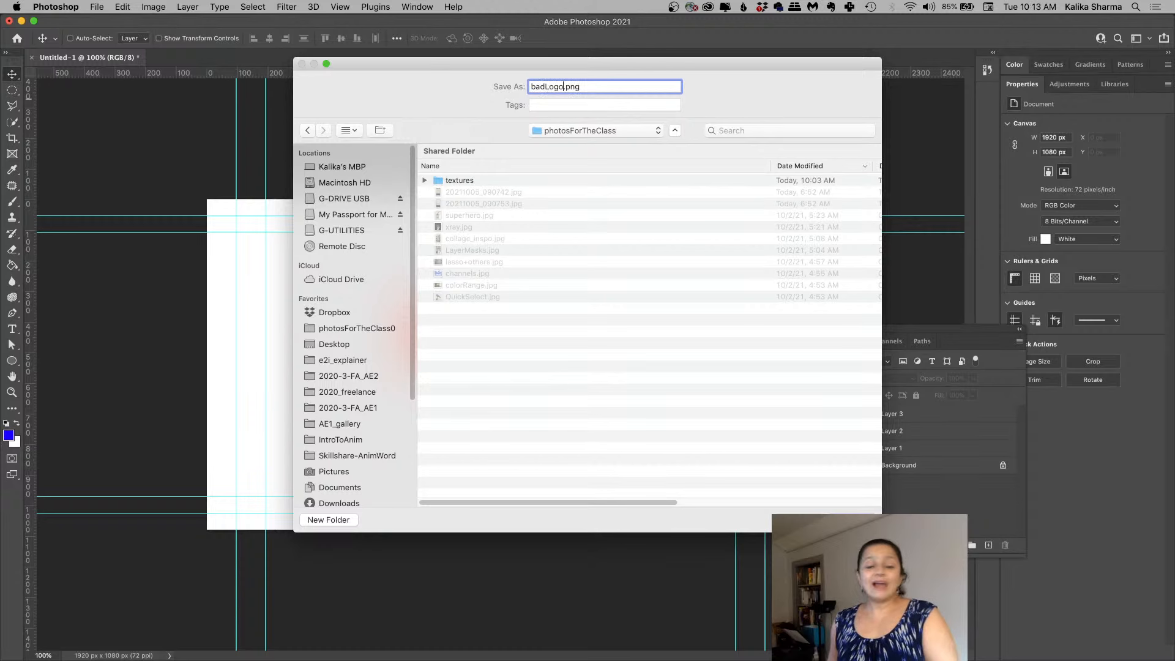
pyautogui.press('Return')
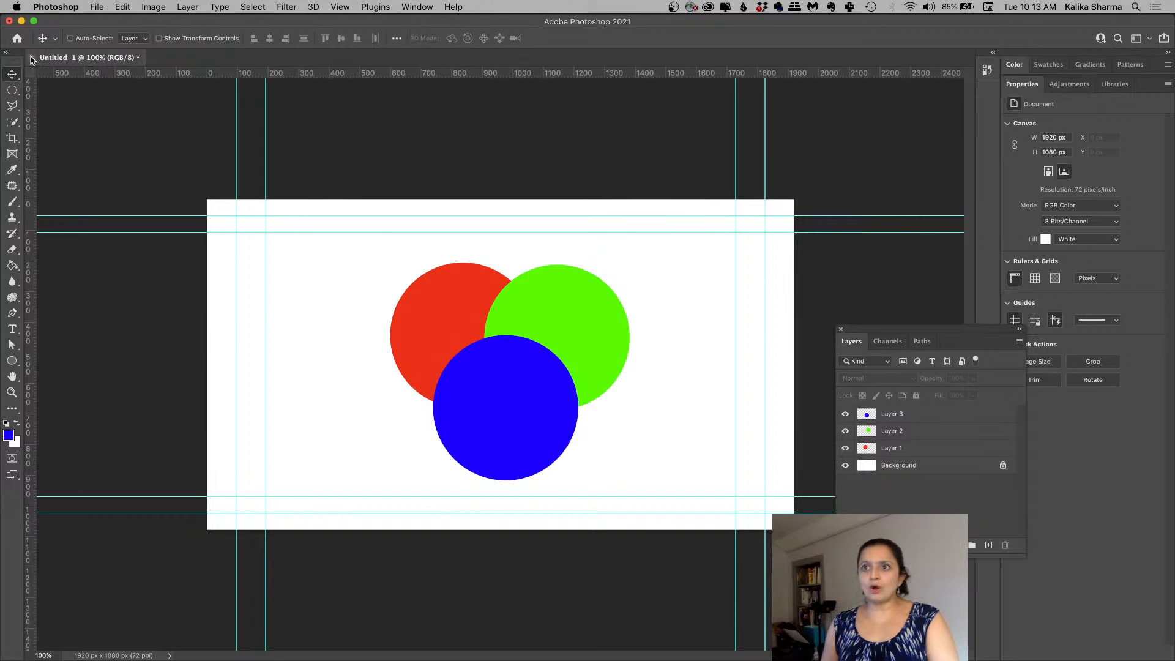
# Step: Open badLogo.png from the photosForTheClass folder on the Desktop
pyautogui.click(97, 7)
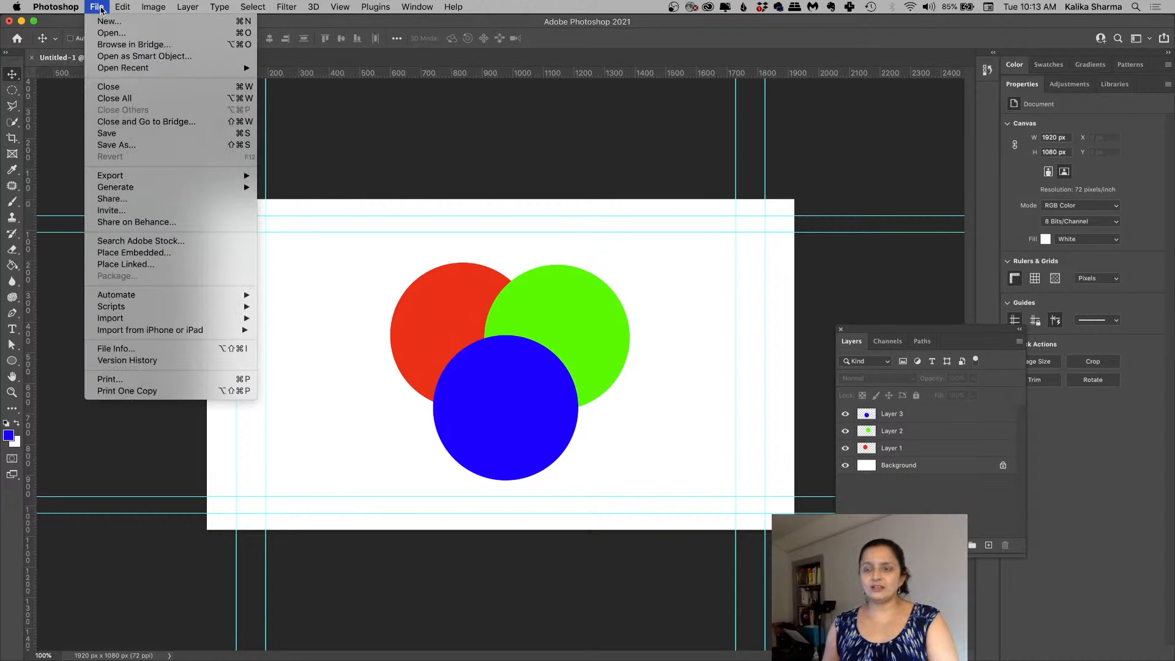
pyautogui.click(114, 40)
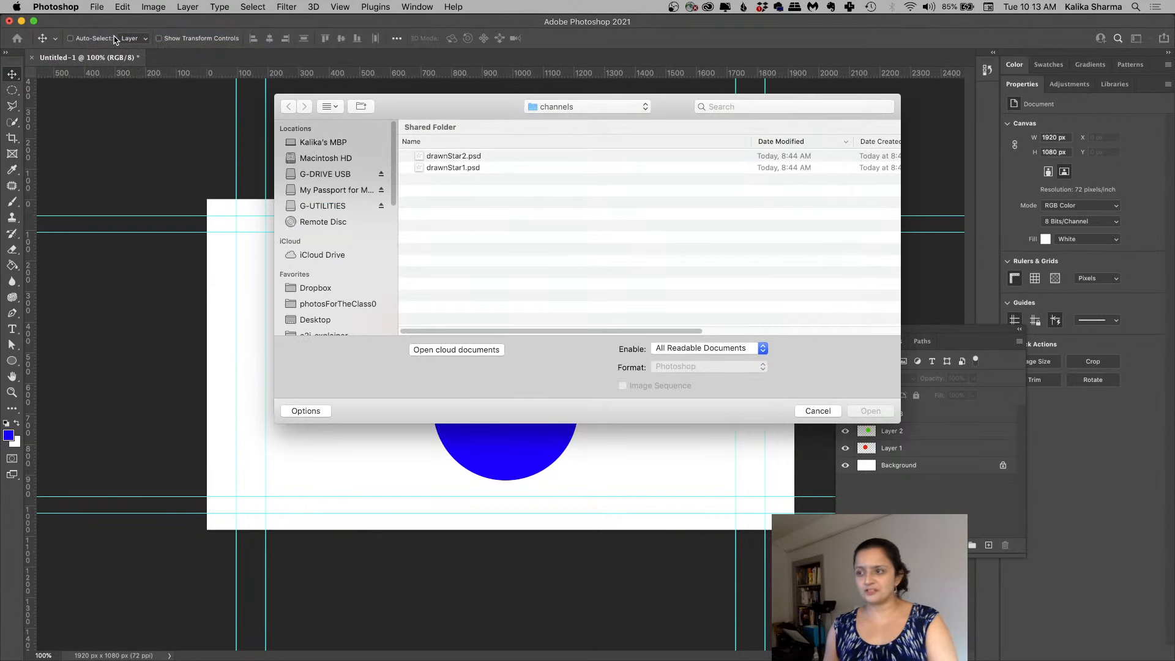
pyautogui.click(318, 323)
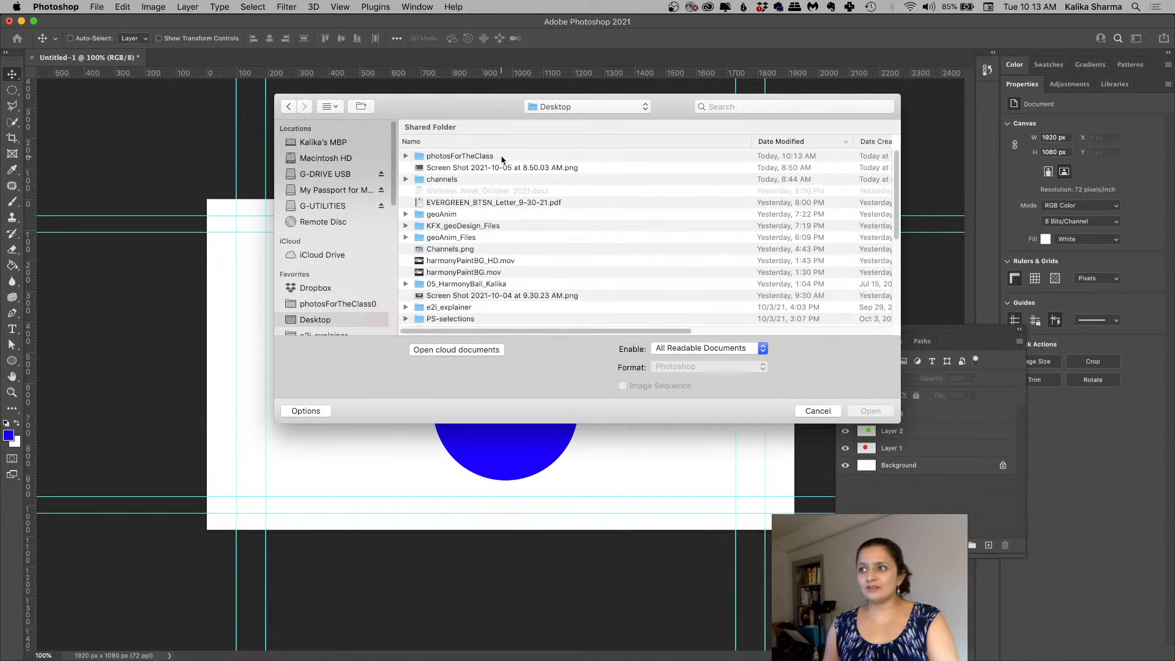
pyautogui.doubleClick(502, 157)
pyautogui.click(502, 158)
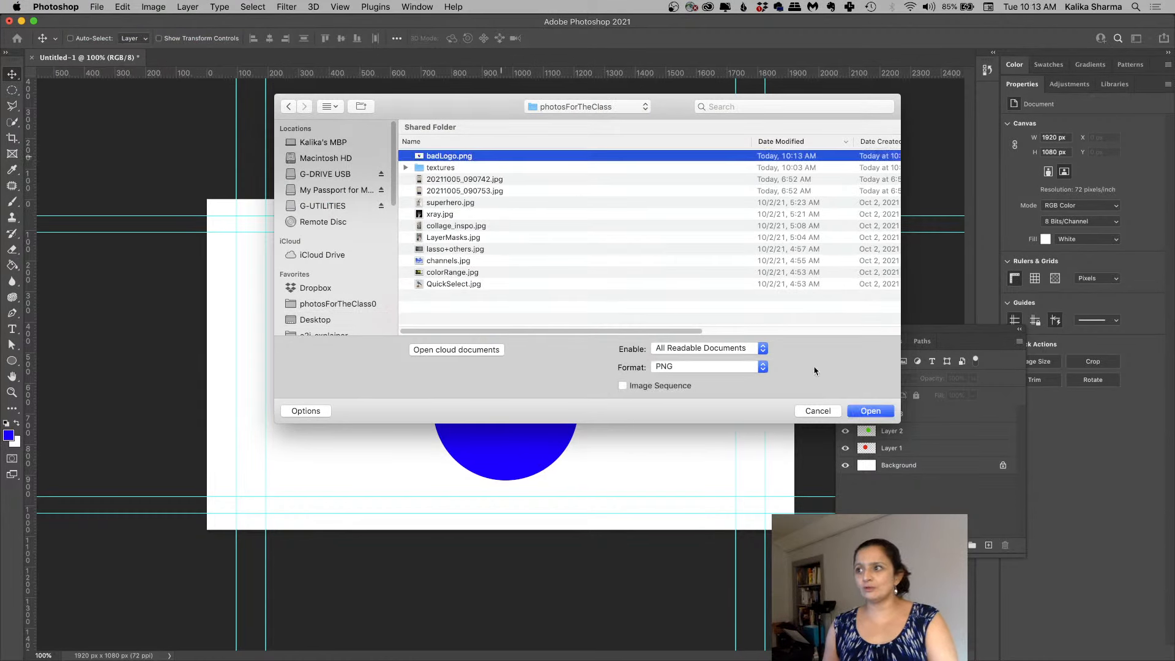
pyautogui.click(875, 414)
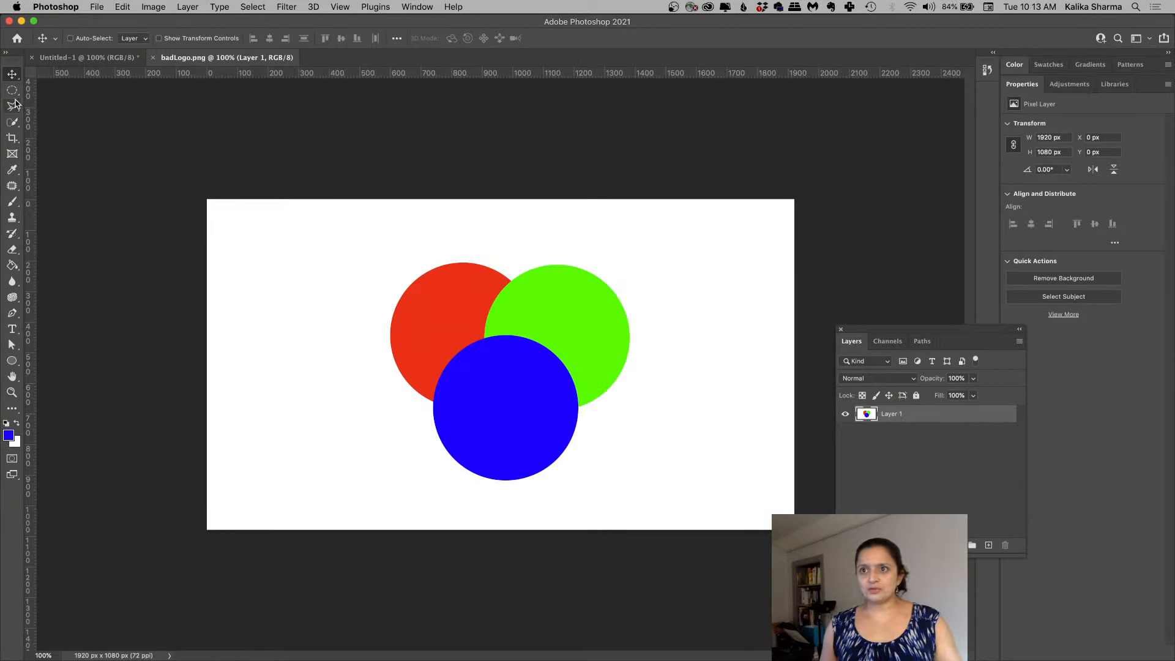
# Step: Select the white background around the circles with the Quick Selection tool and invert the selection to the circles
pyautogui.click(12, 121)
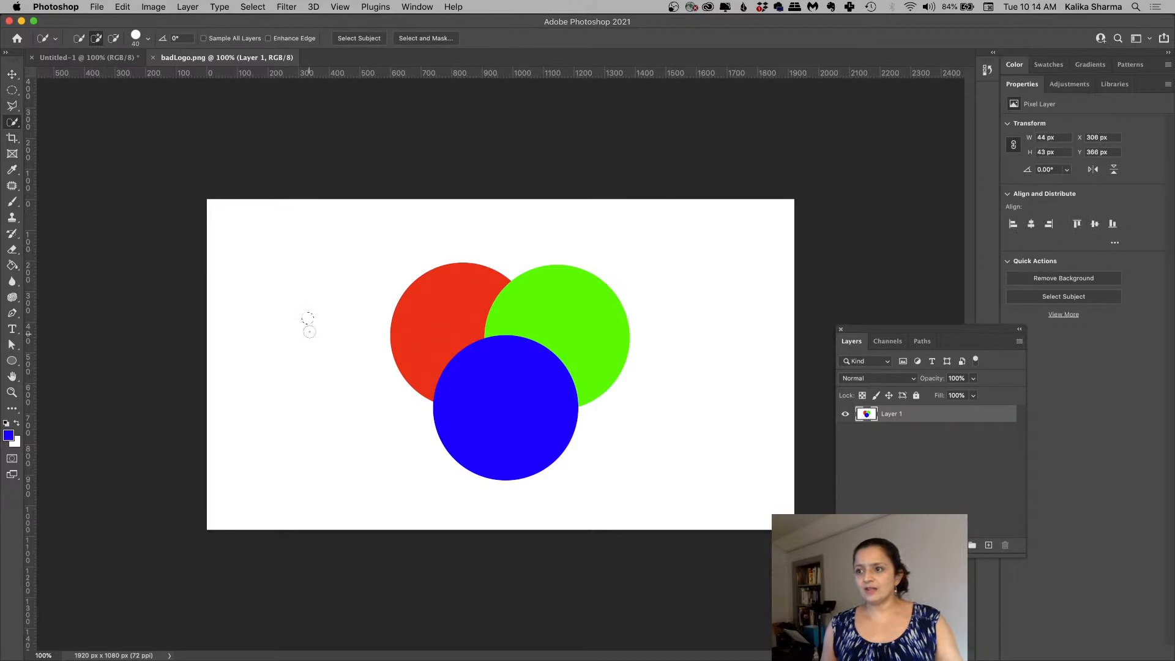
pyautogui.moveTo(307, 322)
pyautogui.mouseDown()
pyautogui.moveTo(330, 272)
pyautogui.moveTo(297, 343)
pyautogui.moveTo(316, 459)
pyautogui.moveTo(640, 452)
pyautogui.moveTo(650, 470)
pyautogui.moveTo(711, 352)
pyautogui.mouseUp()
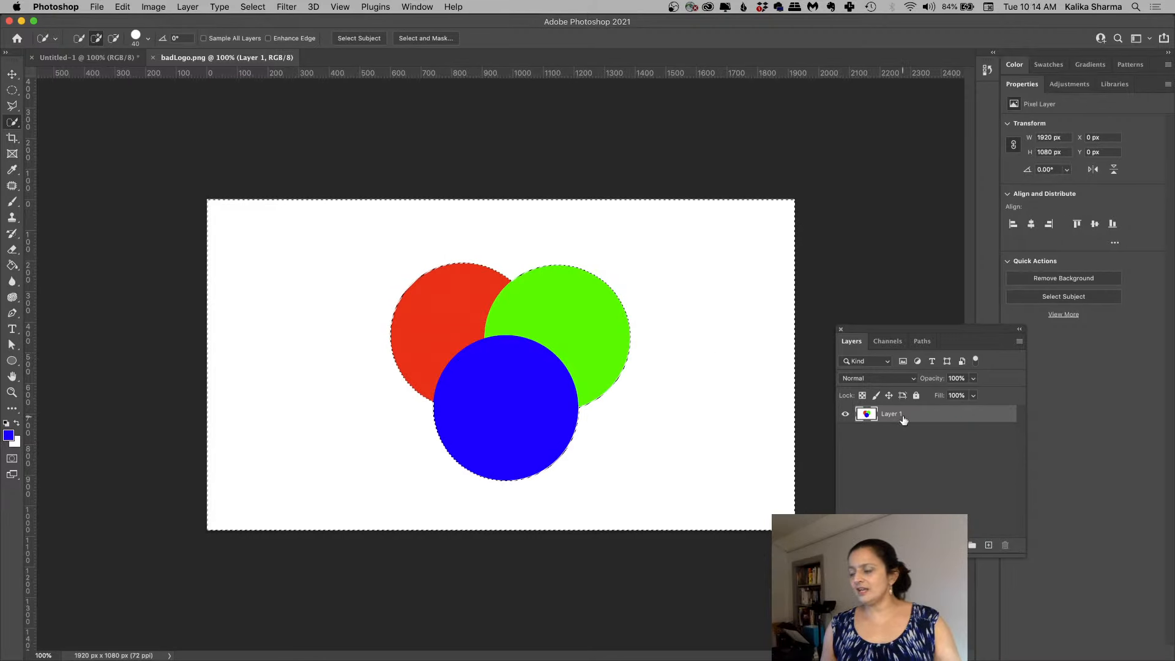
pyautogui.click(254, 7)
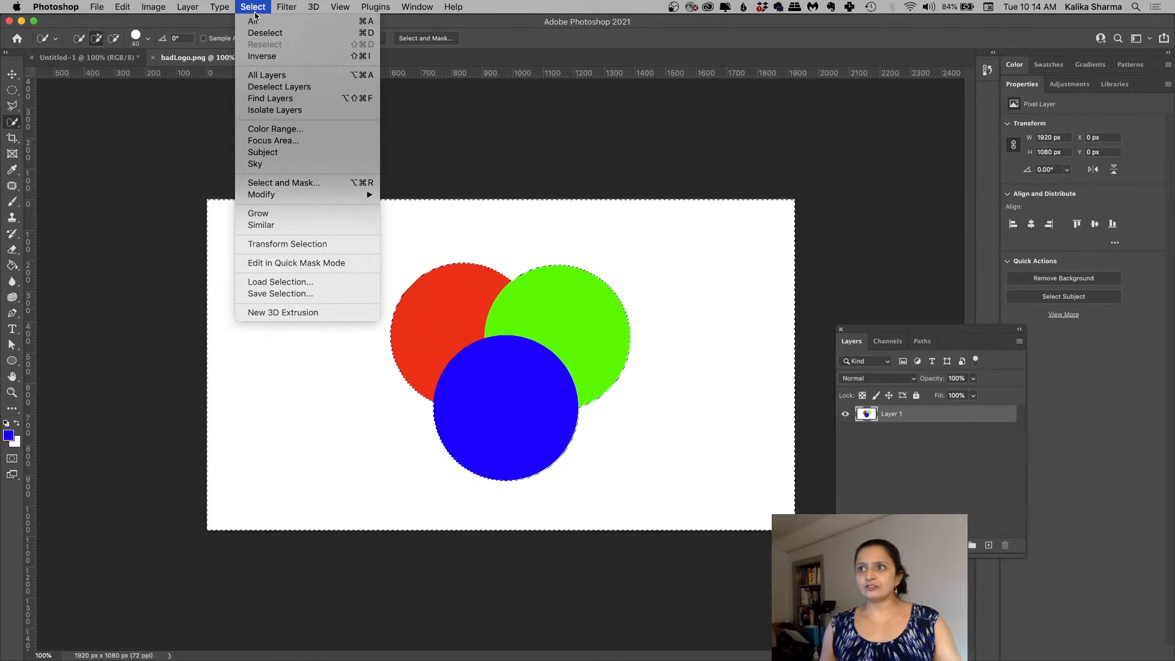
pyautogui.click(262, 56)
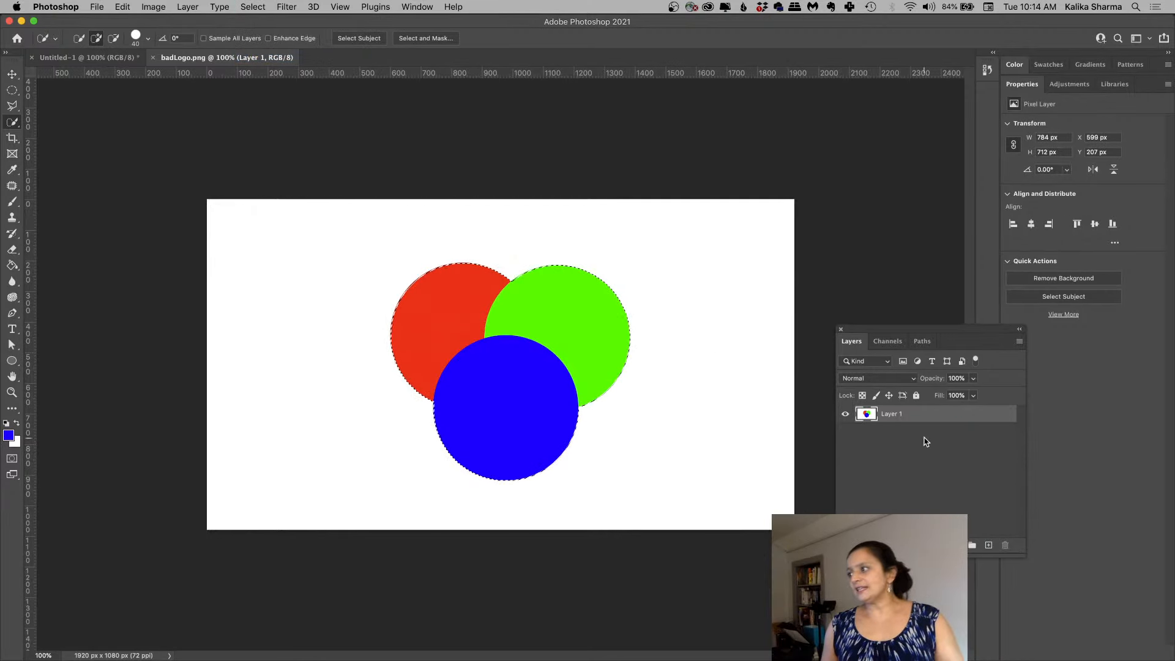
# Step: Copy the selected circles to a new layer
pyautogui.click(259, 5)
pyautogui.moveTo(209, 7)
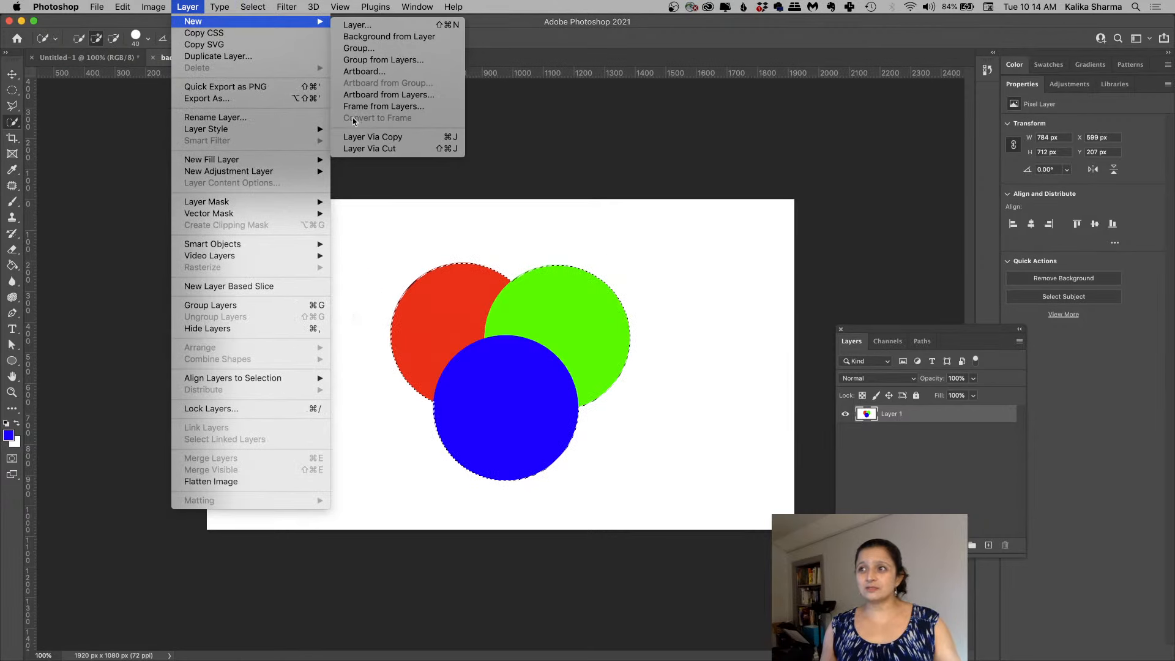
pyautogui.click(361, 153)
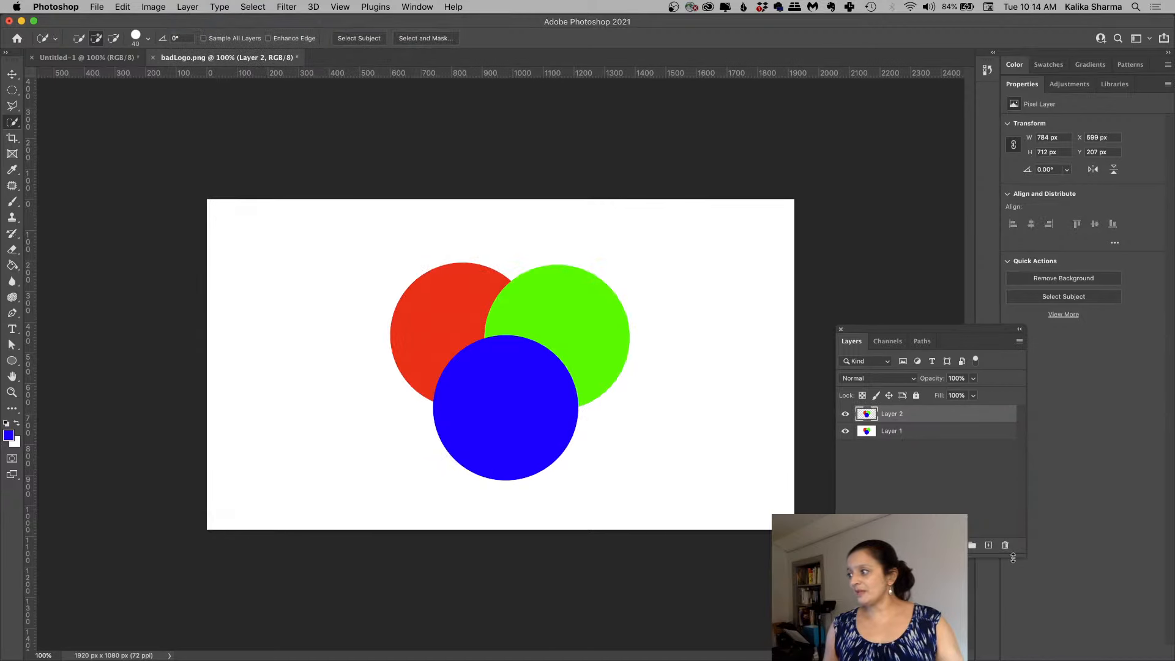
# Step: Add a layer filled with black beneath the isolated circles and inspect their cut-out edges
pyautogui.click(987, 545)
pyautogui.moveTo(905, 414); pyautogui.dragTo(903, 438)
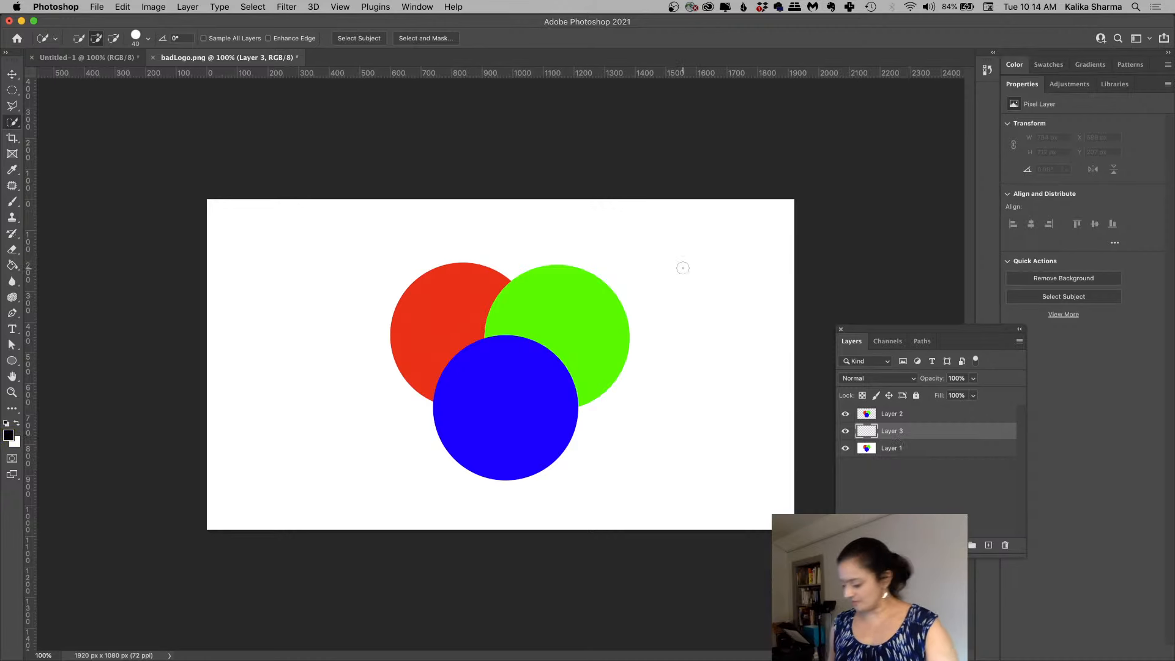
pyautogui.press('super+BackSpace')
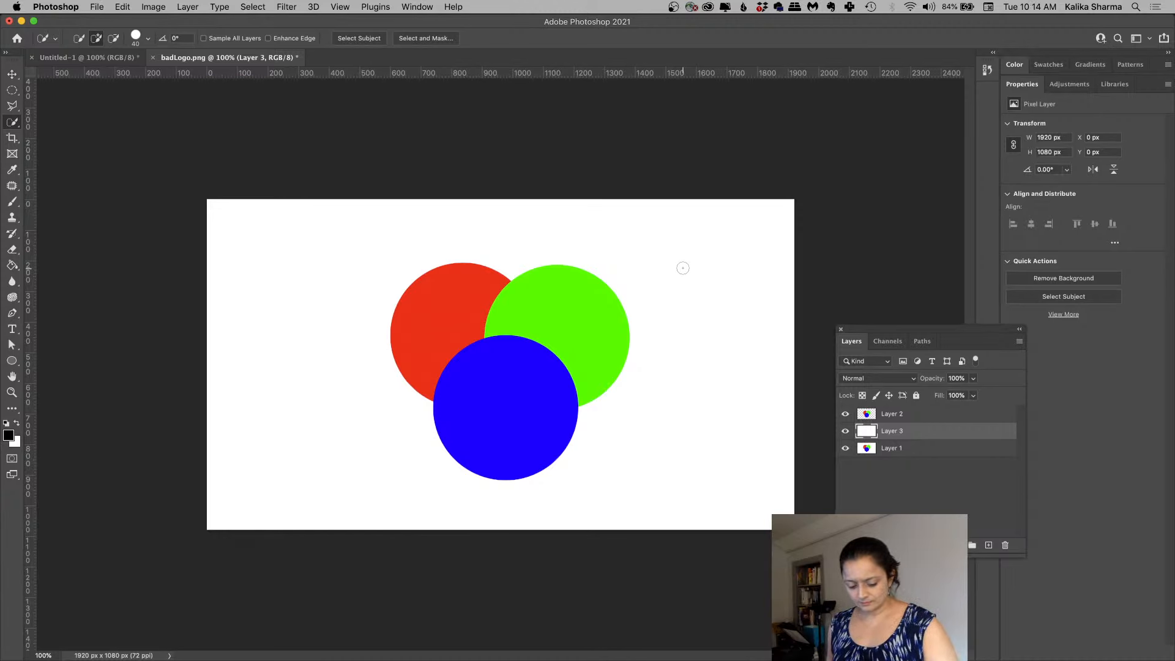
pyautogui.hotkey('alt', 'BackSpace')
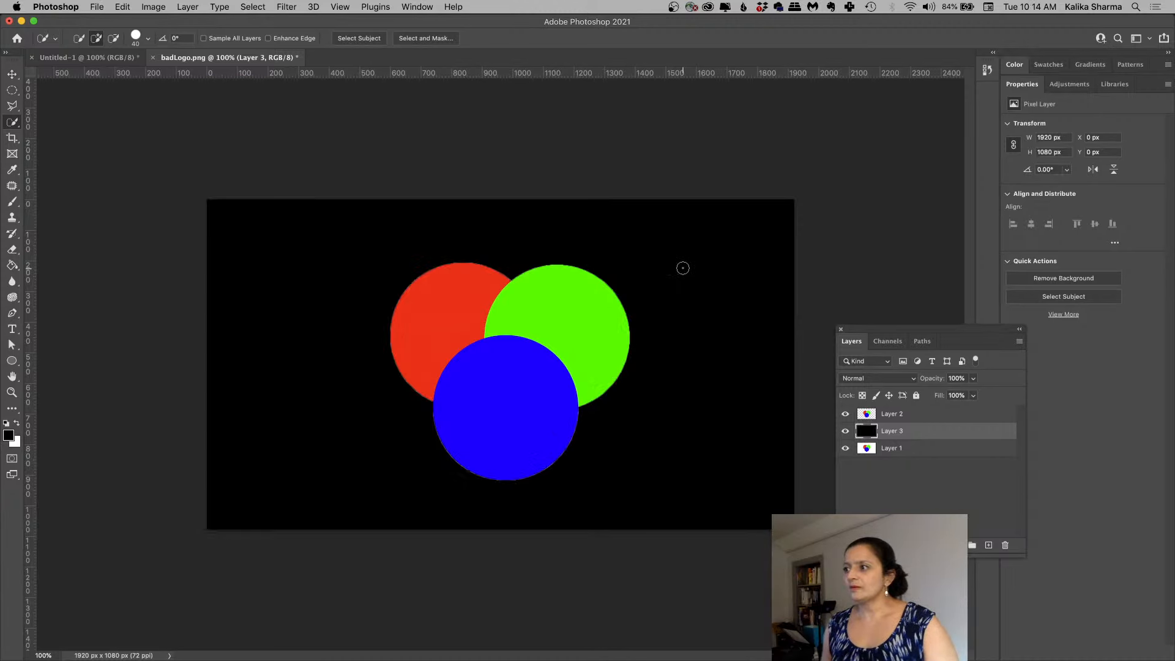
pyautogui.press('z')
pyautogui.click(616, 340)
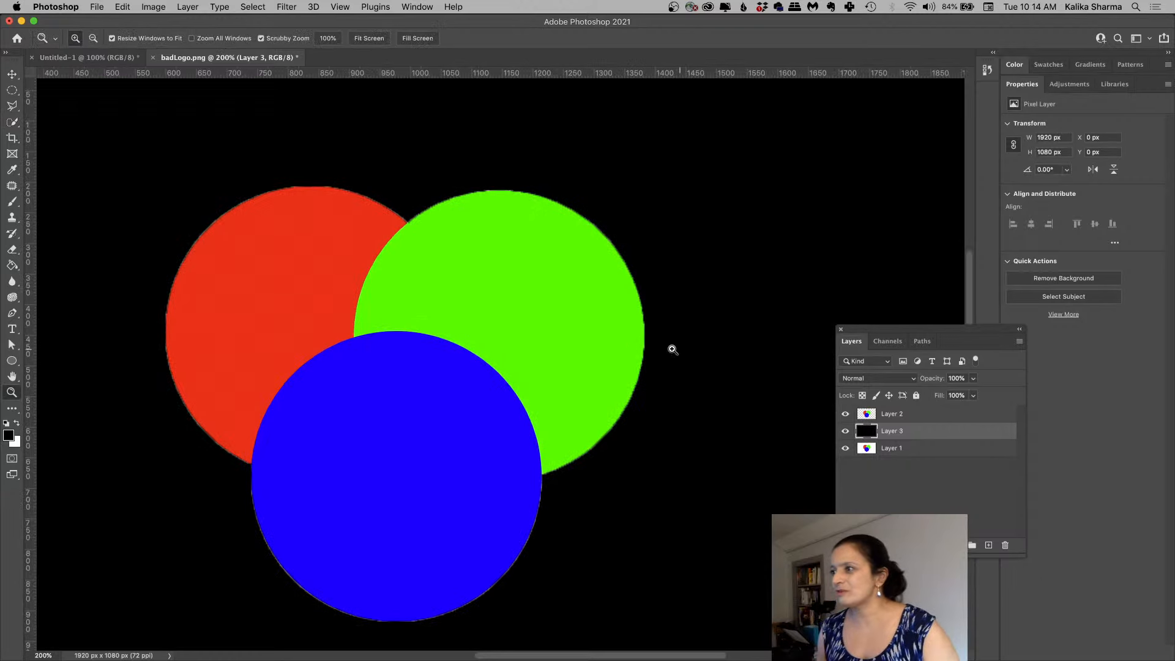
pyautogui.moveTo(520, 364); pyautogui.dragTo(595, 336)
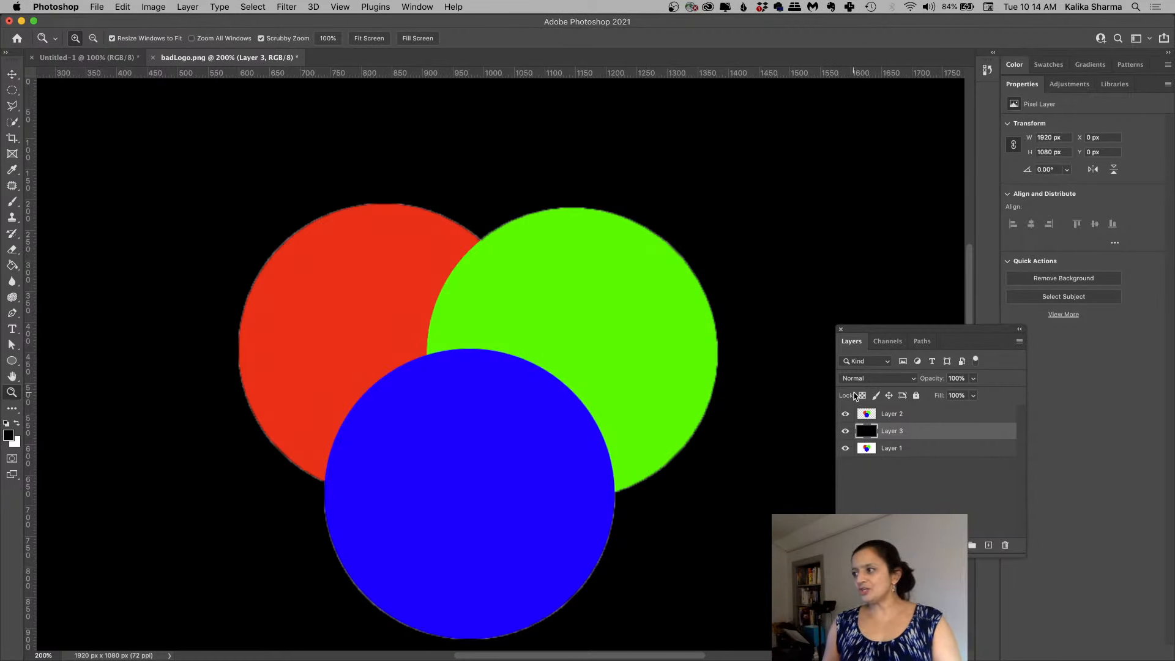
# Step: Delete the isolated circles layer and the black layer, keeping only the original image layer
pyautogui.keyDown('shift'); pyautogui.click(923, 418); pyautogui.keyUp('shift')
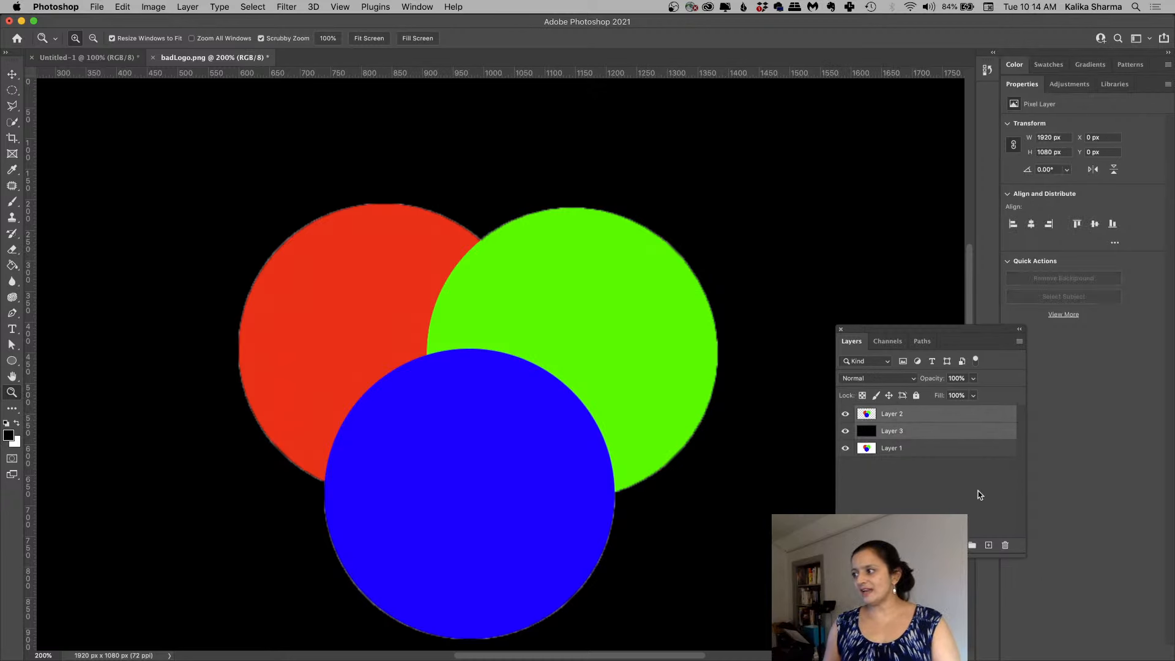
pyautogui.click(1005, 545)
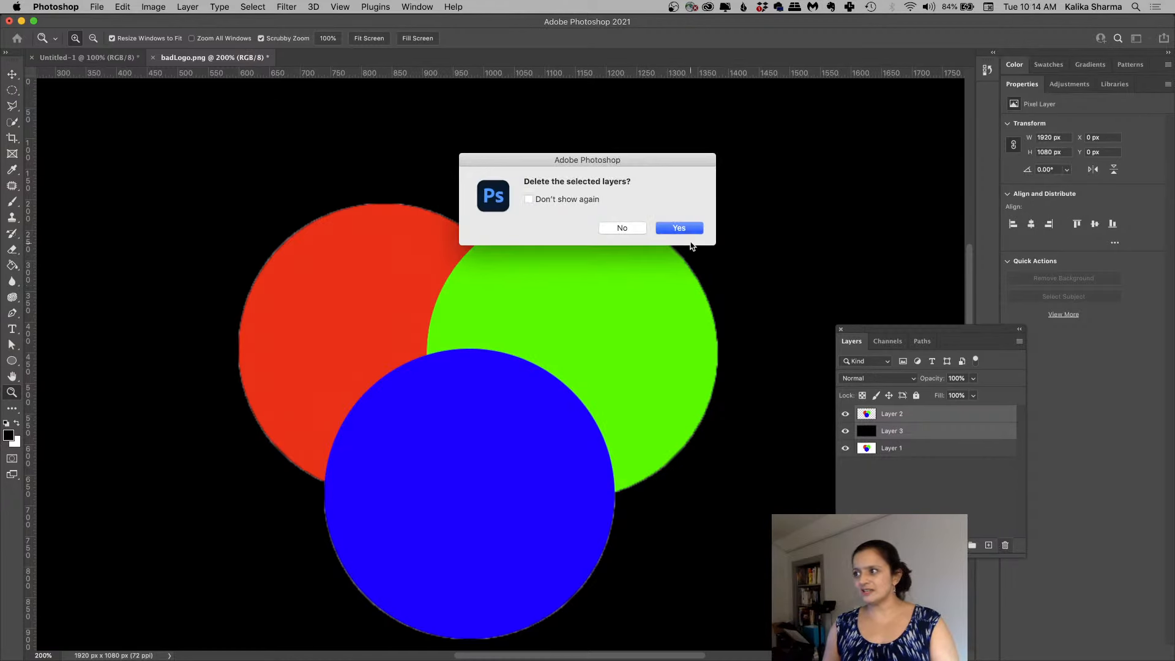
pyautogui.click(685, 228)
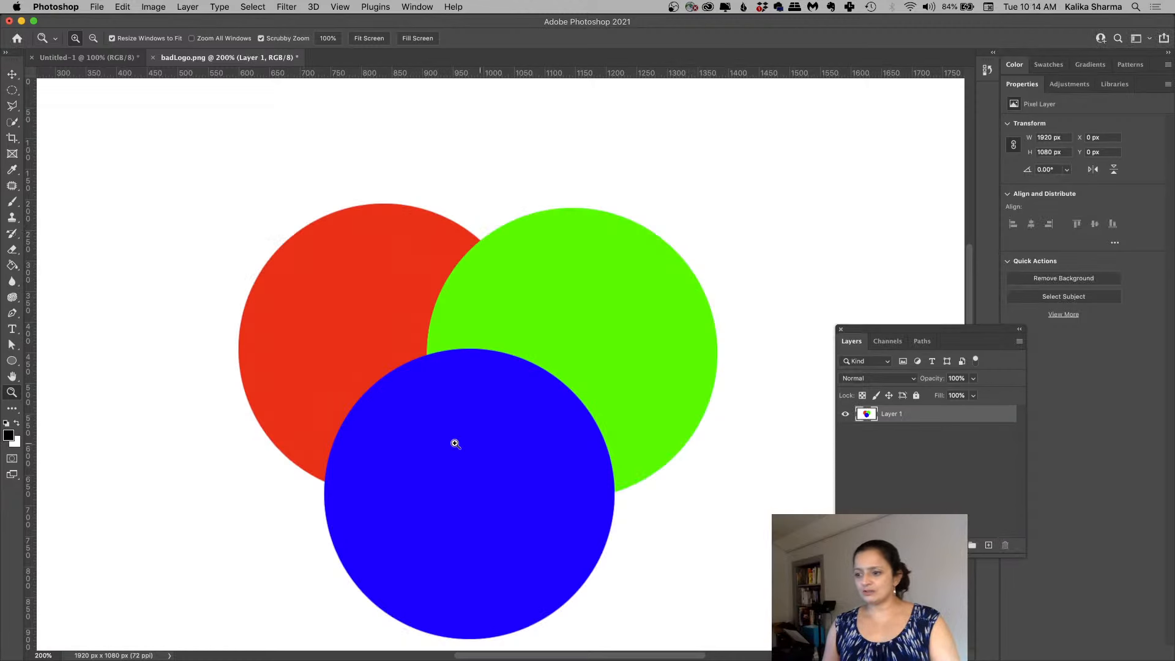
# Step: Switch to Google Drive in Chrome, check the photosForTheClass folder's files, and return to the PS-selection-collage folder
pyautogui.moveTo(385, 658)
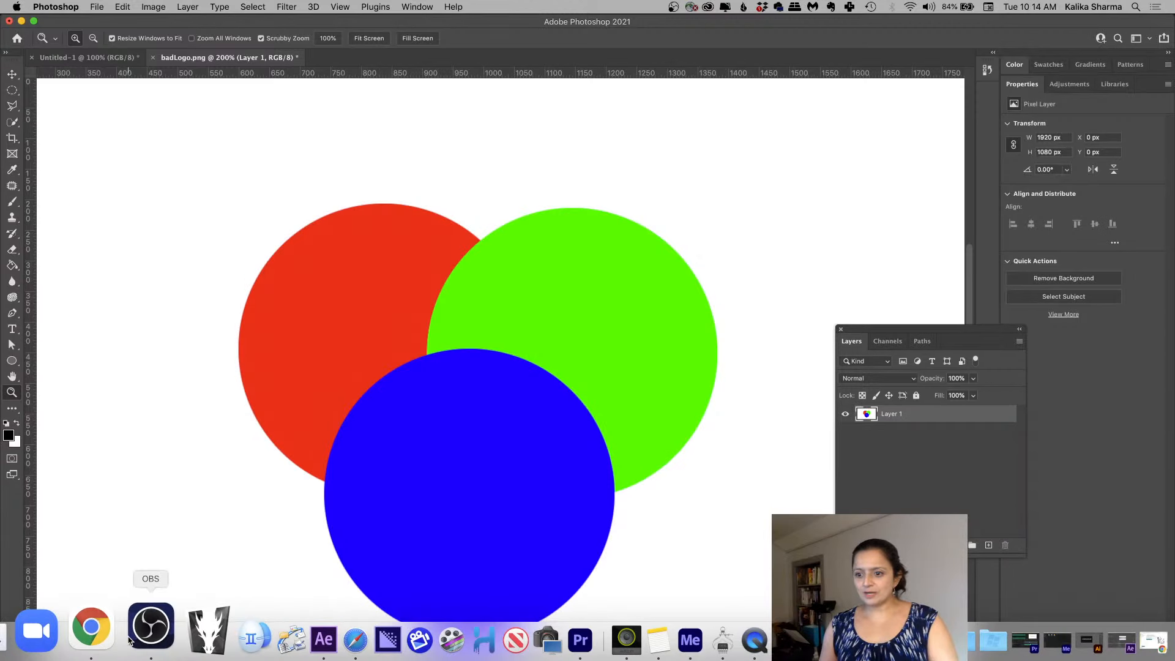
pyautogui.click(113, 635)
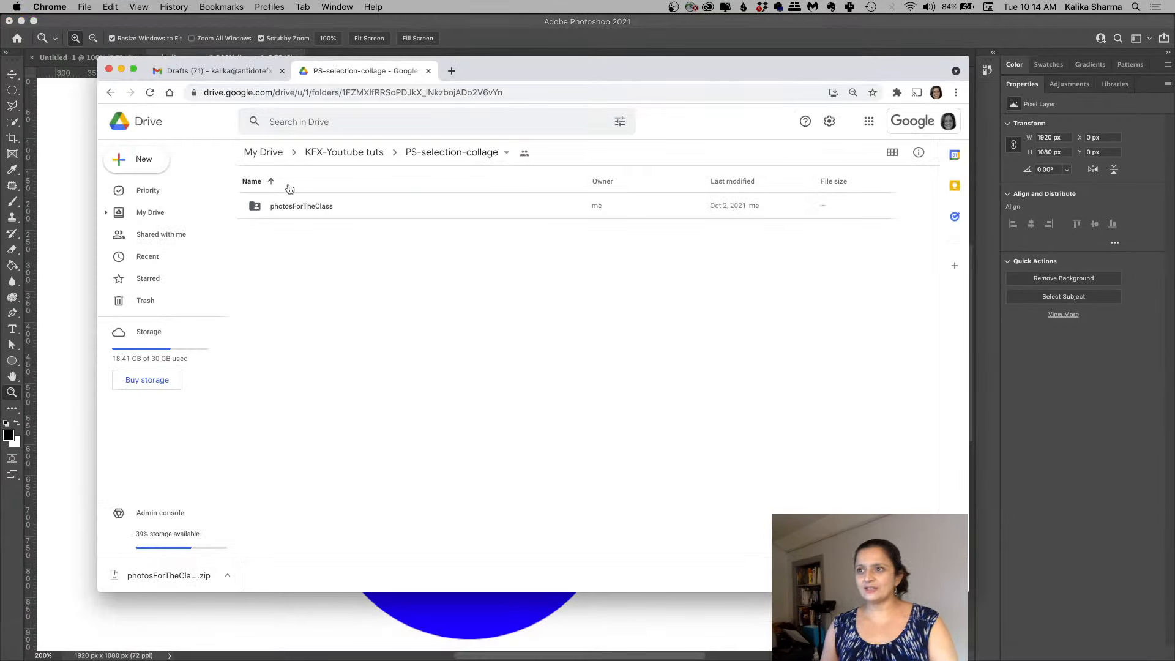
pyautogui.click(288, 208)
pyautogui.doubleClick(288, 208)
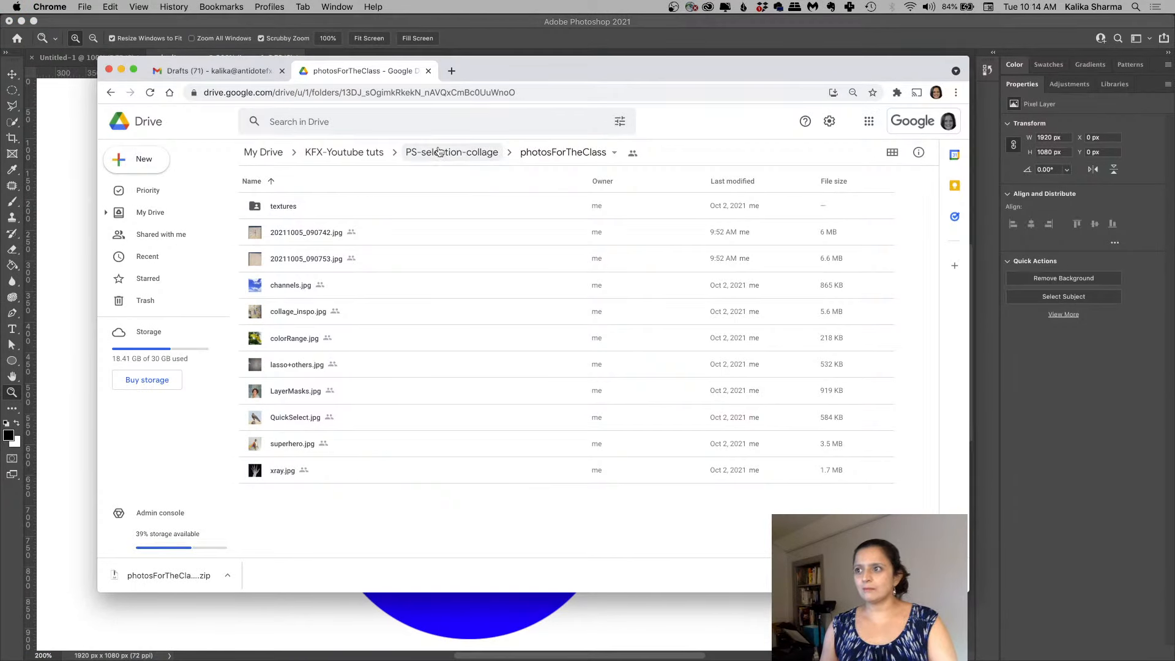
pyautogui.click(438, 152)
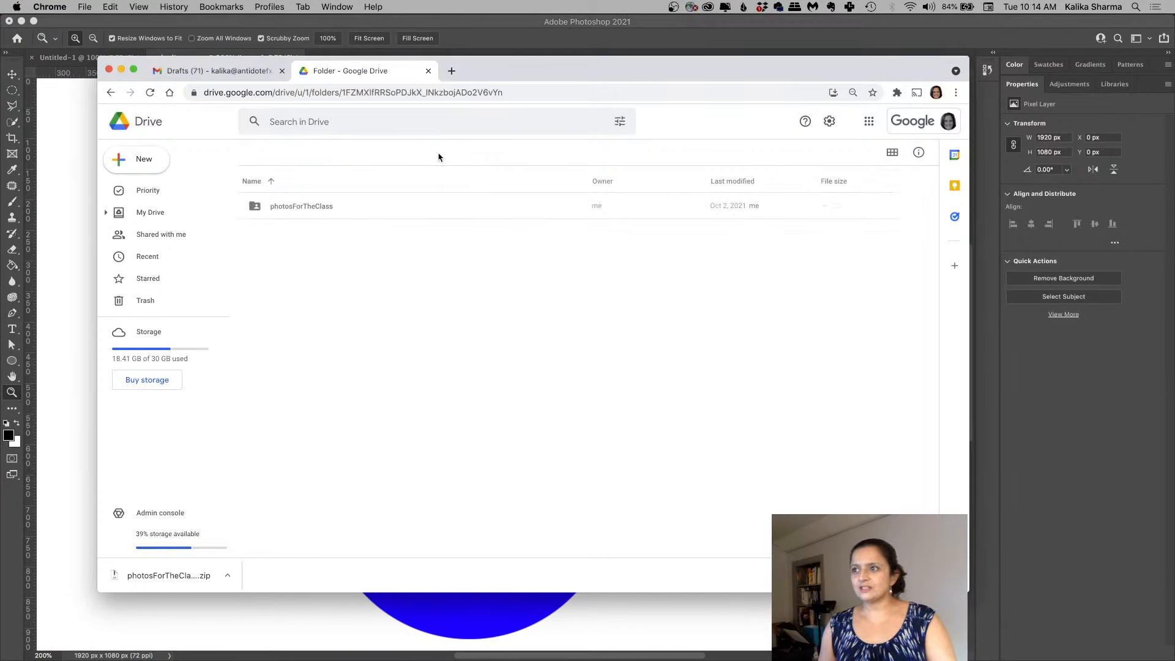
# Step: Upload badLogo.png from the local photosForTheClass folder to the PS-selection-collage Drive folder and return to Photoshop
pyautogui.moveTo(284, 660)
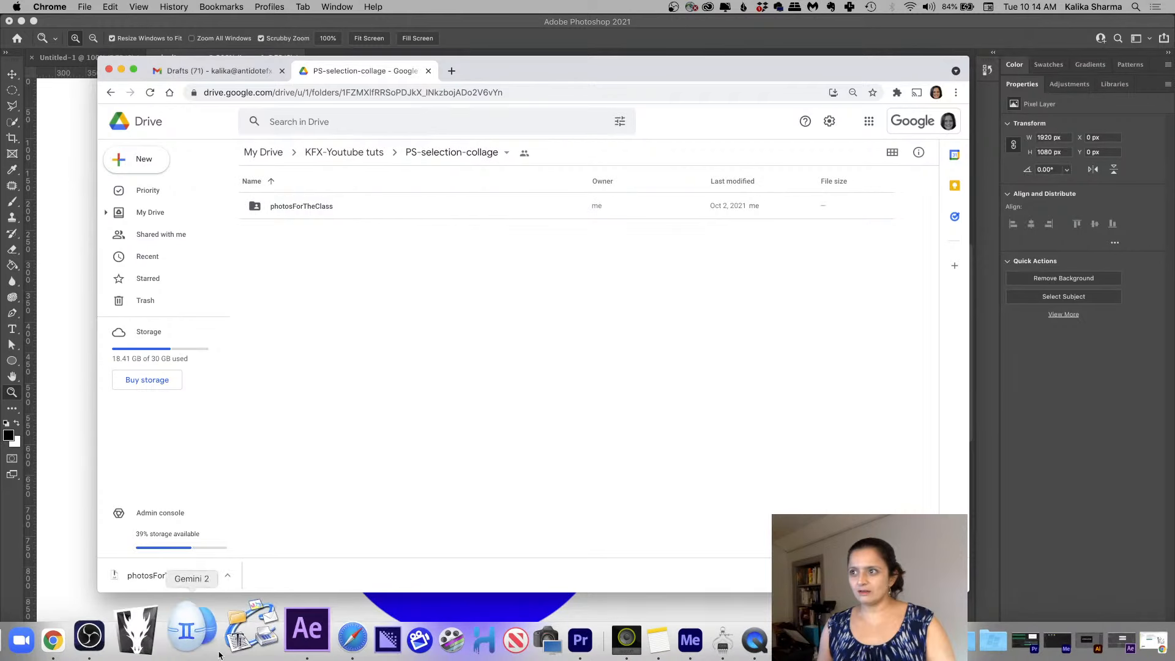
pyautogui.click(42, 630)
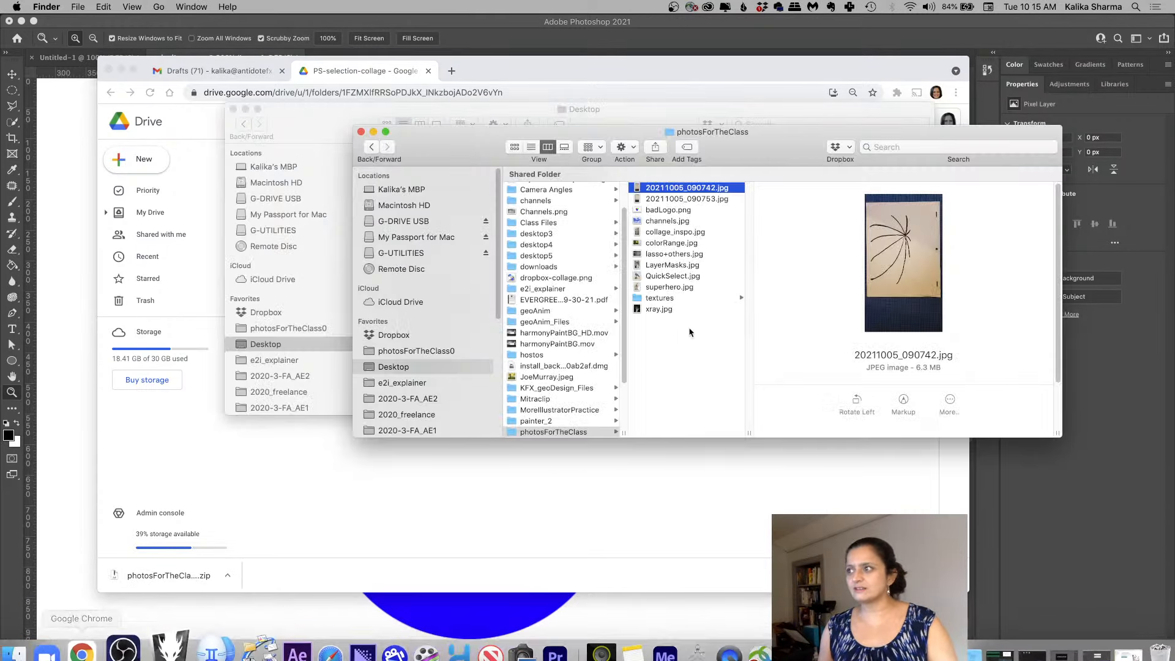
pyautogui.moveTo(668, 210); pyautogui.dragTo(439, 466)
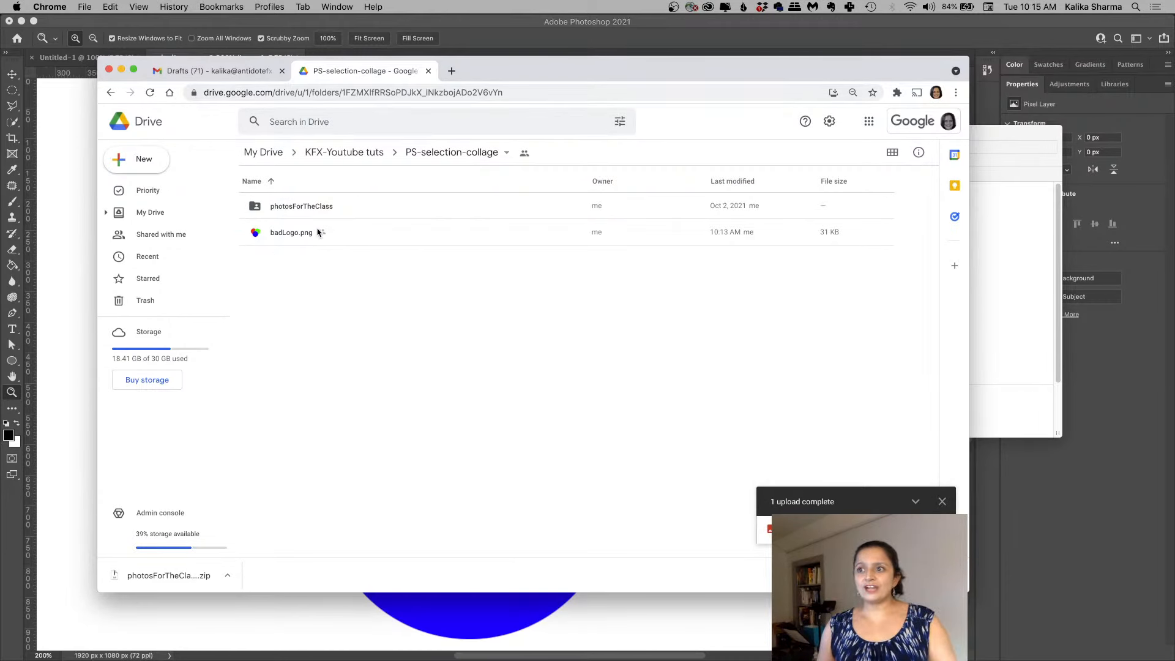
pyautogui.click(283, 240)
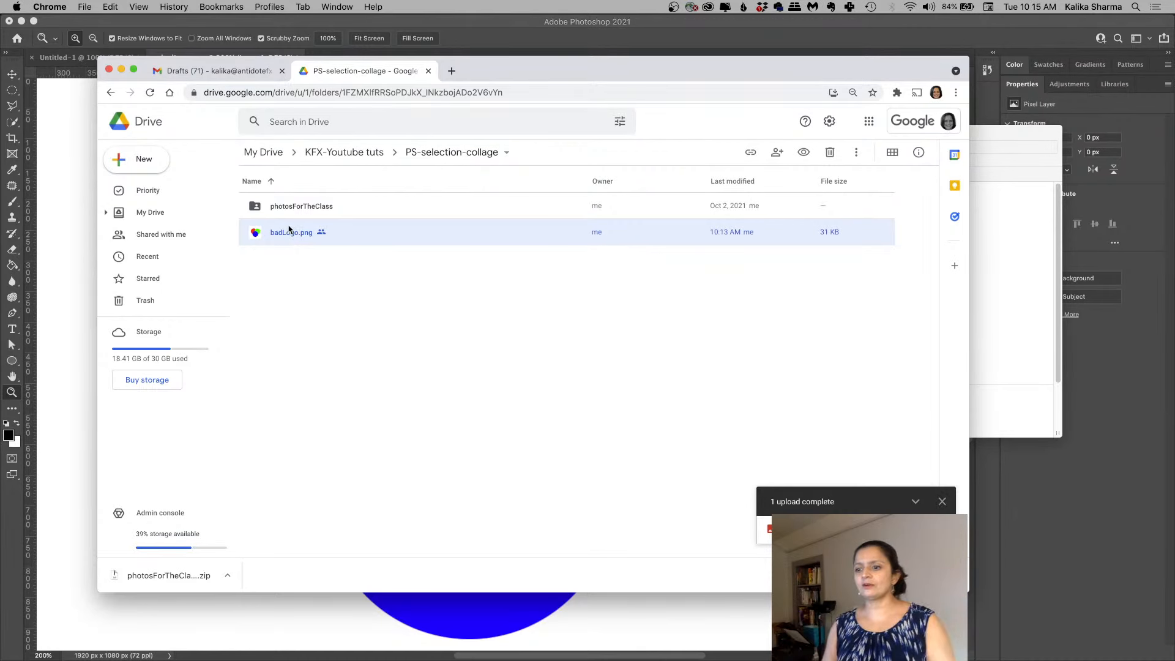
pyautogui.click(273, 634)
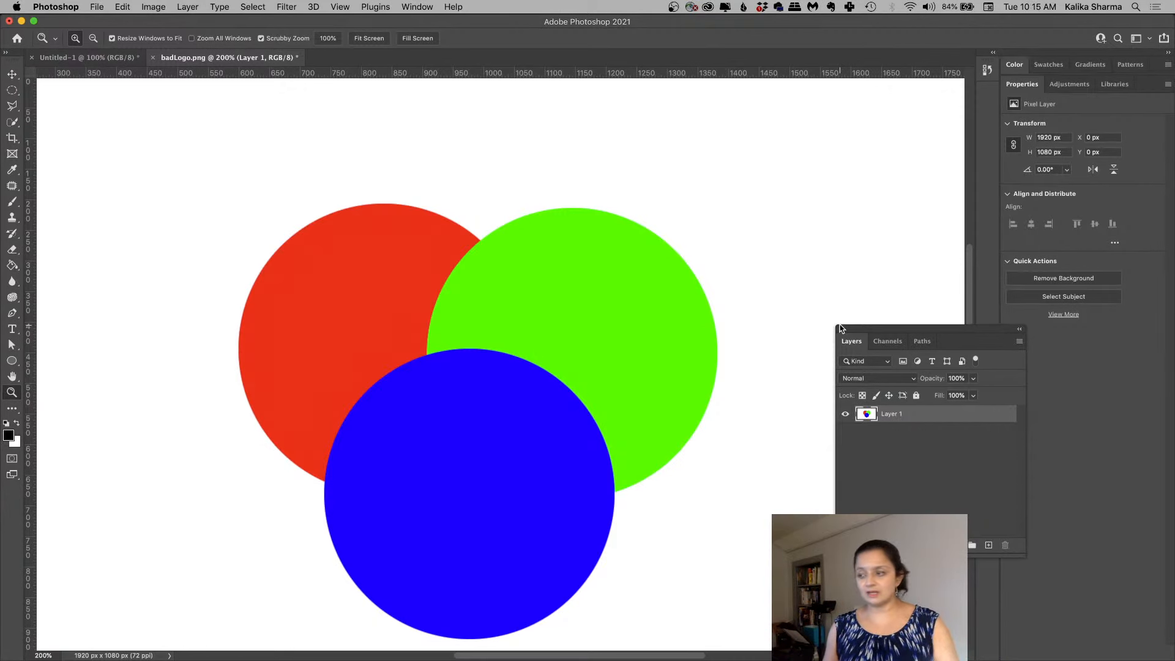
# Step: View the Red, Green and Blue channels of badLogo.png one at a time and return to the RGB composite
pyautogui.click(883, 344)
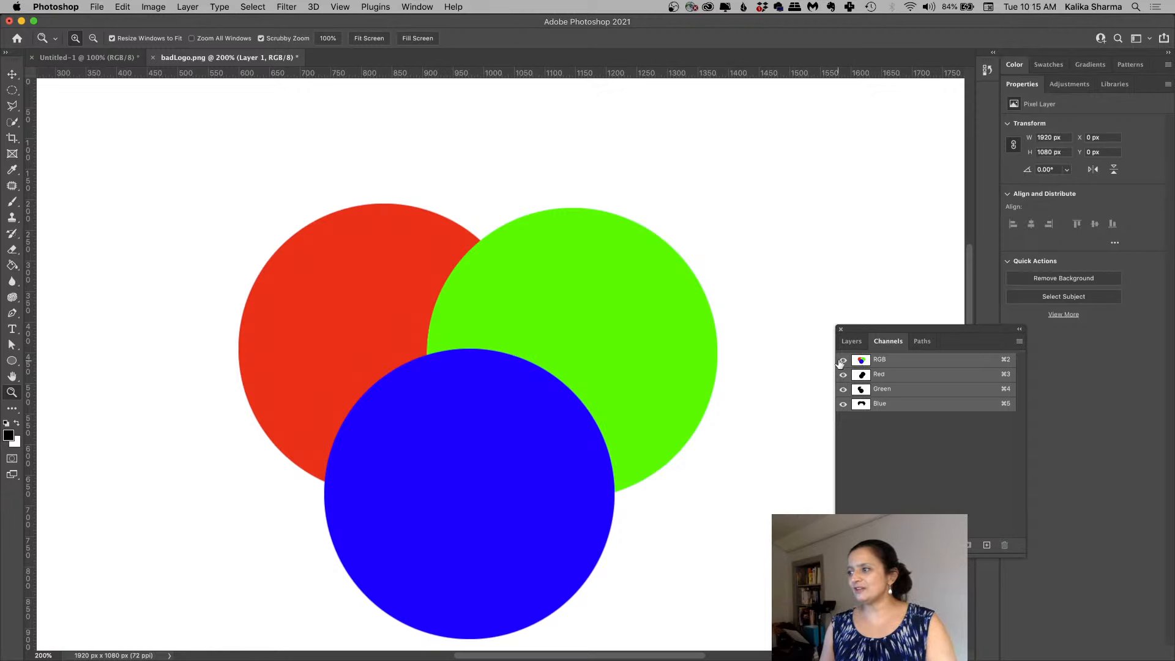
pyautogui.click(882, 378)
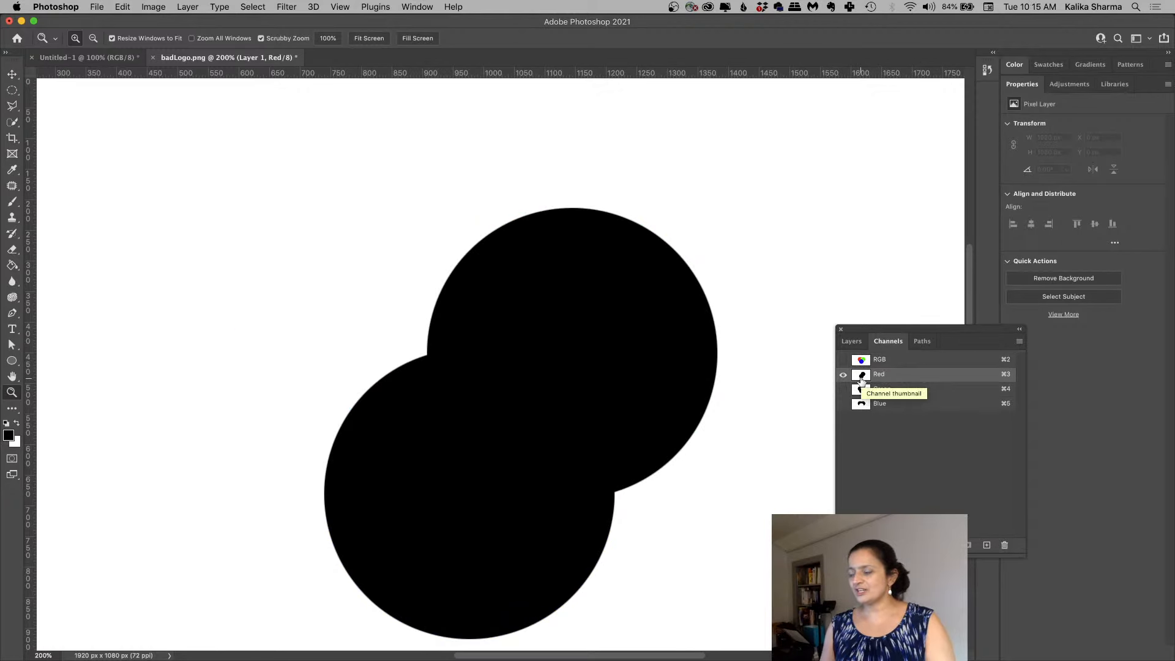
pyautogui.click(877, 391)
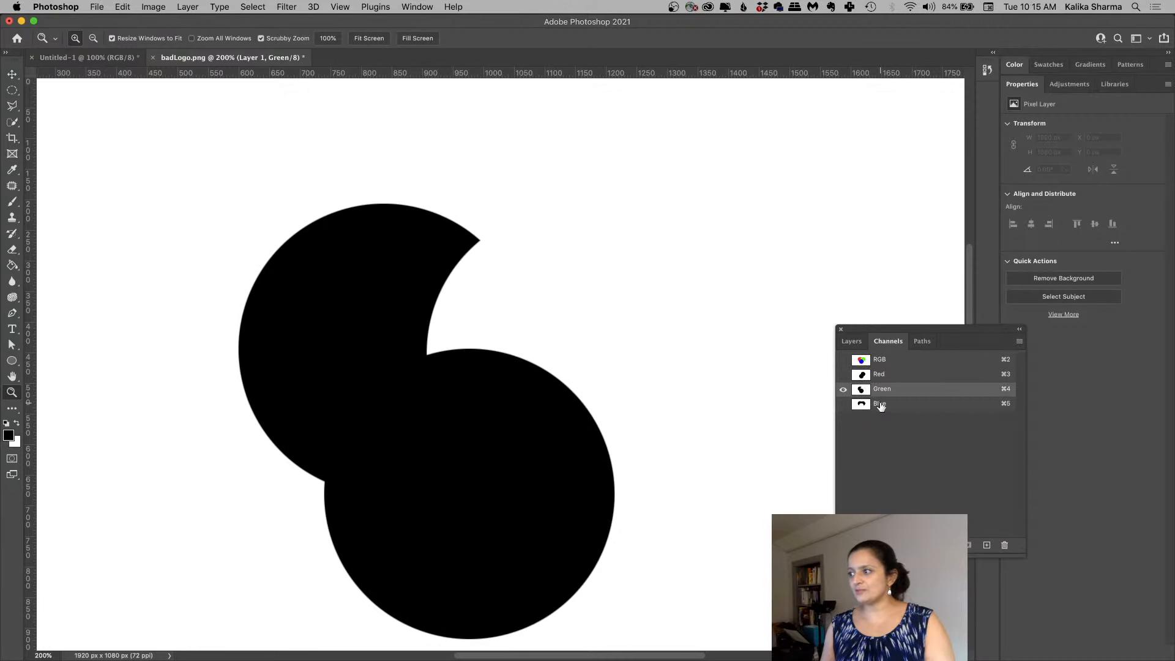
pyautogui.click(880, 405)
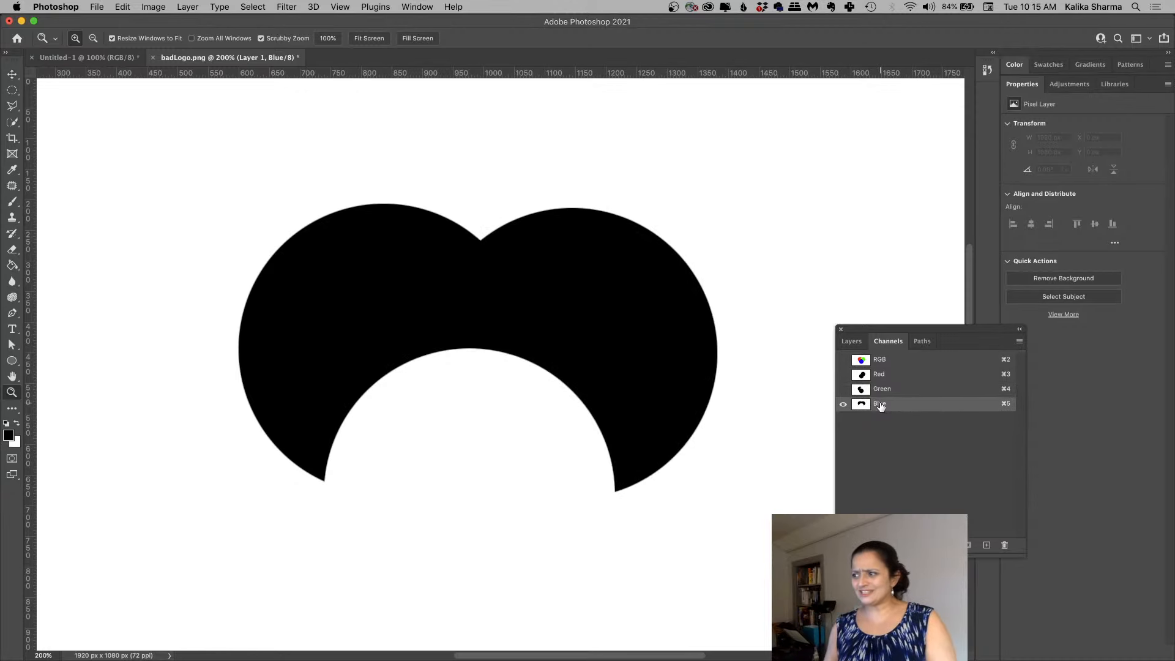
pyautogui.click(881, 361)
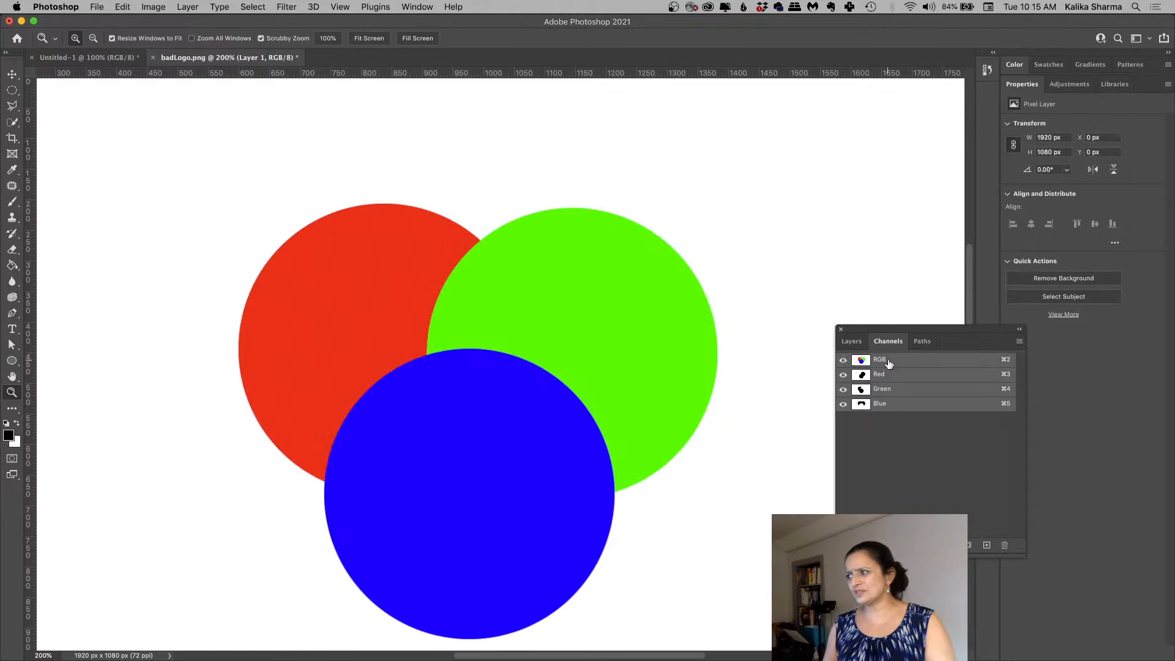
# Step: Compare the Blue, Green and Red channels individually again, and show all channels while keeping Red selected
pyautogui.click(884, 405)
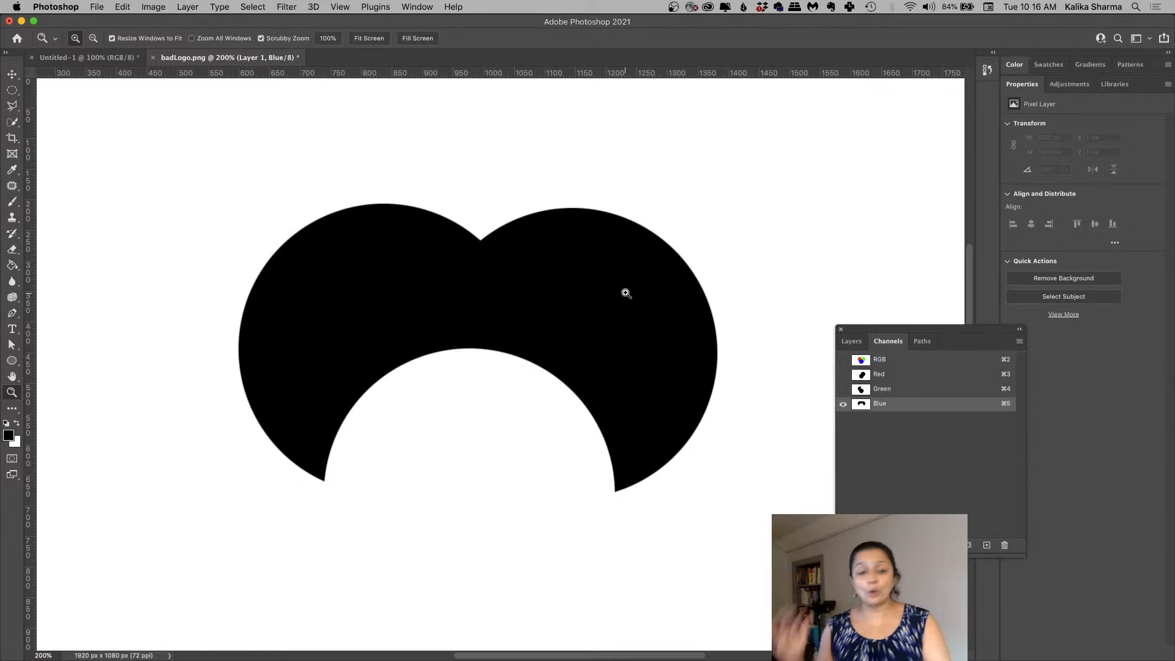
pyautogui.click(886, 394)
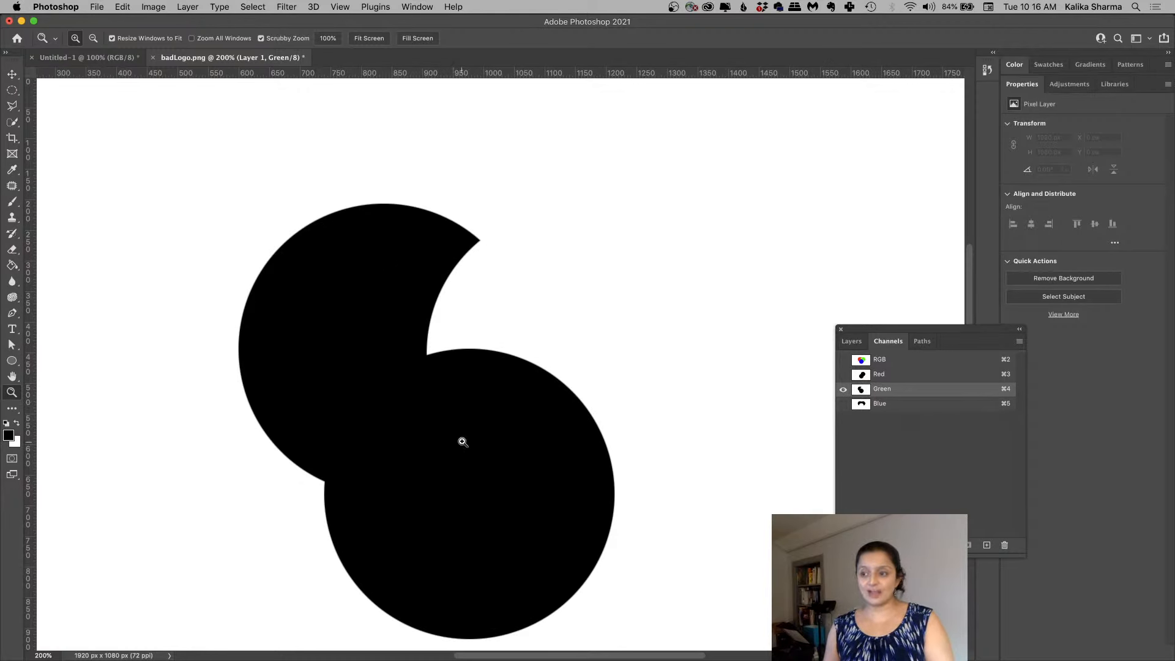
pyautogui.click(843, 374)
pyautogui.click(842, 390)
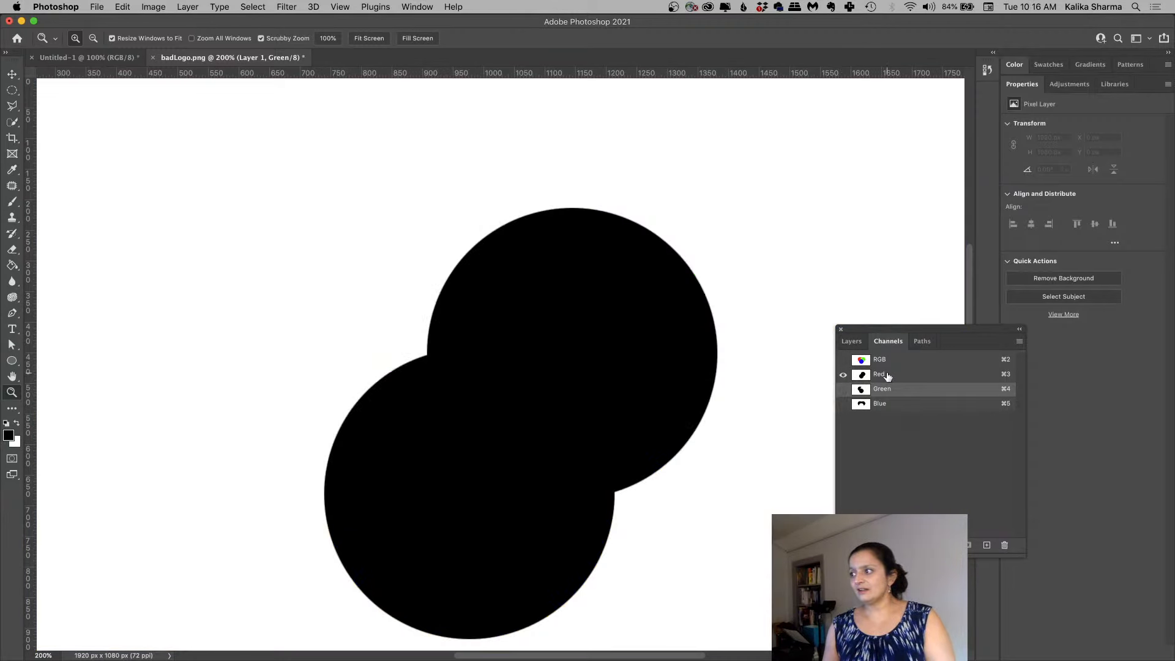
pyautogui.click(887, 375)
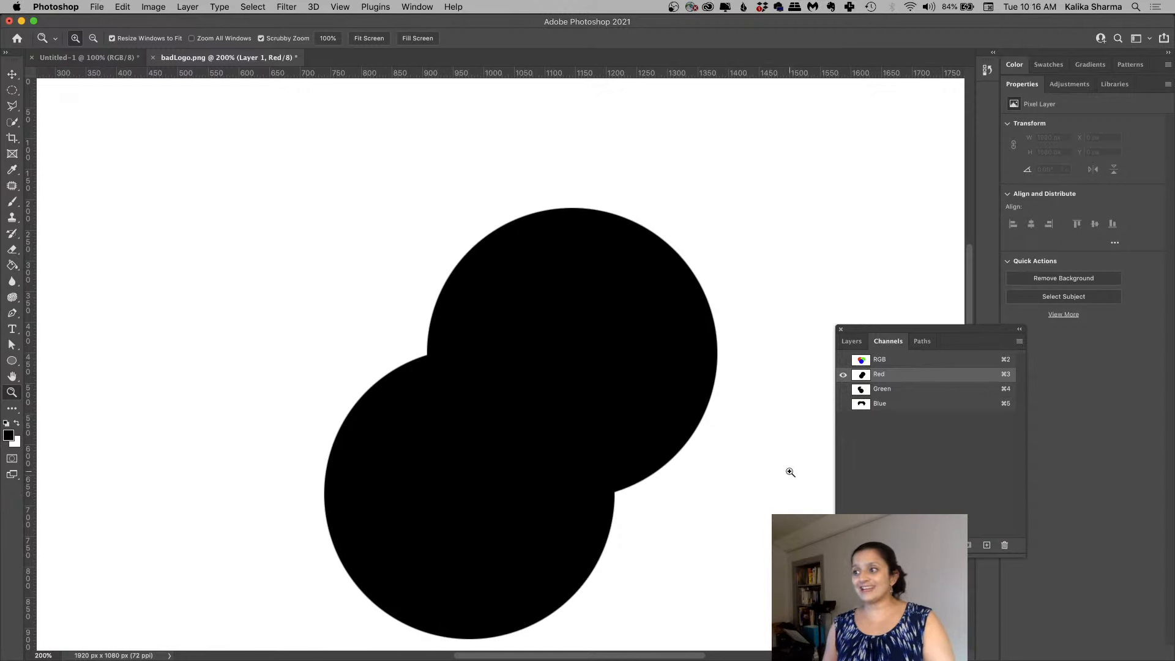
pyautogui.click(842, 360)
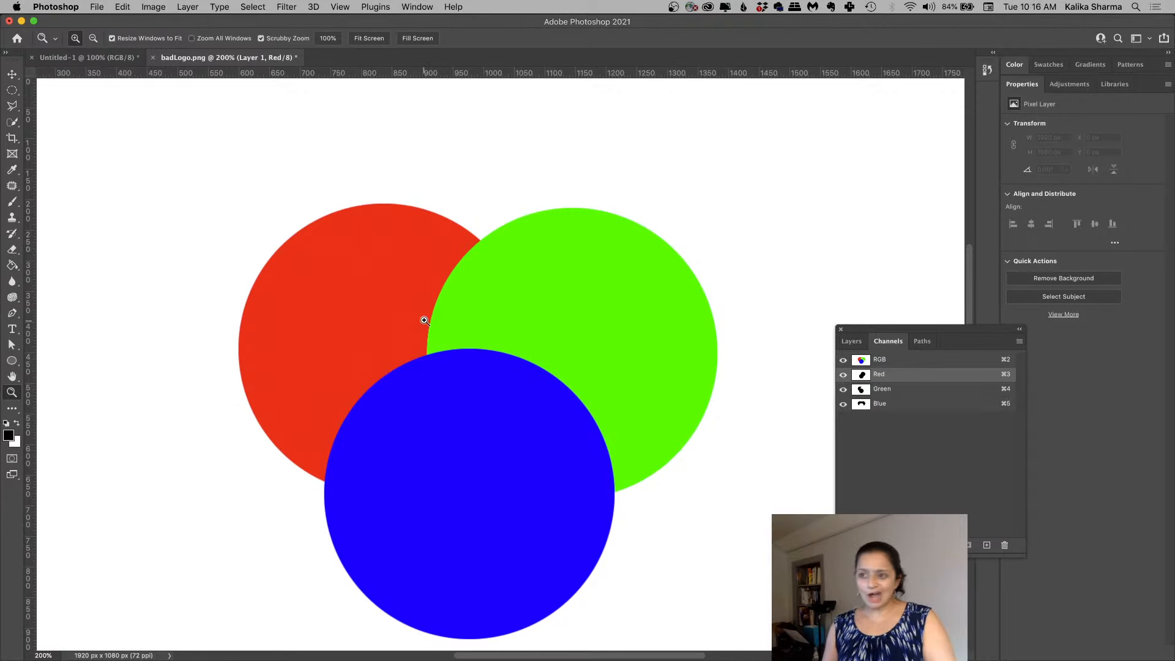
# Step: Try loading the Red channel and the Green channel in turn as selections to compare their outlines, and clear the selection
pyautogui.keyDown('super'); pyautogui.click(863, 378); pyautogui.keyUp('super')
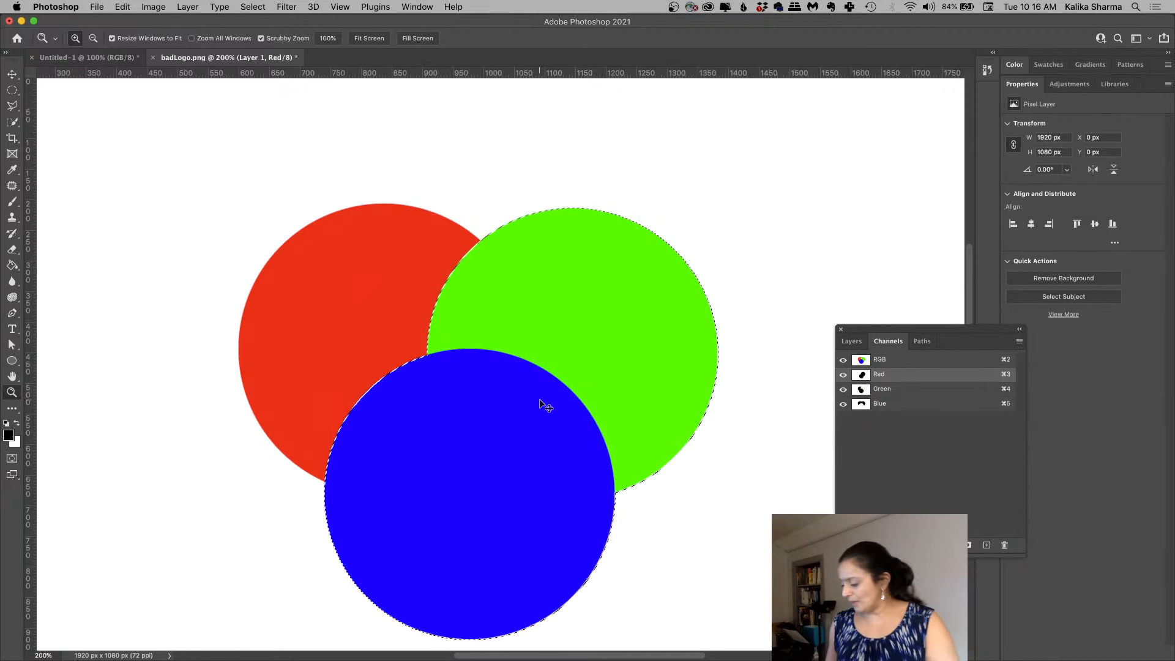
pyautogui.press('super+minus')
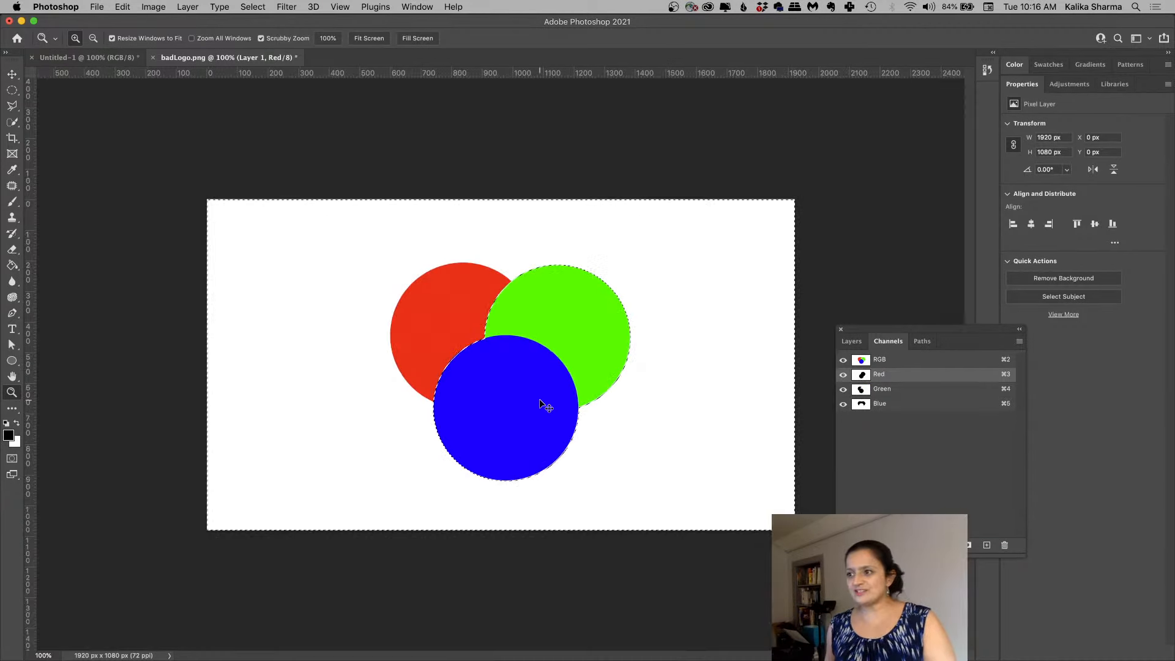
pyautogui.keyDown('super'); pyautogui.click(860, 392); pyautogui.keyUp('super')
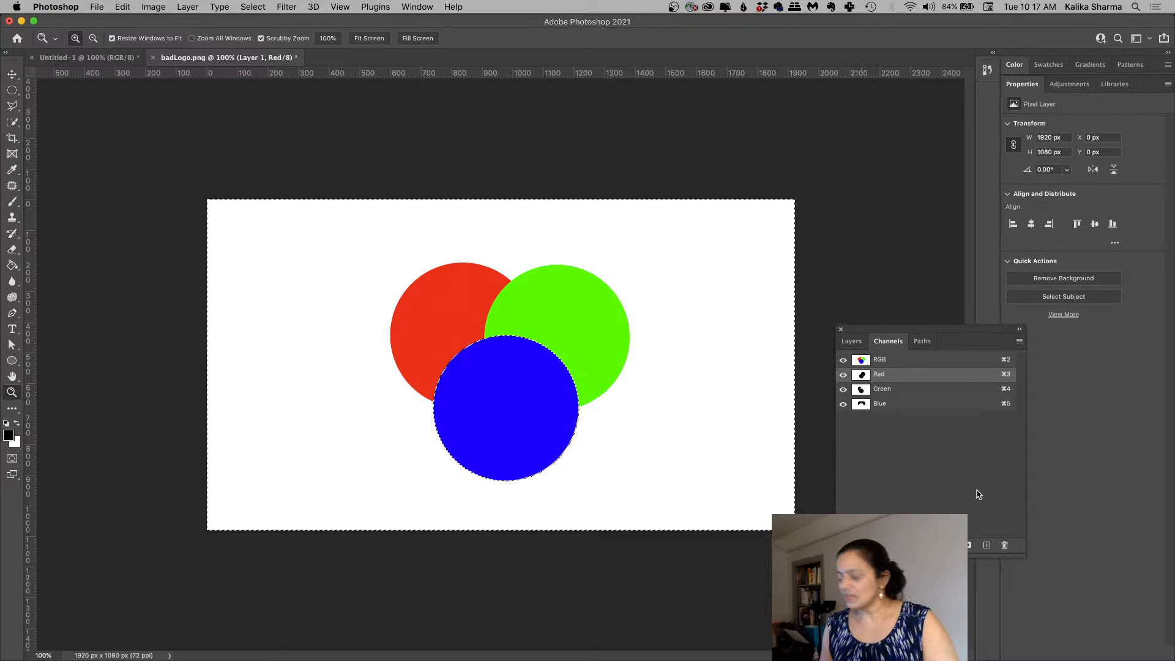
pyautogui.press('super+d')
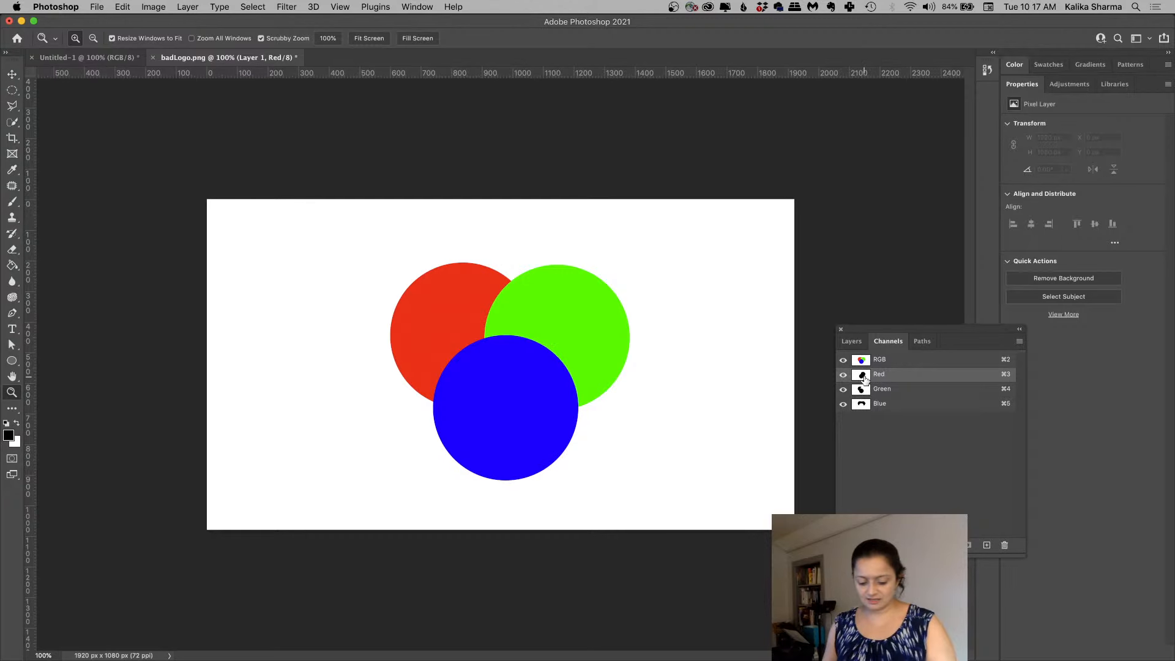
# Step: Load the Red channel as a selection and add a layer mask from it to Layer 1
pyautogui.keyDown('super'); pyautogui.click(863, 376); pyautogui.keyUp('super')
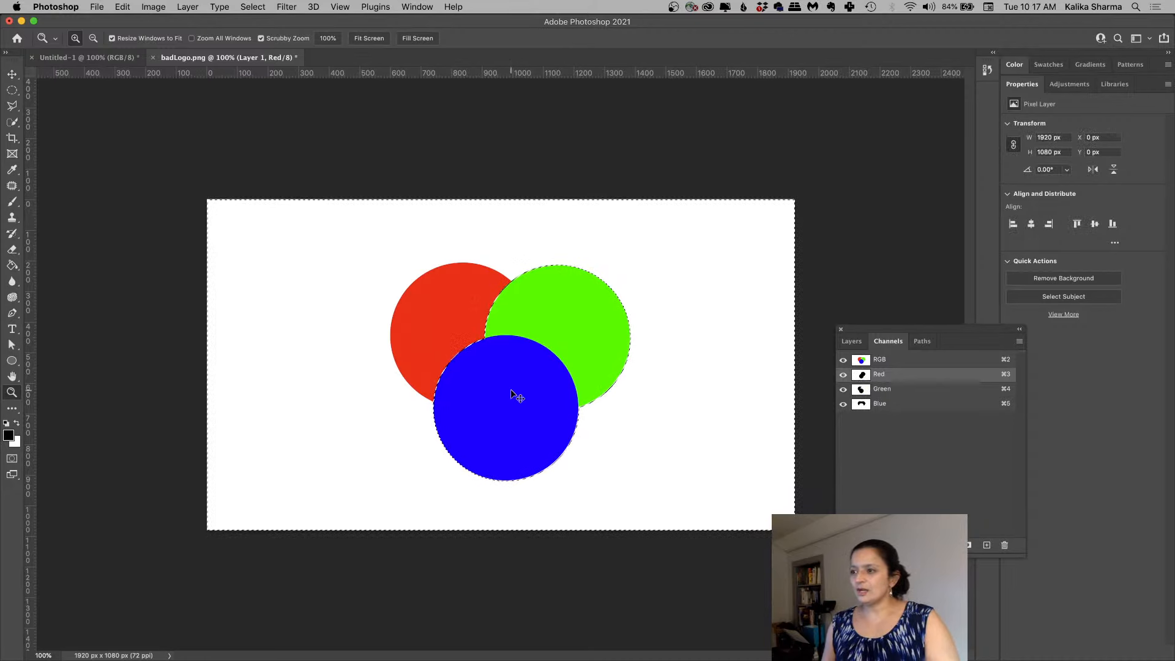
pyautogui.click(857, 345)
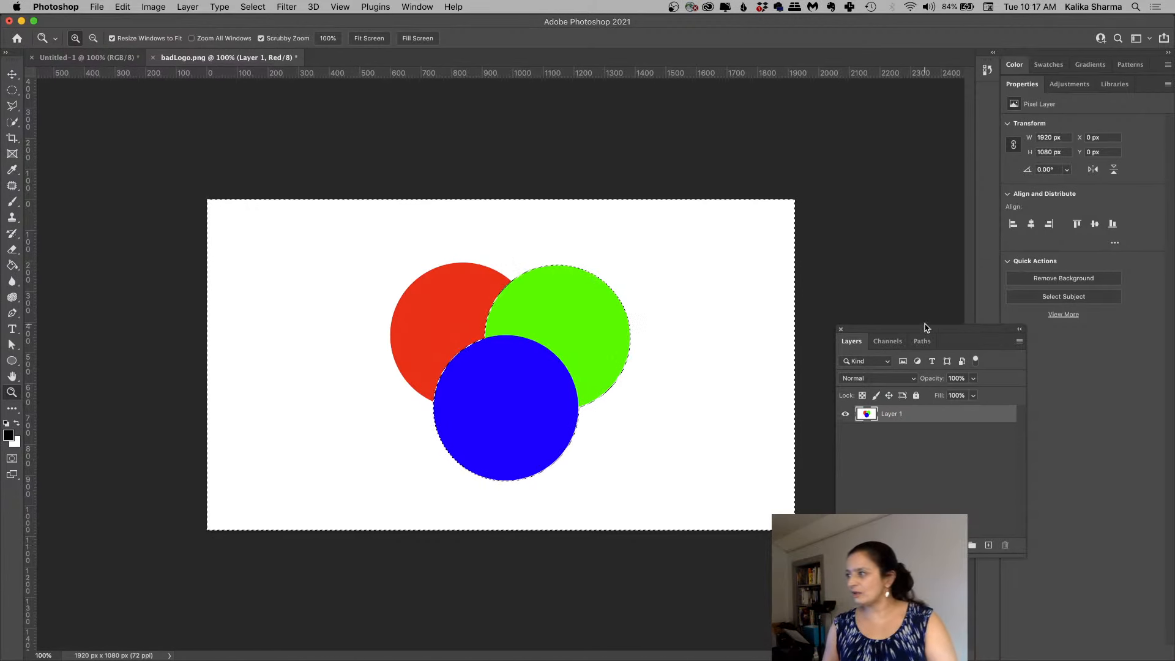
pyautogui.moveTo(925, 334); pyautogui.dragTo(879, 112)
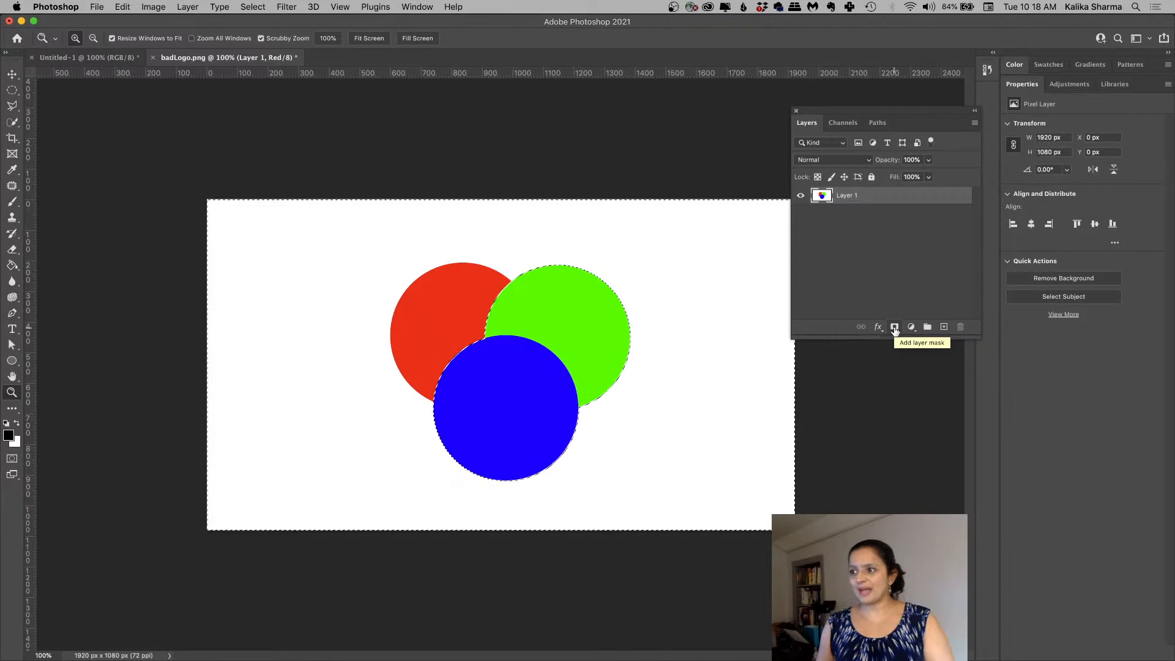
pyautogui.click(895, 329)
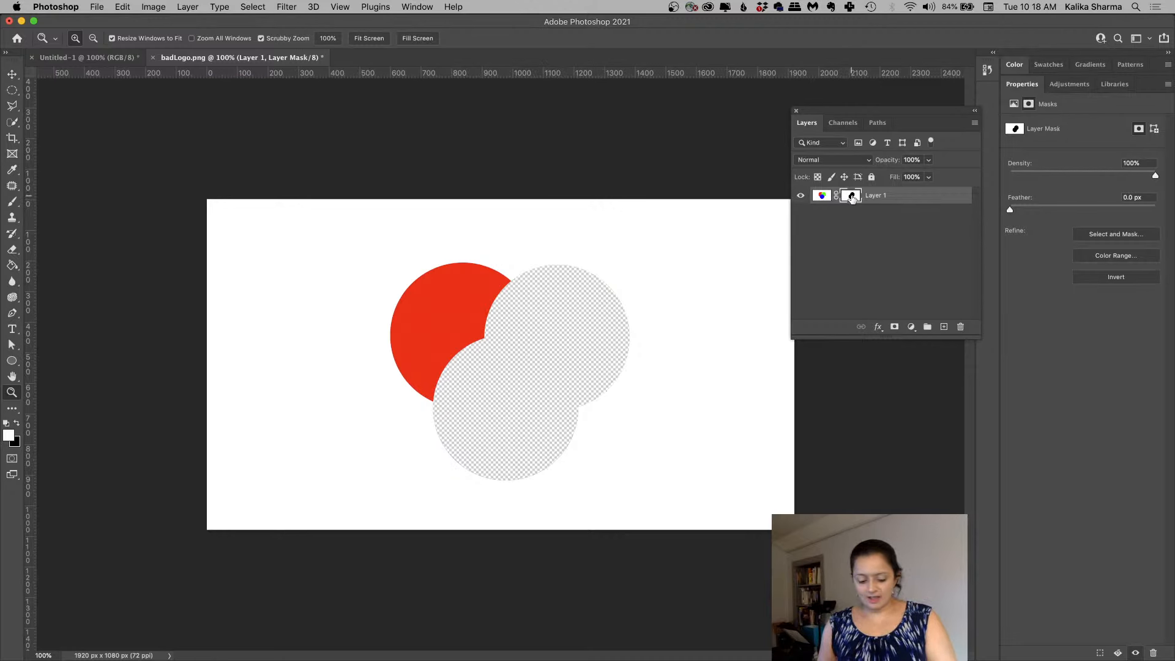
# Step: Display Layer 1's mask on its own in the canvas and invert it
pyautogui.press('alt')
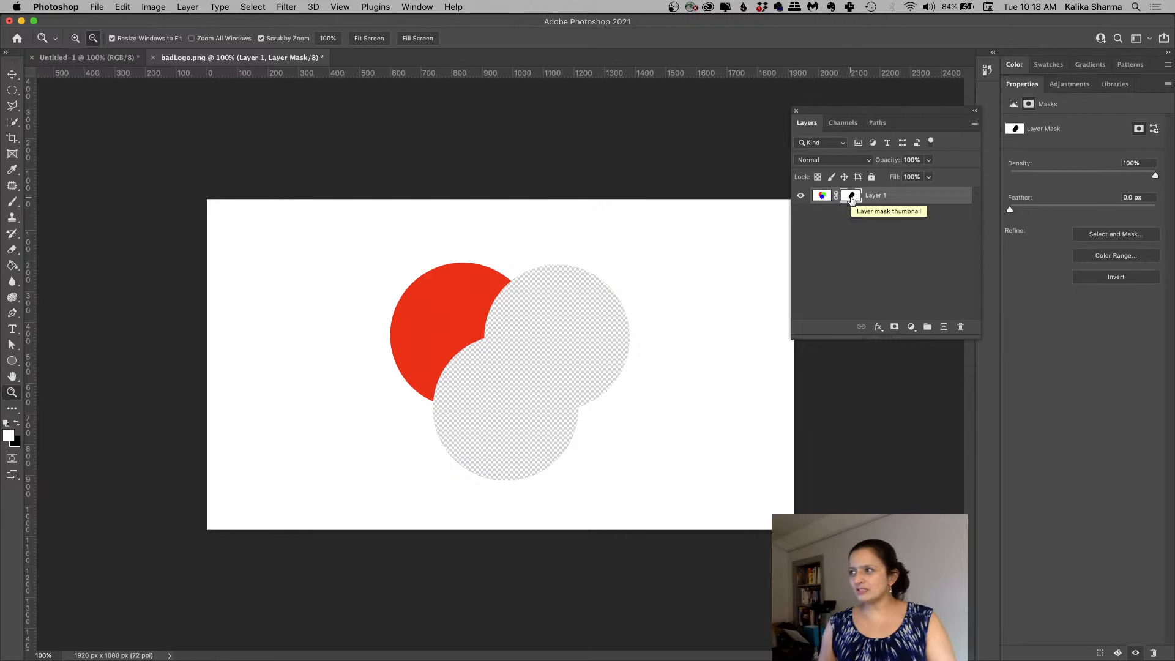
pyautogui.keyDown('alt'); pyautogui.click(851, 196); pyautogui.keyUp('alt')
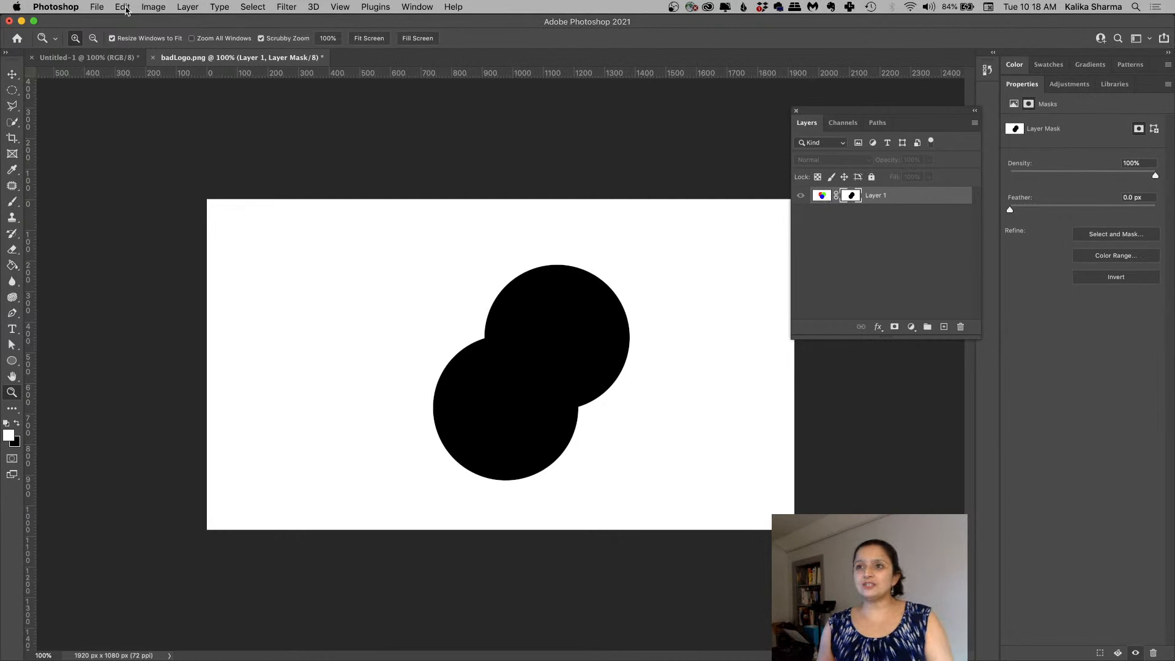
pyautogui.click(153, 7)
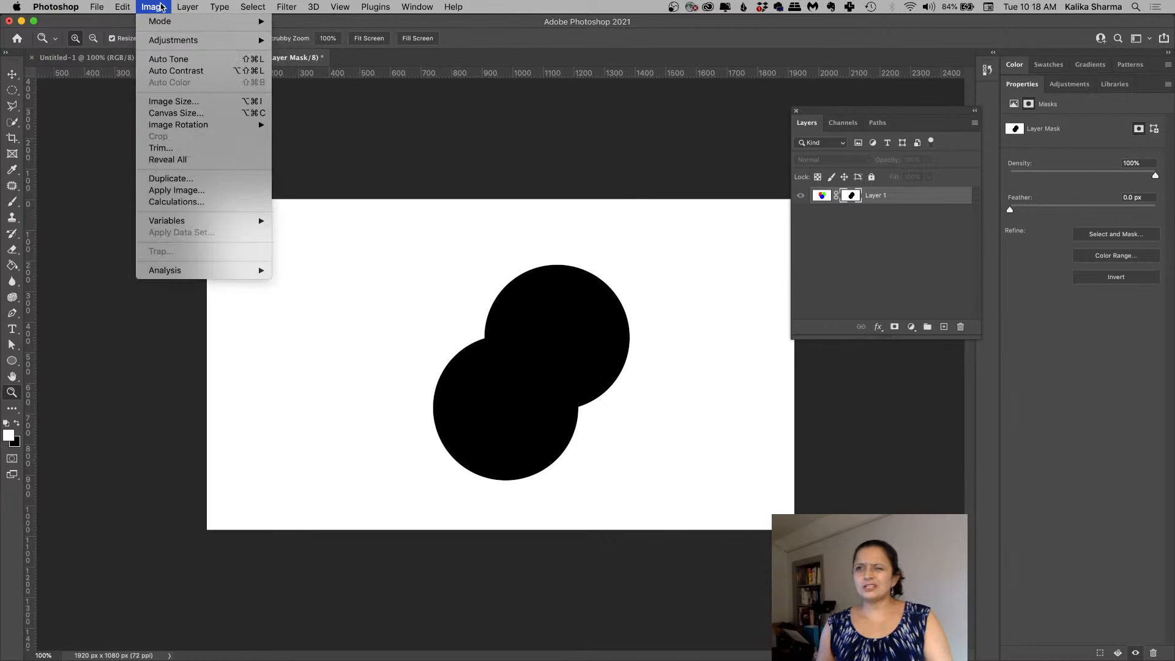
pyautogui.moveTo(171, 43)
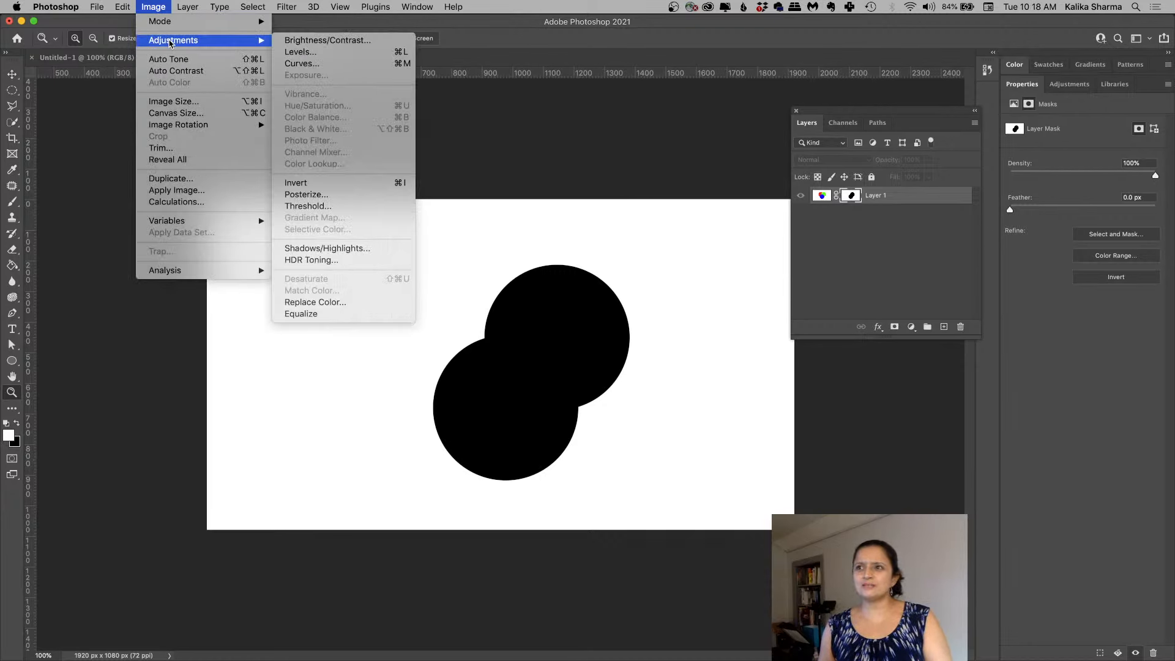
pyautogui.click(291, 185)
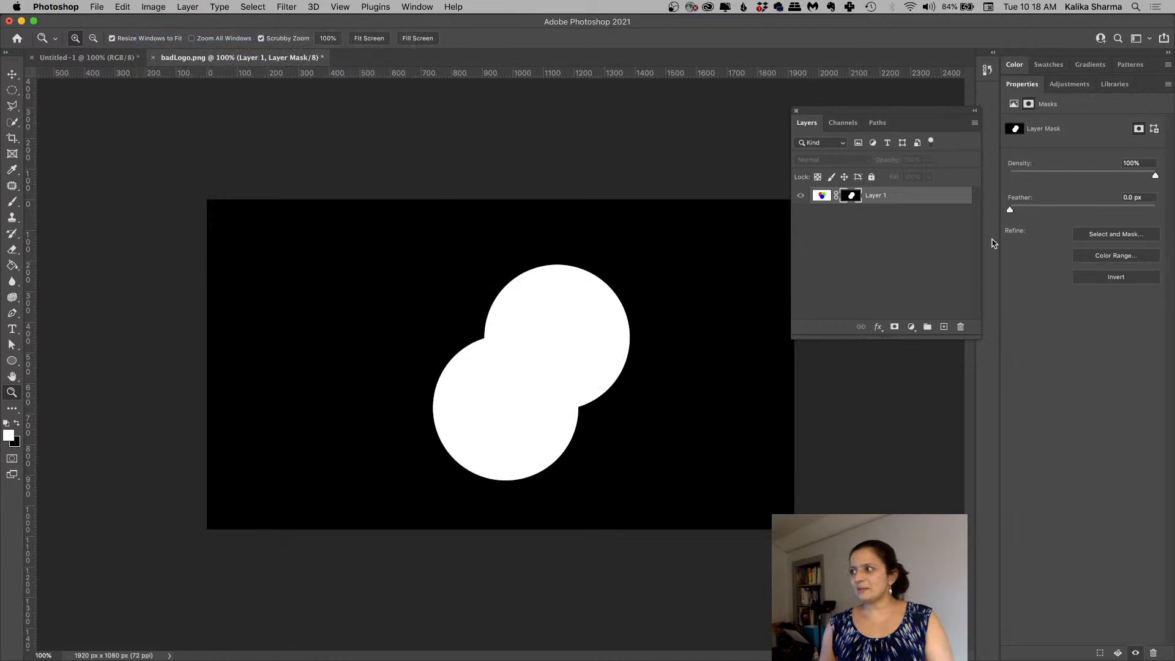
# Step: Return from the mask to the layer's image and add a new empty layer beneath Layer 1
pyautogui.click(827, 196)
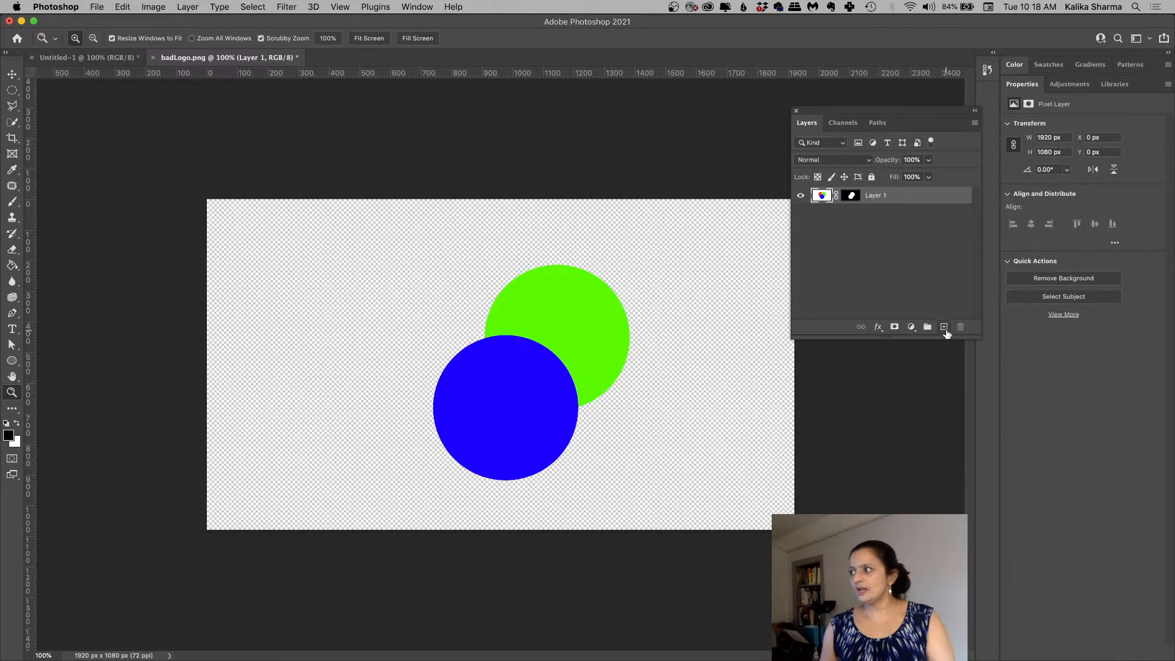
pyautogui.click(945, 328)
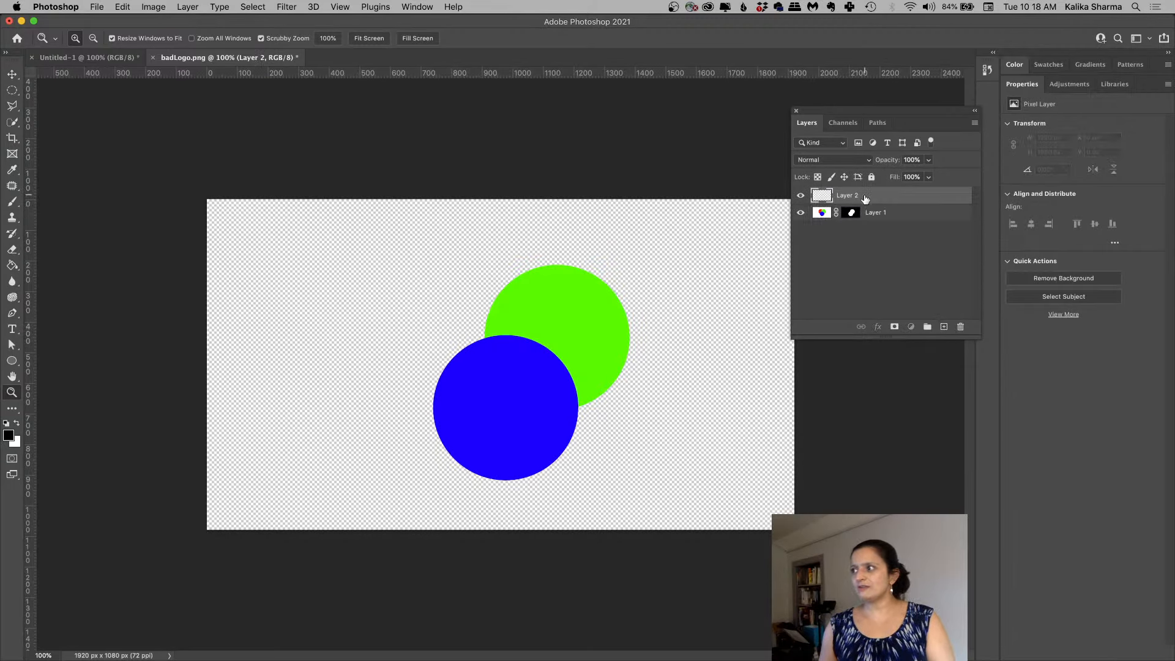
pyautogui.moveTo(865, 199); pyautogui.dragTo(863, 227)
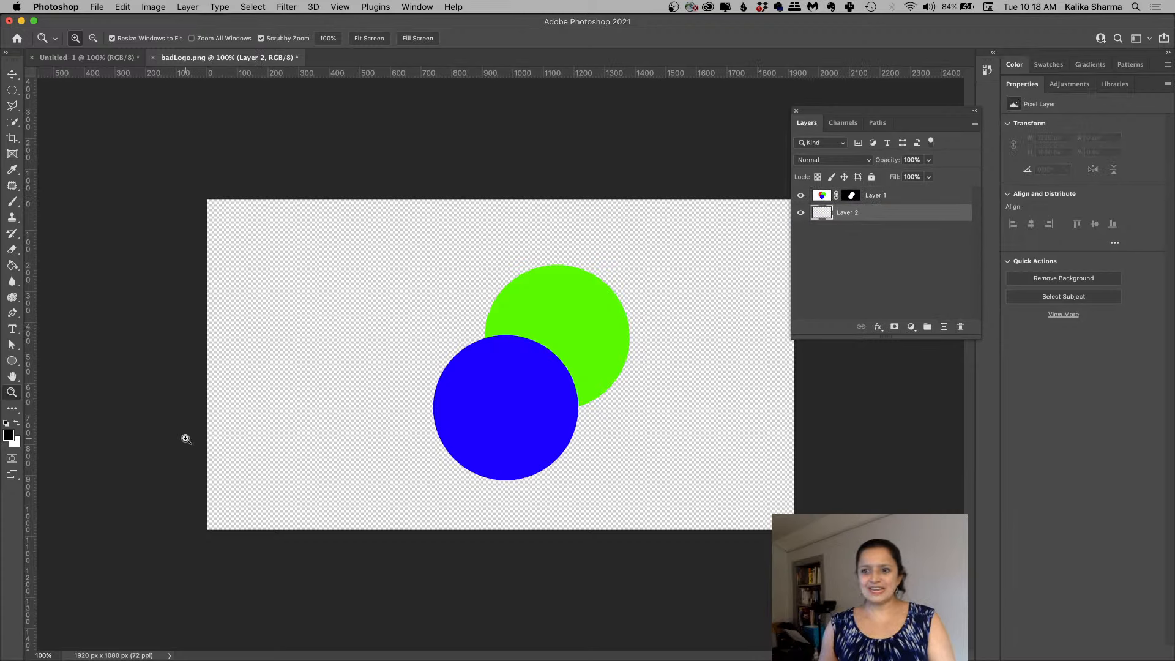
# Step: Set the foreground color to a dark orange-brown, hex 986c18, choosing it by hue
pyautogui.click(8, 435)
pyautogui.click(346, 188)
pyautogui.moveTo(305, 172); pyautogui.dragTo(295, 153)
pyautogui.moveTo(447, 211); pyautogui.dragTo(448, 177)
pyautogui.moveTo(330, 232)
pyautogui.mouseDown()
pyautogui.moveTo(300, 246)
pyautogui.moveTo(261, 231)
pyautogui.mouseUp()
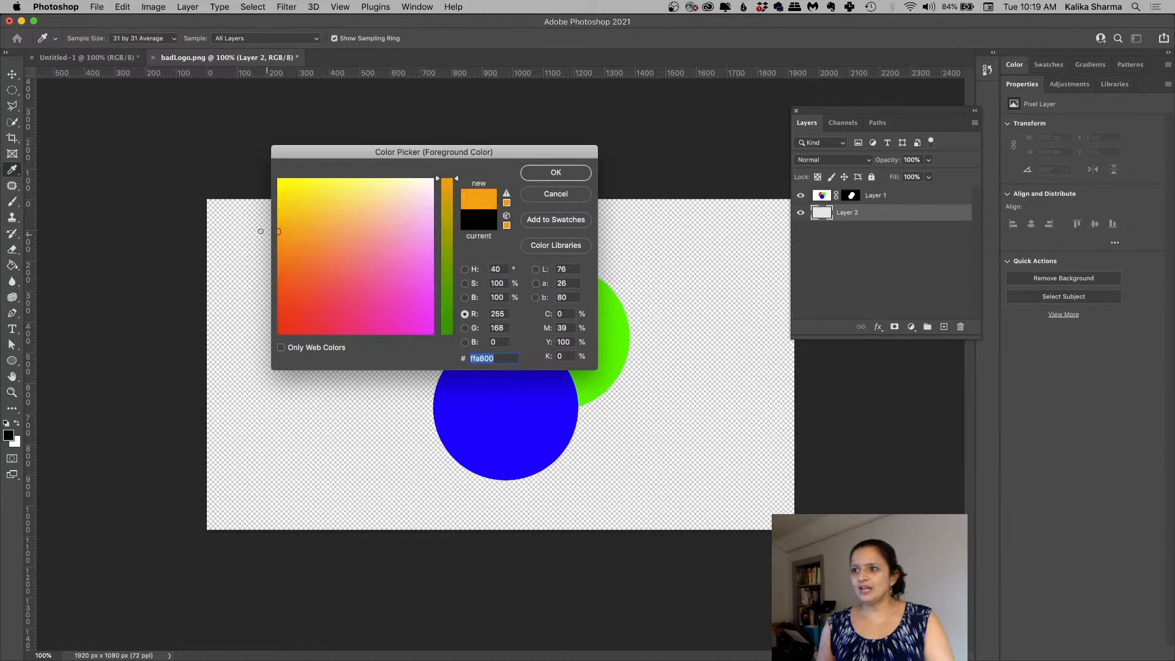
pyautogui.click(530, 174)
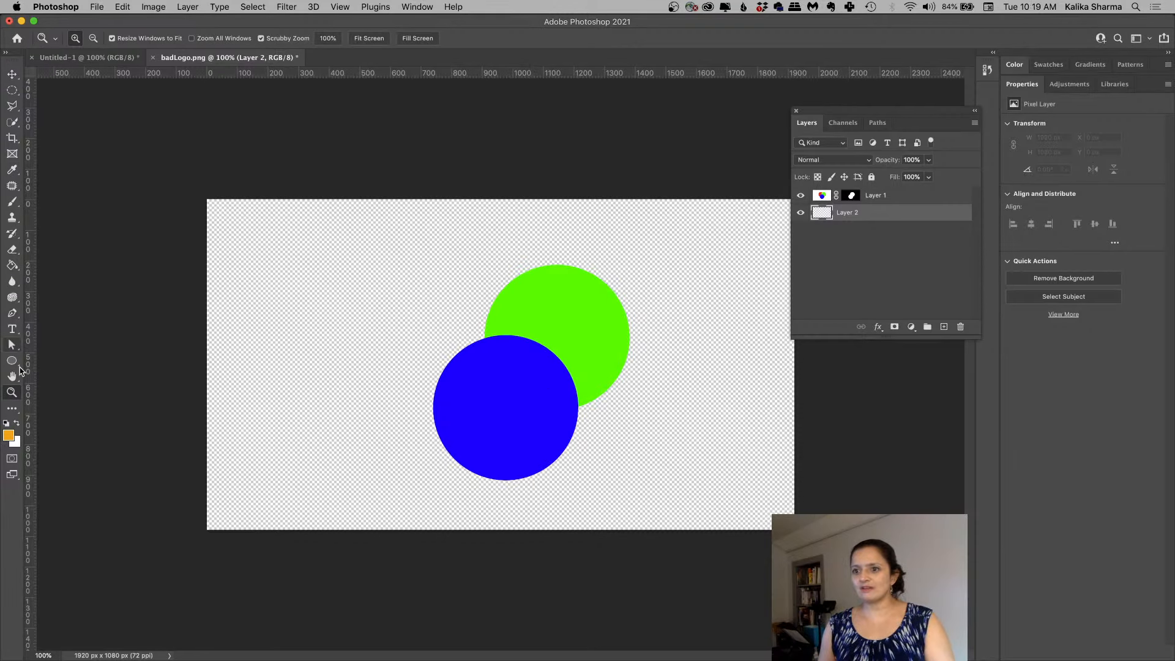
pyautogui.click(9, 436)
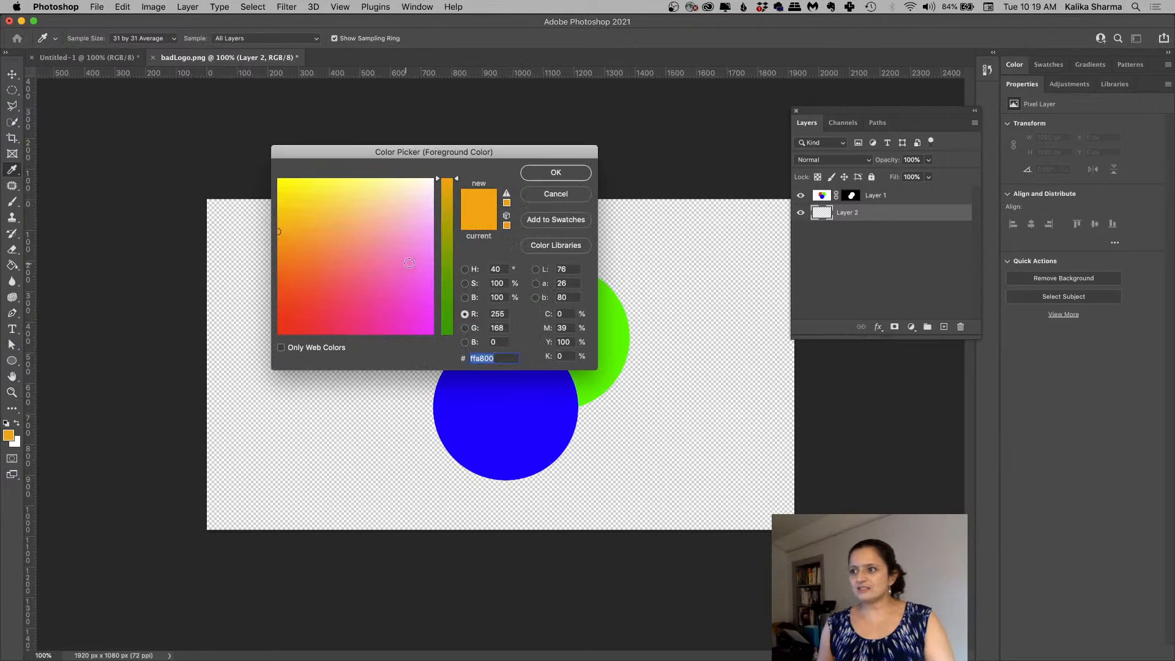
pyautogui.click(464, 270)
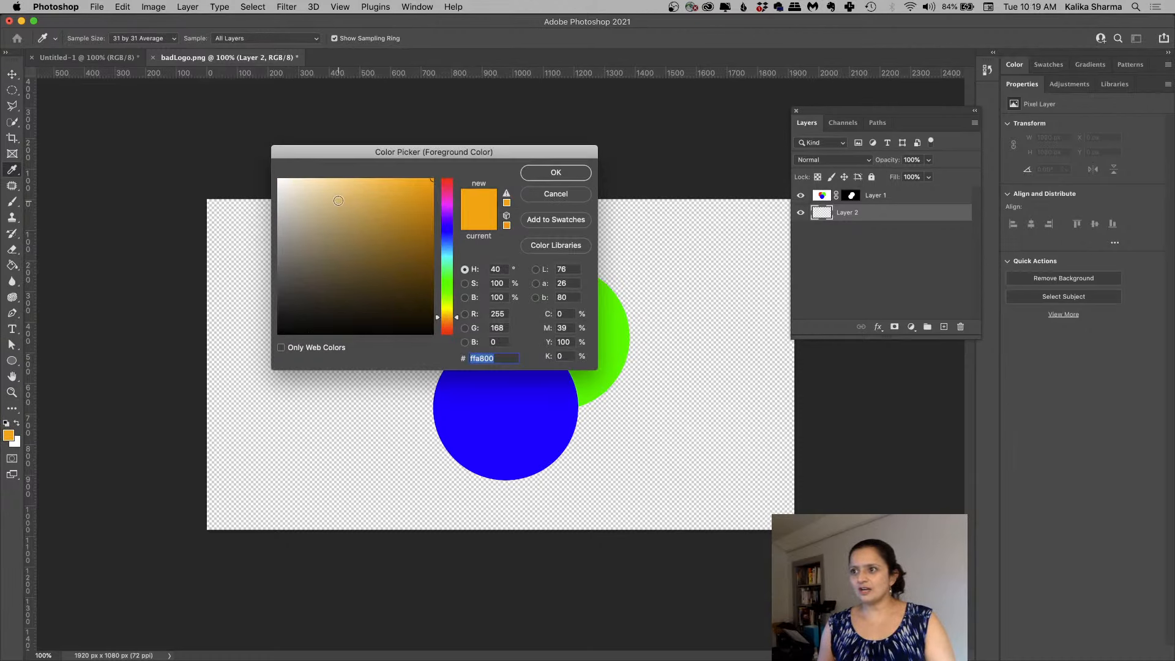
pyautogui.moveTo(339, 201); pyautogui.dragTo(410, 241)
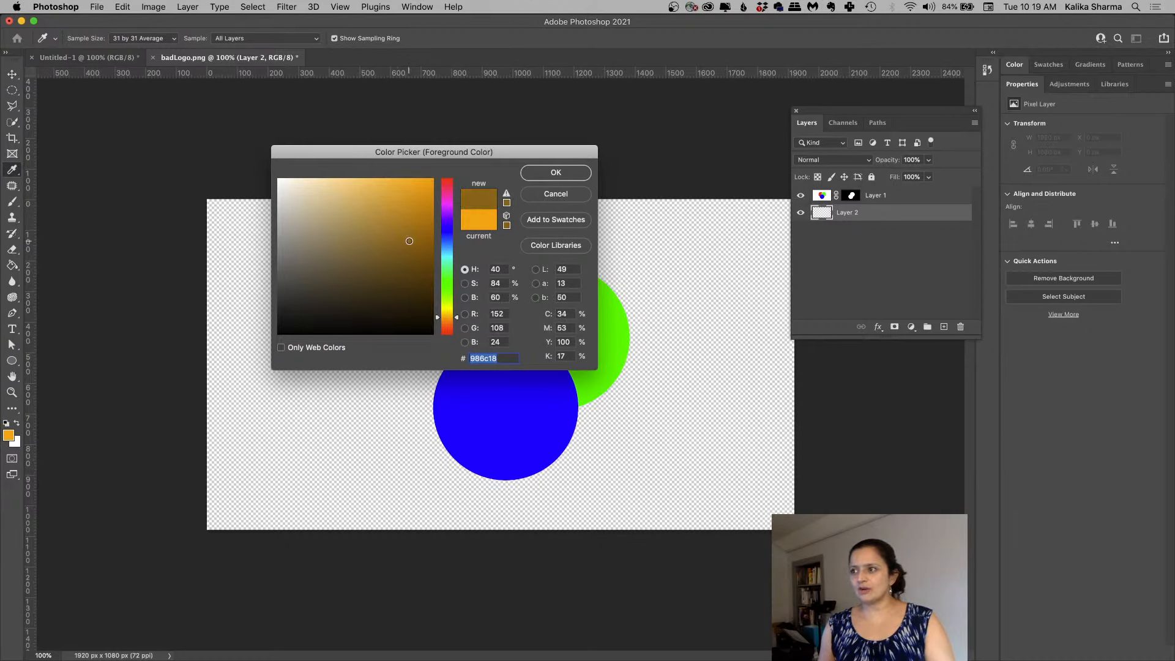
pyautogui.click(547, 174)
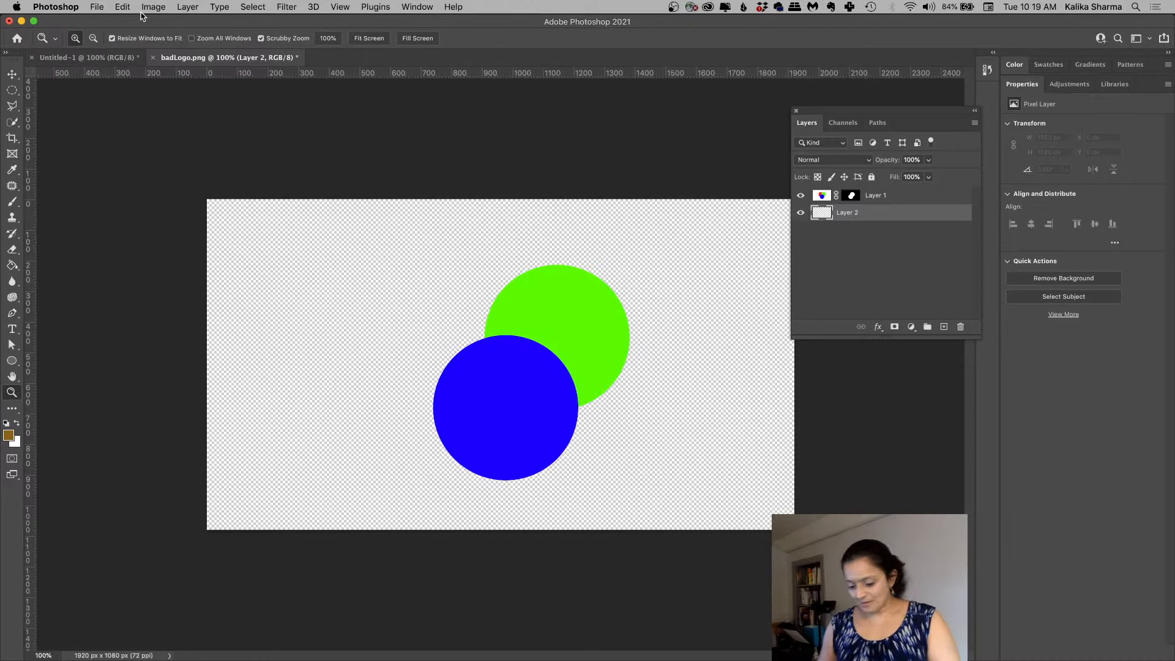
# Step: Fill the new bottom layer with the foreground color at 100% opacity in Normal mode and inspect the circles' edges
pyautogui.hotkey('shift', 'BackSpace')
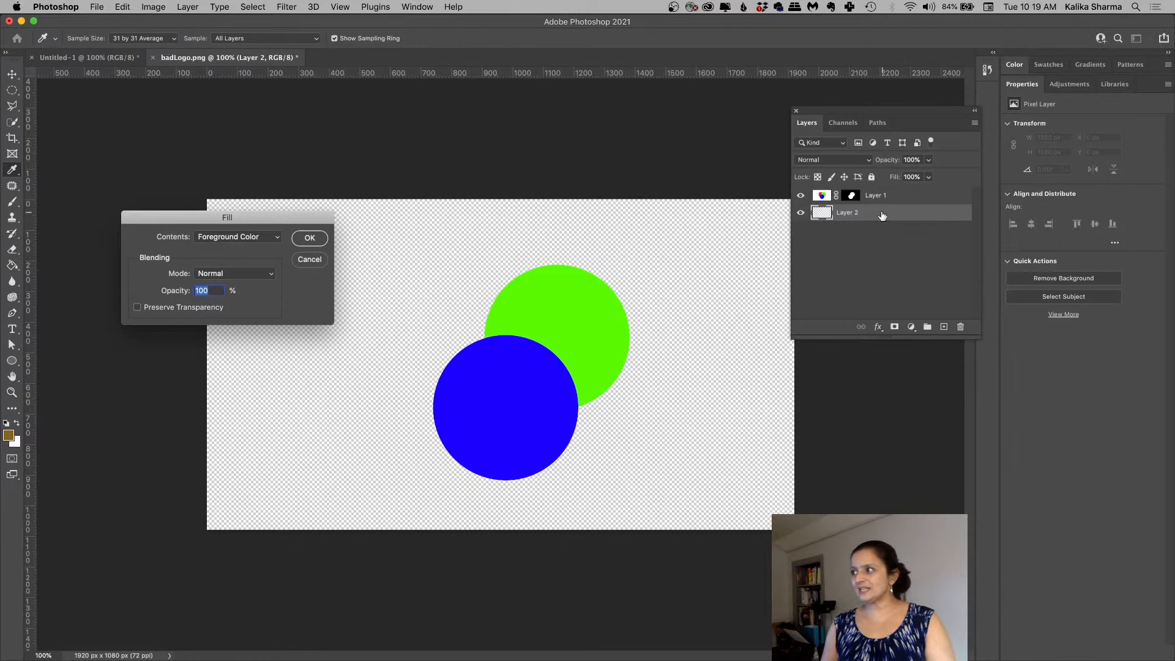
pyautogui.click(309, 239)
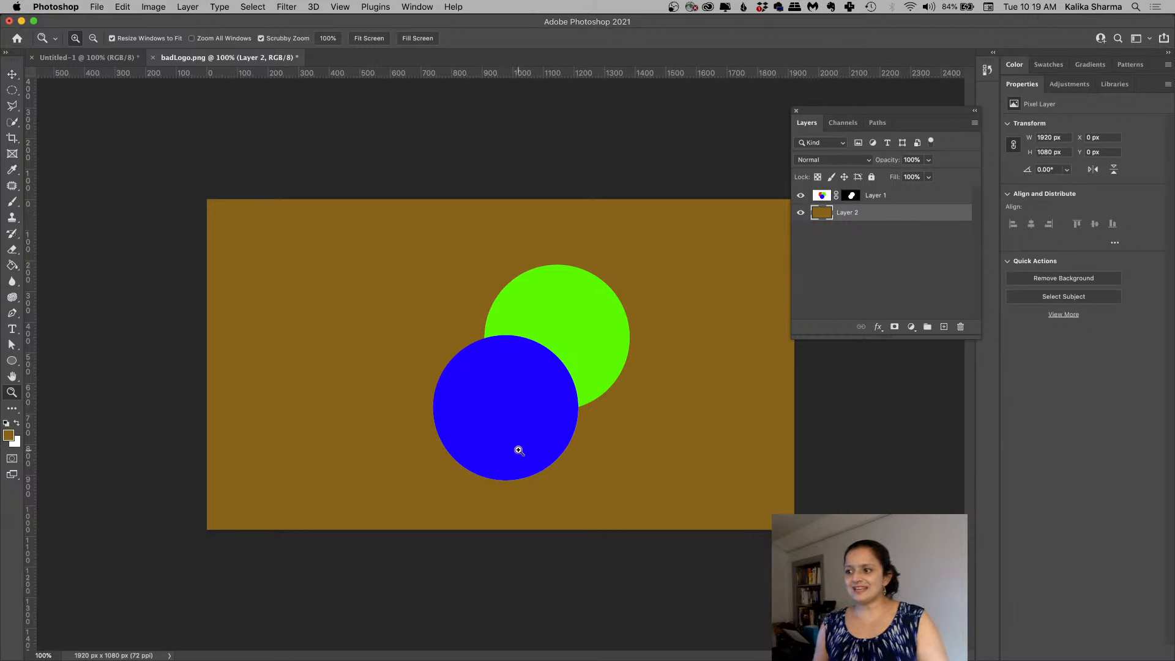
pyautogui.click(582, 410)
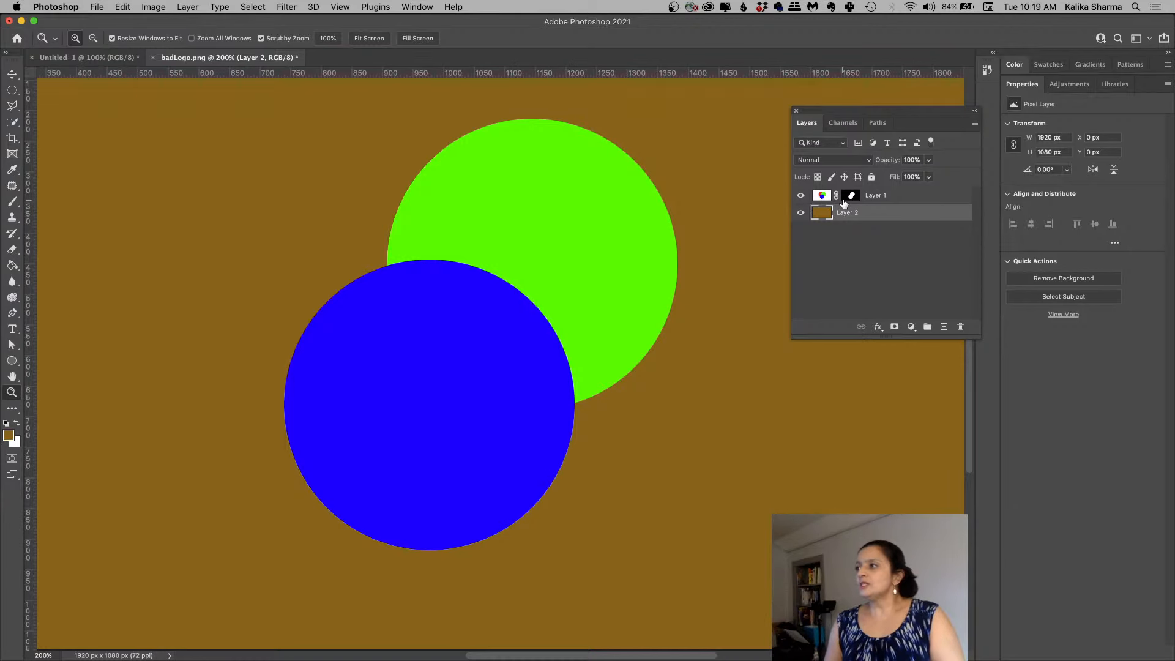
# Step: Hide the brown Layer 2 and disable Layer 1's mask, keeping Layer 1's image targeted
pyautogui.click(822, 196)
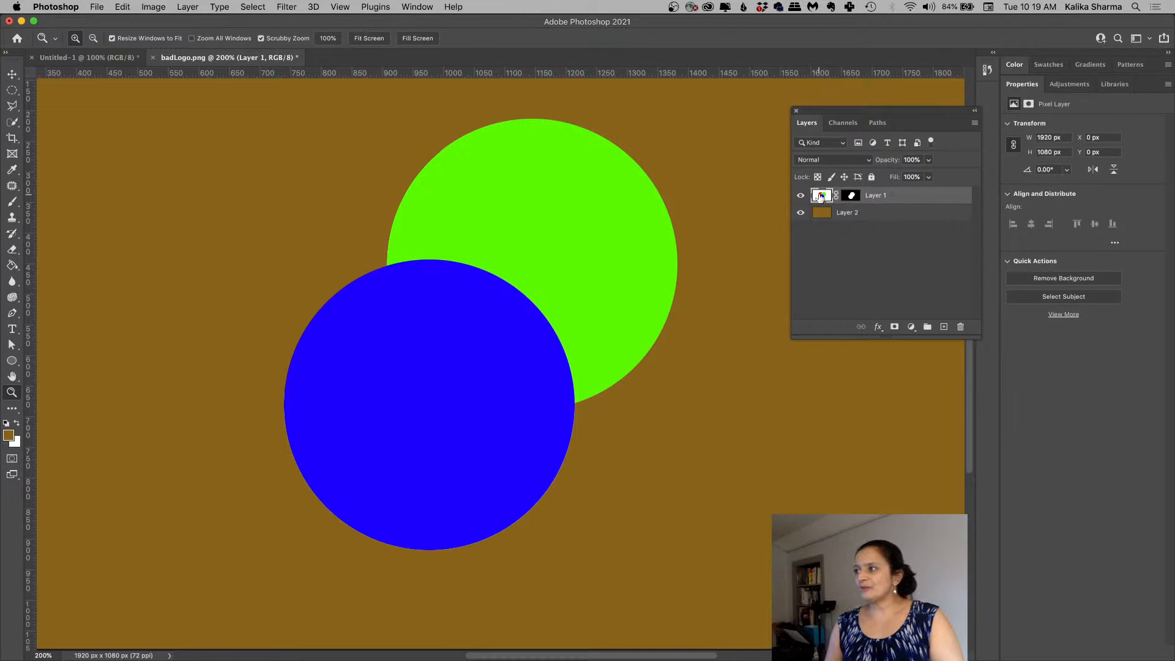
pyautogui.click(801, 213)
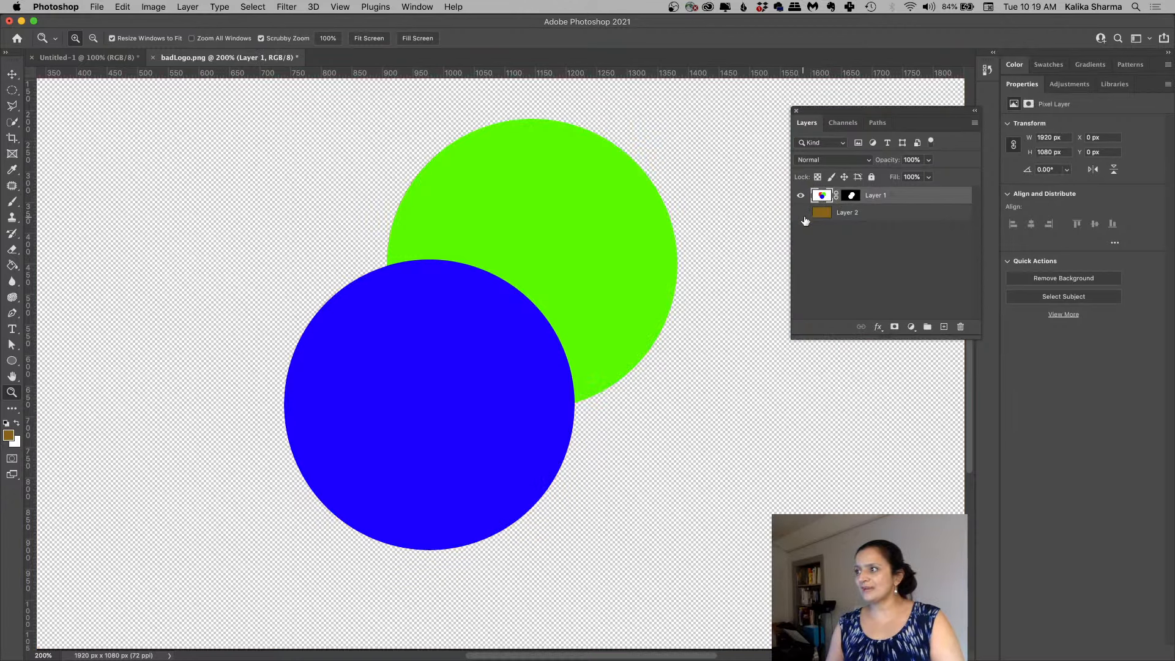
pyautogui.keyDown('shift'); pyautogui.click(852, 196); pyautogui.keyUp('shift')
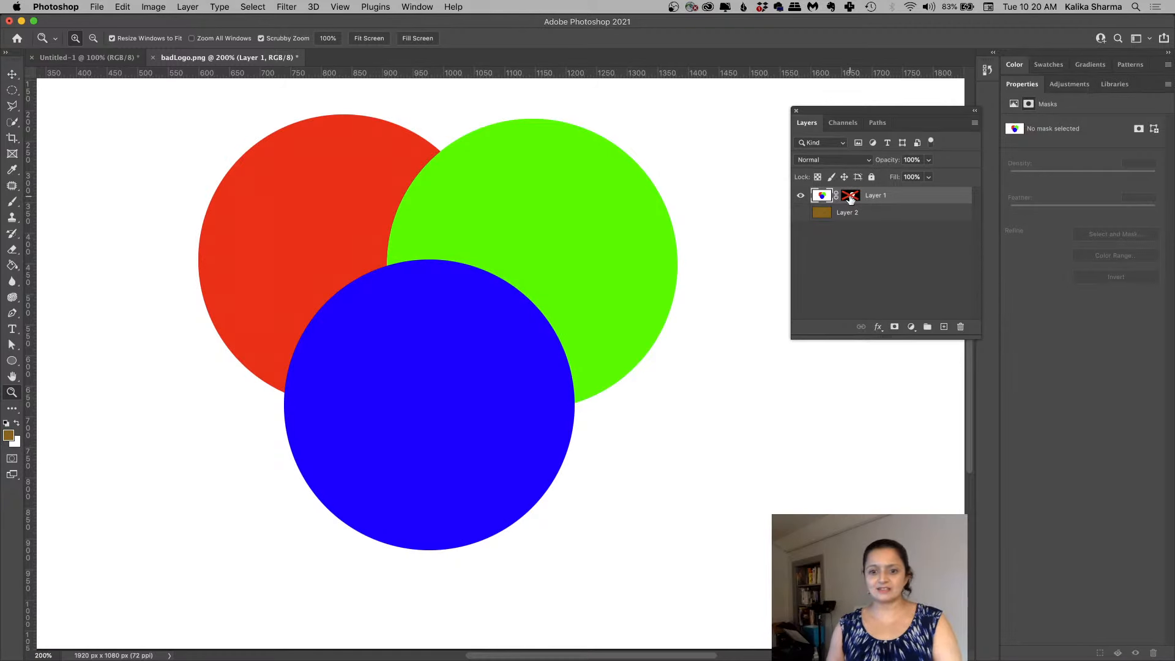
pyautogui.click(827, 197)
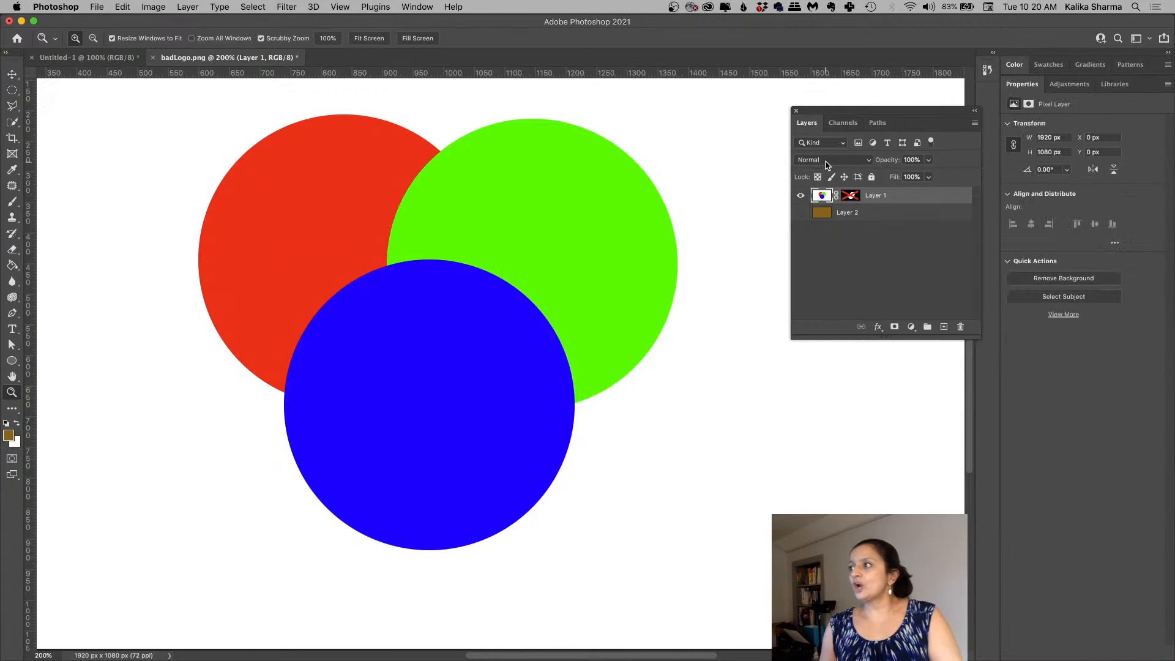
# Step: View the Blue channel on its own and compare the selections loaded from the Blue, Red and Green channels
pyautogui.click(838, 124)
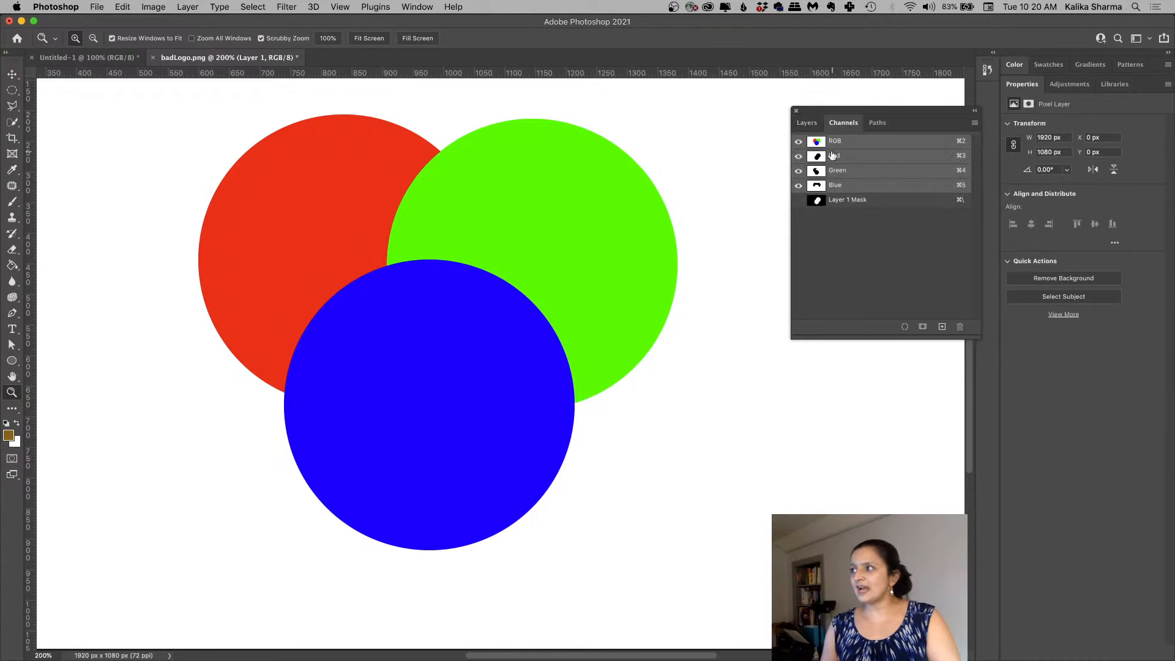
pyautogui.click(817, 186)
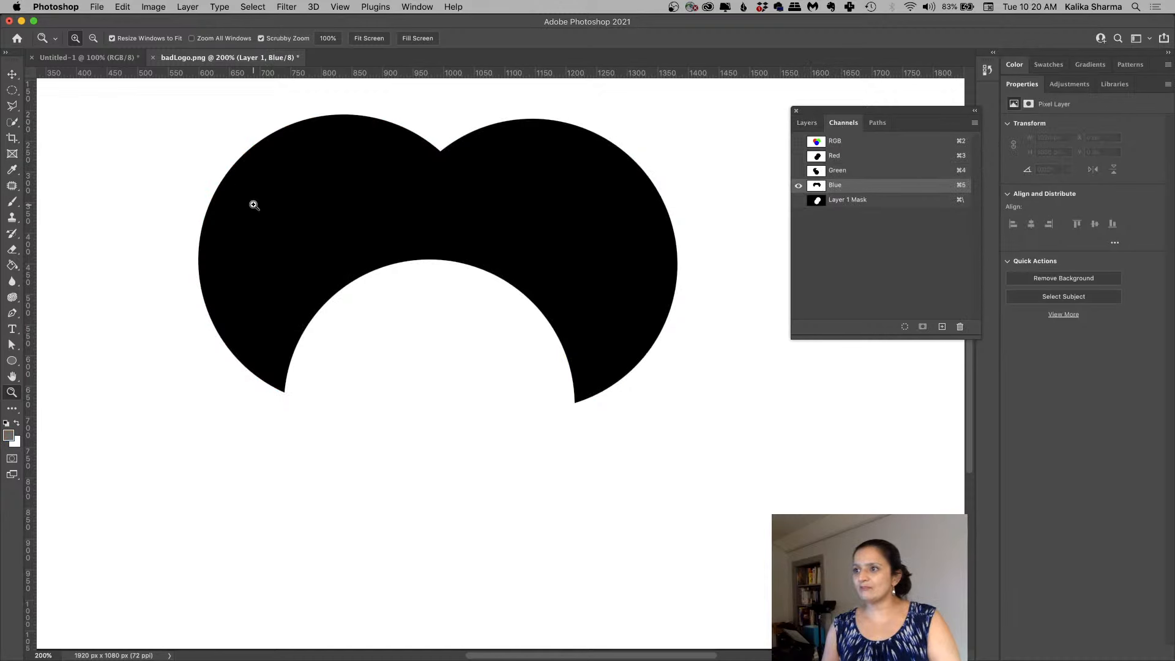
pyautogui.keyDown('super'); pyautogui.click(817, 191); pyautogui.keyUp('super')
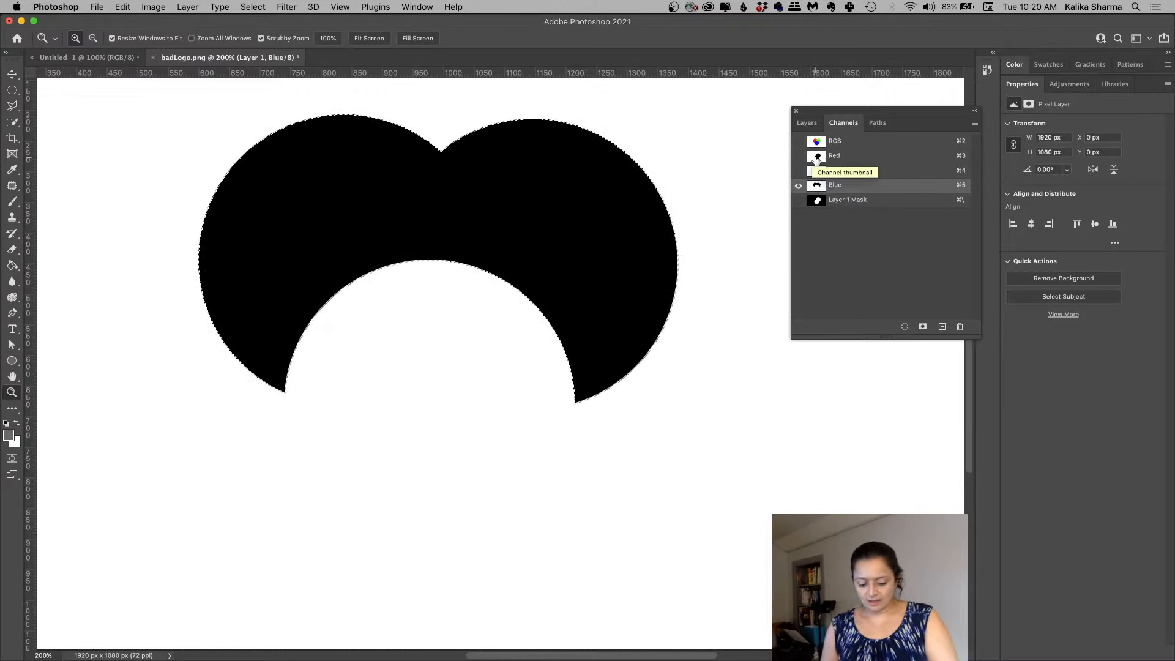
pyautogui.press('alt')
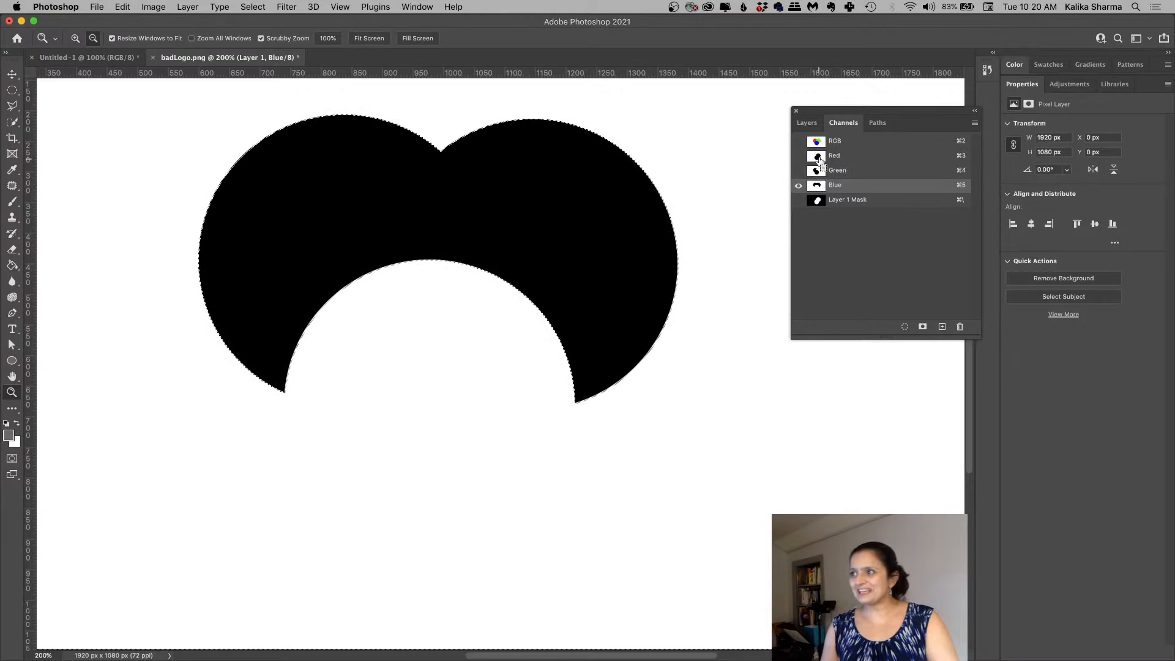
pyautogui.keyDown('super'); pyautogui.click(821, 161); pyautogui.keyUp('super')
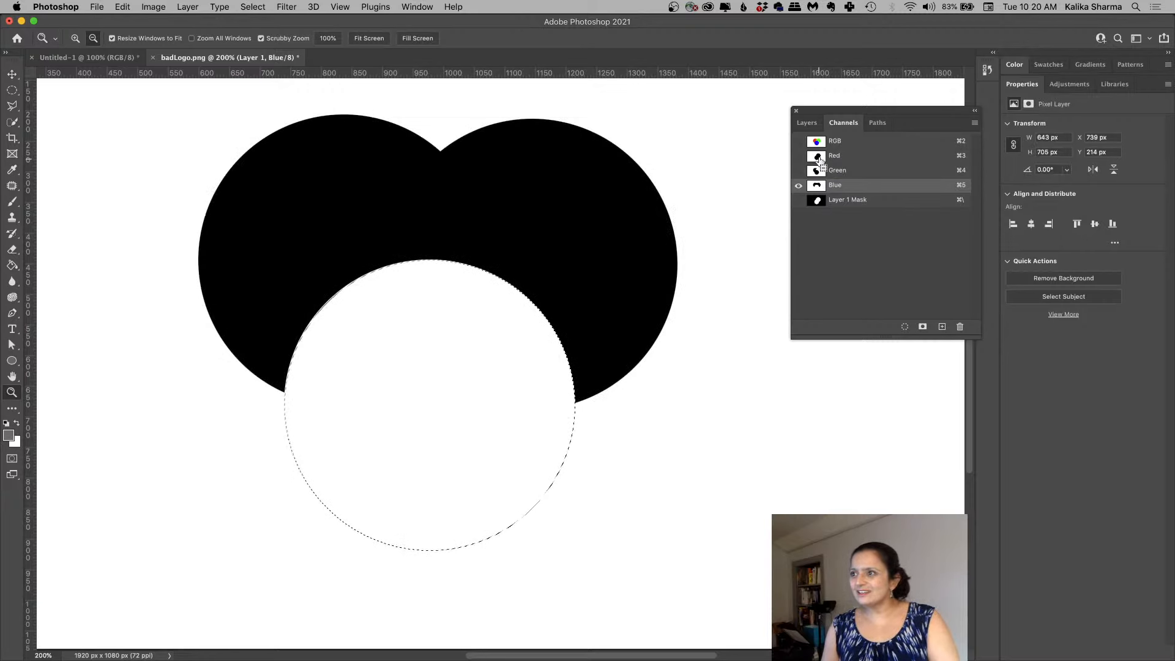
pyautogui.keyDown('super'); pyautogui.click(820, 160); pyautogui.keyUp('super')
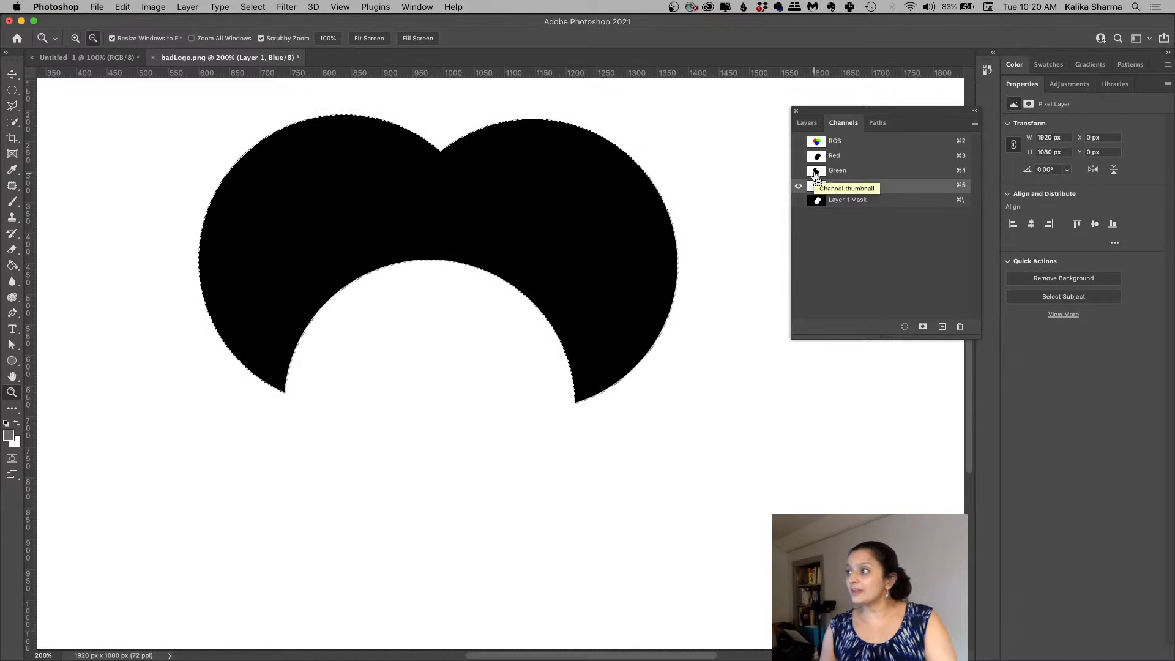
pyautogui.keyDown('super'); pyautogui.click(816, 176); pyautogui.keyUp('super')
pyautogui.keyDown('super'); pyautogui.click(816, 188); pyautogui.keyUp('super')
pyautogui.keyDown('super'); pyautogui.click(817, 174); pyautogui.keyUp('super')
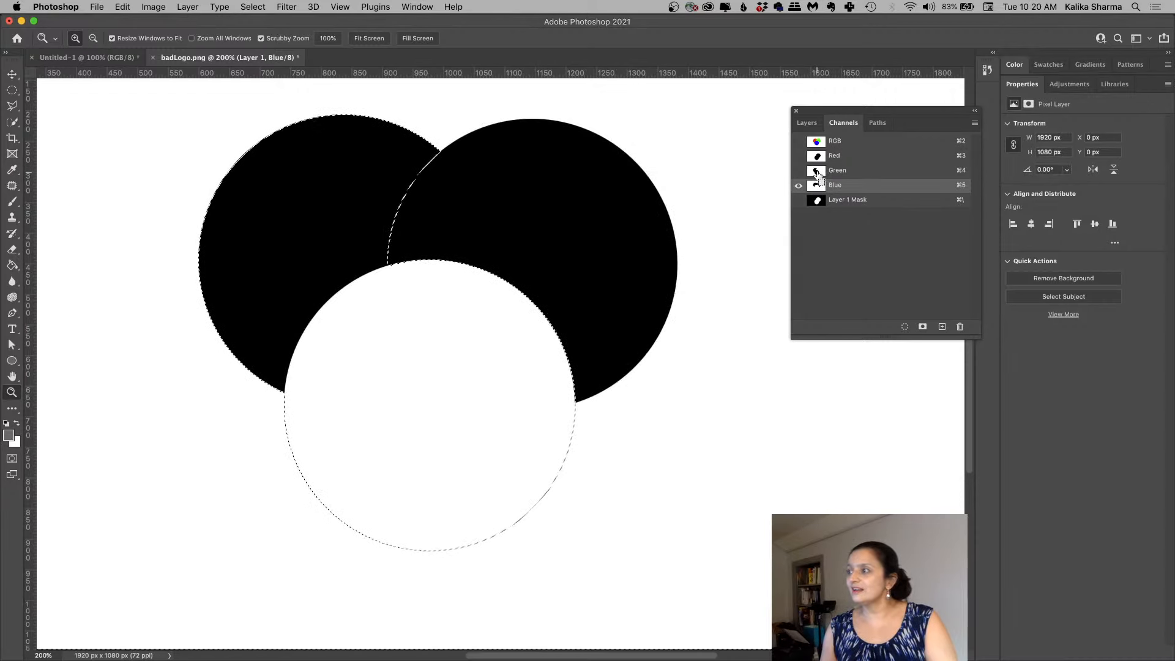
# Step: Make the Green and Red channels visible again, compare the channel selections, and load the Blue channel as the selection
pyautogui.click(799, 171)
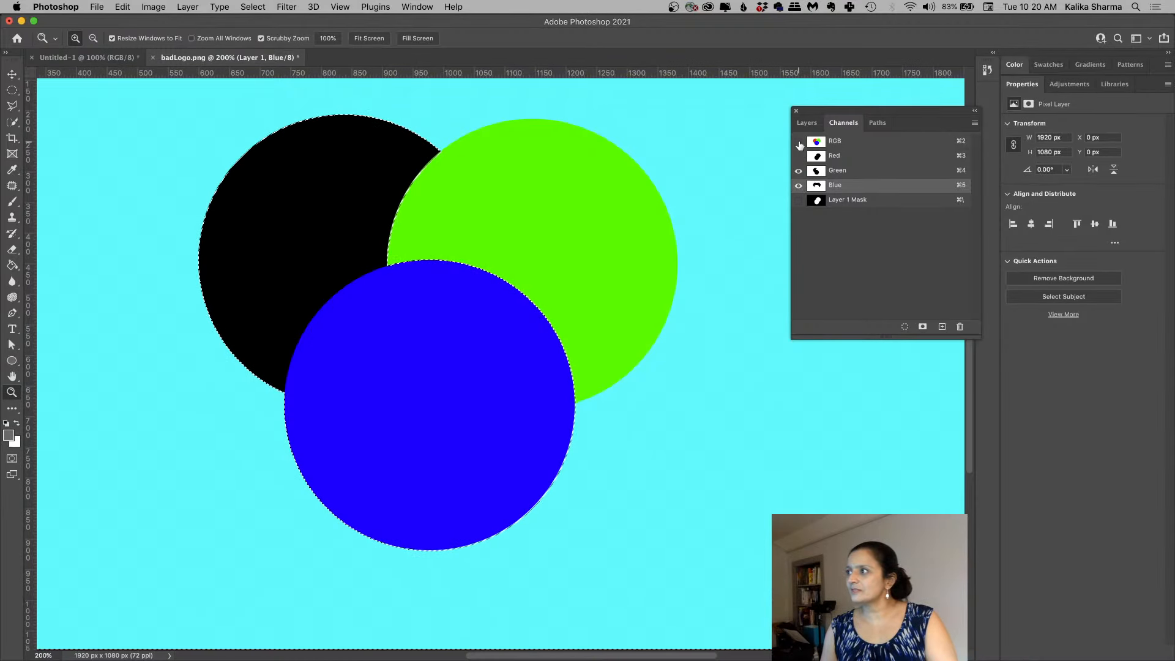
pyautogui.click(799, 156)
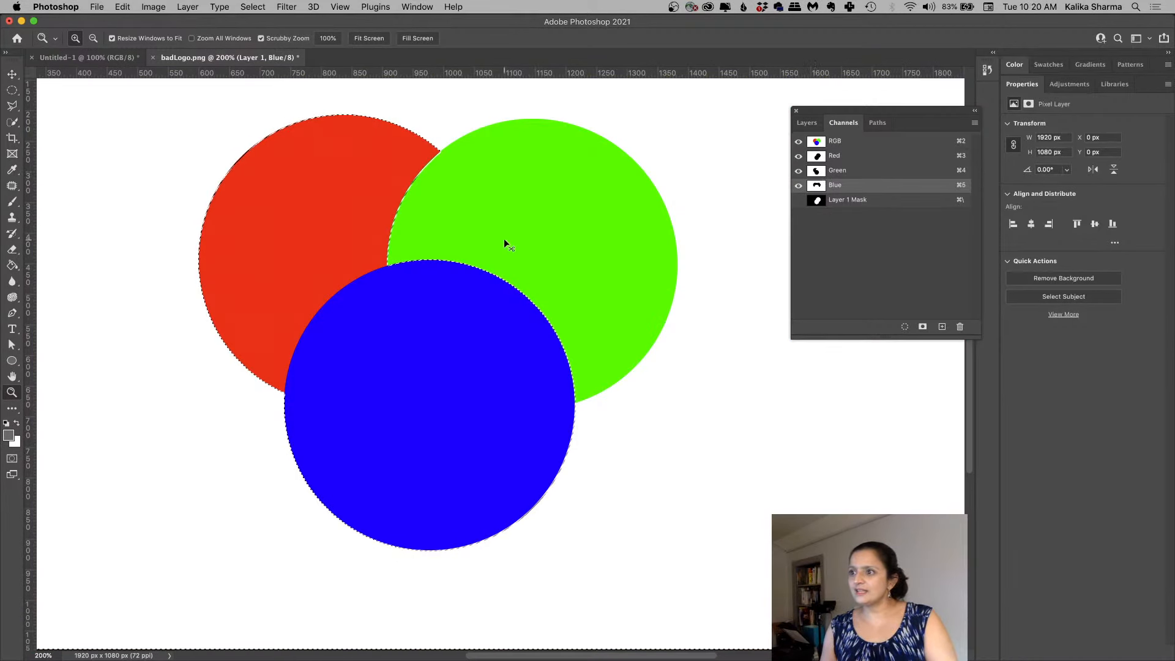
pyautogui.keyDown('super'); pyautogui.click(821, 161); pyautogui.keyUp('super')
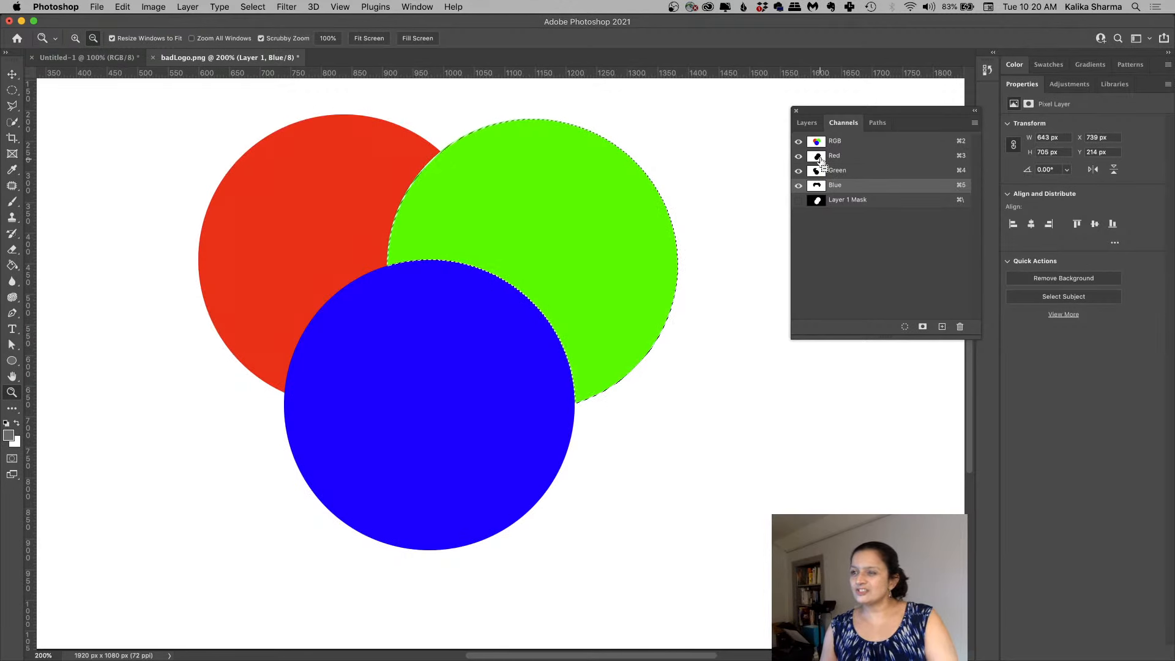
pyautogui.click(817, 172)
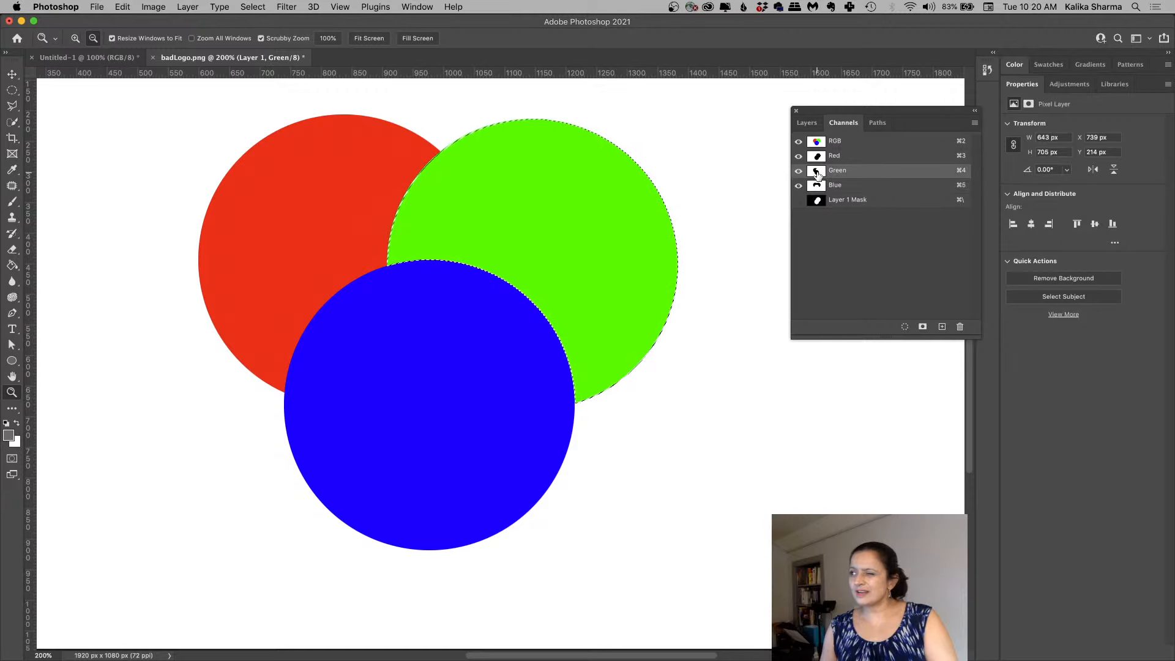
pyautogui.keyDown('super'); pyautogui.click(820, 187); pyautogui.keyUp('super')
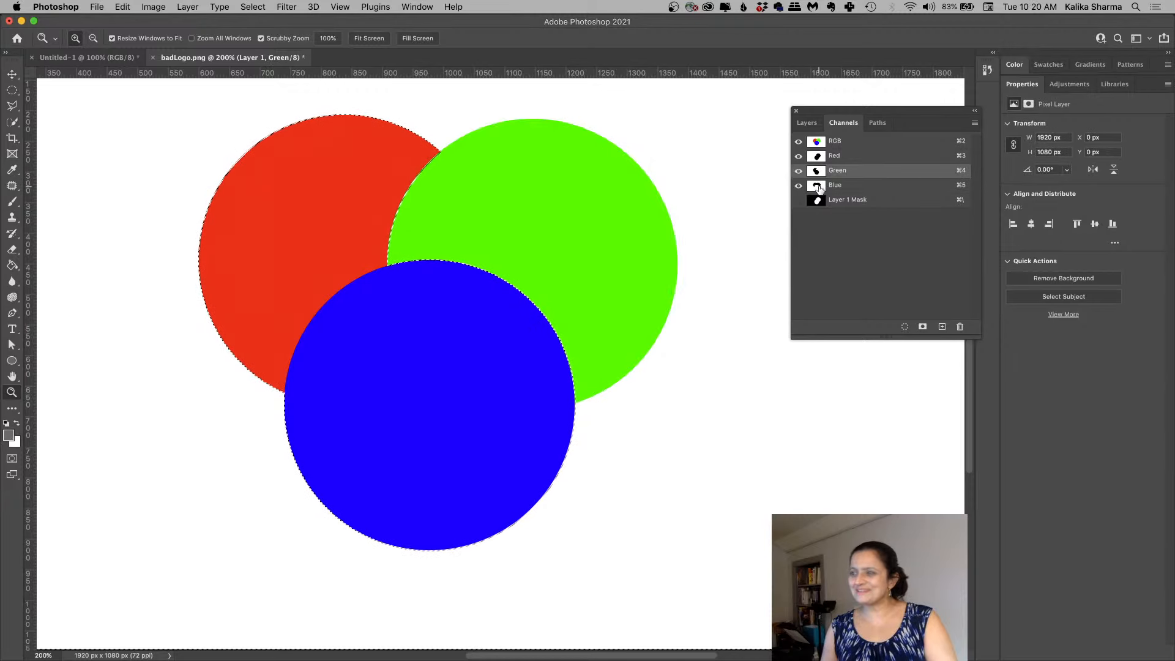
pyautogui.keyDown('super'); pyautogui.click(818, 171); pyautogui.keyUp('super')
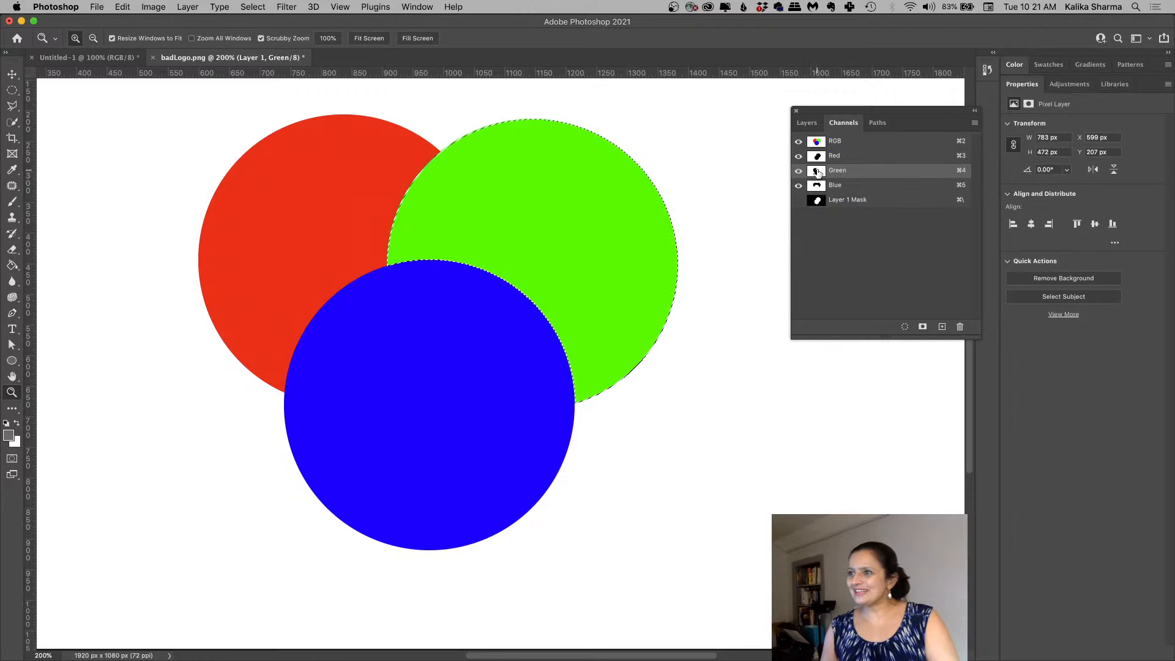
pyautogui.keyDown('super'); pyautogui.click(817, 186); pyautogui.keyUp('super')
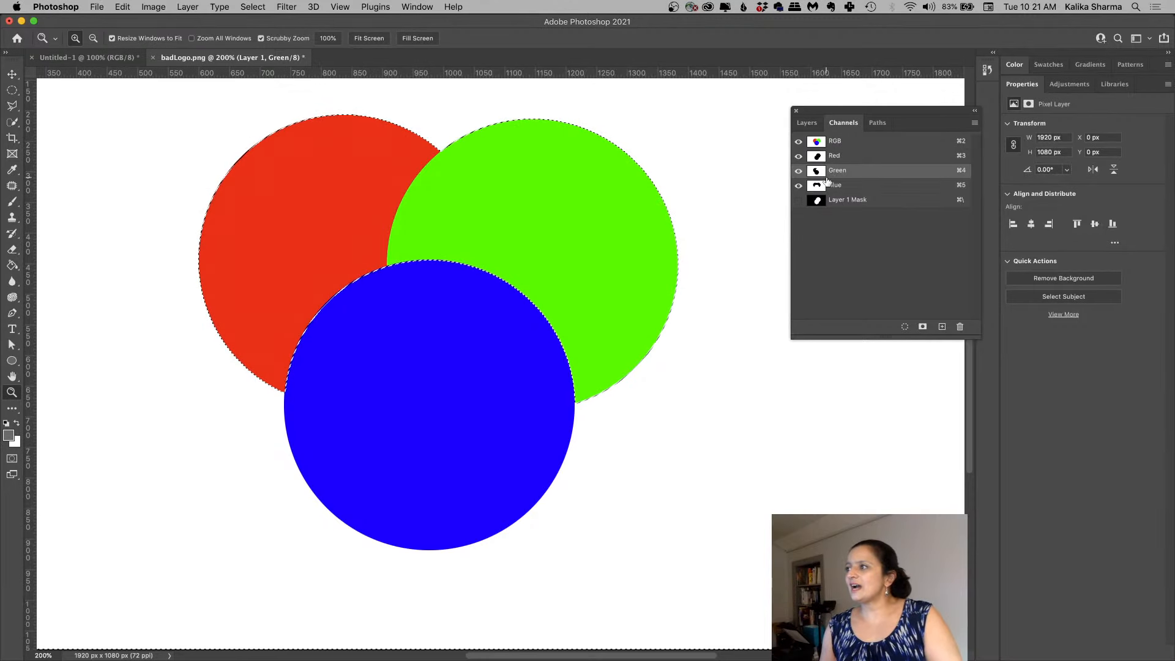
# Step: Display Layer 1's mask on its own with the selection active and pick the Polygonal Lasso tool
pyautogui.click(806, 124)
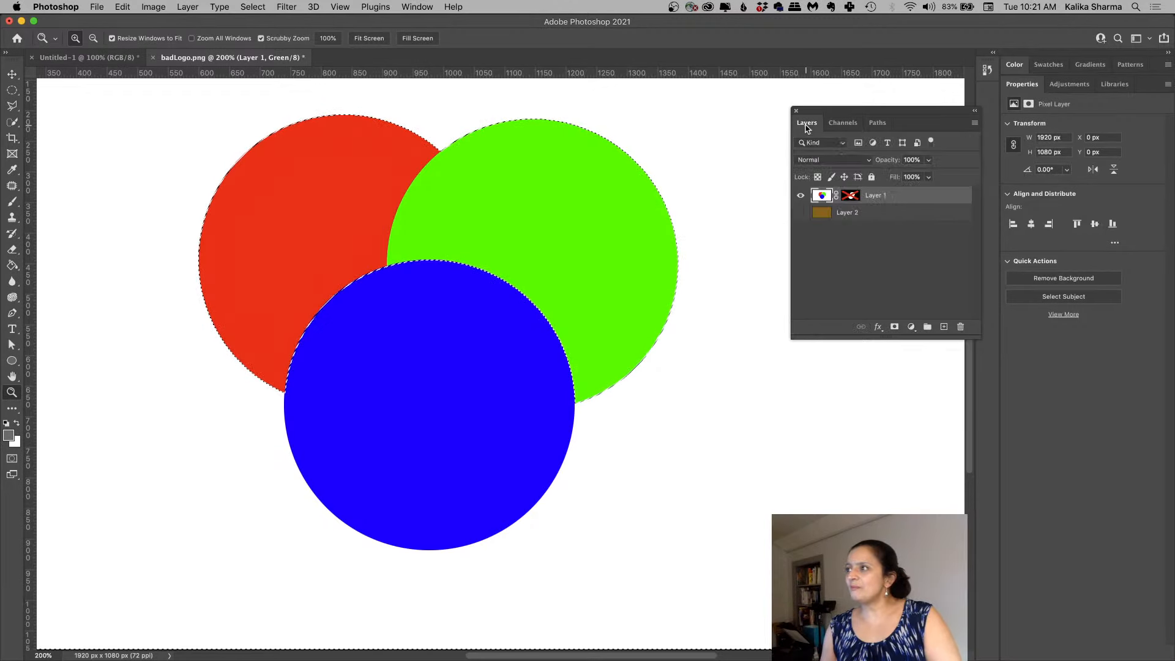
pyautogui.keyDown('alt'); pyautogui.click(851, 195); pyautogui.keyUp('alt')
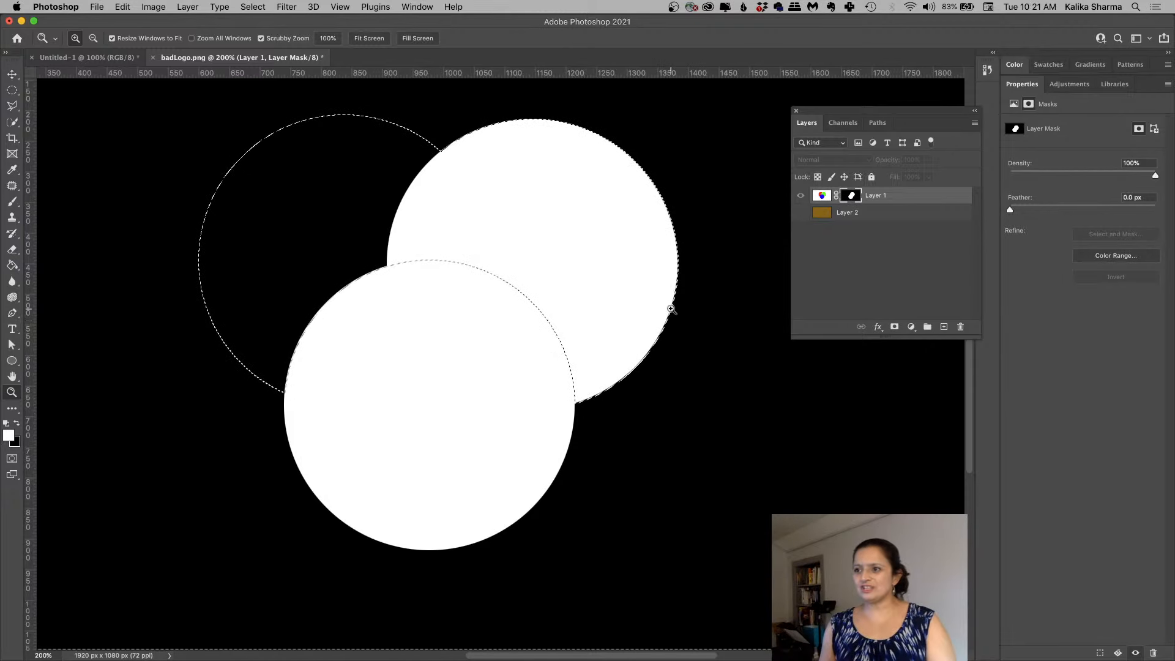
pyautogui.click(13, 108)
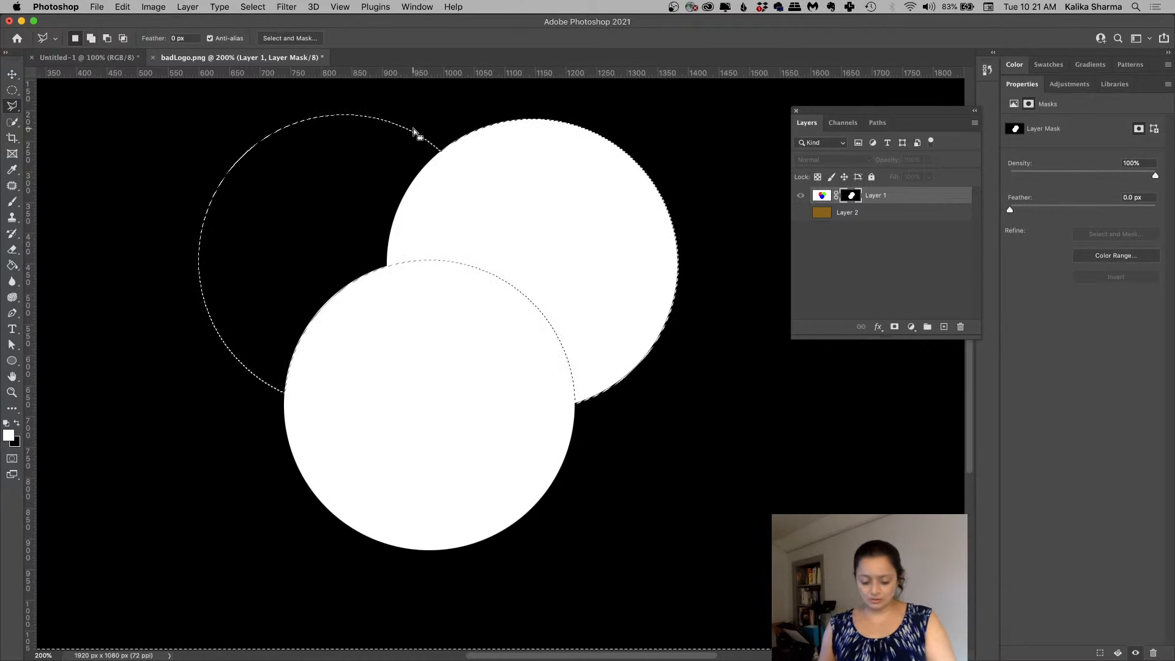
# Step: Try to subtract a polygonal area around the green circle and part of the blue circle from the selection
pyautogui.press('alt')
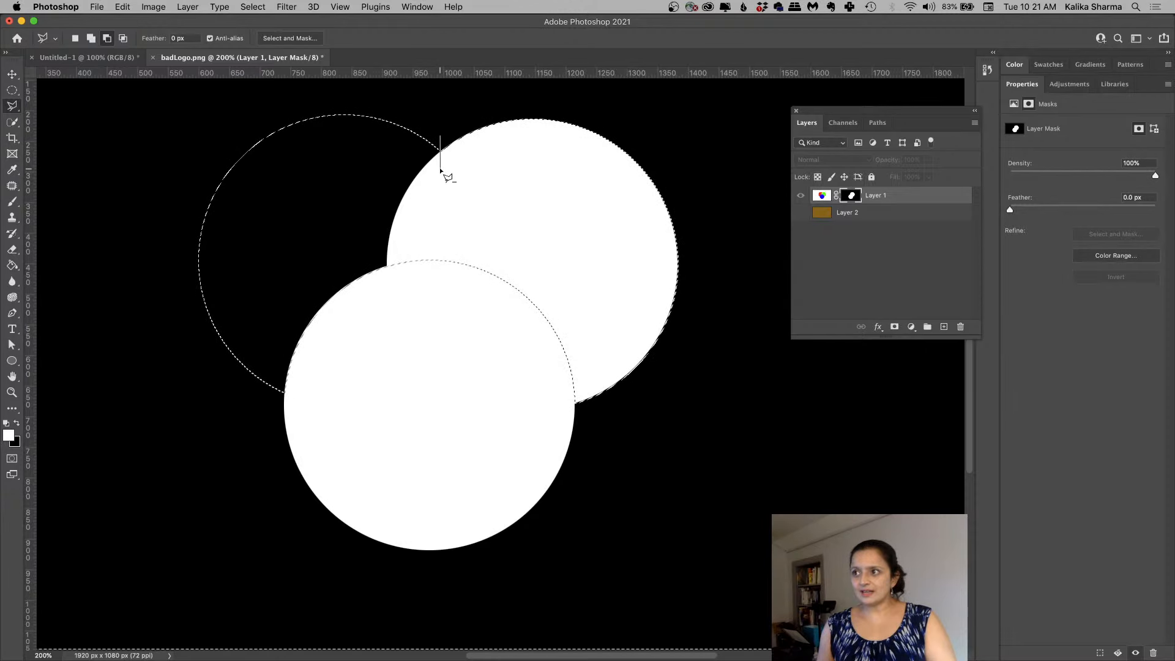
pyautogui.click(389, 388)
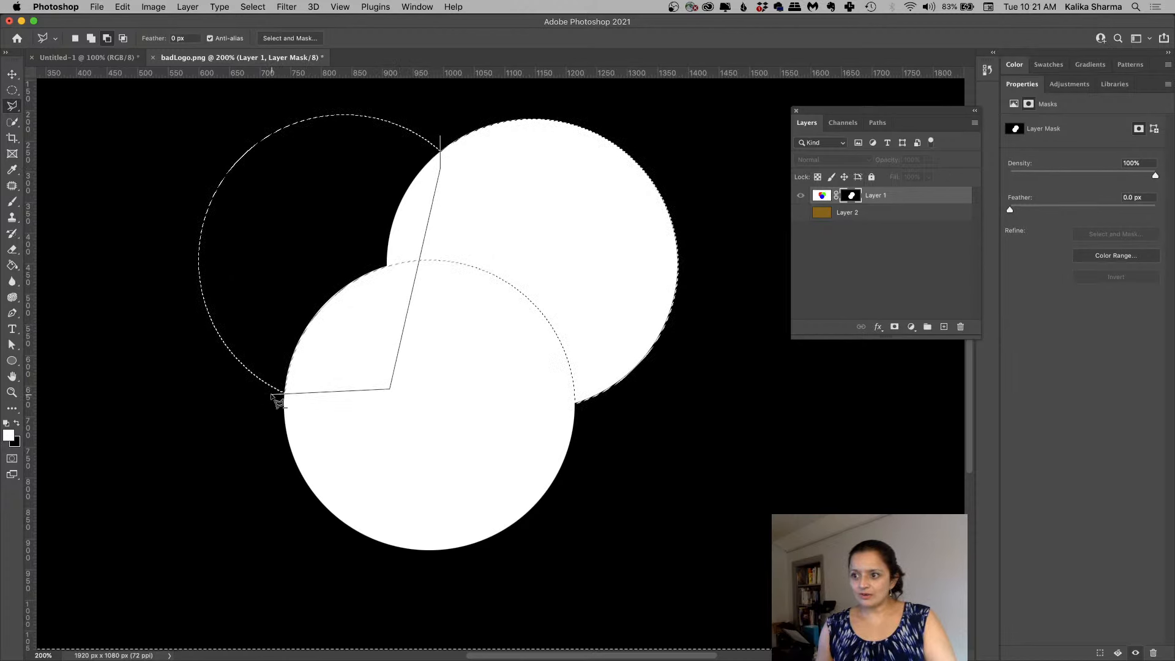
pyautogui.click(272, 395)
pyautogui.click(679, 551)
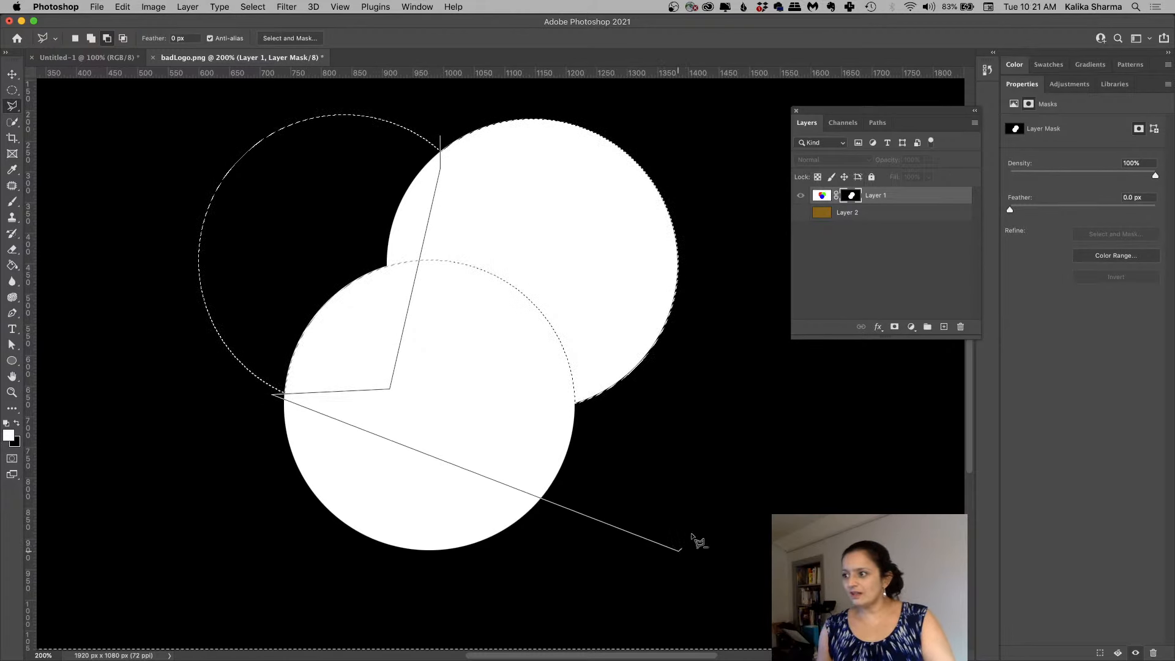
pyautogui.click(748, 187)
pyautogui.click(575, 91)
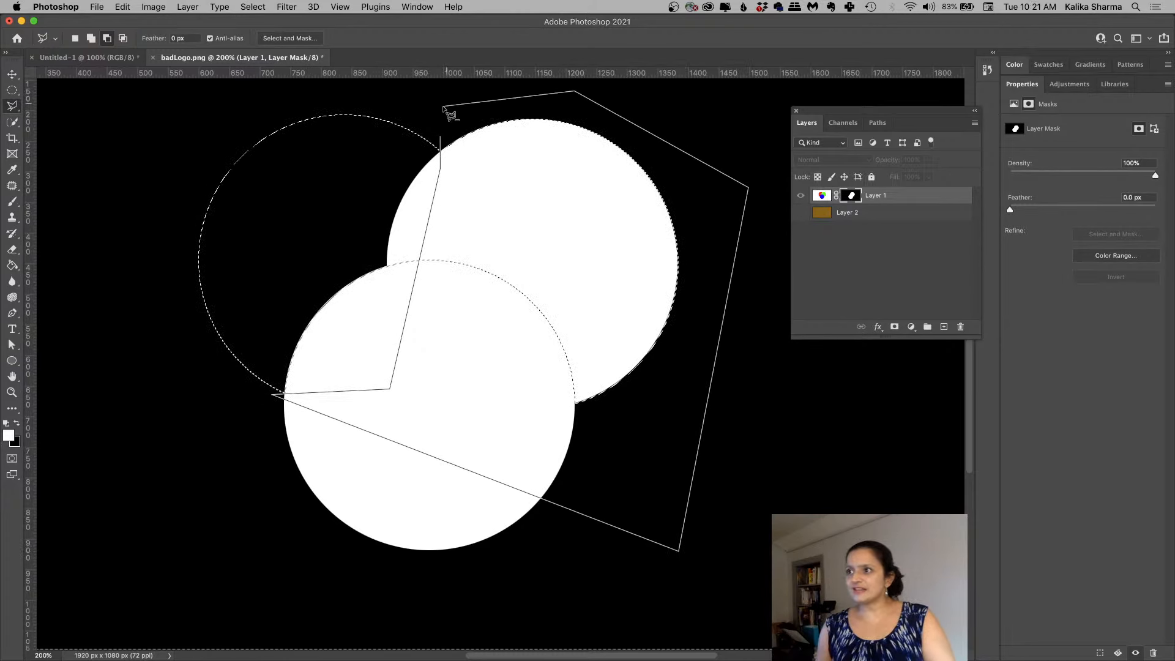
pyautogui.click(443, 143)
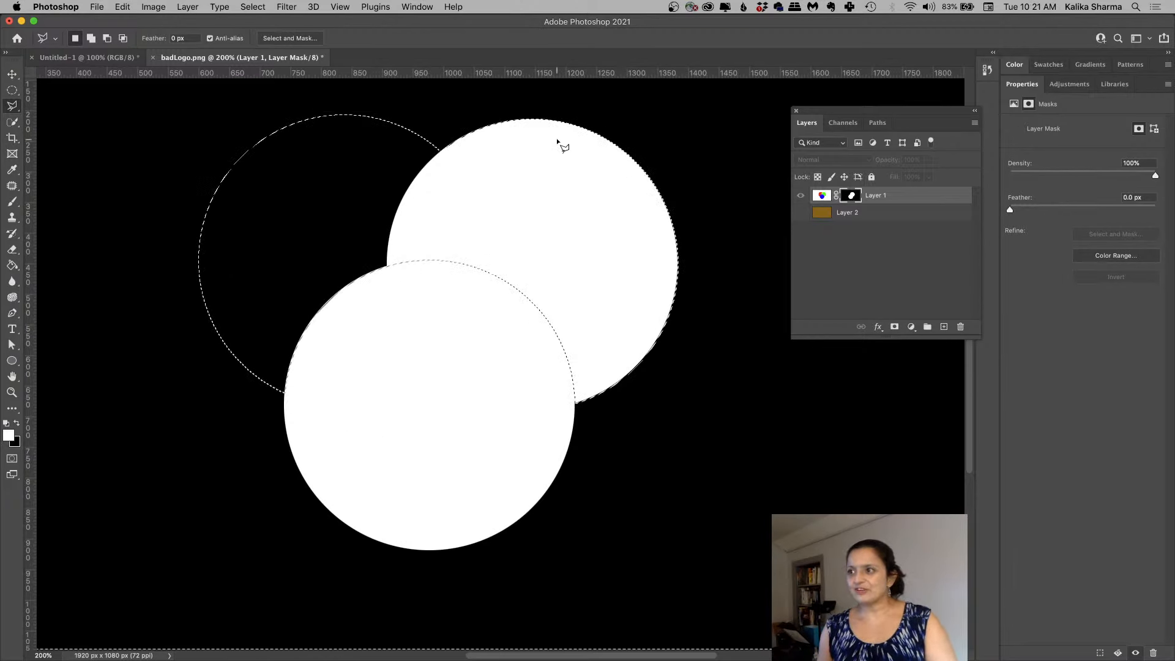
# Step: Invert the selection and subtract the green circle's area with a polygonal outline, leaving the red circle's part selected
pyautogui.click(251, 8)
pyautogui.click(262, 57)
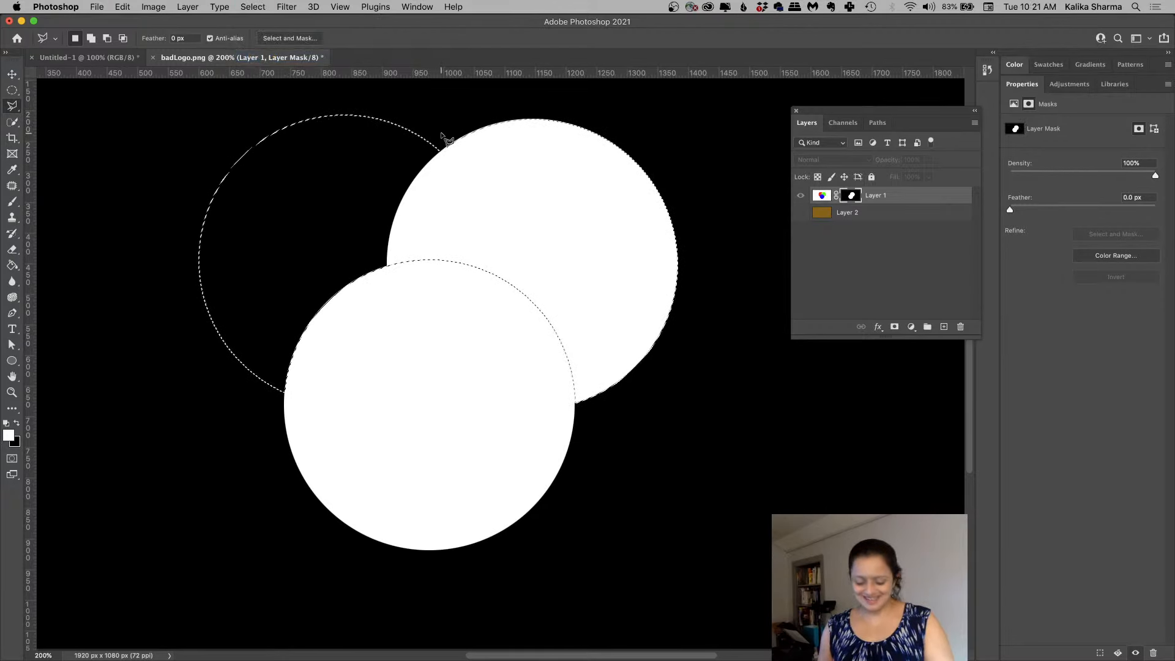
pyautogui.press('alt')
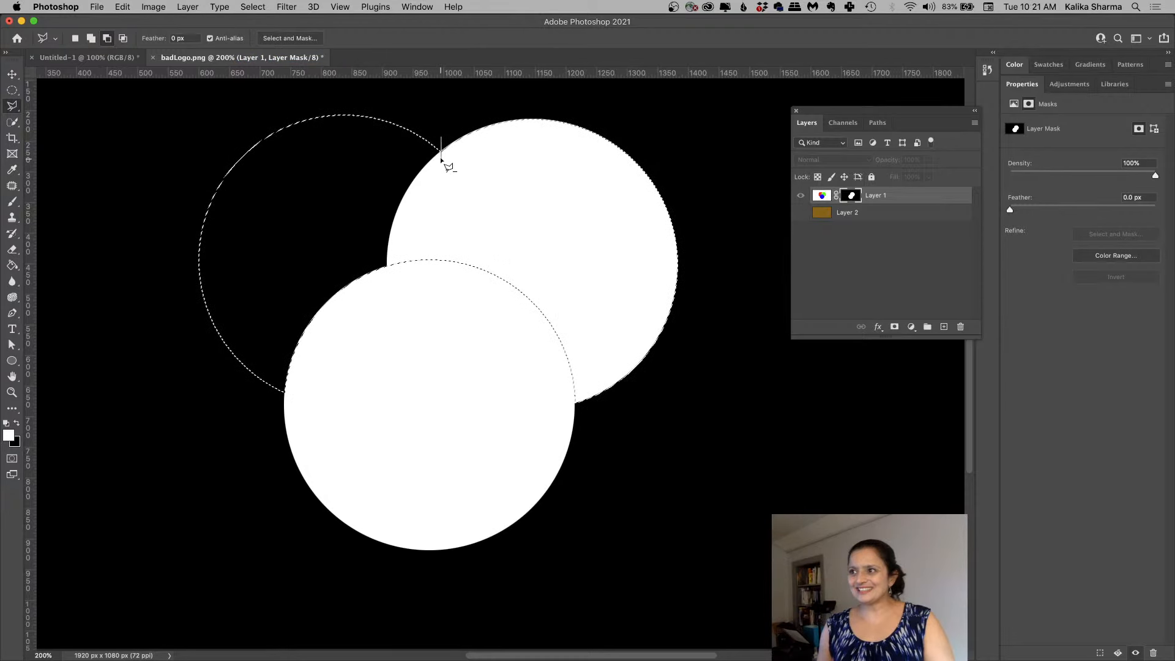
pyautogui.click(442, 158)
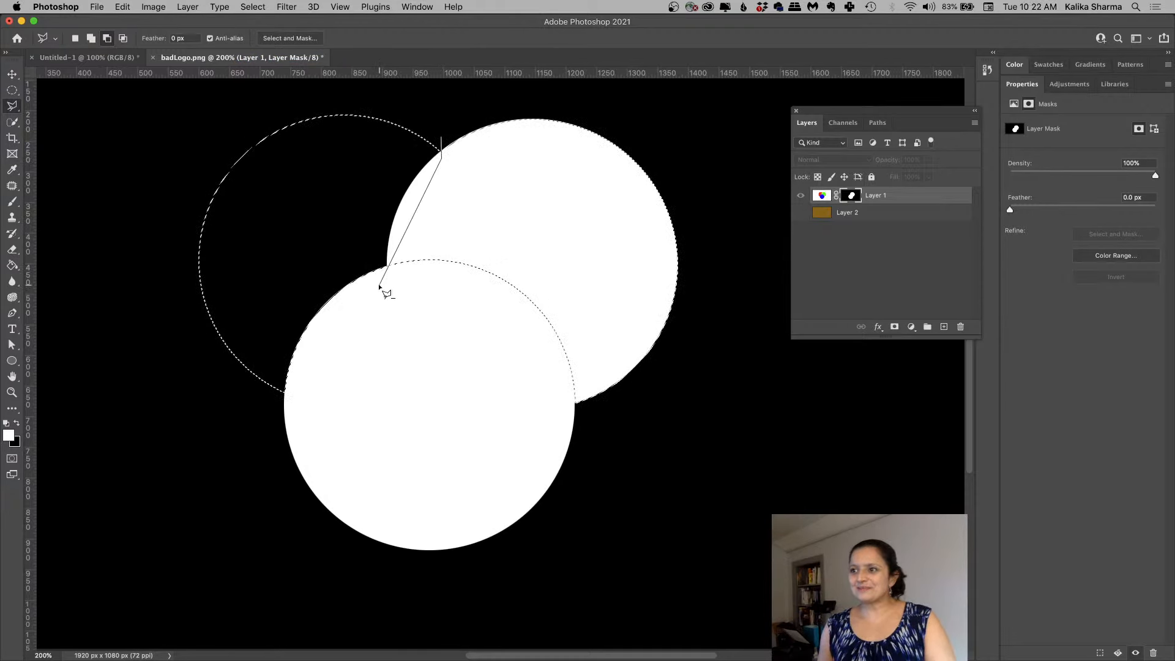
pyautogui.click(379, 283)
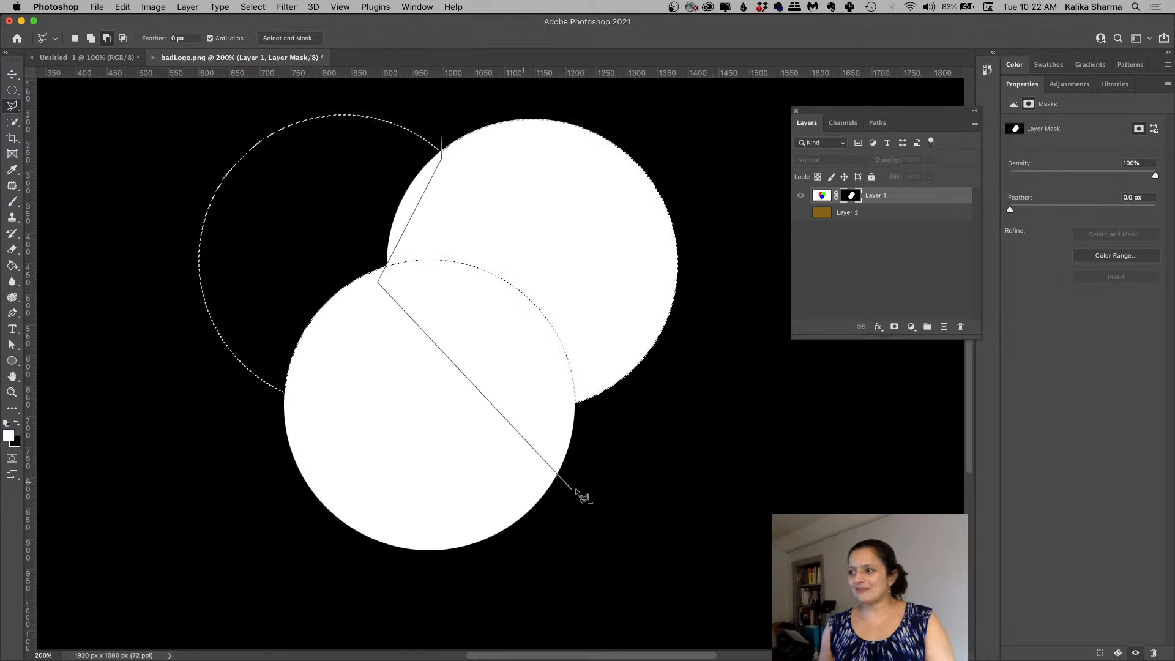
pyautogui.click(623, 433)
pyautogui.click(748, 275)
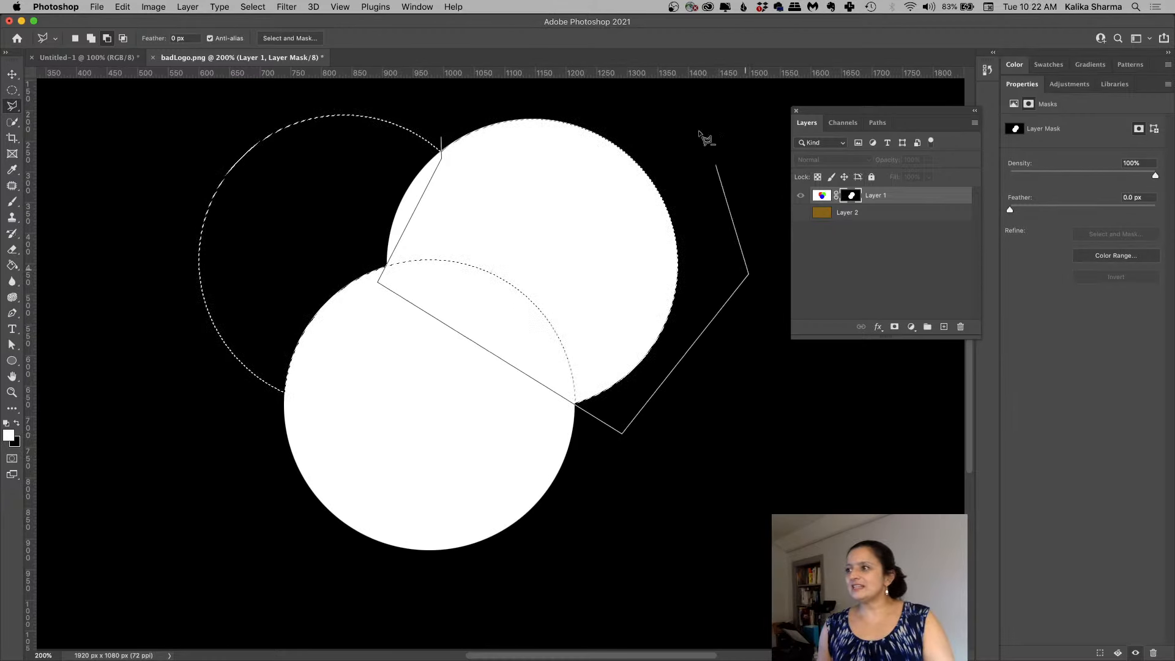
pyautogui.click(613, 103)
pyautogui.click(443, 98)
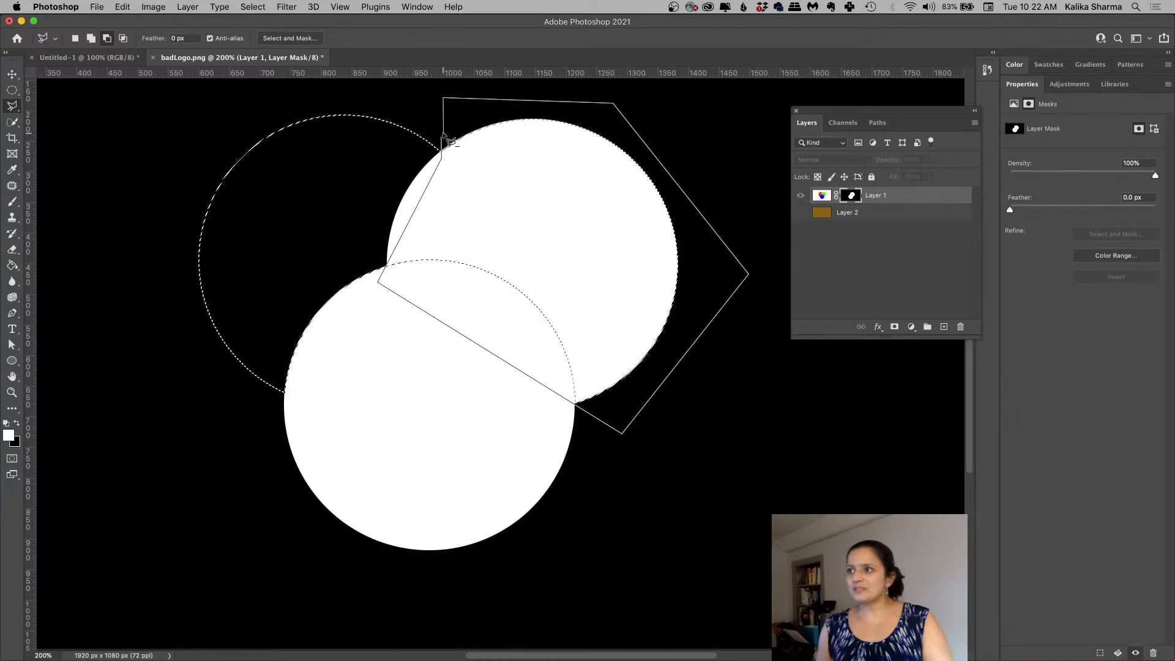
pyautogui.keyDown('alt'); pyautogui.click(444, 136); pyautogui.keyUp('alt')
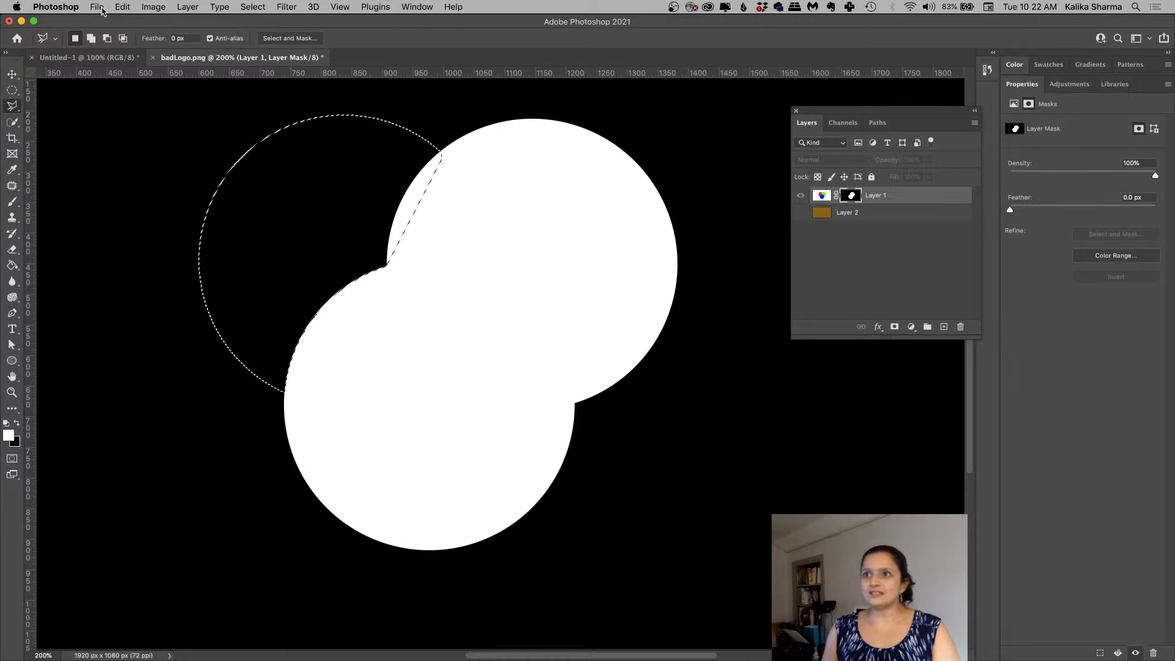
# Step: Fill the selected red circle area of Layer 1's mask with white and deselect
pyautogui.click(132, 8)
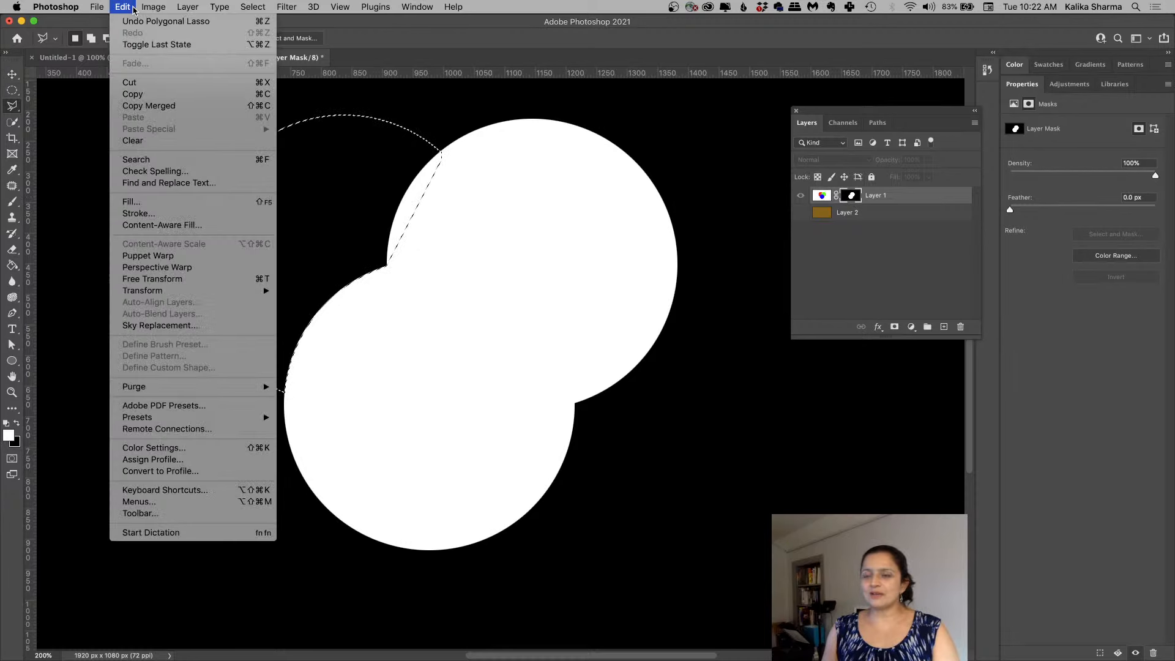
pyautogui.click(132, 202)
pyautogui.click(266, 237)
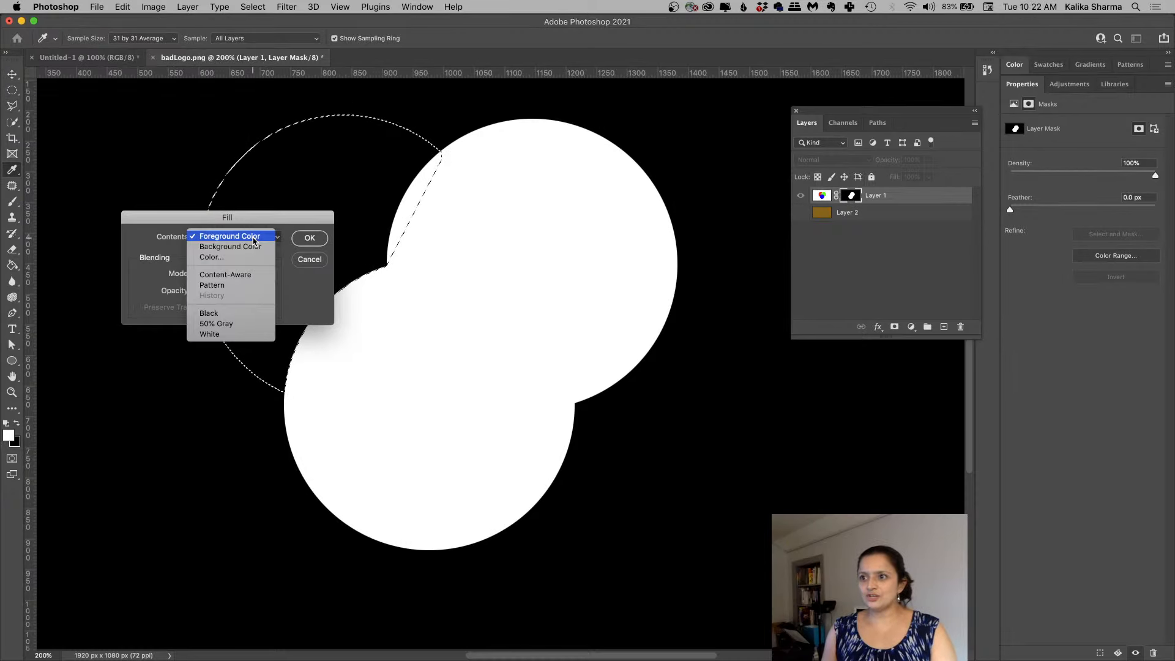
pyautogui.click(209, 333)
pyautogui.click(309, 237)
pyautogui.press('l')
pyautogui.click(253, 7)
pyautogui.click(260, 32)
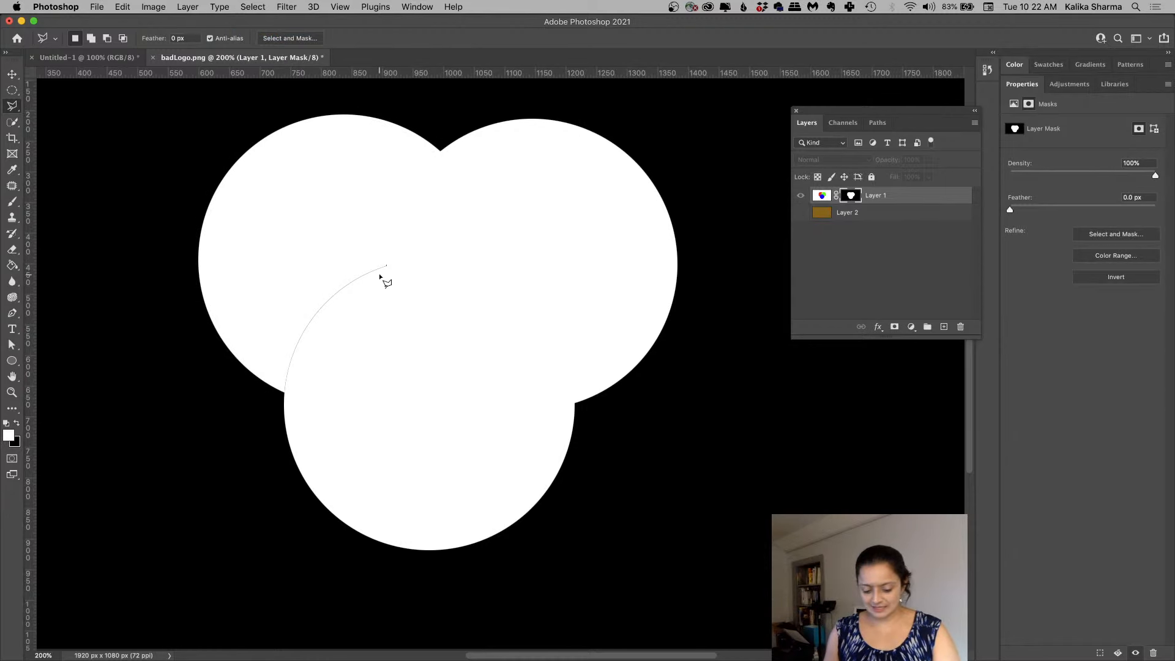
# Step: Paint out the thin curved seam between the red and blue circle areas in the mask with a white 23 px hard round brush
pyautogui.press('b')
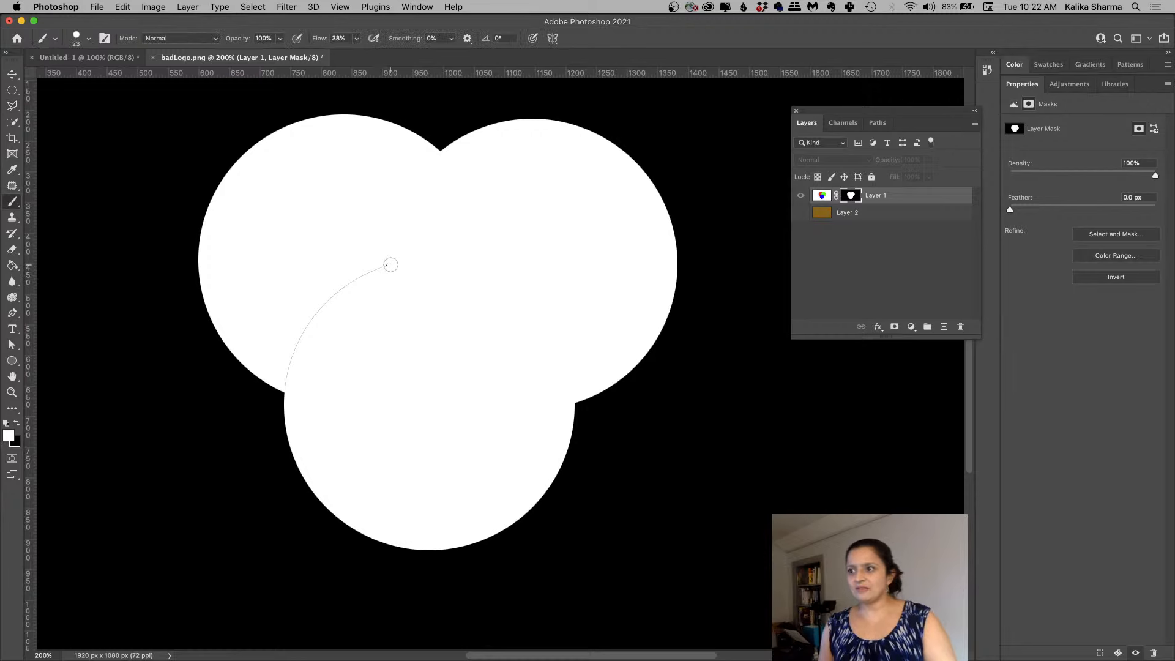
pyautogui.click(90, 41)
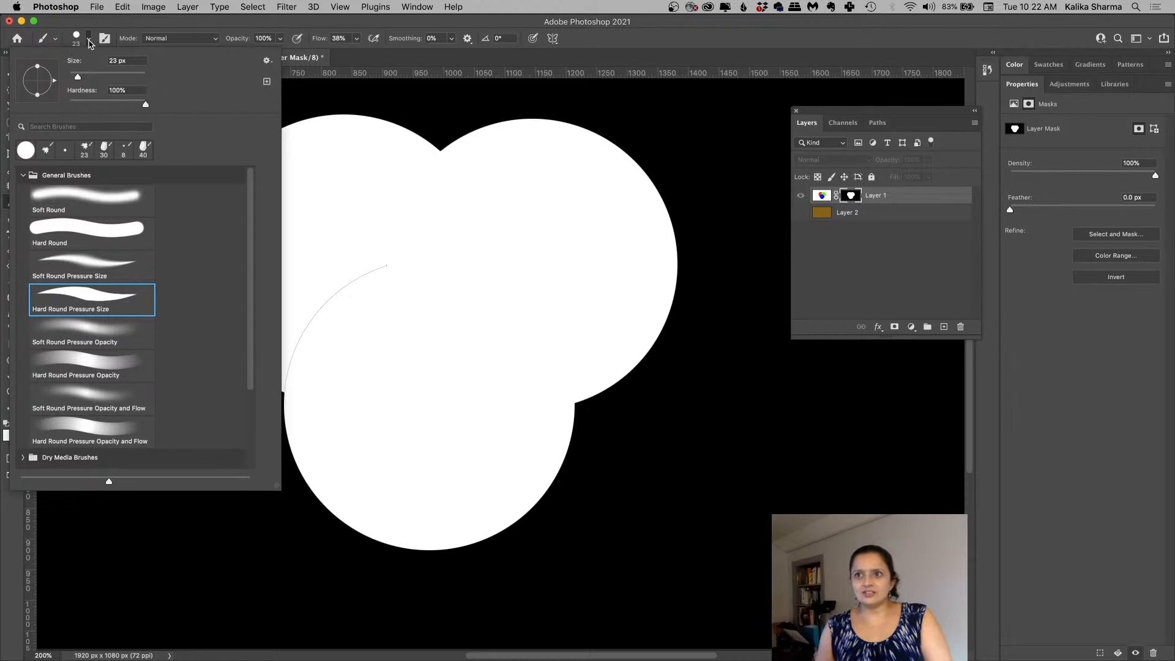
pyautogui.click(89, 42)
pyautogui.moveTo(404, 264)
pyautogui.mouseDown()
pyautogui.moveTo(333, 296)
pyautogui.moveTo(295, 352)
pyautogui.mouseUp()
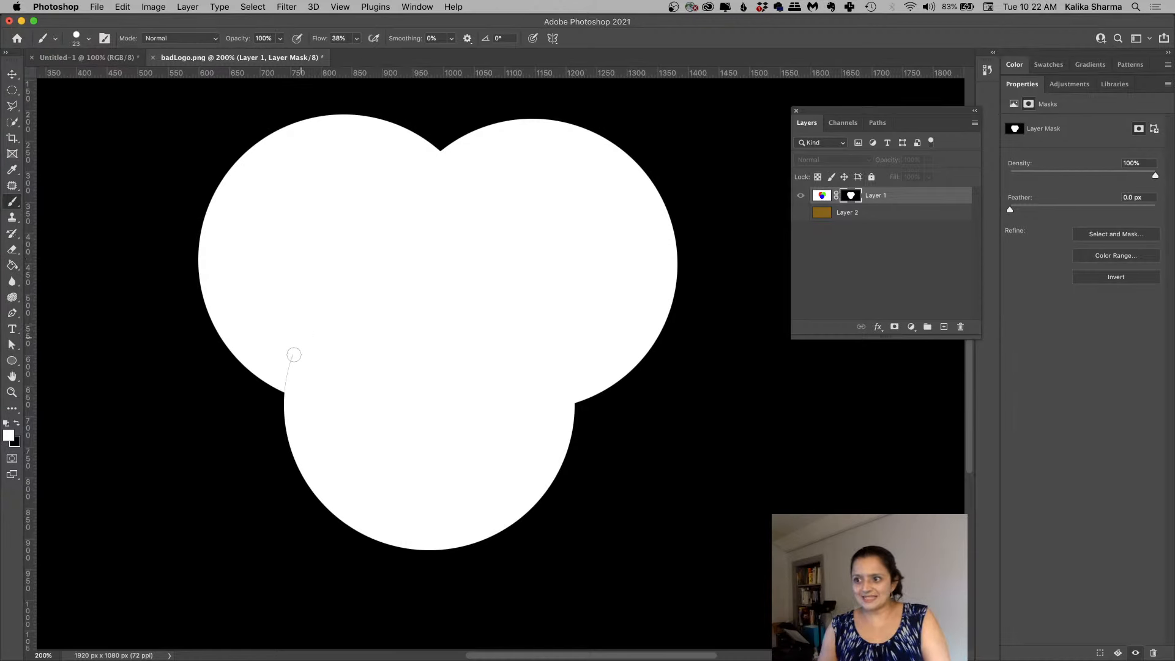
pyautogui.scroll(3, 285, 369)
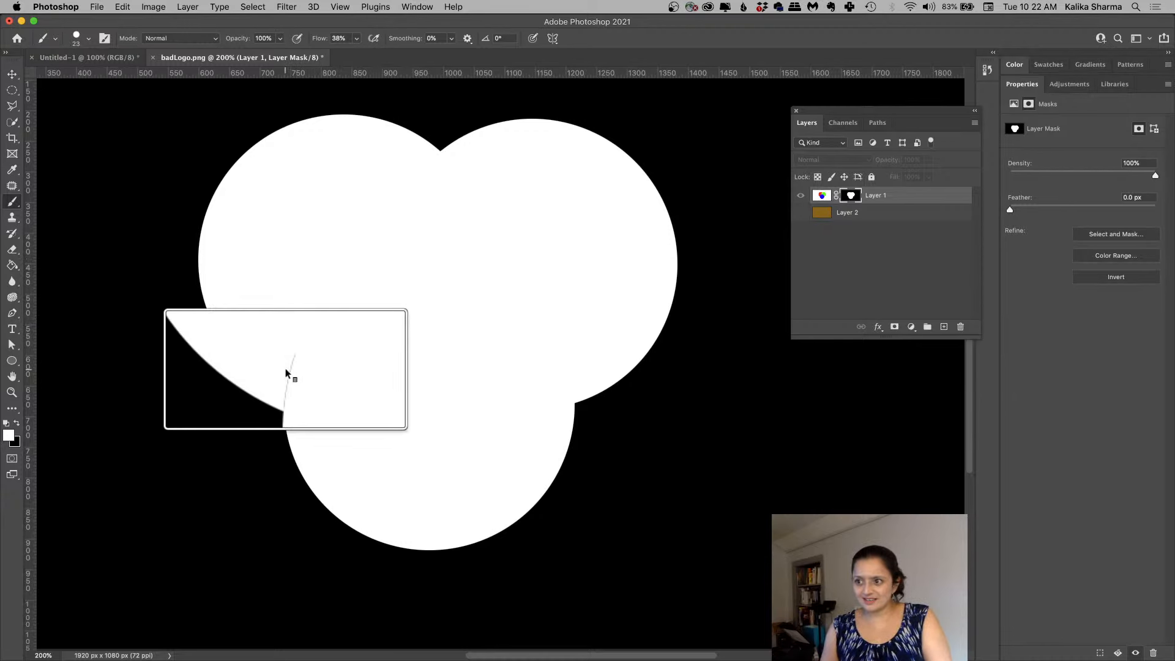
pyautogui.scroll(-3, 285, 370)
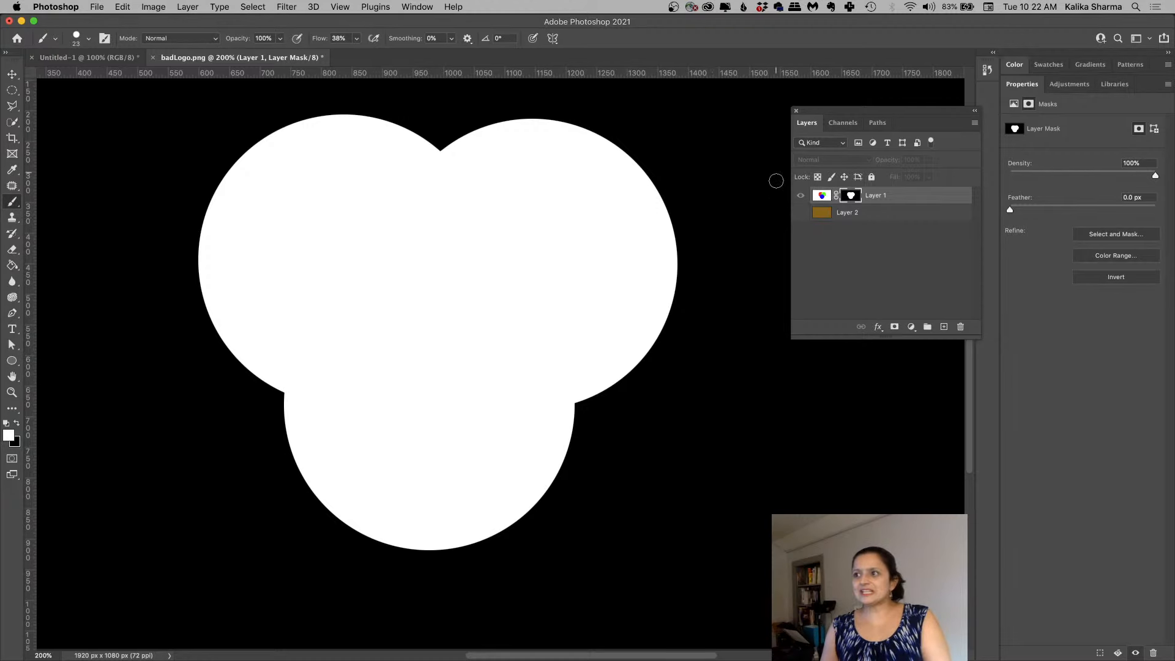
# Step: Return to the color image of Layer 1, show Layer 2 behind it, and load Layer 1's mask as a selection
pyautogui.click(820, 195)
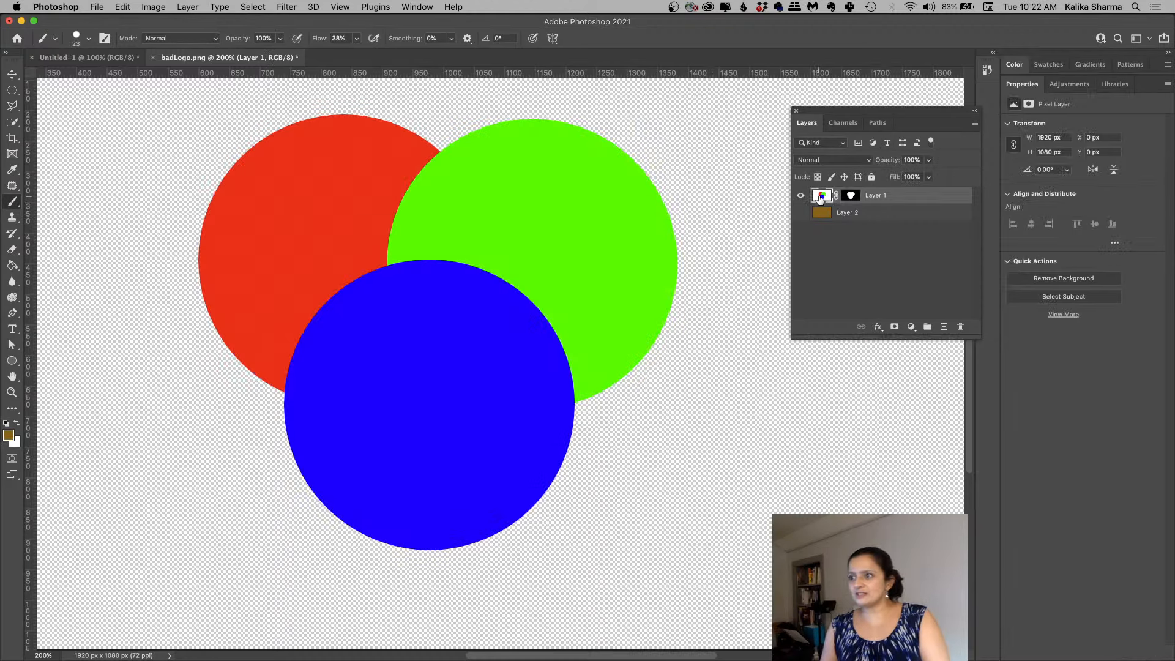
pyautogui.click(801, 213)
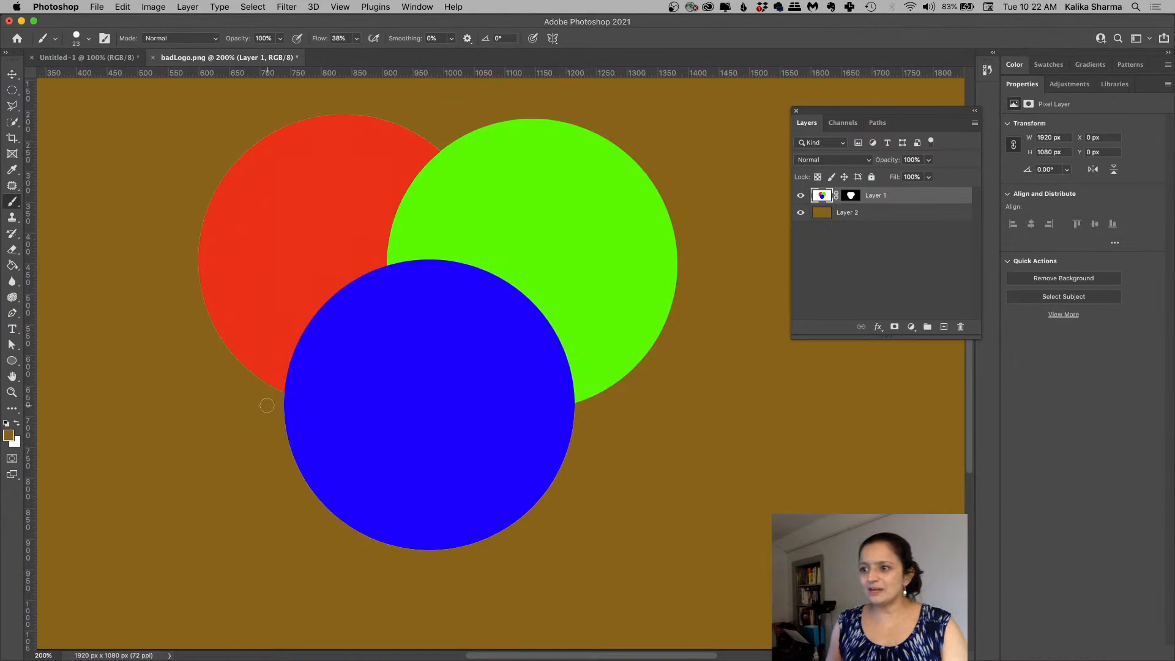
pyautogui.press('z')
pyautogui.click(282, 389)
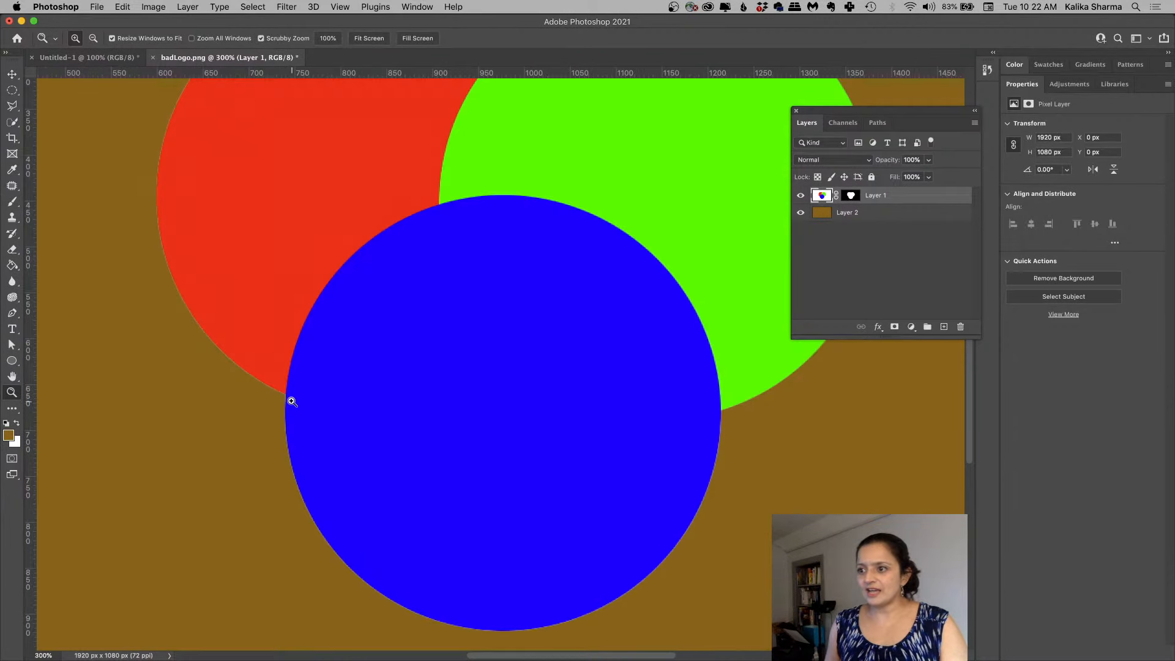
pyautogui.click(851, 196)
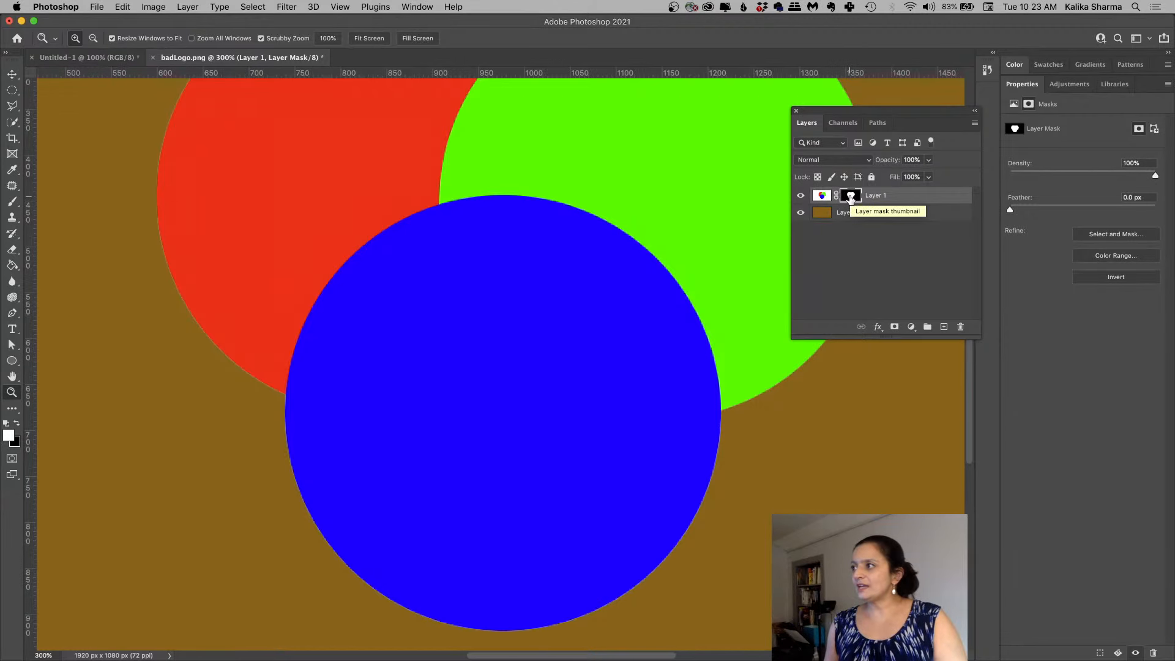
pyautogui.keyDown('super'); pyautogui.click(851, 197); pyautogui.keyUp('super')
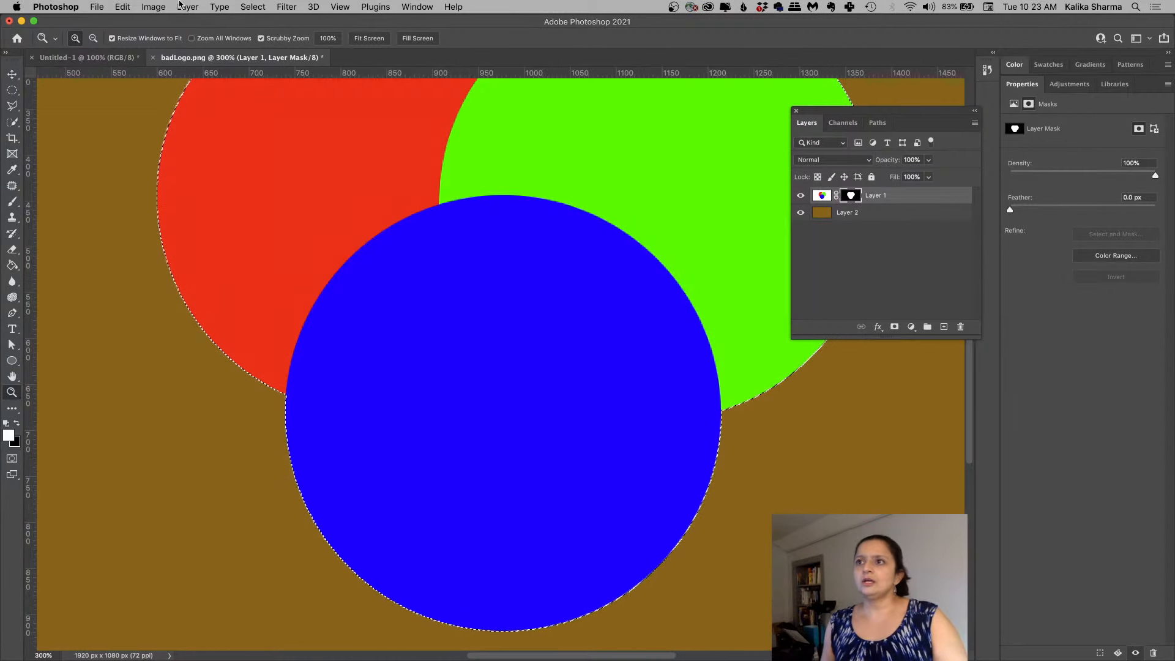
# Step: Try contracting the selection by 1 pixel, examine the edge where the red and blue circles meet, and undo the contraction
pyautogui.click(243, 6)
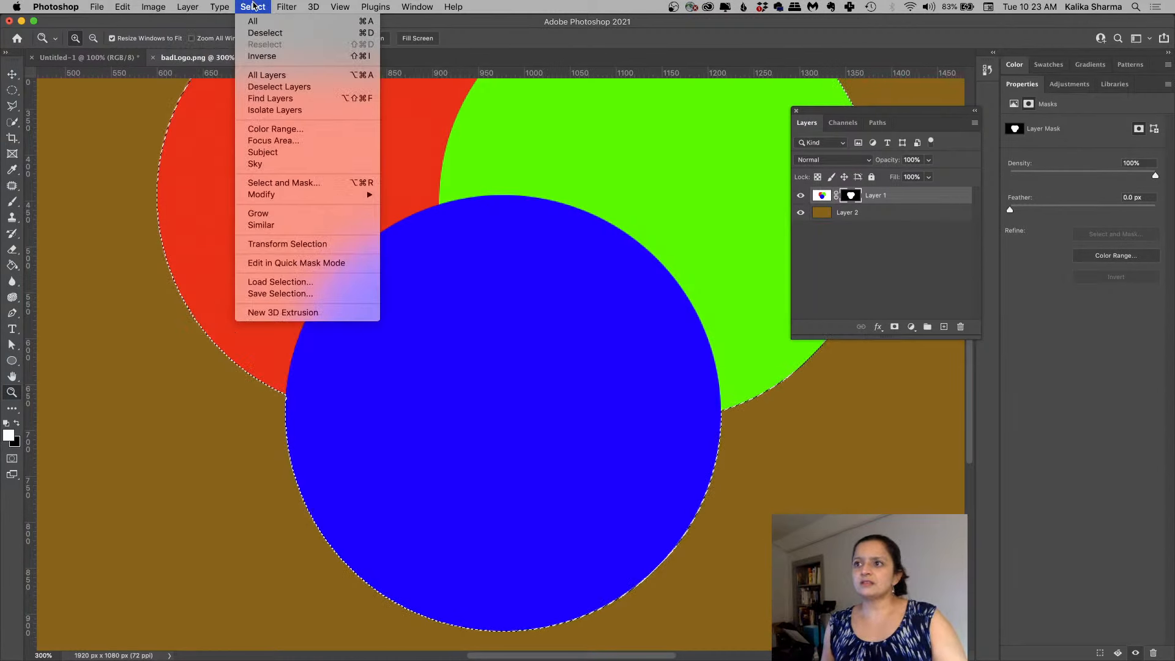
pyautogui.moveTo(268, 196)
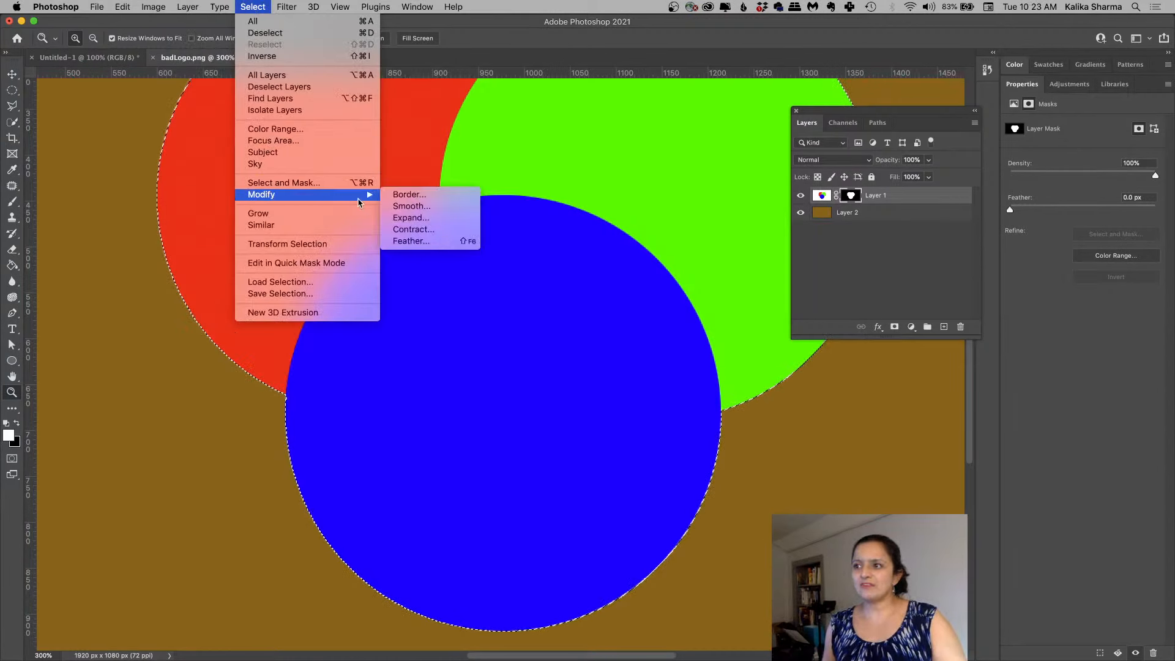
pyautogui.click(399, 230)
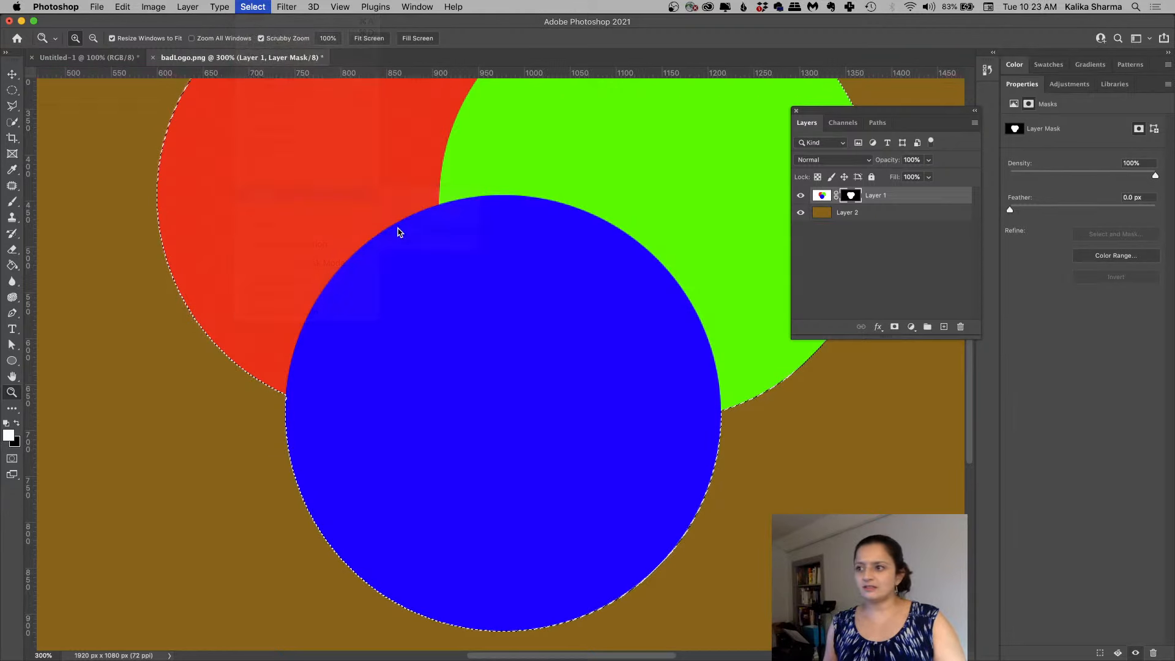
pyautogui.write('1')
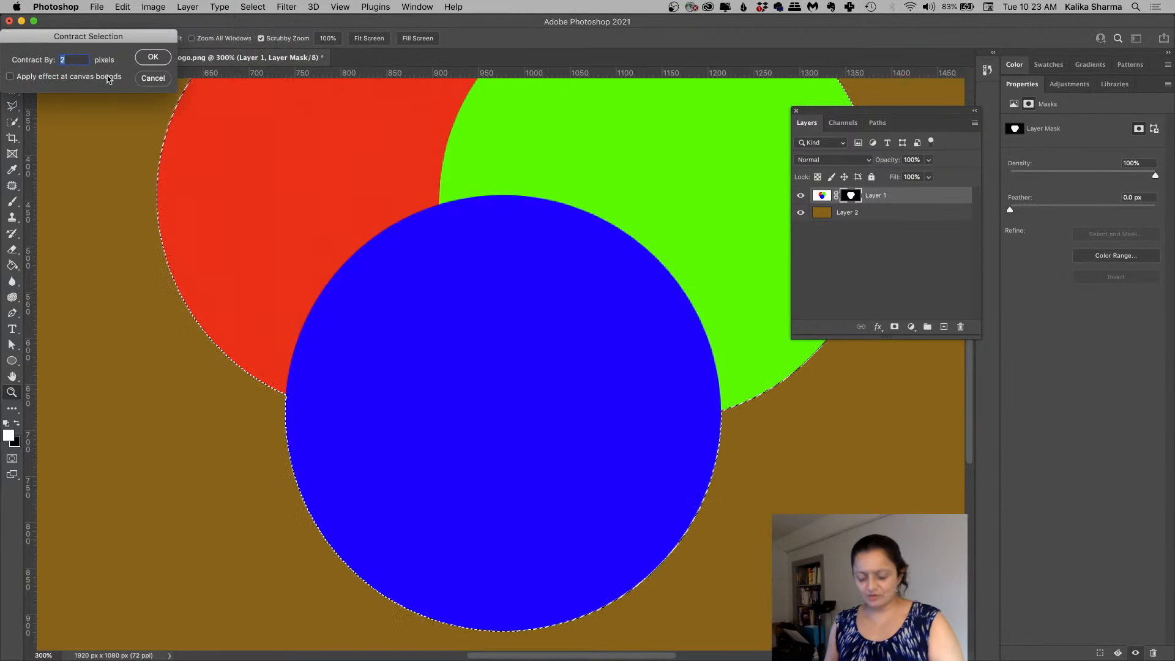
pyautogui.click(153, 57)
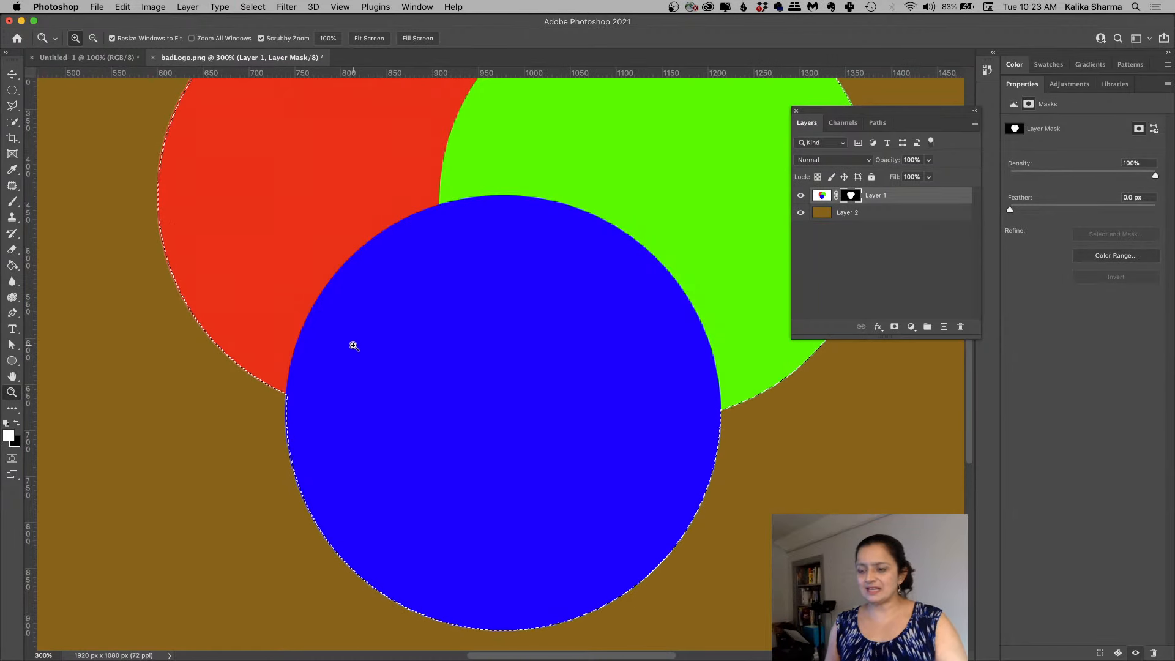
pyautogui.click(294, 388)
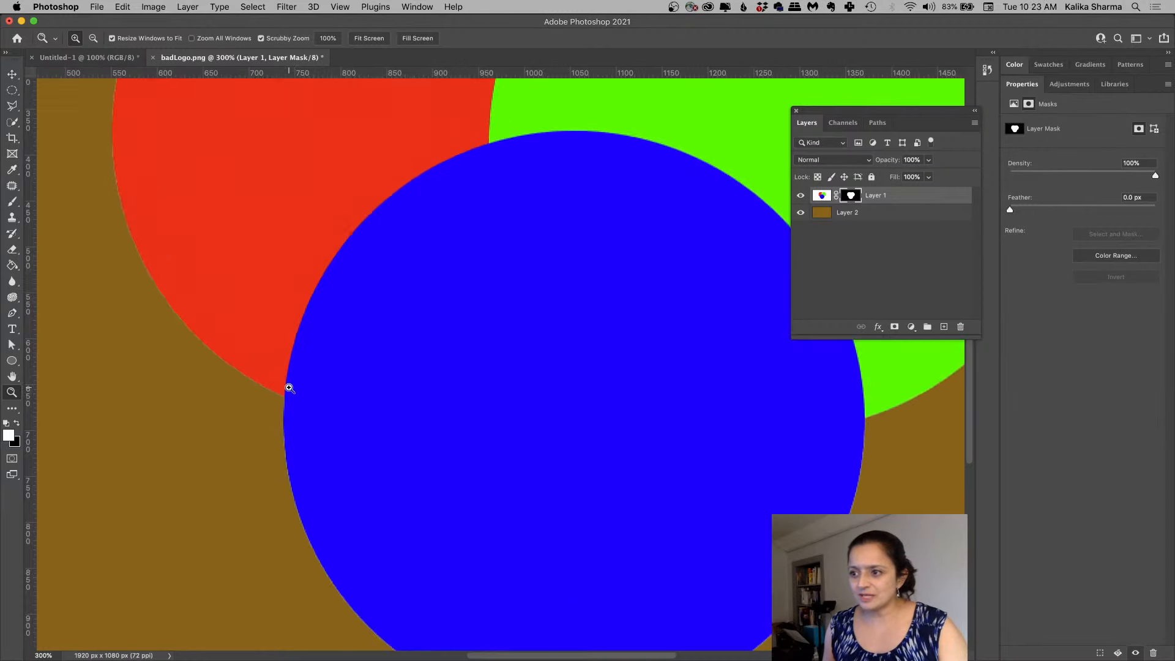
pyautogui.click(287, 395)
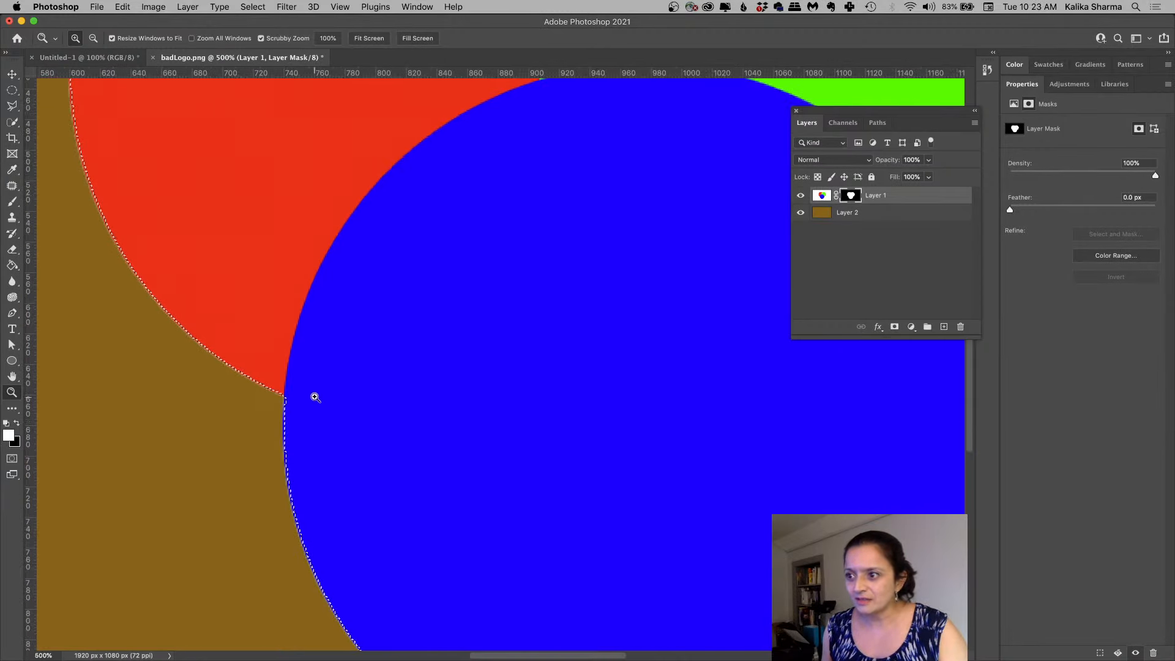
pyautogui.click(286, 393)
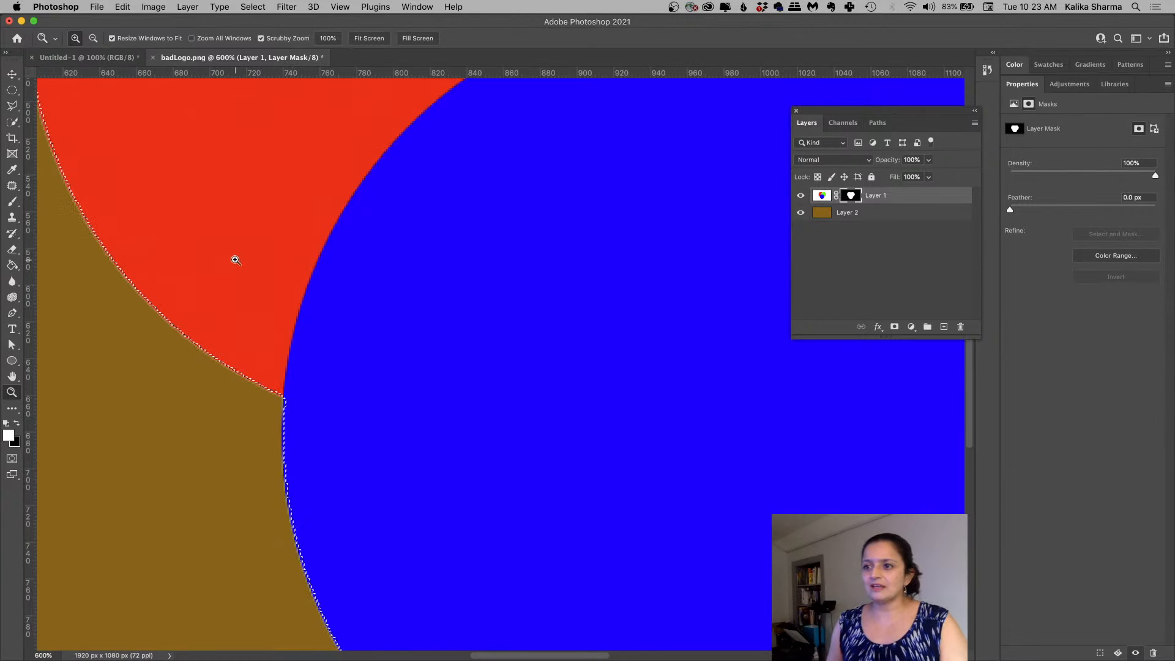
pyautogui.click(123, 6)
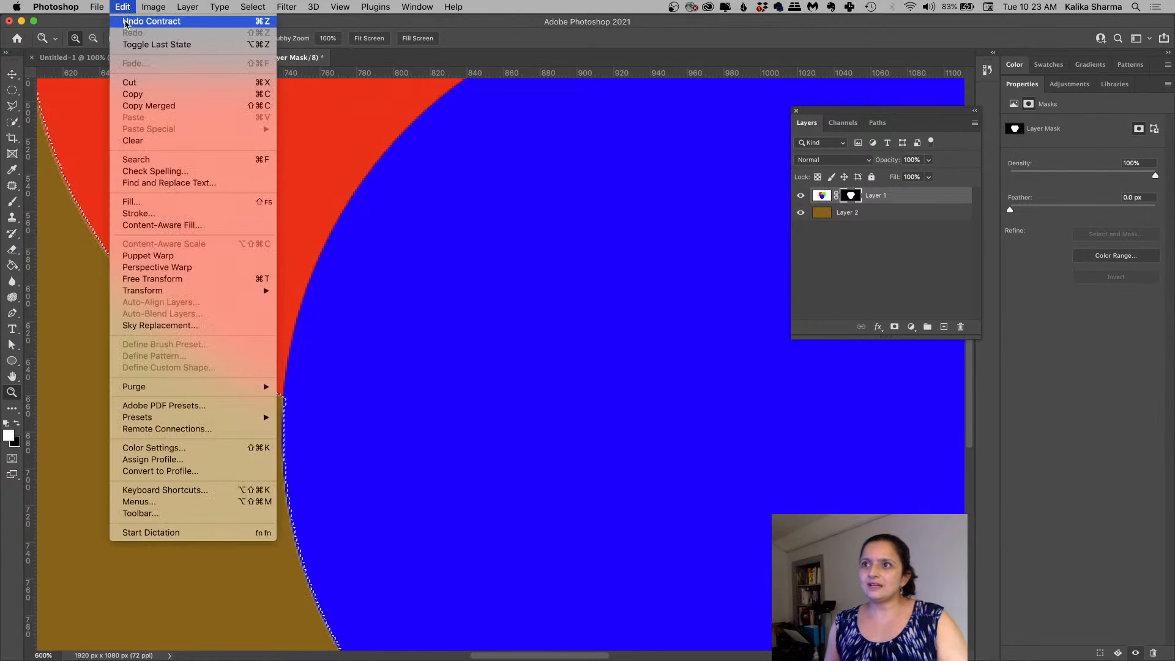
pyautogui.click(127, 24)
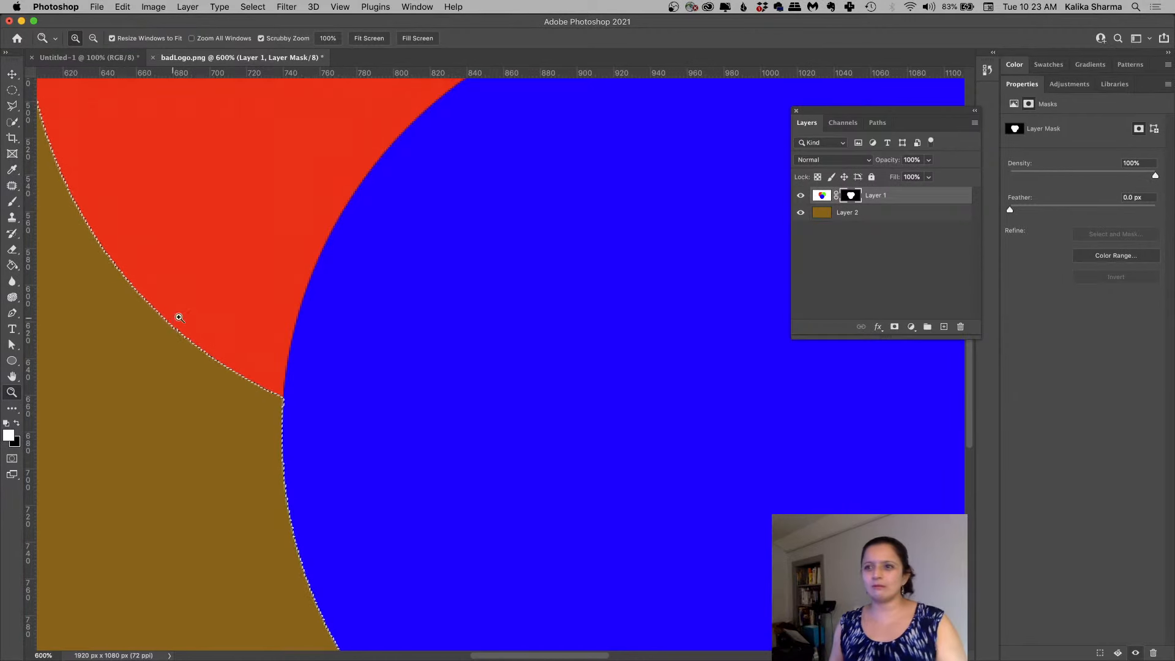
# Step: Invert the selection to cover the background around the logo and hide its outline with the Hide Extras option
pyautogui.click(256, 7)
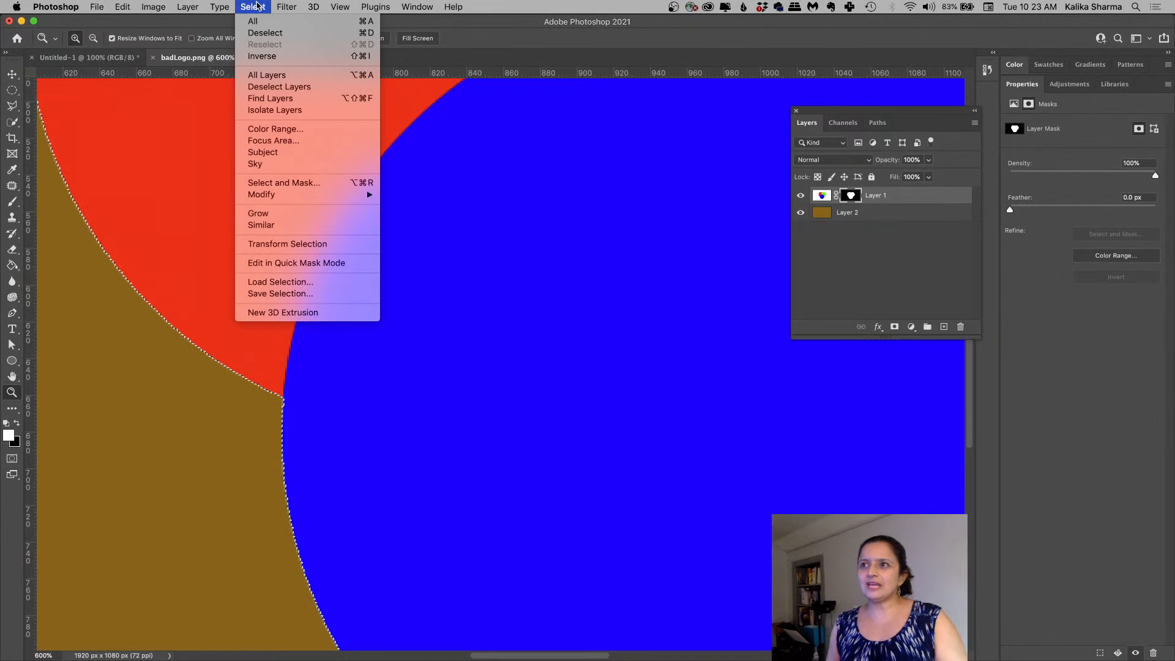
pyautogui.click(262, 56)
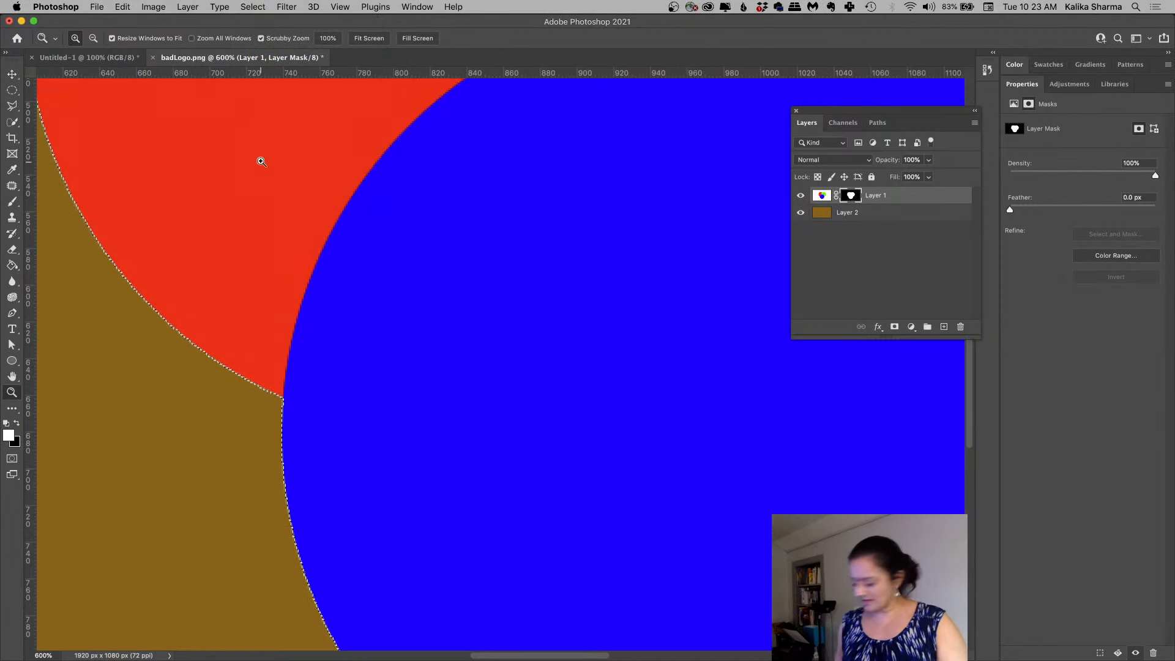
pyautogui.press('super+minus')
pyautogui.press('super+minus')
pyautogui.press('super+minus')
pyautogui.press('super+minus')
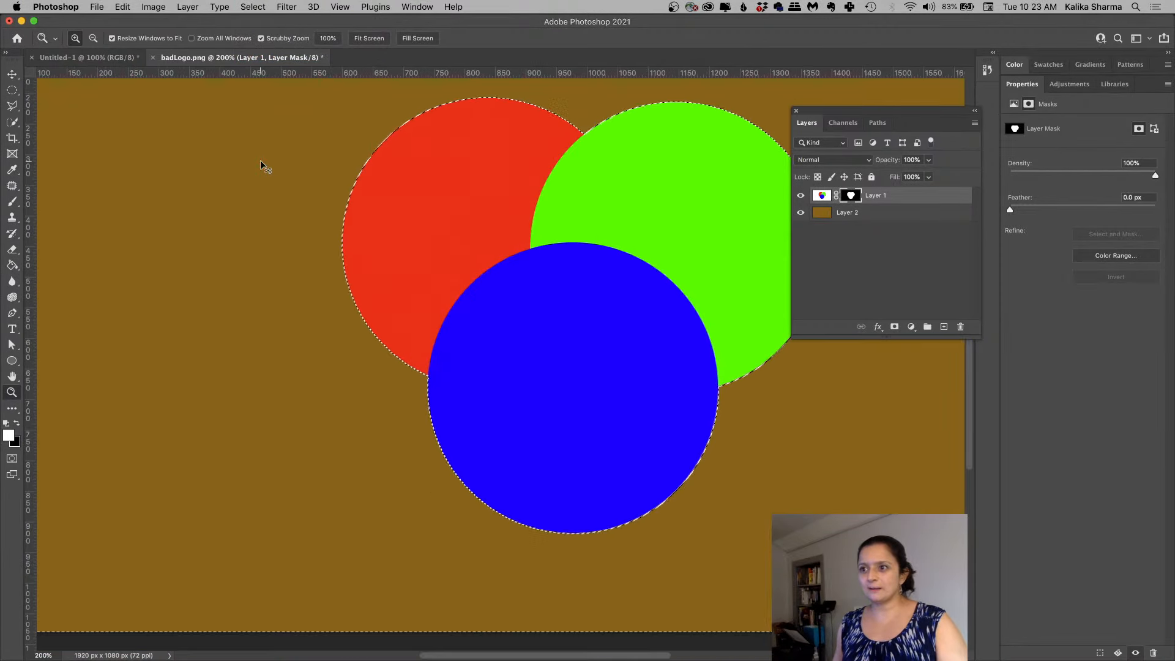
pyautogui.press('super+minus')
pyautogui.press('super+plus')
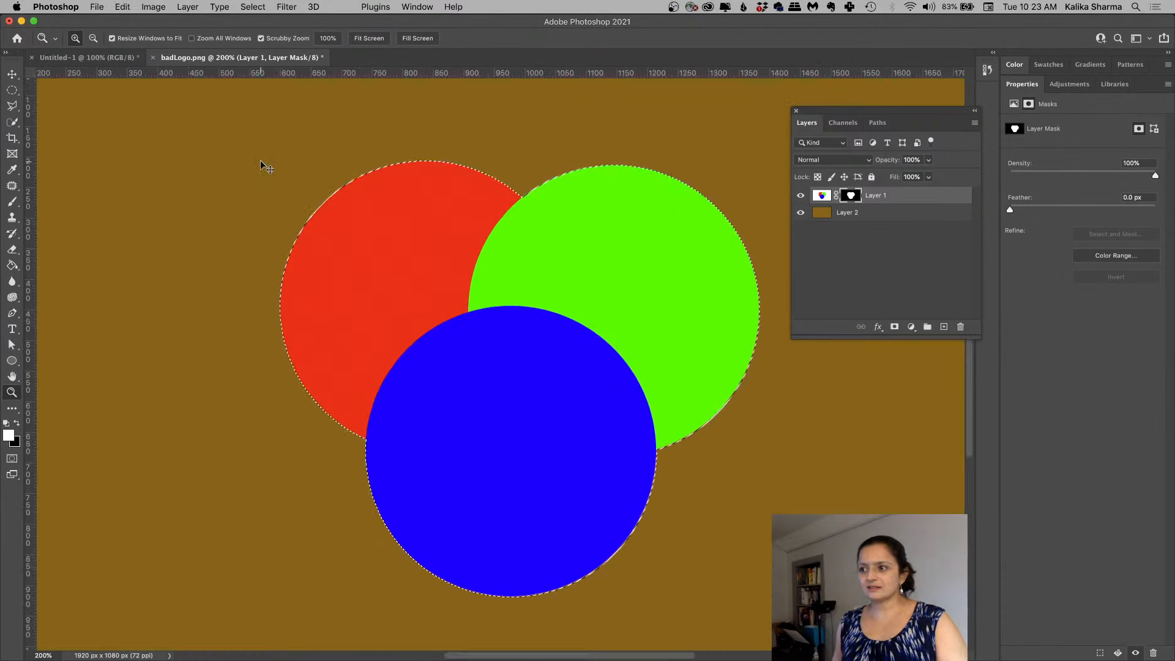
pyautogui.press('super+plus')
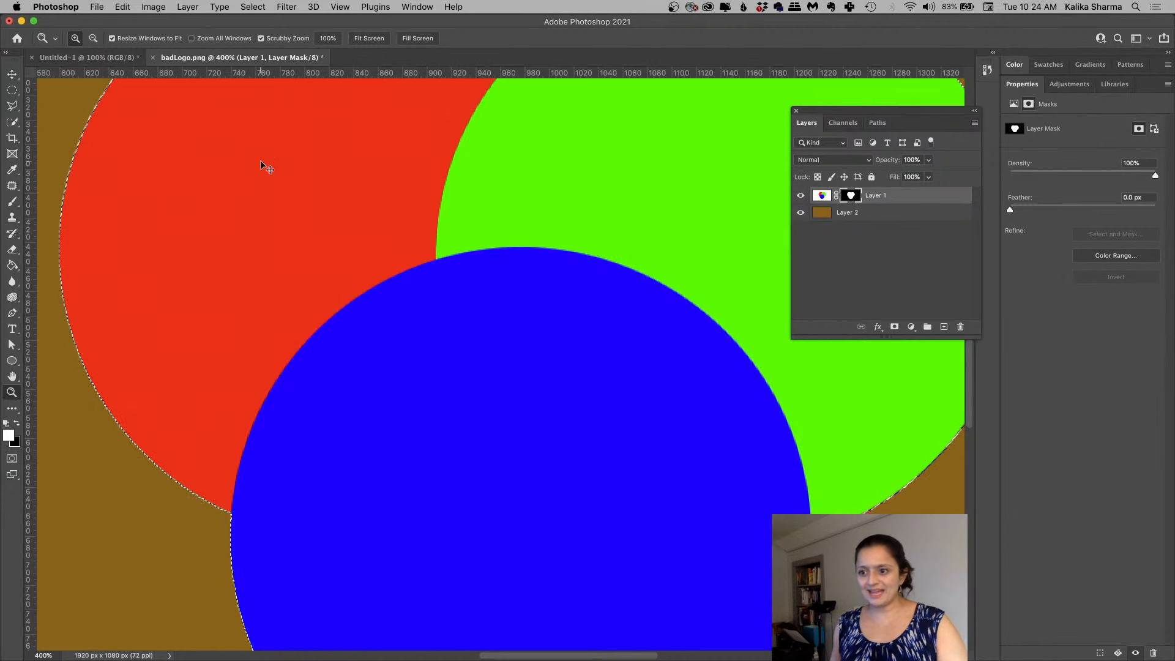
pyautogui.press('super+h')
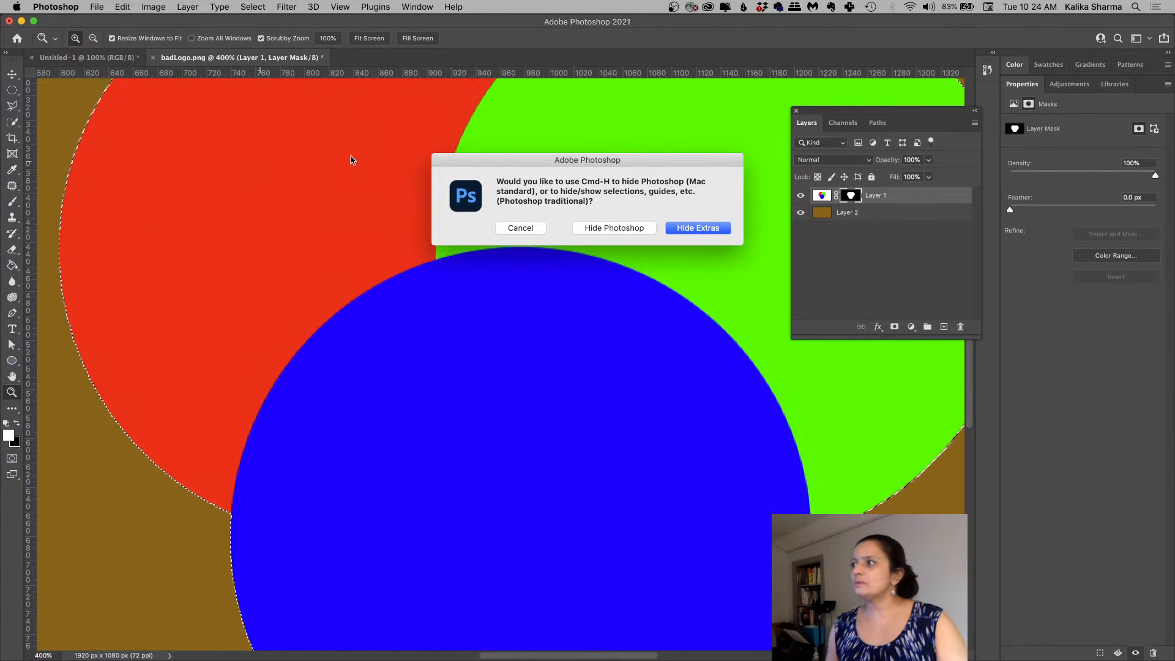
pyautogui.click(721, 229)
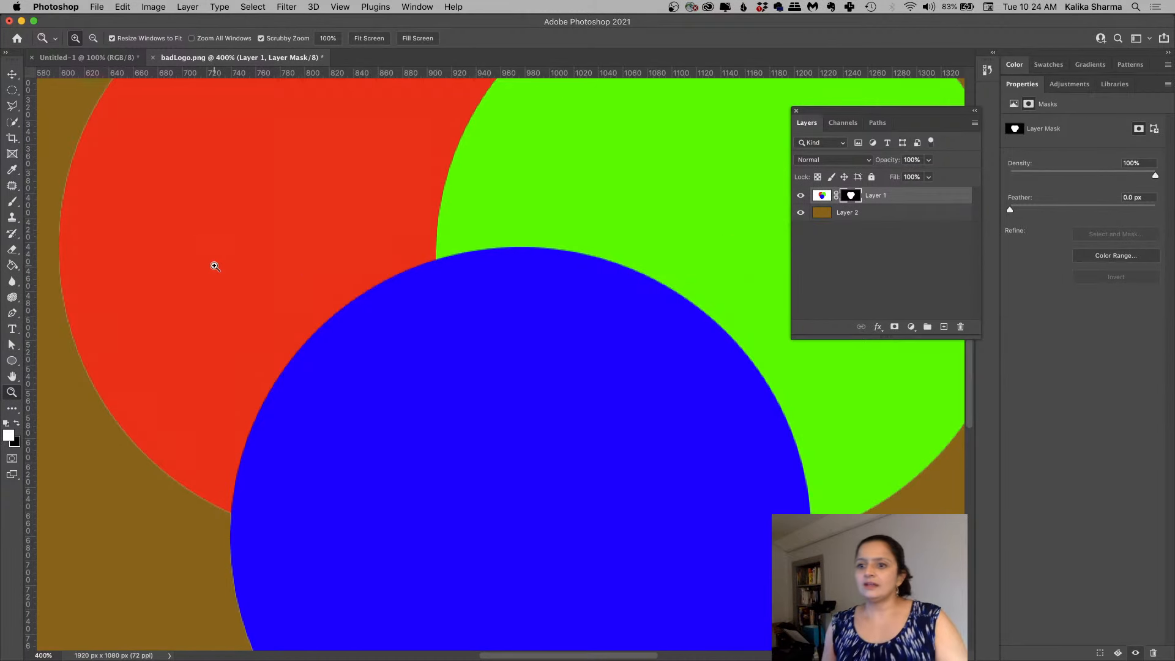
# Step: Paint Layer 1's mask black along the outer edges of the logo circles with the 23 px brush, then inspect where red and green meet
pyautogui.click(18, 425)
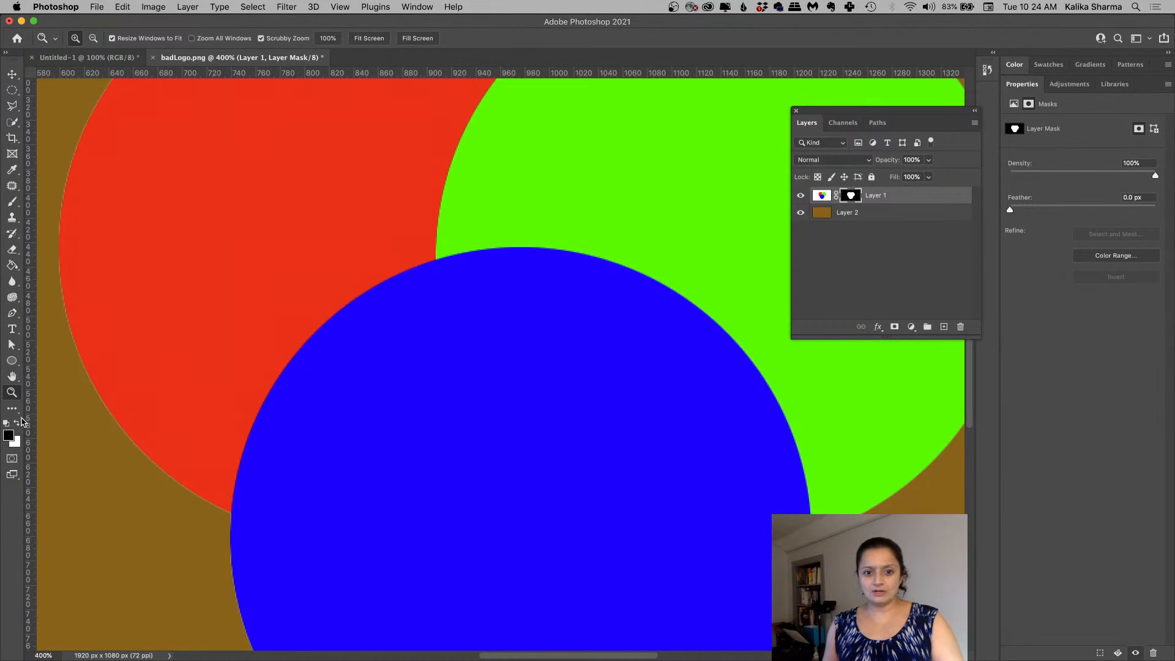
pyautogui.click(12, 202)
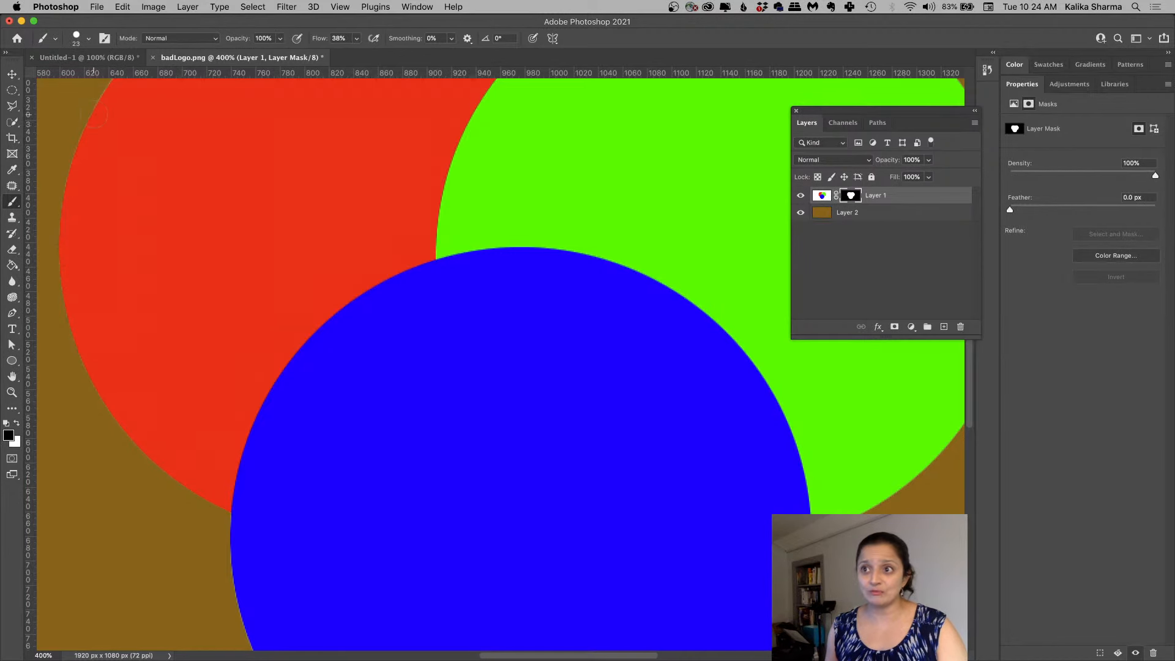
pyautogui.moveTo(178, 188); pyautogui.dragTo(240, 391)
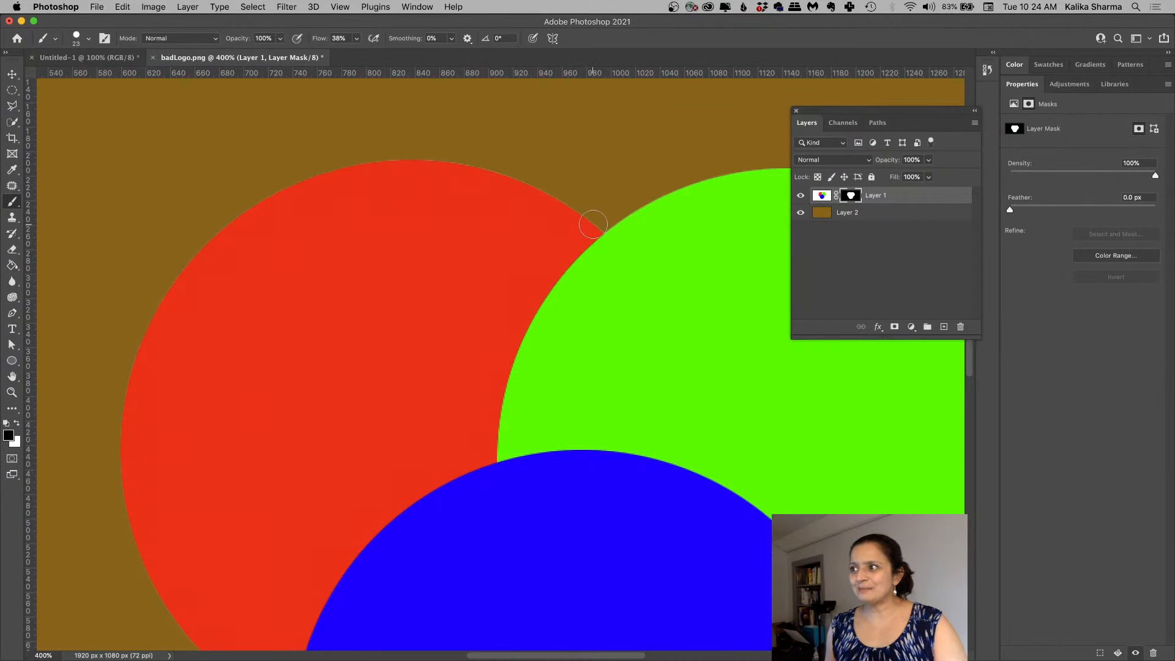
pyautogui.scroll(-10, 407, 202)
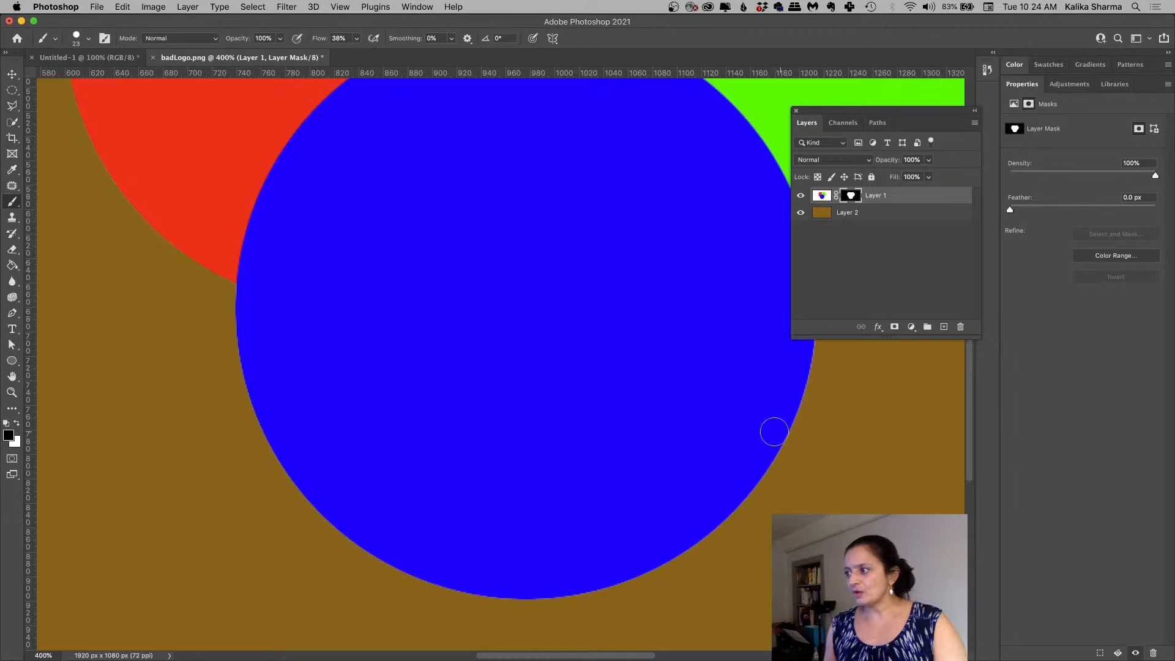
pyautogui.moveTo(665, 431)
pyautogui.mouseDown()
pyautogui.moveTo(571, 482)
pyautogui.moveTo(411, 535)
pyautogui.mouseUp()
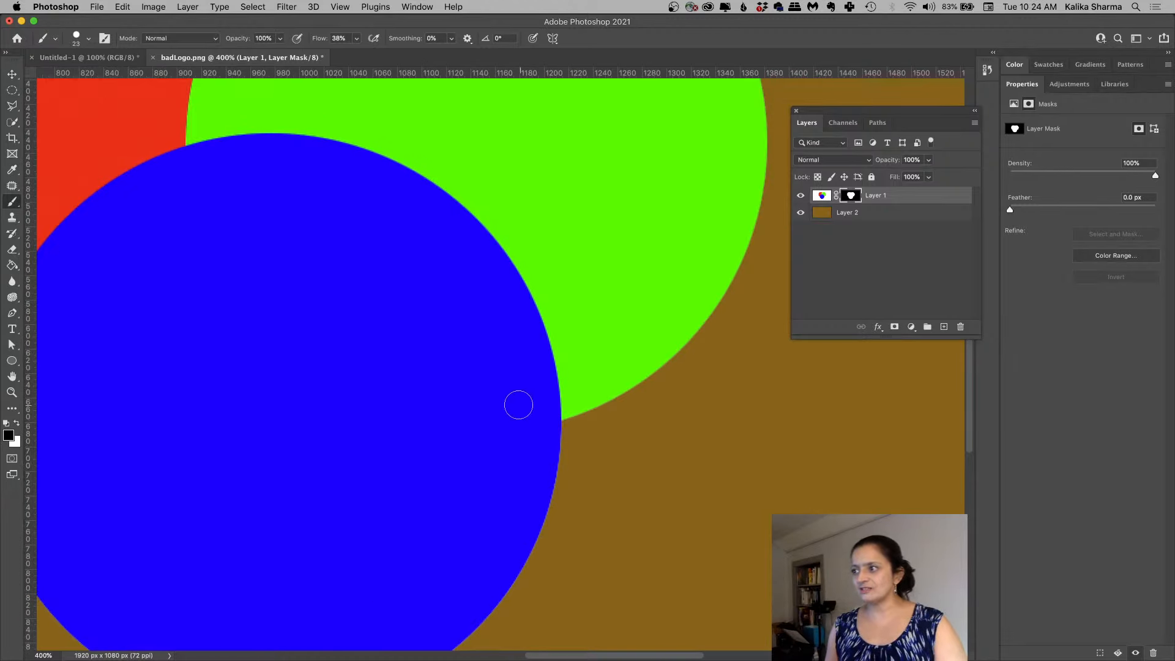
pyautogui.press('super+minus')
pyautogui.press('super+minus')
pyautogui.press('super+minus')
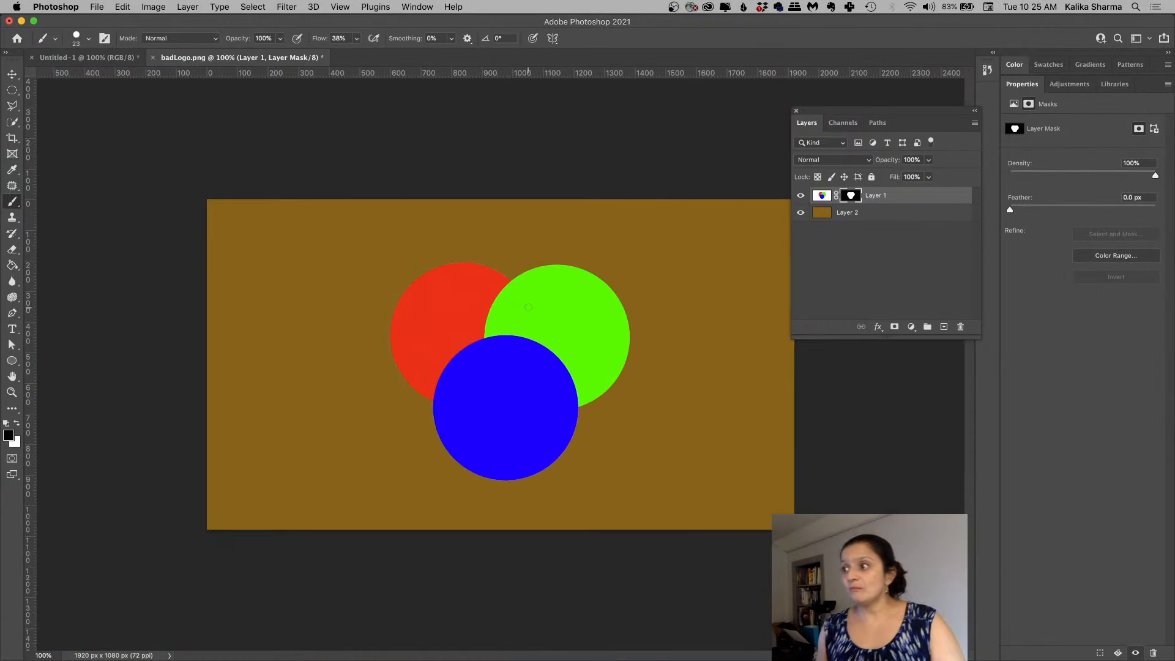
pyautogui.press('z')
pyautogui.click(503, 270)
pyautogui.click(503, 273)
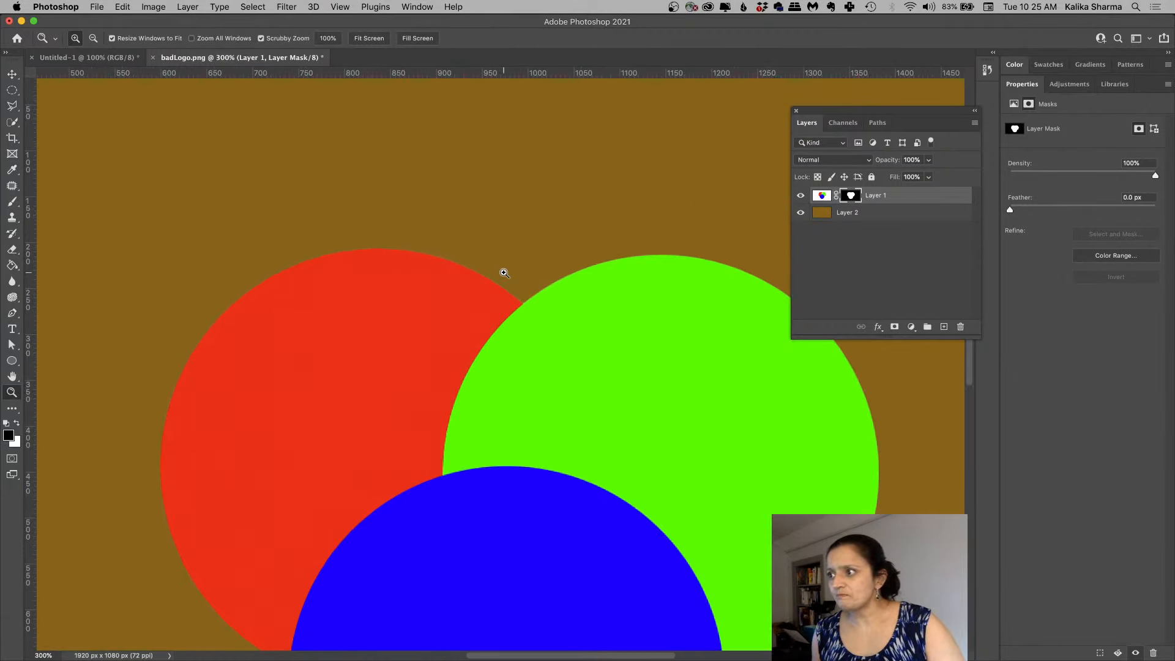
pyautogui.press('b')
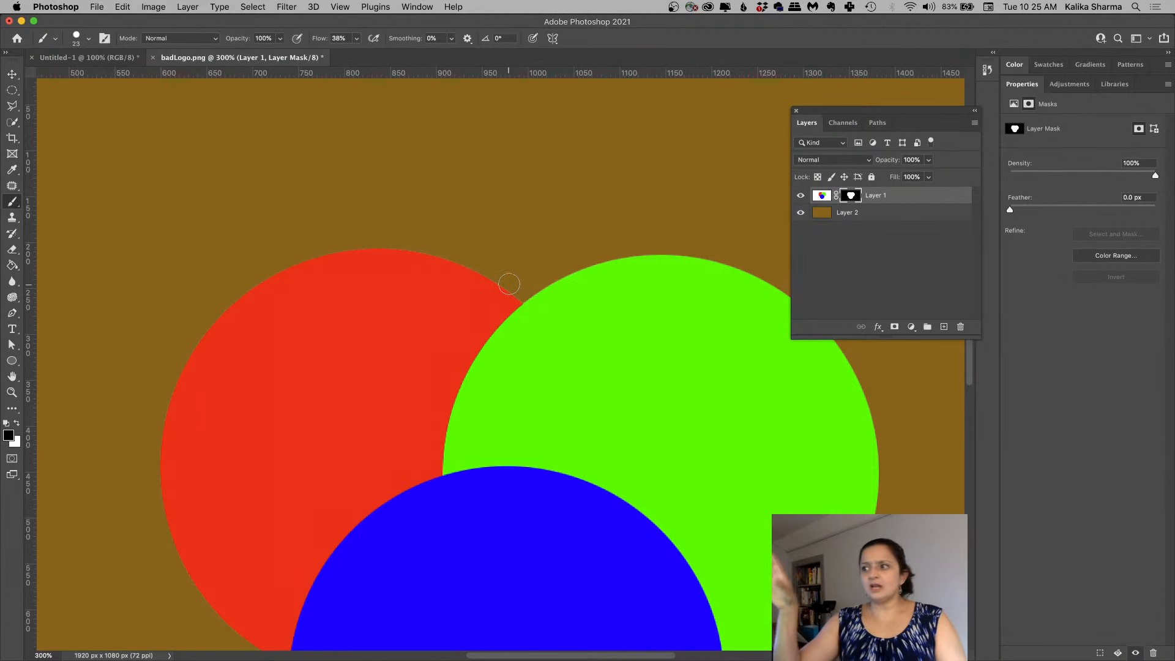
# Step: Make Layer 1's image active, load its mask as a selection, invert it, and examine the red circle's outer edge
pyautogui.click(820, 196)
pyautogui.click(853, 197)
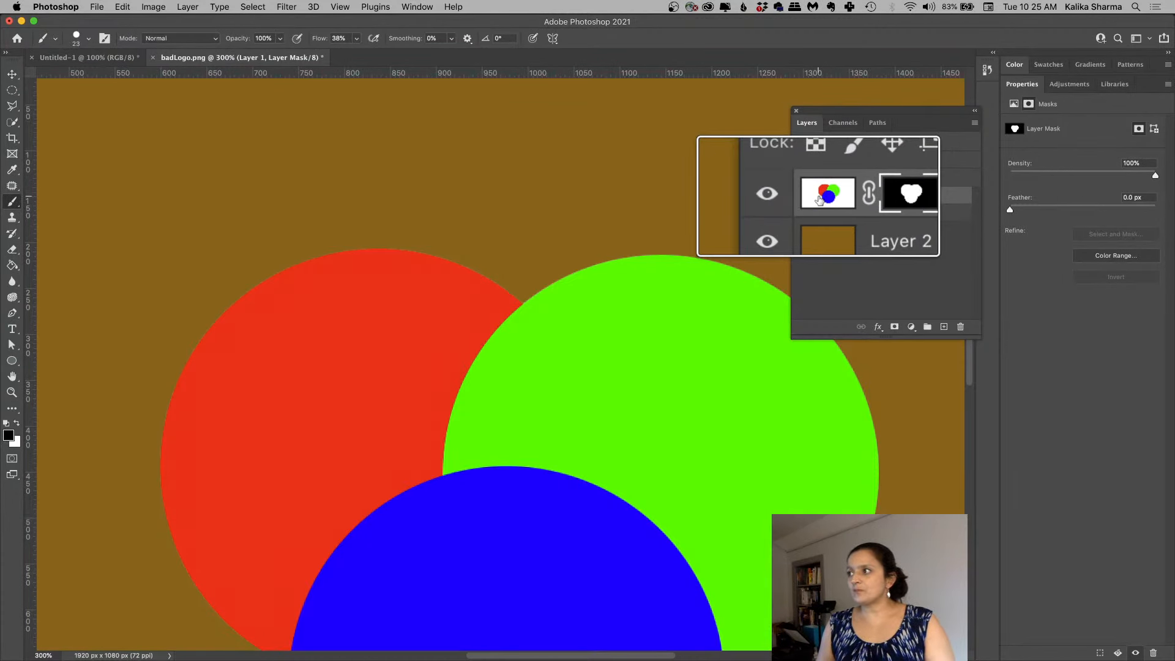
pyautogui.click(820, 196)
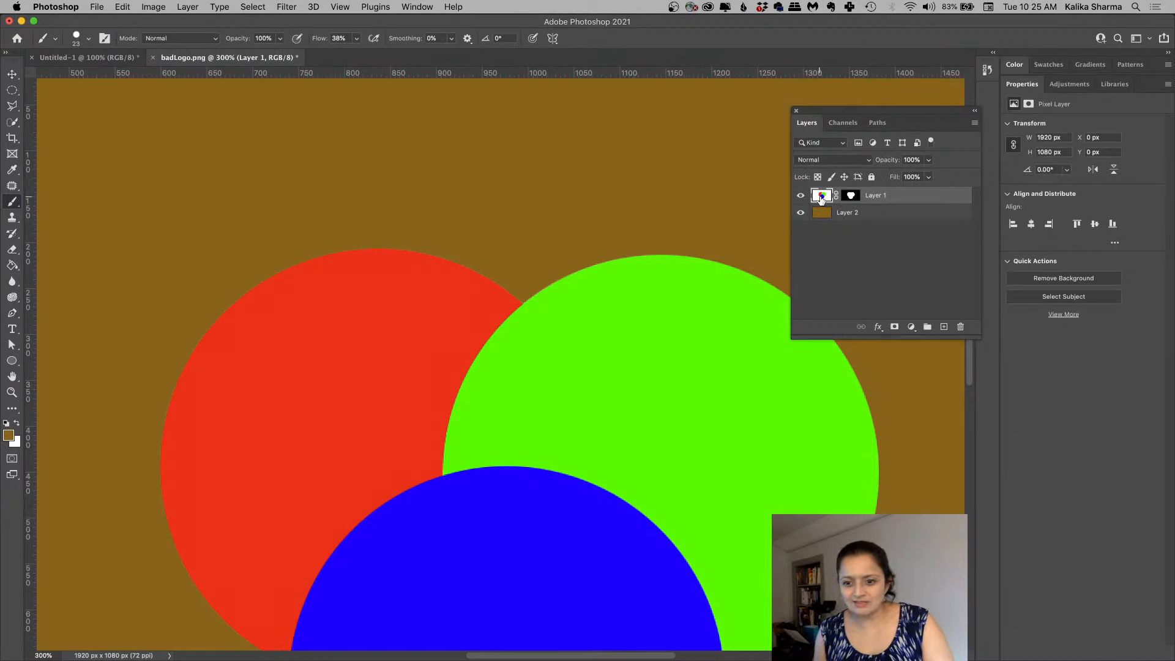
pyautogui.keyDown('super'); pyautogui.click(851, 196); pyautogui.keyUp('super')
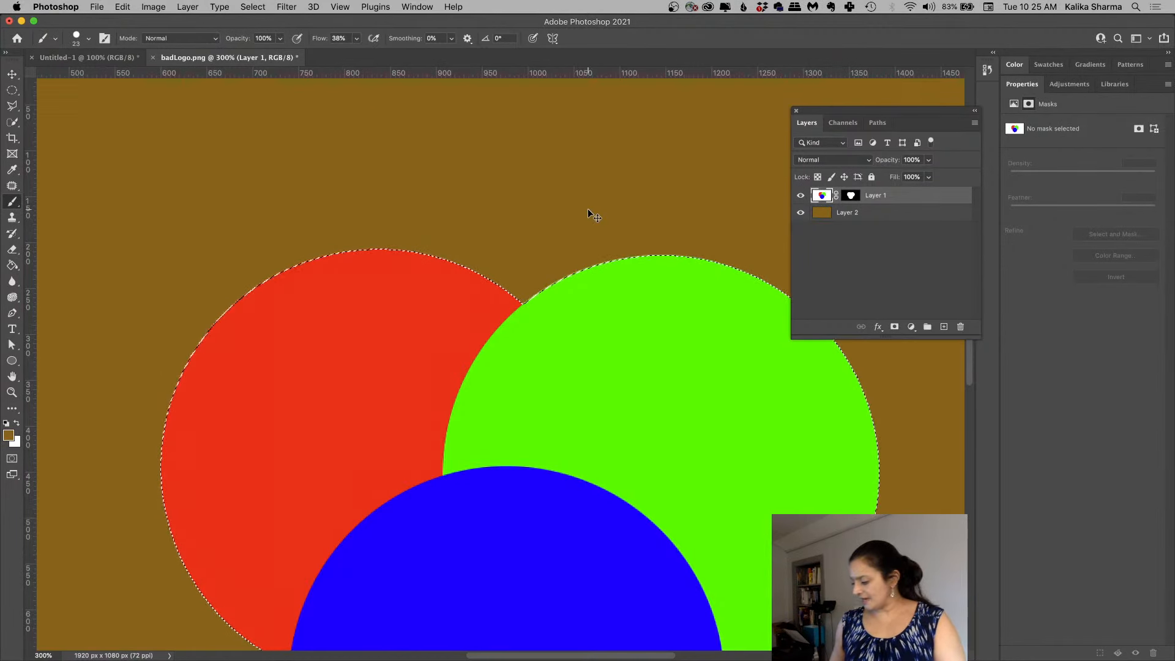
pyautogui.press('super+minus')
pyautogui.press('super+minus')
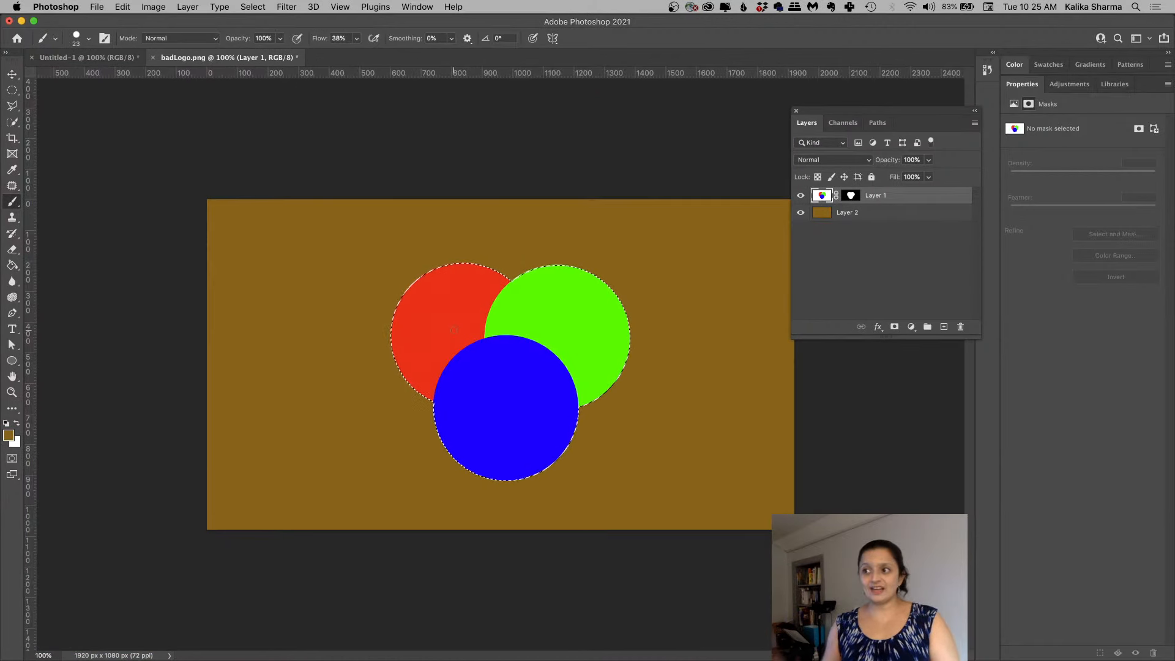
pyautogui.click(251, 7)
pyautogui.click(265, 59)
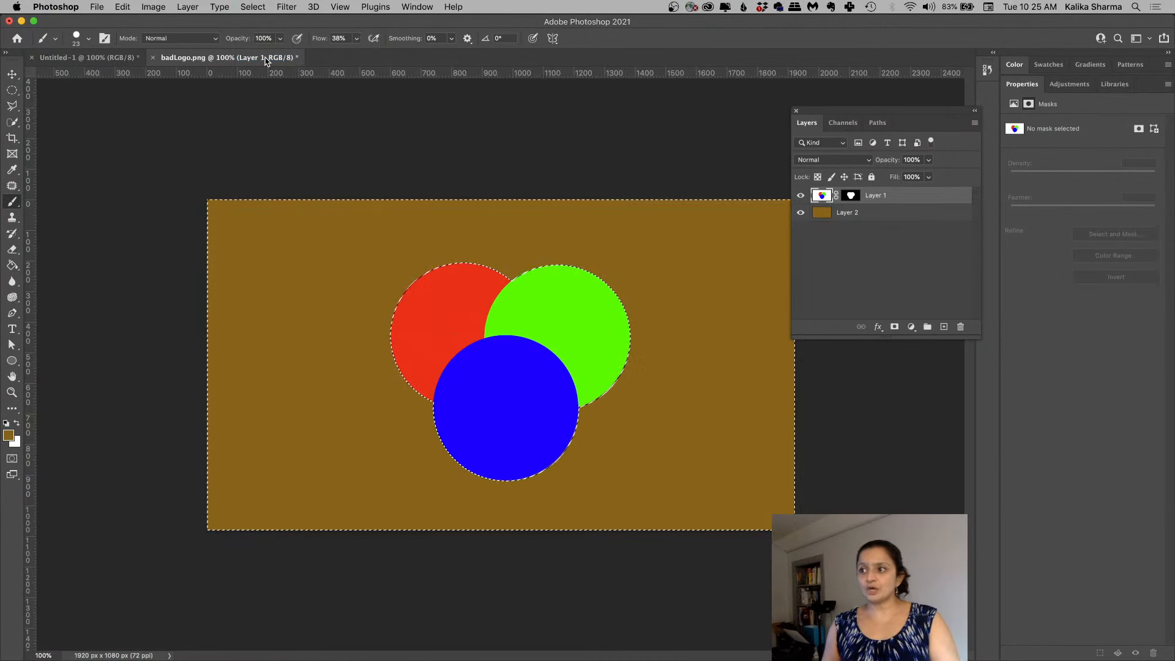
pyautogui.press('z')
pyautogui.click(434, 267)
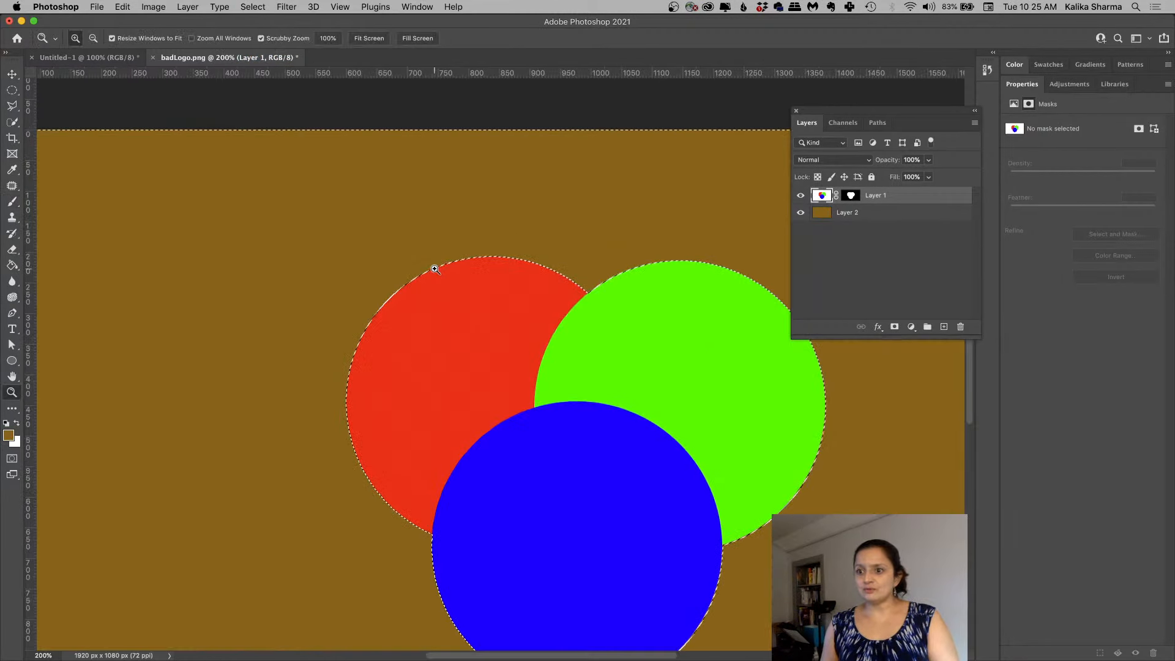
pyautogui.click(433, 265)
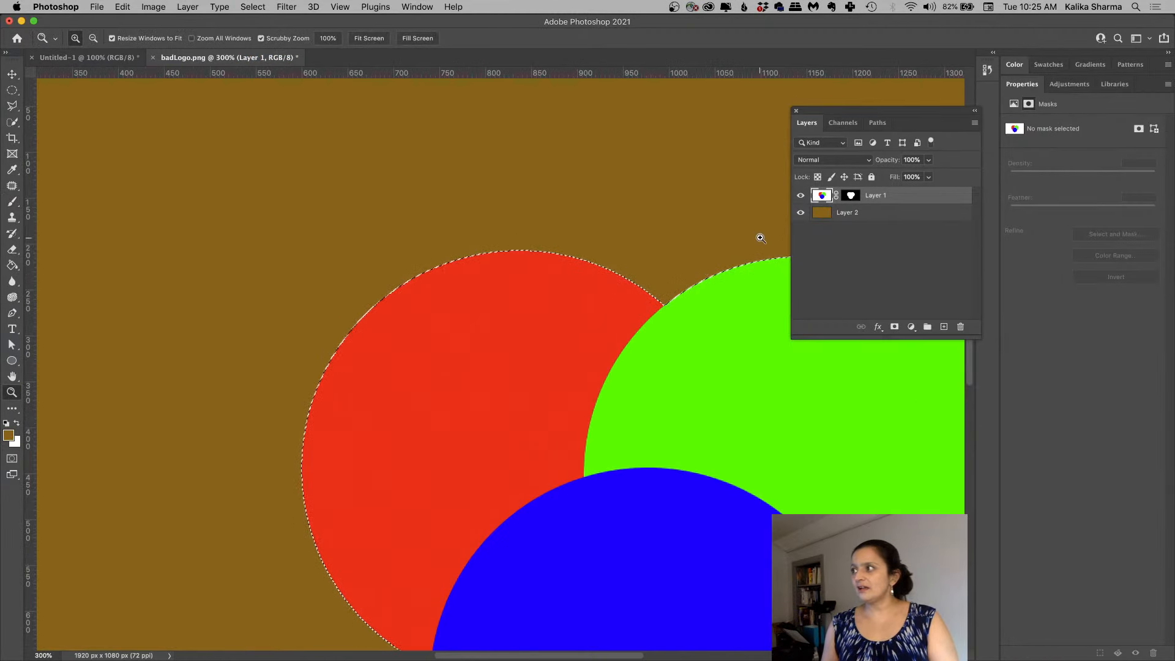
# Step: Make Layer 1's mask active, clear the selection, and check the logo's edges against the brown backdrop
pyautogui.click(851, 195)
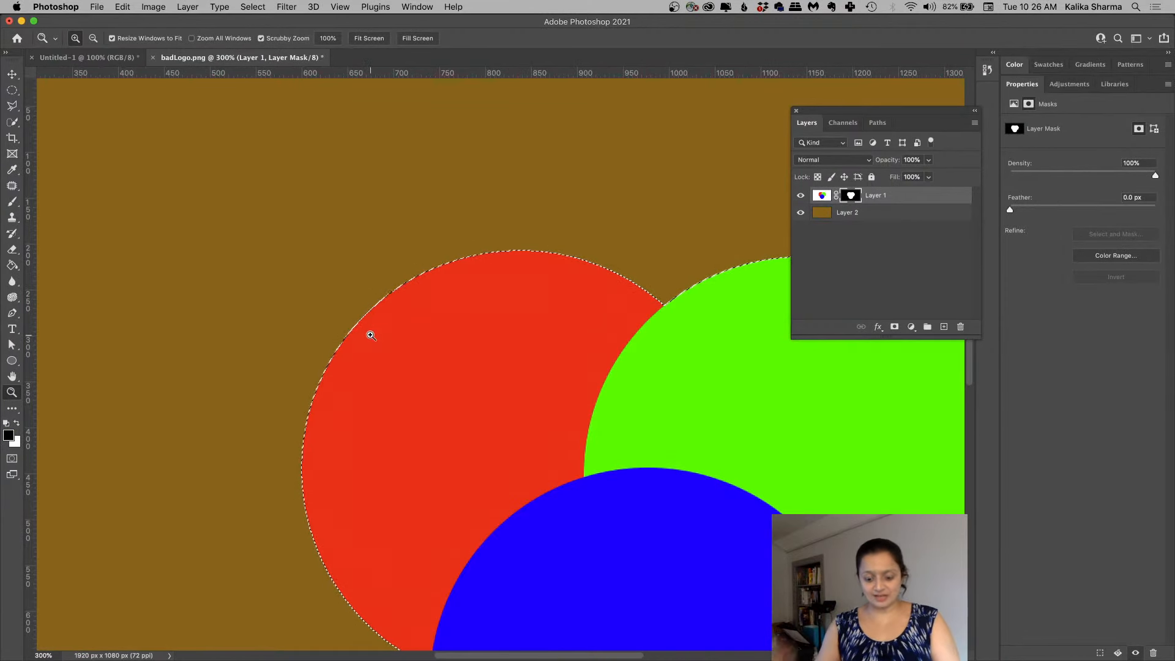
pyautogui.press('super+d')
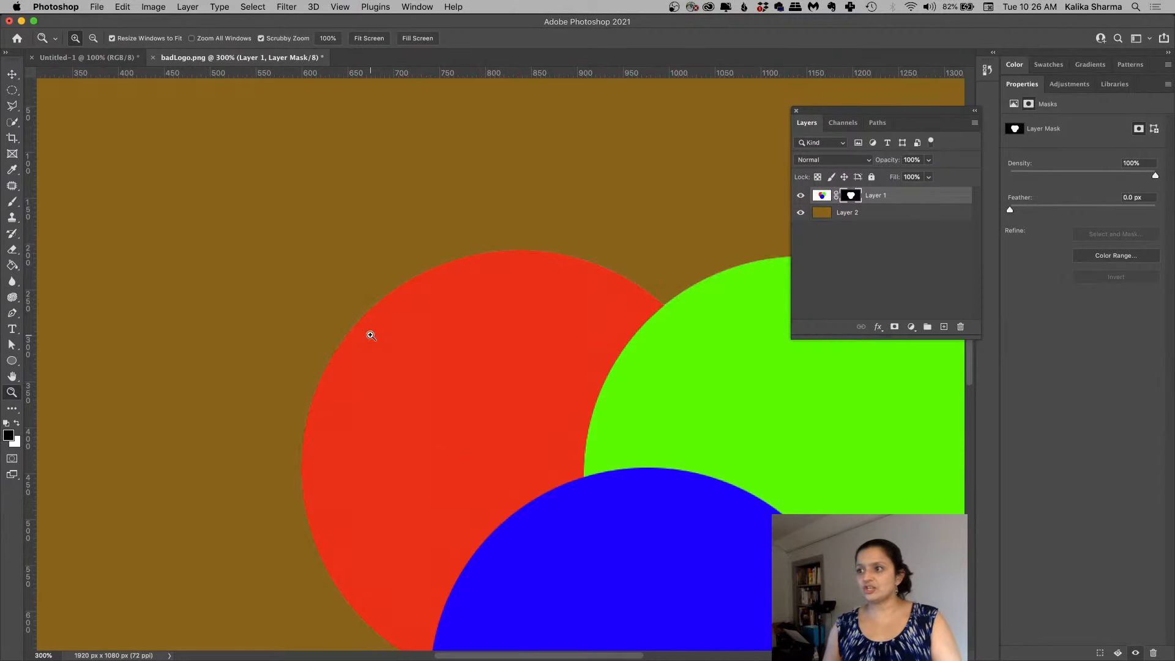
pyautogui.moveTo(551, 296); pyautogui.dragTo(465, 183)
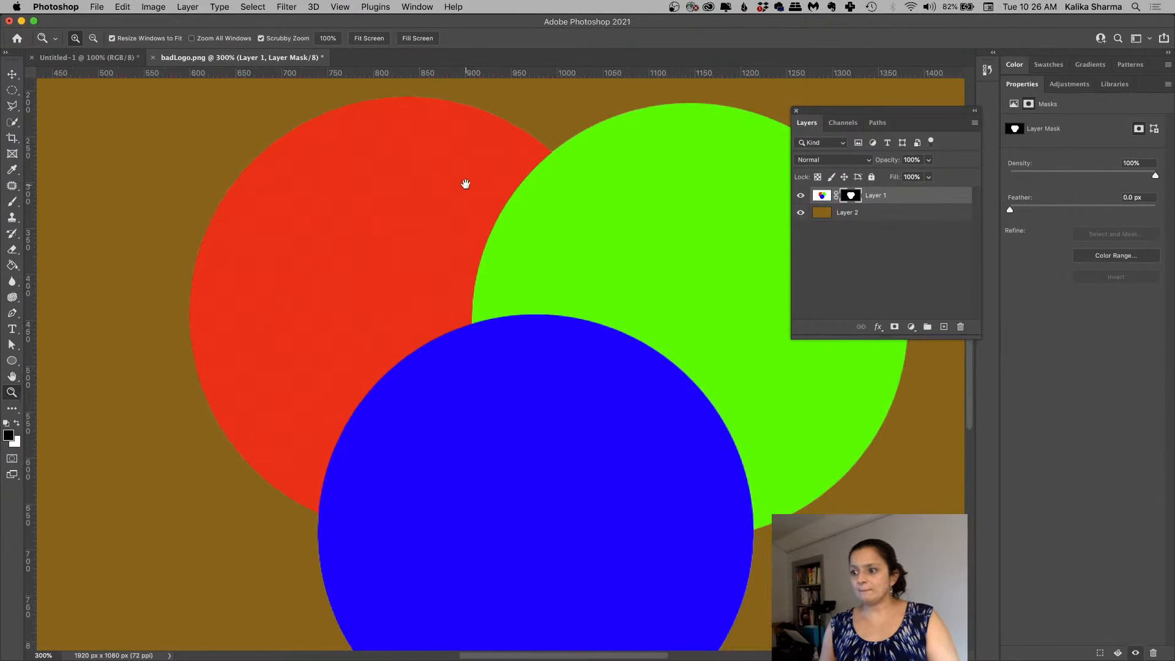
pyautogui.press('super+minus')
pyautogui.press('super+minus')
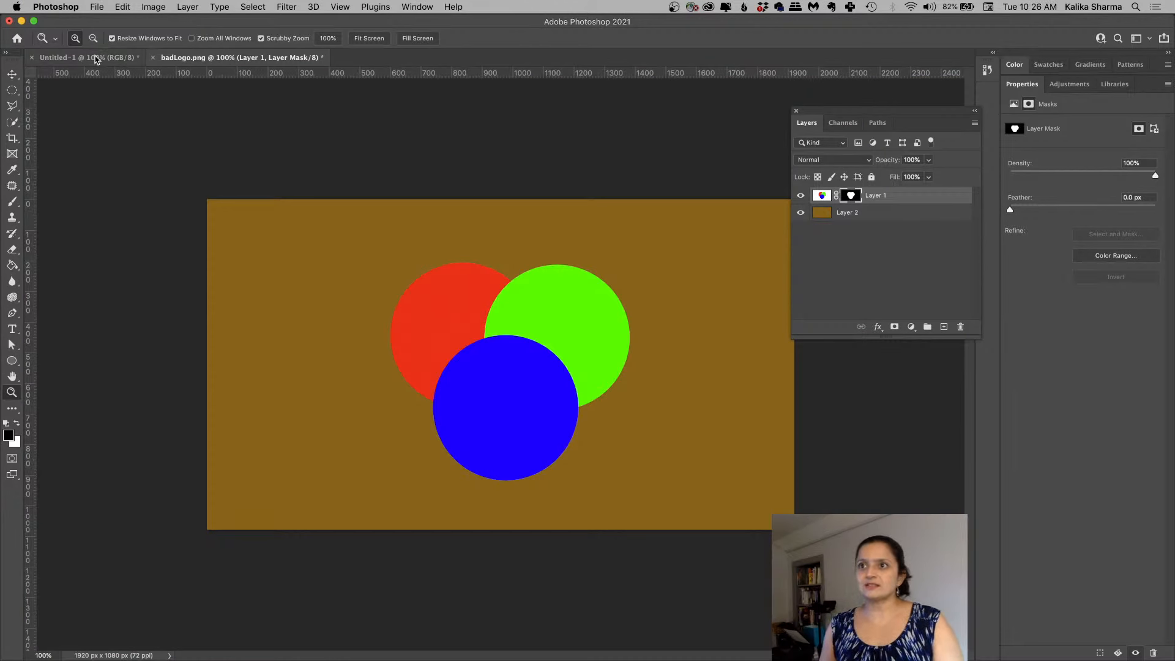
pyautogui.click(97, 6)
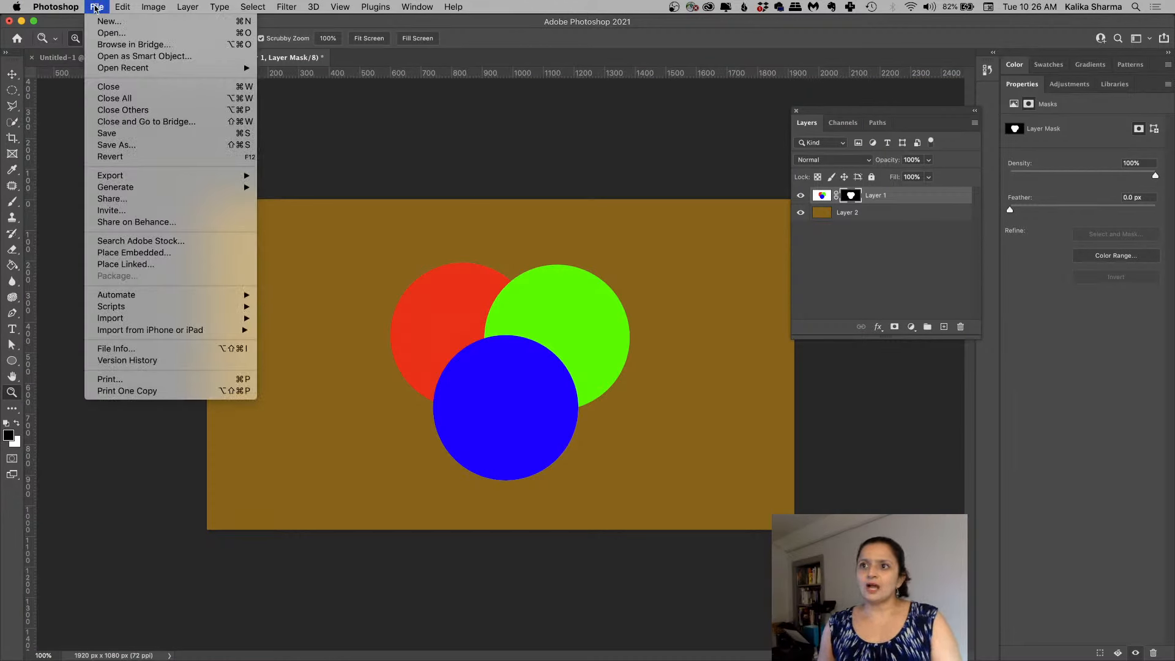
pyautogui.moveTo(116, 68)
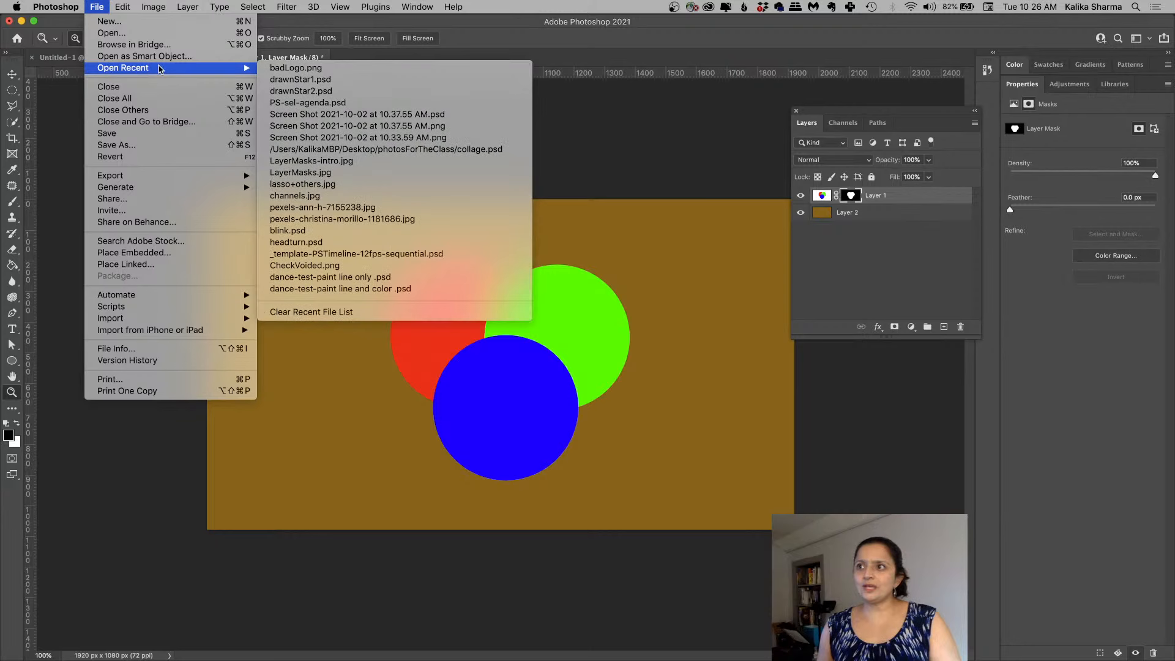
pyautogui.click(278, 68)
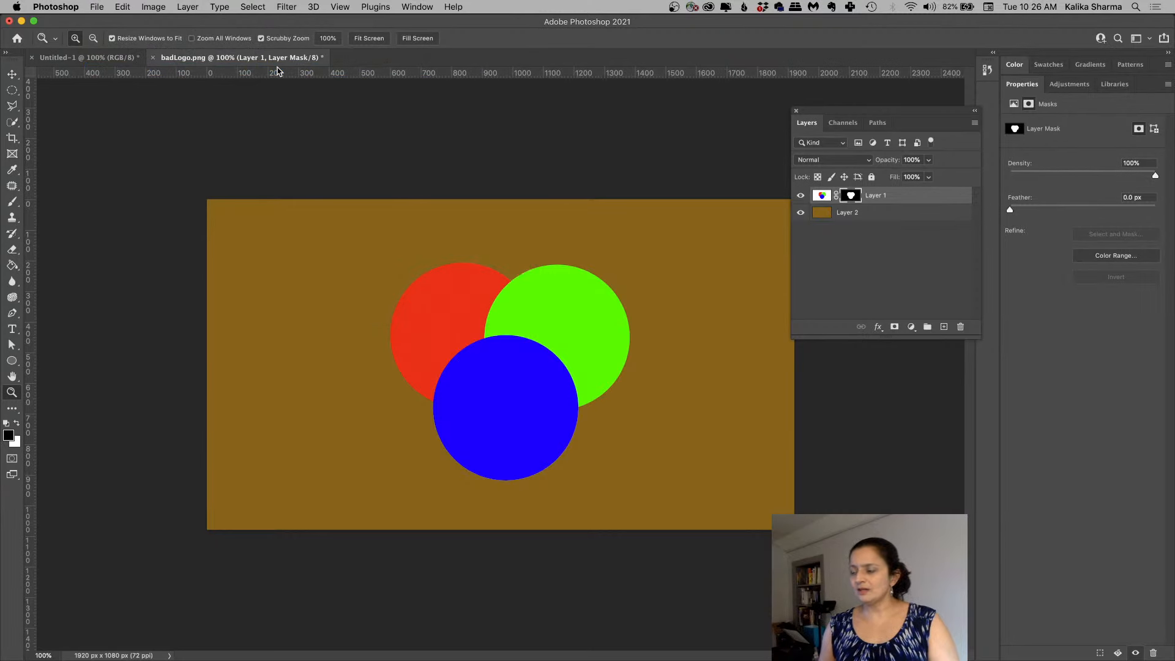
pyautogui.click(96, 6)
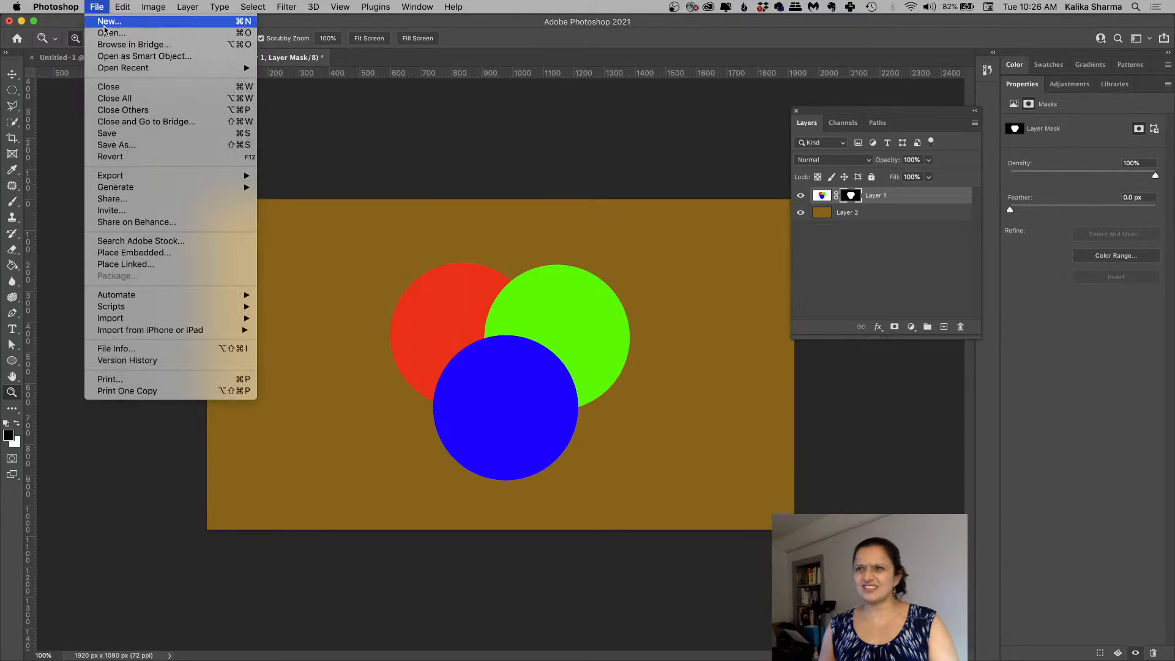
pyautogui.click(119, 147)
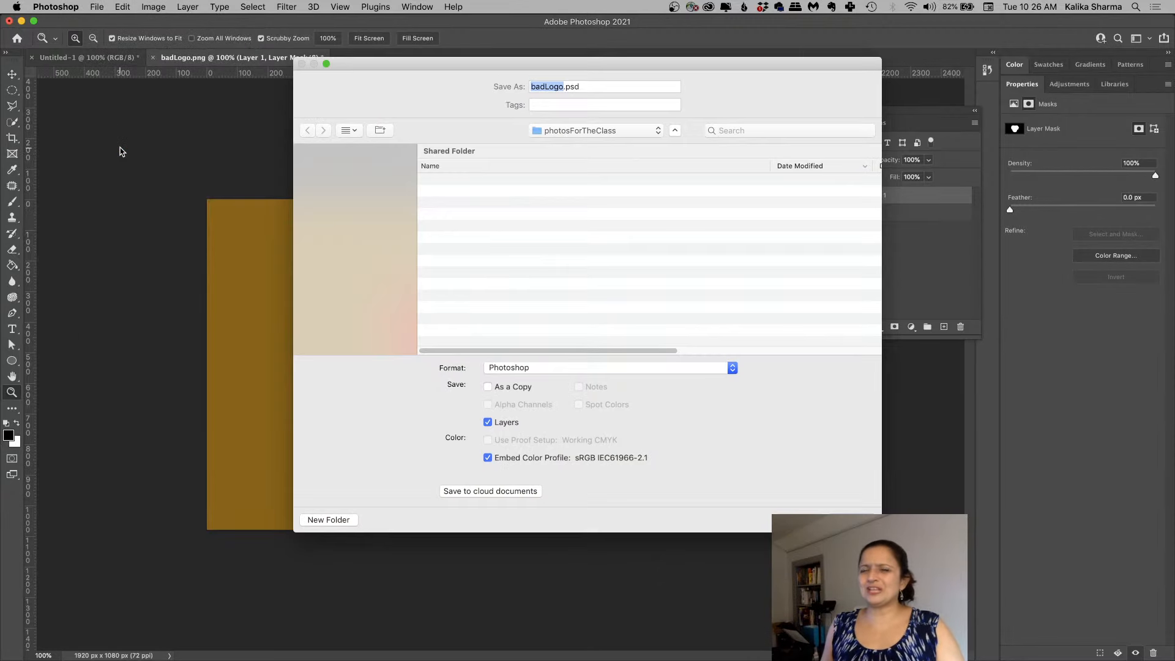
pyautogui.press('Escape')
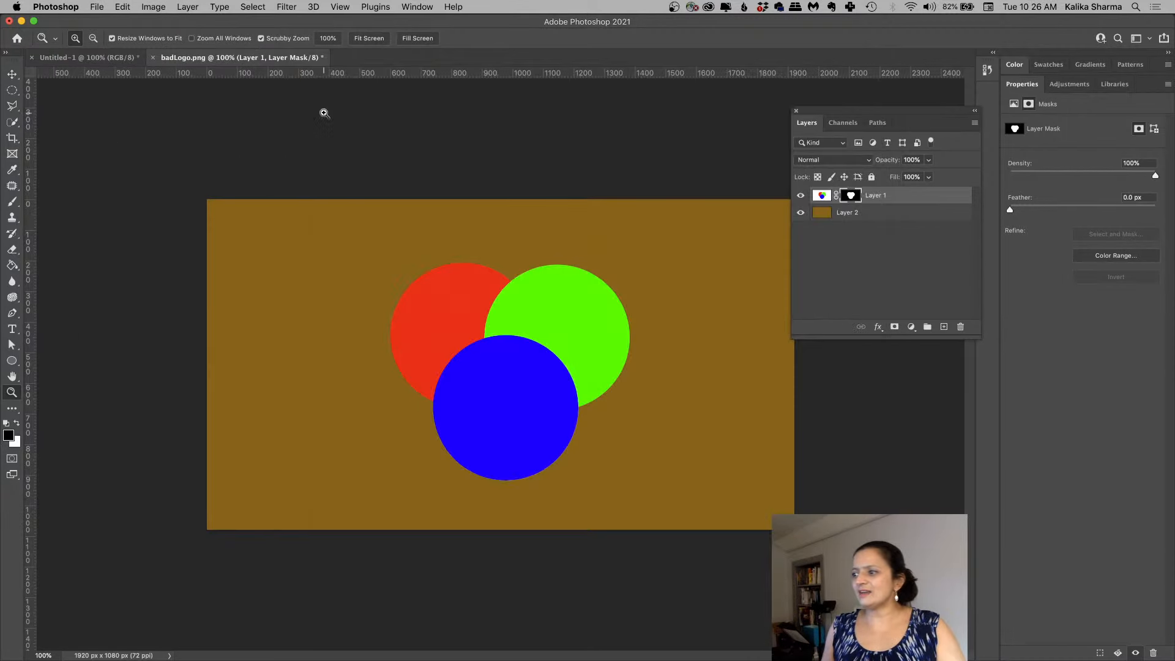
# Step: Duplicate the masked badLogo.png document as badLogo copy with its layers kept separate
pyautogui.click(154, 8)
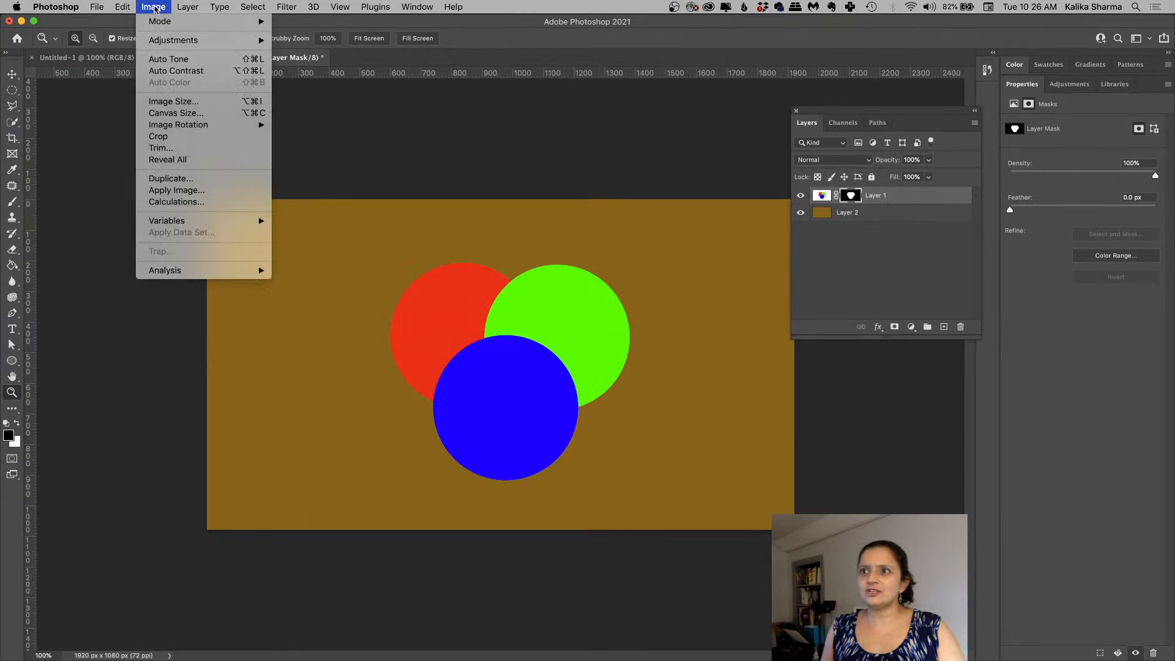
pyautogui.click(170, 180)
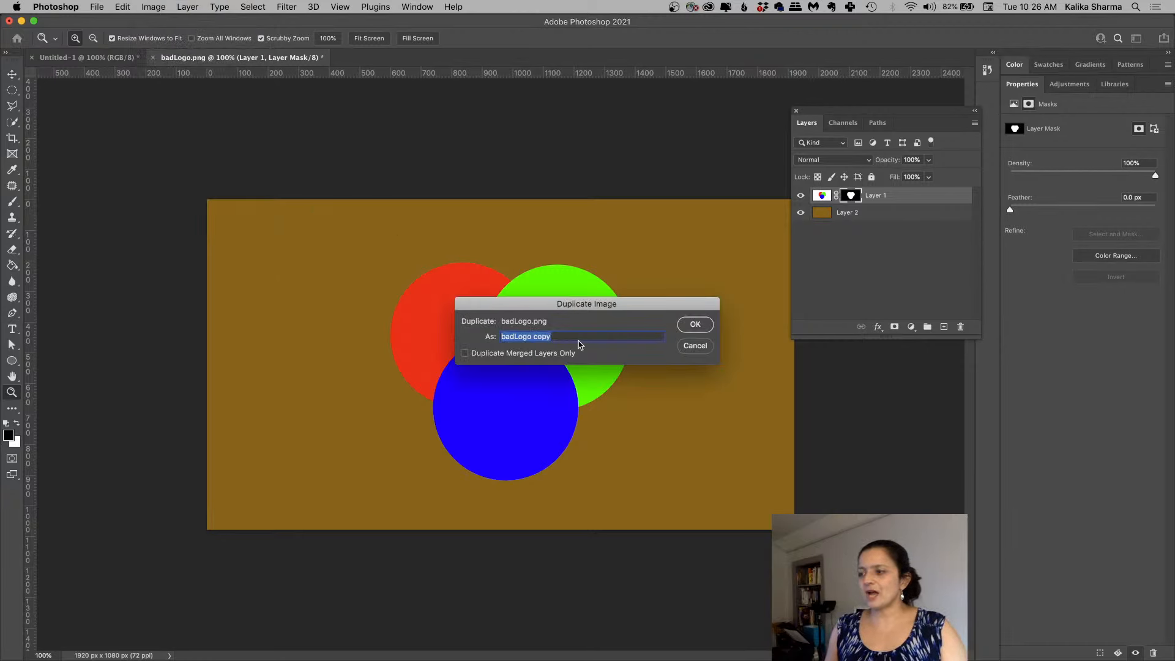
pyautogui.click(696, 325)
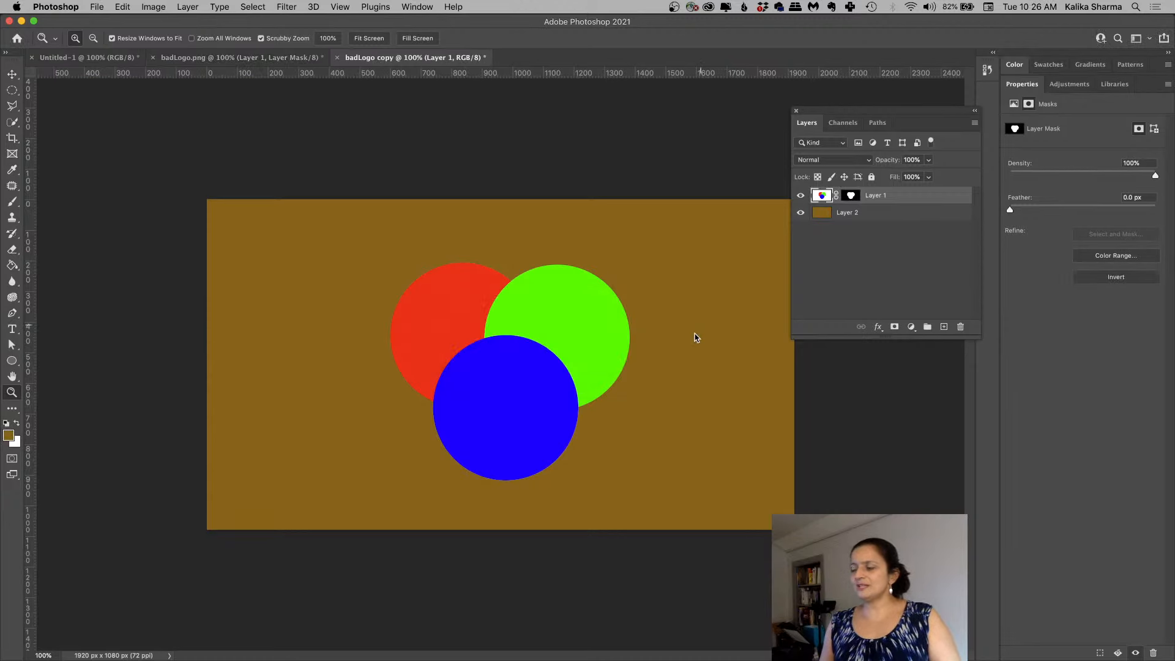
# Step: Return to badLogo.png and restore its original opened state from the history
pyautogui.click(989, 71)
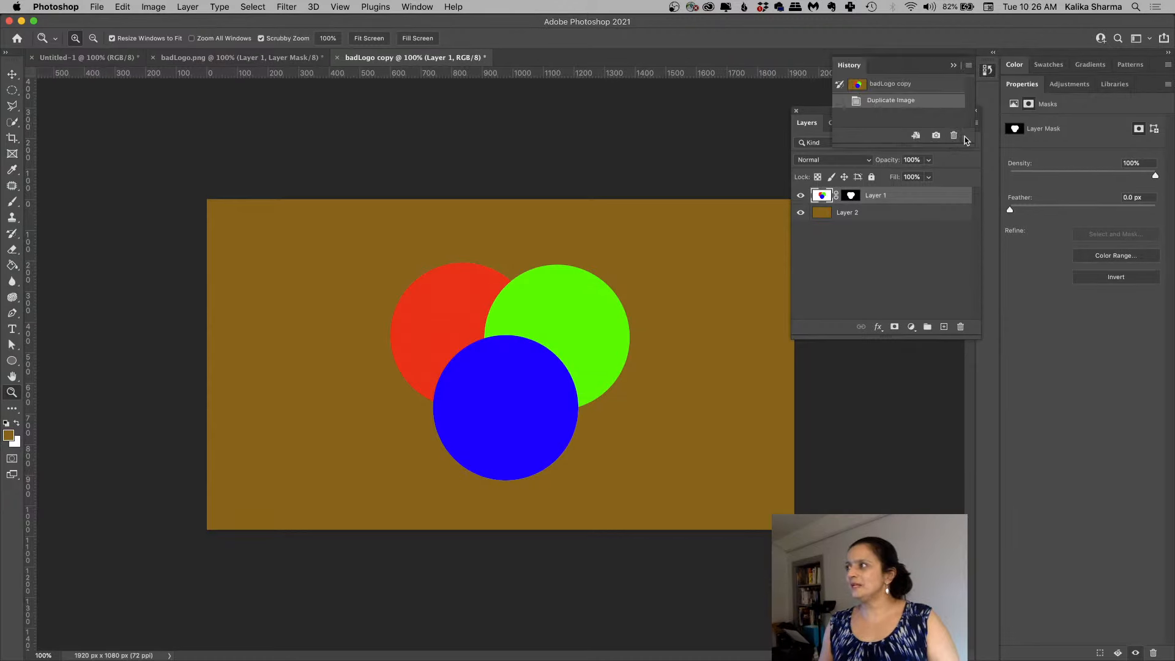
pyautogui.click(191, 57)
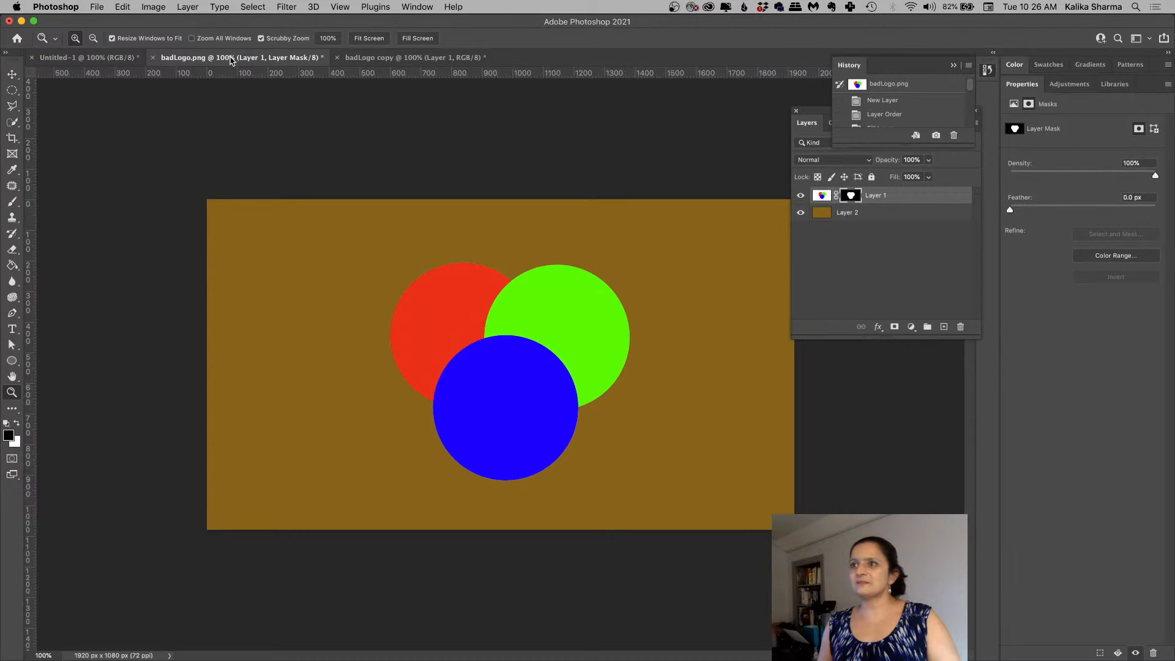
pyautogui.click(907, 87)
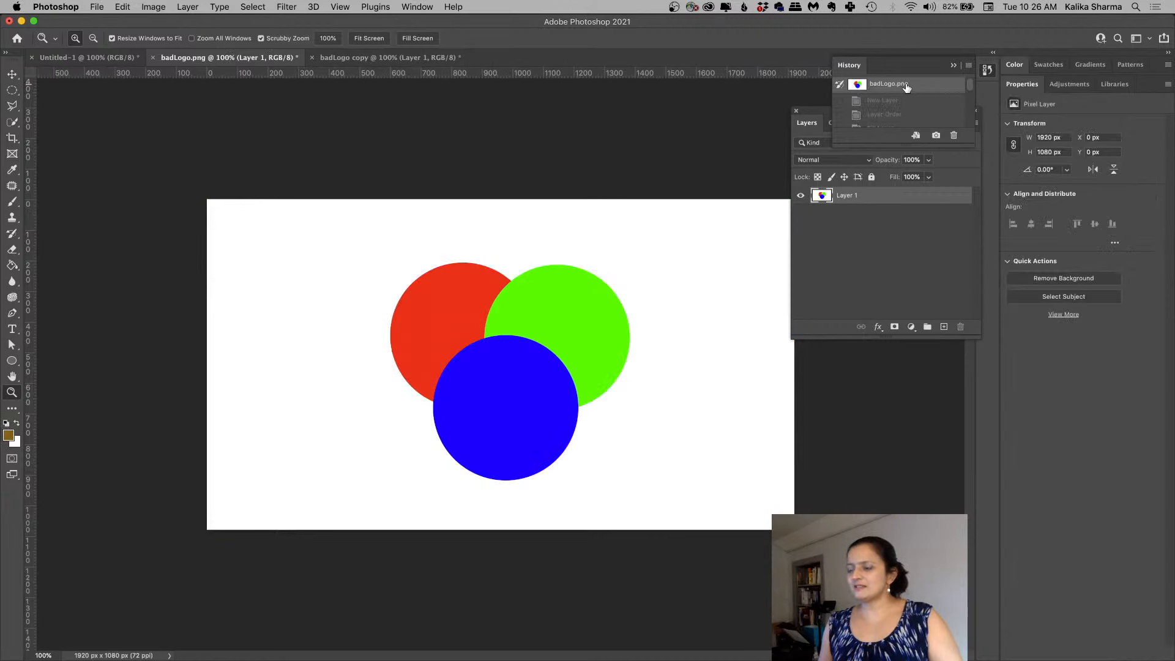
pyautogui.click(864, 200)
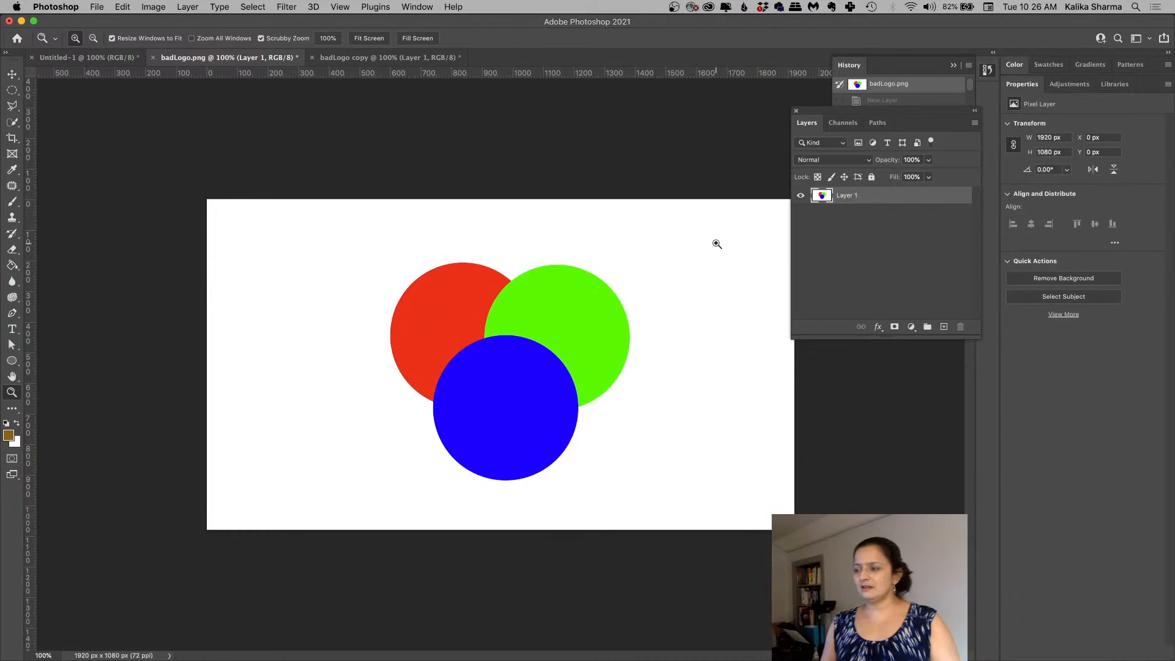
# Step: Select the white background around the three circles with the Quick Selection tool and invert the selection to cover the logo
pyautogui.click(13, 123)
pyautogui.moveTo(262, 370)
pyautogui.mouseDown()
pyautogui.moveTo(304, 332)
pyautogui.moveTo(323, 370)
pyautogui.mouseUp()
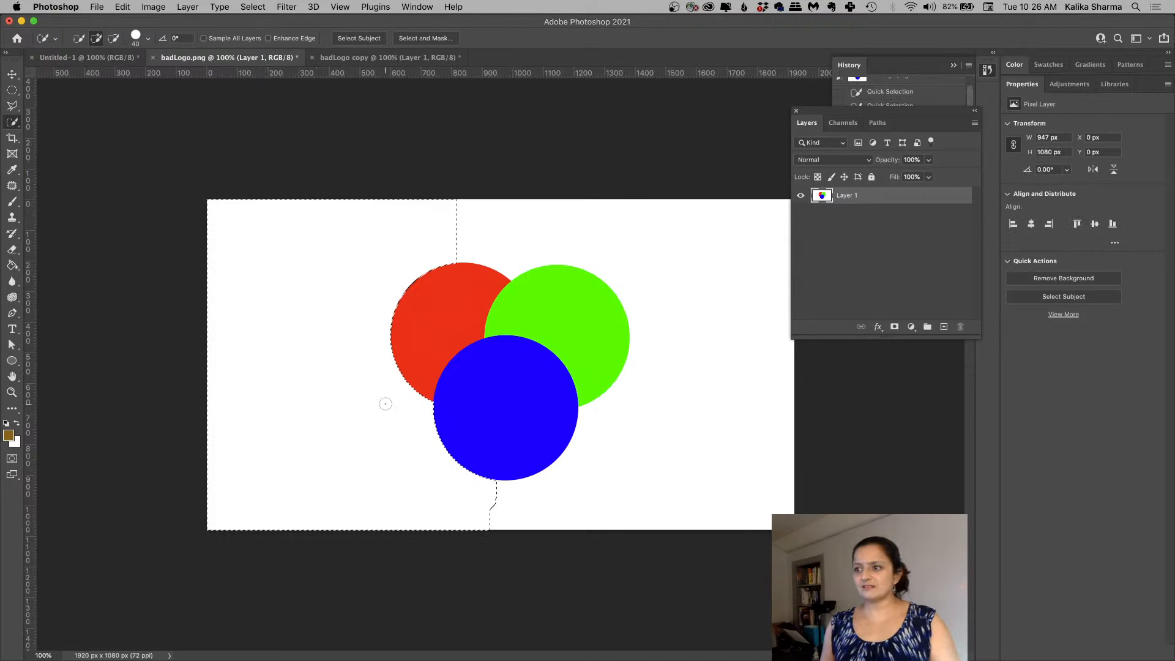
pyautogui.moveTo(673, 448); pyautogui.dragTo(703, 336)
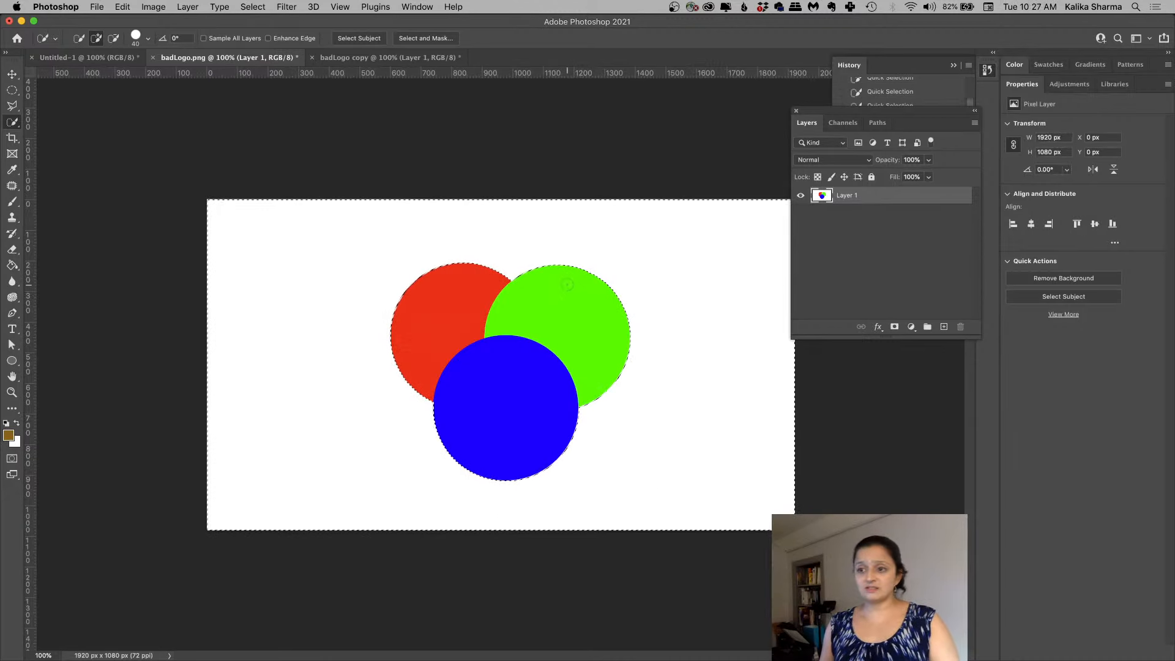
pyautogui.click(252, 7)
pyautogui.click(258, 57)
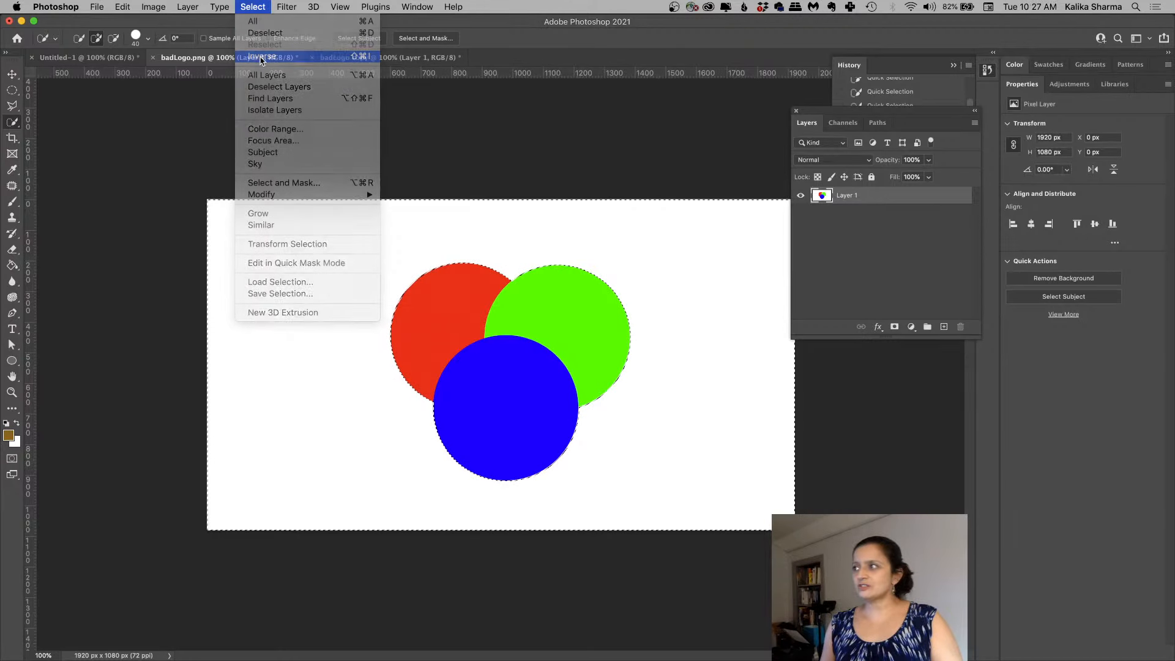
# Step: Mask Layer 1 with the inverted logo selection and add an empty layer beneath it
pyautogui.click(895, 329)
pyautogui.click(944, 327)
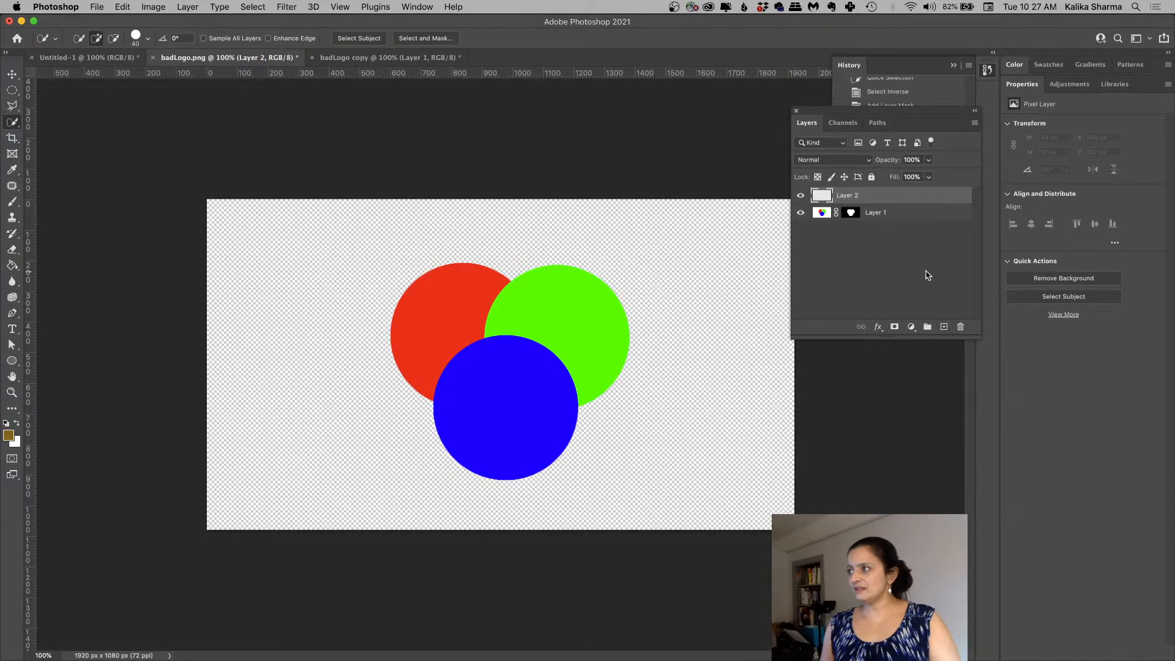
pyautogui.moveTo(884, 199); pyautogui.dragTo(884, 230)
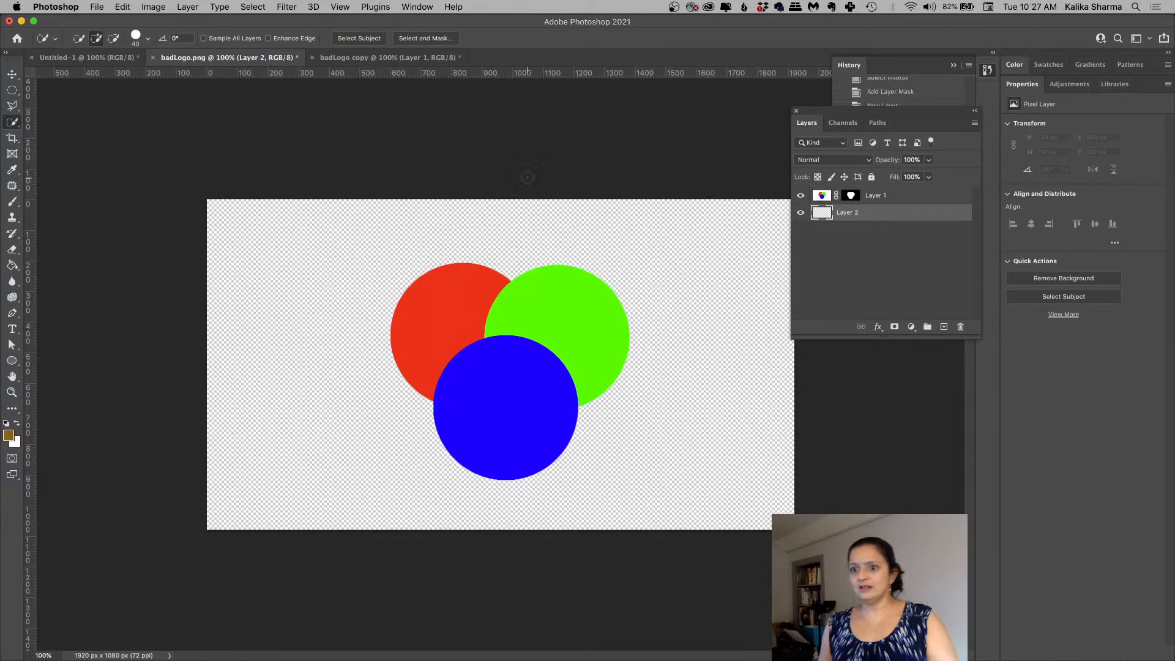
# Step: Fill the empty Layer 2 with the brown foreground color as a backdrop for the logo
pyautogui.click(123, 7)
pyautogui.click(170, 200)
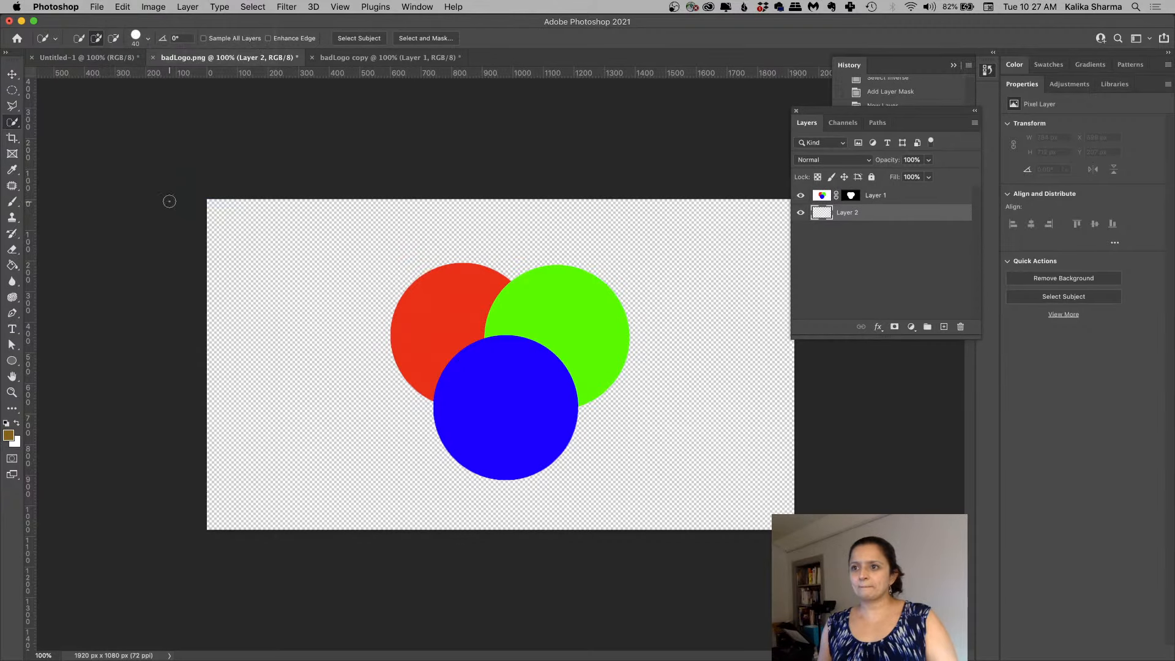
pyautogui.click(208, 239)
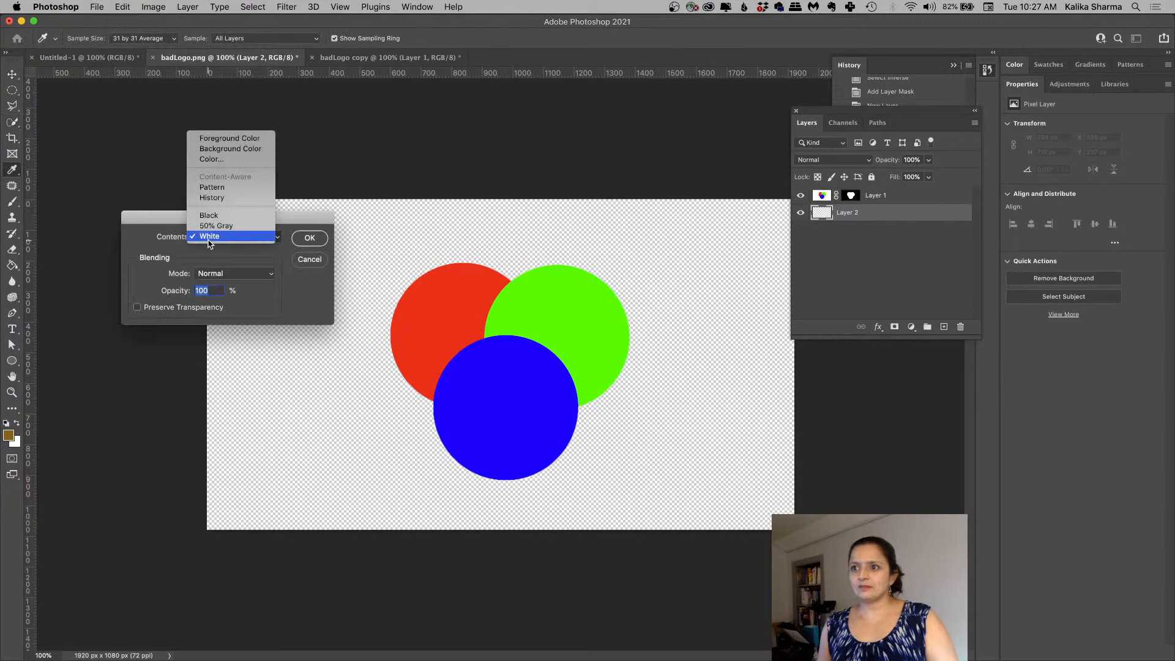
pyautogui.click(226, 140)
pyautogui.click(309, 240)
pyautogui.press('w')
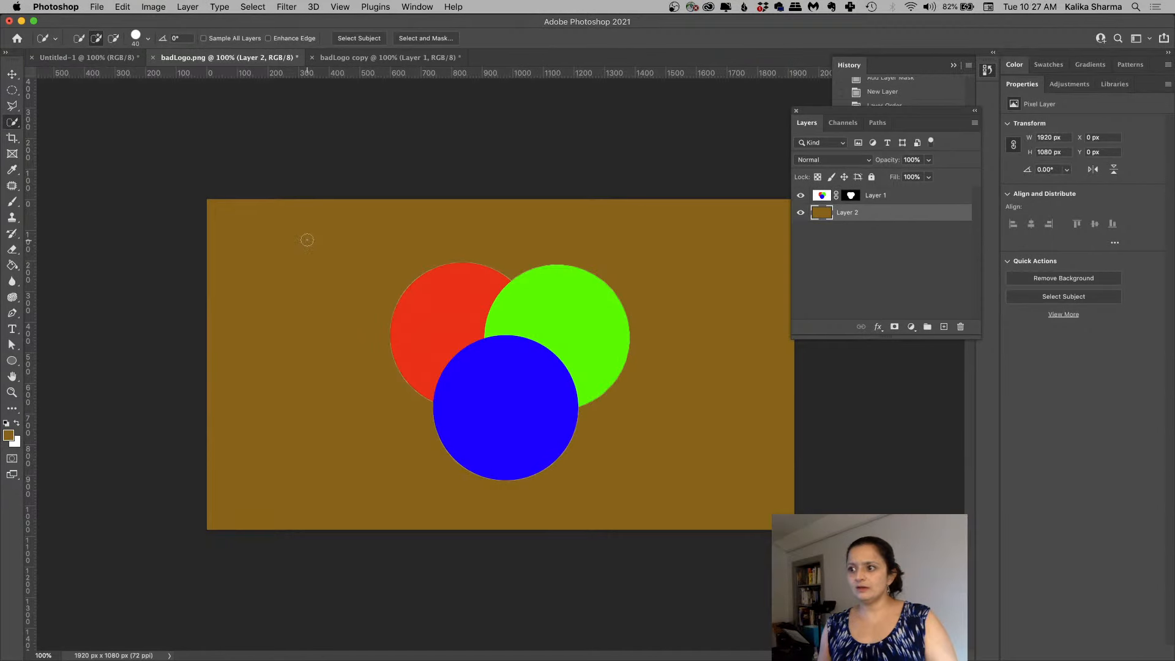
# Step: Compare the logo's masked edges at 200% in badLogo.png and badLogo copy
pyautogui.press('z')
pyautogui.click(410, 384)
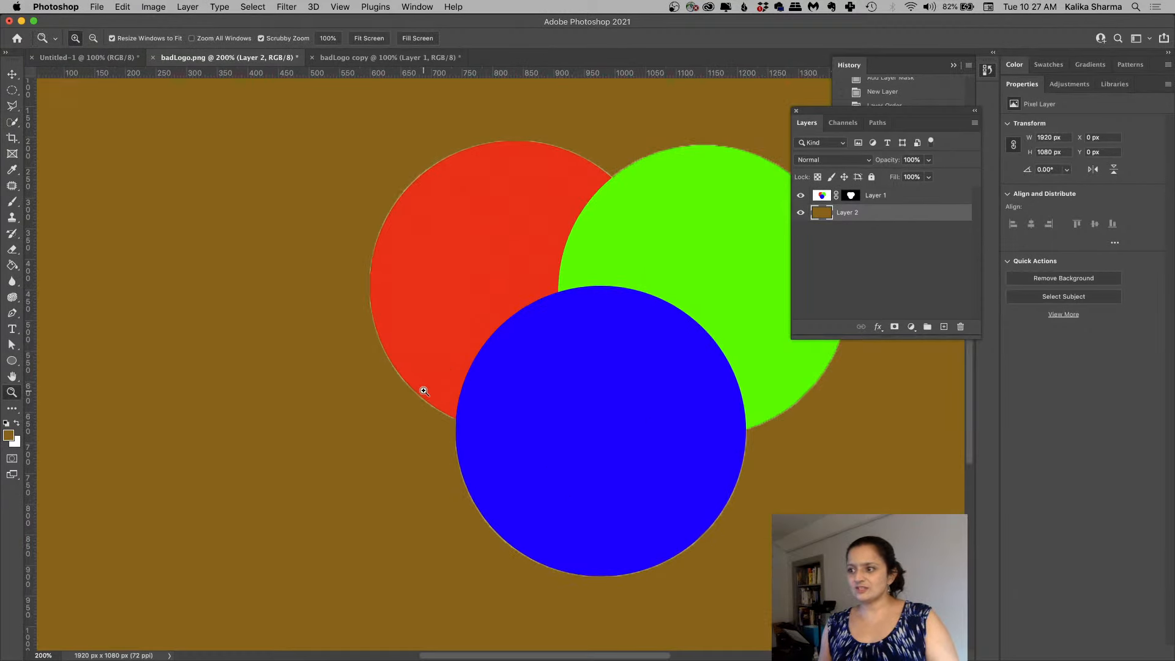
pyautogui.click(359, 60)
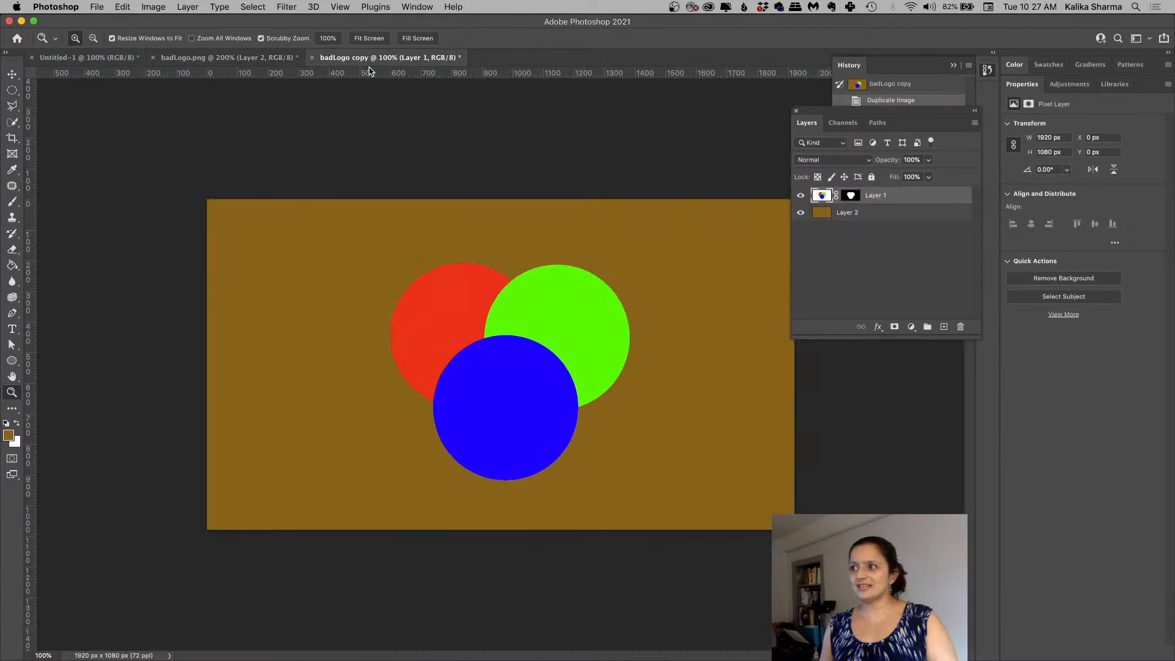
pyautogui.click(468, 334)
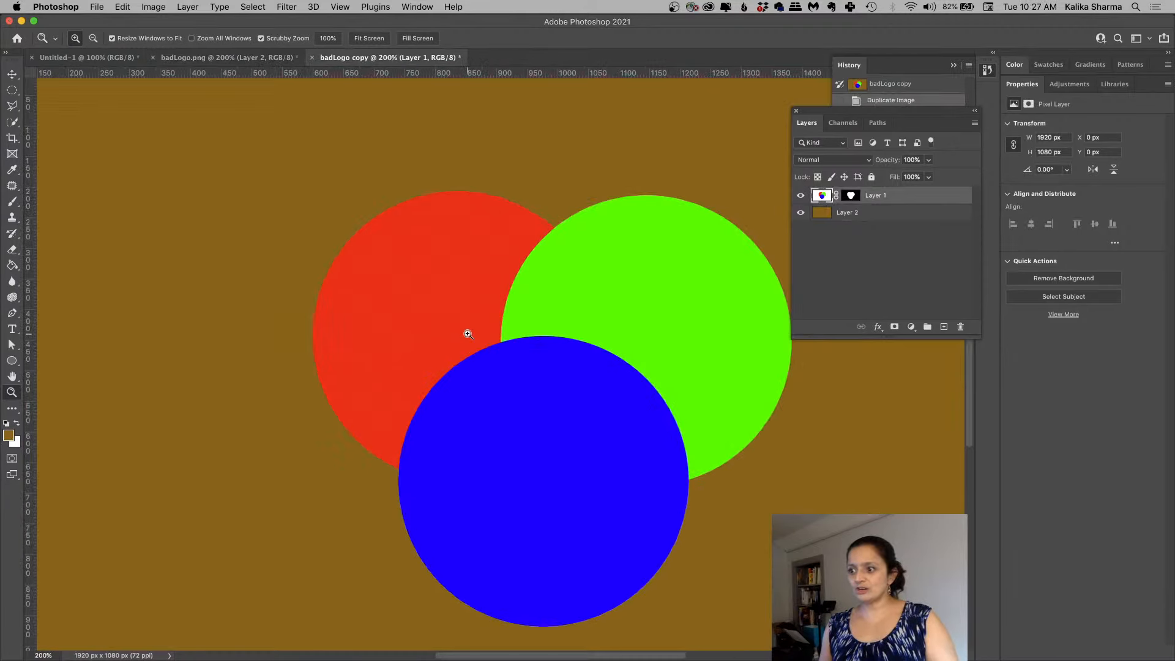
pyautogui.moveTo(509, 314); pyautogui.dragTo(444, 226)
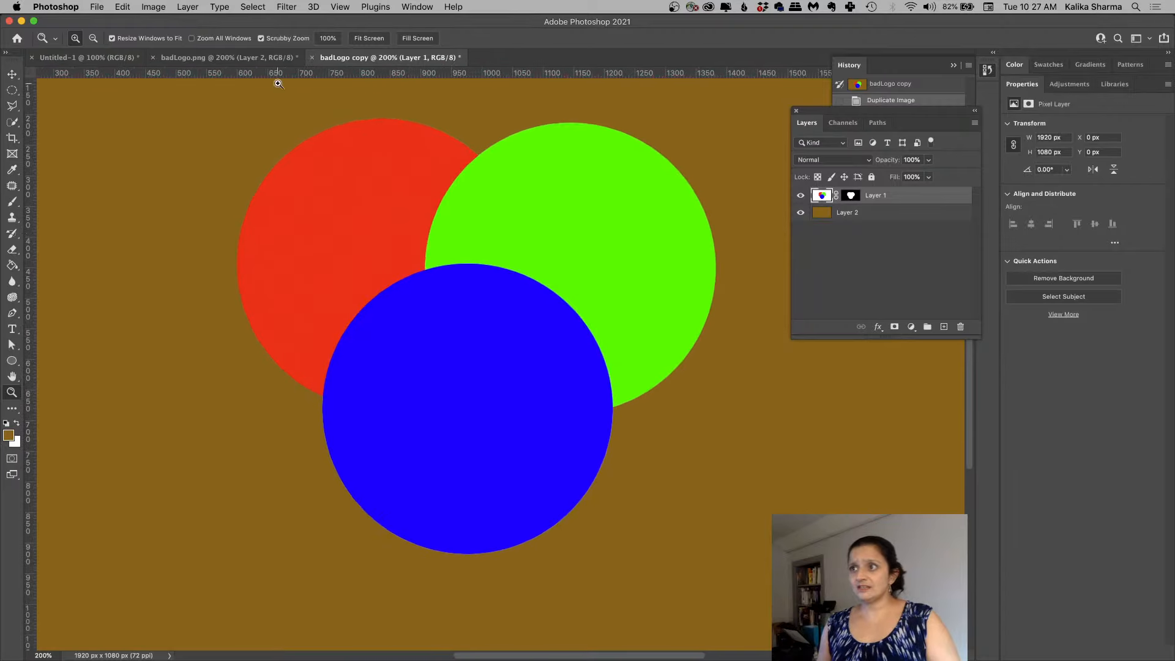
pyautogui.click(251, 60)
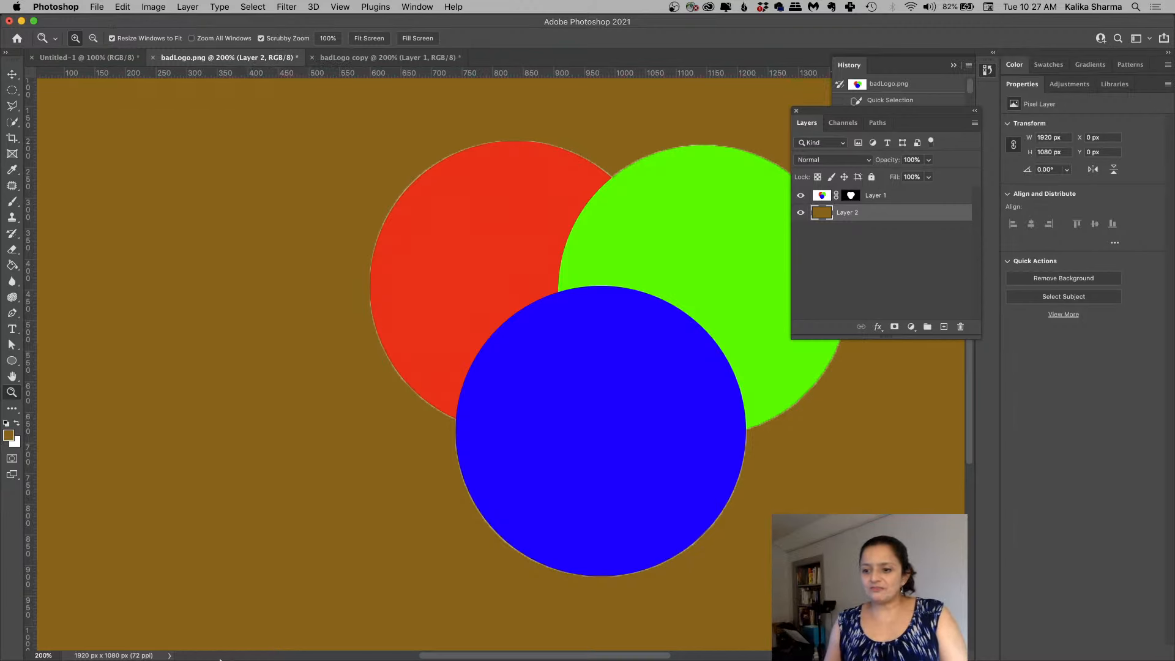
# Step: Open channels.jpg from the photosForTheClass folder
pyautogui.moveTo(220, 660)
pyautogui.click(59, 629)
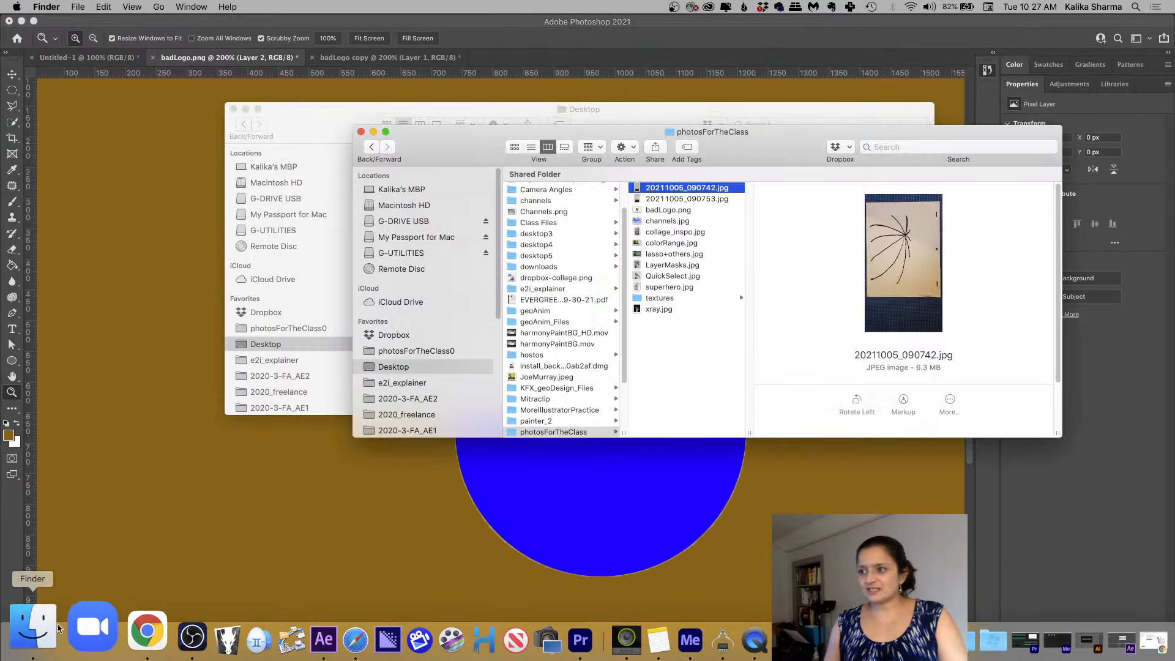
pyautogui.click(677, 223)
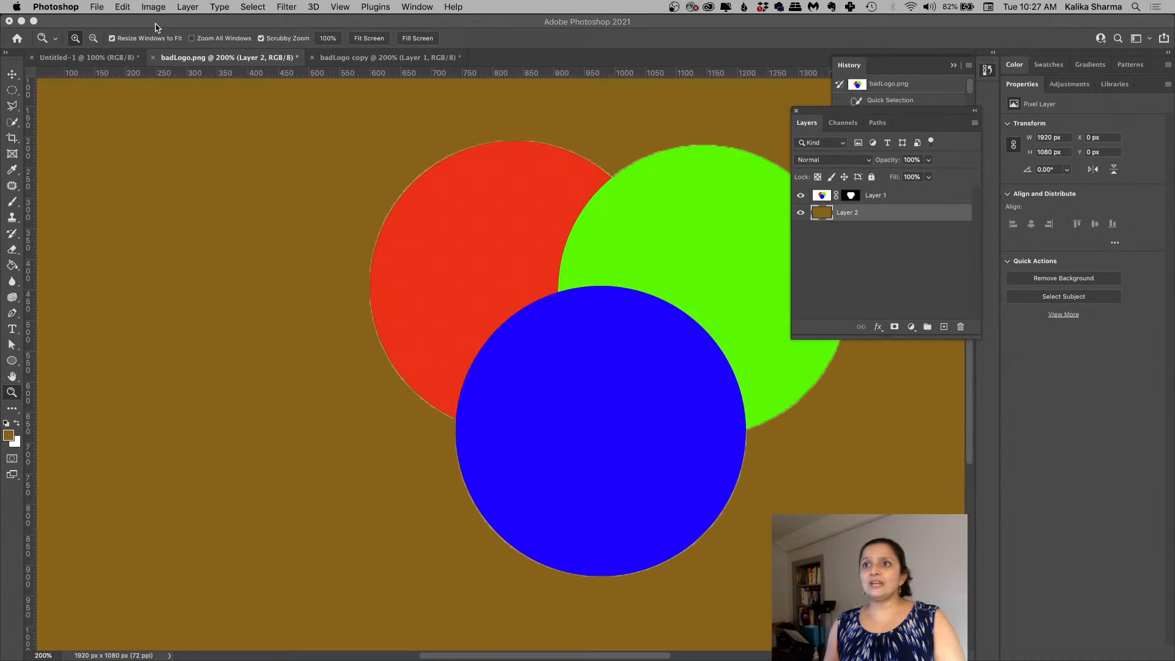
pyautogui.click(159, 23)
pyautogui.click(96, 7)
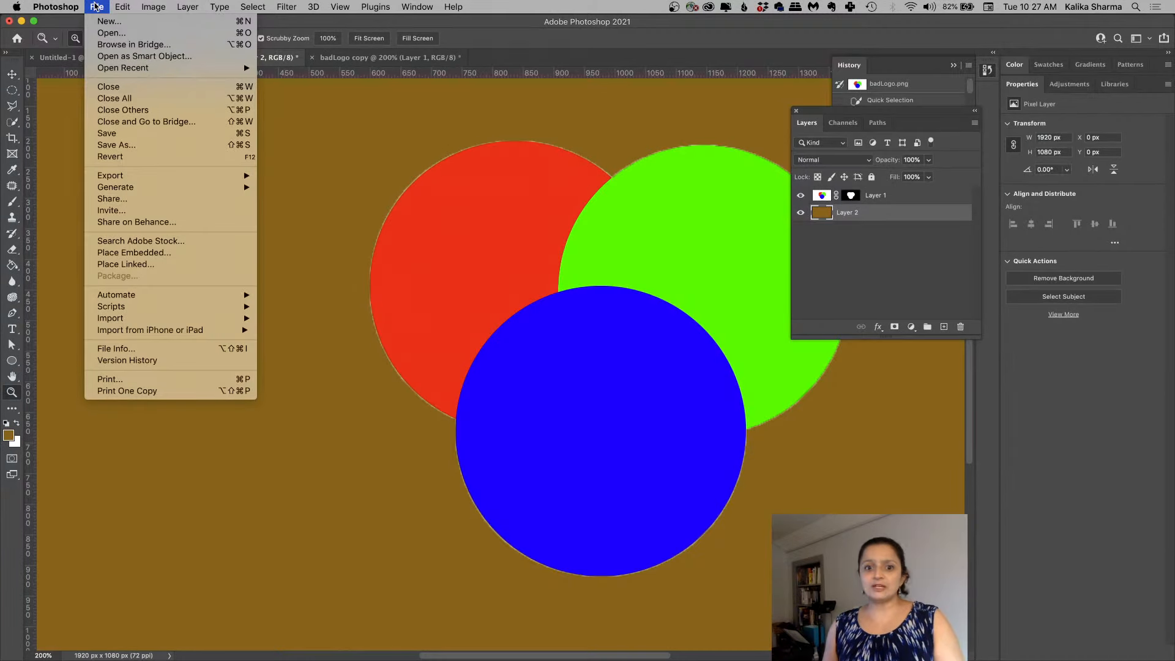
pyautogui.click(110, 33)
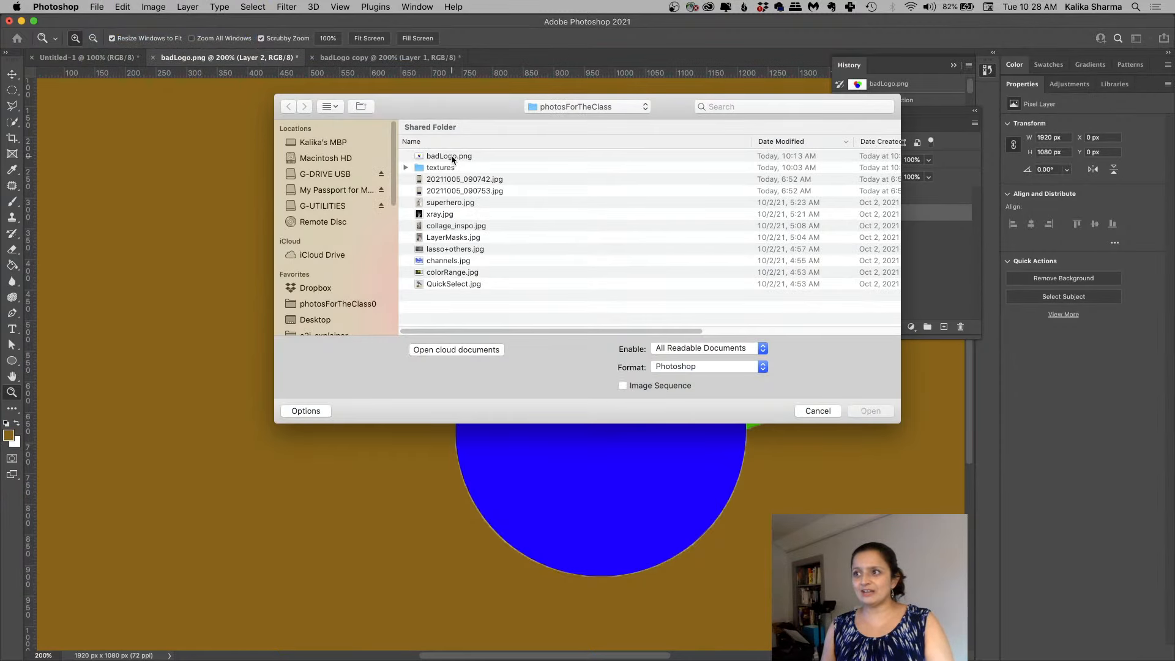
pyautogui.click(441, 260)
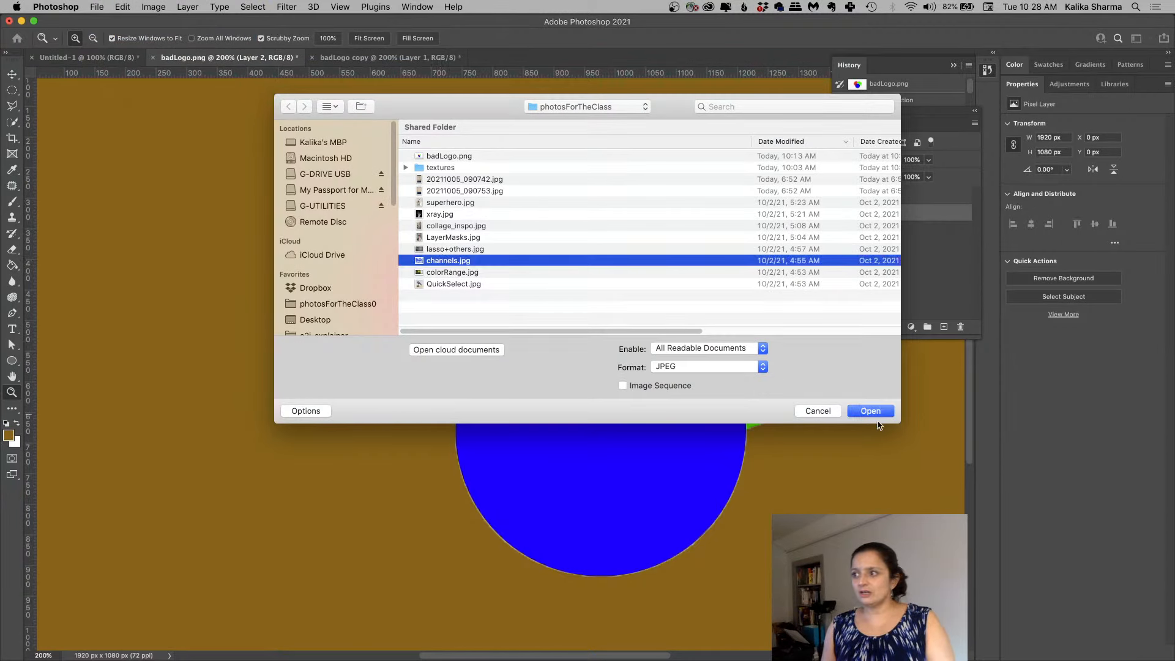
pyautogui.click(872, 411)
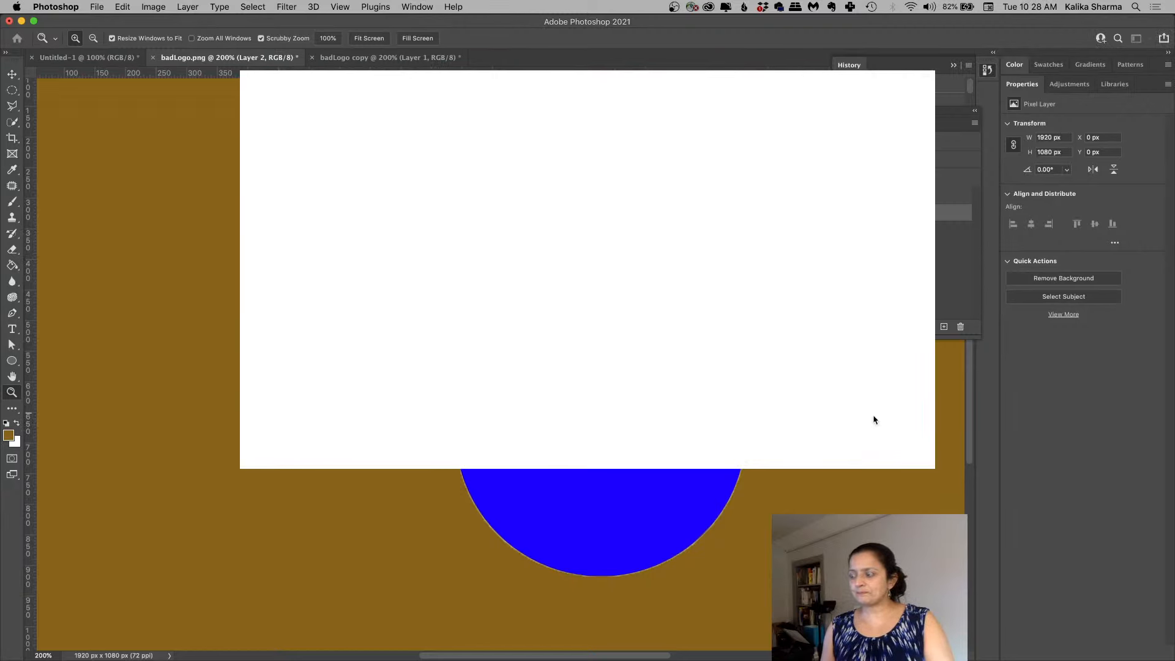
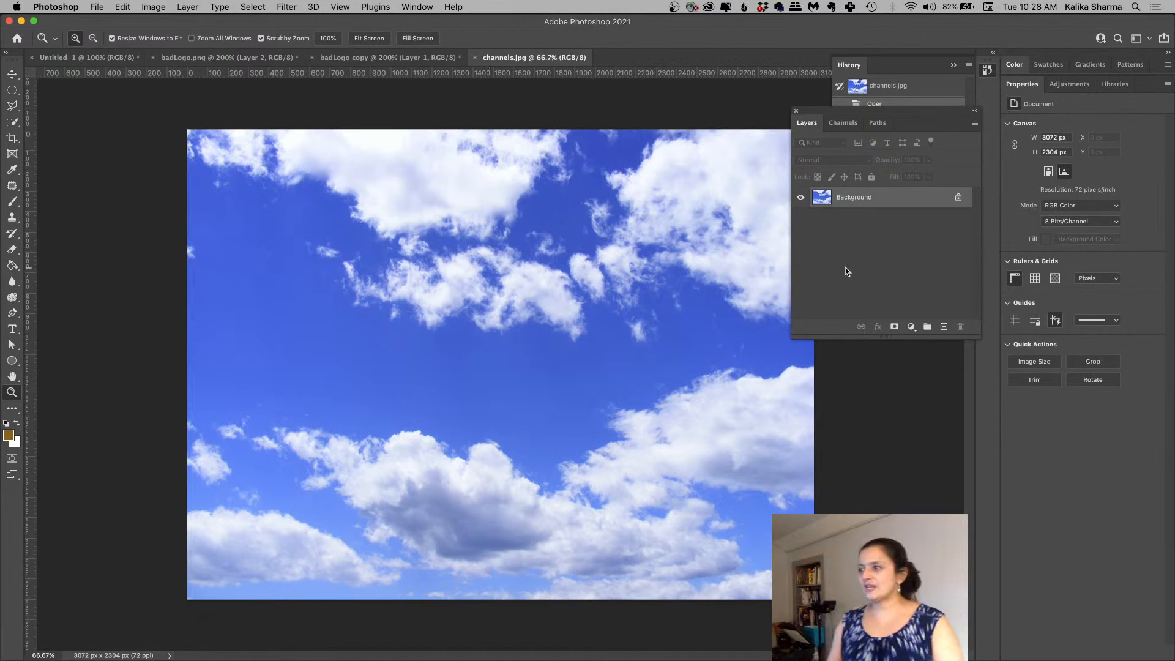
# Step: Compare the Red, Green and Blue channels of the sky photo for contrast between clouds and sky, ending on Red
pyautogui.click(843, 125)
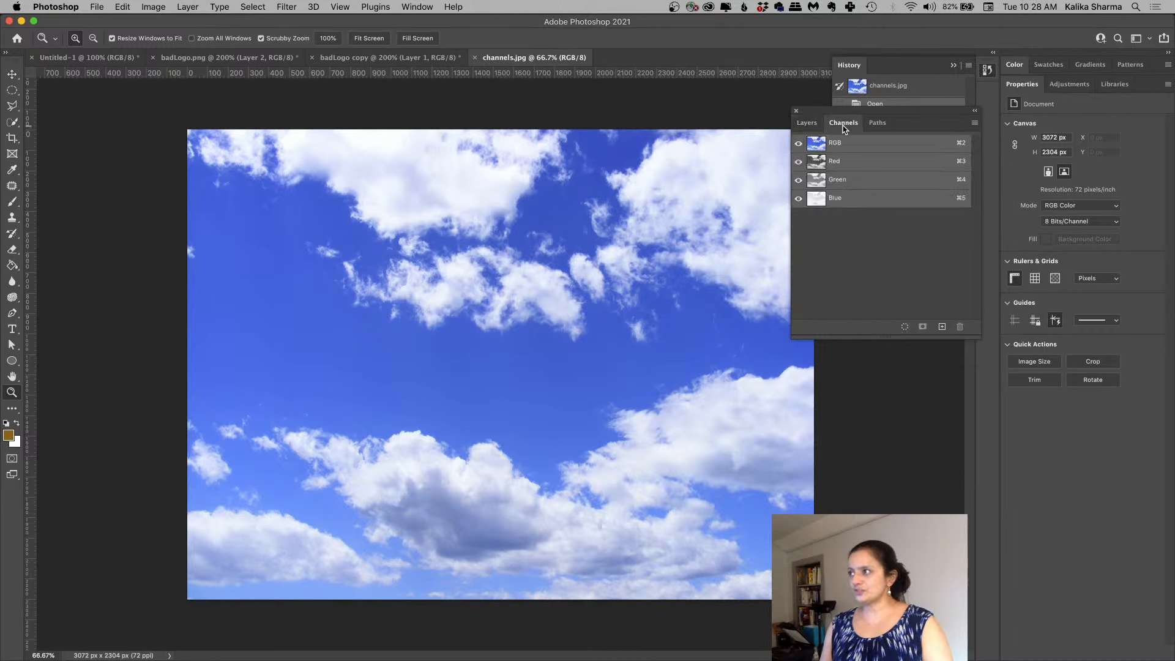
pyautogui.click(843, 162)
pyautogui.click(843, 180)
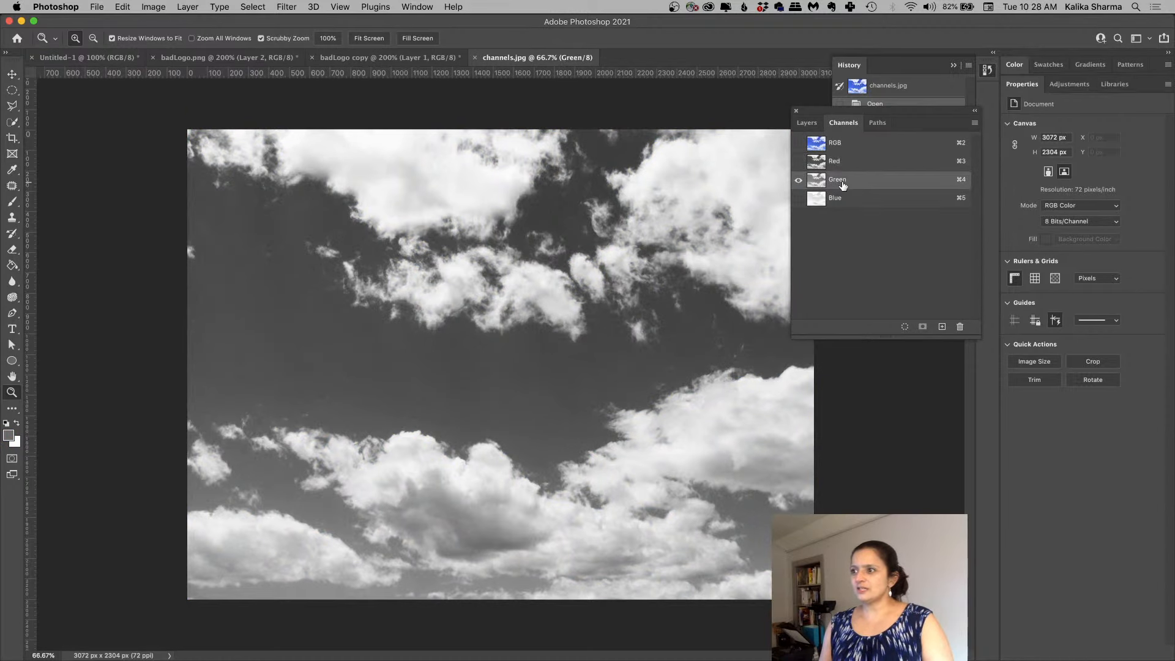
pyautogui.click(839, 200)
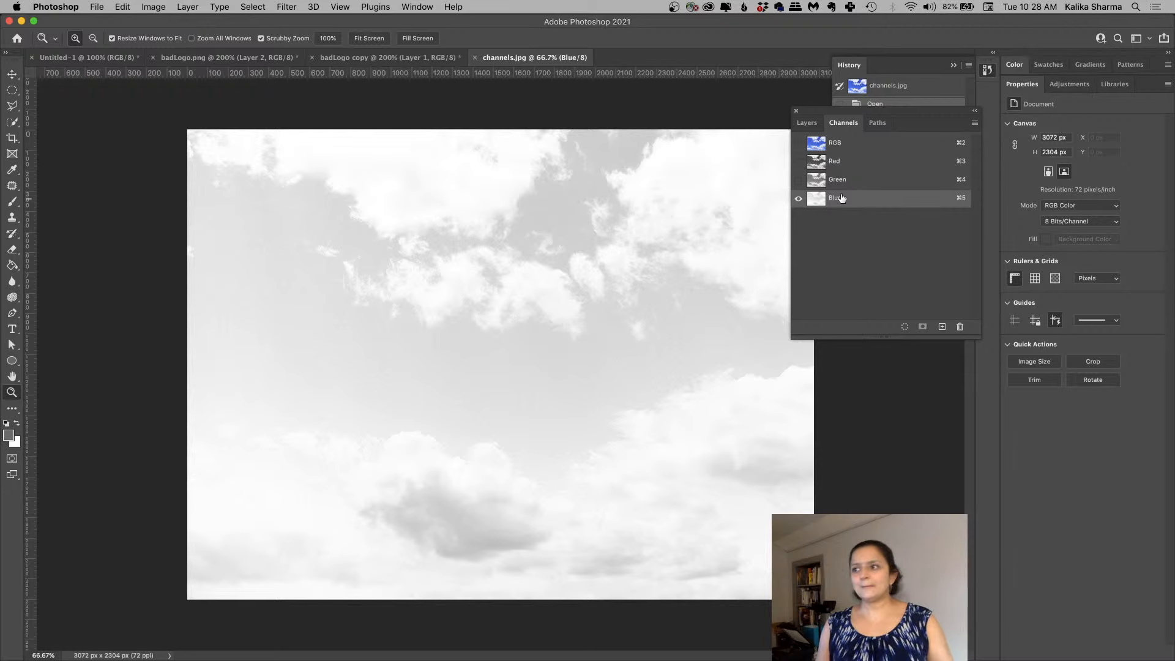
pyautogui.click(842, 181)
pyautogui.click(843, 166)
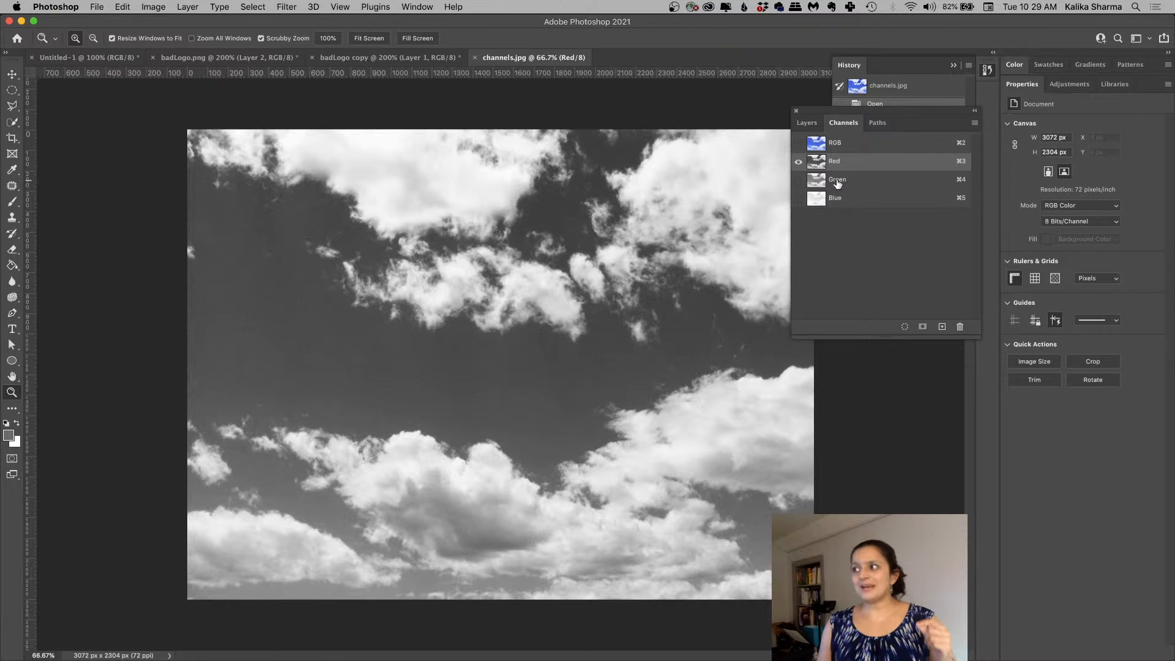
pyautogui.click(837, 181)
pyautogui.click(840, 162)
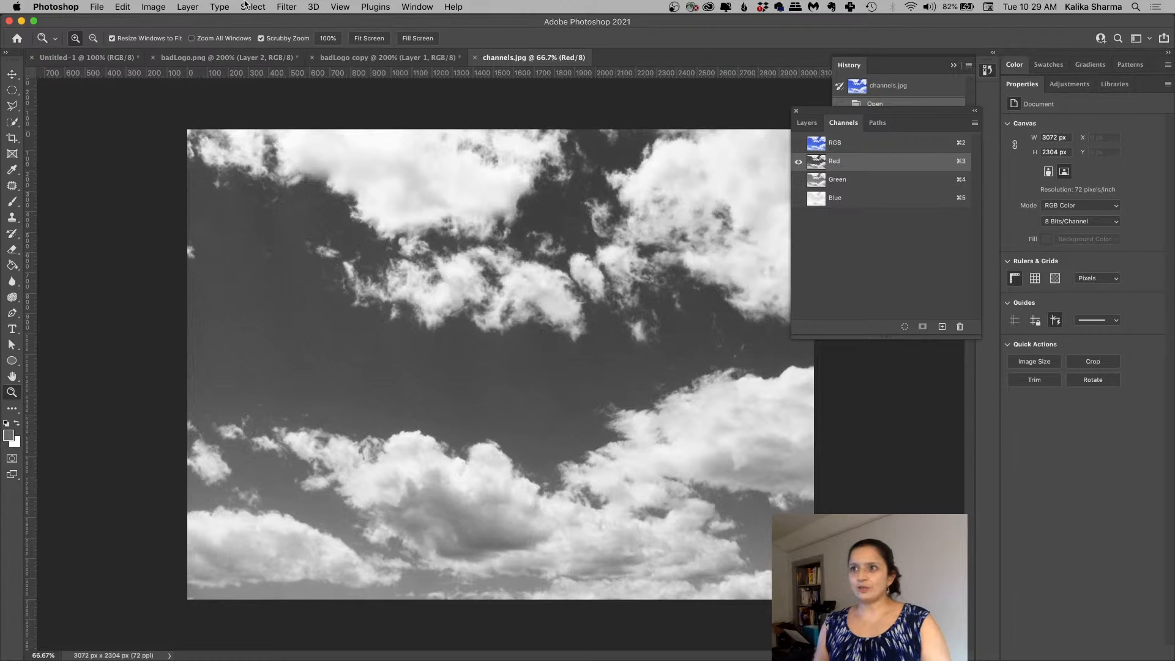
# Step: Select the whole canvas in the Red channel and copy it
pyautogui.click(253, 7)
pyautogui.click(255, 22)
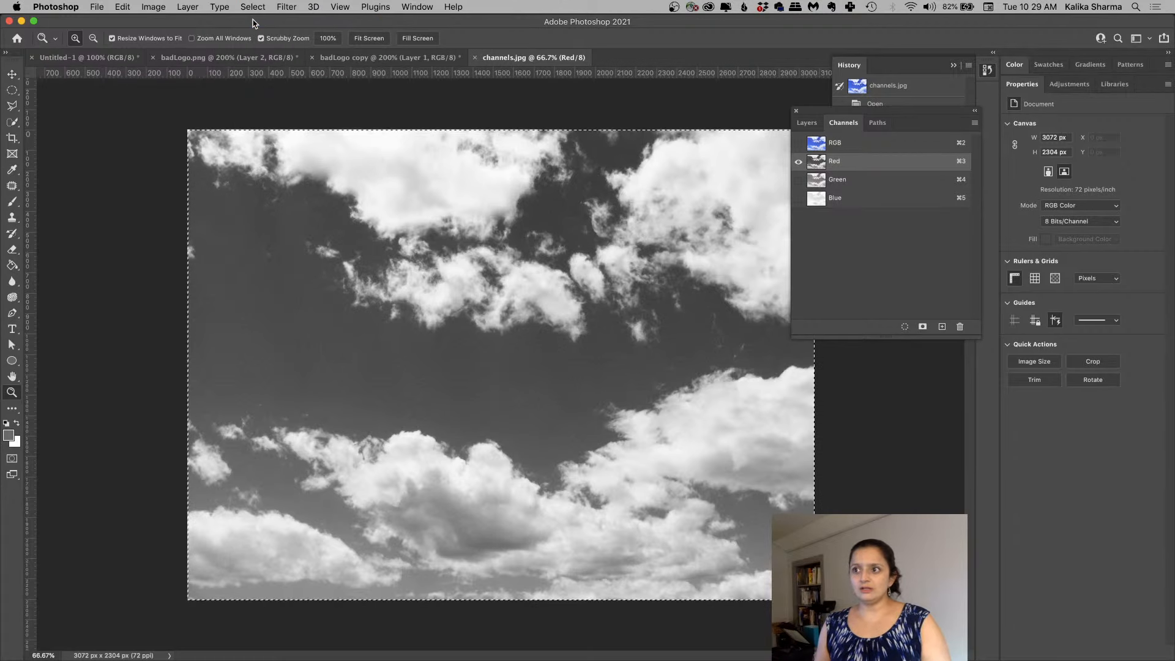
pyautogui.click(123, 6)
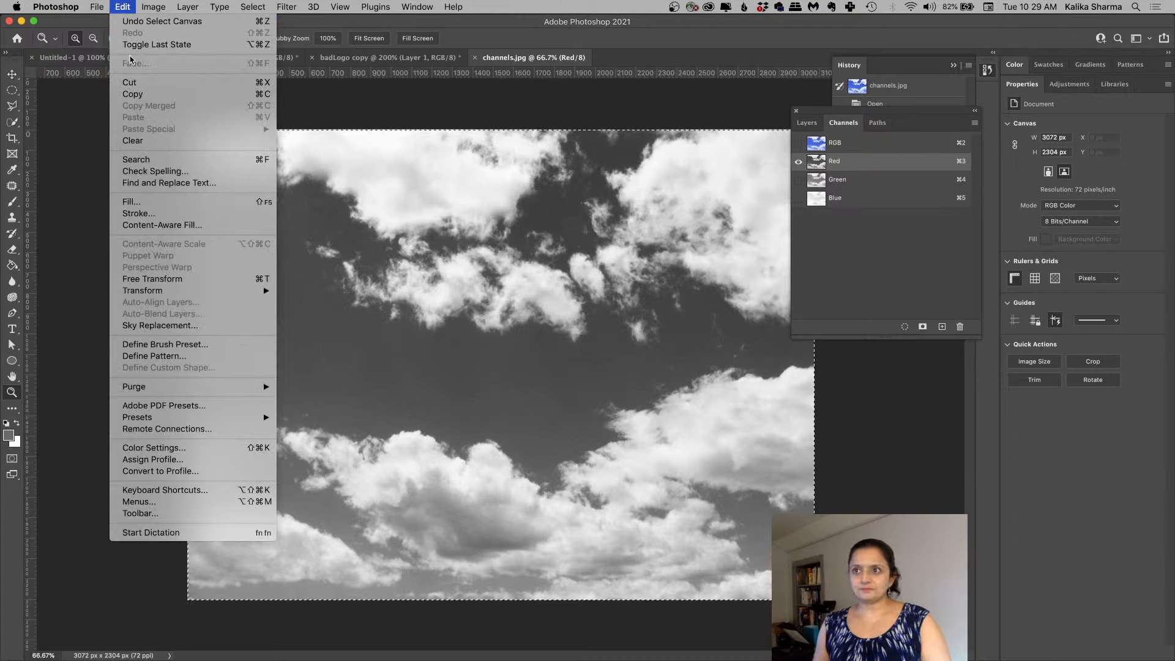
pyautogui.click(134, 96)
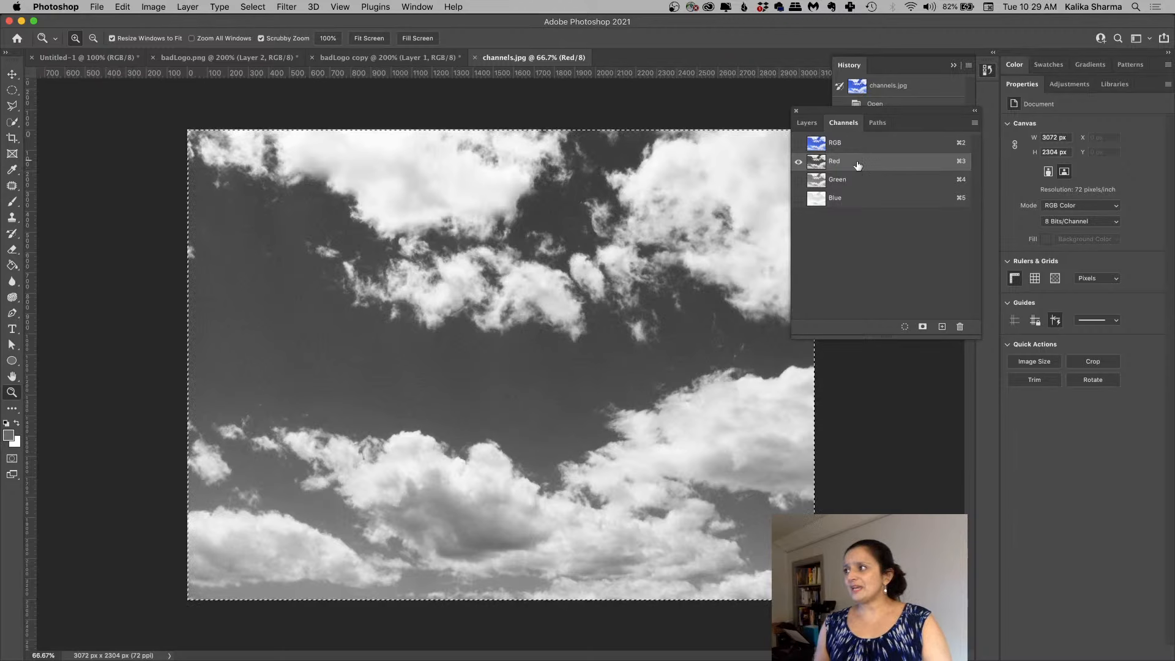
# Step: Show the full-color composite and try to paste the copied Red channel in place above the Background layer
pyautogui.click(799, 143)
pyautogui.click(807, 123)
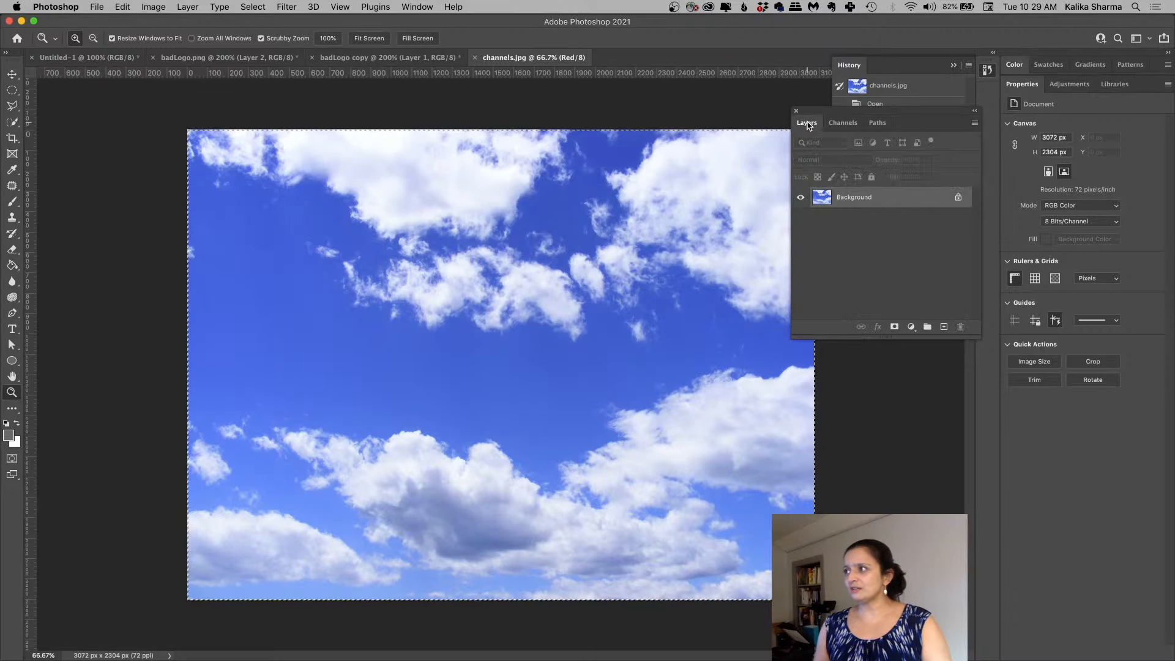
pyautogui.click(120, 7)
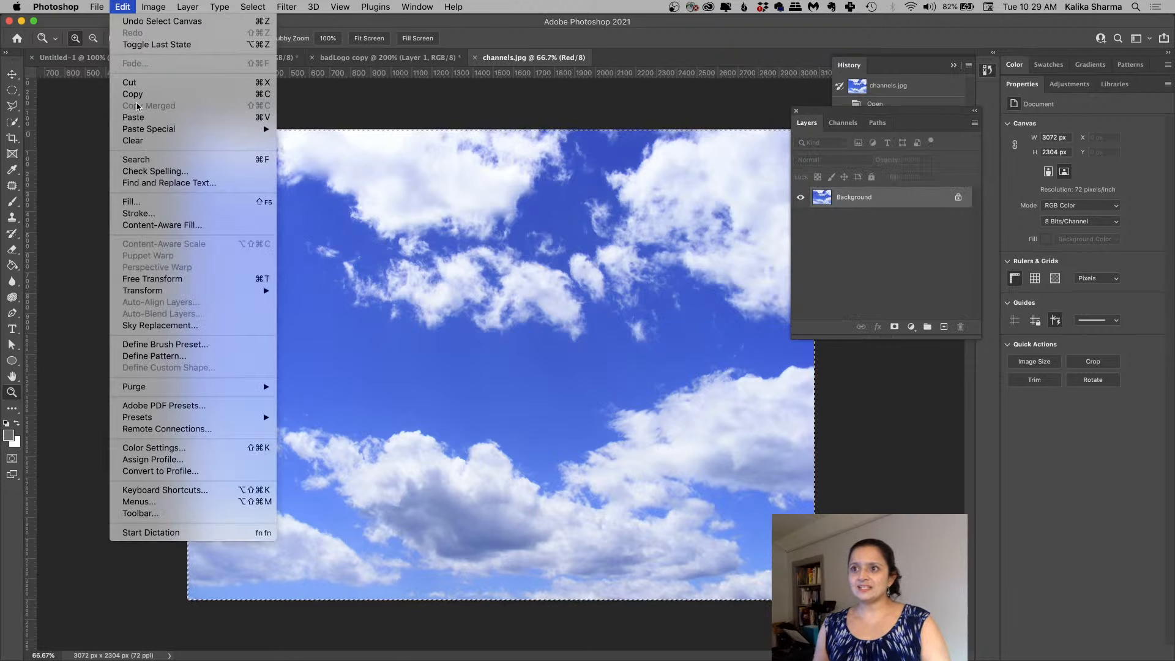
pyautogui.moveTo(149, 132)
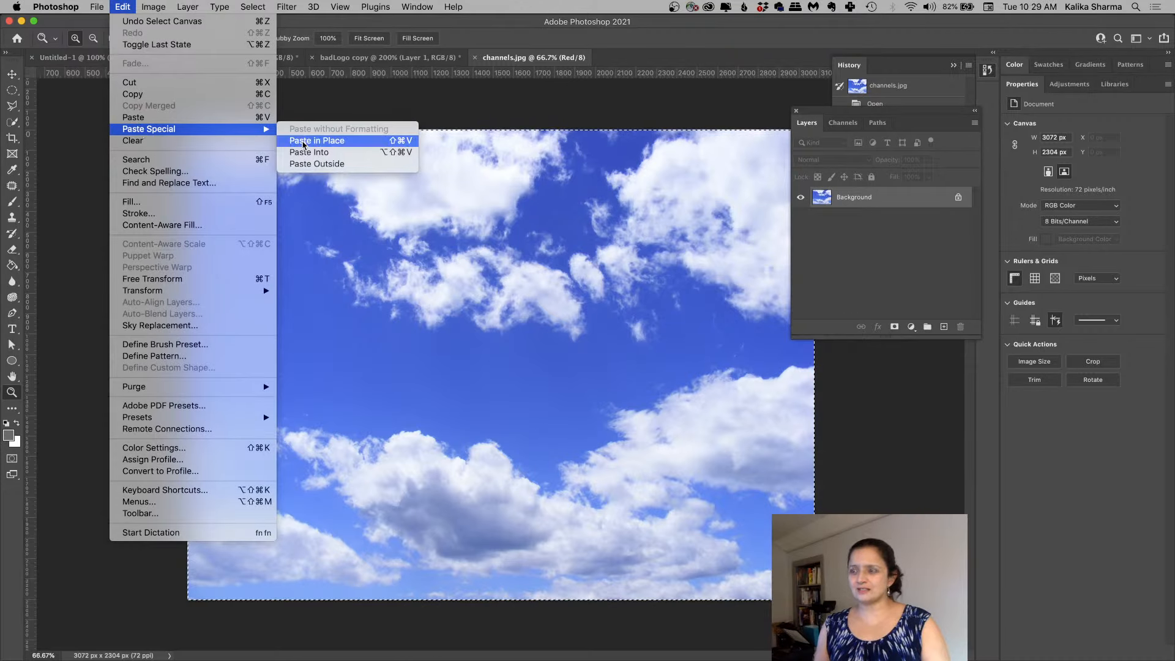
pyautogui.click(304, 142)
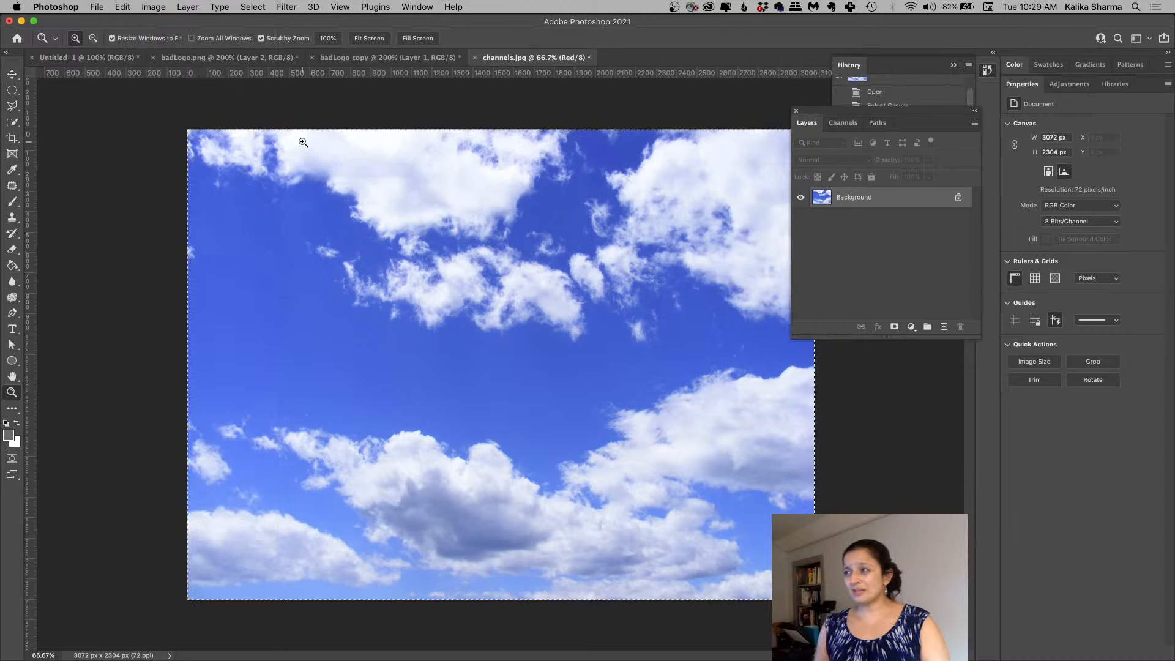
# Step: Add an empty layer above the Background and copy the entire Red channel again
pyautogui.click(944, 326)
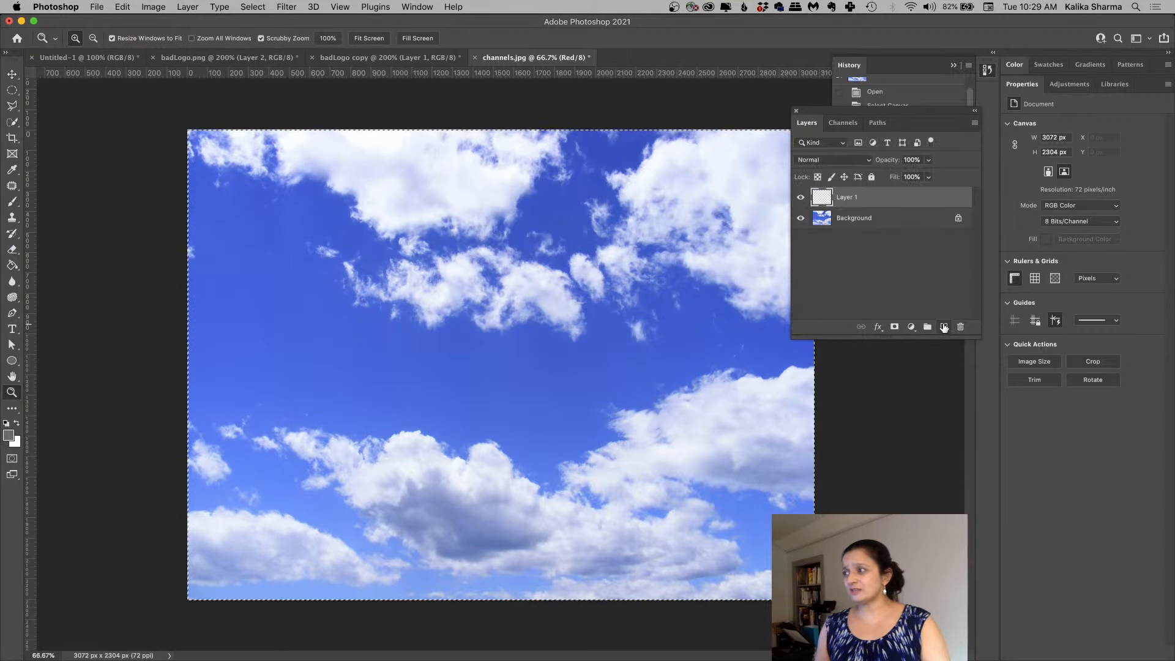
pyautogui.click(842, 123)
pyautogui.click(836, 163)
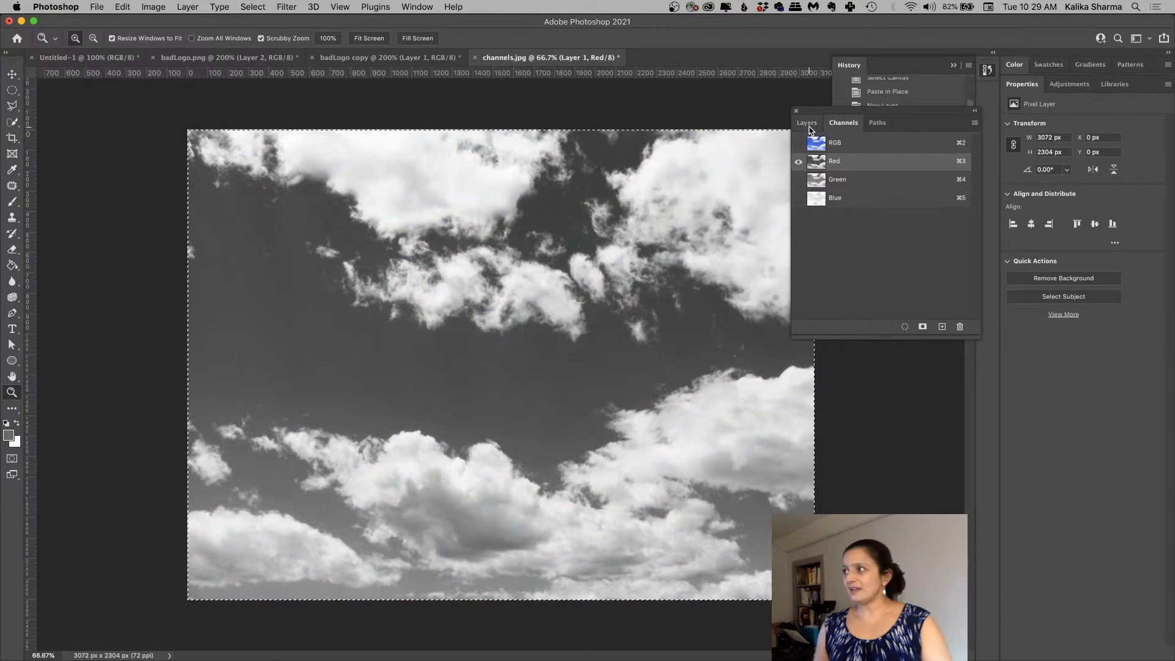
pyautogui.click(807, 123)
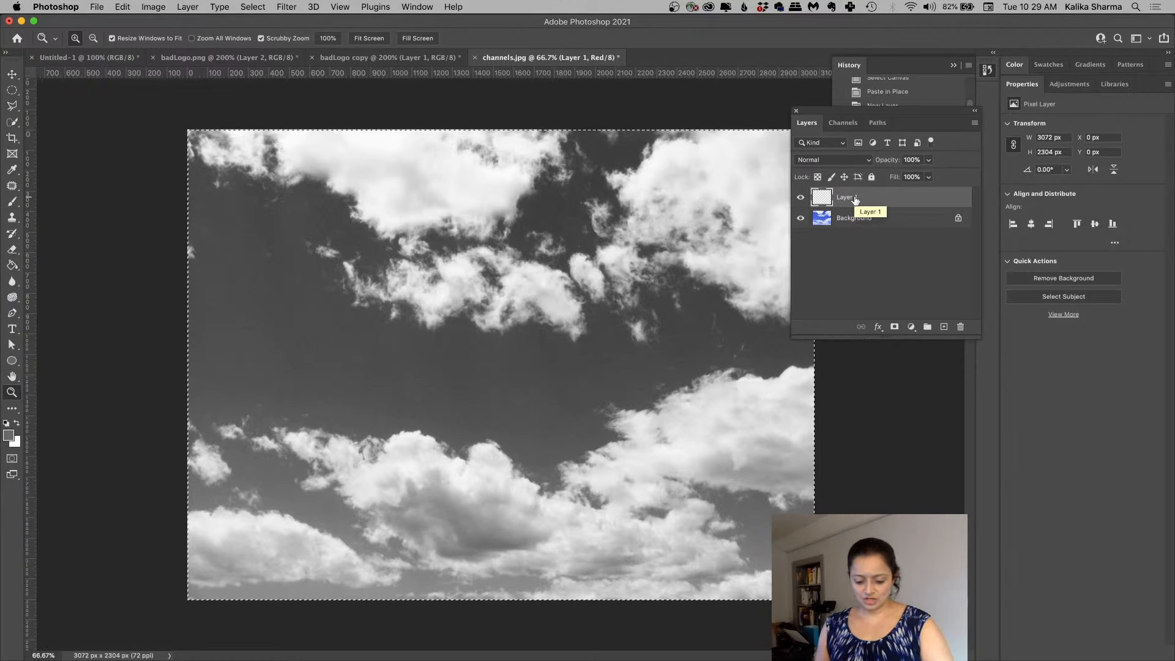
pyautogui.press('super+shift+v')
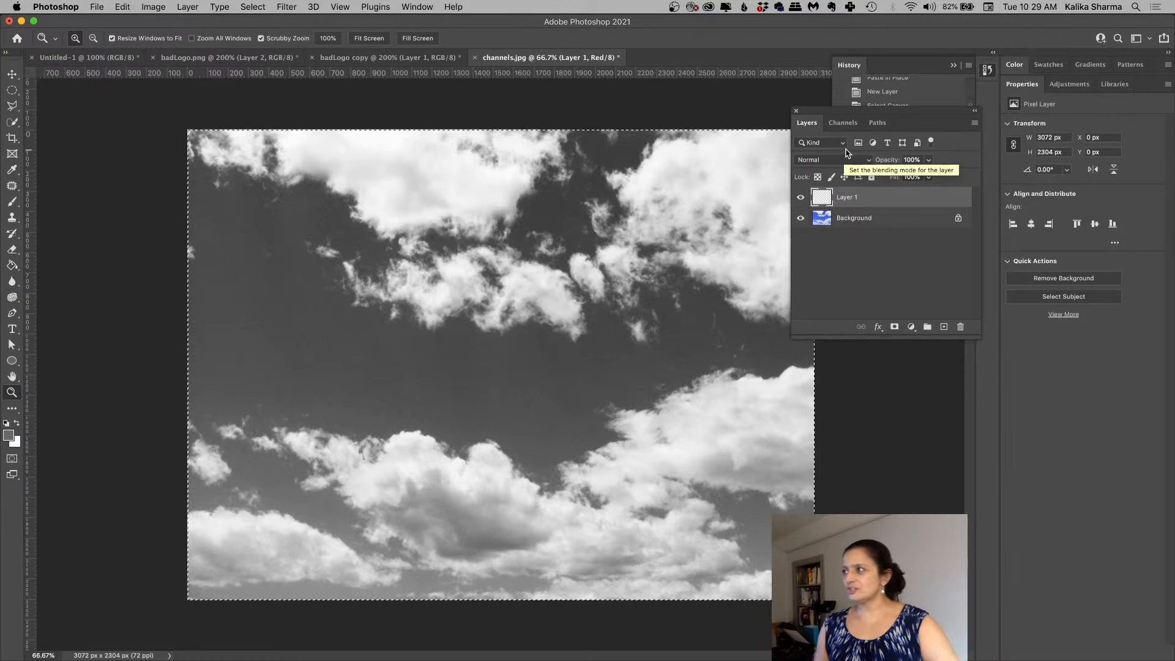
# Step: Activate the RGB composite and paste the copied Red channel in place onto Layer 1
pyautogui.click(844, 123)
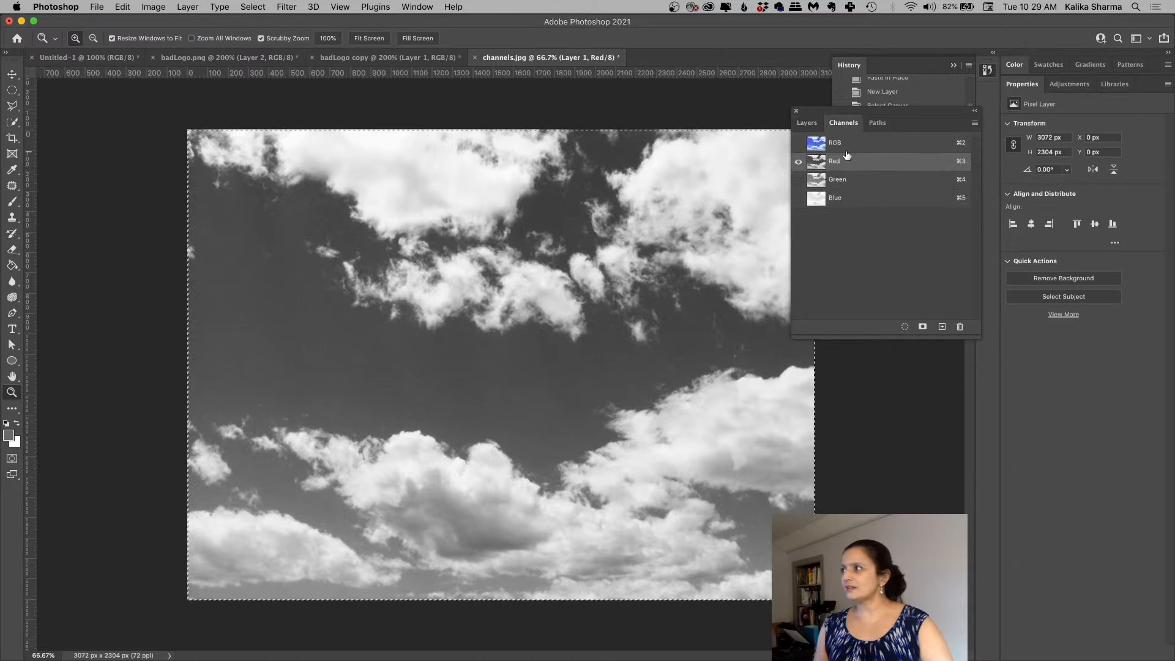
pyautogui.click(849, 145)
pyautogui.click(807, 123)
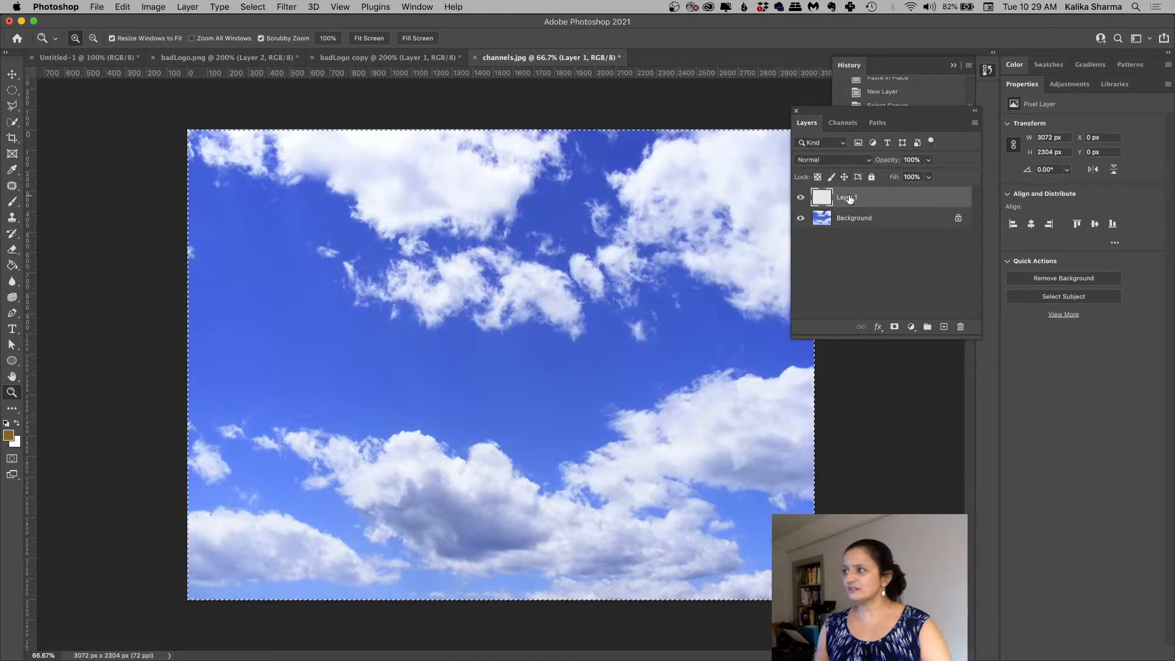
pyautogui.press('super+shift+v')
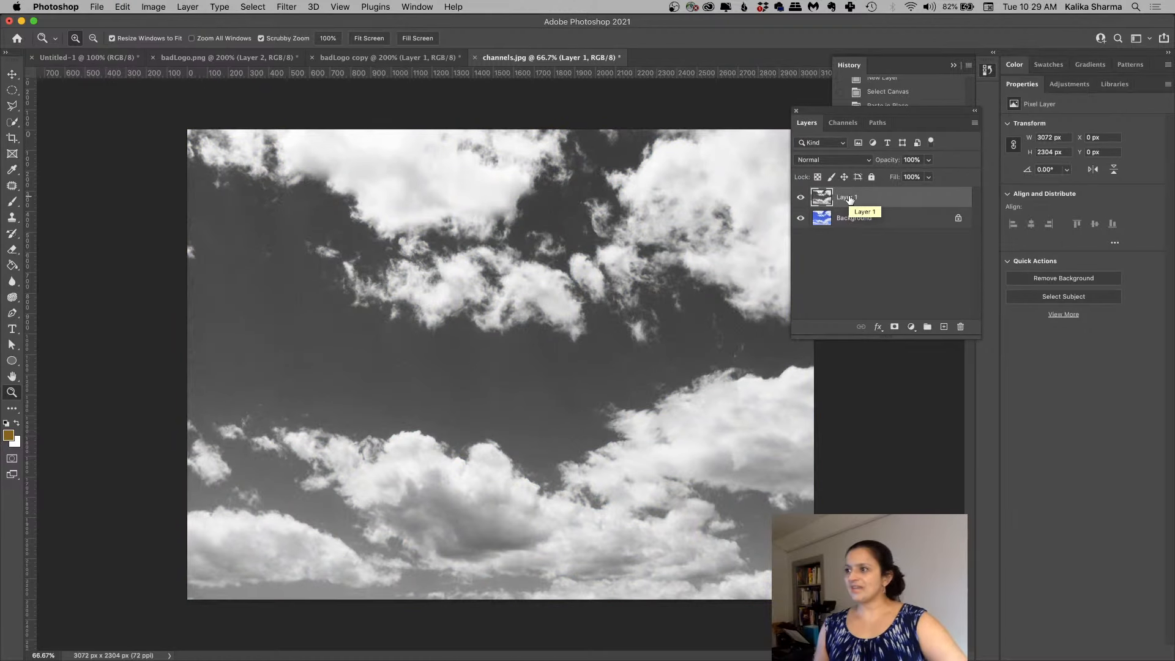
# Step: Check the channels with the grayscale Layer 1 in place and open that layer's context options
pyautogui.click(844, 123)
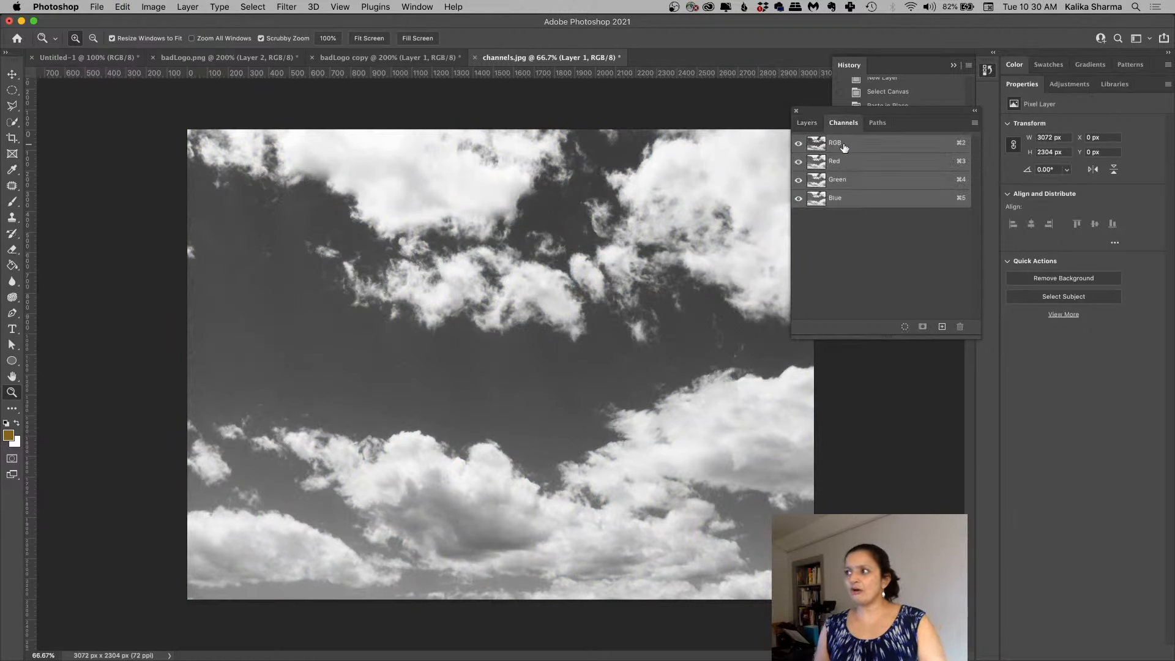
pyautogui.click(807, 124)
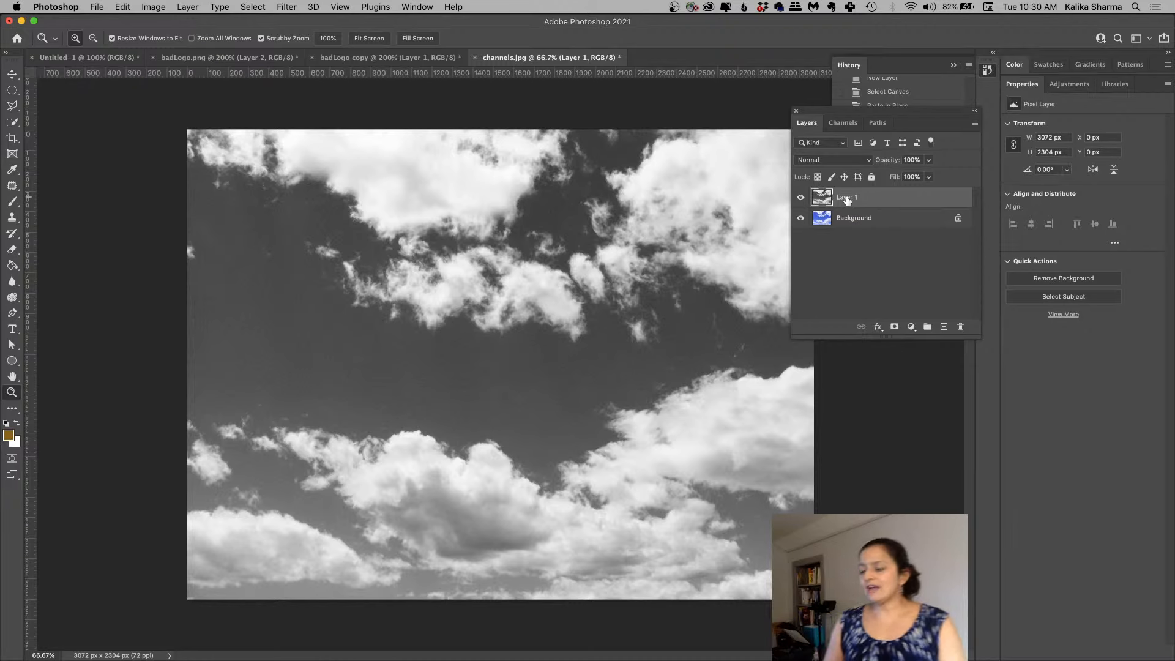
pyautogui.rightClick(848, 200)
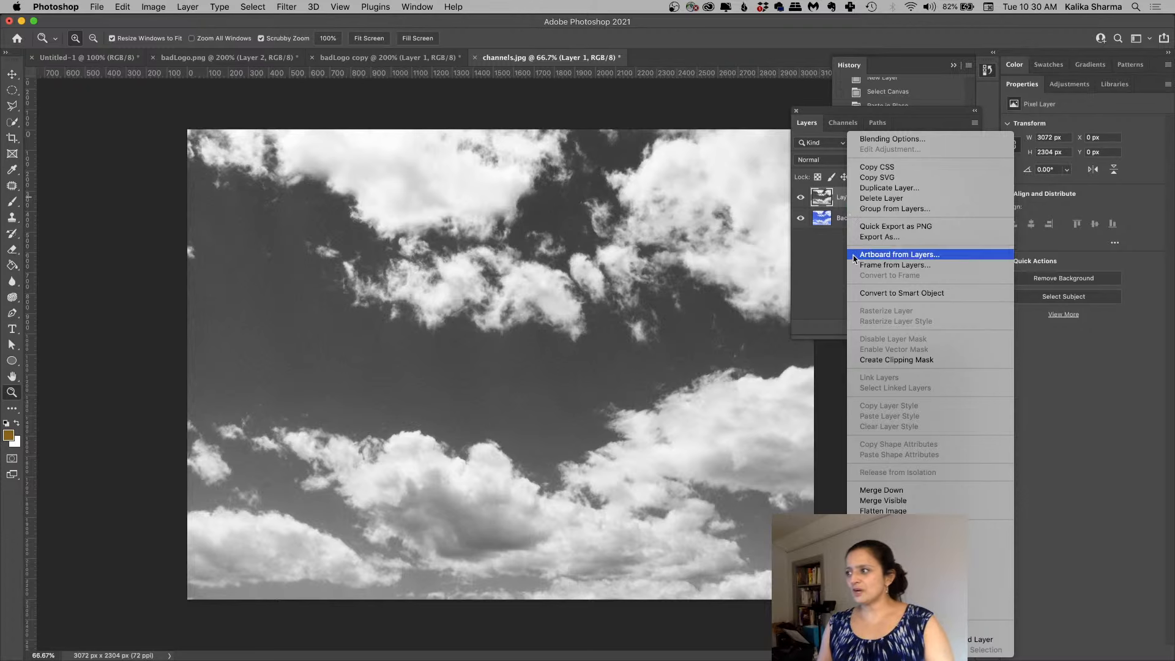
# Step: Convert Layer 1 to a smart object and apply Levels with input values 155, 1.09 and 204
pyautogui.click(860, 294)
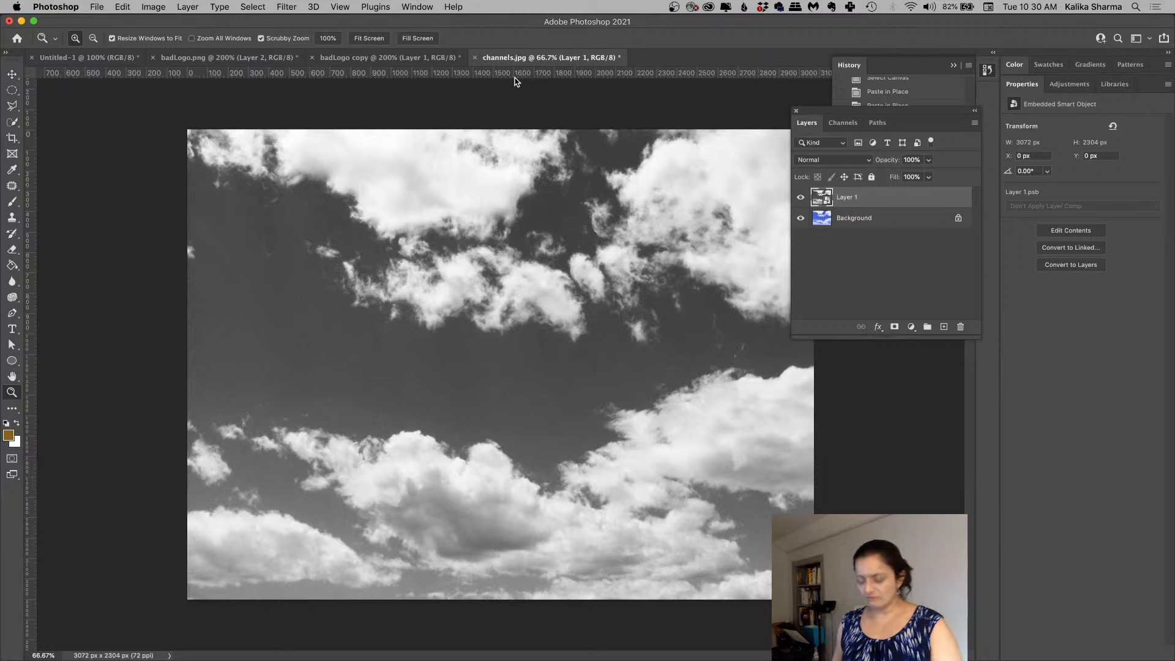
pyautogui.press('super+l')
pyautogui.moveTo(478, 289); pyautogui.dragTo(608, 295)
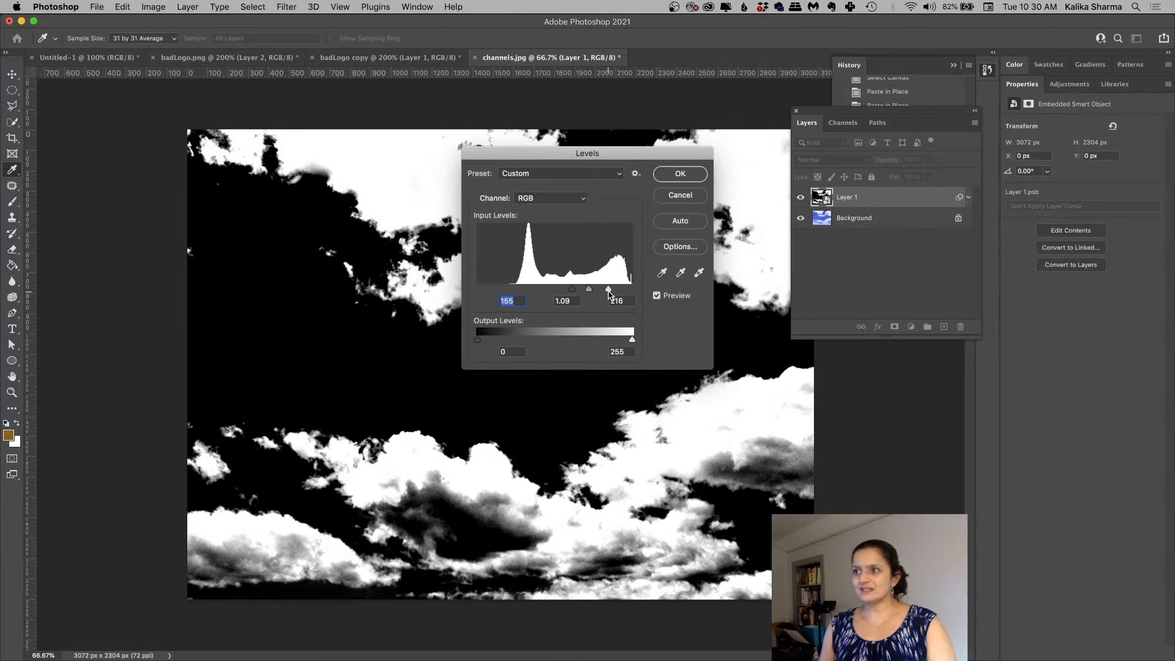
pyautogui.moveTo(610, 294); pyautogui.dragTo(620, 294)
pyautogui.click(620, 294)
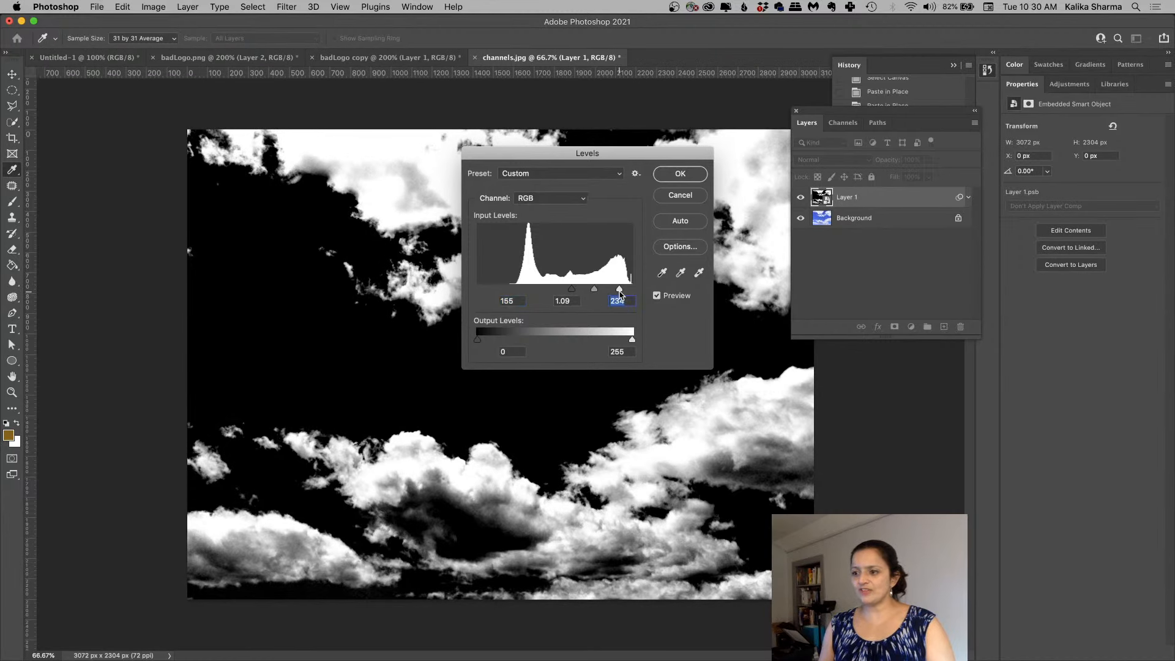
pyautogui.moveTo(619, 294); pyautogui.dragTo(603, 293)
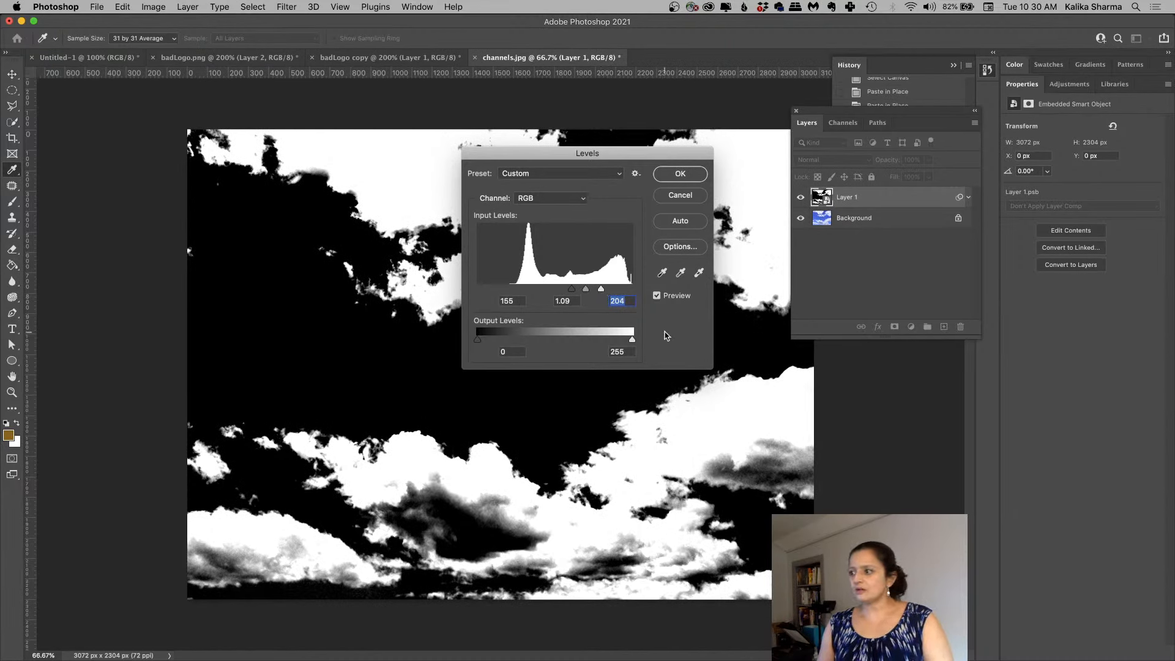
pyautogui.click(673, 178)
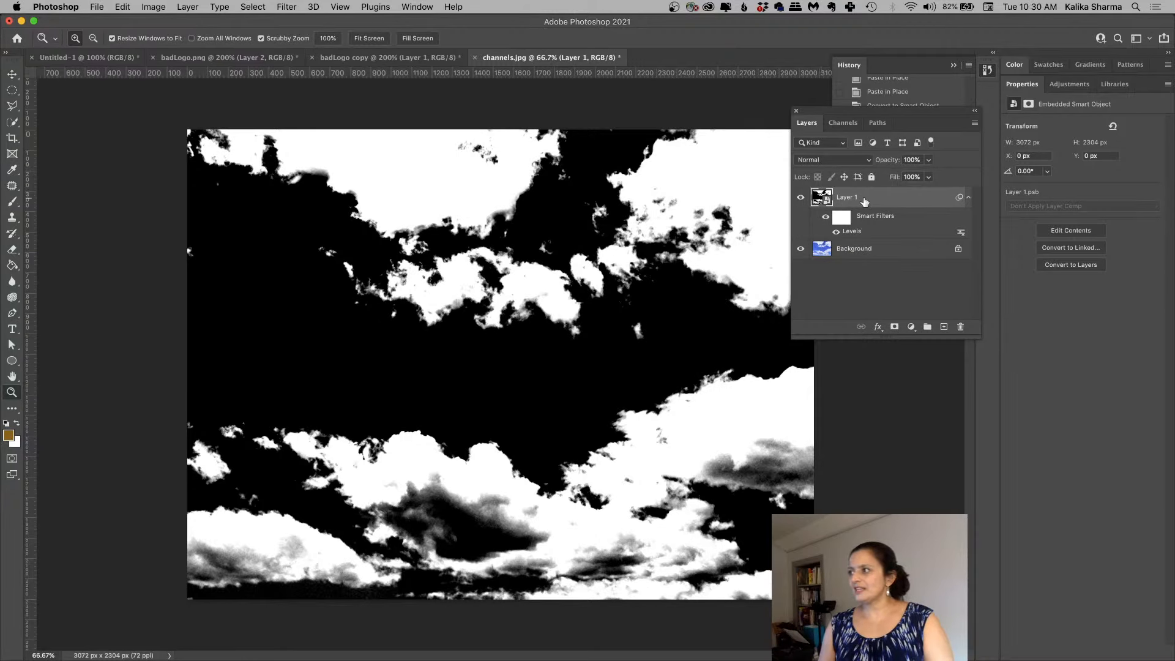
# Step: Add a blank layer above Layer 1 and toggle both layers' visibility to compare them with the original sky
pyautogui.click(944, 327)
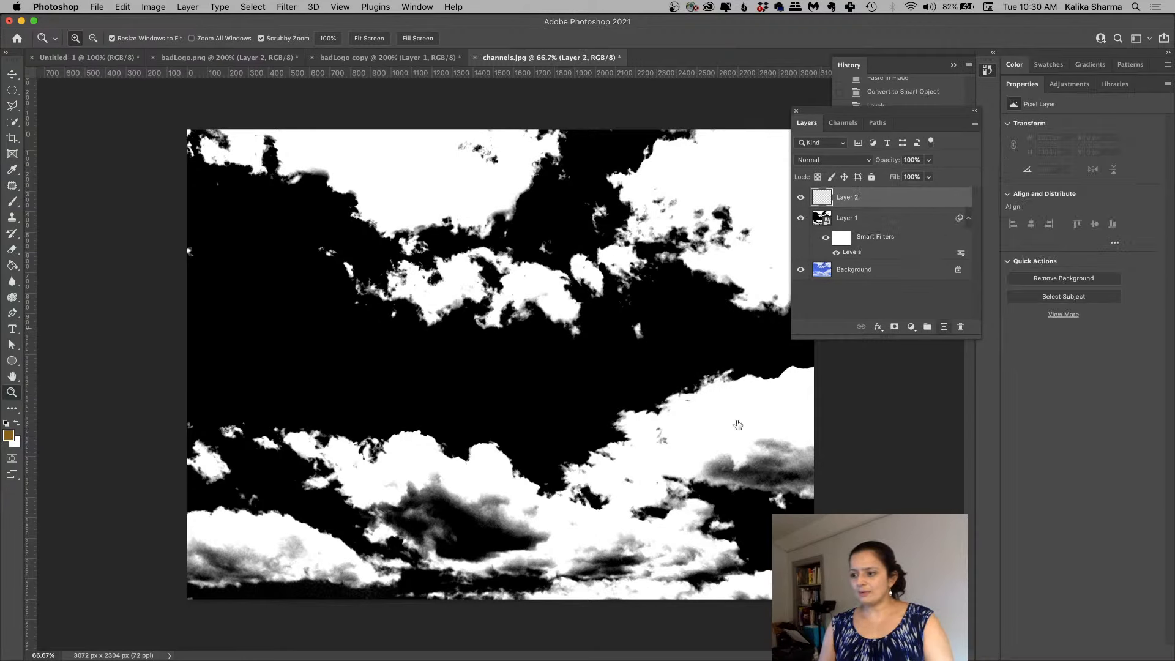
pyautogui.click(800, 197)
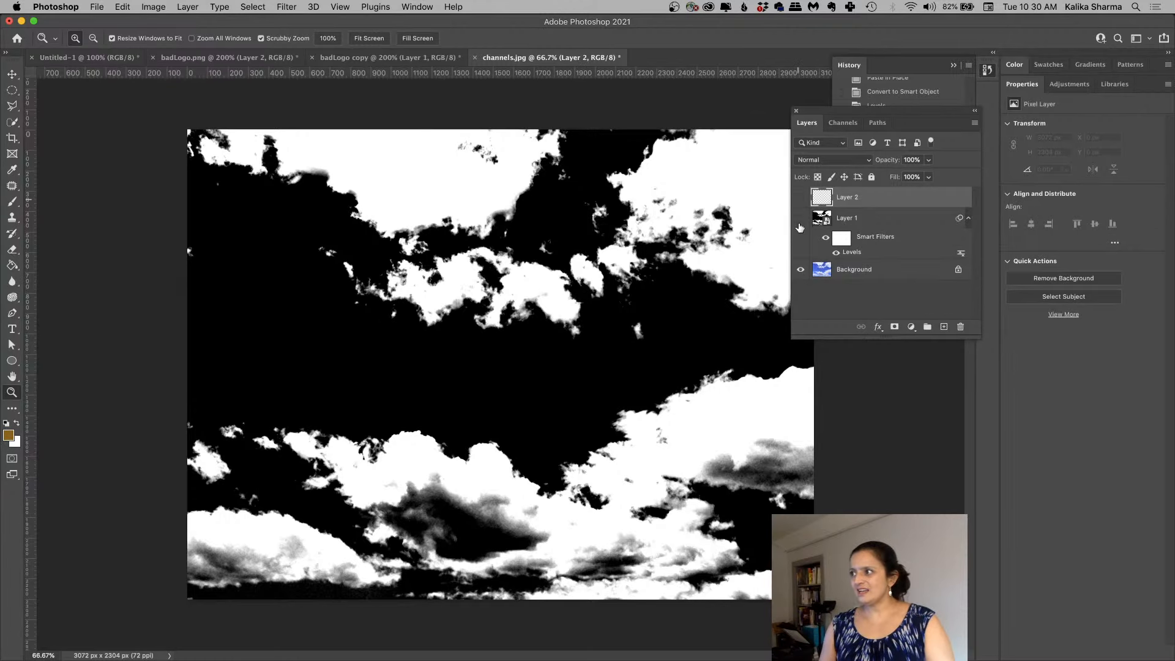
pyautogui.click(800, 225)
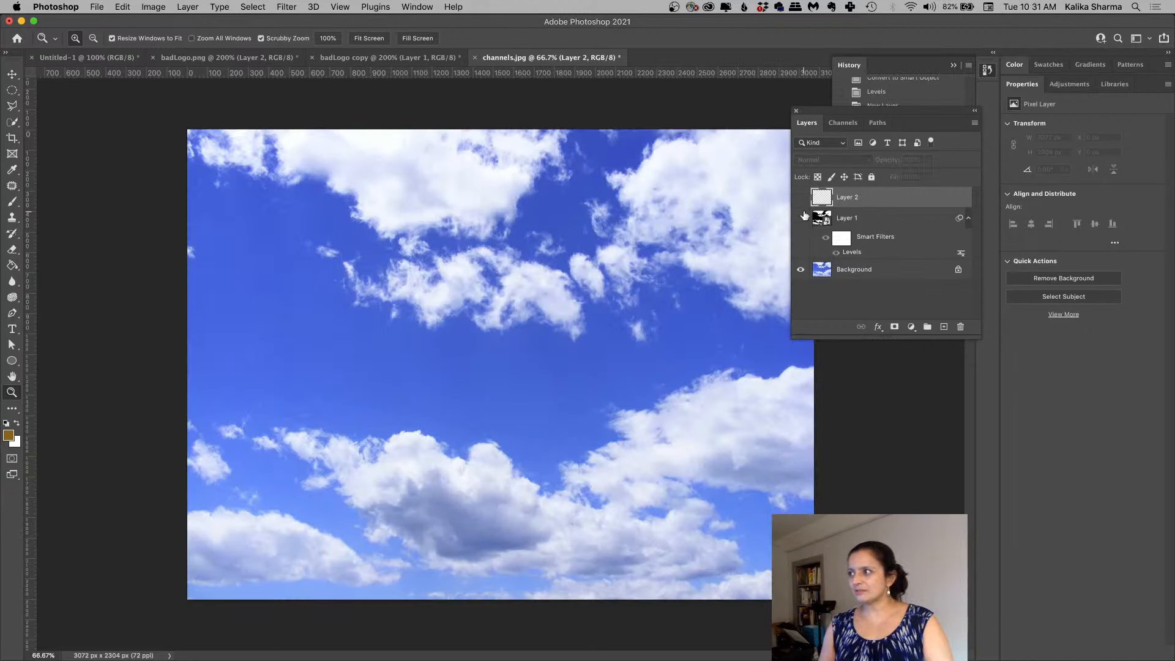
pyautogui.moveTo(802, 217); pyautogui.dragTo(801, 197)
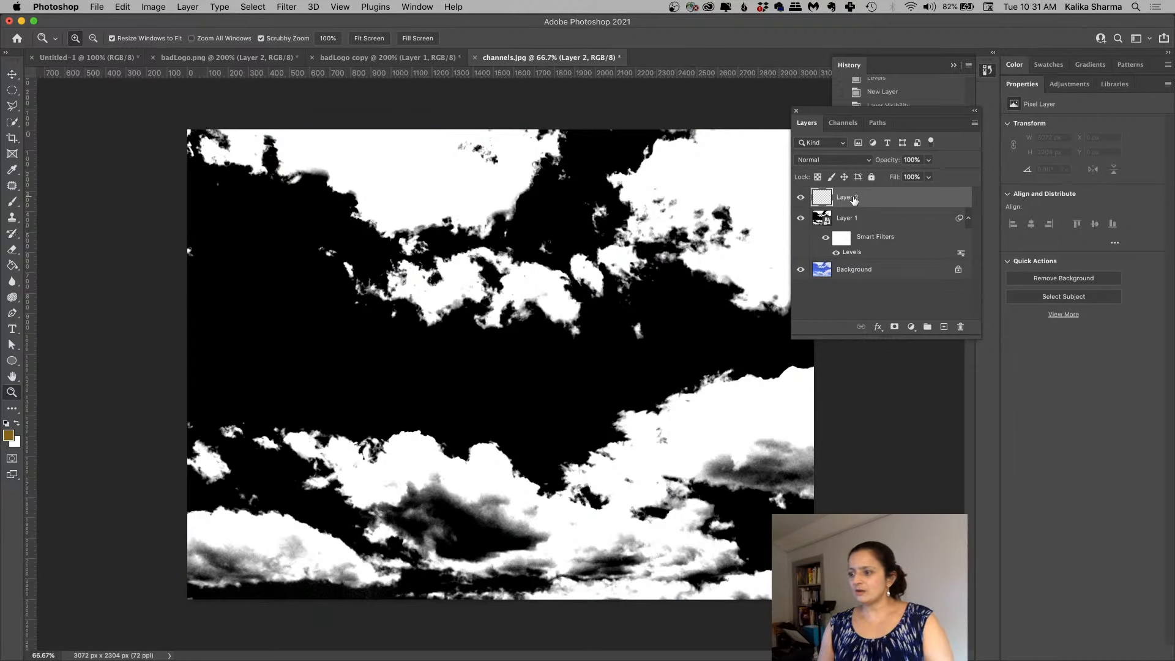
# Step: Outline the gray interior of the large lower cloud with the Polygonal Lasso and compare the selection with the original sky
pyautogui.press('b')
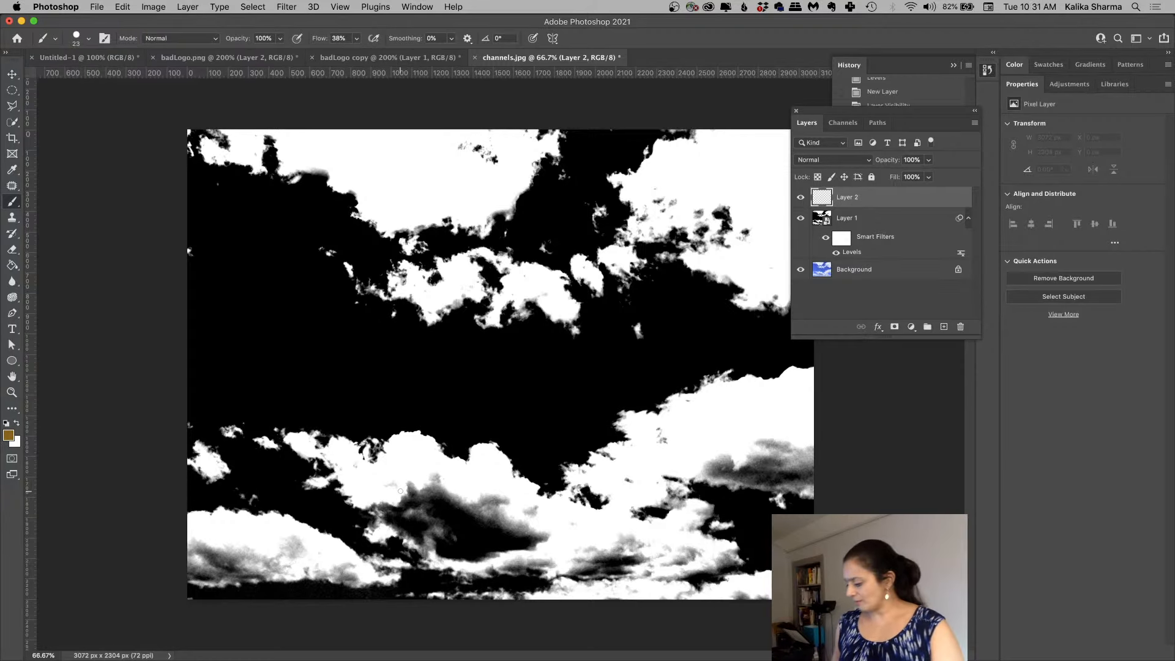
pyautogui.press('l')
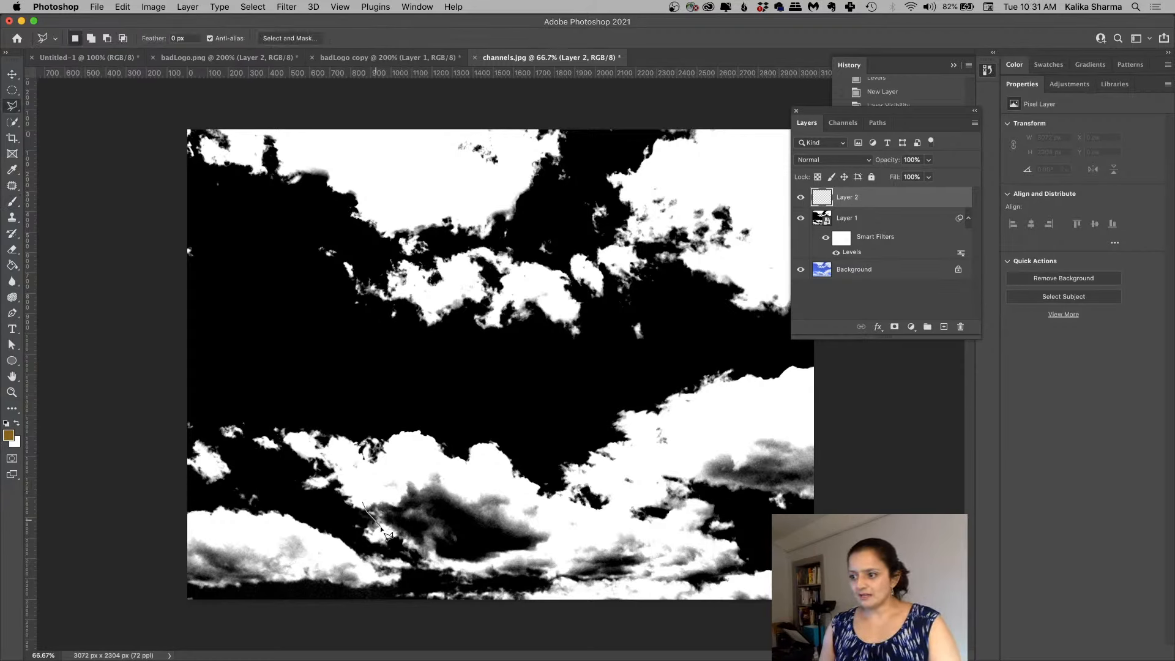
pyautogui.moveTo(399, 535)
pyautogui.mouseDown()
pyautogui.moveTo(462, 568)
pyautogui.moveTo(533, 555)
pyautogui.moveTo(527, 567)
pyautogui.moveTo(582, 579)
pyautogui.moveTo(658, 579)
pyautogui.moveTo(676, 547)
pyautogui.moveTo(617, 529)
pyautogui.moveTo(535, 555)
pyautogui.moveTo(559, 531)
pyautogui.mouseUp()
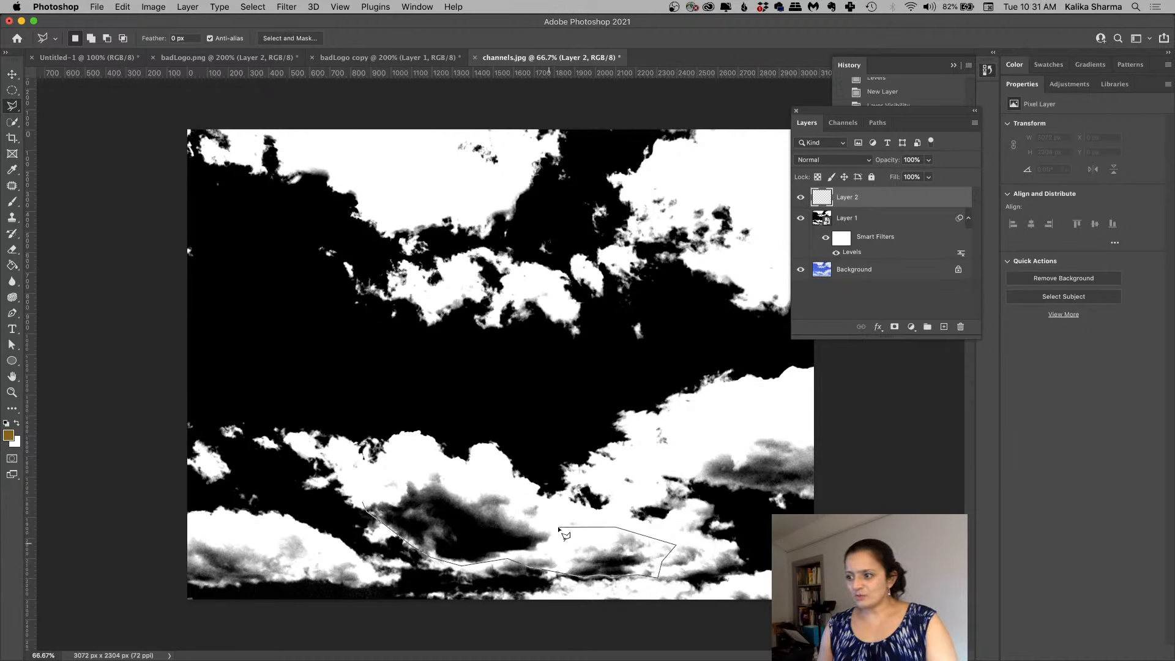
pyautogui.click(499, 477)
pyautogui.click(428, 467)
pyautogui.click(372, 471)
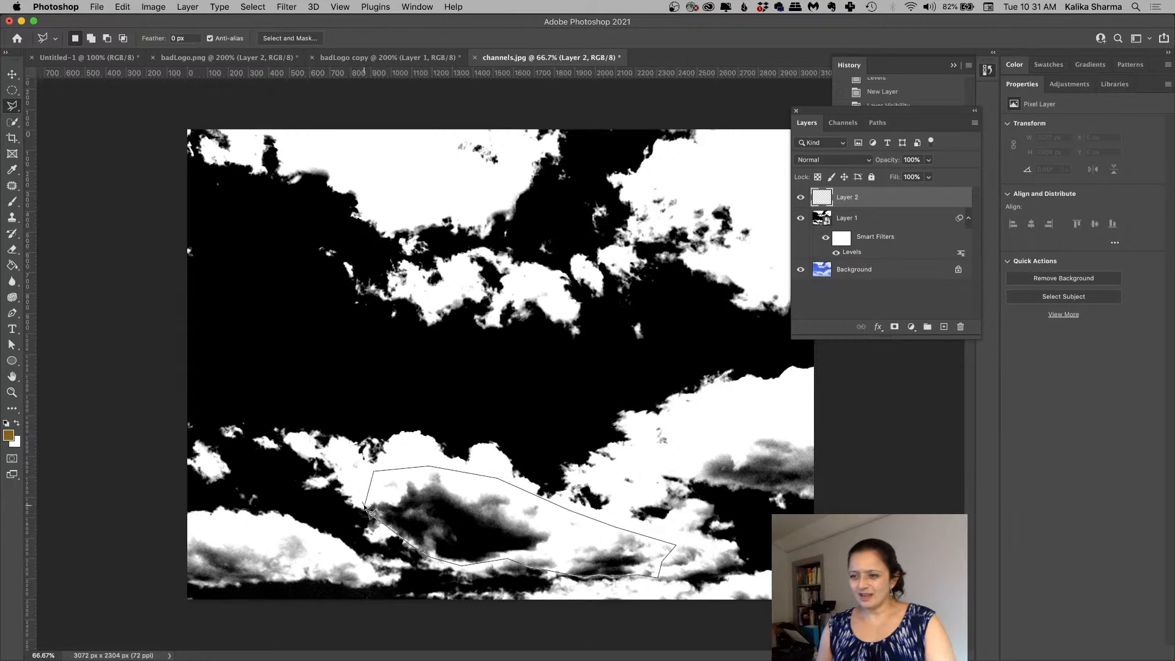
pyautogui.click(369, 510)
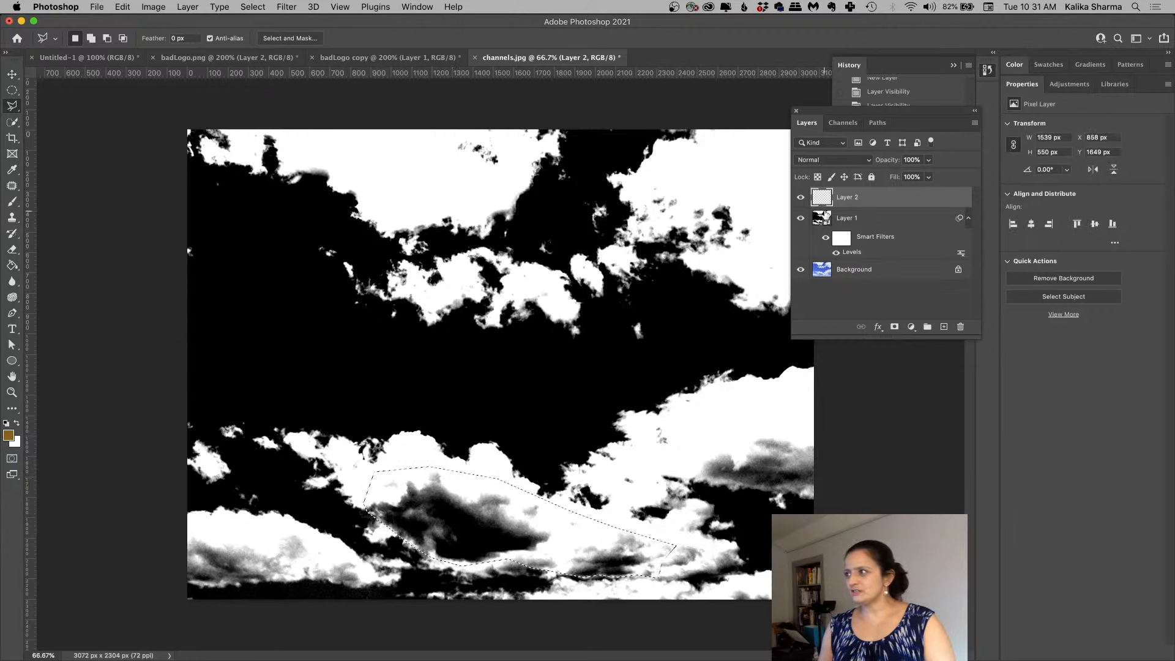
pyautogui.click(800, 219)
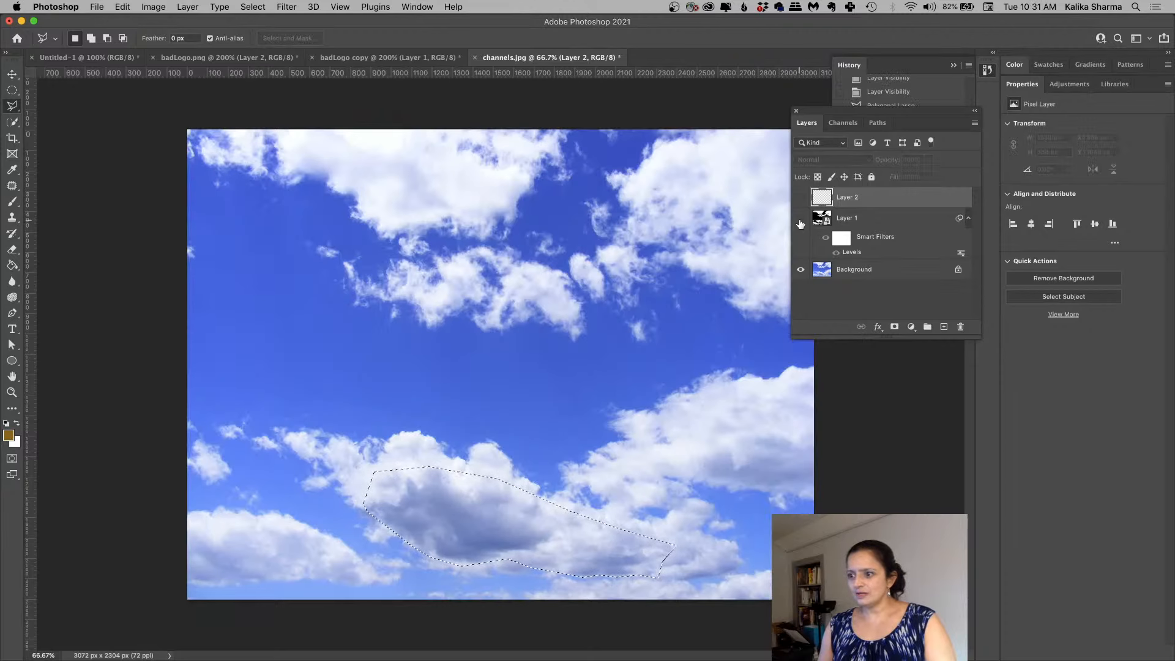
pyautogui.click(800, 197)
pyautogui.click(800, 218)
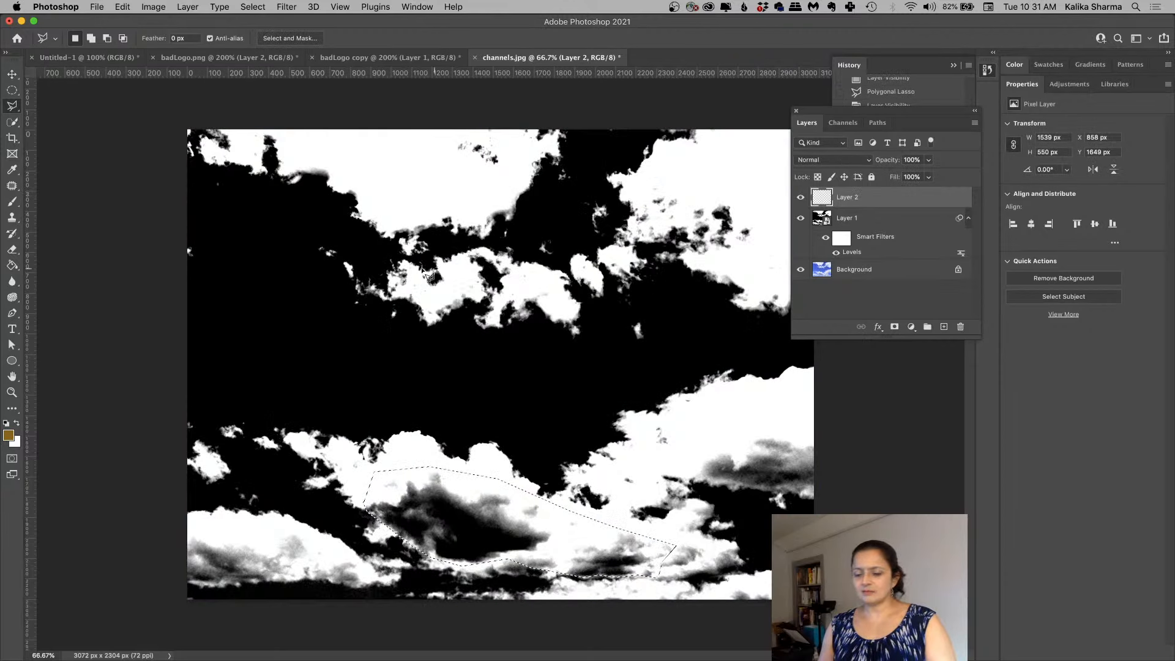
# Step: Fill the selected cloud interior with white on Layer 2 at 100% opacity, and deselect
pyautogui.press('d')
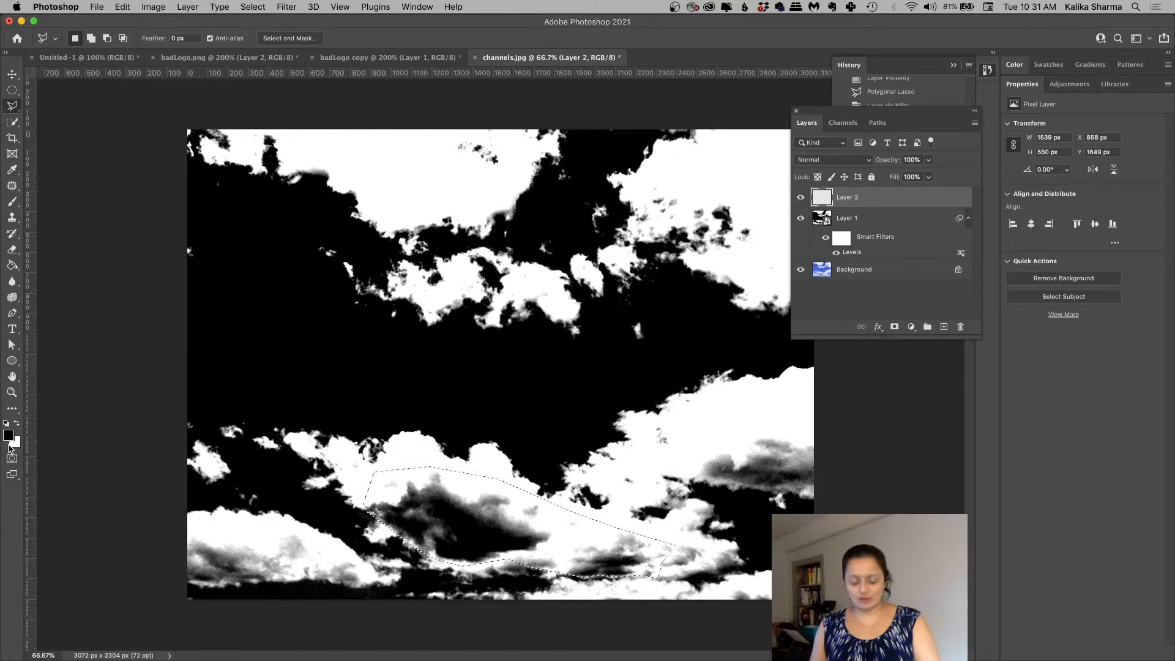
pyautogui.press('x')
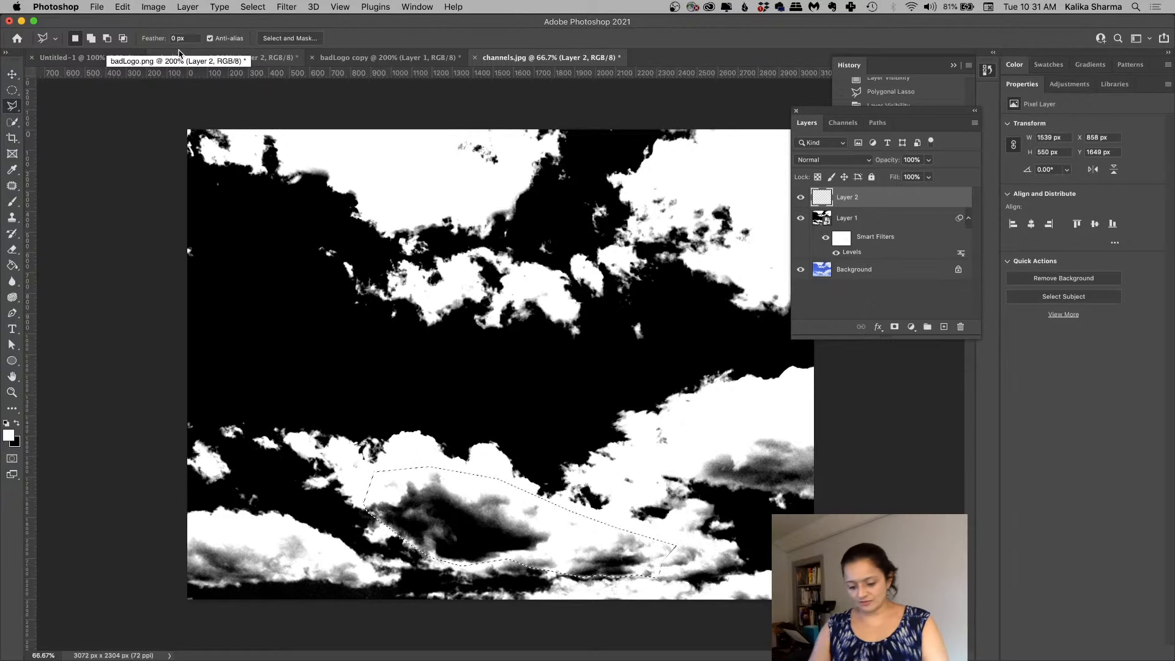
pyautogui.hotkey('shift', 'BackSpace')
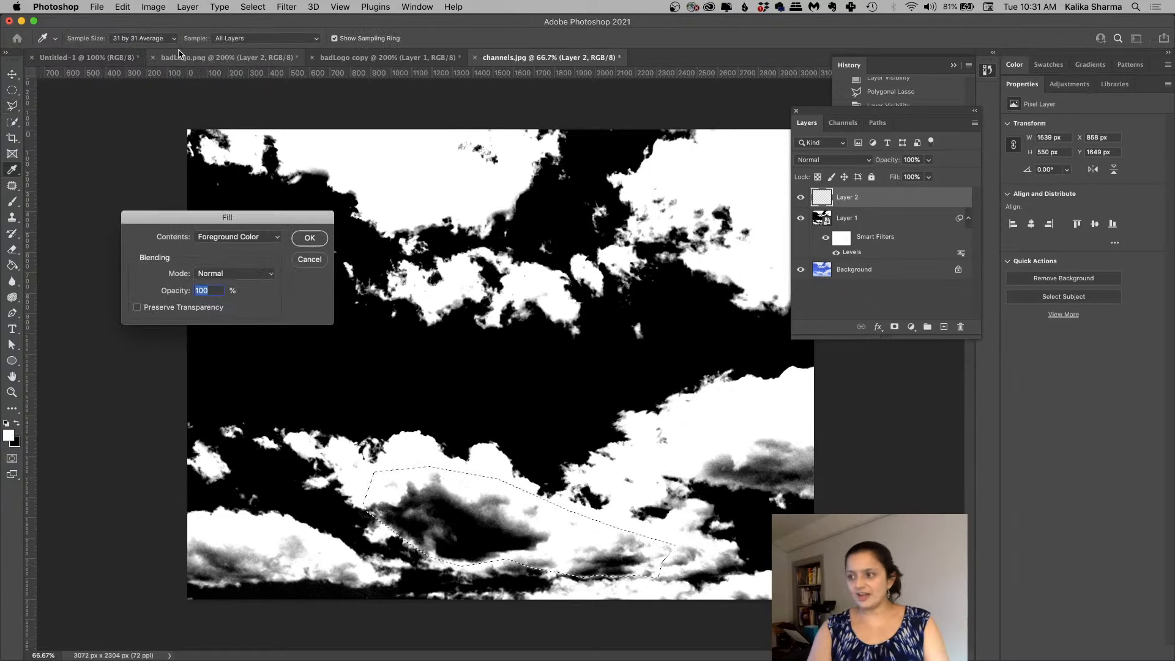
pyautogui.click(310, 238)
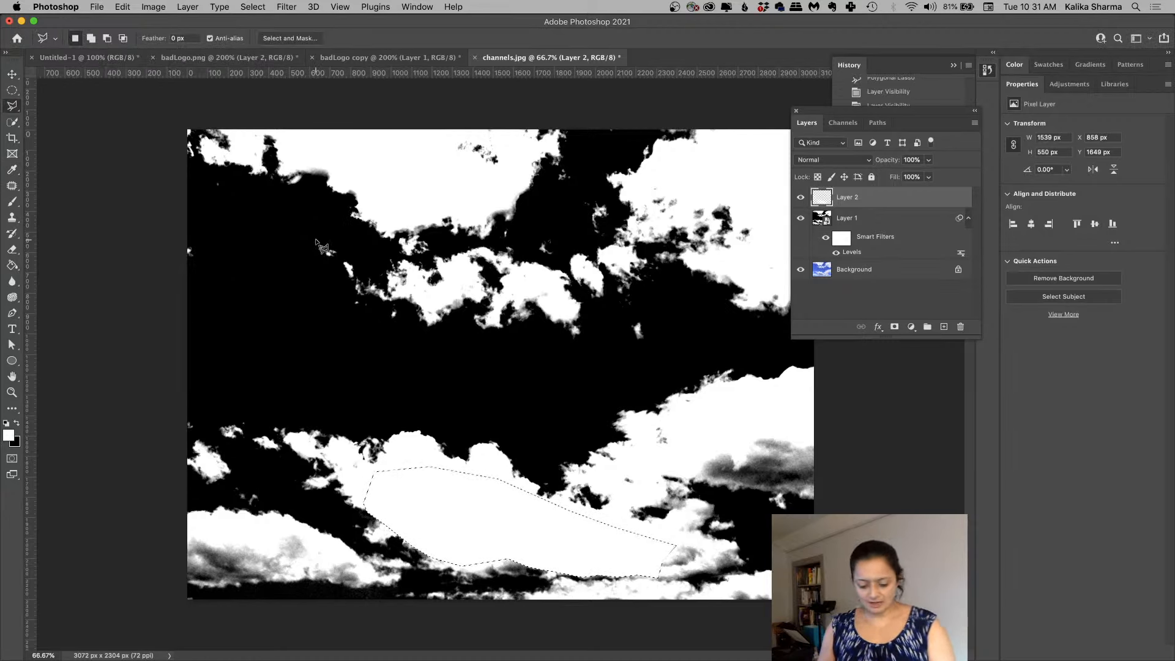
pyautogui.press('super+d')
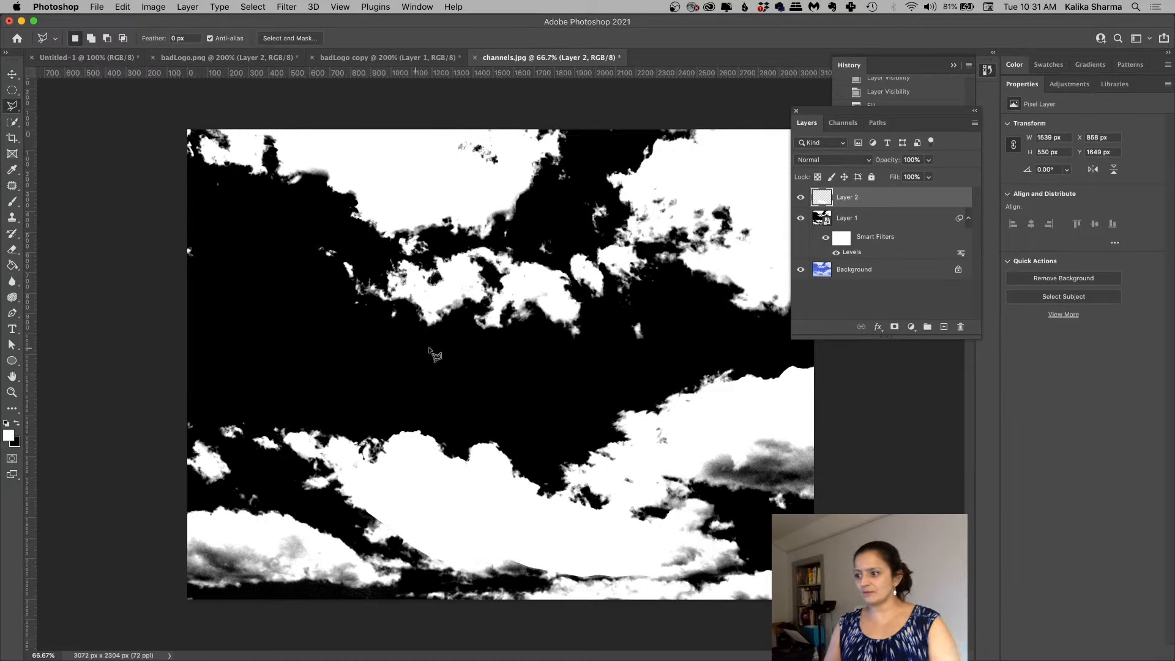
# Step: Paint white along the filled cloud's lower-left edge using a 60 px brush with 20% hardness
pyautogui.press('z')
pyautogui.click(542, 564)
pyautogui.moveTo(555, 568); pyautogui.dragTo(590, 458)
pyautogui.press('b')
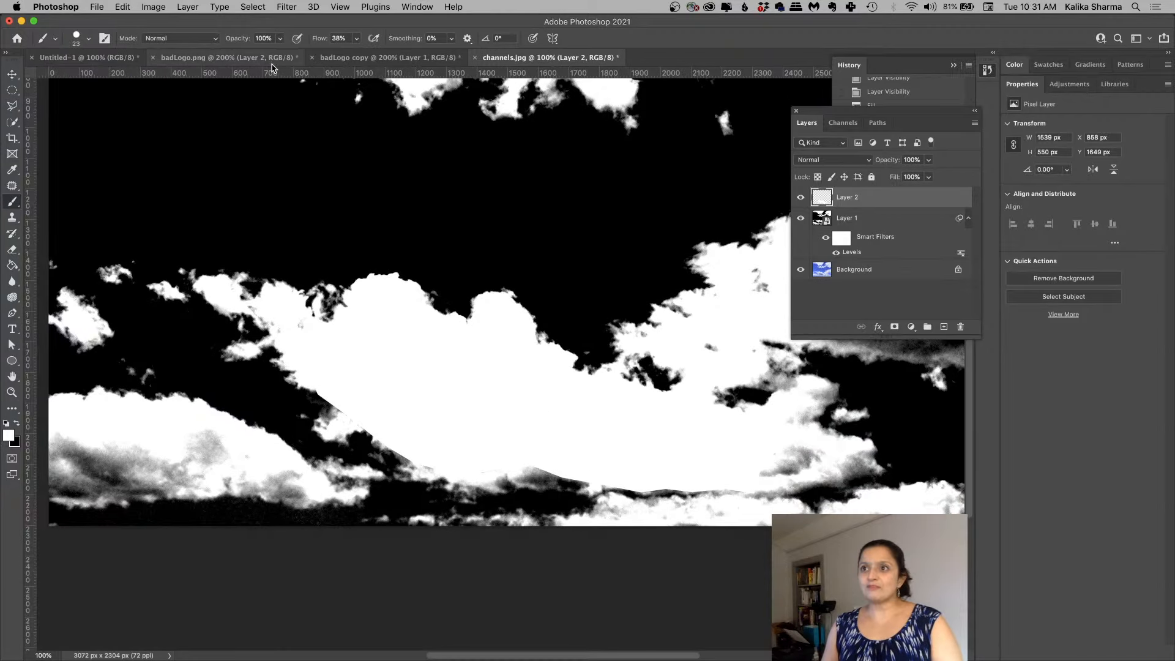
pyautogui.click(90, 41)
pyautogui.moveTo(99, 105); pyautogui.dragTo(85, 108)
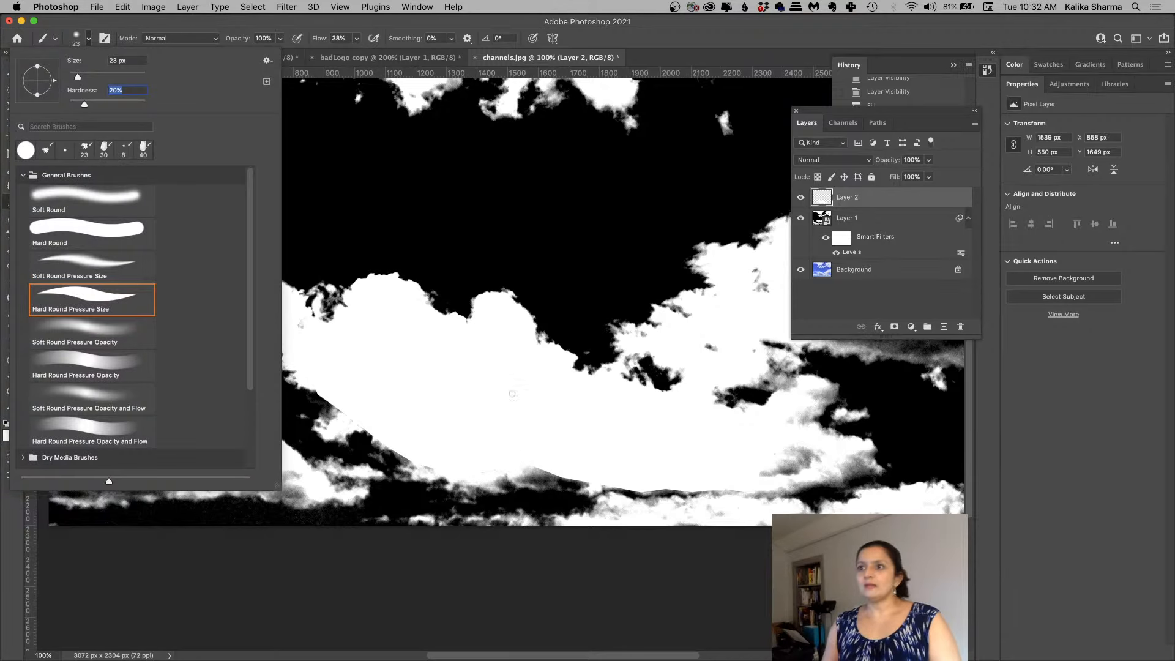
pyautogui.click(518, 433)
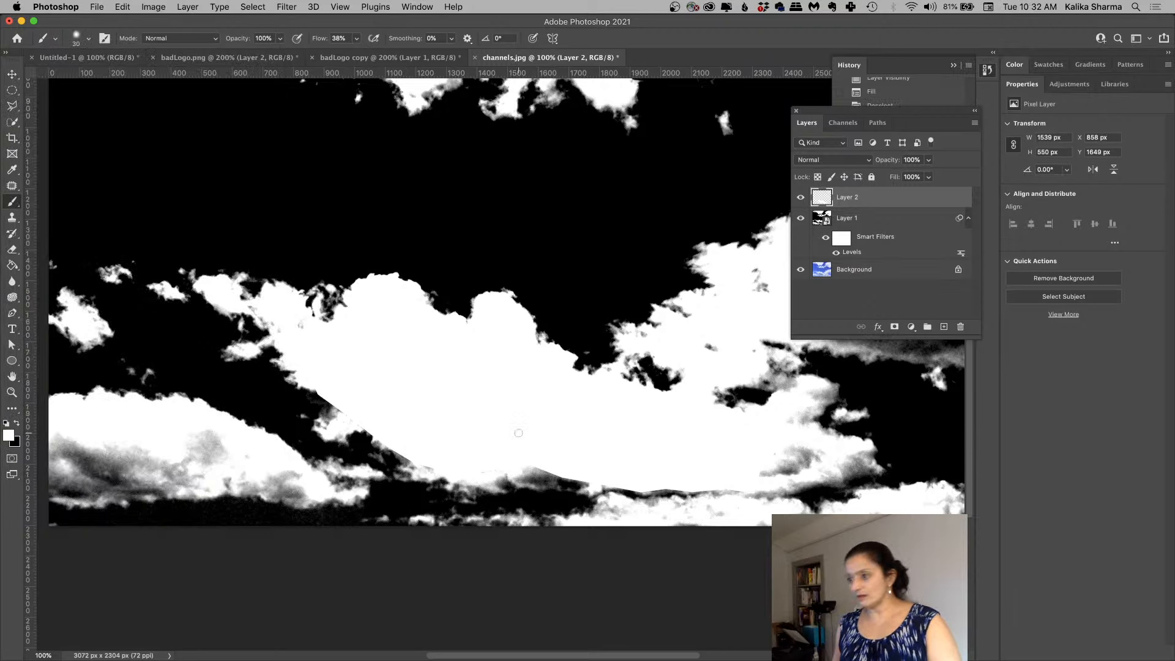
pyautogui.press(']')
pyautogui.press(']')
pyautogui.press(']')
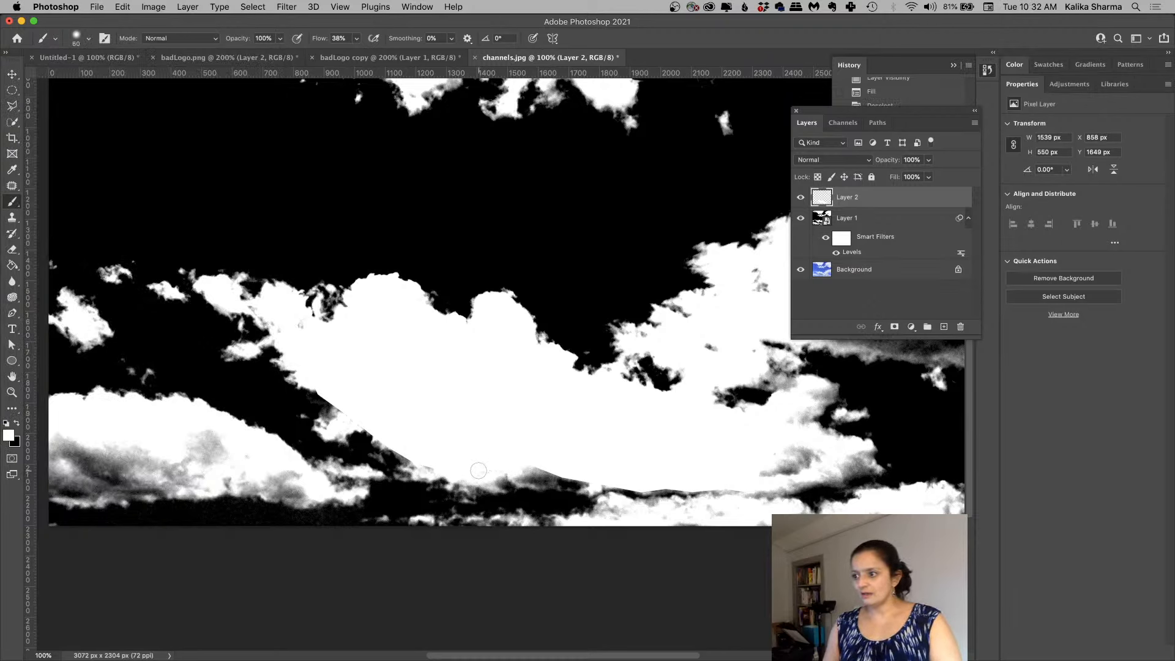
pyautogui.moveTo(479, 470)
pyautogui.mouseDown()
pyautogui.moveTo(538, 461)
pyautogui.moveTo(494, 468)
pyautogui.moveTo(595, 481)
pyautogui.moveTo(425, 462)
pyautogui.moveTo(342, 408)
pyautogui.mouseUp()
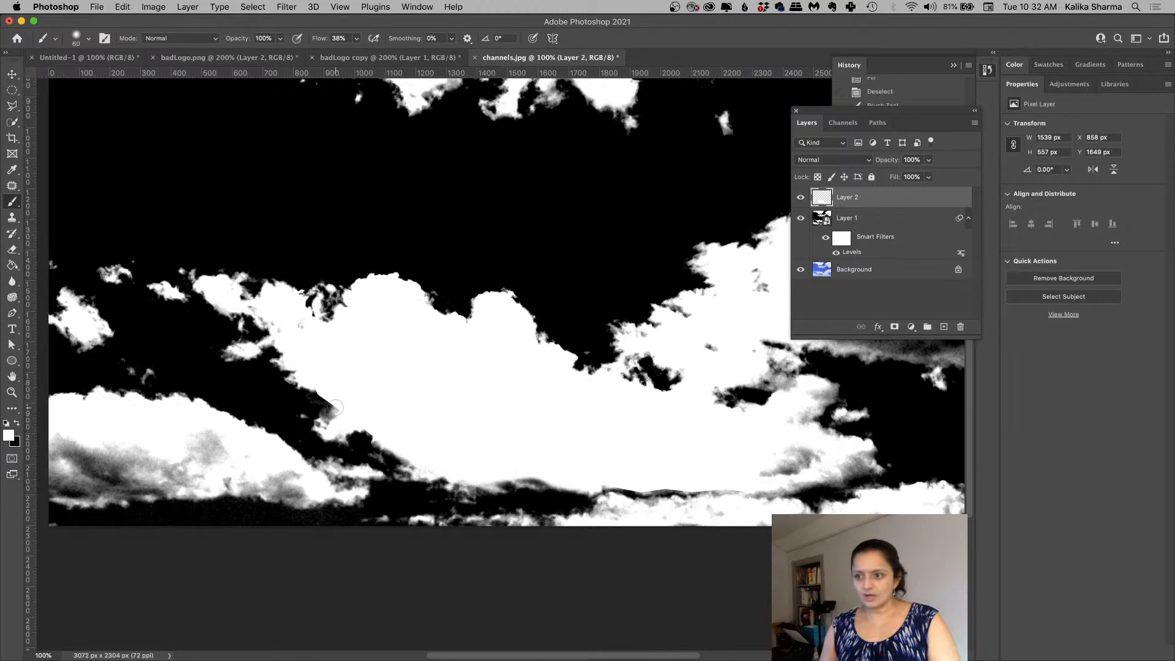
# Step: Erase a bit of the cloud's left edge on Layer 2 and touch it up with white brush strokes
pyautogui.press('e')
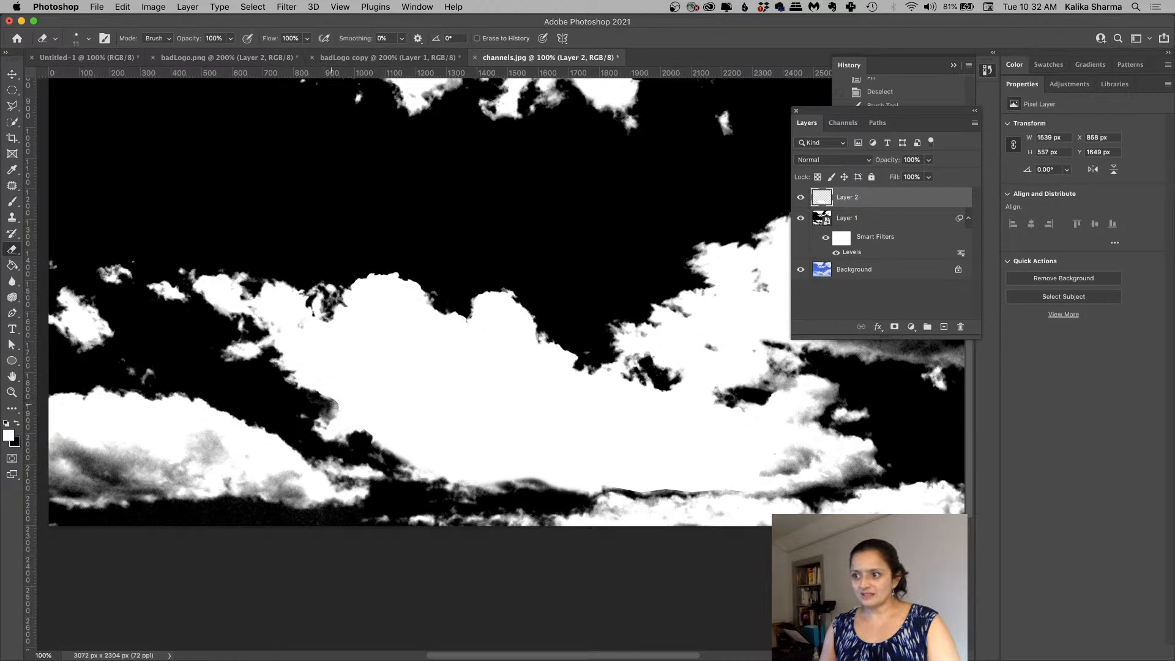
pyautogui.moveTo(330, 392); pyautogui.dragTo(348, 374)
pyautogui.press('b')
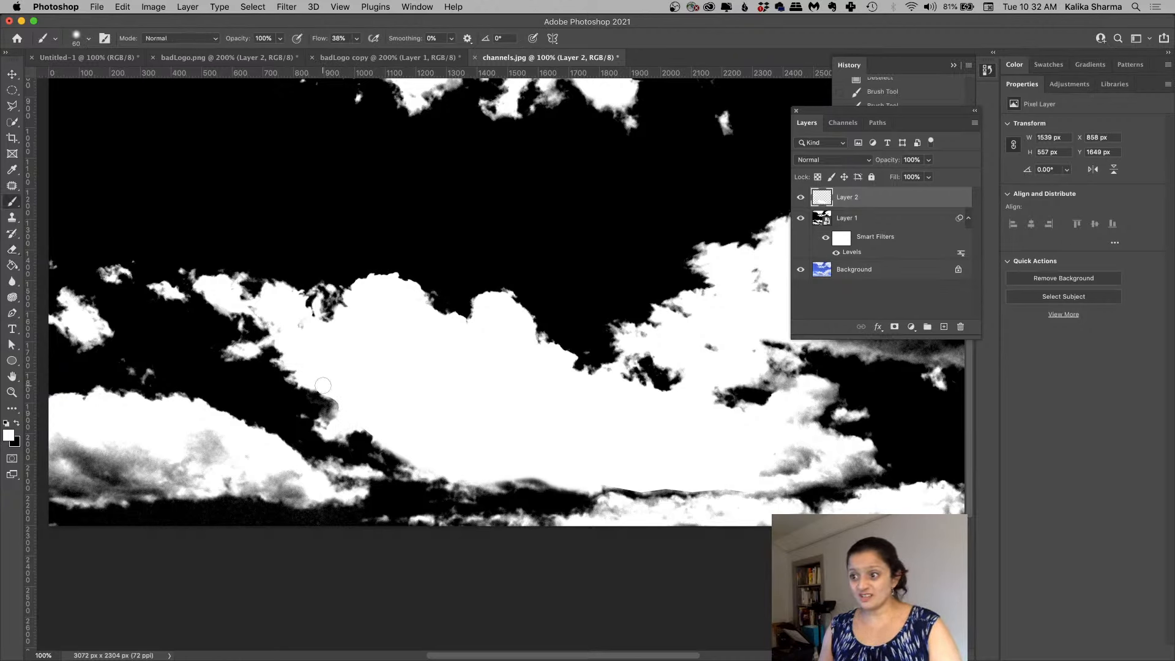
pyautogui.moveTo(341, 399); pyautogui.dragTo(331, 430)
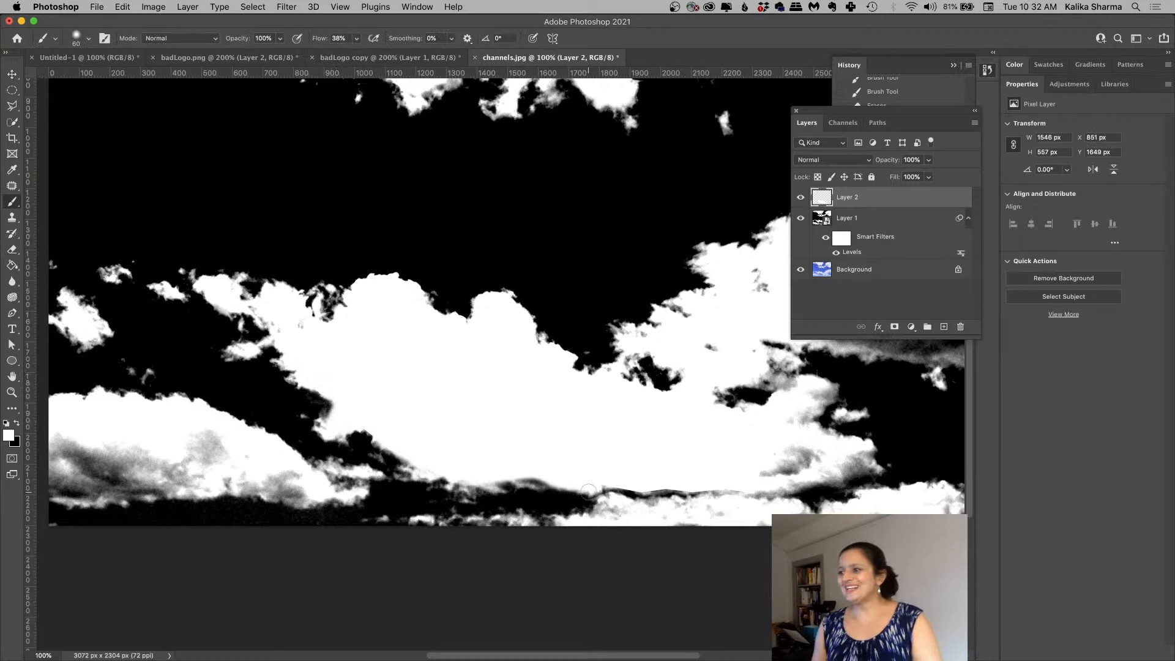
# Step: Paint white over the gray areas in the cloud's lower-right part and in the cloud strip beneath it
pyautogui.moveTo(621, 479)
pyautogui.mouseDown()
pyautogui.moveTo(732, 489)
pyautogui.moveTo(719, 505)
pyautogui.moveTo(601, 519)
pyautogui.moveTo(622, 506)
pyautogui.moveTo(658, 521)
pyautogui.moveTo(778, 515)
pyautogui.mouseUp()
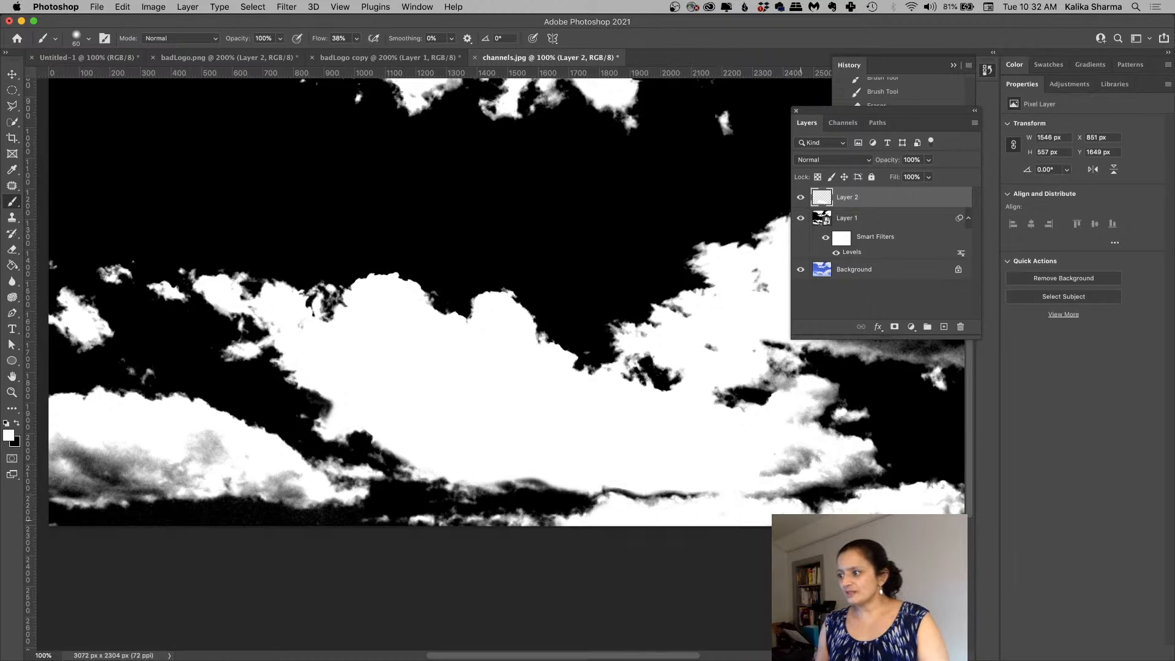
pyautogui.moveTo(935, 506); pyautogui.dragTo(950, 510)
pyautogui.moveTo(764, 473); pyautogui.dragTo(818, 457)
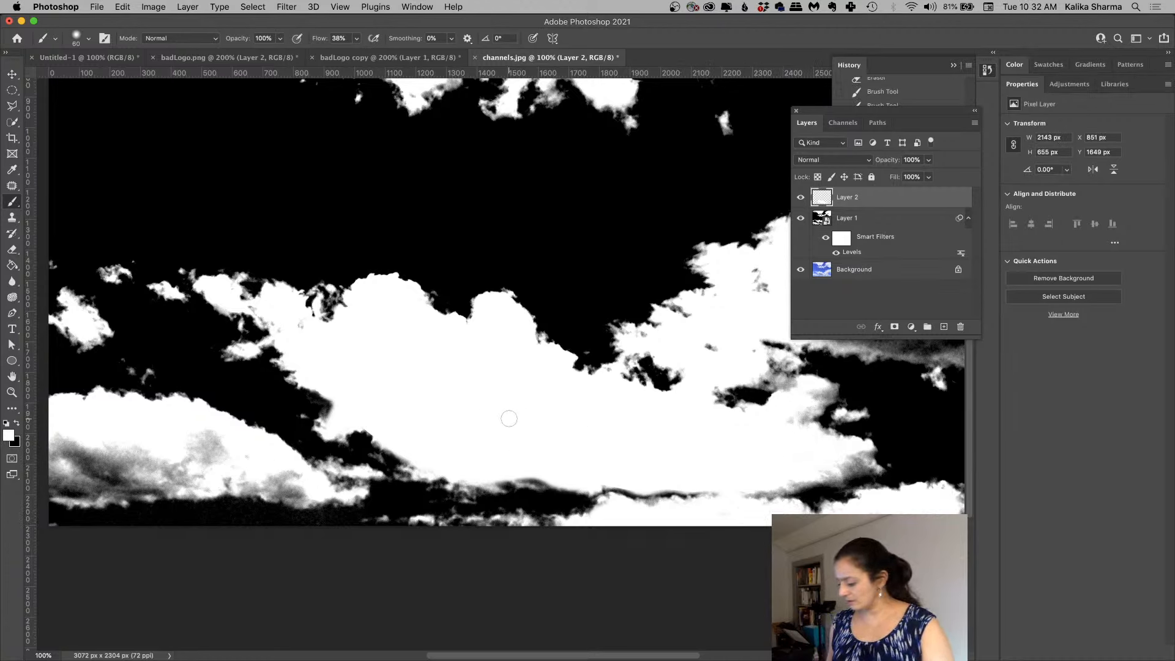
# Step: Group Layer 2 with Layer 1 and duplicate the group
pyautogui.press('super+minus')
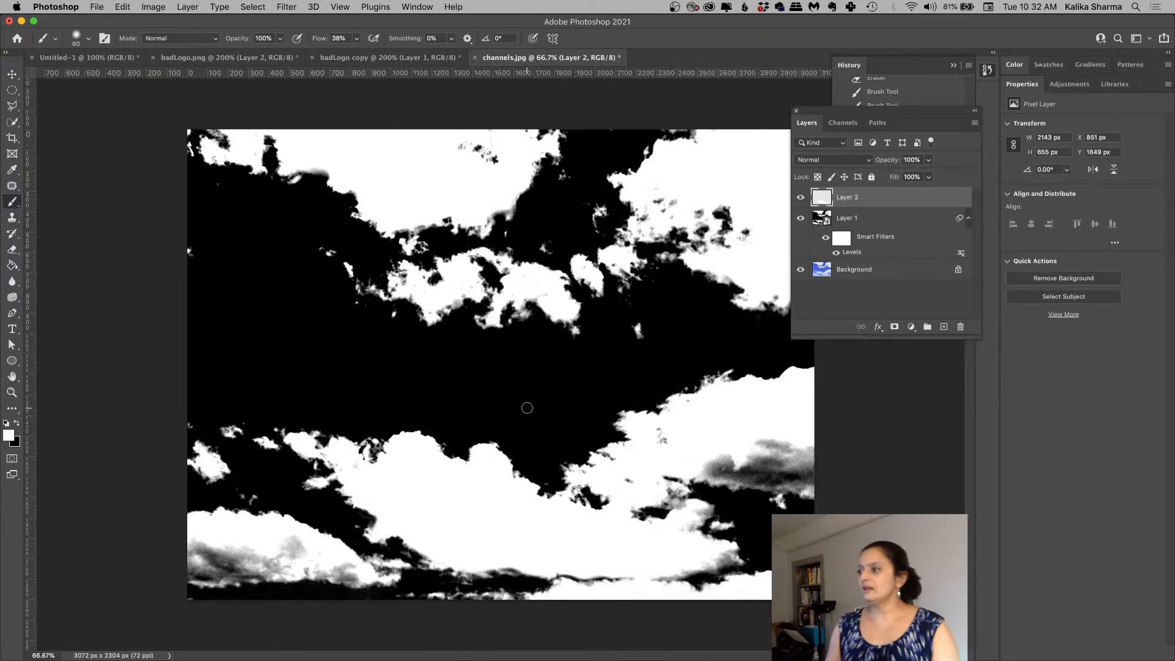
pyautogui.click(869, 219)
pyautogui.click(861, 202)
pyautogui.keyDown('shift'); pyautogui.click(860, 217); pyautogui.keyUp('shift')
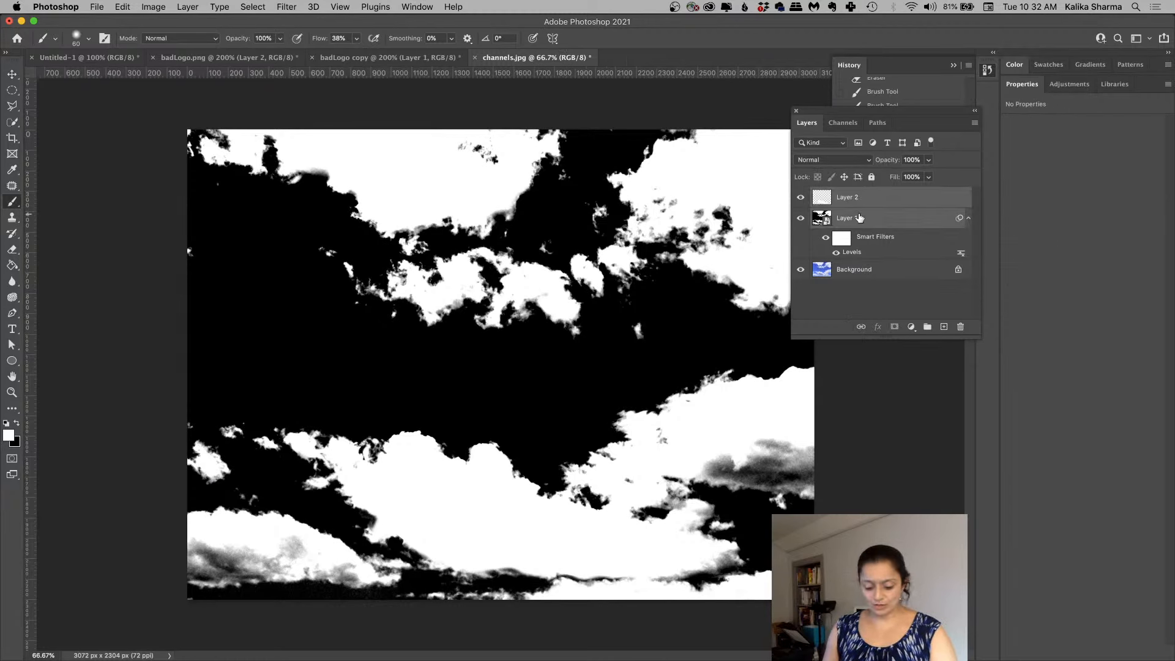
pyautogui.press('super+g')
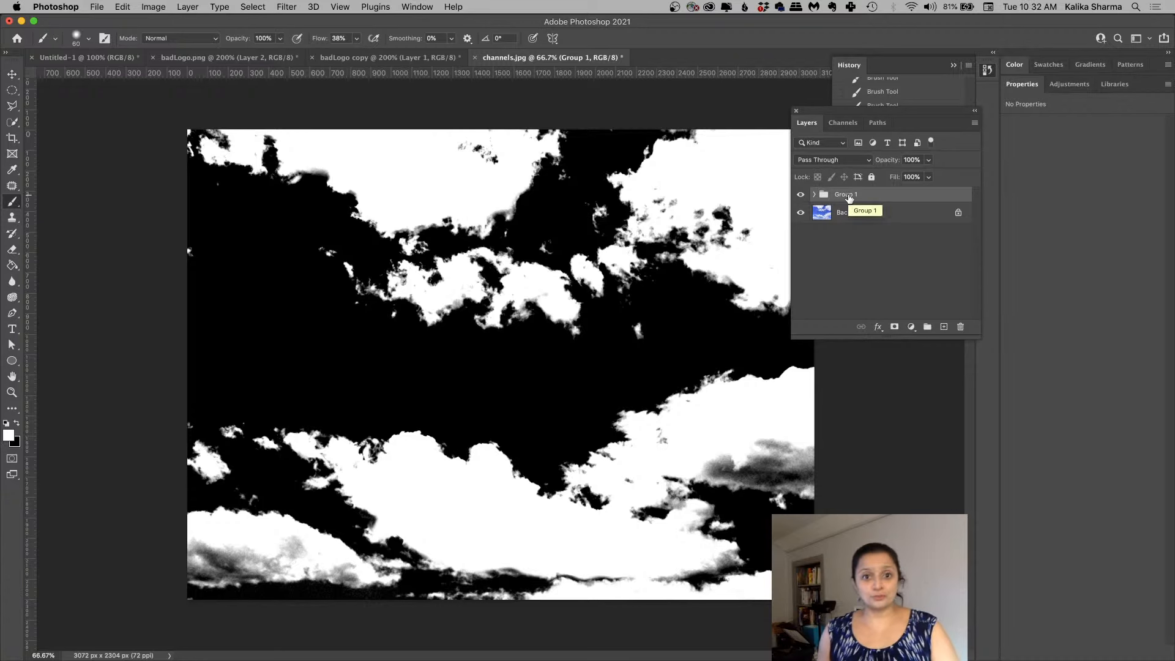
pyautogui.moveTo(848, 197); pyautogui.dragTo(943, 328)
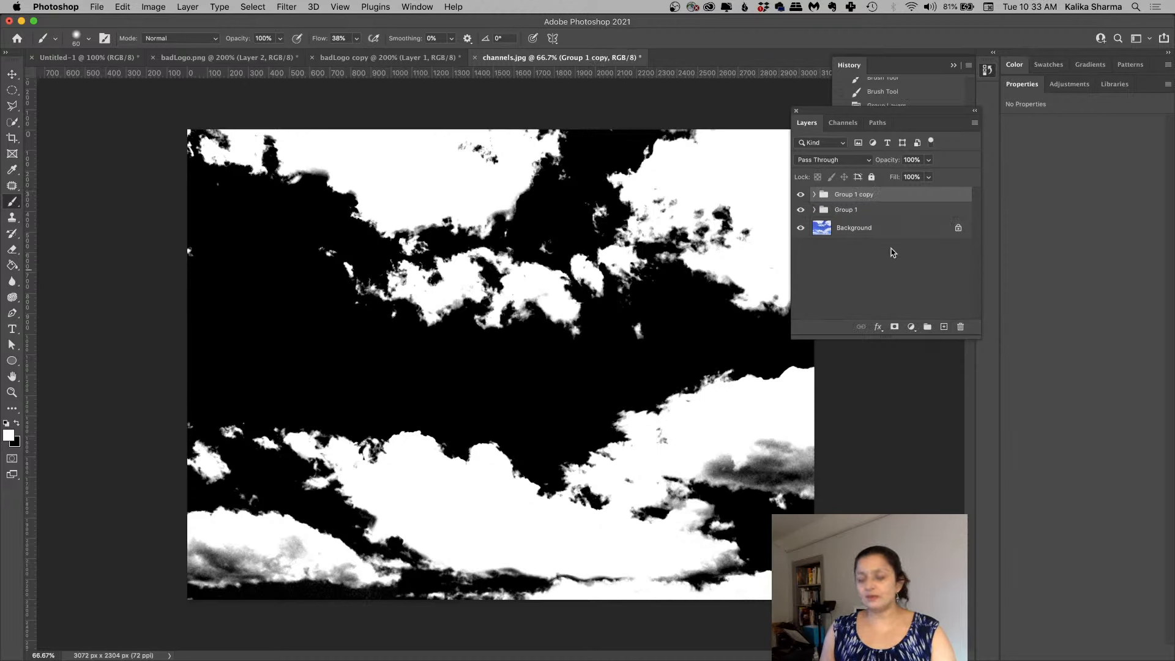
# Step: Merge the Group 1 copy group into a single layer and copy its entire canvas contents
pyautogui.click(975, 123)
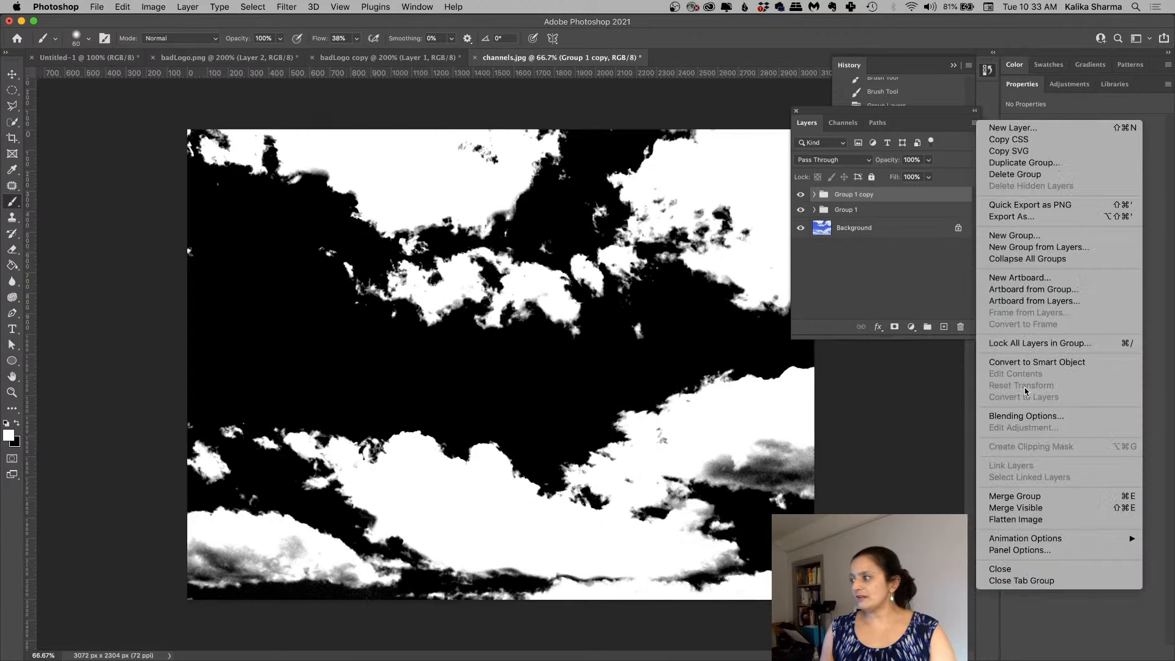
pyautogui.click(1036, 499)
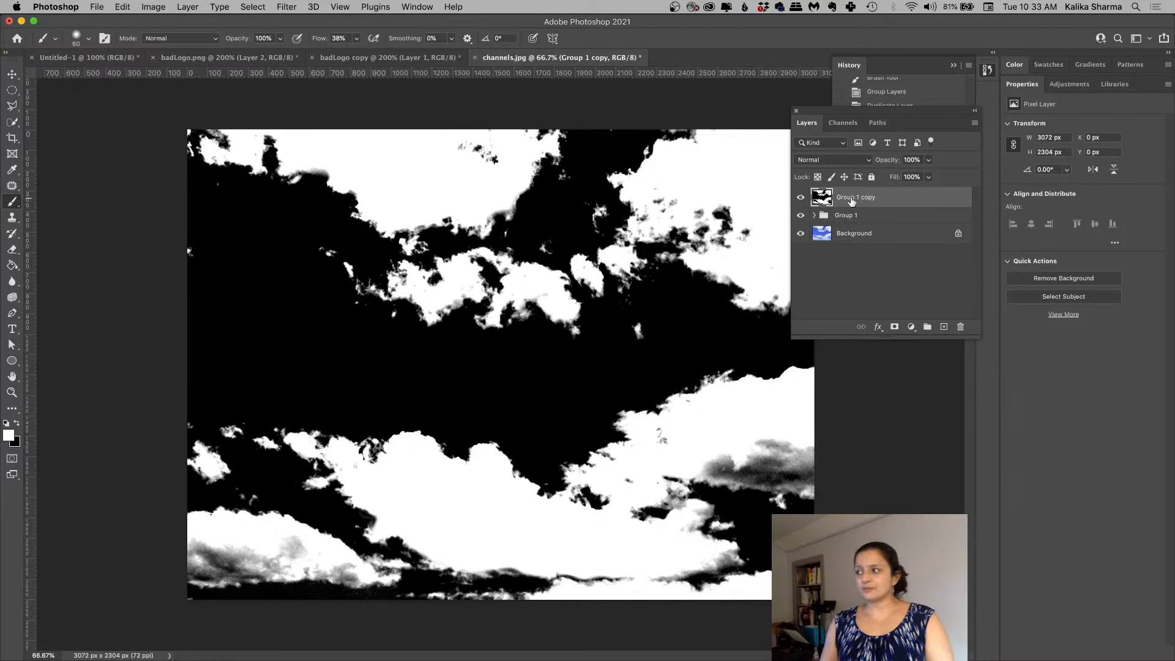
pyautogui.click(257, 8)
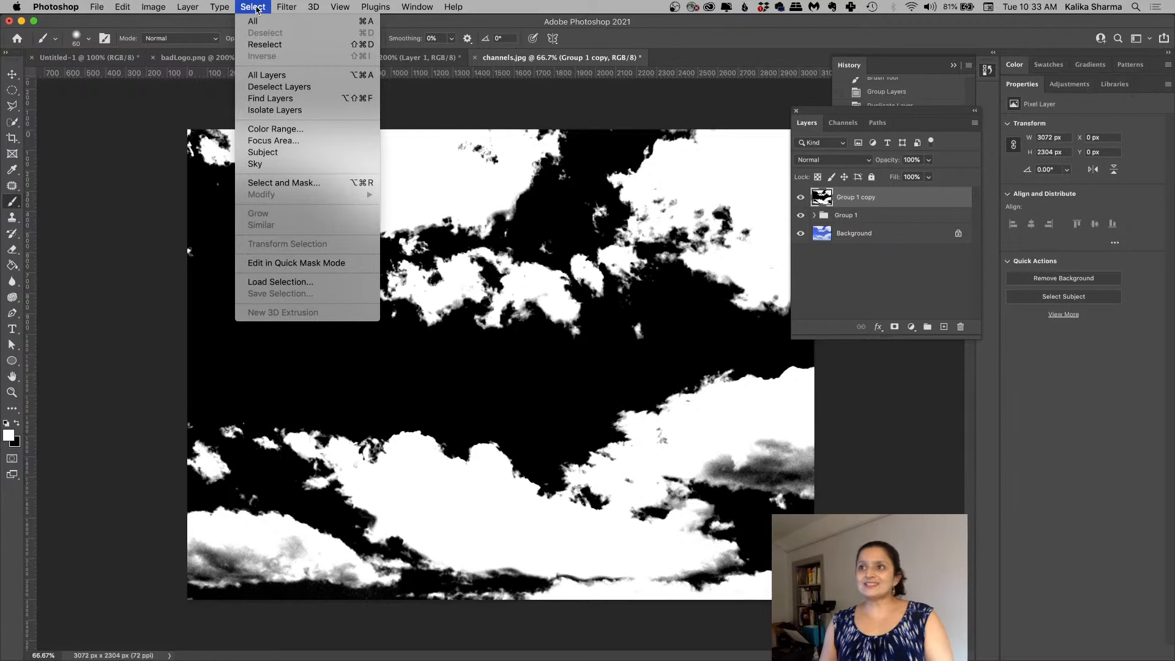
pyautogui.click(265, 23)
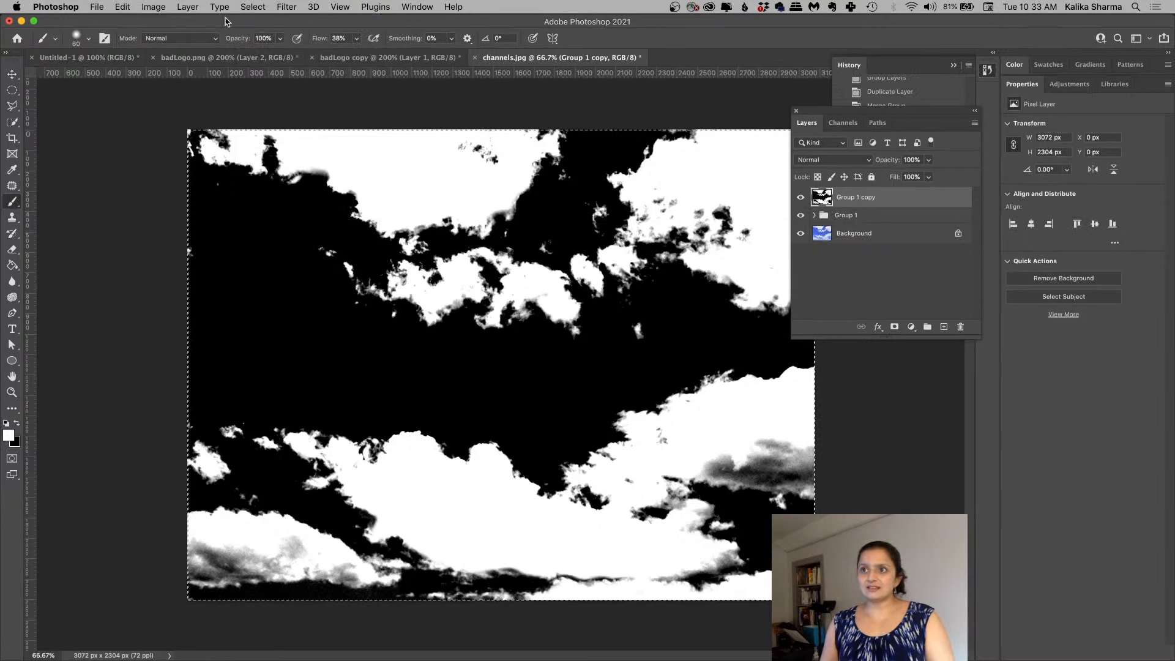
pyautogui.click(123, 7)
pyautogui.click(139, 96)
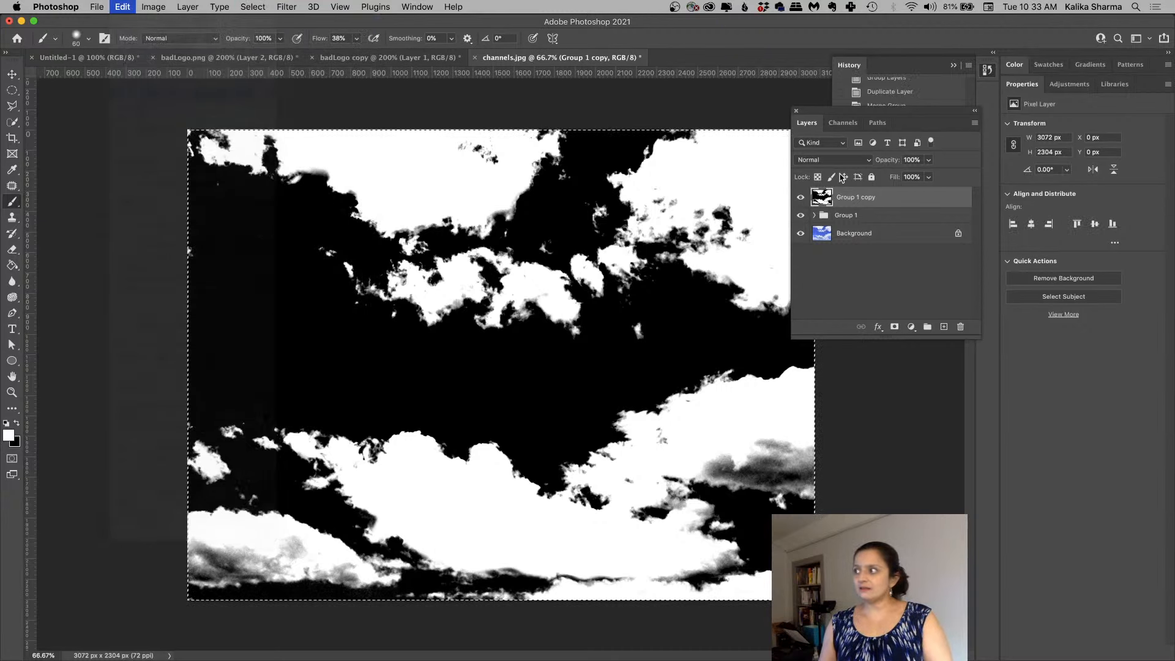
# Step: Hide Group 1 copy and Group 1, duplicate the Background layer, hide the original, and add a layer mask to the duplicate
pyautogui.moveTo(801, 197); pyautogui.dragTo(944, 327)
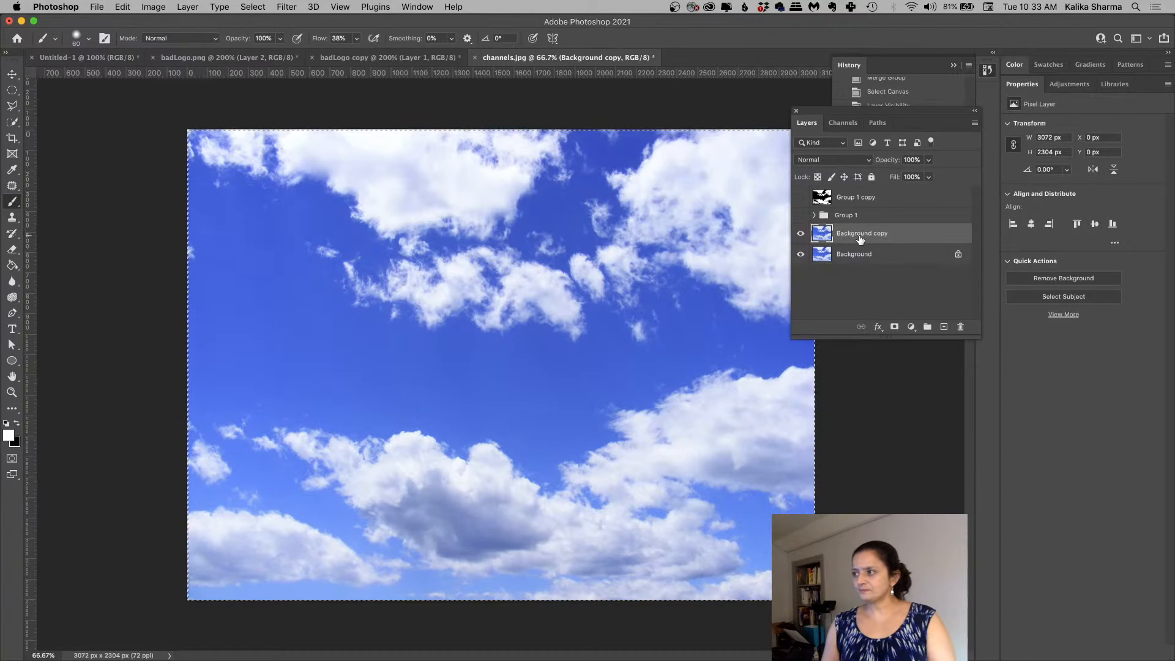
pyautogui.click(800, 255)
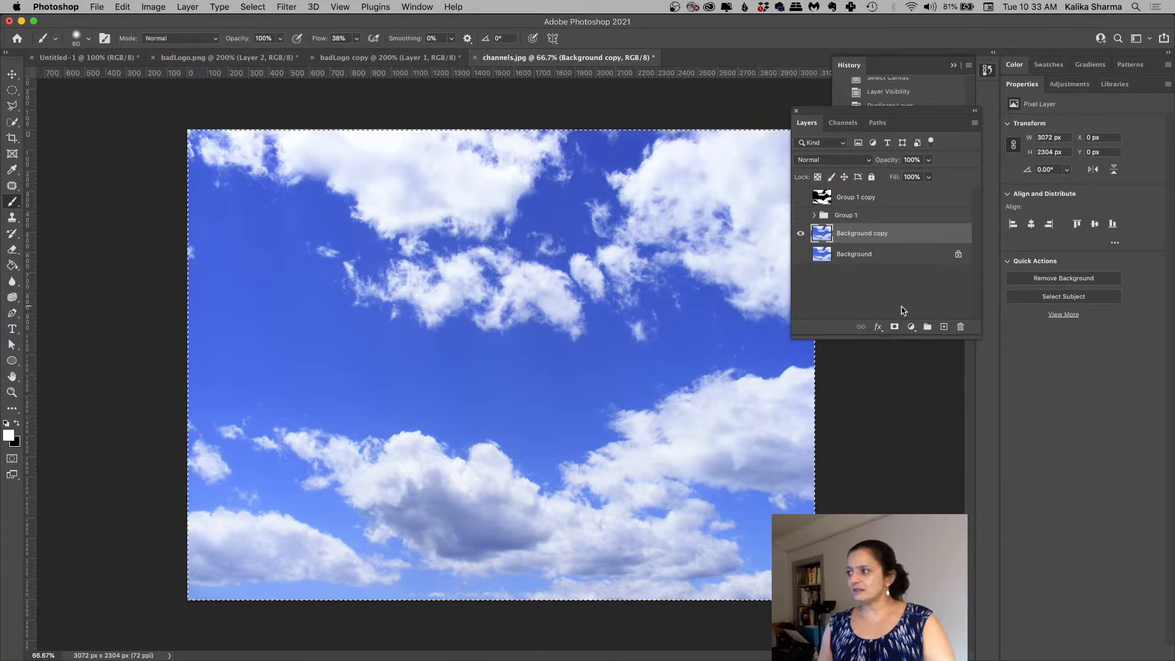
pyautogui.click(895, 328)
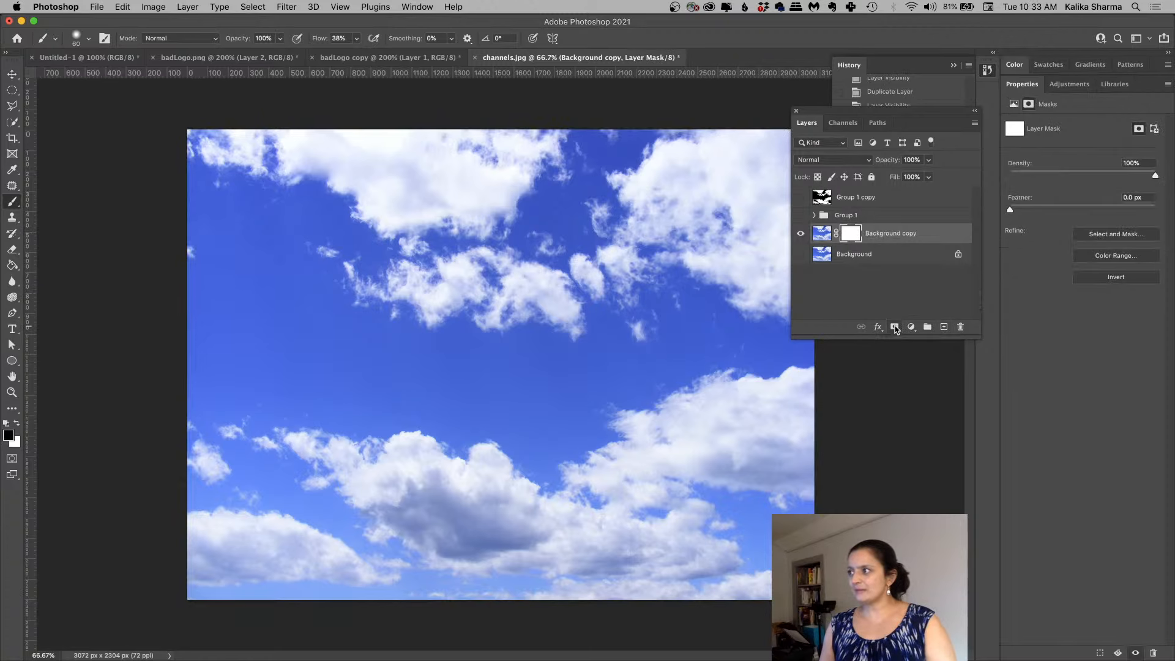
# Step: Paste the copied black-and-white image in place into Background copy's layer mask and return to the layer's image
pyautogui.keyDown('alt'); pyautogui.click(852, 236); pyautogui.keyUp('alt')
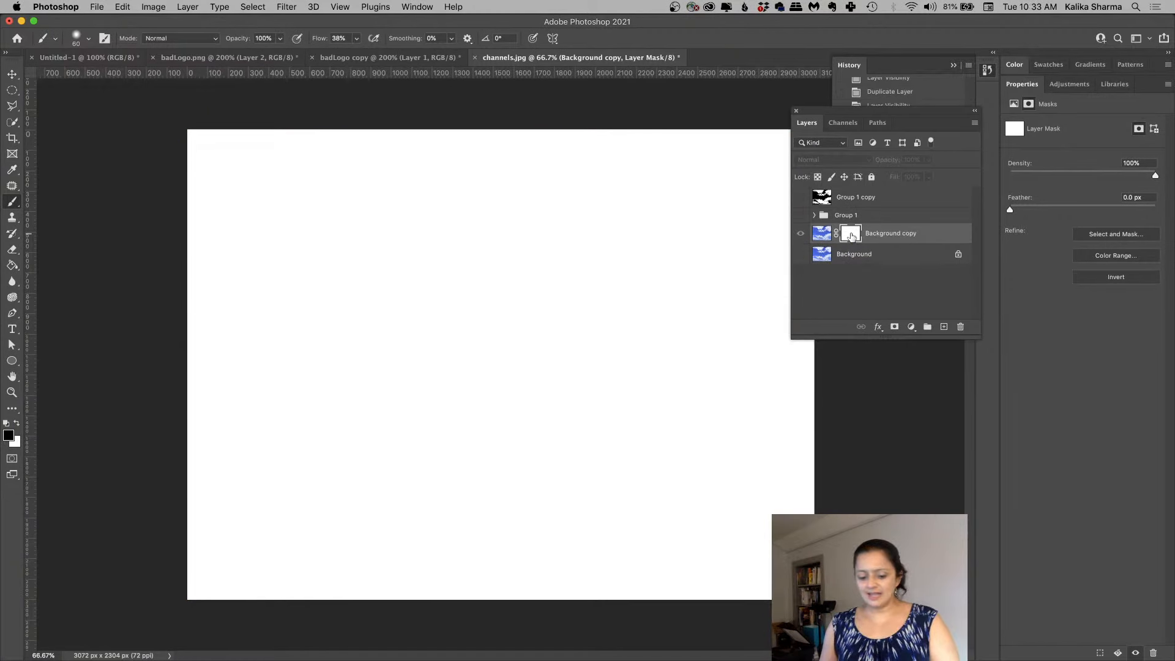
pyautogui.click(124, 6)
pyautogui.click(124, 5)
pyautogui.click(125, 6)
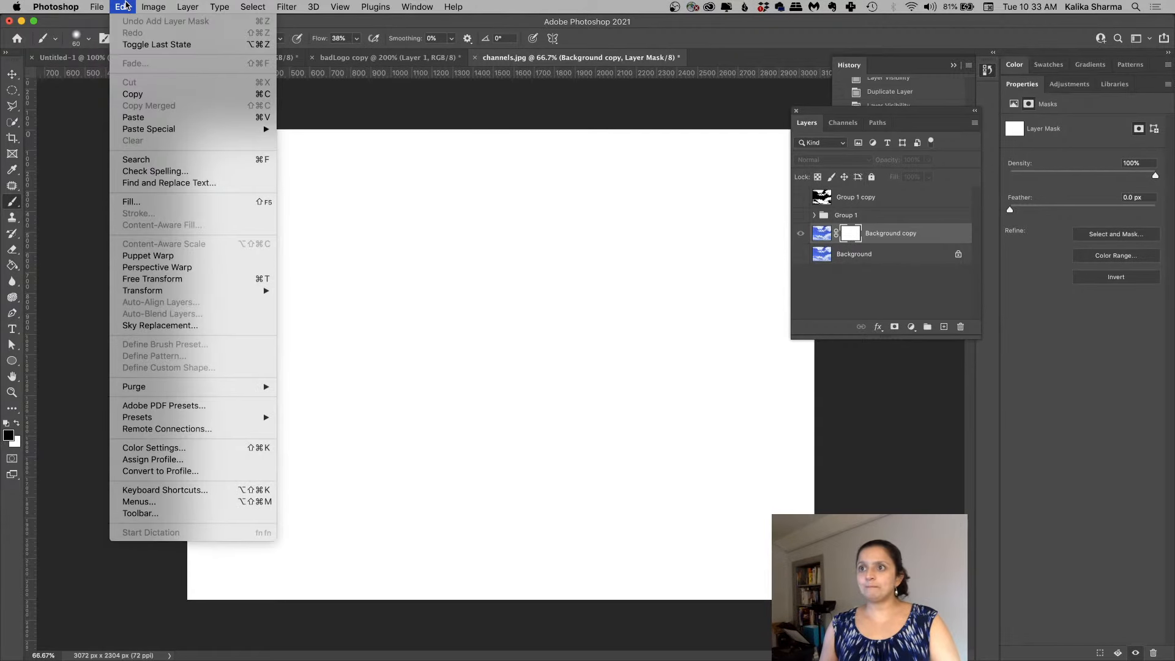
pyautogui.moveTo(146, 131)
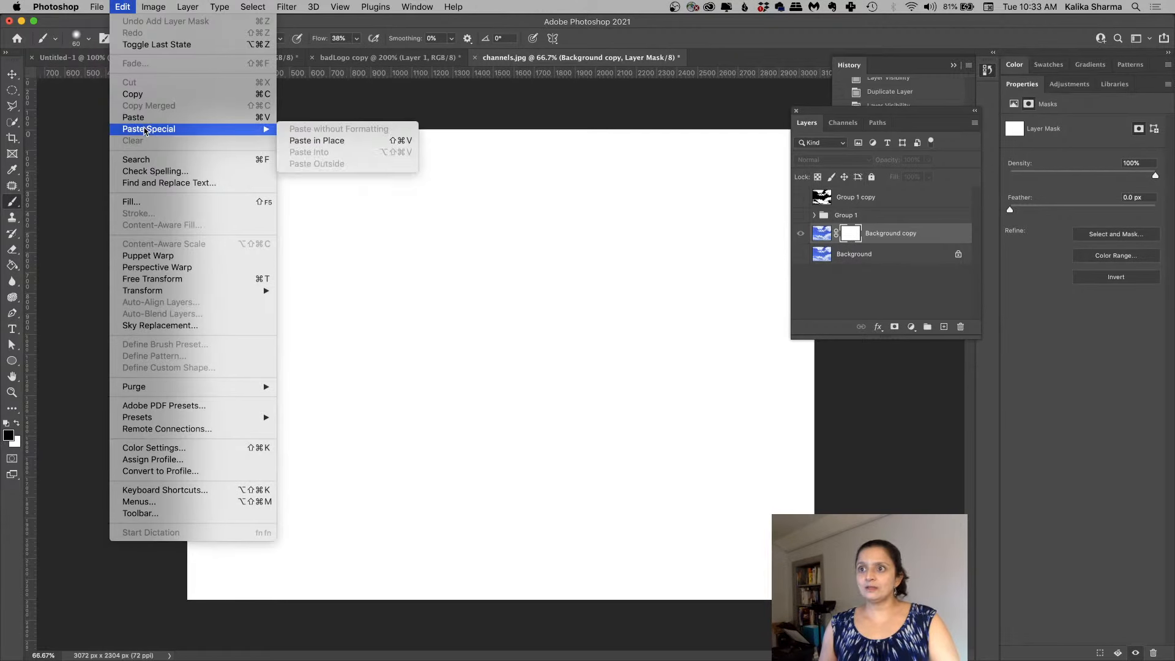
pyautogui.click(323, 141)
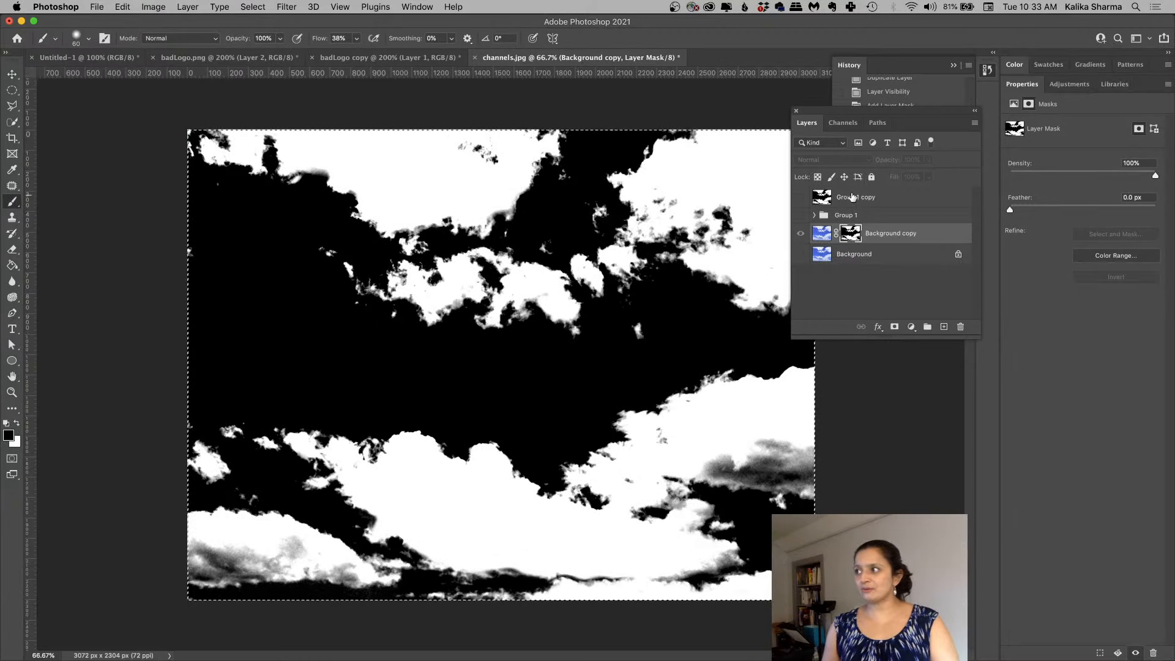
pyautogui.click(822, 236)
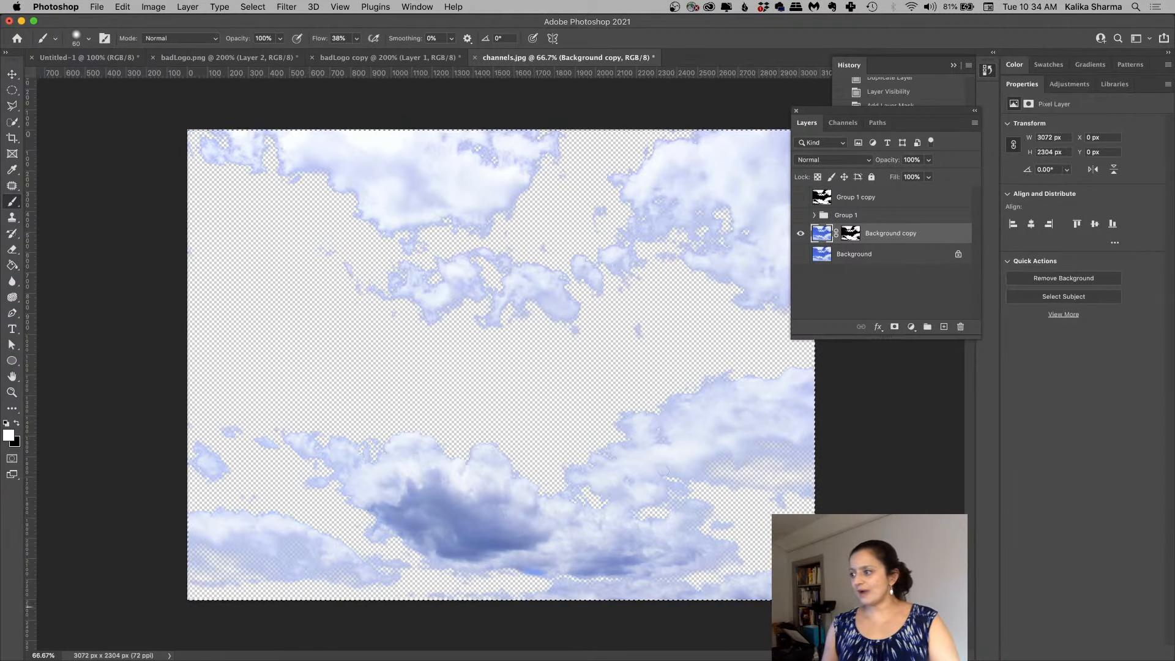
# Step: Add a new layer beneath Background copy and fill it with magenta #f21fff at 100% opacity
pyautogui.click(944, 327)
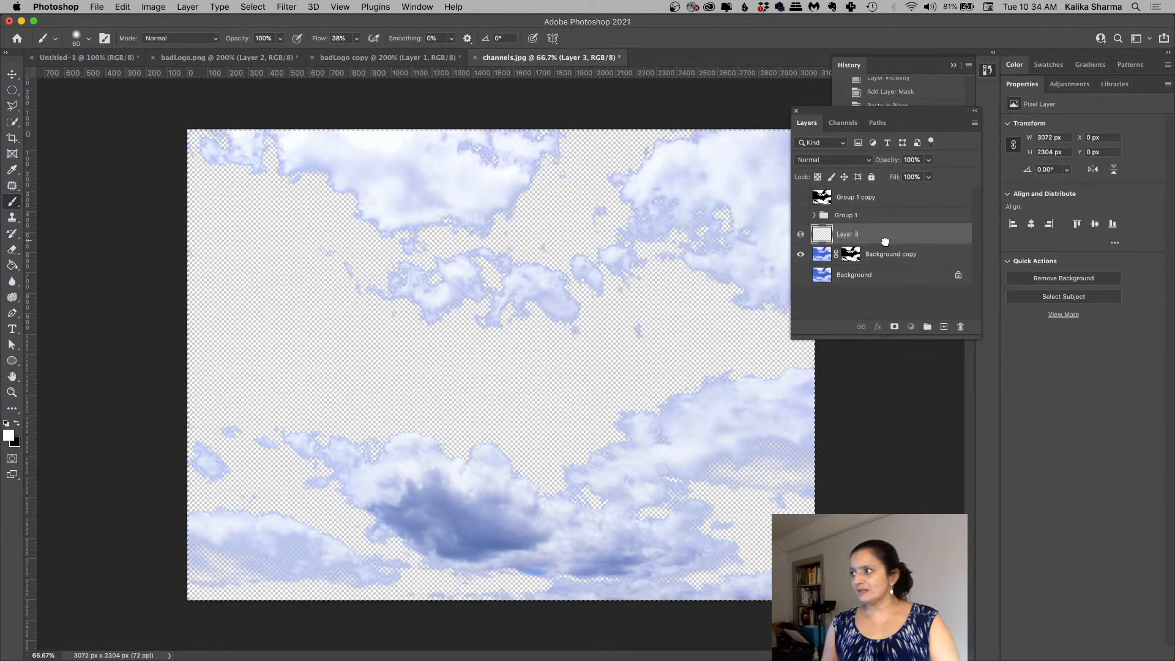
pyautogui.moveTo(885, 241); pyautogui.dragTo(887, 264)
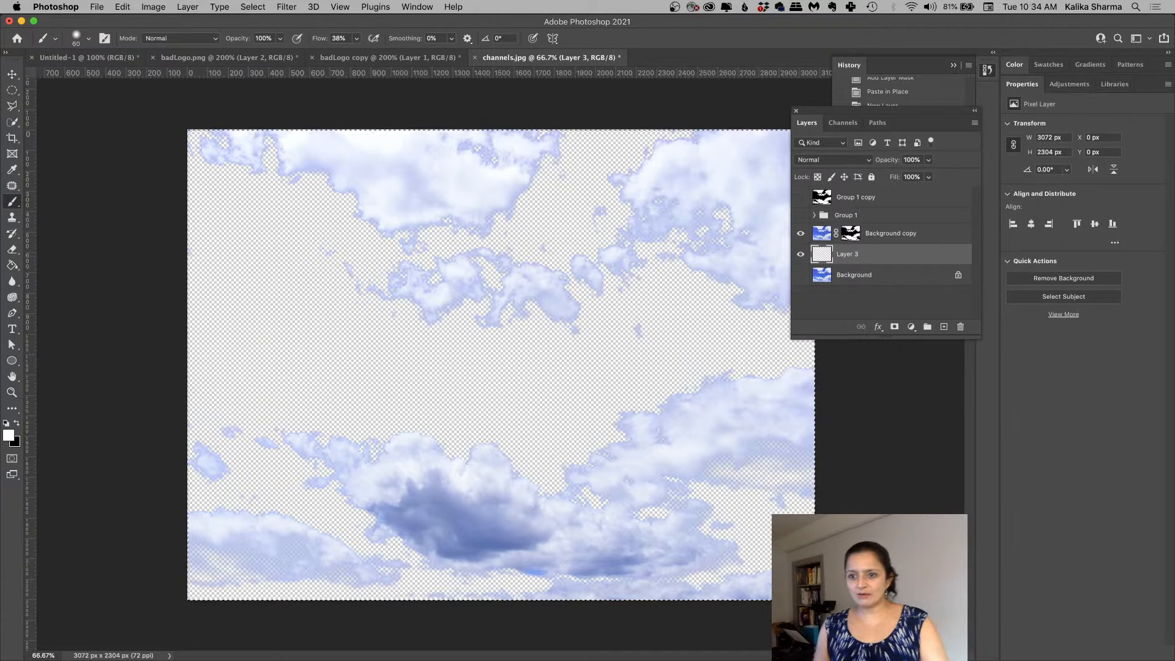
pyautogui.click(12, 439)
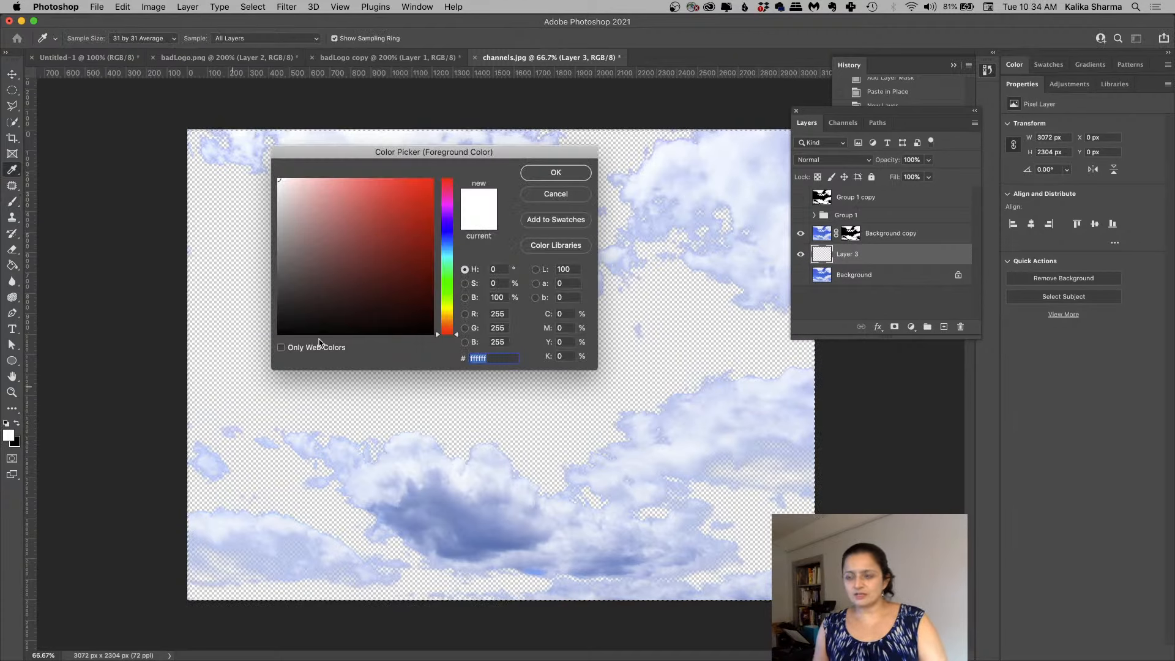
pyautogui.click(454, 211)
pyautogui.moveTo(454, 211); pyautogui.dragTo(454, 188)
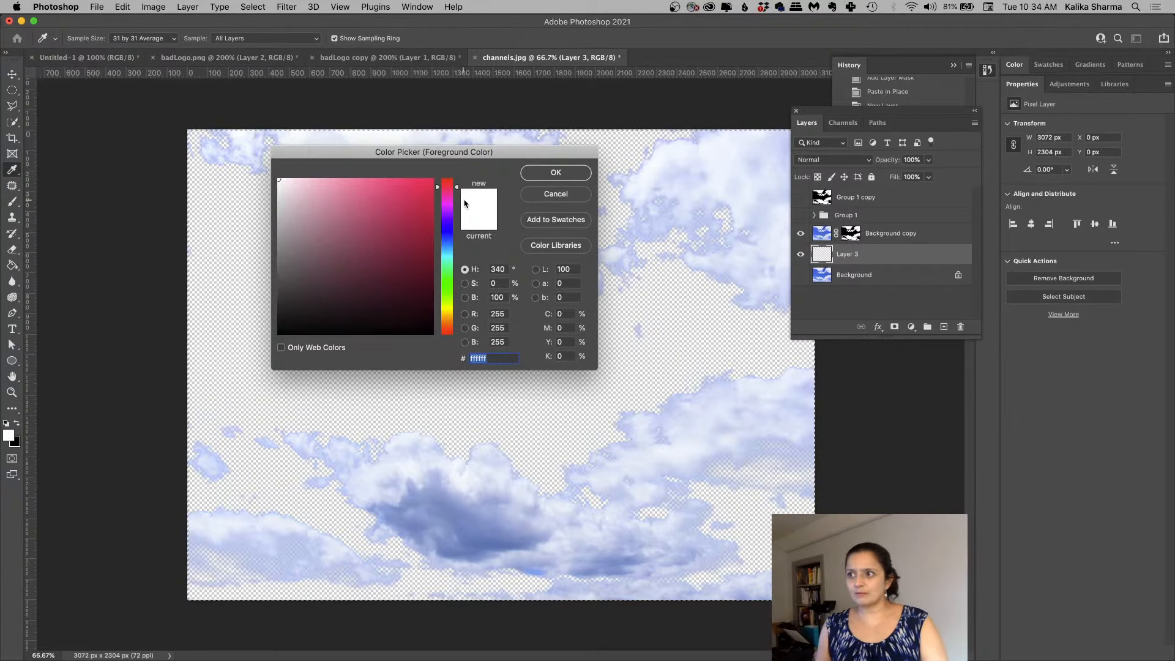
pyautogui.click(451, 206)
pyautogui.click(420, 178)
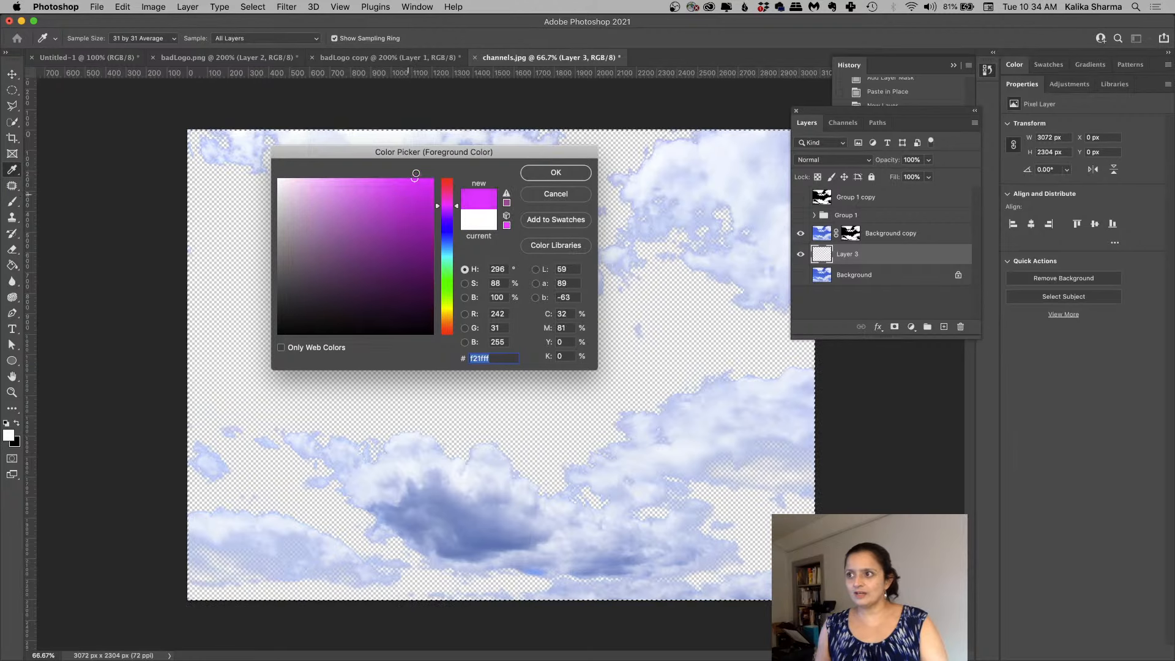
pyautogui.click(556, 175)
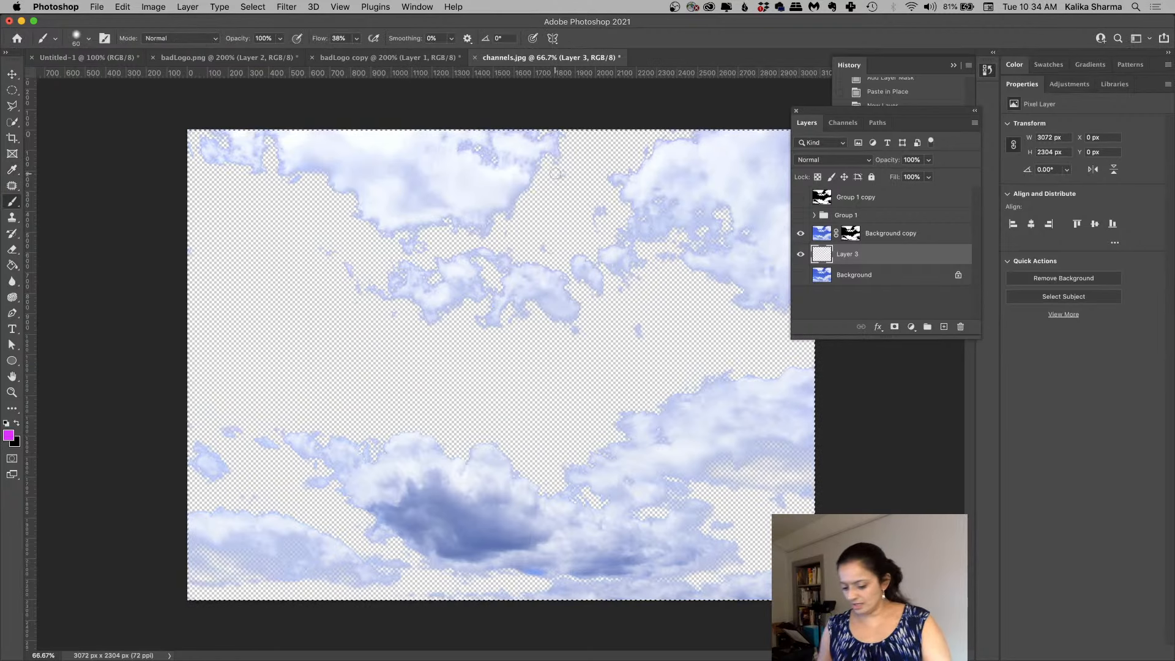
pyautogui.hotkey('shift', 'BackSpace')
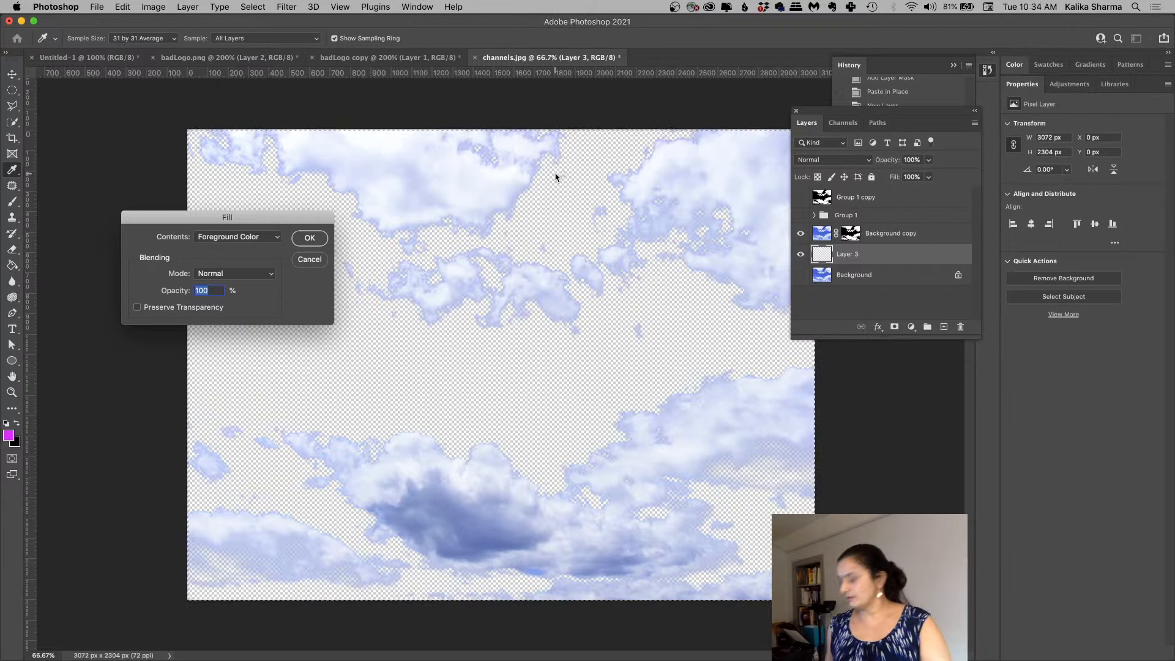
pyautogui.press('Return')
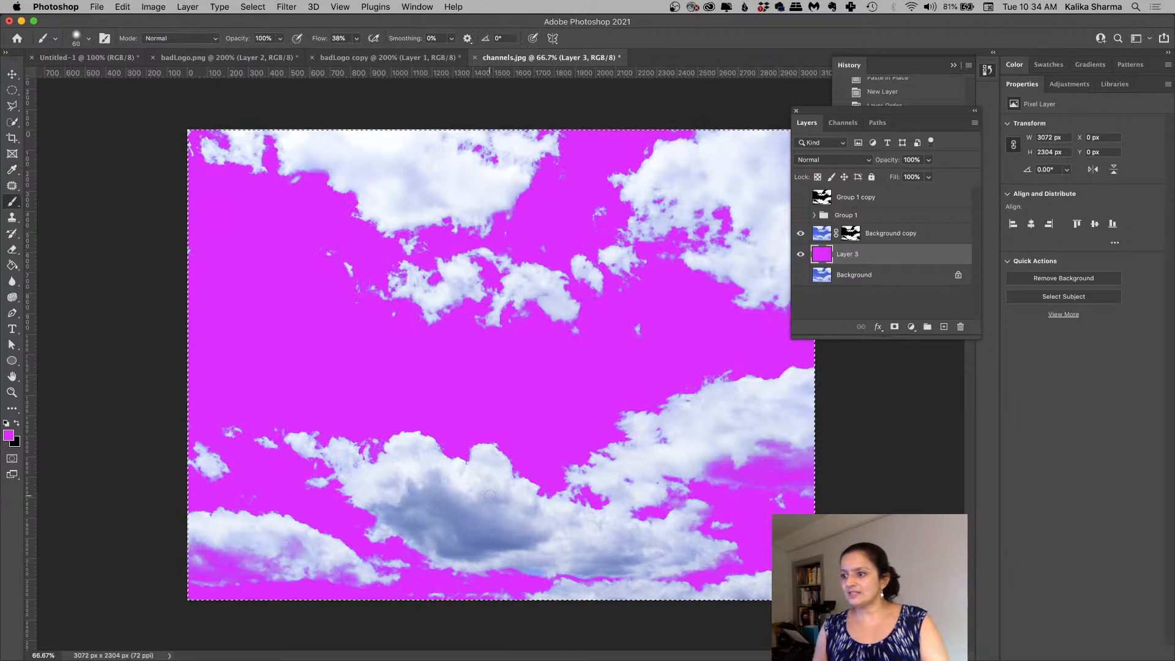
# Step: Examine the cloud edges at 100% zoom, comparing the masked clouds on magenta with the original Background layer
pyautogui.press('z')
pyautogui.click(458, 518)
pyautogui.moveTo(563, 473)
pyautogui.mouseDown()
pyautogui.moveTo(505, 388)
pyautogui.moveTo(377, 494)
pyautogui.mouseUp()
pyautogui.moveTo(447, 427); pyautogui.dragTo(567, 507)
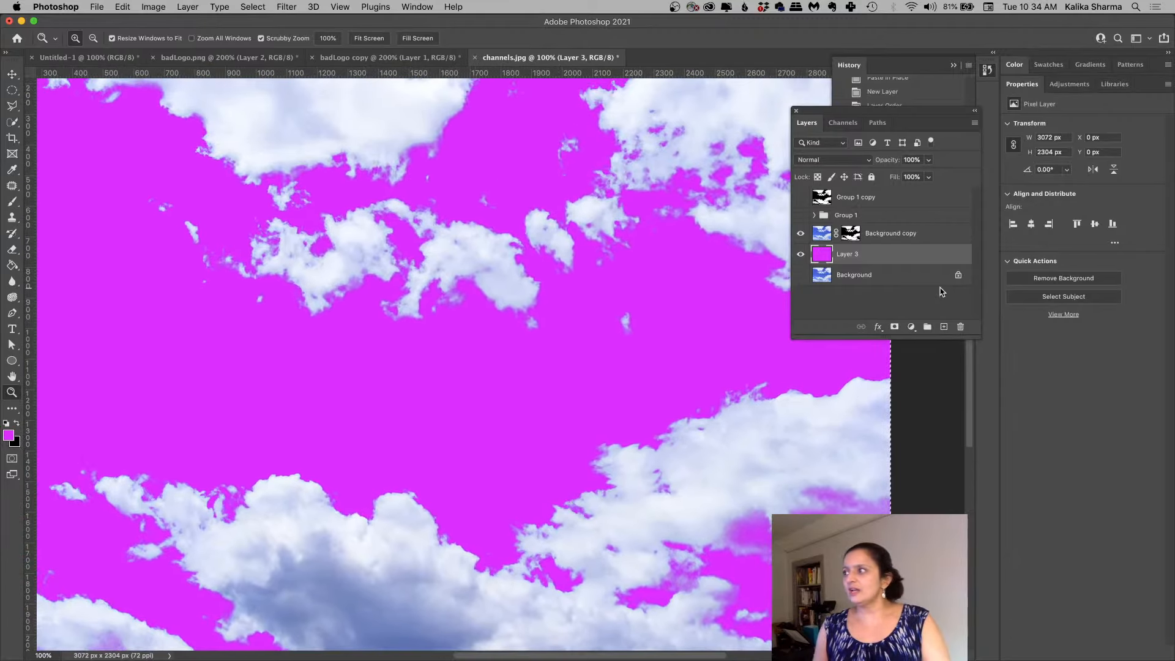
pyautogui.keyDown('alt'); pyautogui.click(801, 276); pyautogui.keyUp('alt')
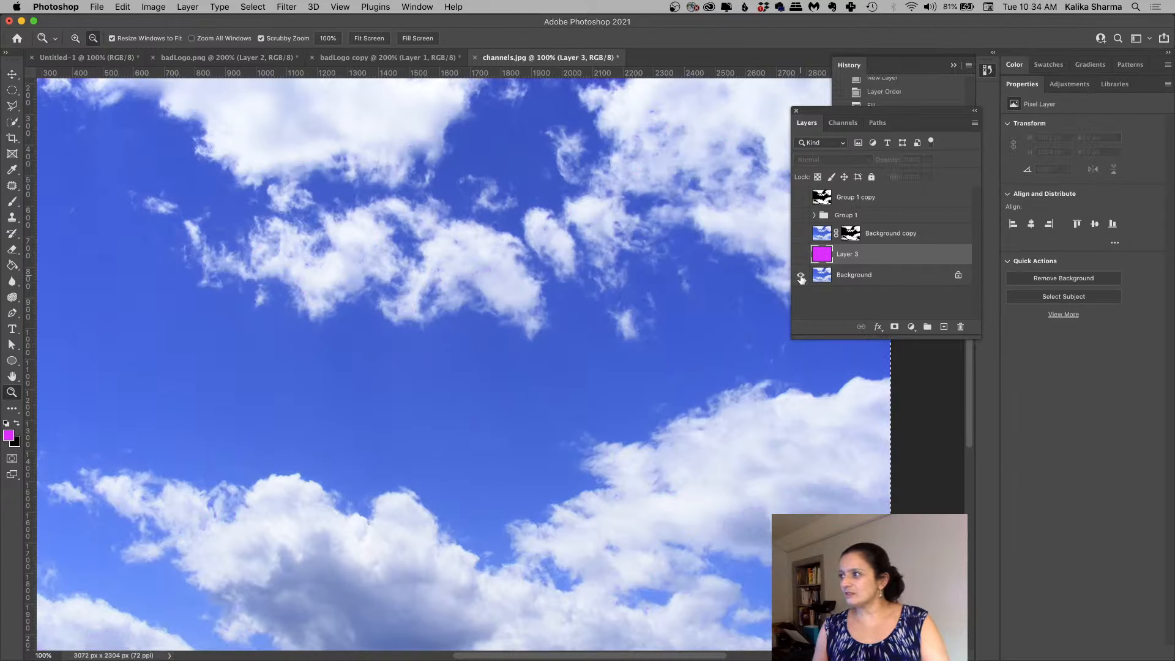
pyautogui.keyDown('alt'); pyautogui.click(801, 276); pyautogui.keyUp('alt')
pyautogui.keyDown('alt'); pyautogui.click(802, 276); pyautogui.keyUp('alt')
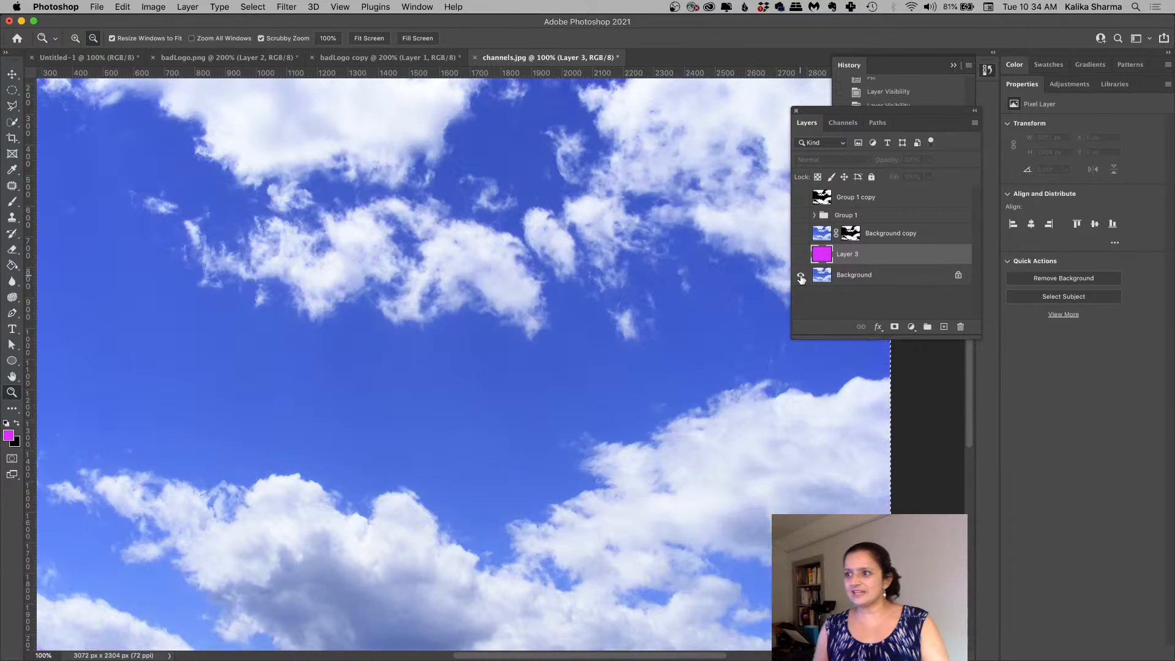
pyautogui.keyDown('alt'); pyautogui.click(801, 276); pyautogui.keyUp('alt')
pyautogui.keyDown('alt'); pyautogui.click(801, 277); pyautogui.keyUp('alt')
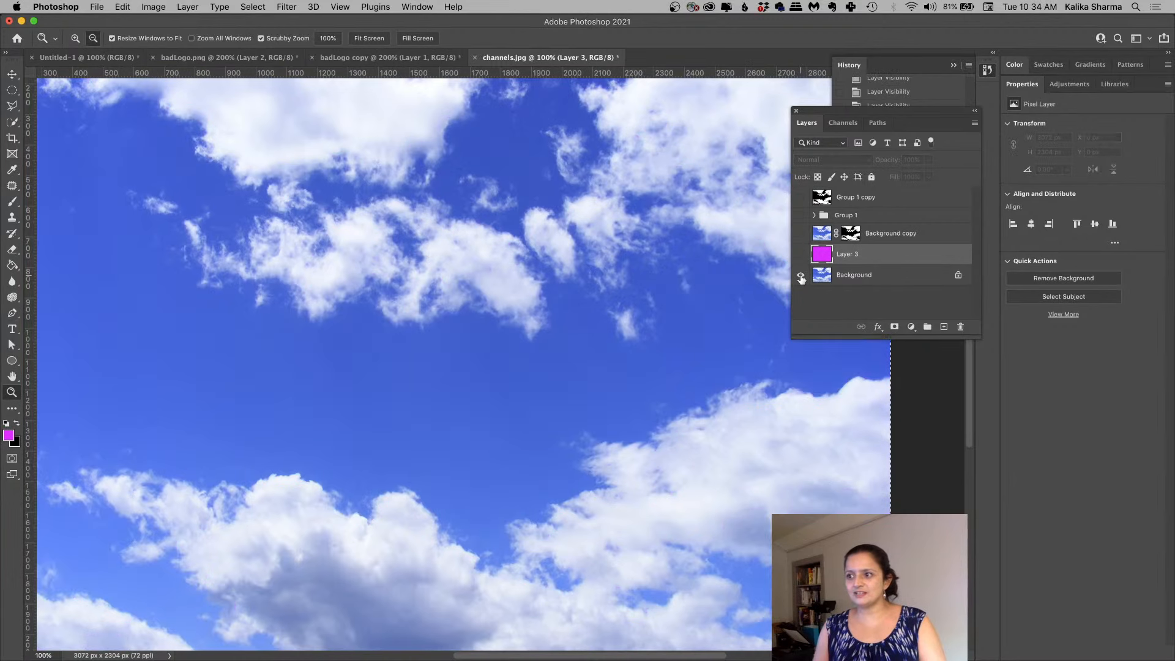
pyautogui.keyDown('alt'); pyautogui.click(802, 277); pyautogui.keyUp('alt')
pyautogui.keyDown('alt'); pyautogui.click(801, 276); pyautogui.keyUp('alt')
pyautogui.keyDown('alt'); pyautogui.click(801, 277); pyautogui.keyUp('alt')
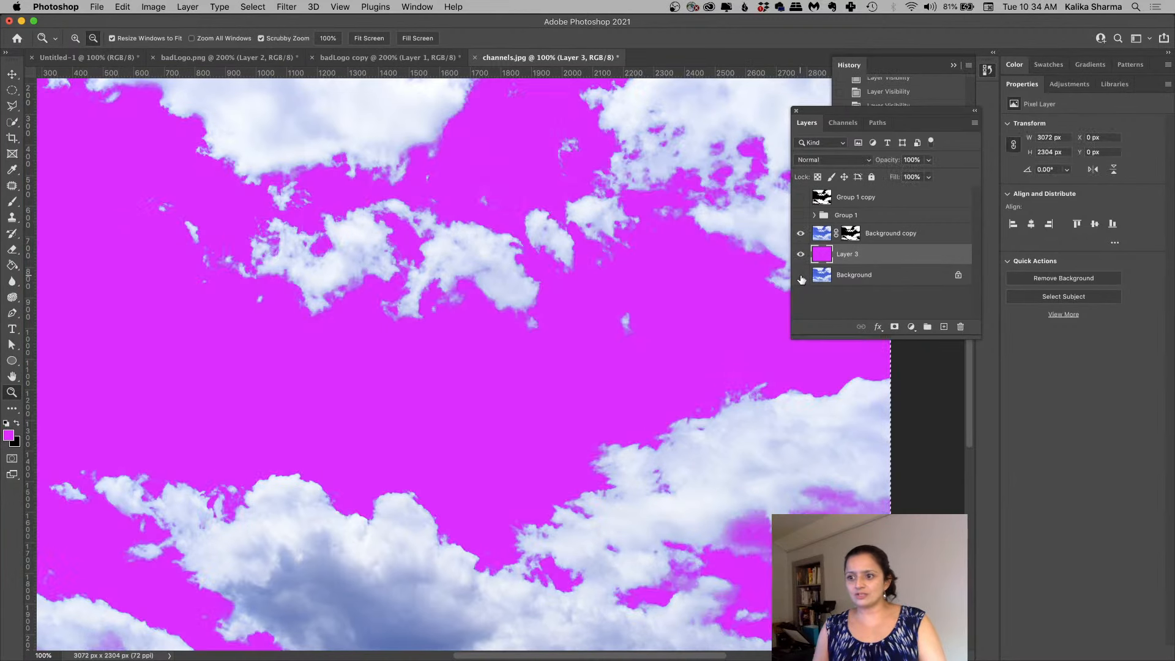
pyautogui.keyDown('alt'); pyautogui.click(801, 277); pyautogui.keyUp('alt')
pyautogui.keyDown('alt'); pyautogui.click(801, 277); pyautogui.keyUp('alt')
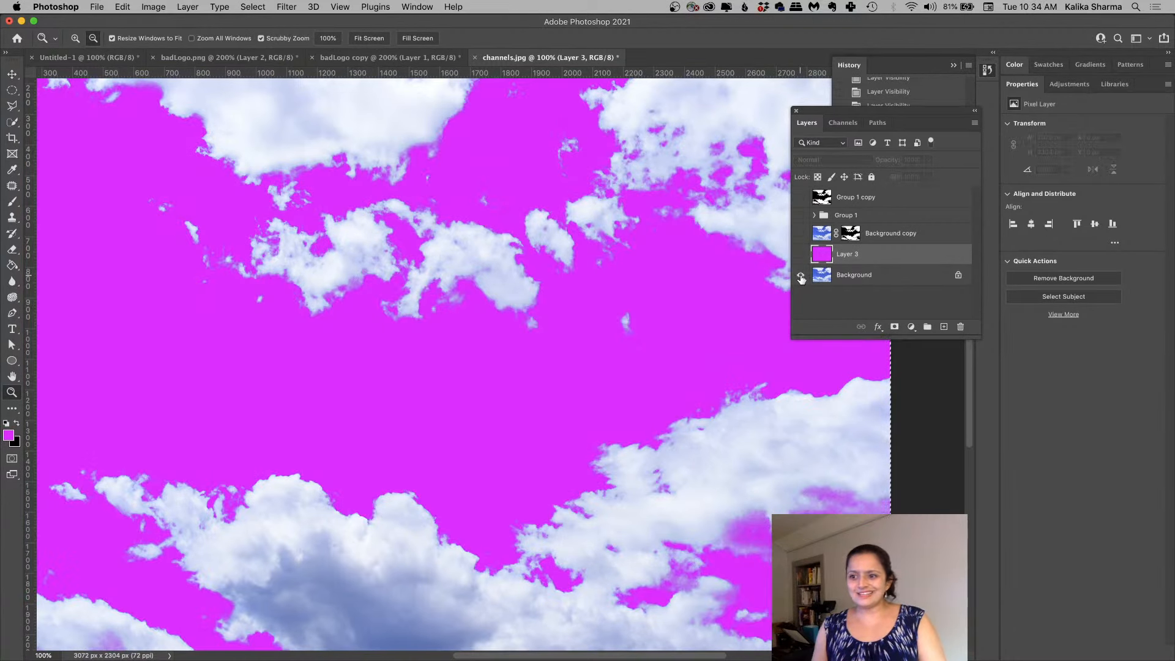
pyautogui.keyDown('alt'); pyautogui.click(801, 277); pyautogui.keyUp('alt')
pyautogui.keyDown('alt'); pyautogui.click(802, 276); pyautogui.keyUp('alt')
pyautogui.keyDown('alt'); pyautogui.click(802, 277); pyautogui.keyUp('alt')
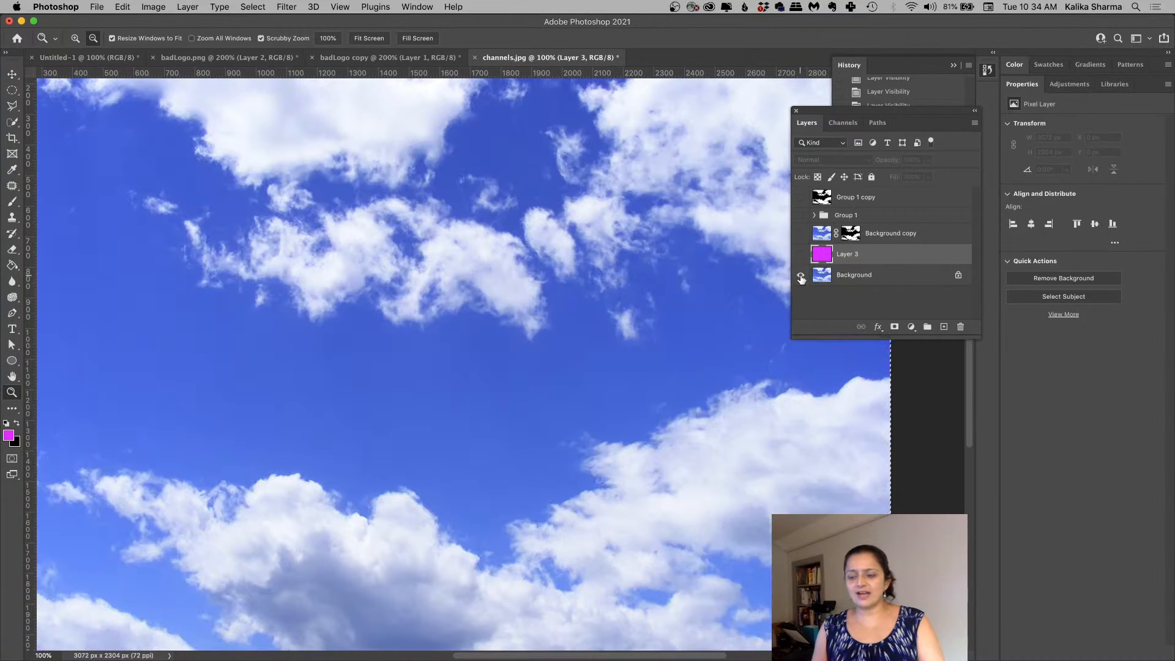
pyautogui.keyDown('alt'); pyautogui.click(801, 277); pyautogui.keyUp('alt')
pyautogui.keyDown('alt'); pyautogui.click(801, 276); pyautogui.keyUp('alt')
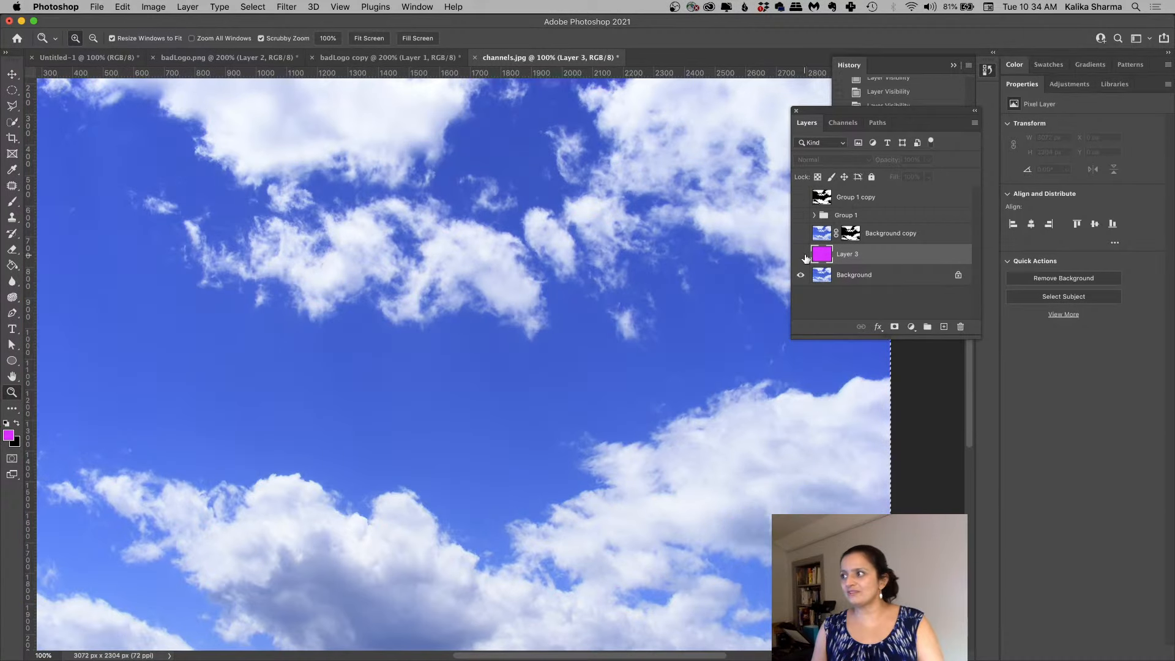
# Step: Compare the Group 1 mask with the original sky's Red, Green and Blue channels
pyautogui.click(800, 216)
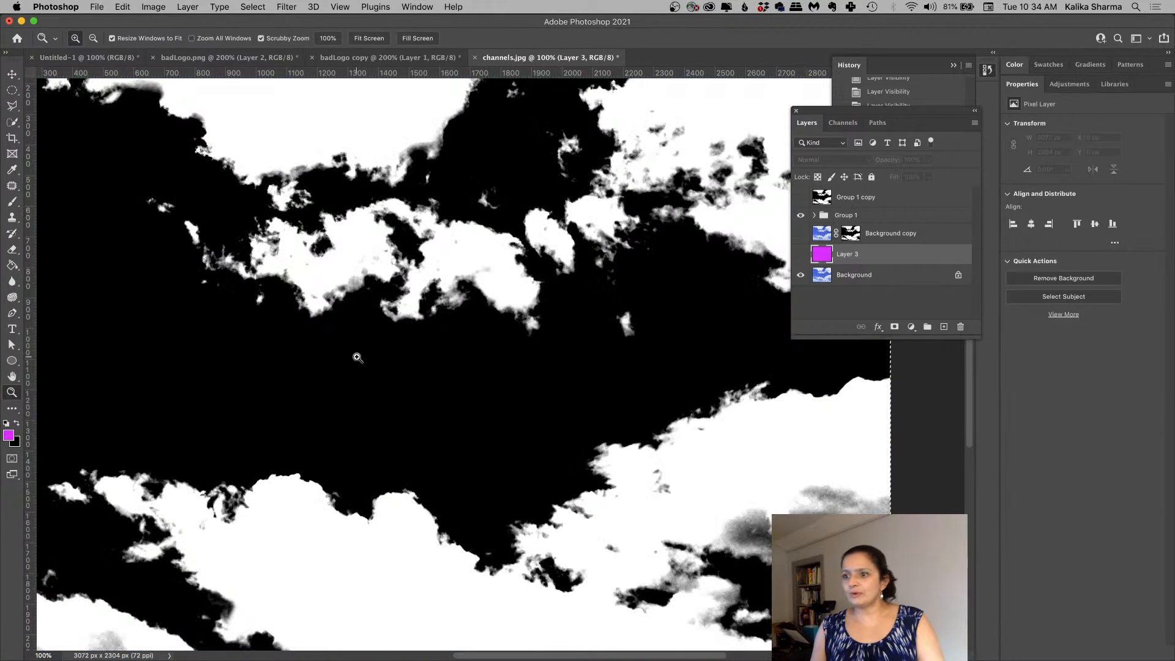
pyautogui.click(844, 124)
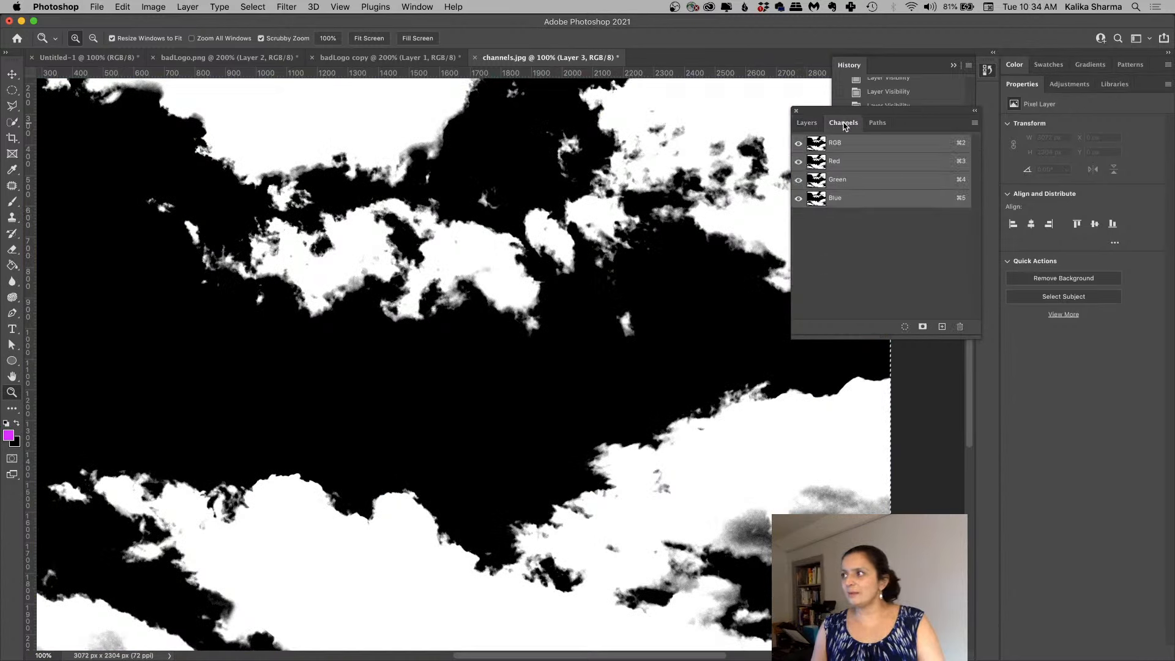
pyautogui.click(845, 163)
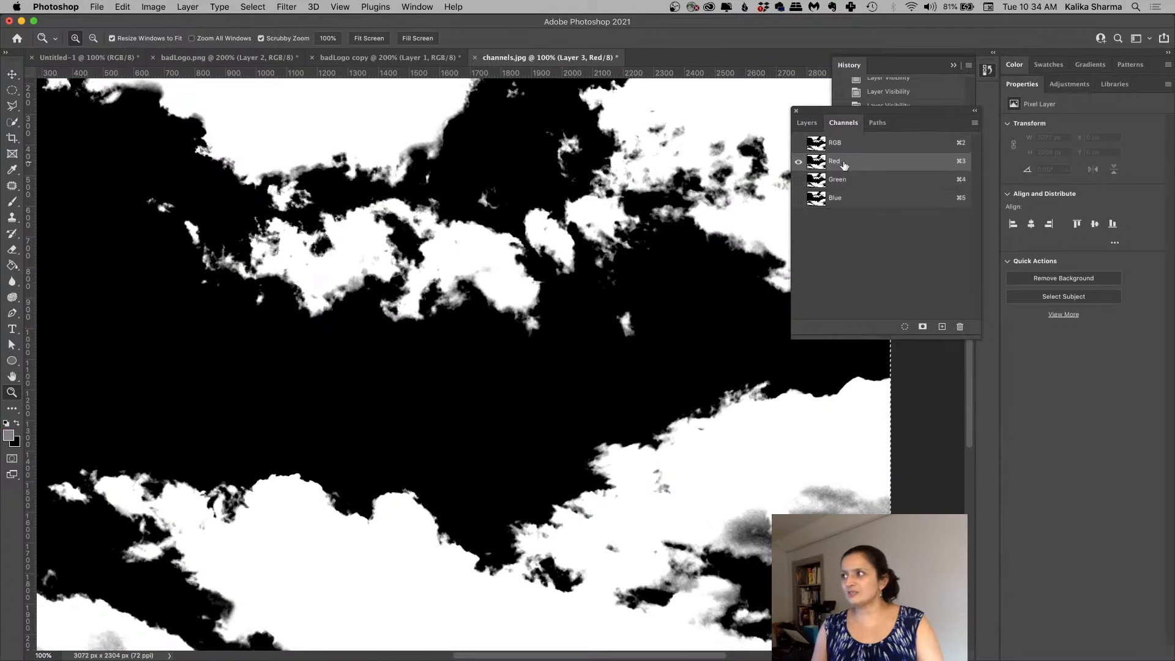
pyautogui.click(808, 124)
pyautogui.click(800, 215)
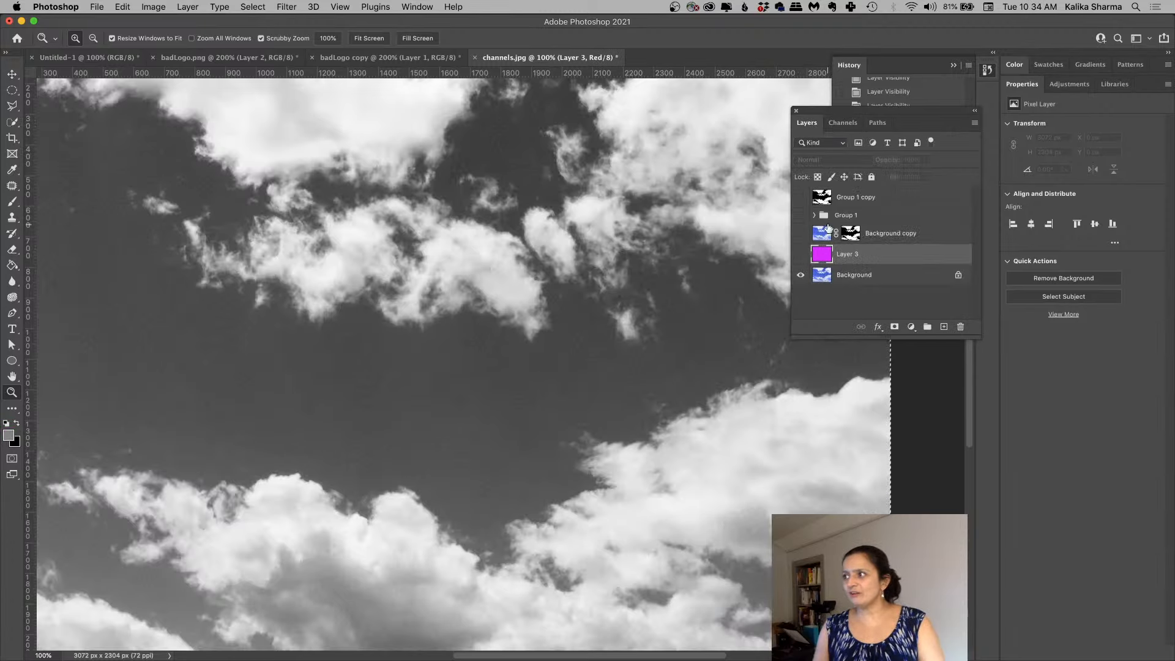
pyautogui.click(846, 125)
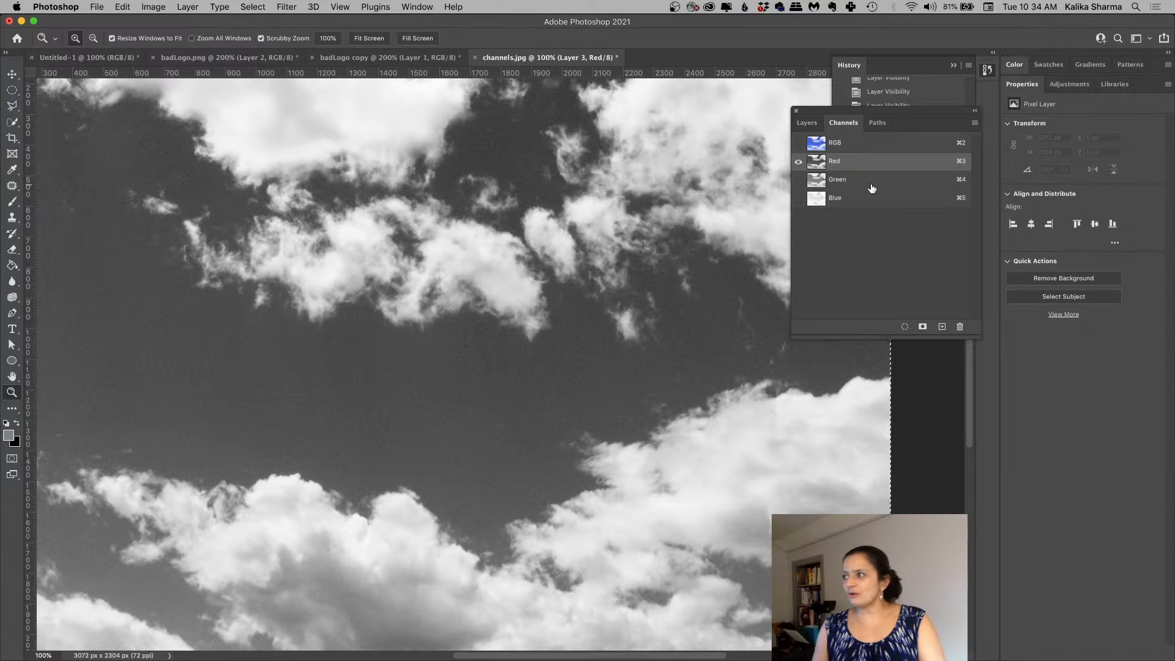
pyautogui.click(836, 178)
pyautogui.click(843, 197)
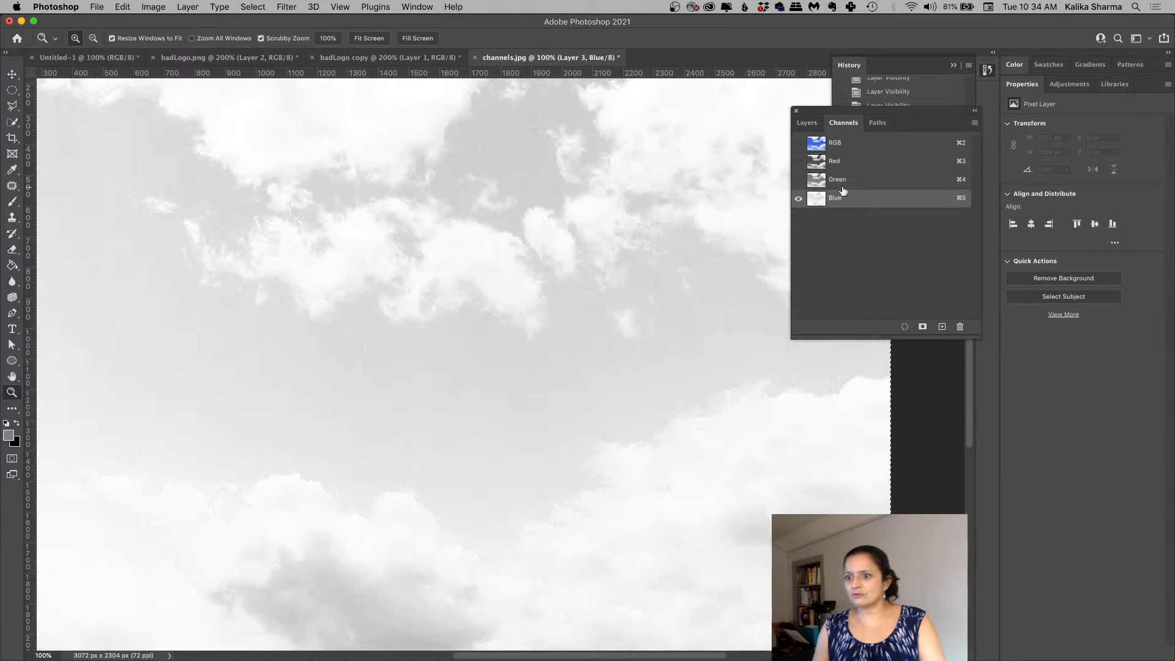
# Step: Display only the Red channel and clear the existing selection, readying the Polygonal Lasso tool
pyautogui.click(842, 161)
pyautogui.moveTo(240, 456); pyautogui.dragTo(398, 386)
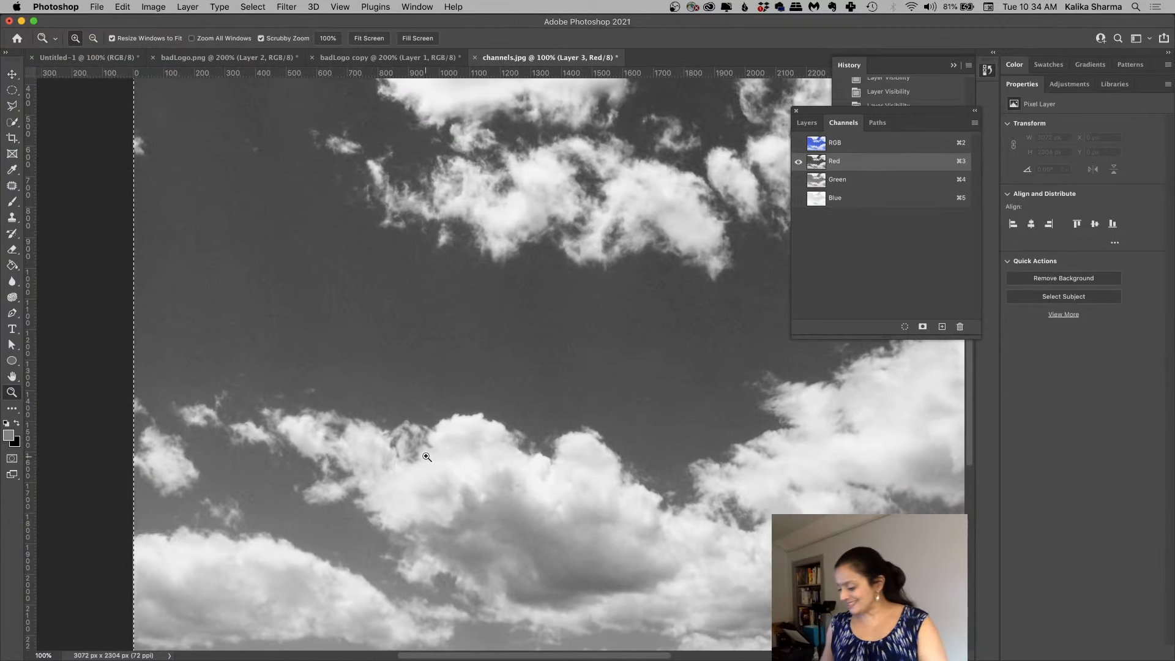
pyautogui.press('l')
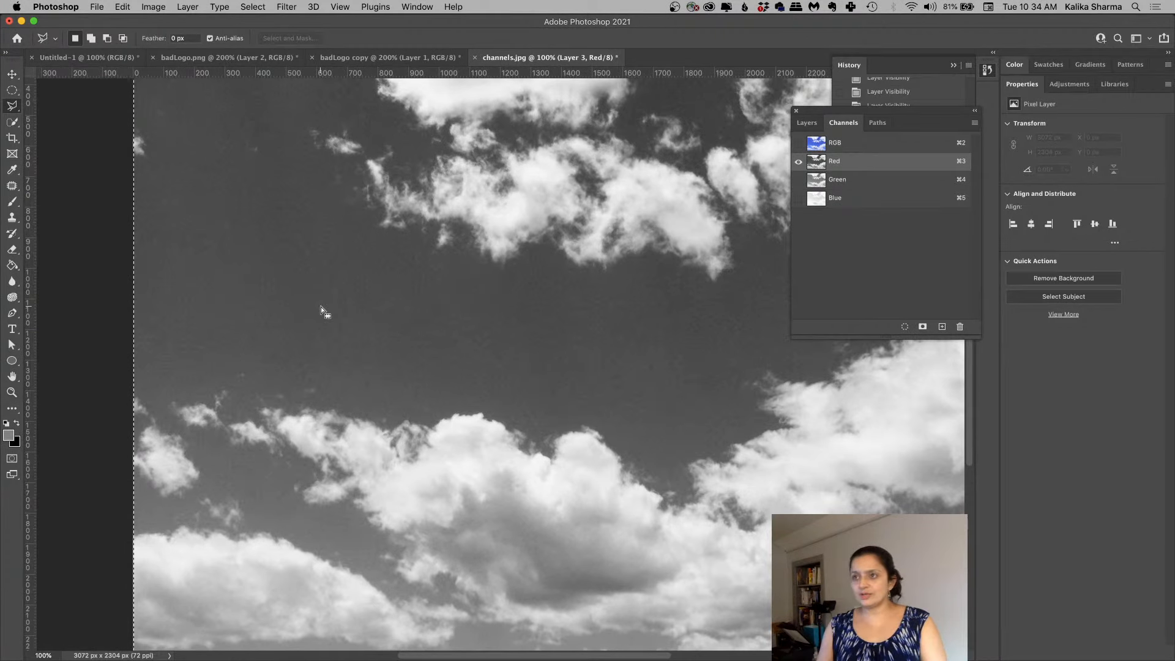
pyautogui.click(260, 7)
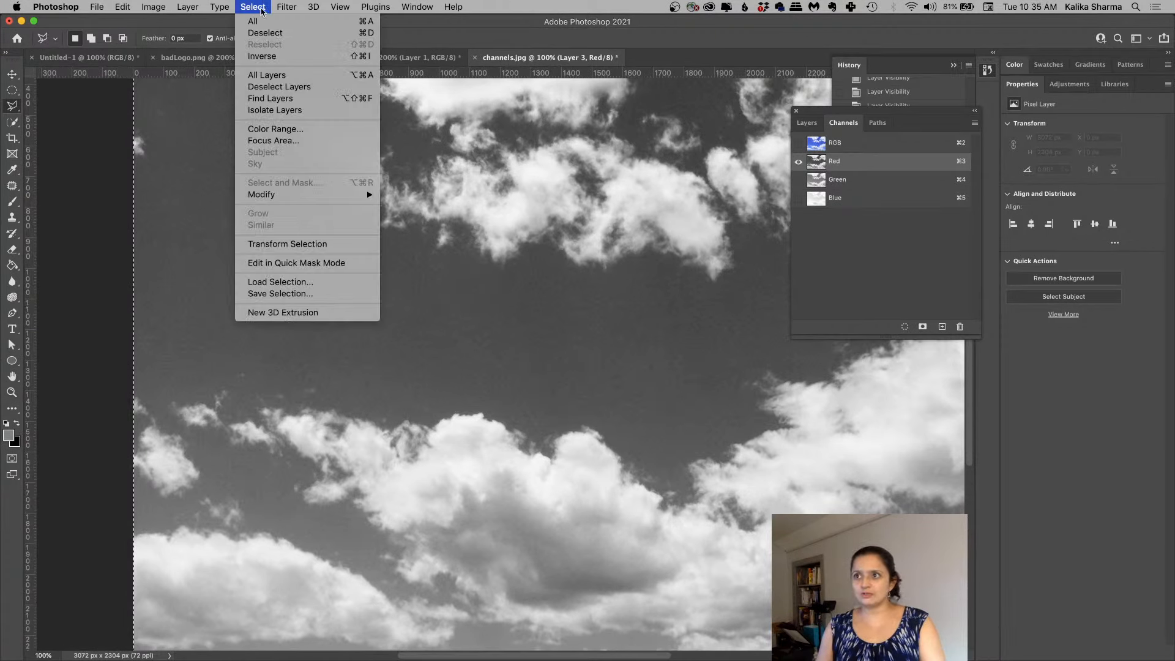
pyautogui.click(264, 34)
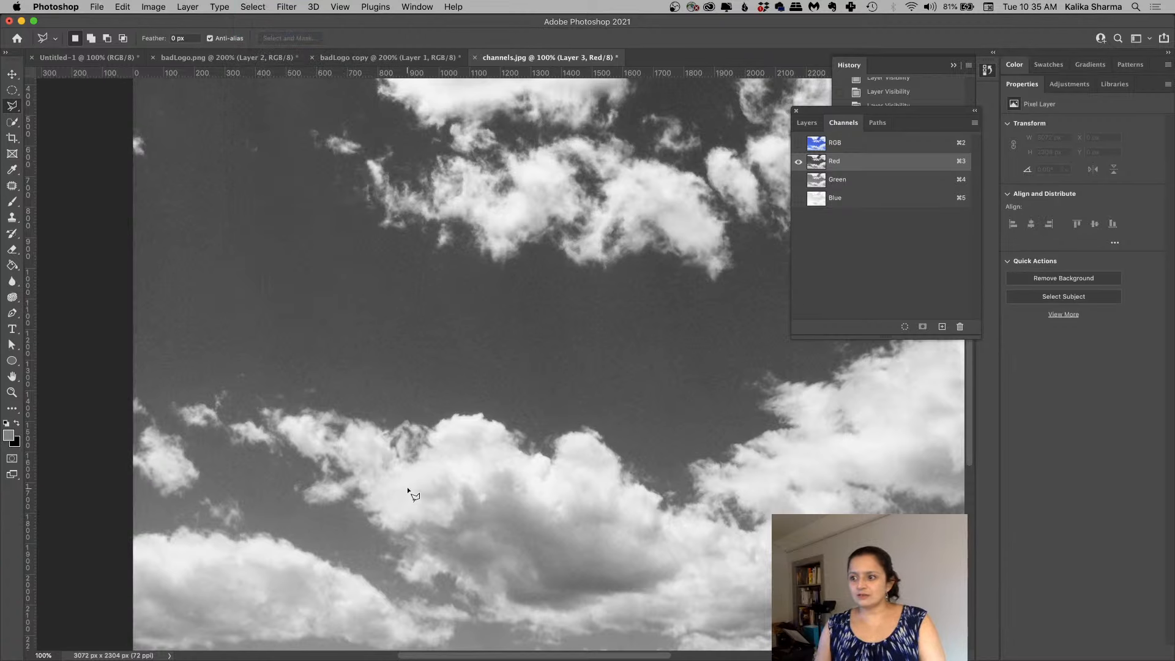
# Step: Outline the wispy cloud patch at the left end of the large lower cloud with the Polygonal Lasso
pyautogui.click(426, 479)
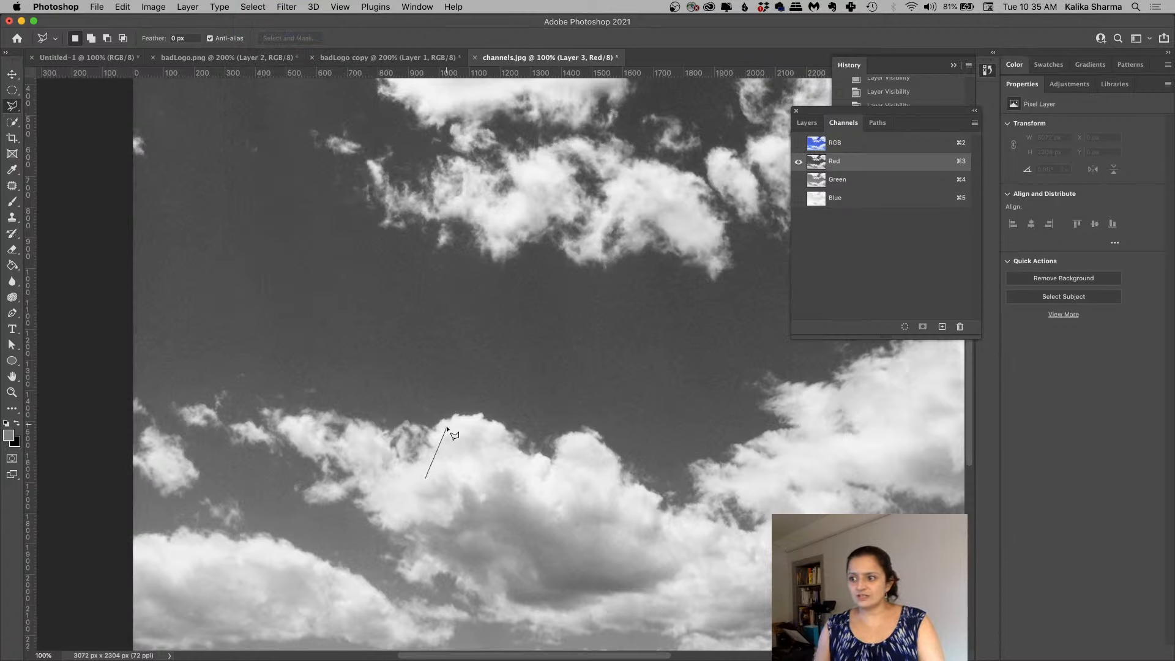
pyautogui.click(448, 426)
pyautogui.click(411, 396)
pyautogui.click(214, 371)
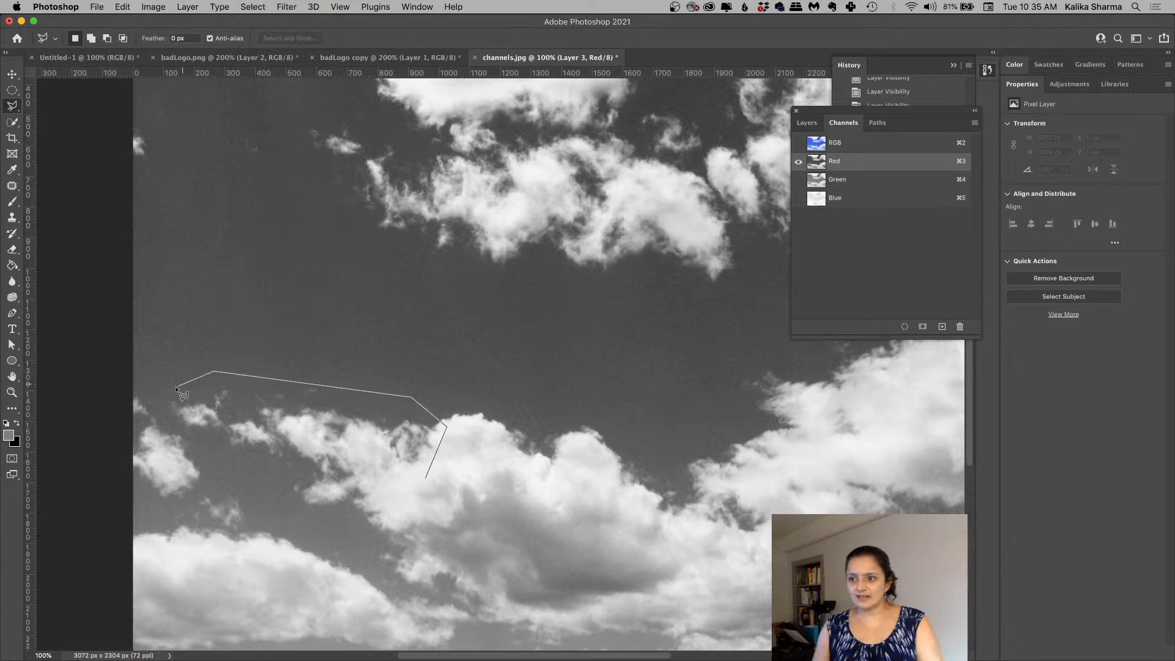
pyautogui.click(201, 443)
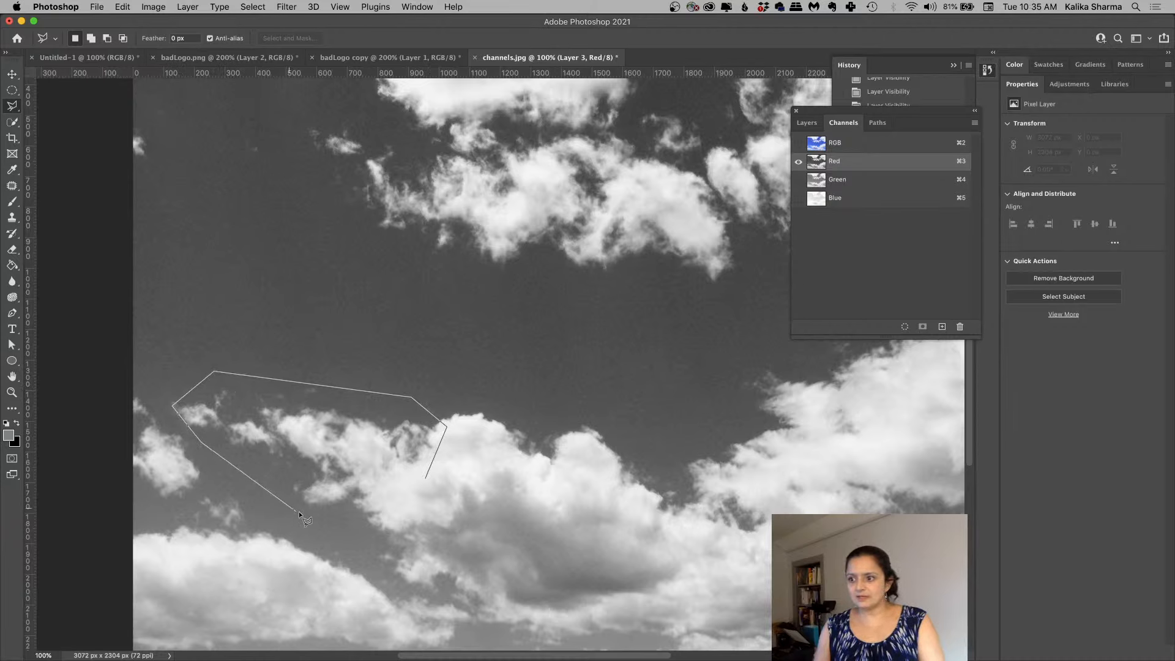
pyautogui.click(350, 532)
pyautogui.click(426, 480)
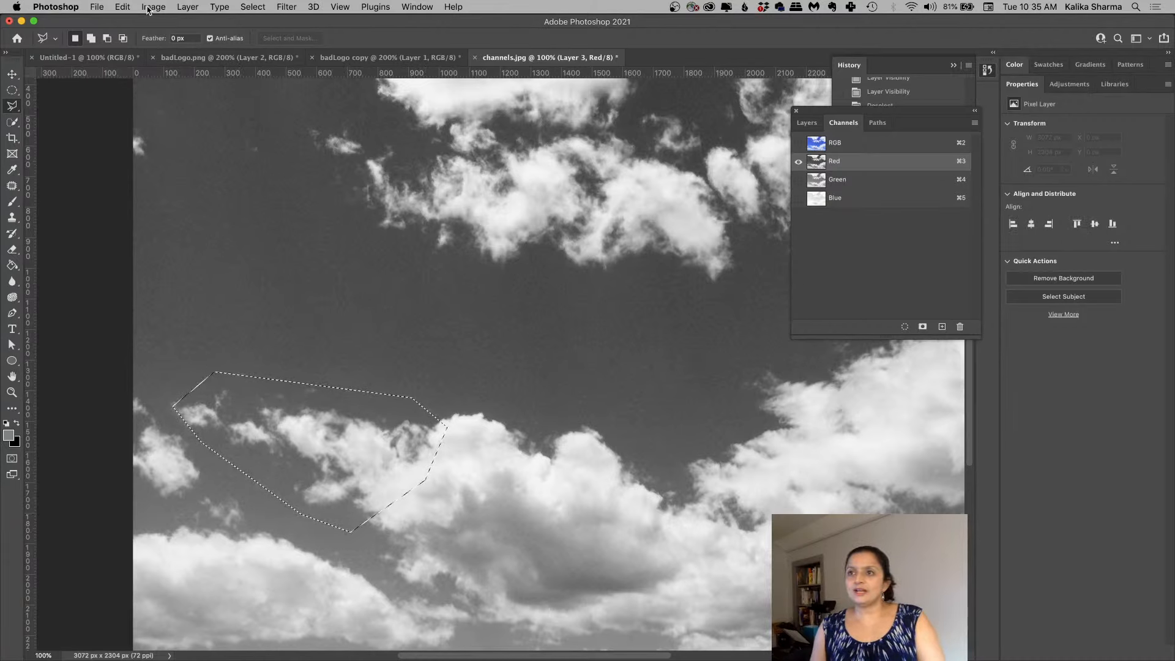
# Step: Copy the outlined cloud patch from the Red channel with Layer 3 active and restore the full-color view
pyautogui.click(123, 7)
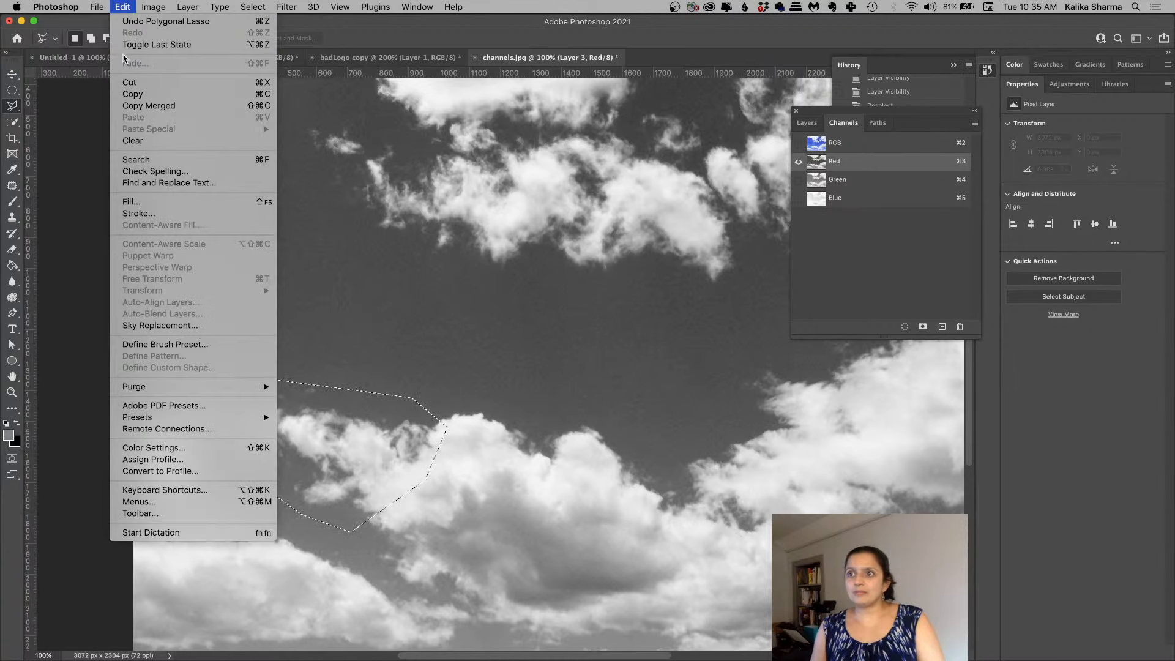
pyautogui.click(134, 94)
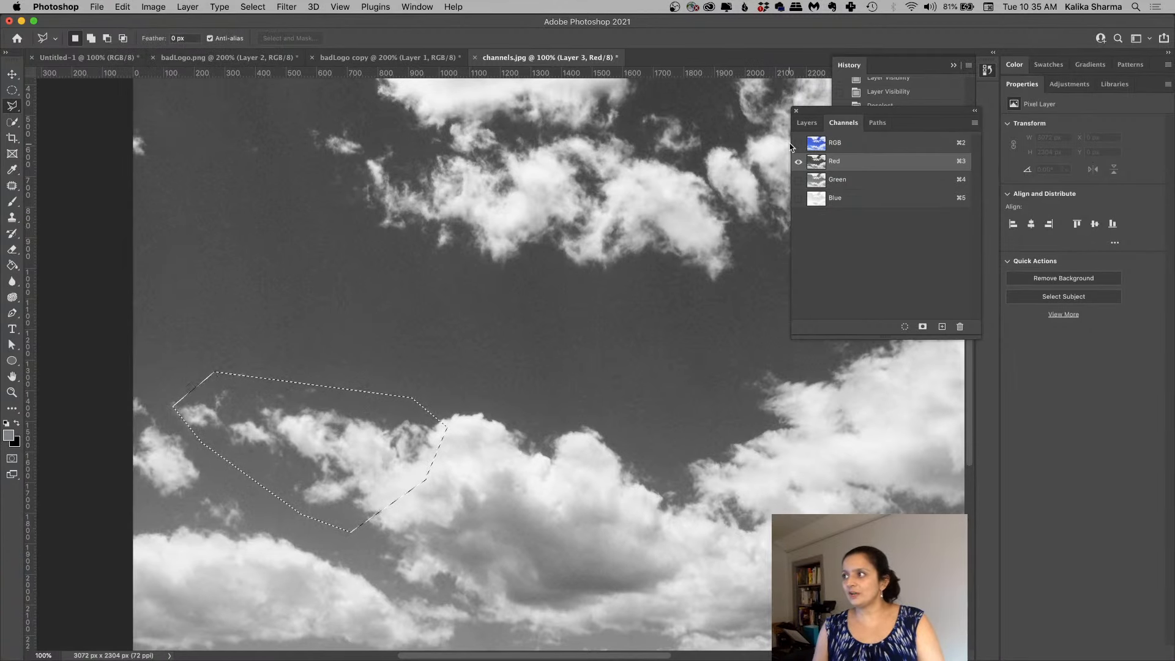
pyautogui.click(799, 144)
pyautogui.click(806, 123)
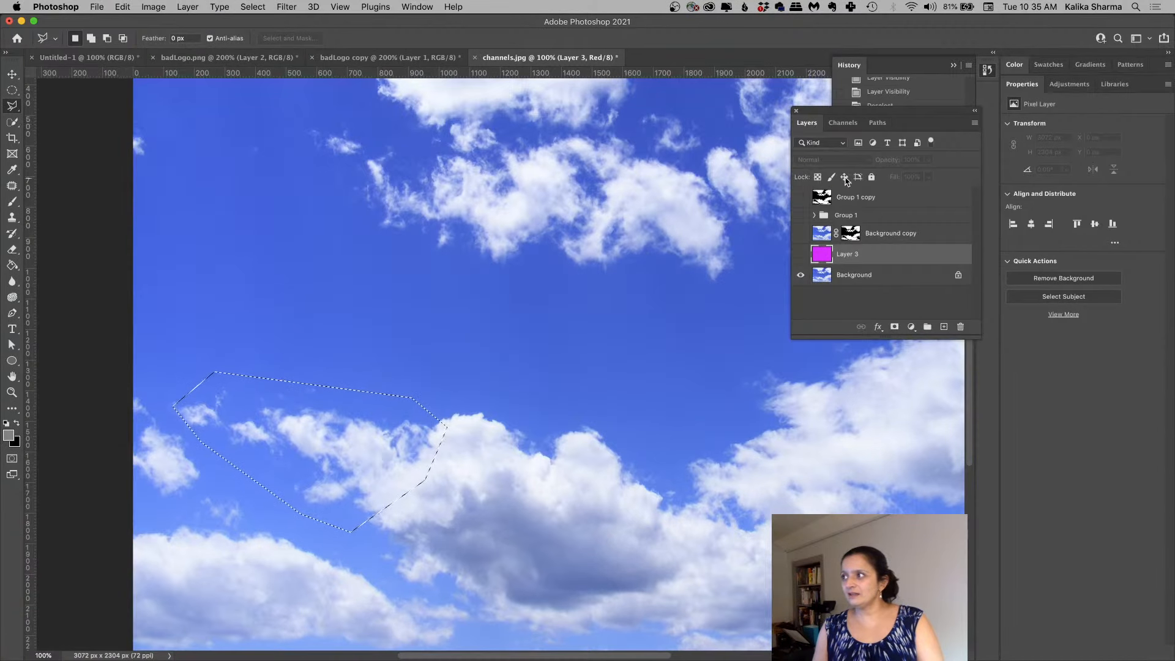
# Step: Show Group 1 and add a new layer above Layer 2 inside it
pyautogui.click(848, 217)
pyautogui.click(800, 215)
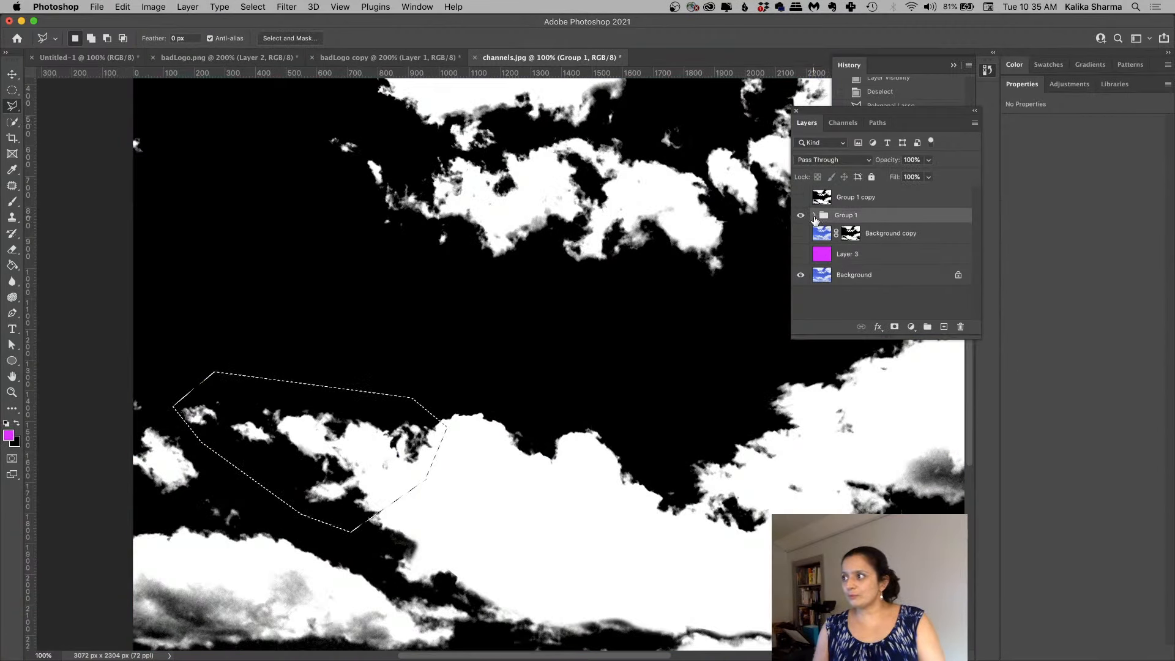
pyautogui.click(814, 215)
pyautogui.click(857, 232)
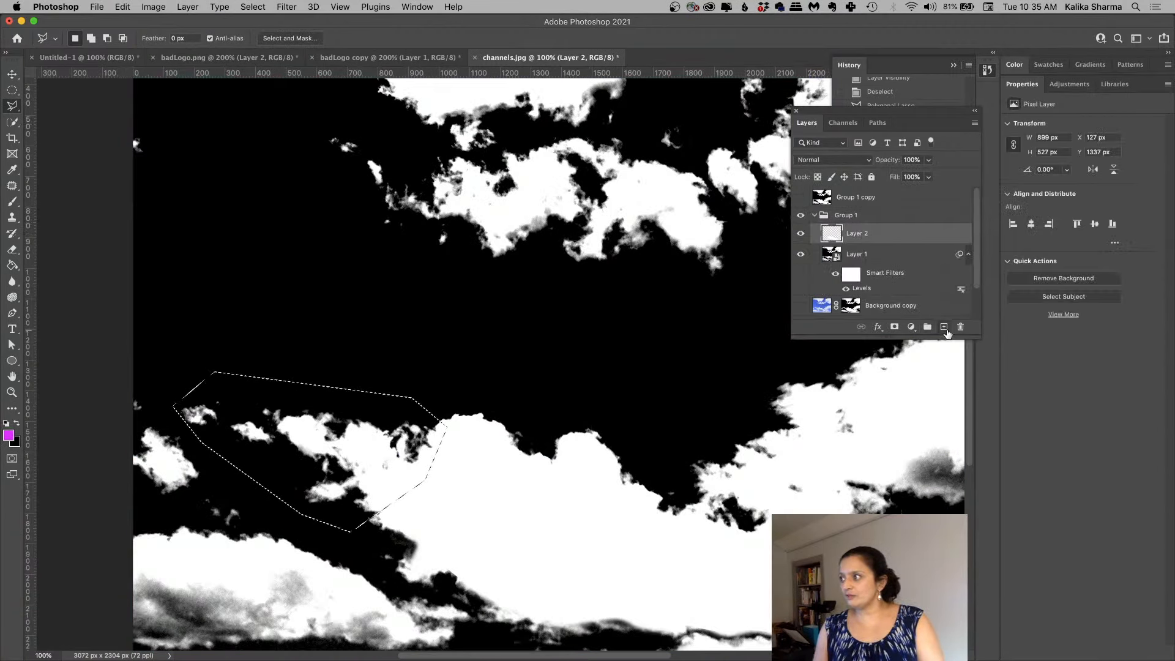
pyautogui.click(945, 327)
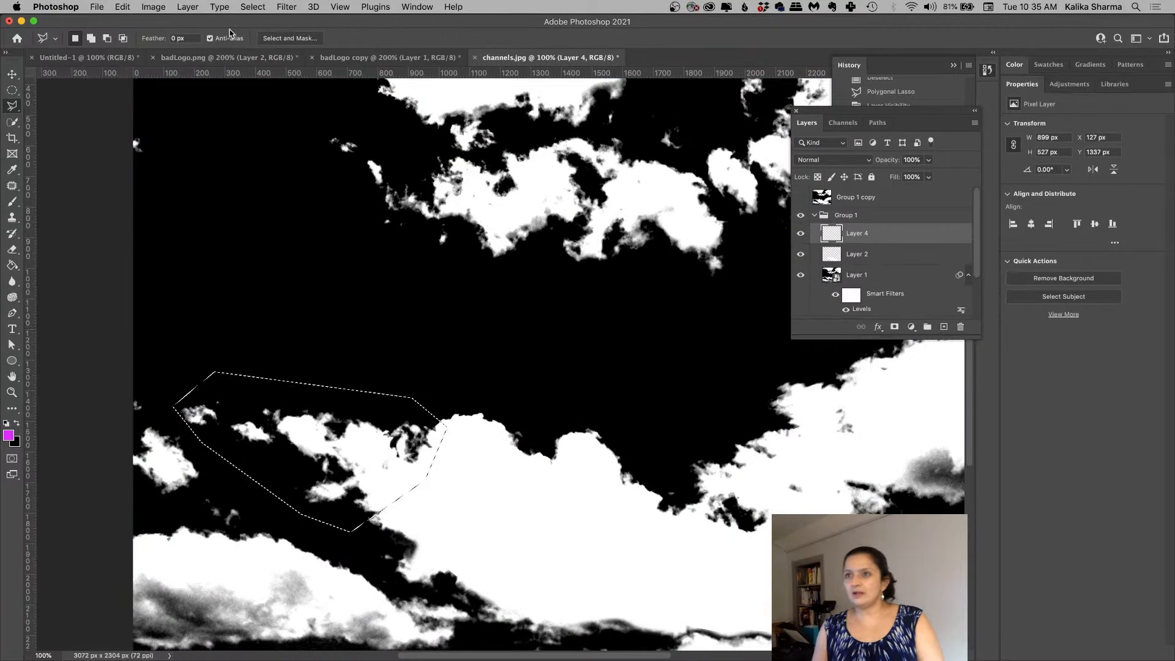
# Step: Try to paste the copied cloud patch in place on the new layer in Group 1
pyautogui.click(126, 8)
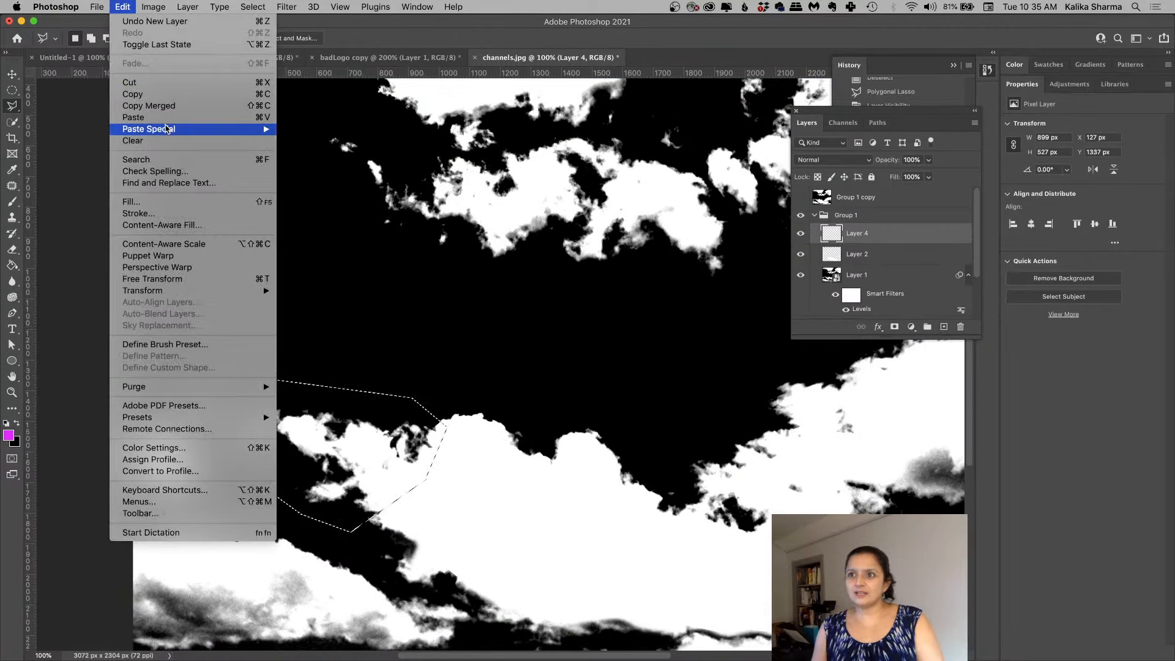
pyautogui.moveTo(226, 129)
pyautogui.click(309, 142)
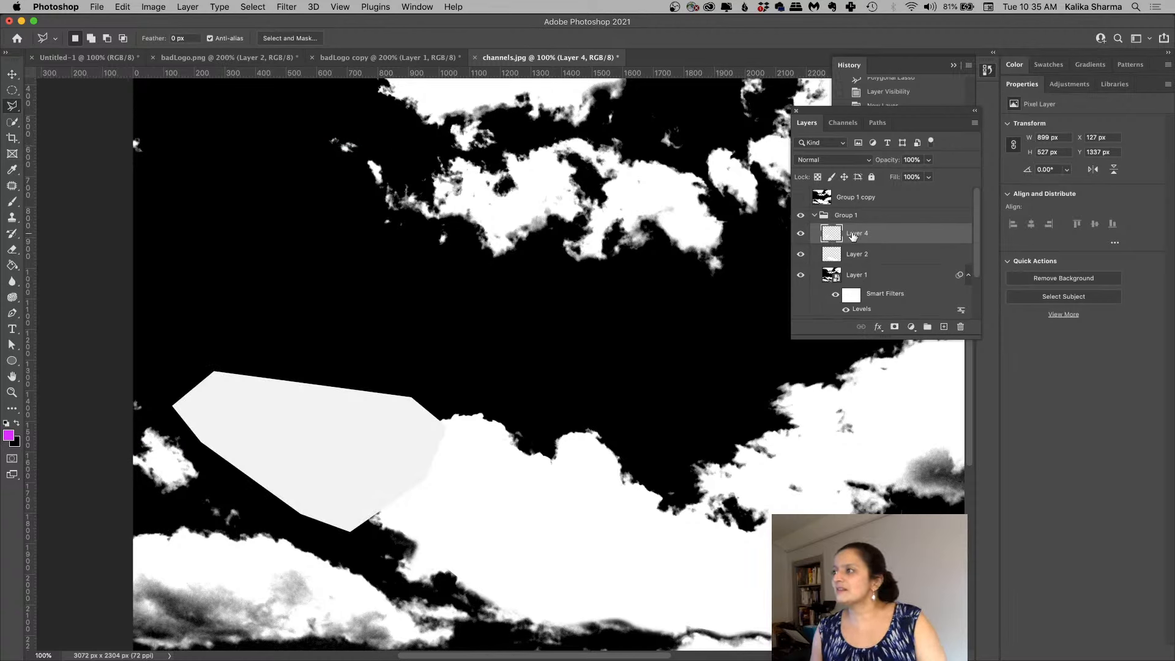
pyautogui.press('super+z')
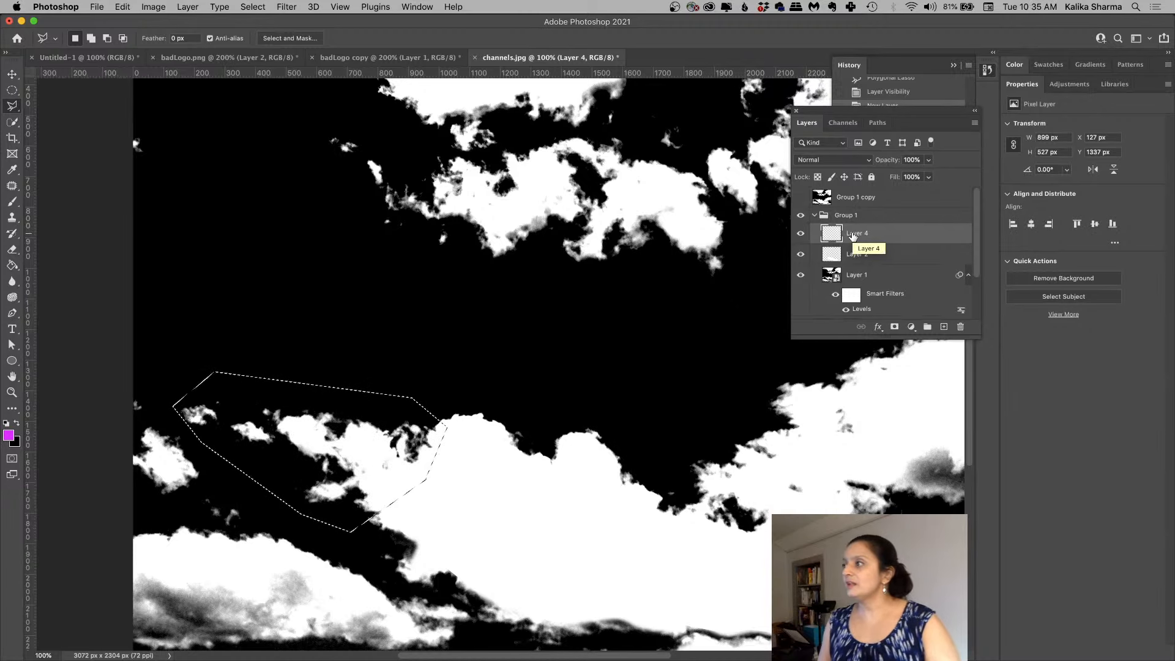
# Step: Hide Group 1, copy the outlined patch from the Background layer's Red channel, and restore the full-color view
pyautogui.click(802, 216)
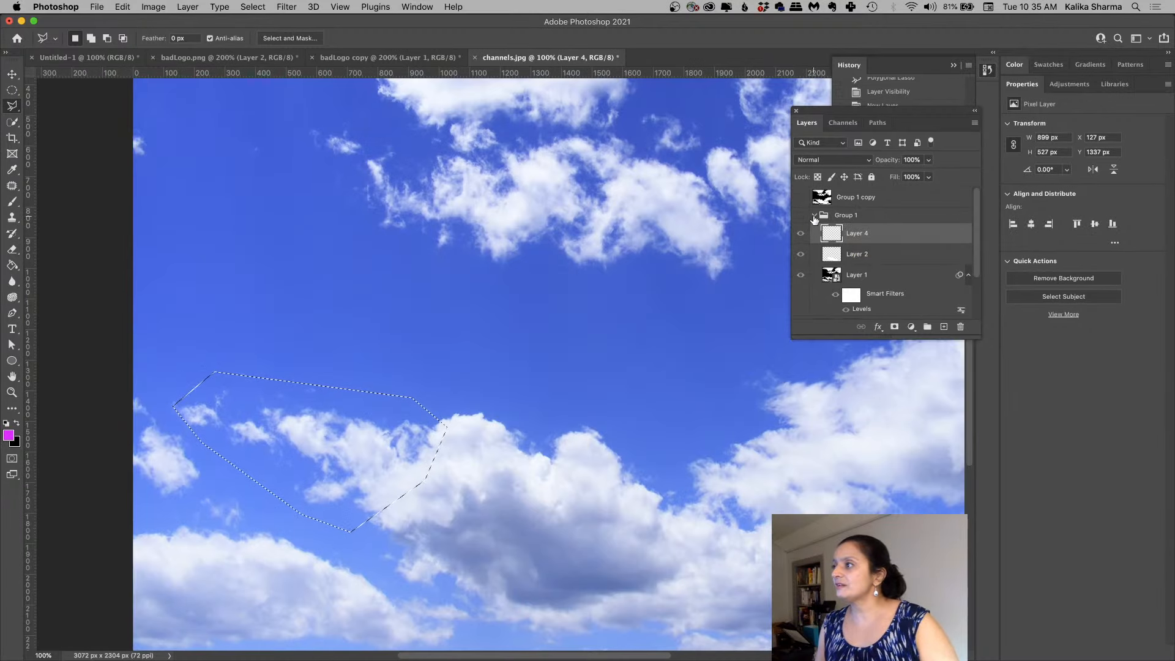
pyautogui.click(814, 216)
pyautogui.click(854, 277)
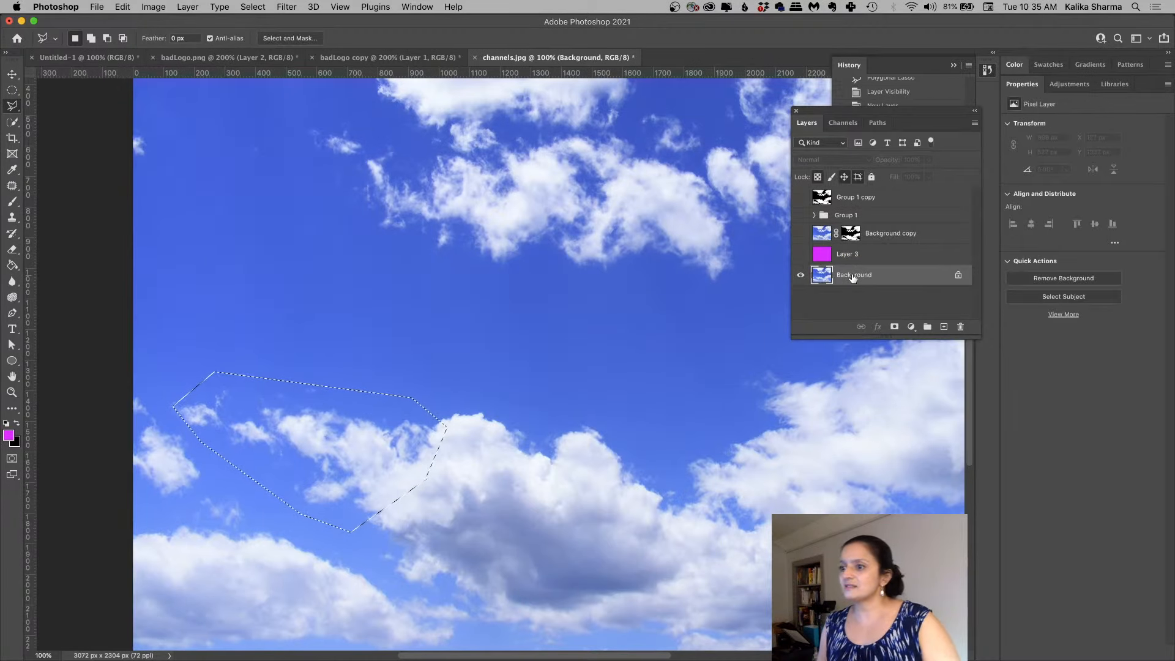
pyautogui.click(843, 123)
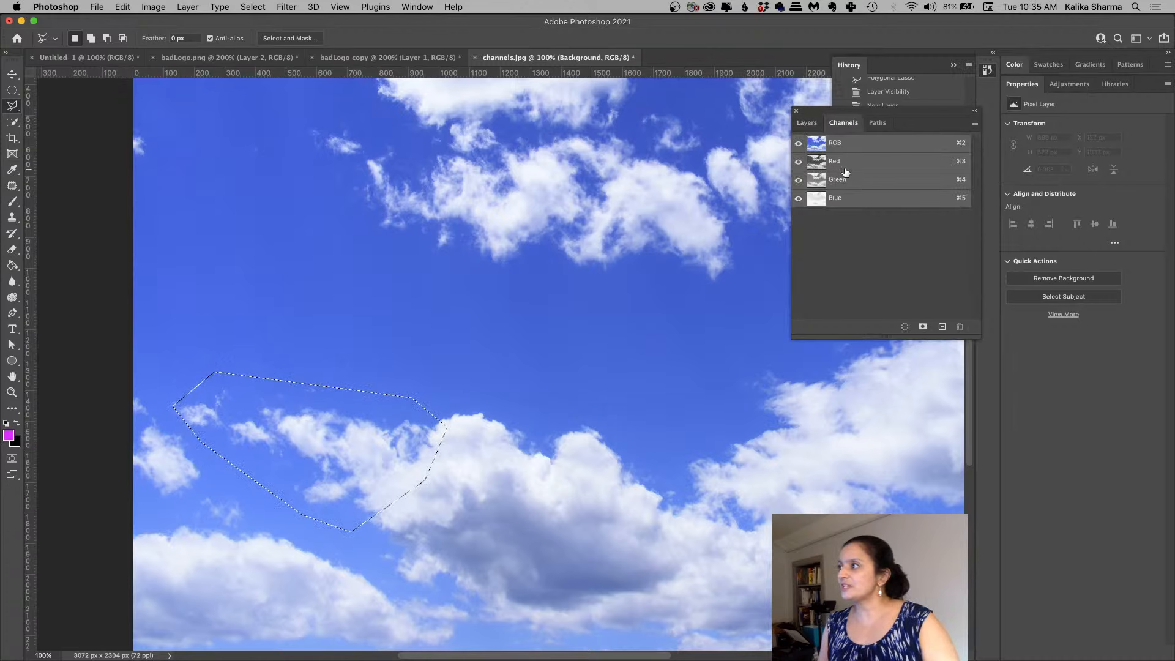
pyautogui.click(846, 164)
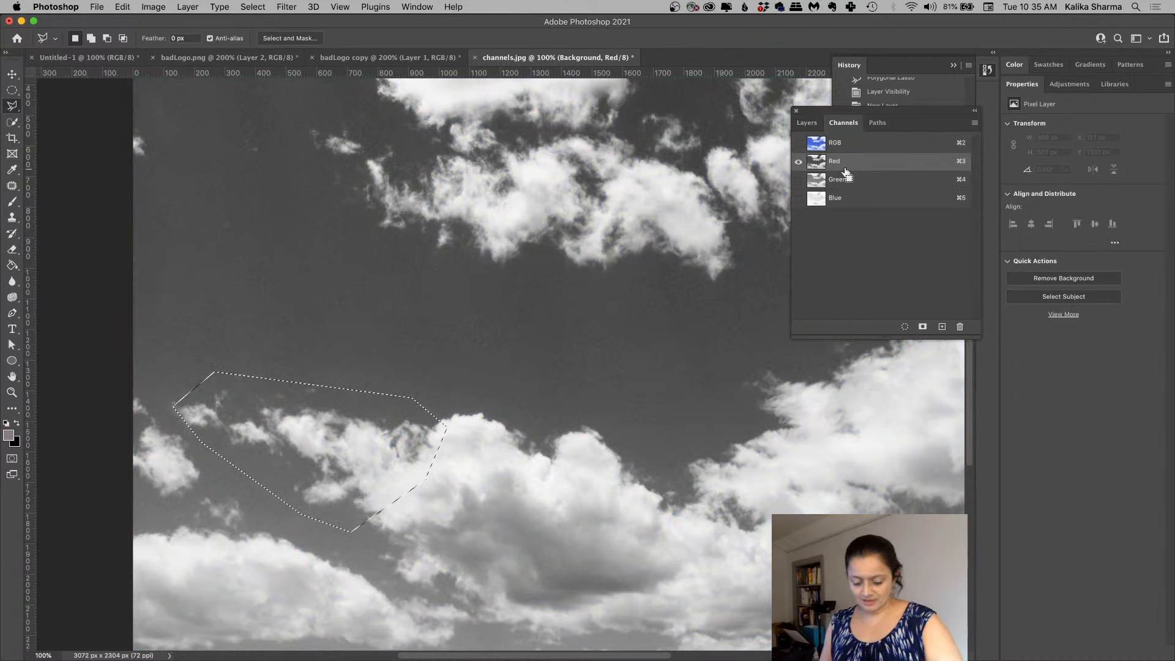
pyautogui.press('super+c')
pyautogui.click(806, 122)
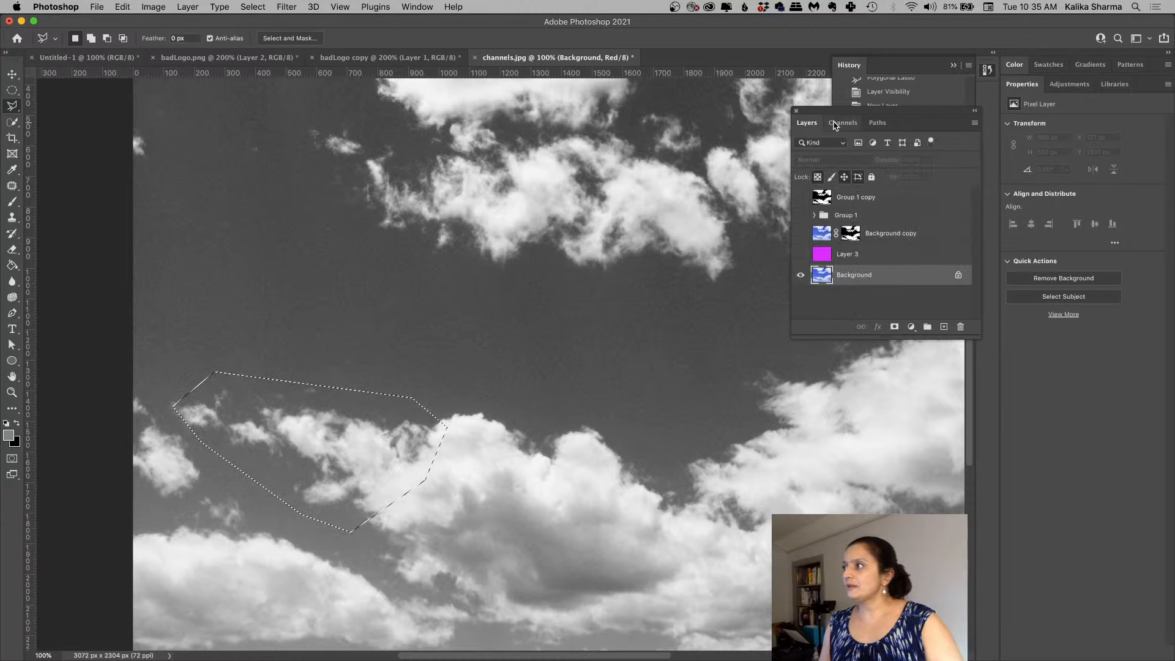
pyautogui.click(843, 122)
pyautogui.click(798, 142)
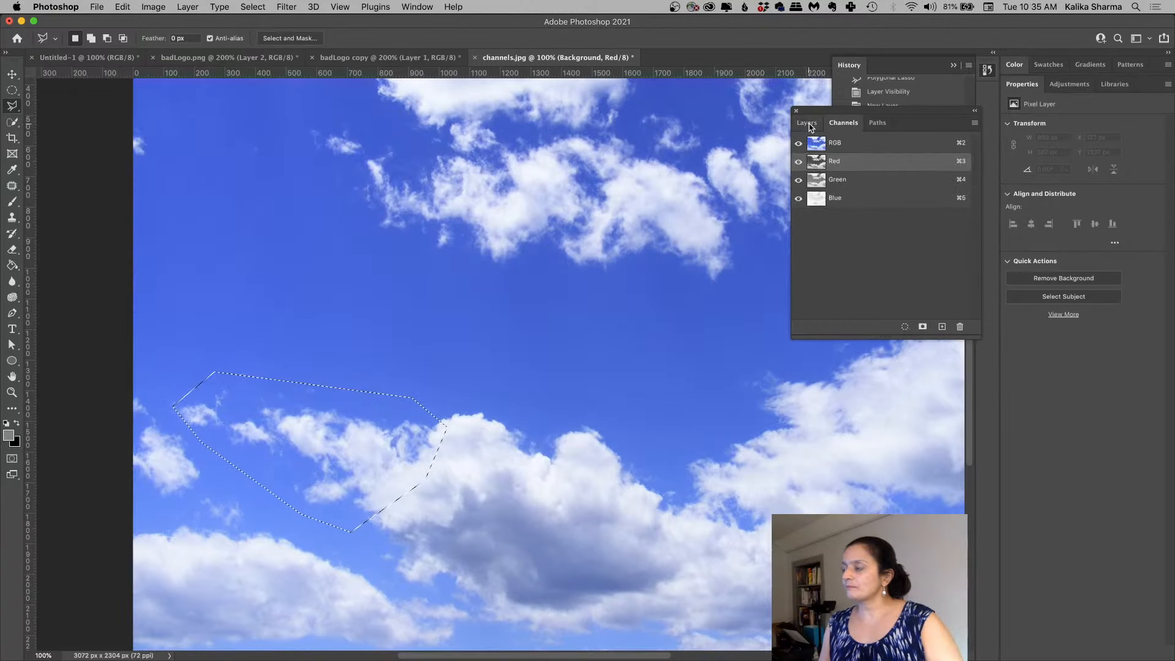
# Step: Add a new layer above Background, clear the selection, and paste the copied Red channel patch in place
pyautogui.click(808, 122)
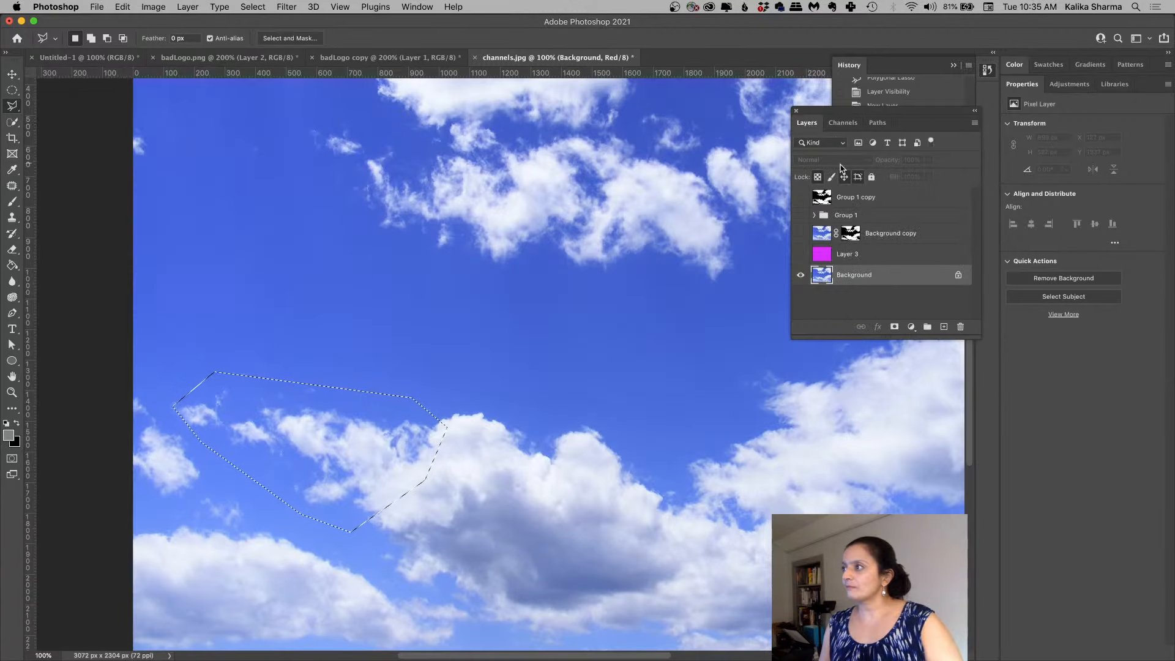
pyautogui.click(944, 328)
pyautogui.press('super+d')
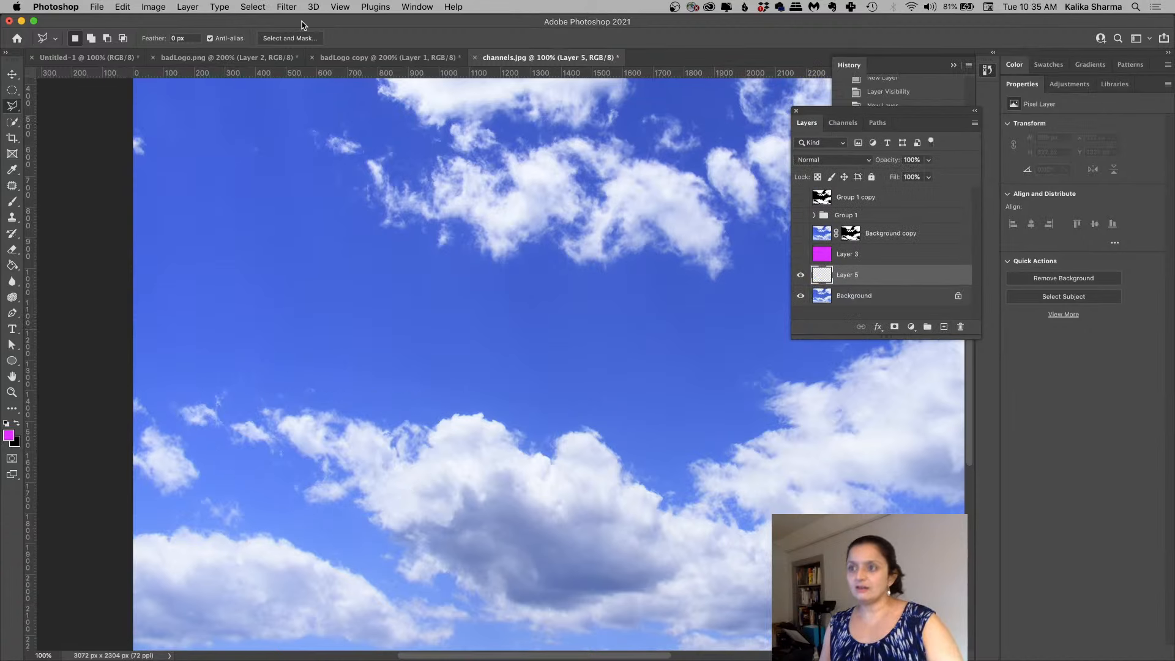
pyautogui.click(122, 7)
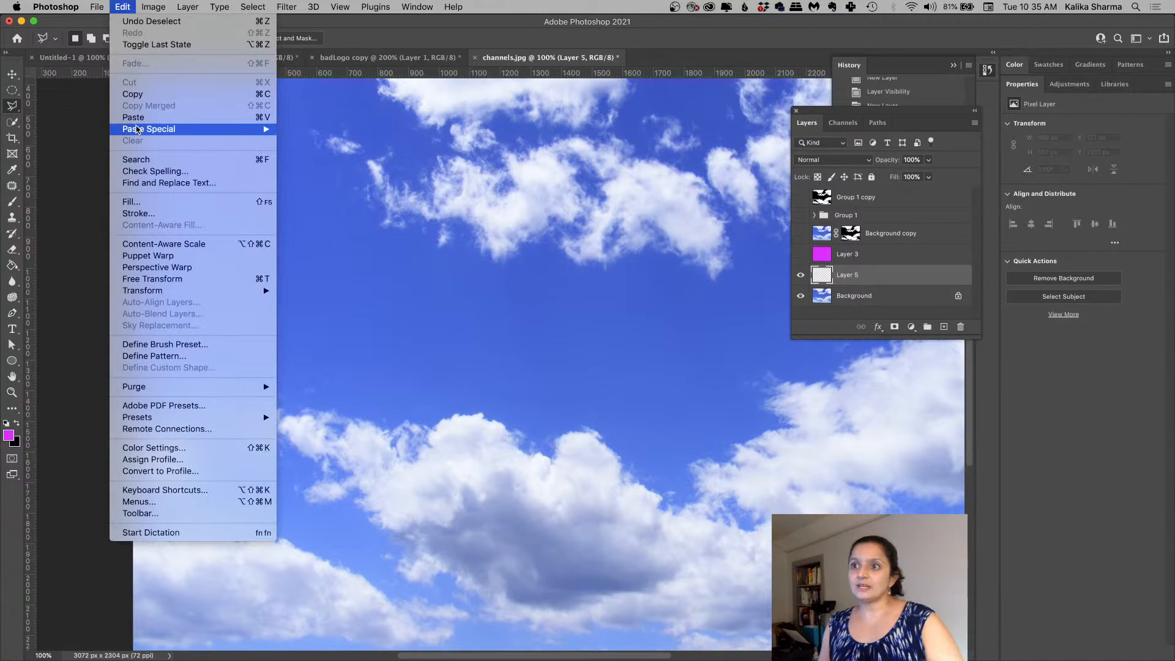
pyautogui.moveTo(139, 129)
pyautogui.click(322, 141)
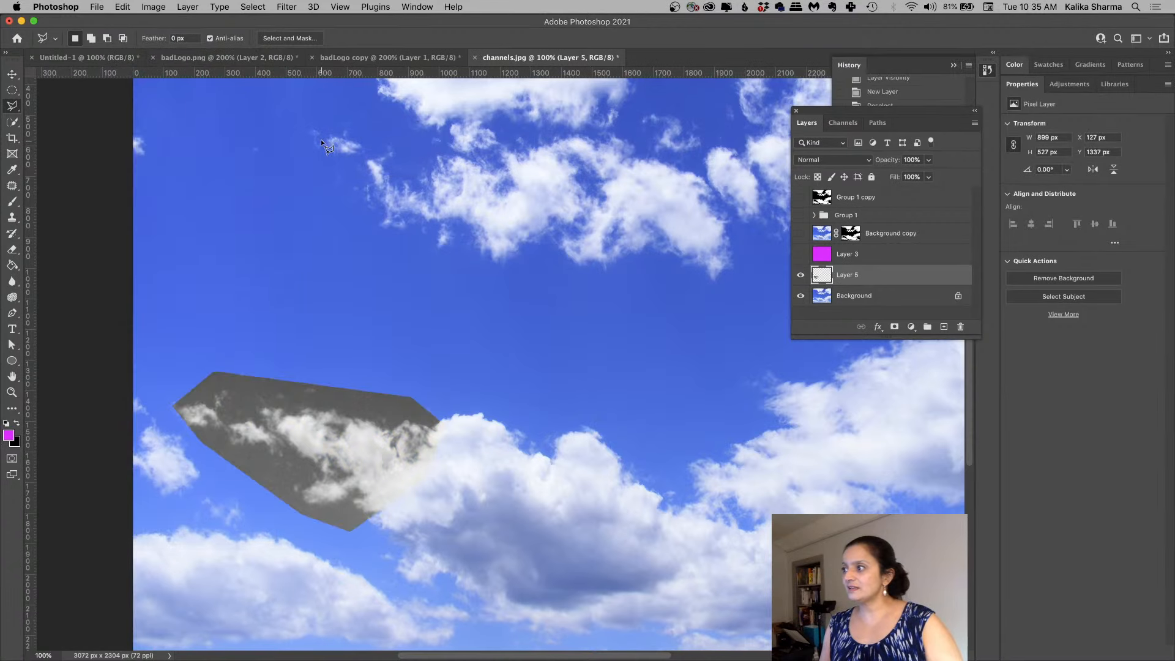
# Step: Show and expand Group 1 and move the pasted patch layer to the top of the group
pyautogui.click(800, 215)
pyautogui.click(814, 215)
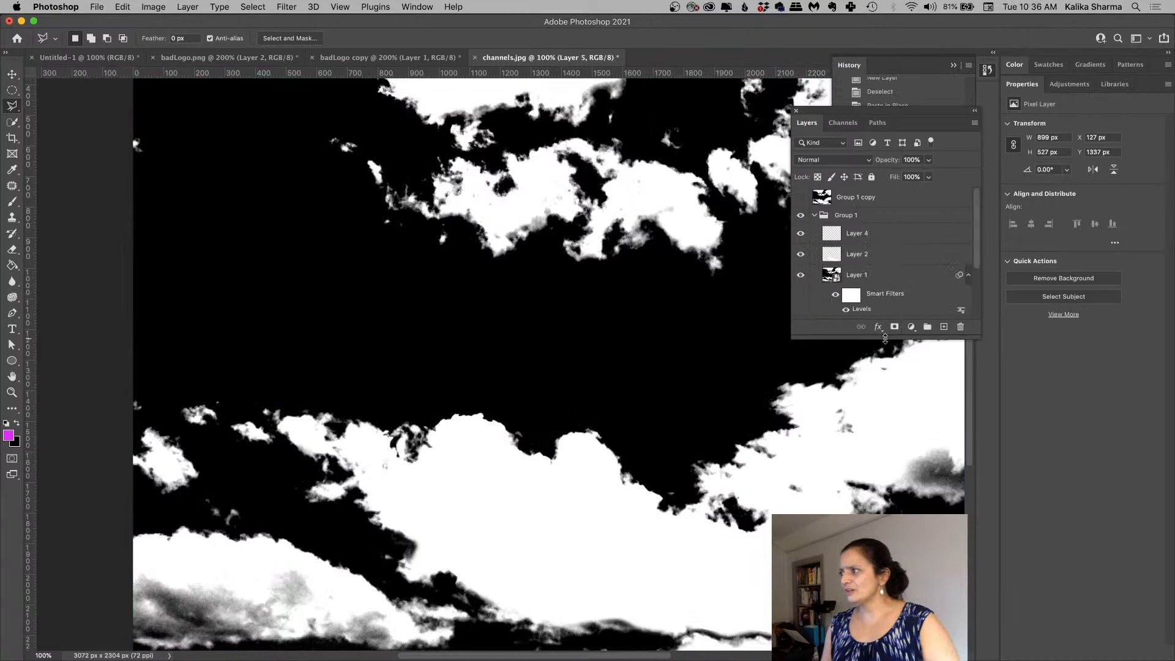
pyautogui.moveTo(887, 339); pyautogui.dragTo(885, 469)
pyautogui.moveTo(847, 369); pyautogui.dragTo(855, 224)
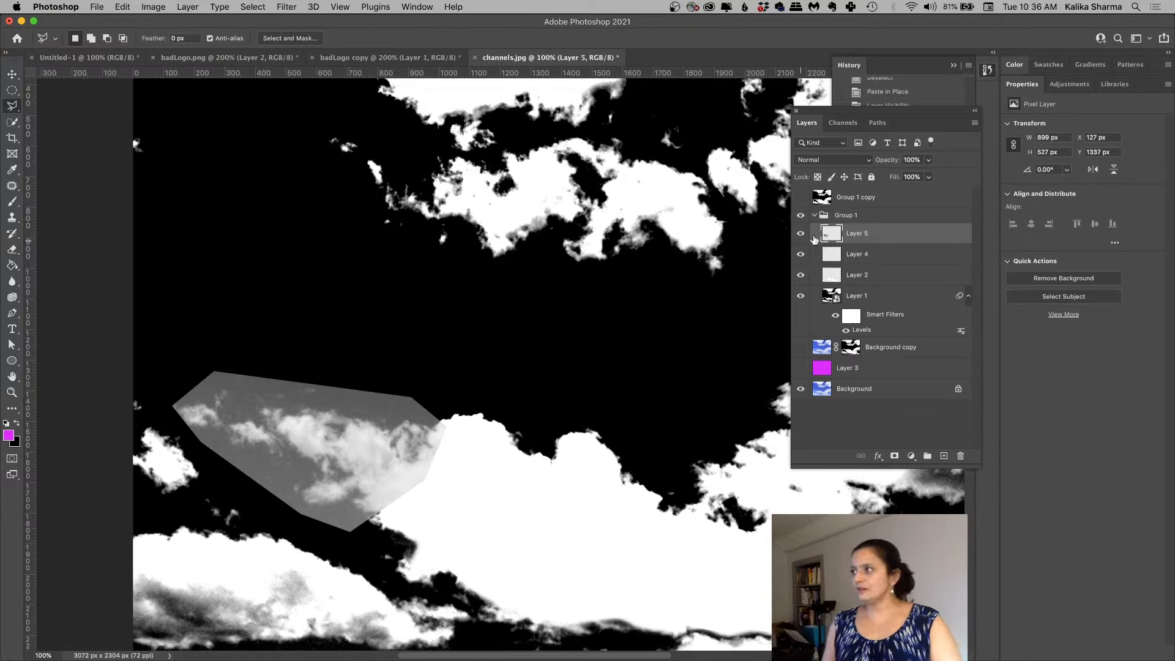
# Step: Convert the pasted cloud patch layer to a smart object and apply Levels with black input about 120 and white input 244
pyautogui.rightClick(864, 238)
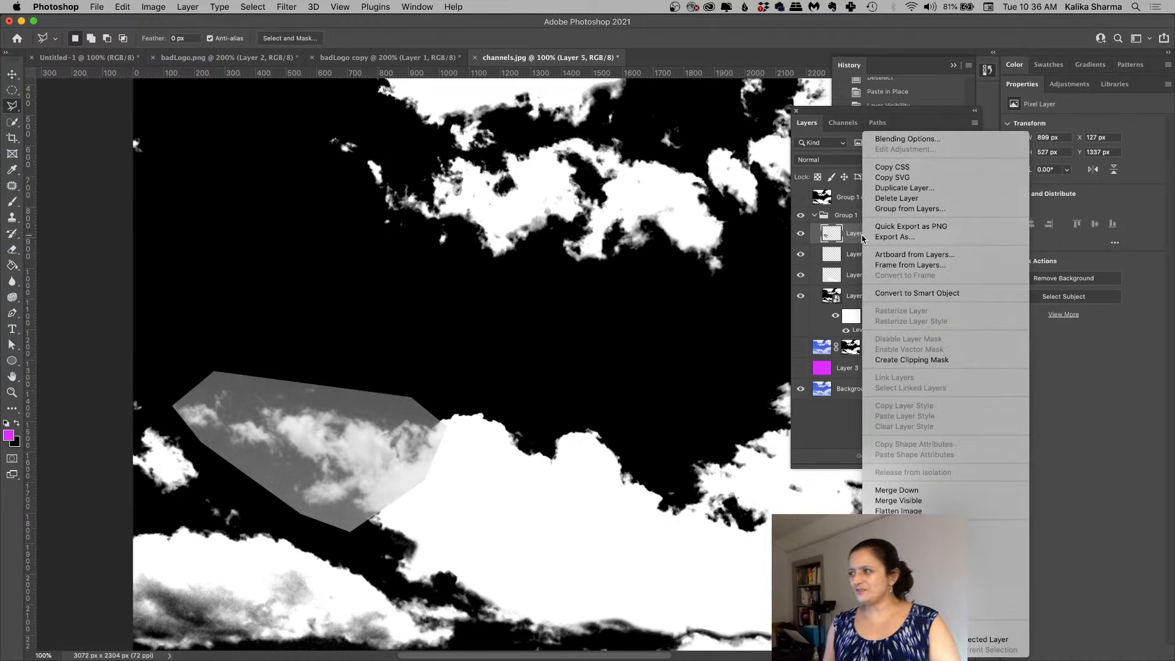
pyautogui.click(882, 294)
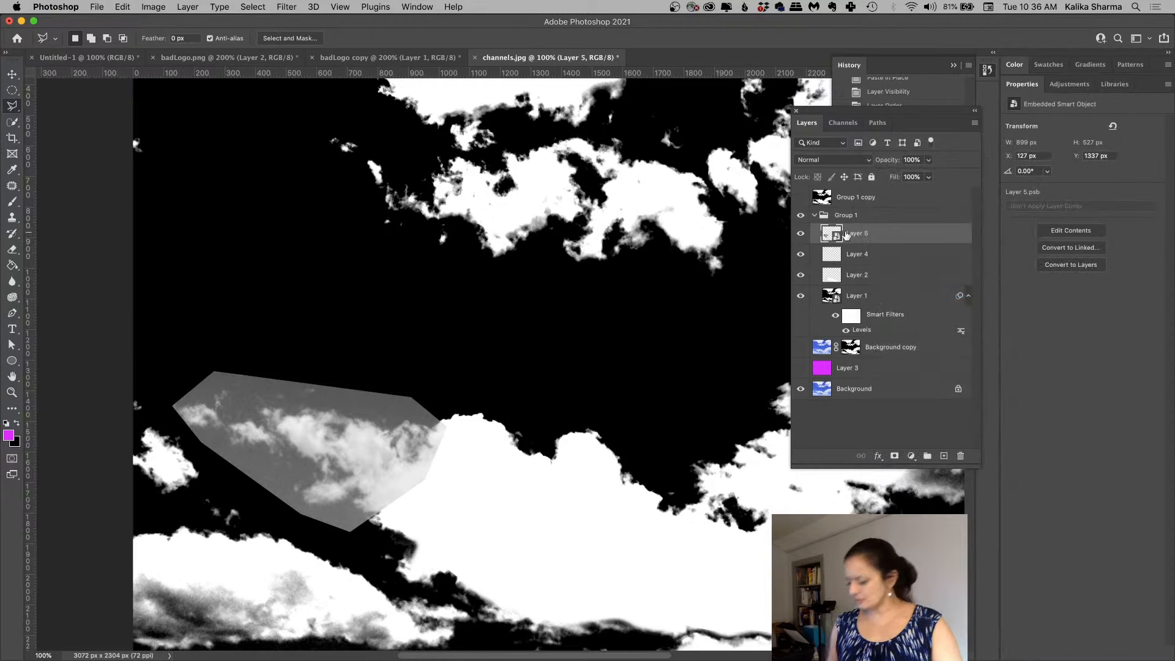
pyautogui.press('super+l')
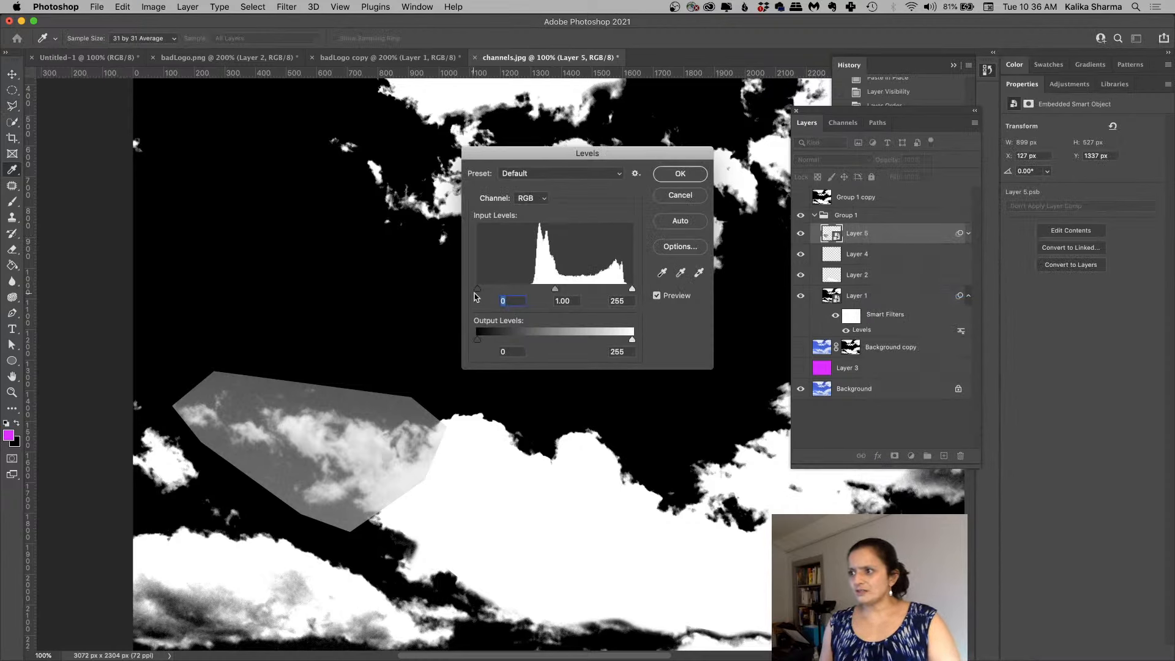
pyautogui.moveTo(477, 289); pyautogui.dragTo(542, 293)
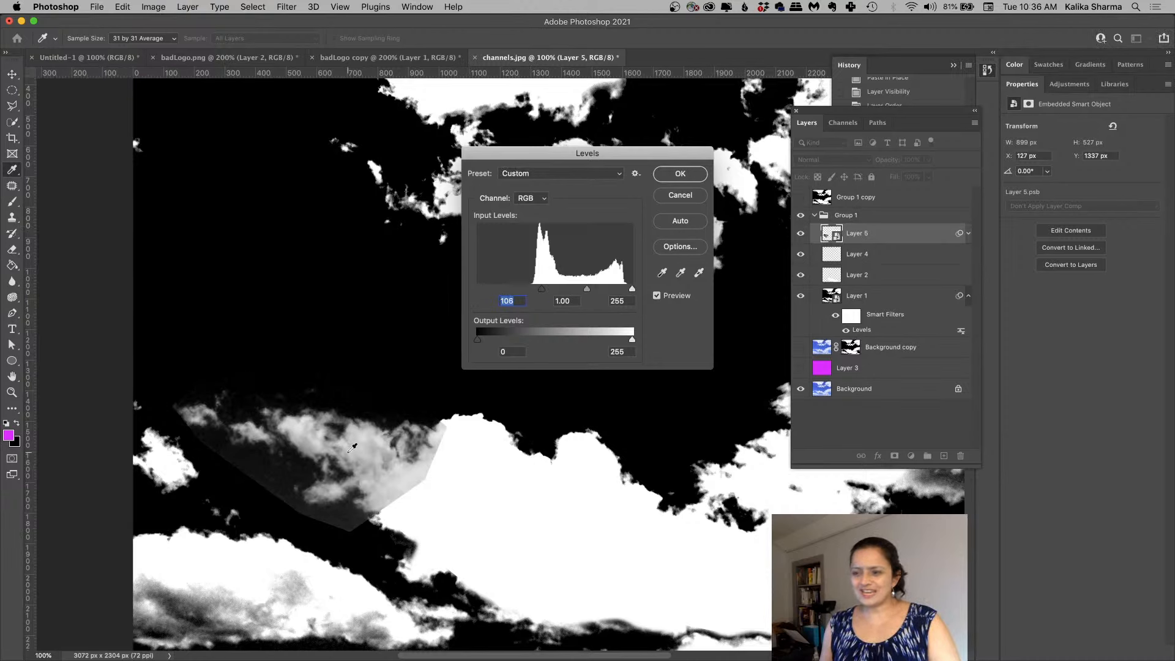
pyautogui.moveTo(633, 294); pyautogui.dragTo(626, 290)
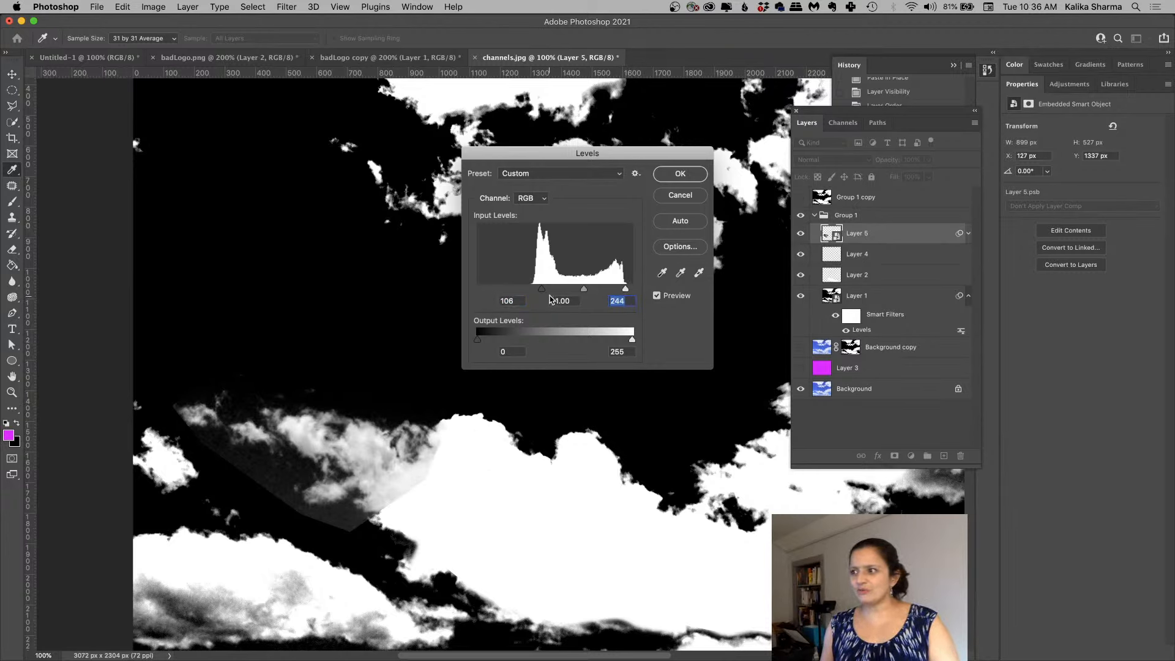
pyautogui.moveTo(542, 294); pyautogui.dragTo(550, 295)
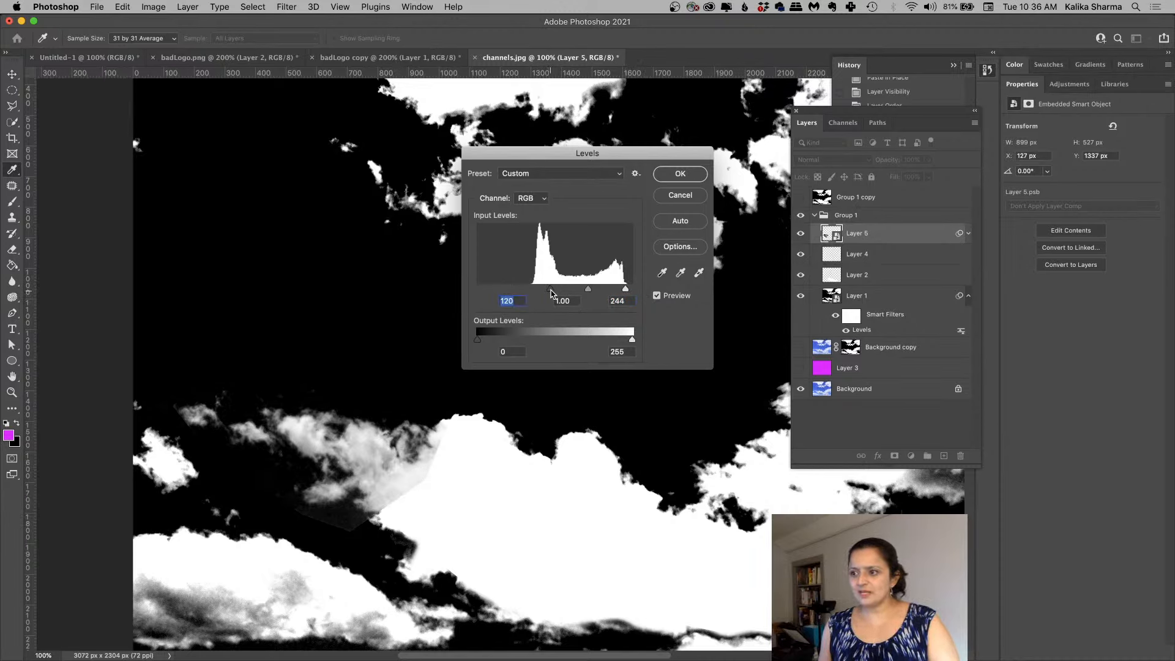
pyautogui.click(664, 174)
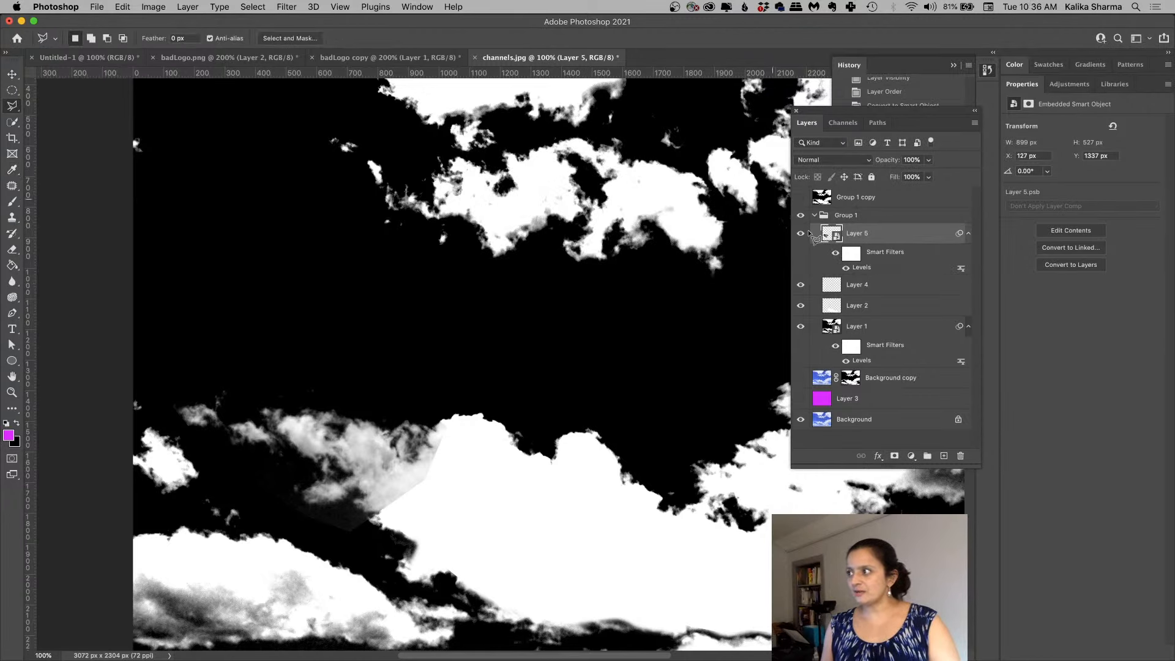
# Step: Add a new layer above the patch and brush white over the grey seam where the patch meets the large cloud
pyautogui.click(944, 456)
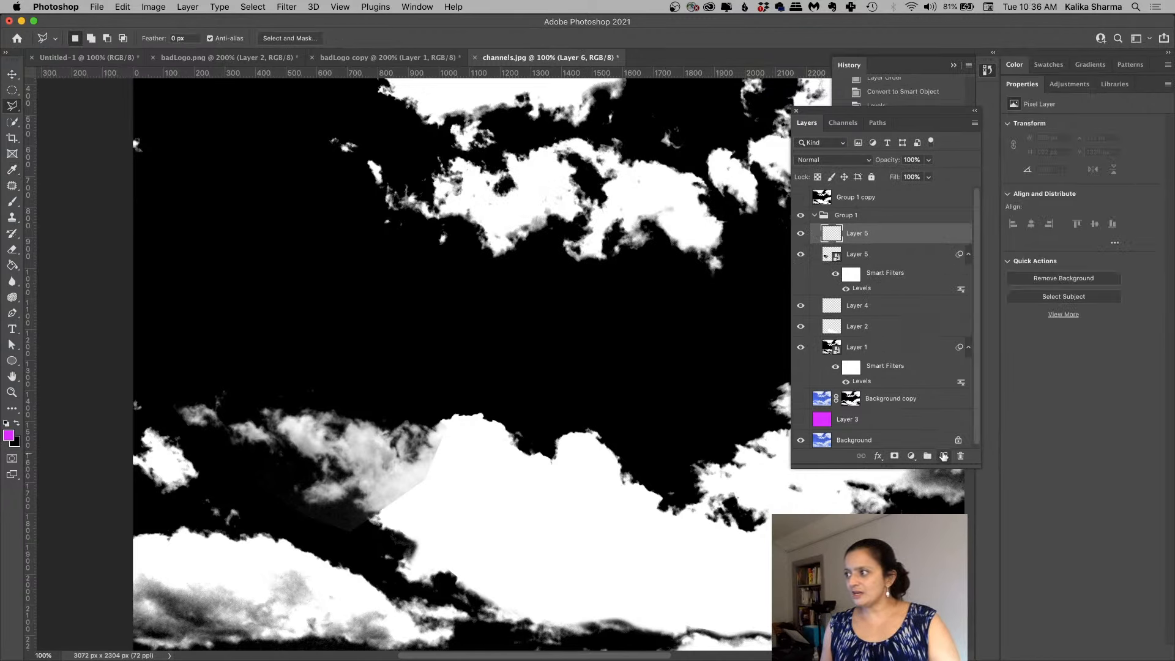
pyautogui.press('b')
pyautogui.moveTo(447, 437); pyautogui.dragTo(429, 469)
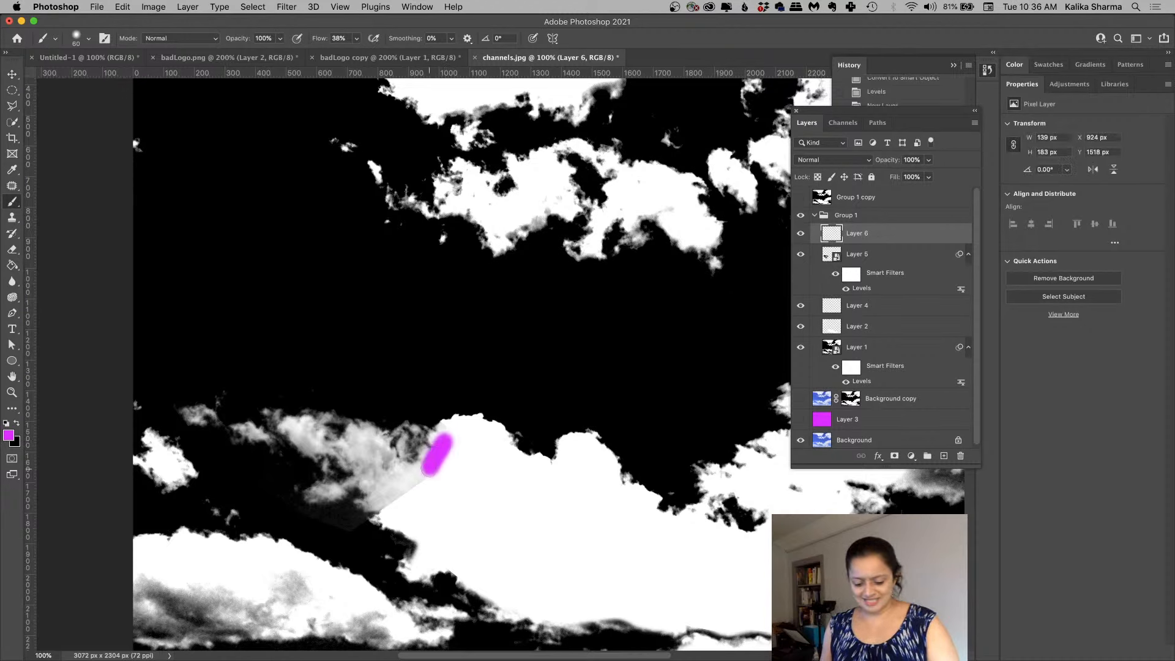
pyautogui.press('super+z')
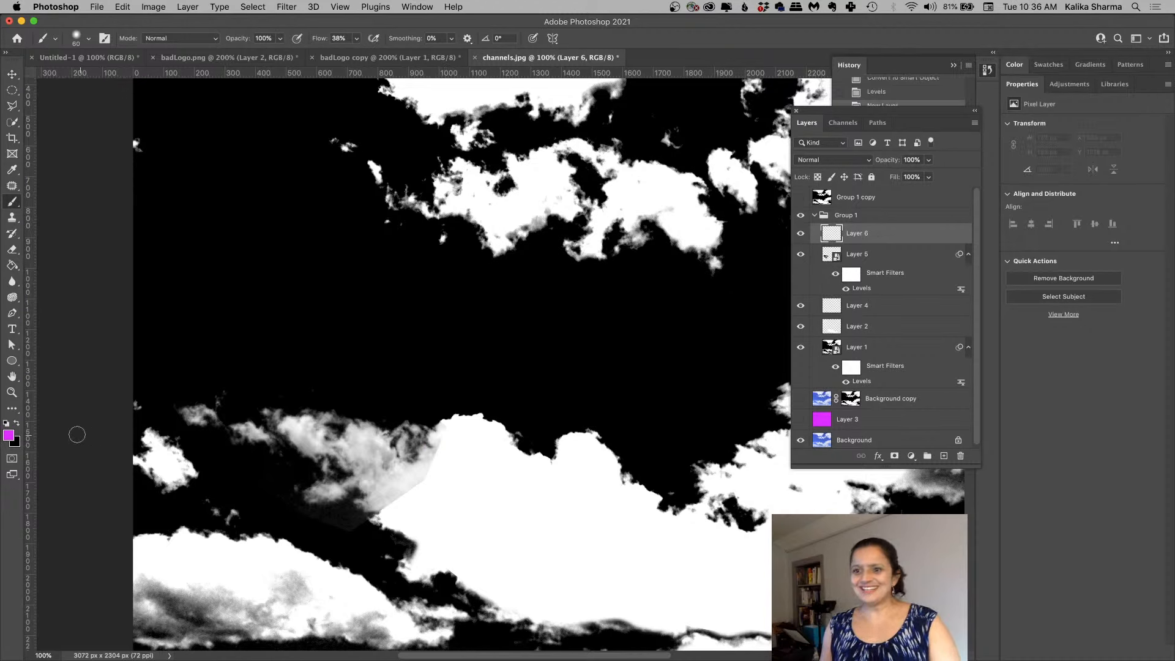
pyautogui.click(7, 423)
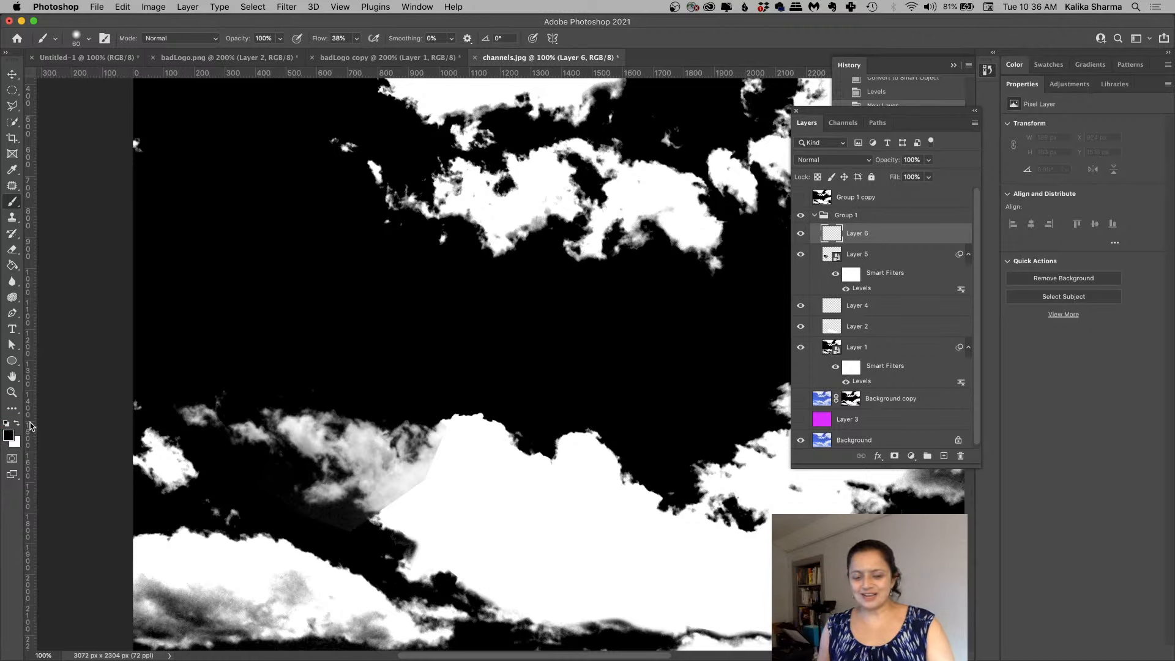
pyautogui.click(17, 423)
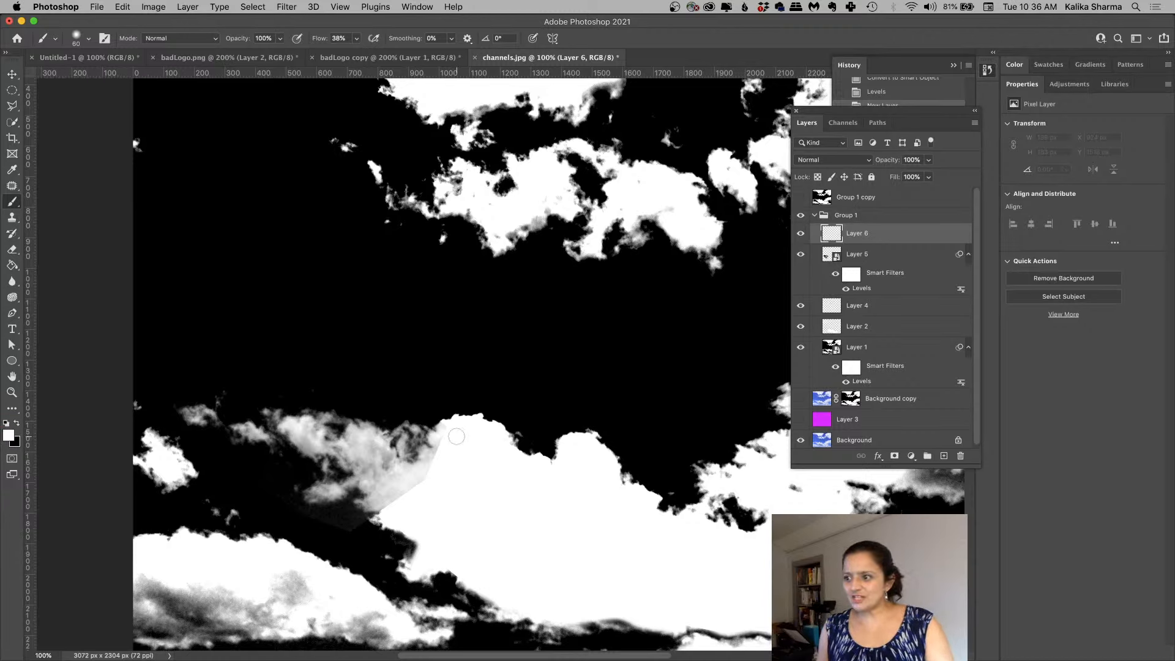
pyautogui.moveTo(457, 437)
pyautogui.mouseDown()
pyautogui.moveTo(388, 505)
pyautogui.moveTo(413, 489)
pyautogui.moveTo(387, 500)
pyautogui.moveTo(401, 478)
pyautogui.moveTo(439, 454)
pyautogui.mouseUp()
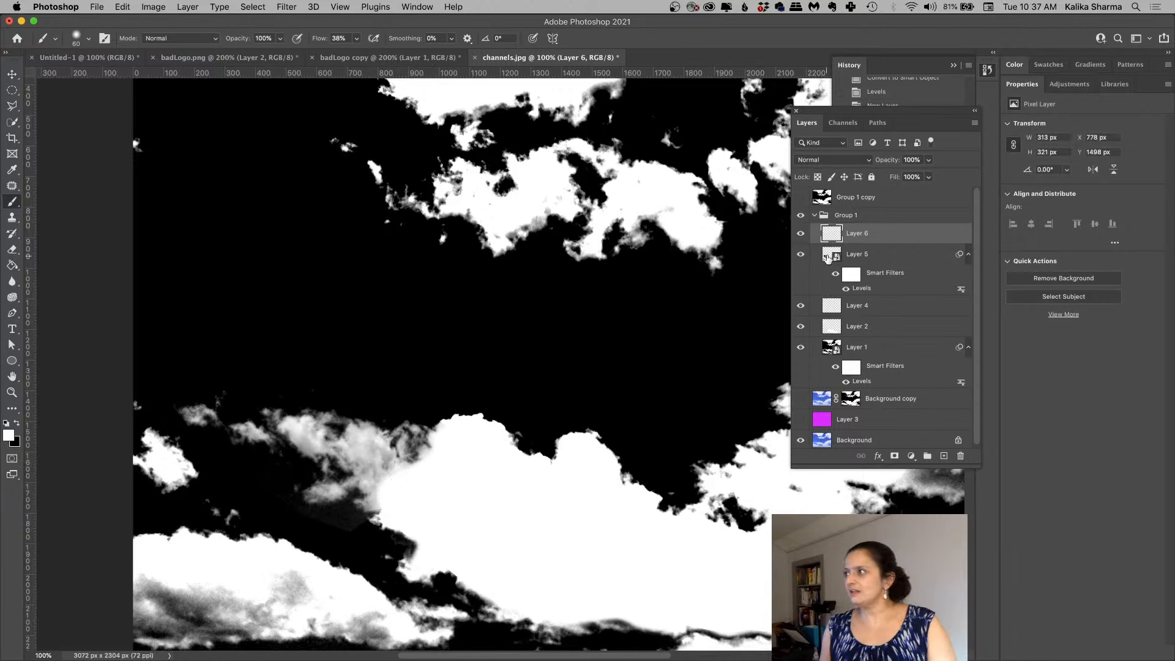
# Step: Edit the patch's Levels smart filter to black input 128 and white input 220
pyautogui.click(860, 254)
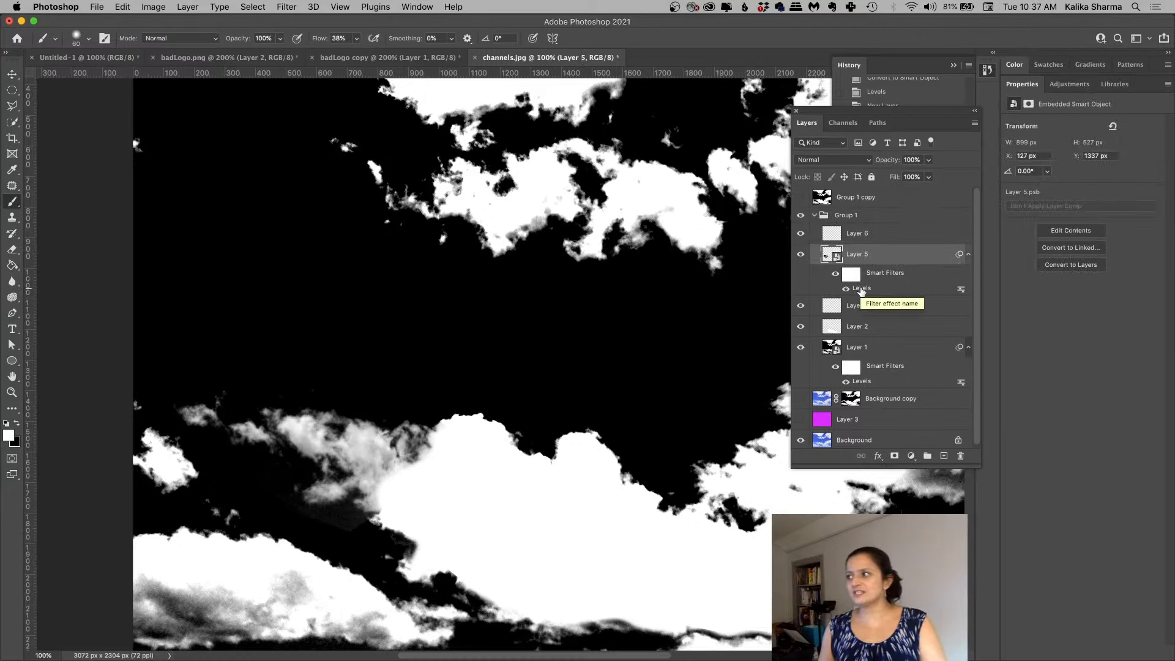
pyautogui.doubleClick(861, 289)
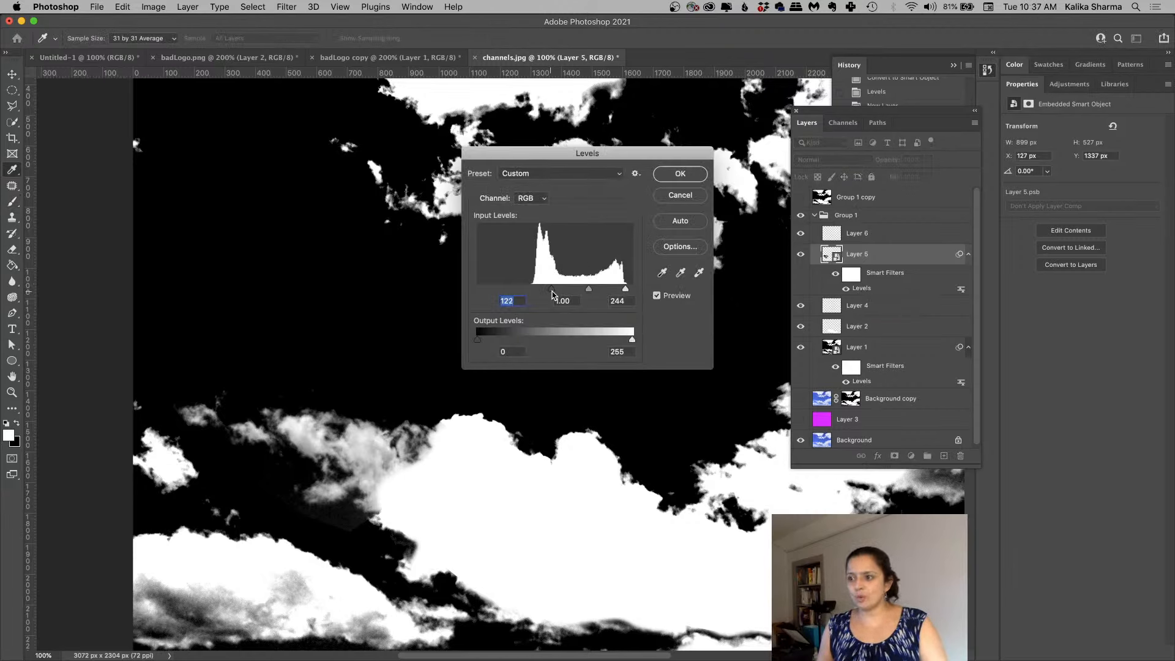
pyautogui.moveTo(552, 294); pyautogui.dragTo(557, 295)
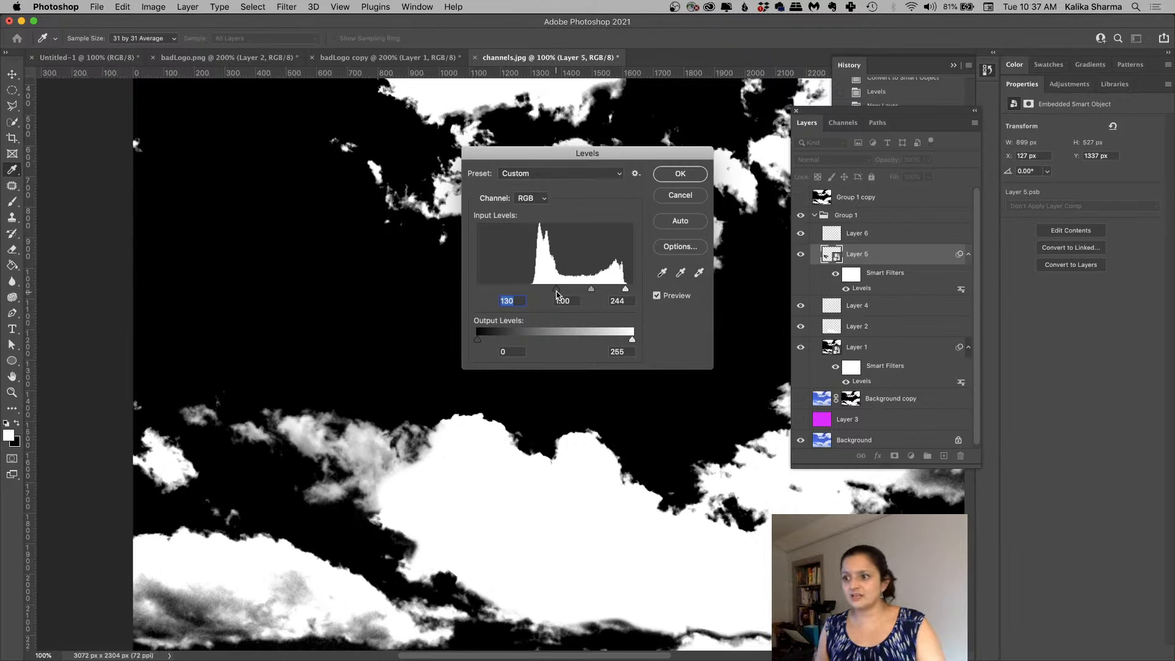
pyautogui.moveTo(557, 294); pyautogui.dragTo(555, 296)
pyautogui.moveTo(625, 289); pyautogui.dragTo(615, 290)
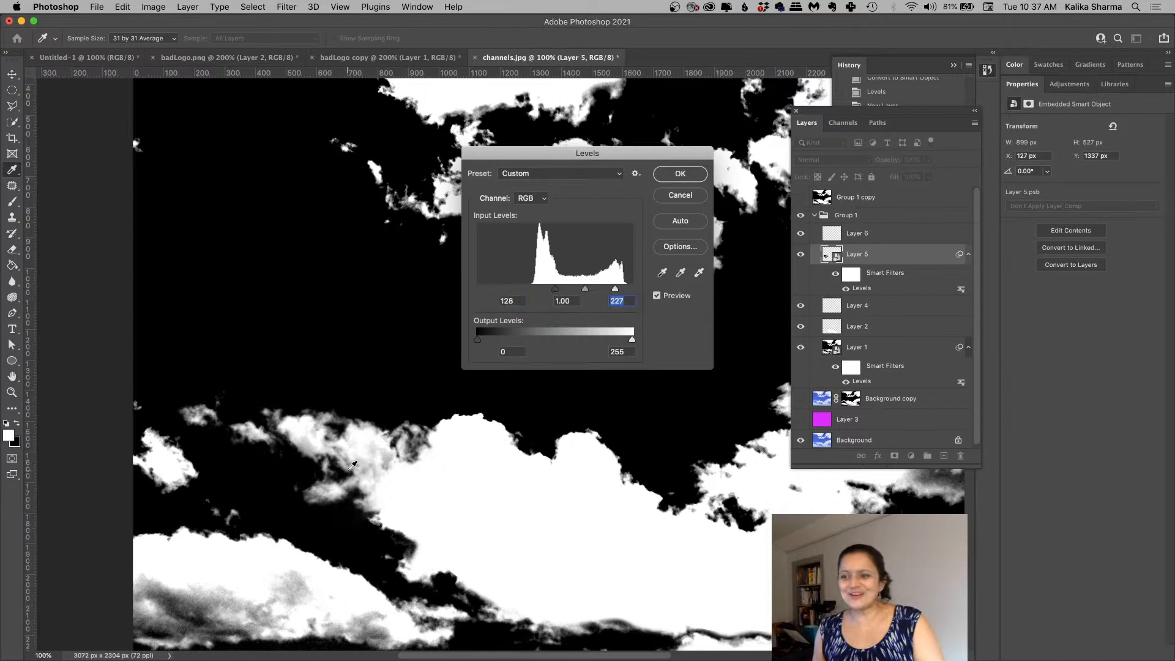
pyautogui.moveTo(616, 292); pyautogui.dragTo(611, 292)
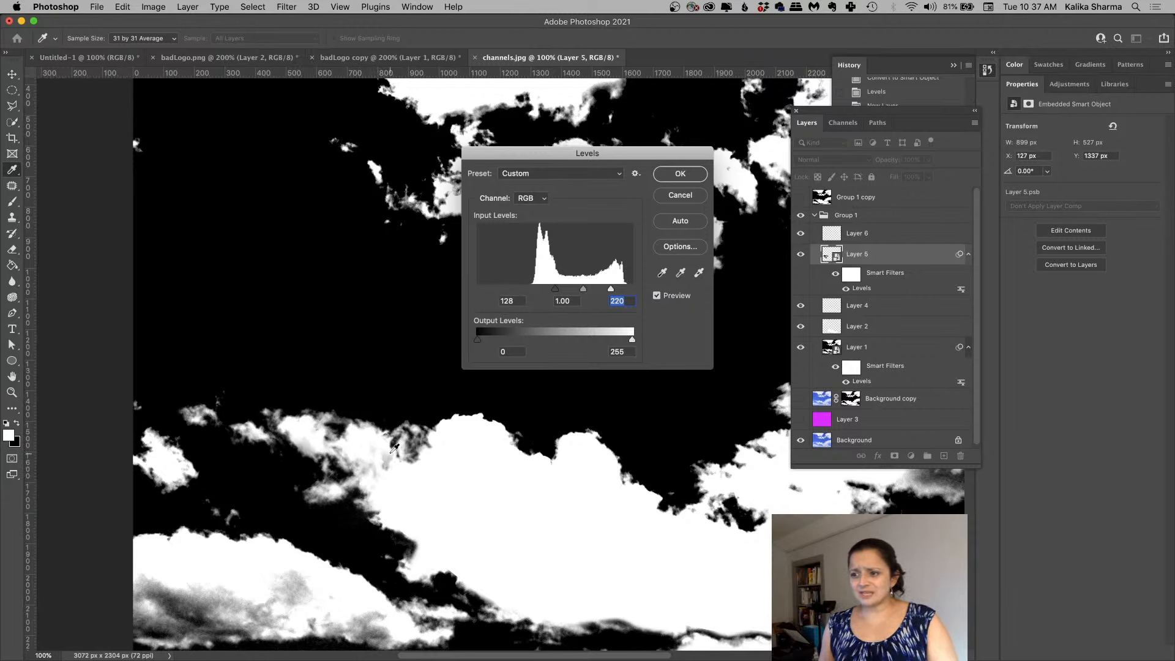
pyautogui.click(678, 176)
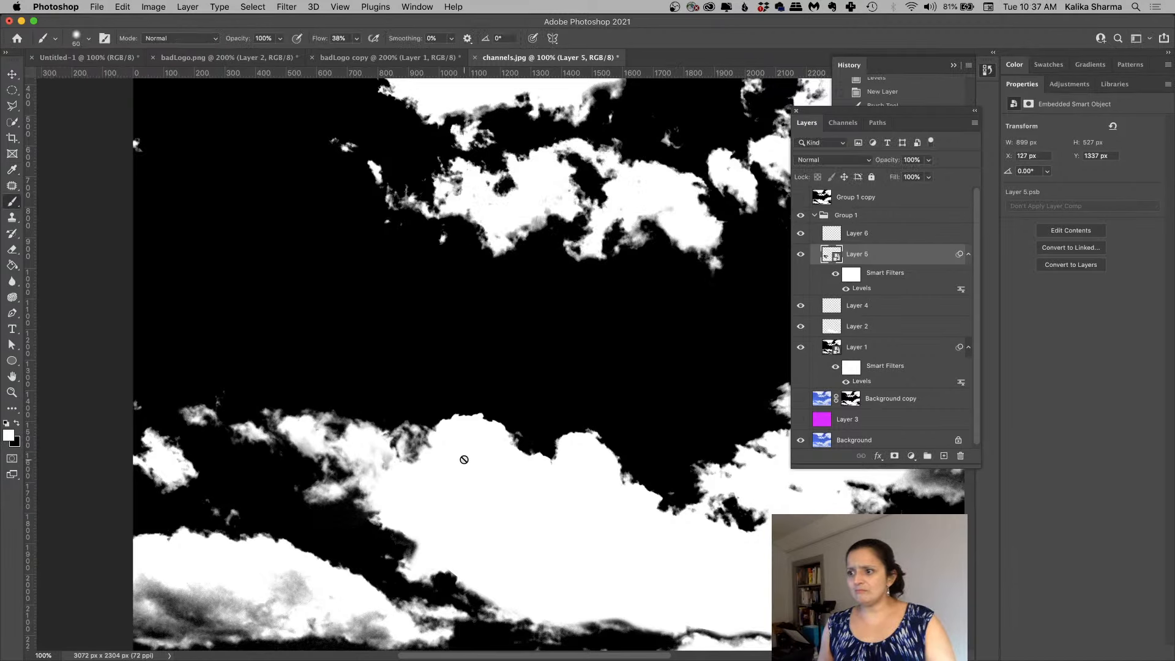
# Step: Brush white over the remaining grey areas of the patch on Layer 6, collapse Group 1, and compare it with the Group 1 copy layer
pyautogui.click(892, 237)
pyautogui.moveTo(391, 474)
pyautogui.mouseDown()
pyautogui.moveTo(370, 456)
pyautogui.moveTo(373, 484)
pyautogui.moveTo(358, 464)
pyautogui.moveTo(393, 469)
pyautogui.moveTo(385, 458)
pyautogui.mouseUp()
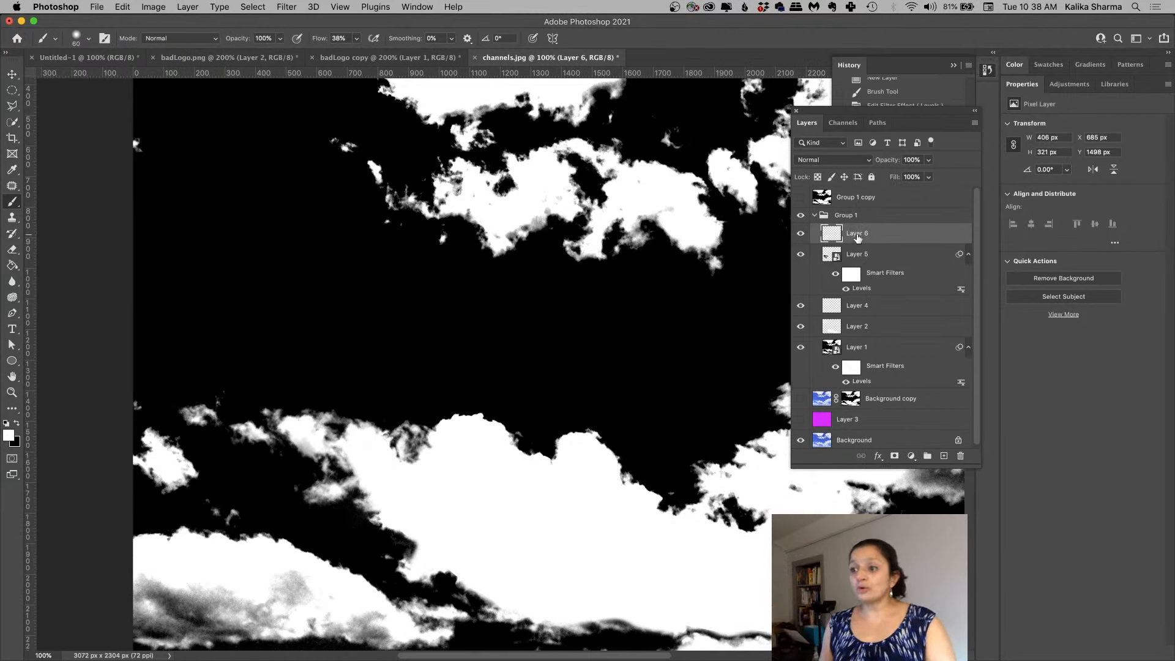
pyautogui.click(814, 214)
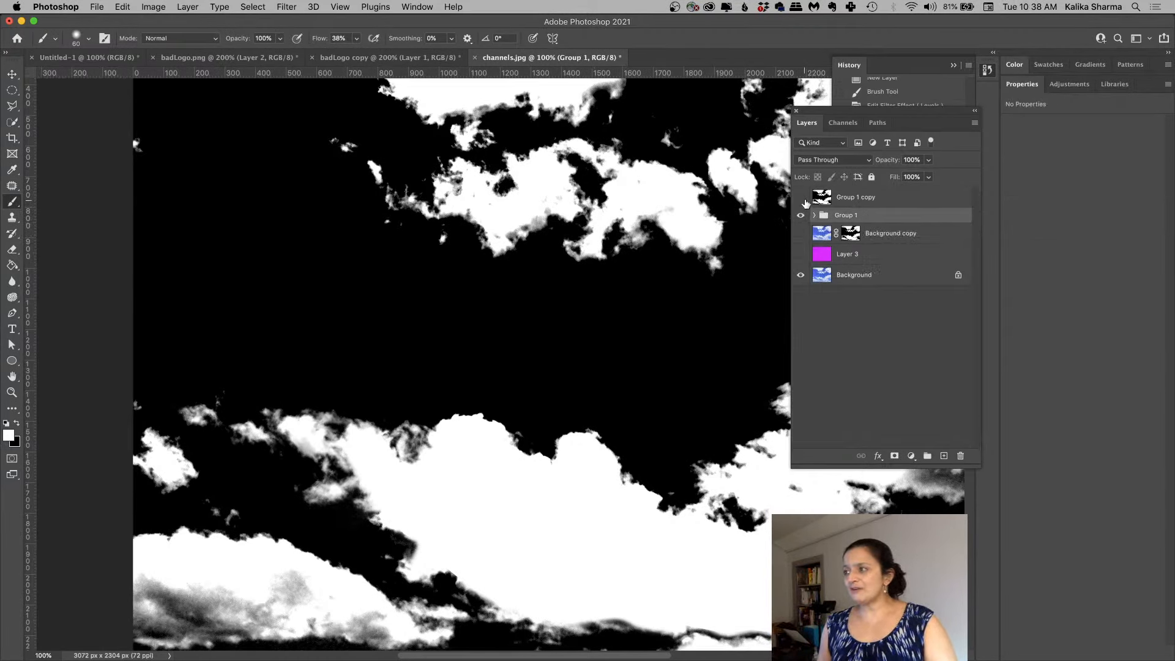
pyautogui.click(800, 199)
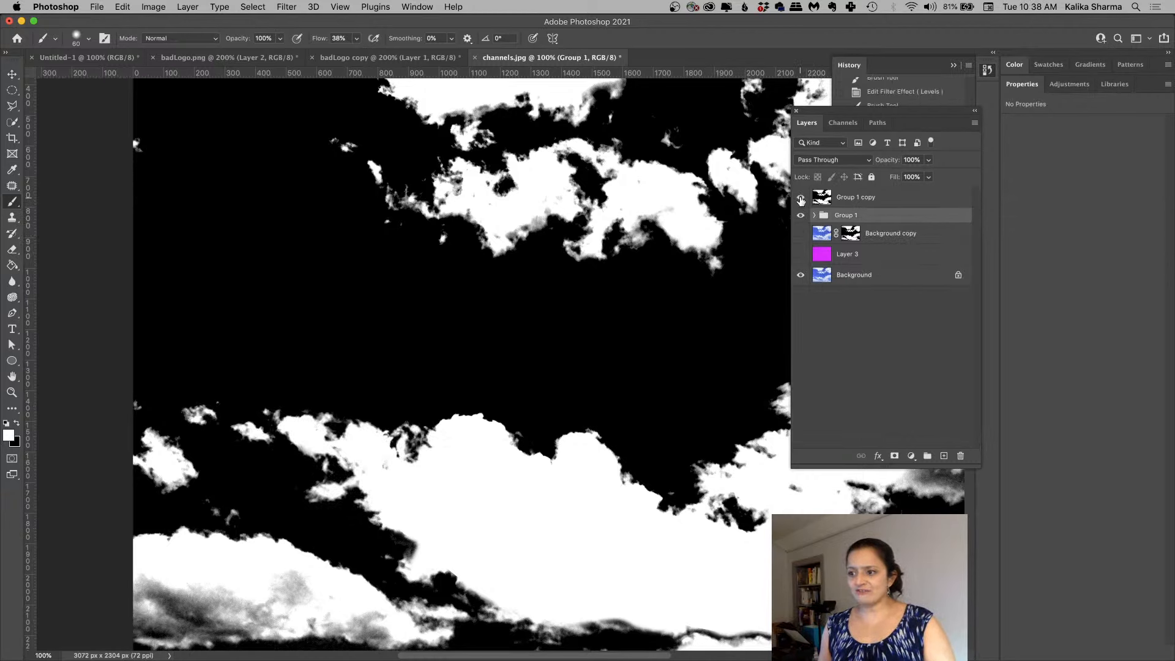
pyautogui.click(801, 199)
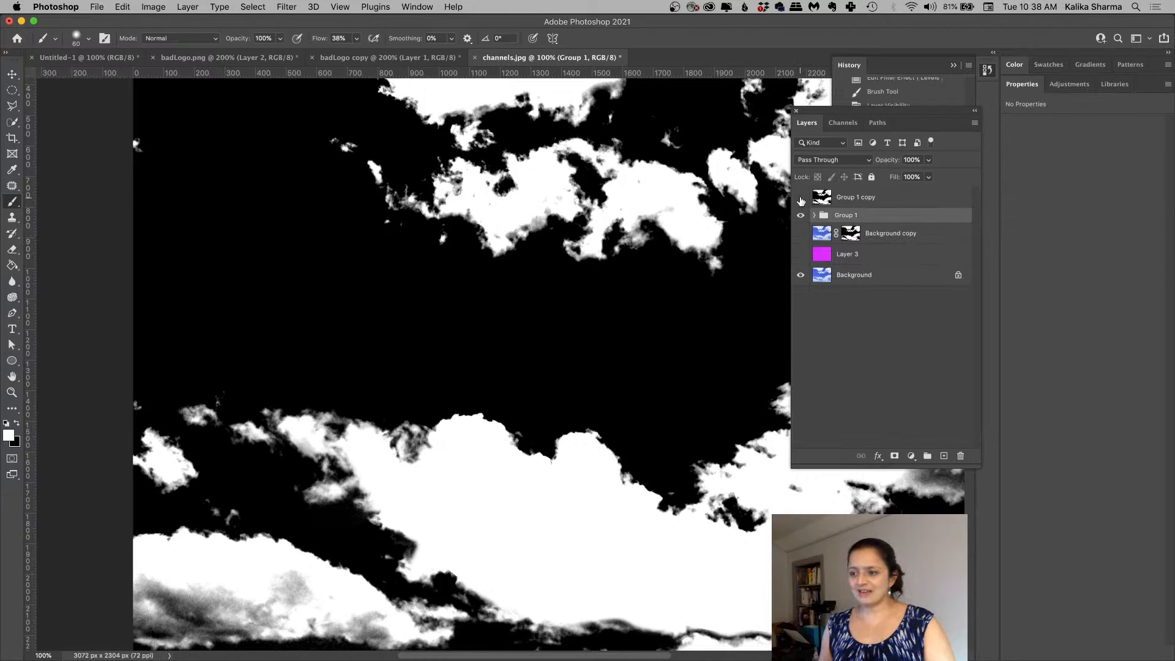
pyautogui.click(801, 199)
pyautogui.click(800, 199)
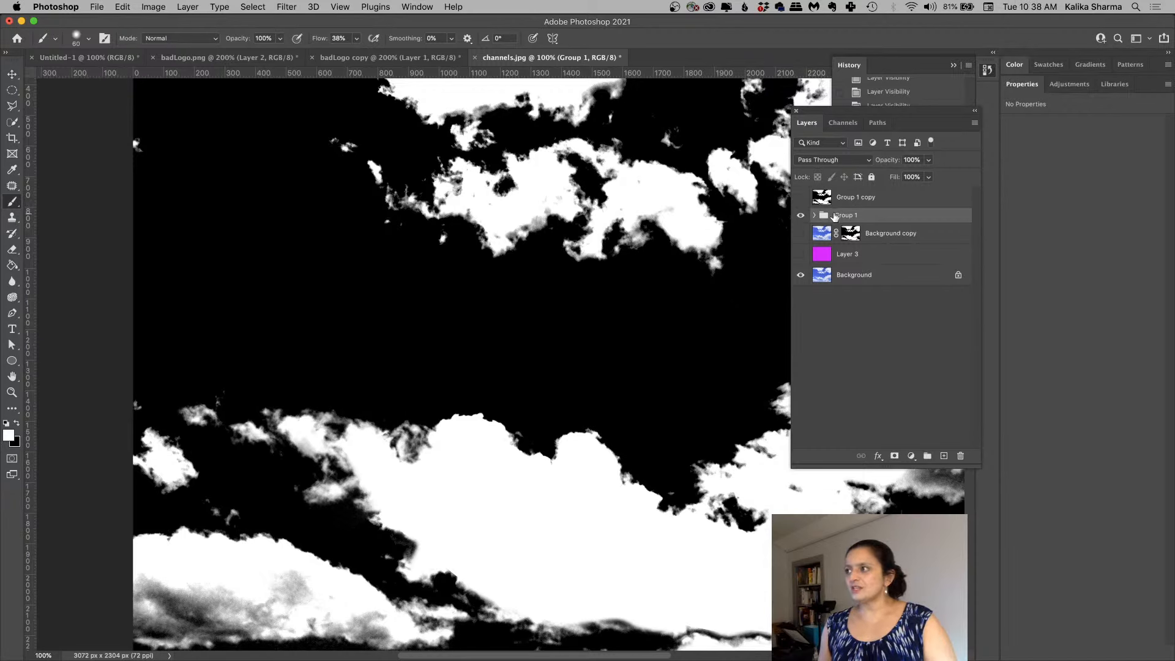
# Step: Duplicate Group 1 and merge the duplicate group into a single layer
pyautogui.moveTo(842, 218); pyautogui.dragTo(944, 458)
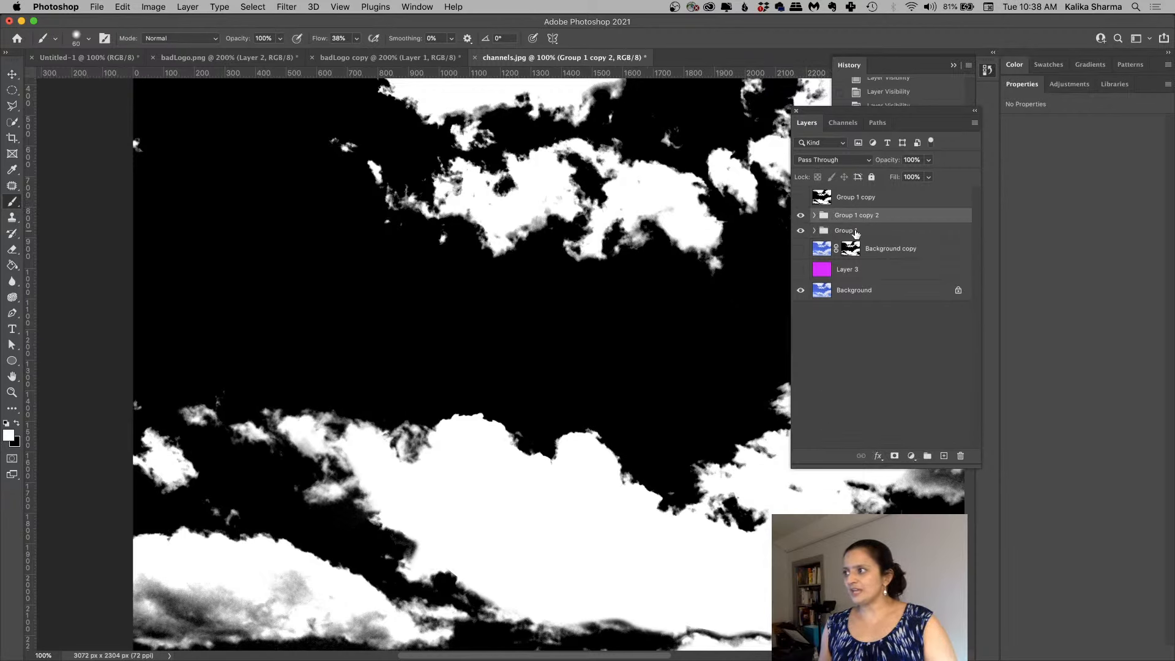
pyautogui.click(975, 123)
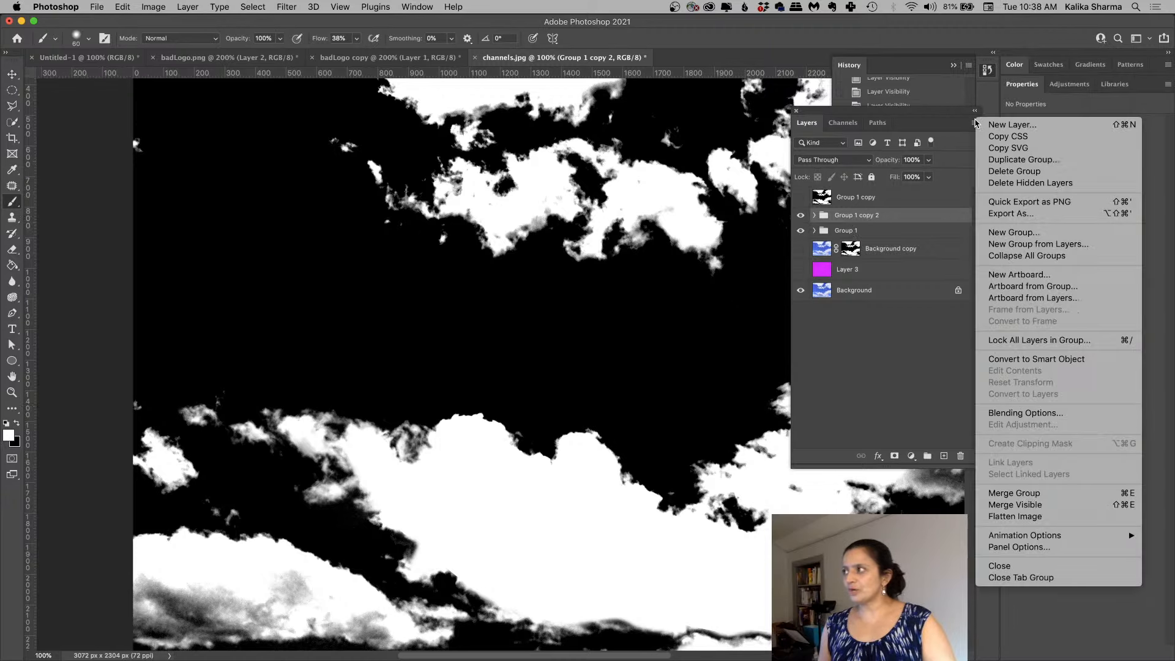
pyautogui.click(1016, 493)
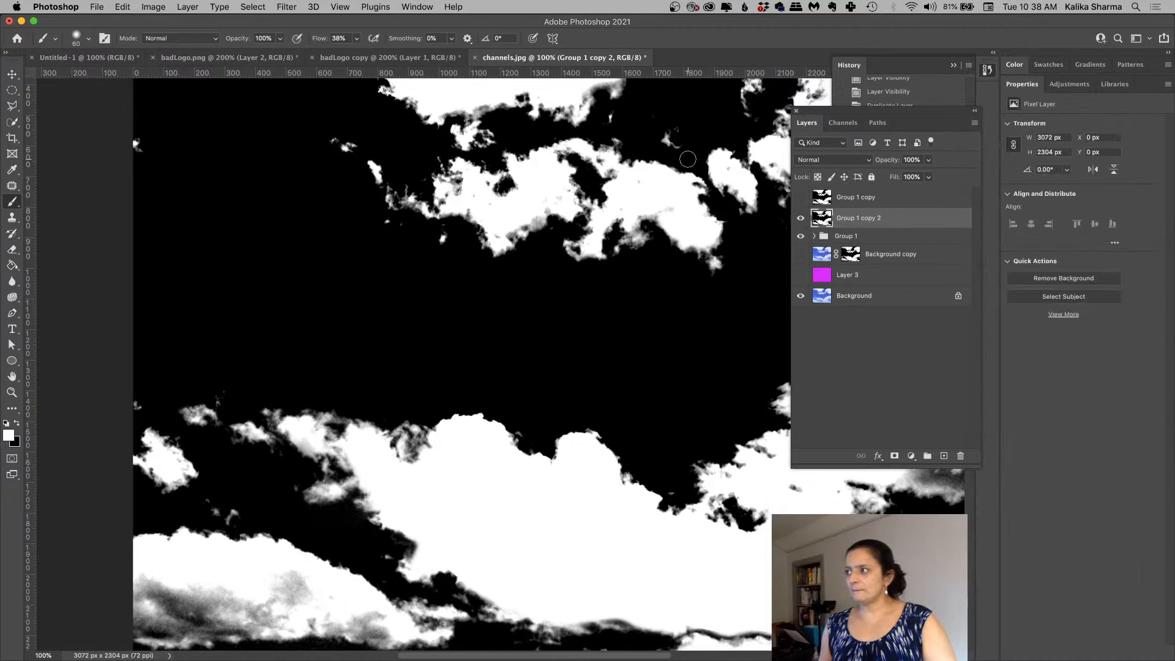
# Step: Select the entire canvas on the merged Group 1 copy 2 layer and hide that layer
pyautogui.click(254, 7)
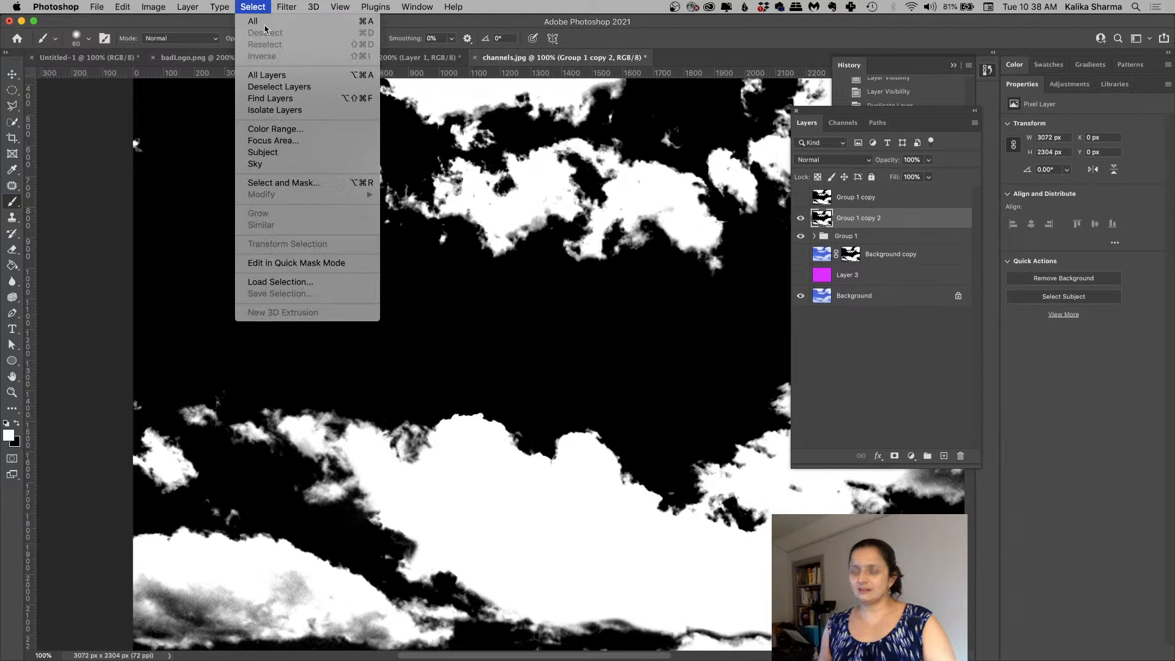
pyautogui.click(265, 28)
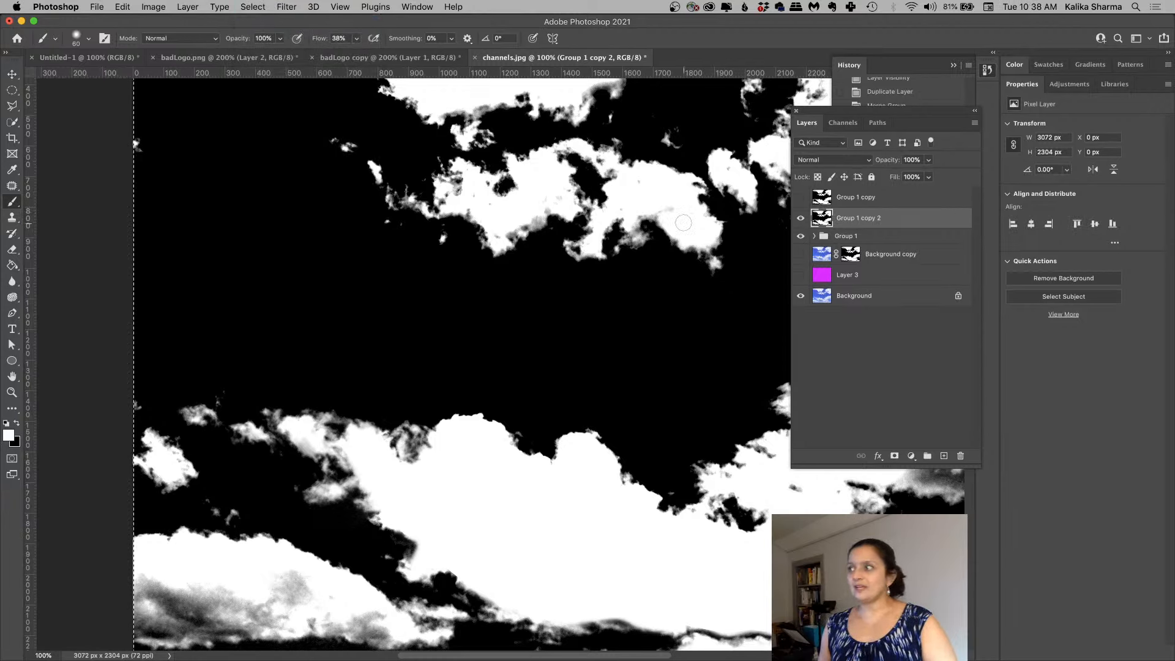
pyautogui.click(800, 217)
# Step: Hide Group 1, show Background copy with its layer mask active, and turn on the magenta Layer 3
pyautogui.click(801, 254)
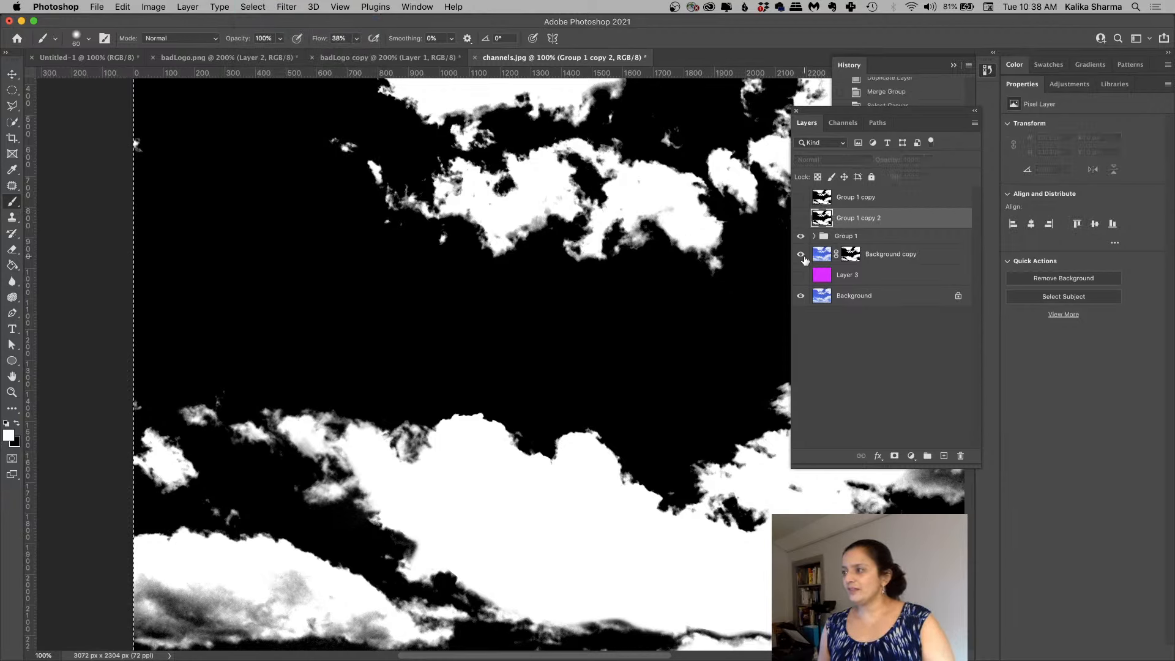
pyautogui.click(853, 257)
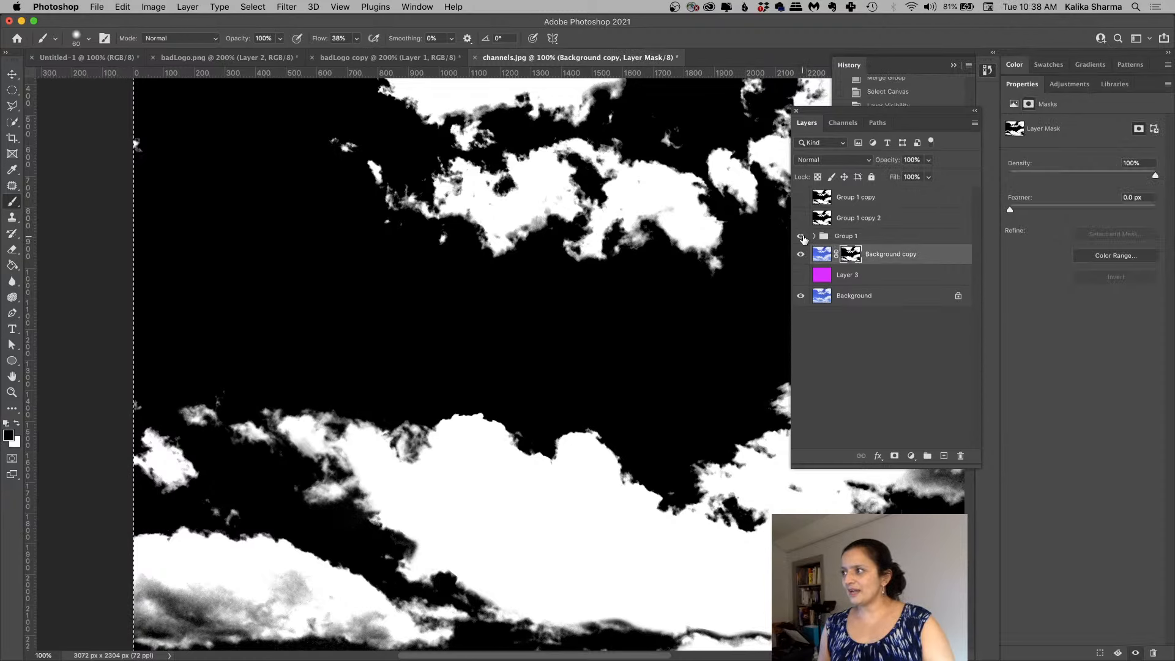
pyautogui.click(802, 237)
pyautogui.keyDown('alt'); pyautogui.click(851, 256); pyautogui.keyUp('alt')
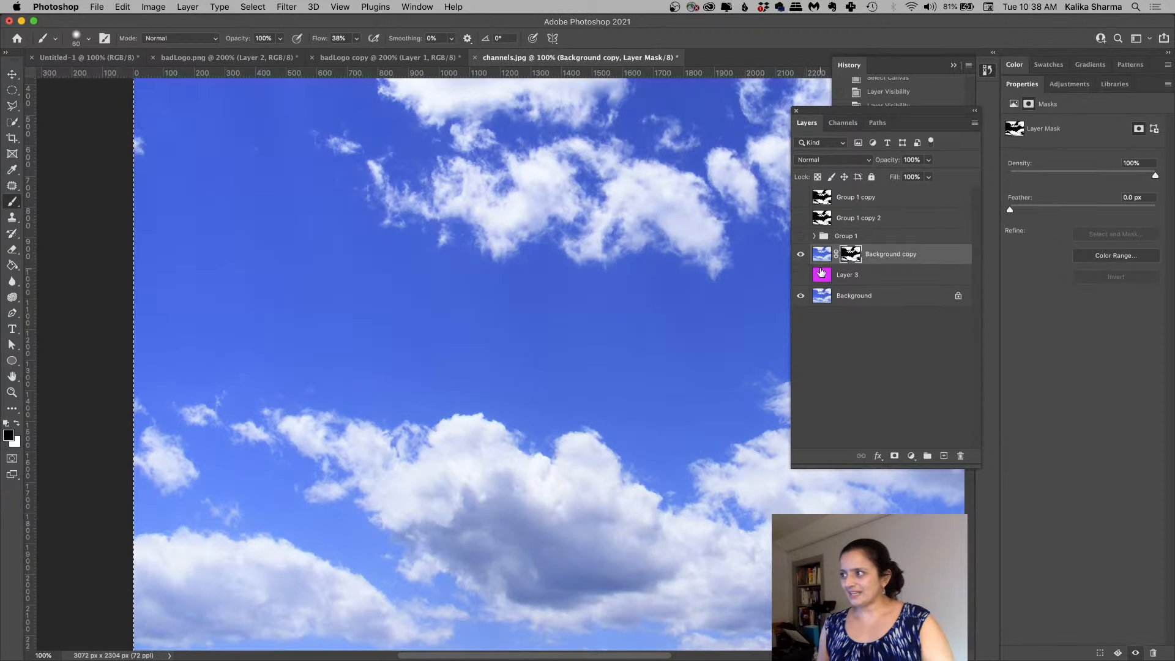
pyautogui.click(801, 274)
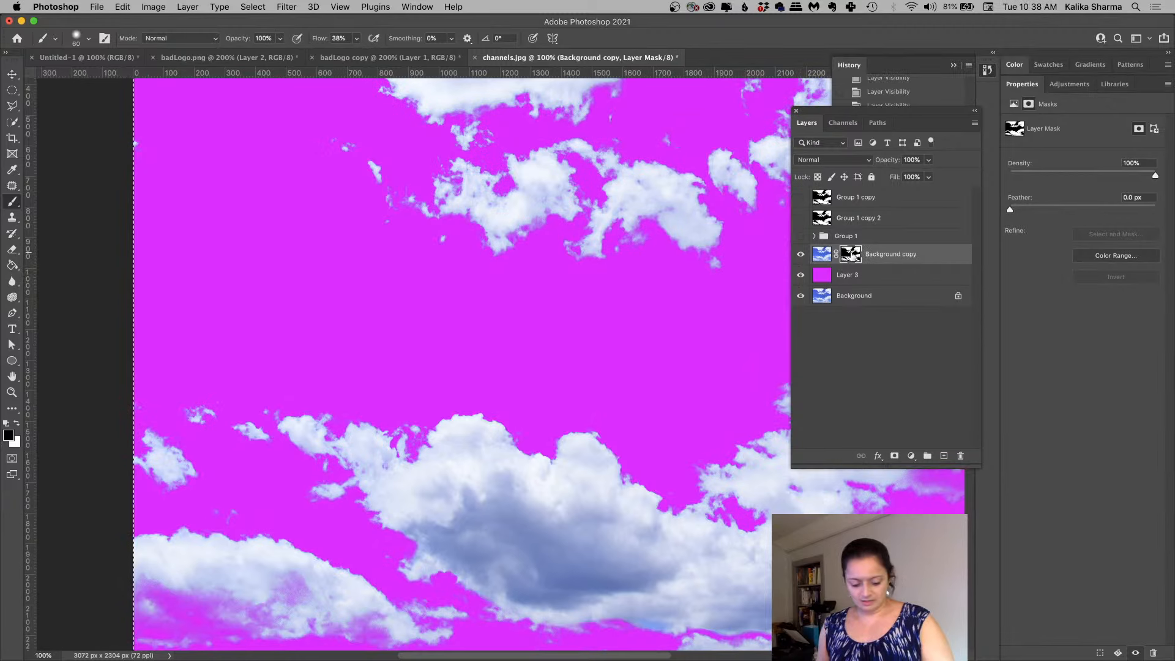
# Step: Paste the copied merged mask in place into the Background copy layer's mask, and return to the layer's image view
pyautogui.keyDown('alt'); pyautogui.click(852, 256); pyautogui.keyUp('alt')
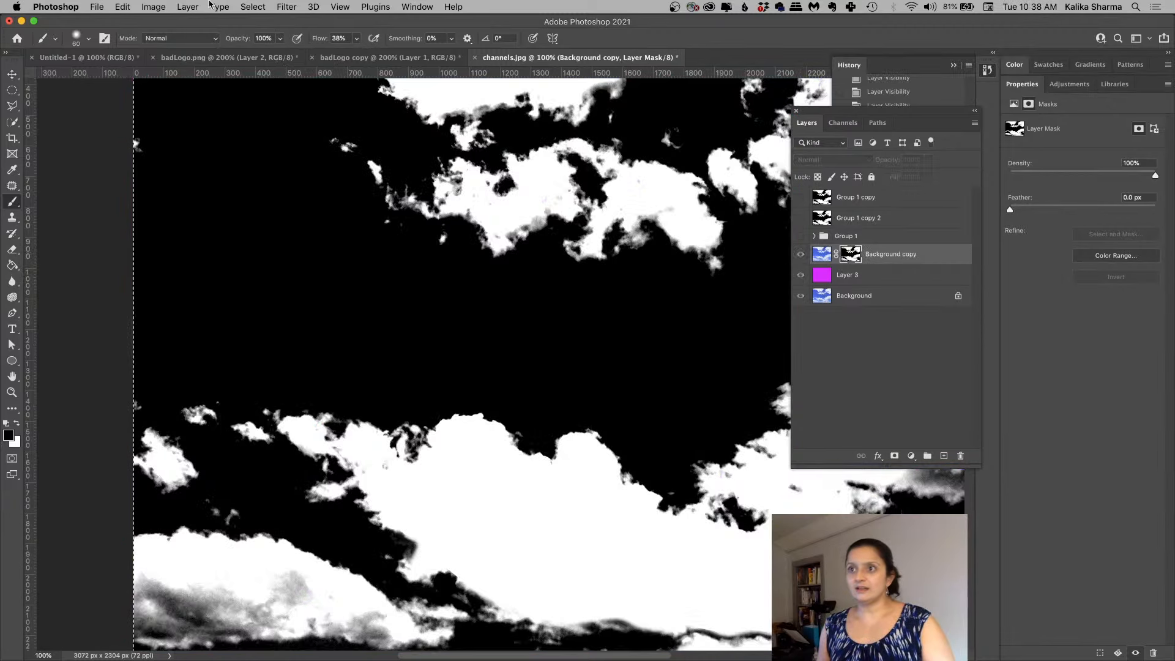
pyautogui.click(122, 7)
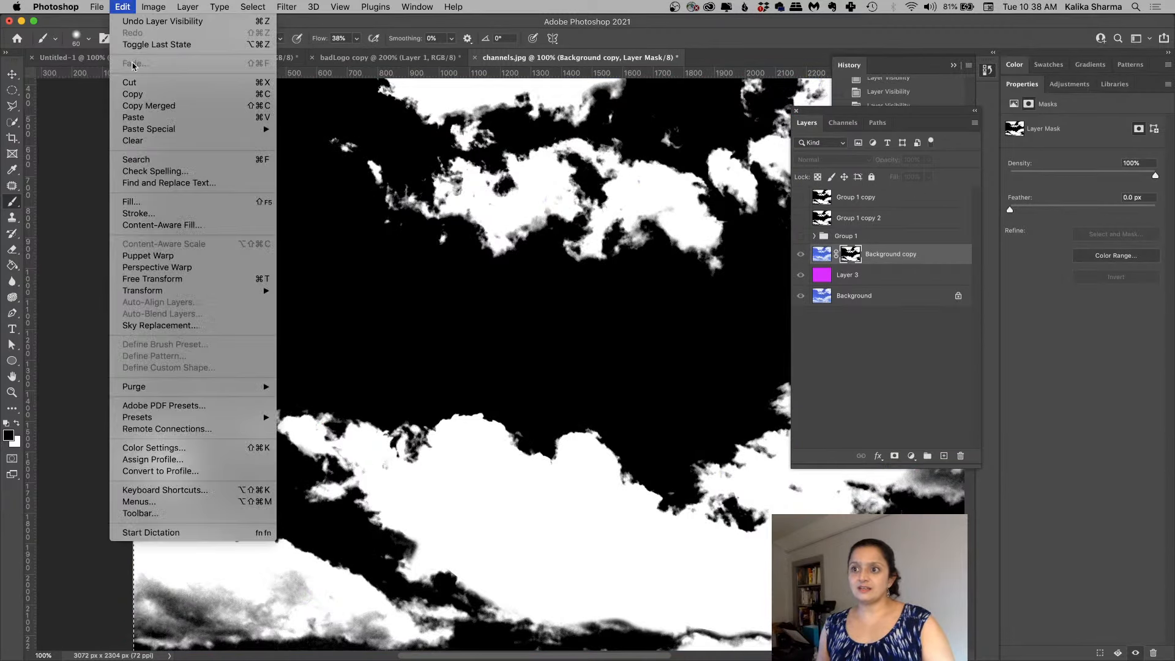
pyautogui.moveTo(232, 128)
pyautogui.click(312, 140)
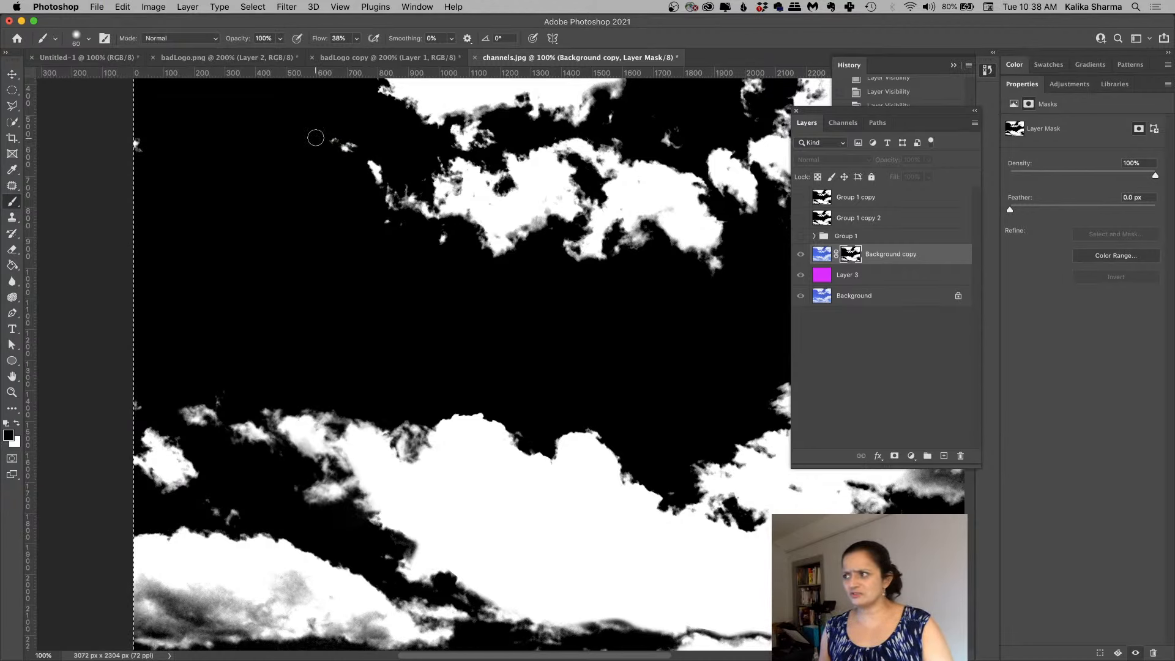
pyautogui.click(821, 257)
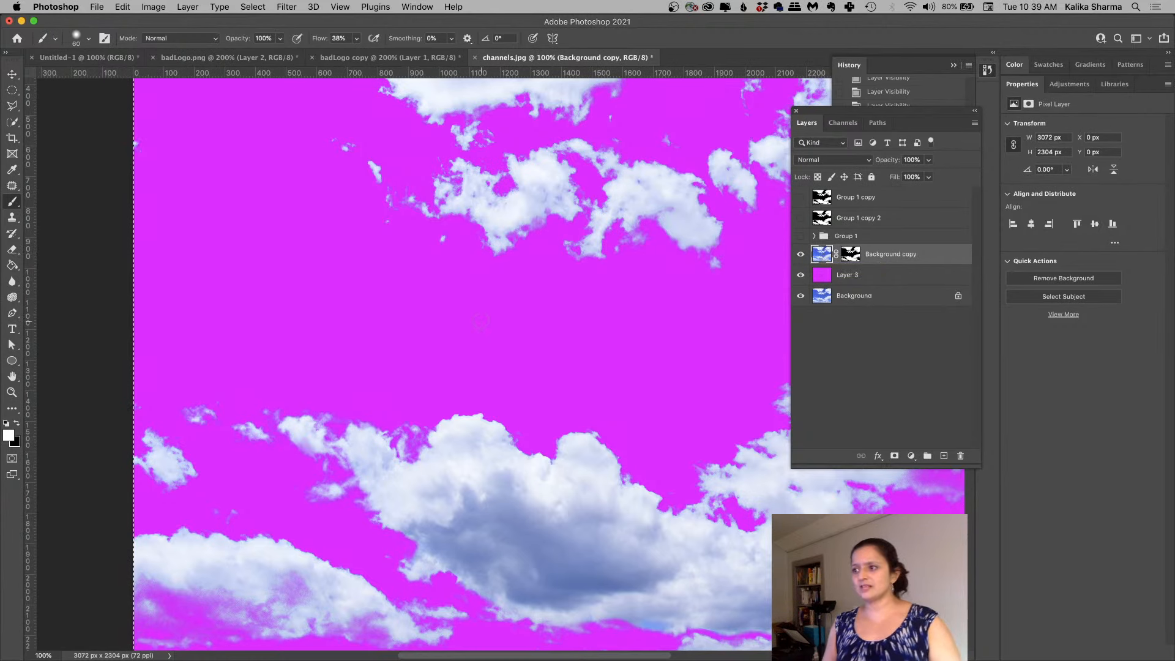
# Step: Convert the masked Background copy layer to a Smart Object
pyautogui.press('super+minus')
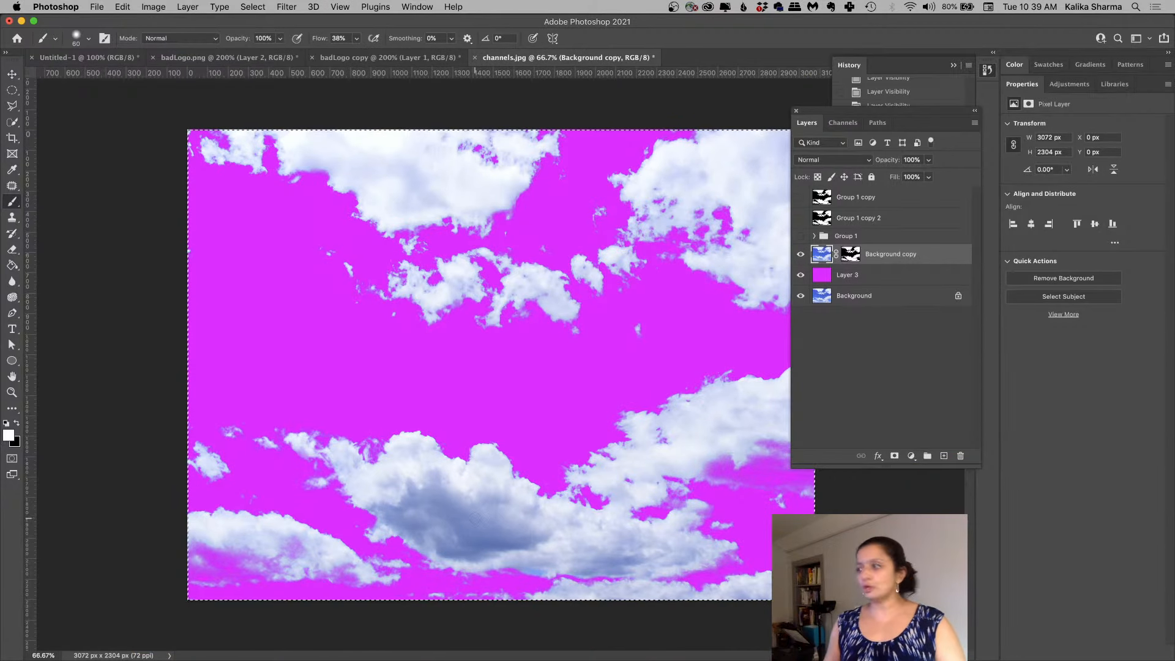
pyautogui.rightClick(873, 260)
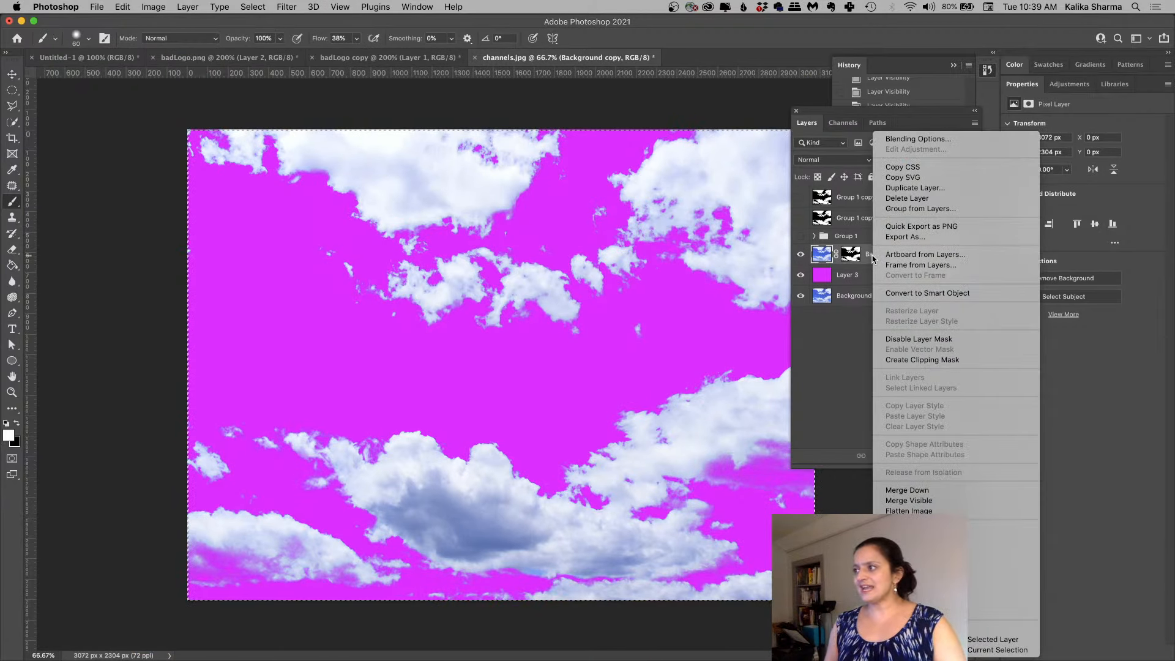
pyautogui.click(910, 292)
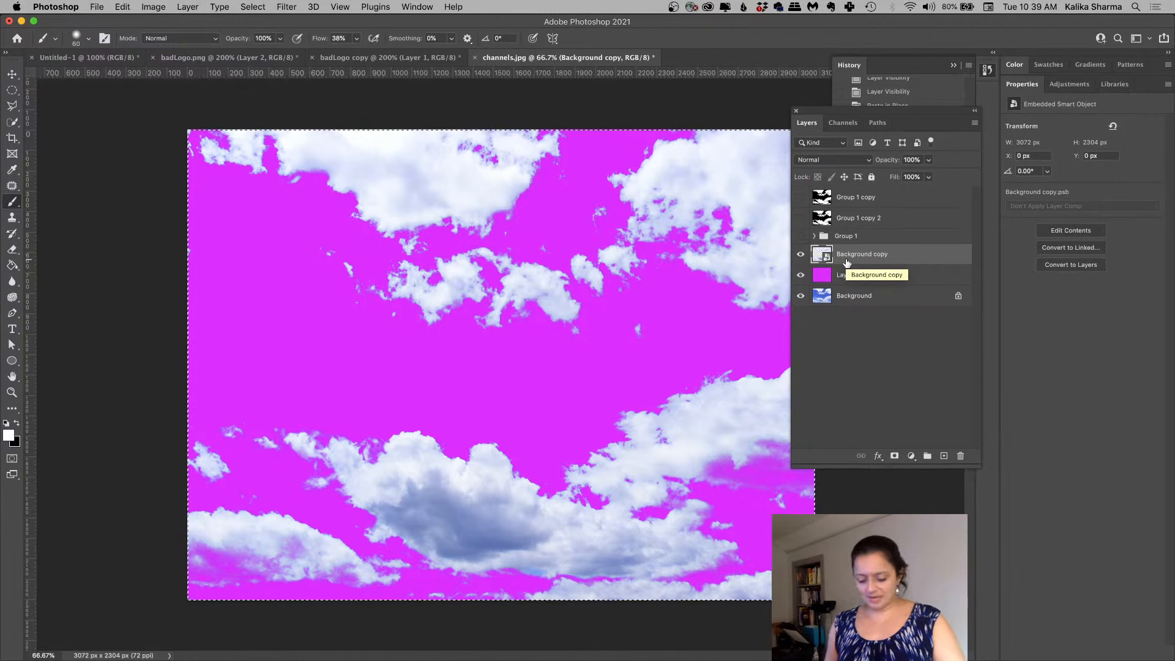
# Step: Apply a Hue/Saturation smart filter to Background copy with Hue +87 and Saturation -16
pyautogui.press('super+u')
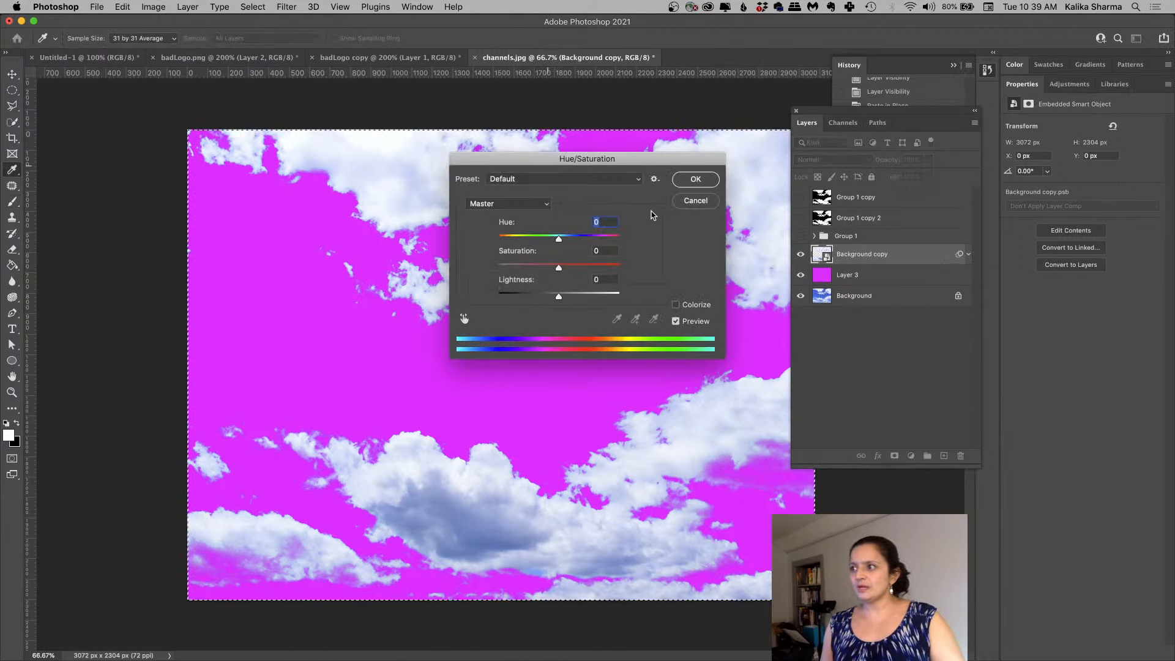
pyautogui.moveTo(513, 161); pyautogui.dragTo(608, 216)
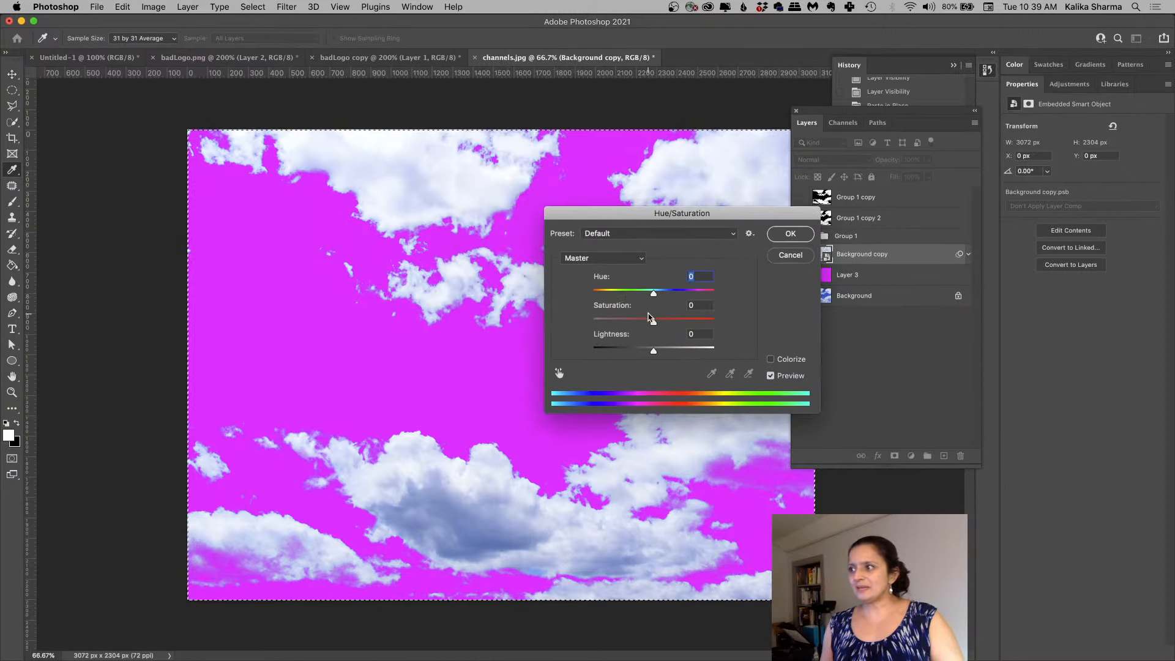
pyautogui.moveTo(653, 329); pyautogui.dragTo(692, 296)
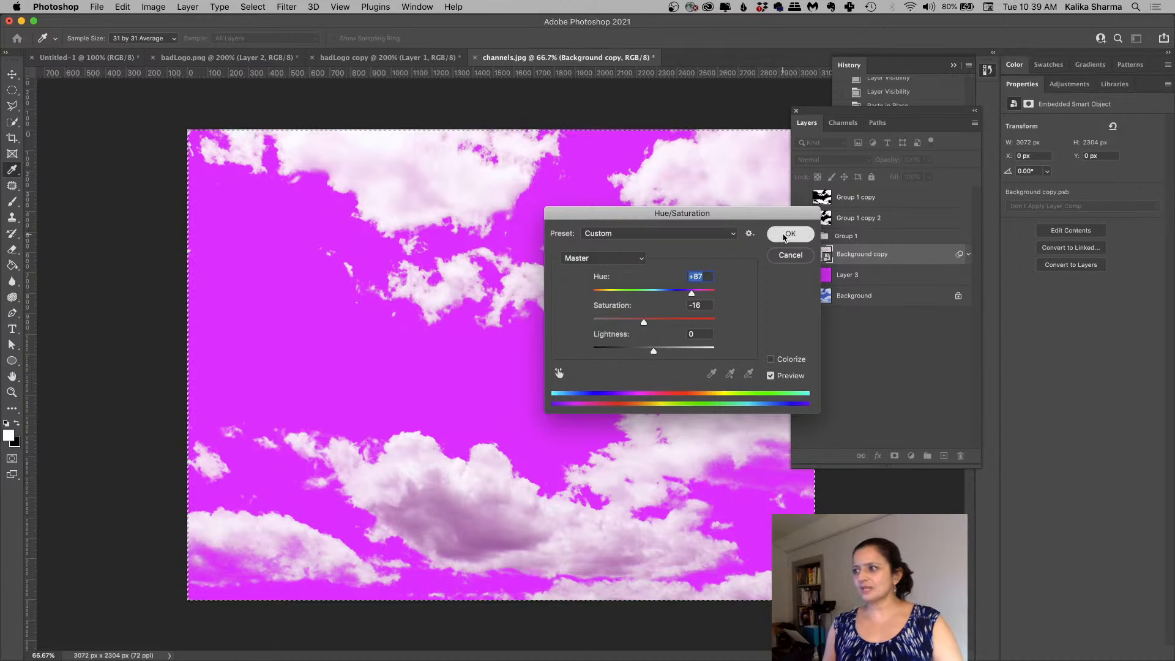
pyautogui.click(788, 234)
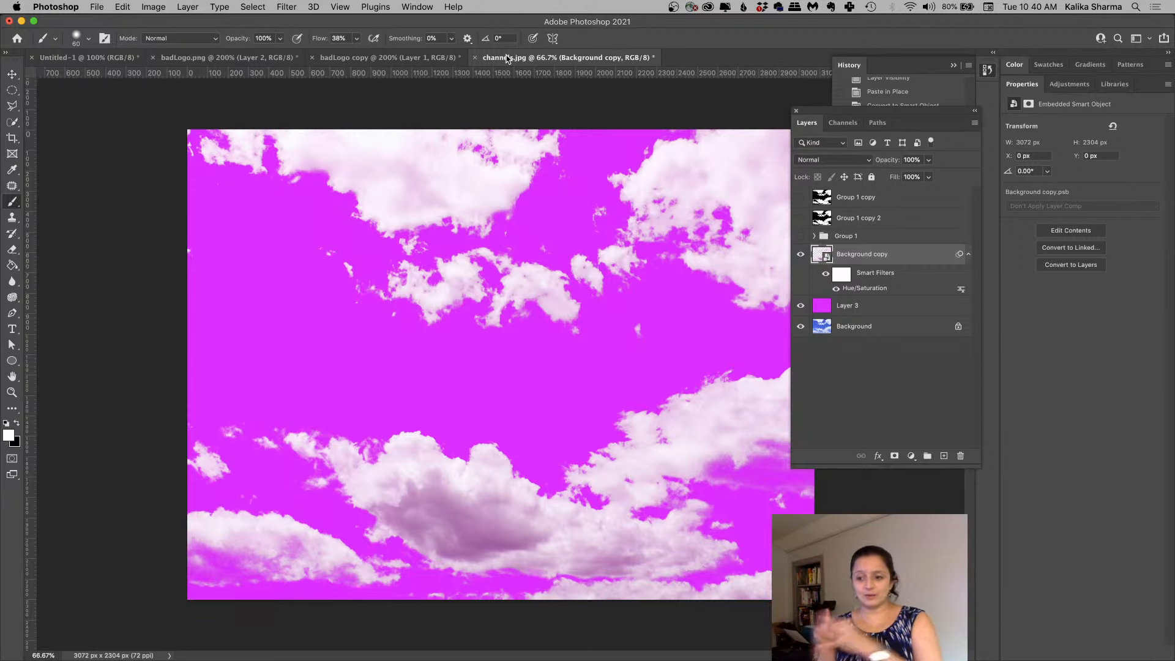
# Step: Try to open 20211005_090742.jpg and 20211005_090753.jpg from Finder's photosForTheClass folder with Adobe Photoshop 2021 (22.3.0), and return to Photoshop
pyautogui.moveTo(360, 659)
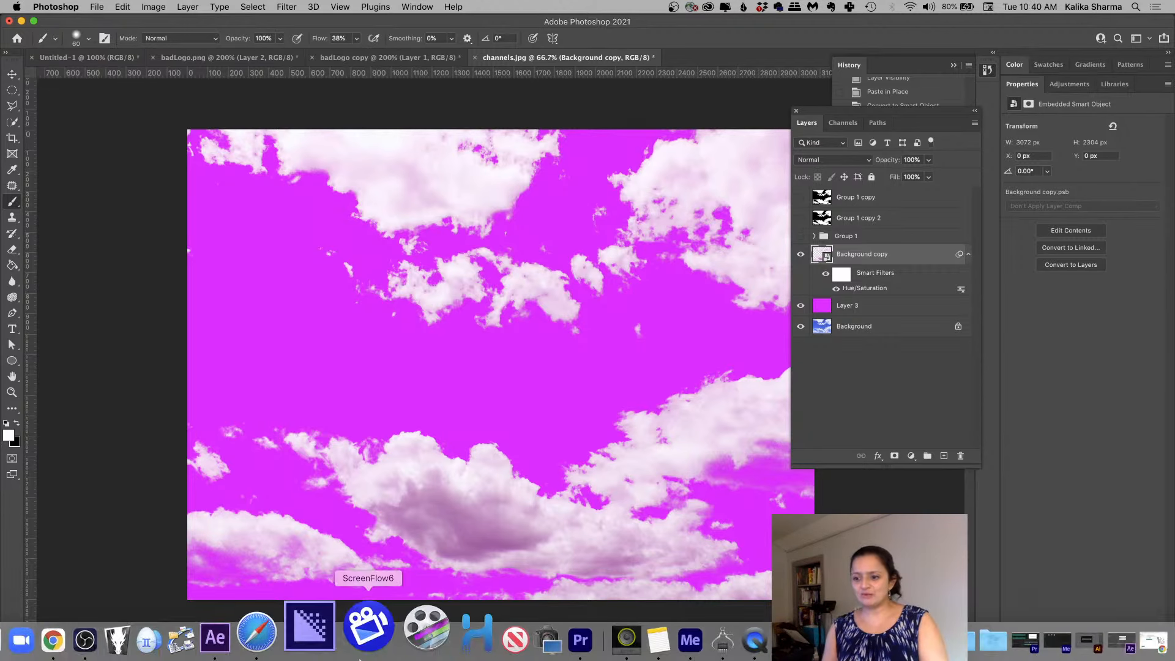
pyautogui.click(36, 634)
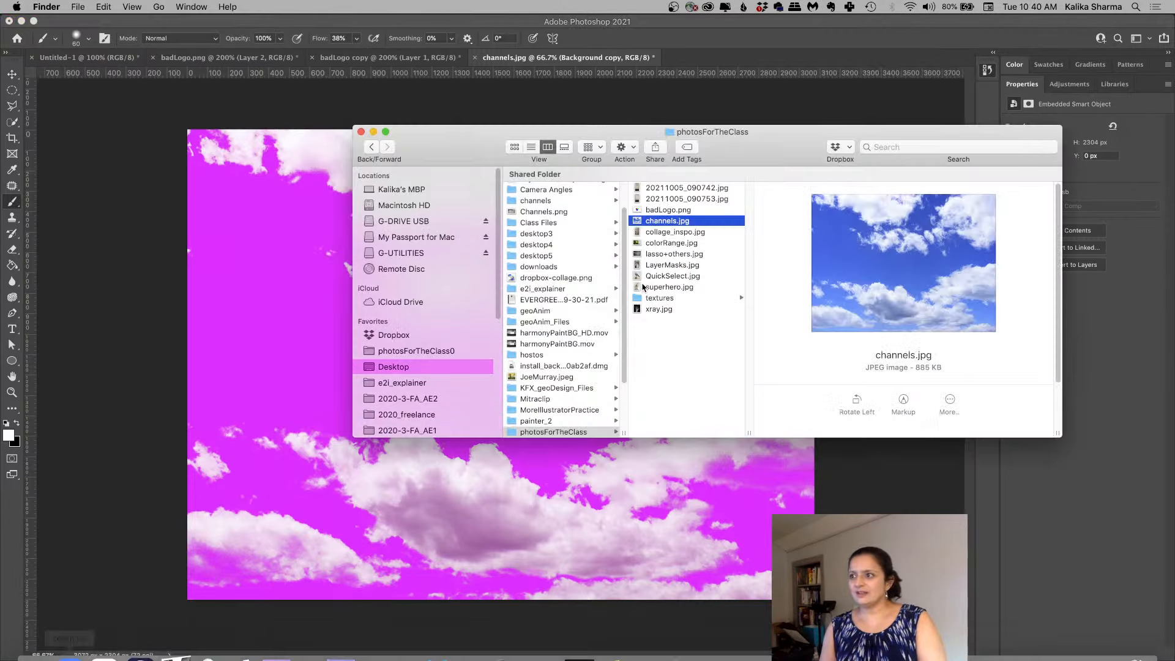
pyautogui.click(680, 190)
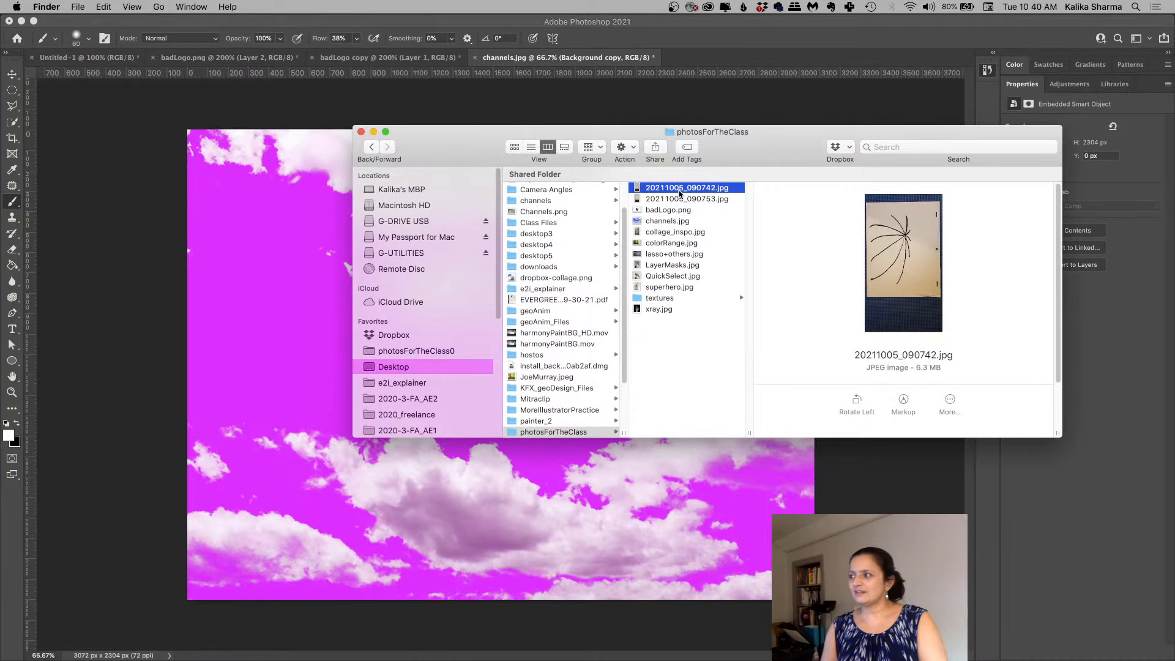
pyautogui.click(679, 202)
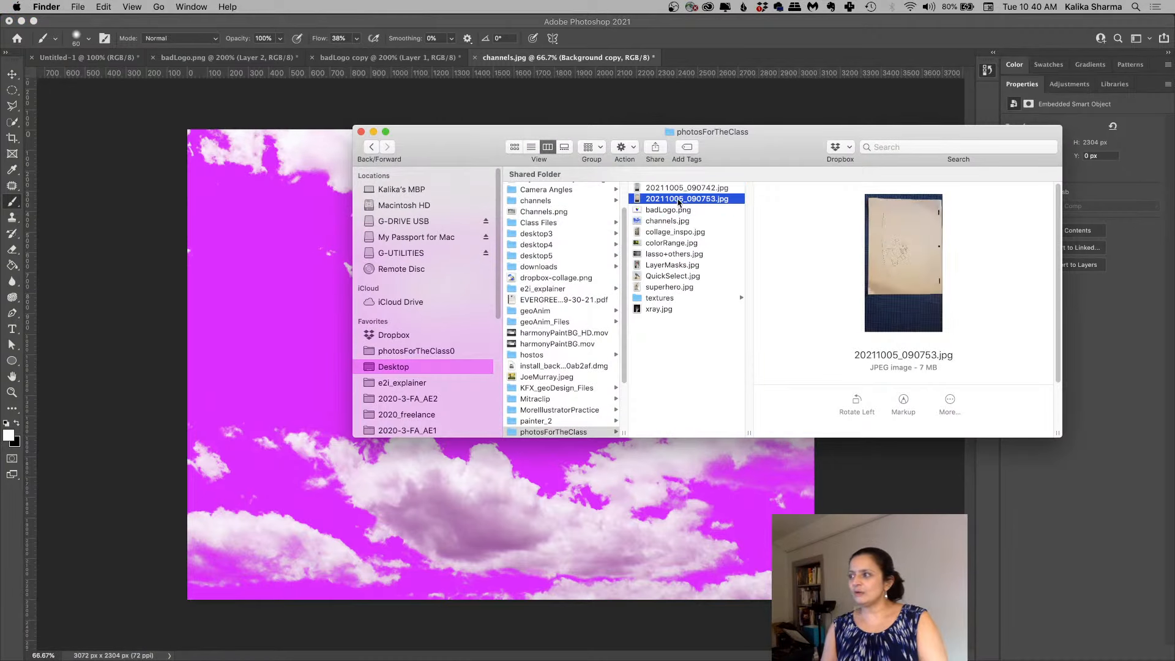
pyautogui.press('Up')
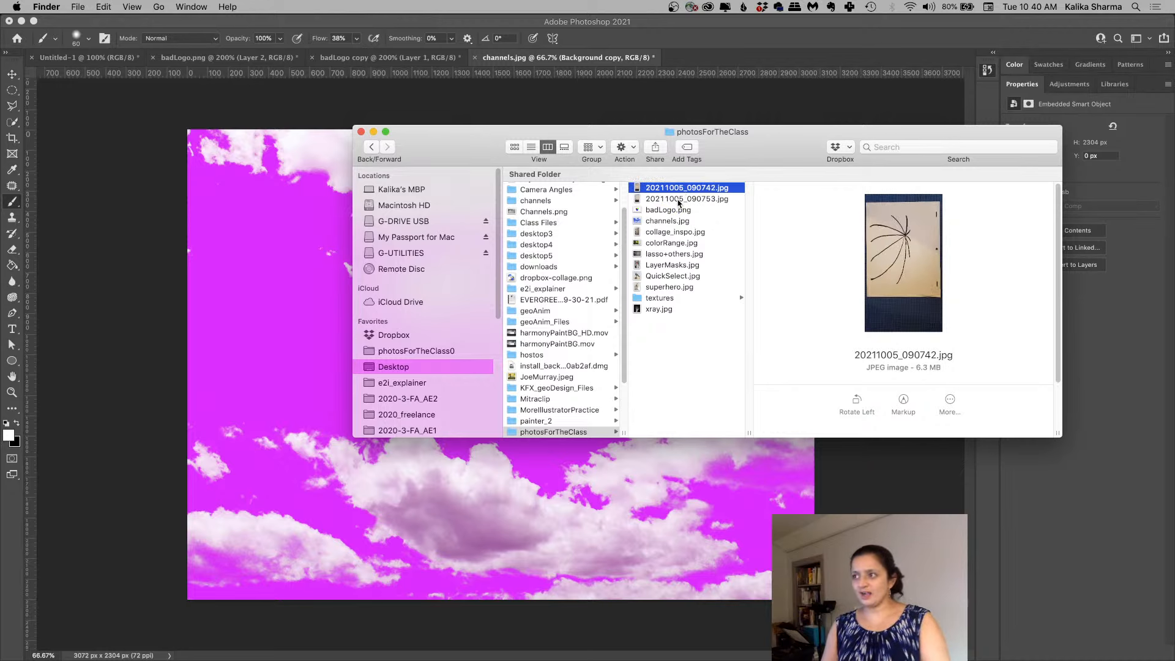
pyautogui.keyDown('shift'); pyautogui.click(679, 202); pyautogui.keyUp('shift')
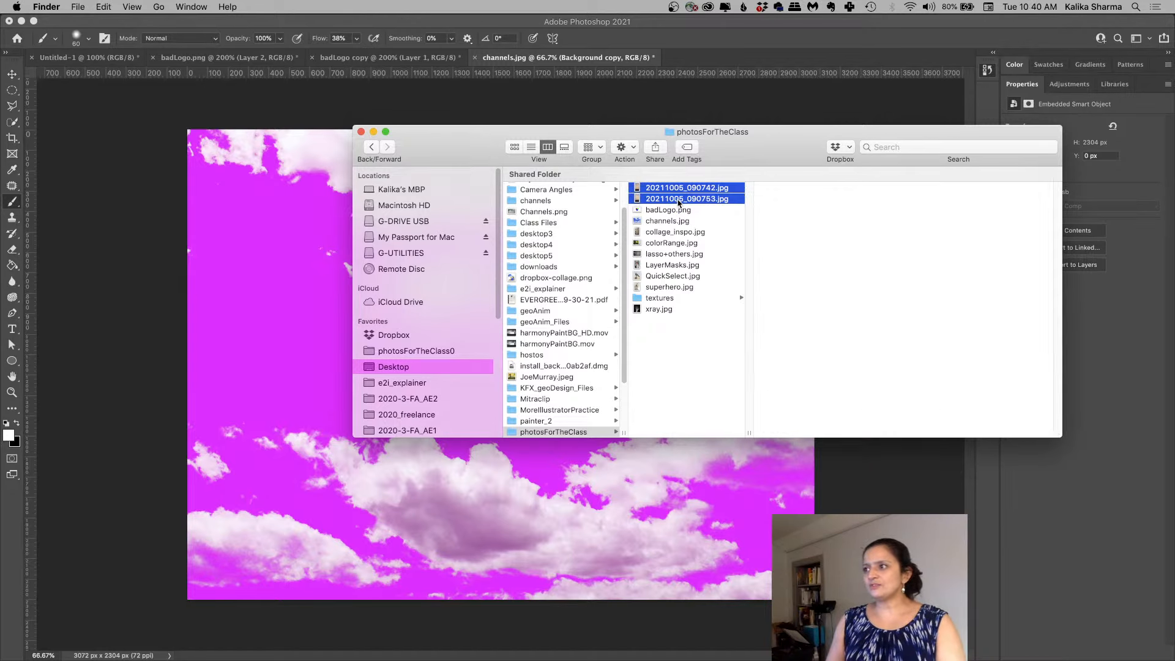
pyautogui.click(625, 147)
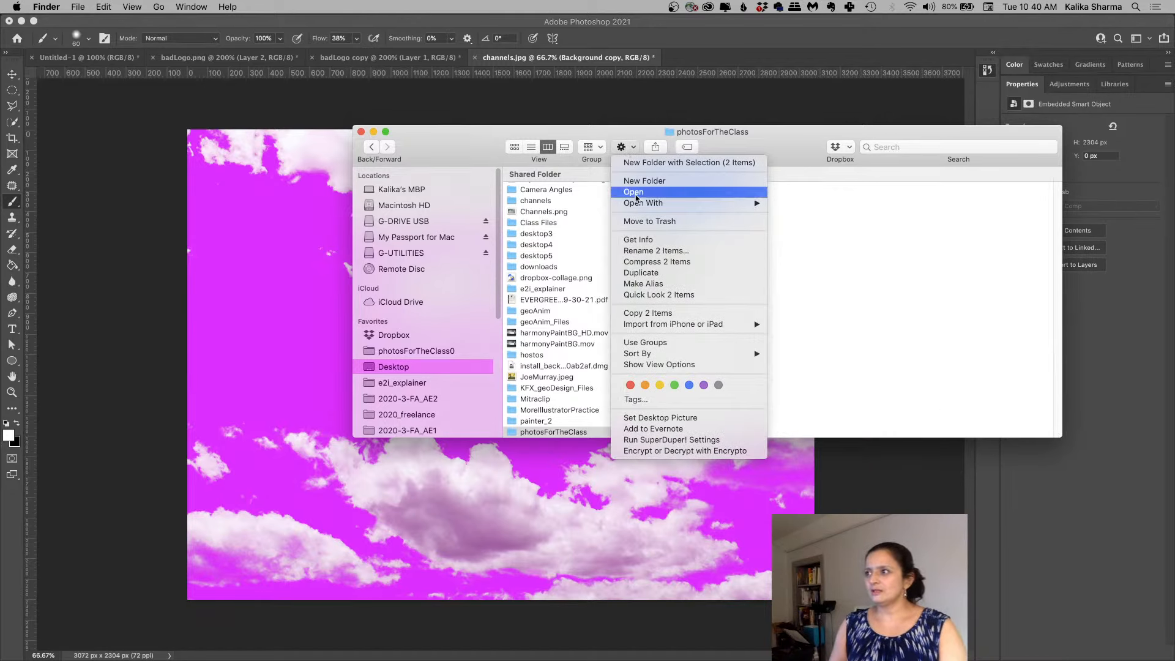
pyautogui.moveTo(641, 208)
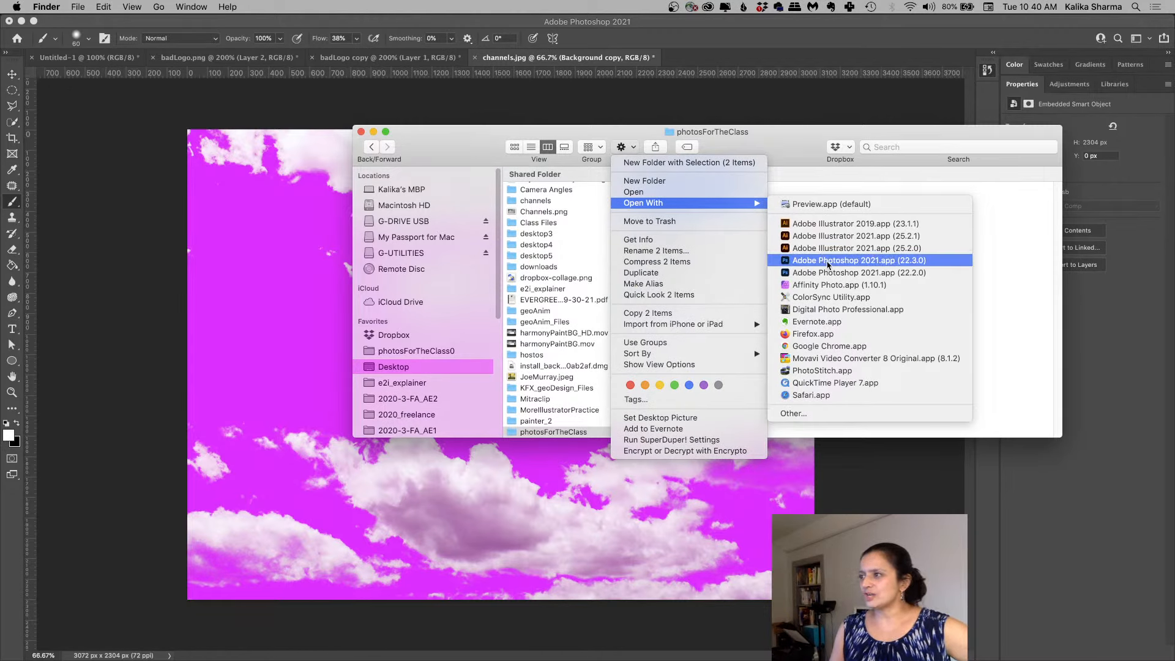
pyautogui.click(827, 261)
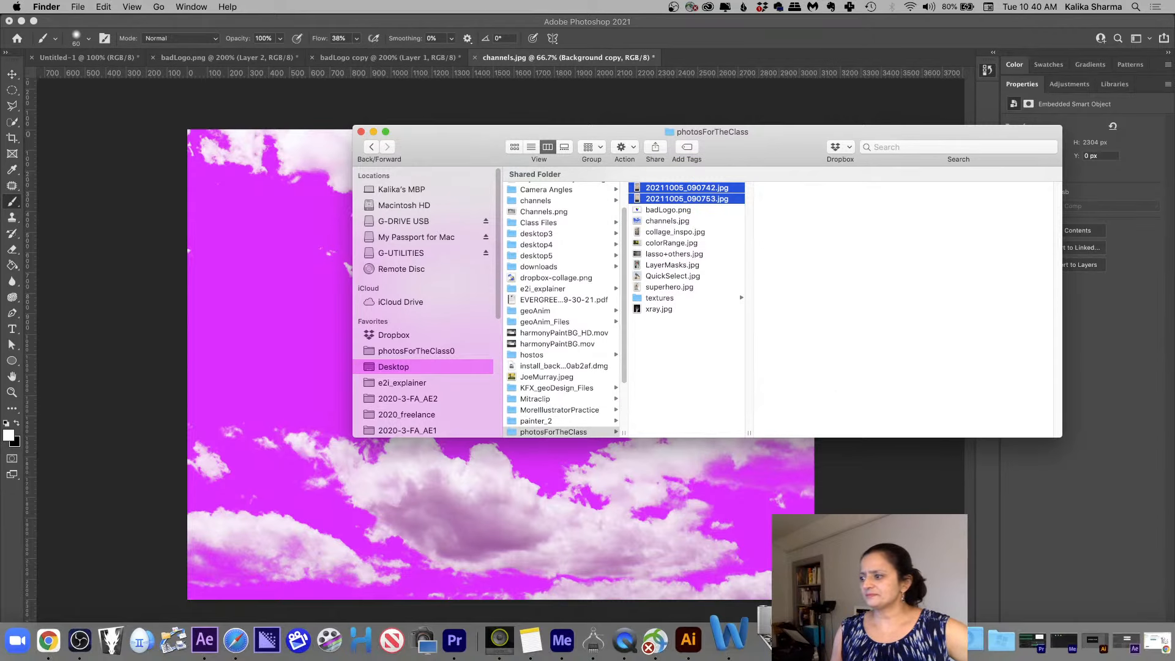
pyautogui.rightClick(895, 639)
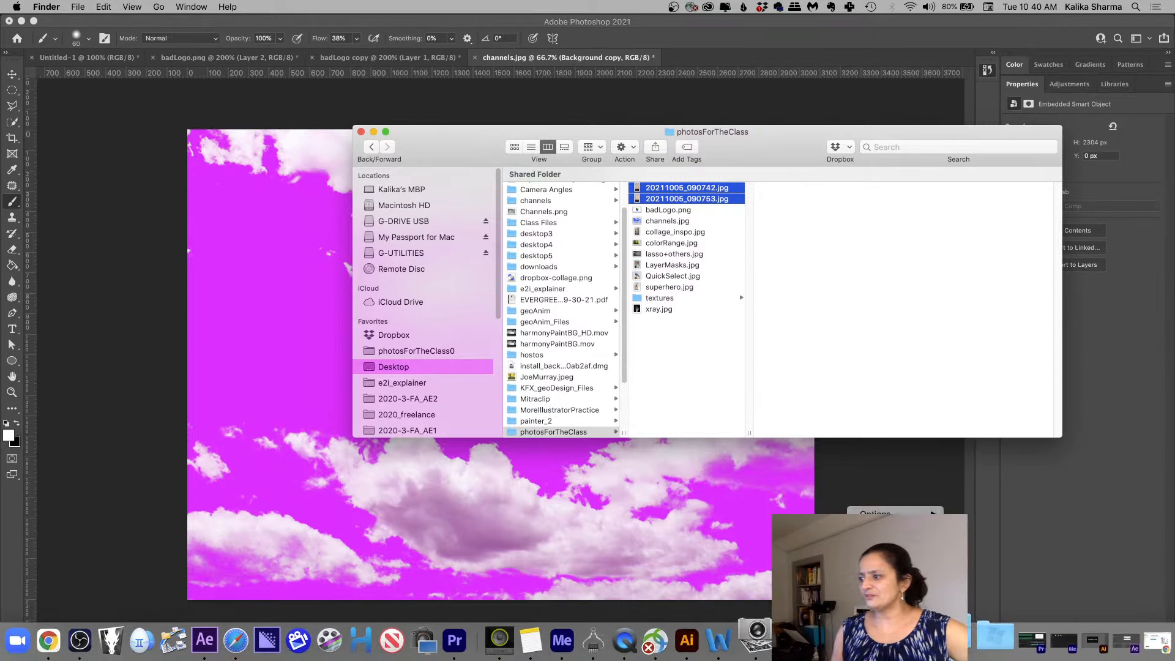
pyautogui.click(696, 497)
pyautogui.click(125, 17)
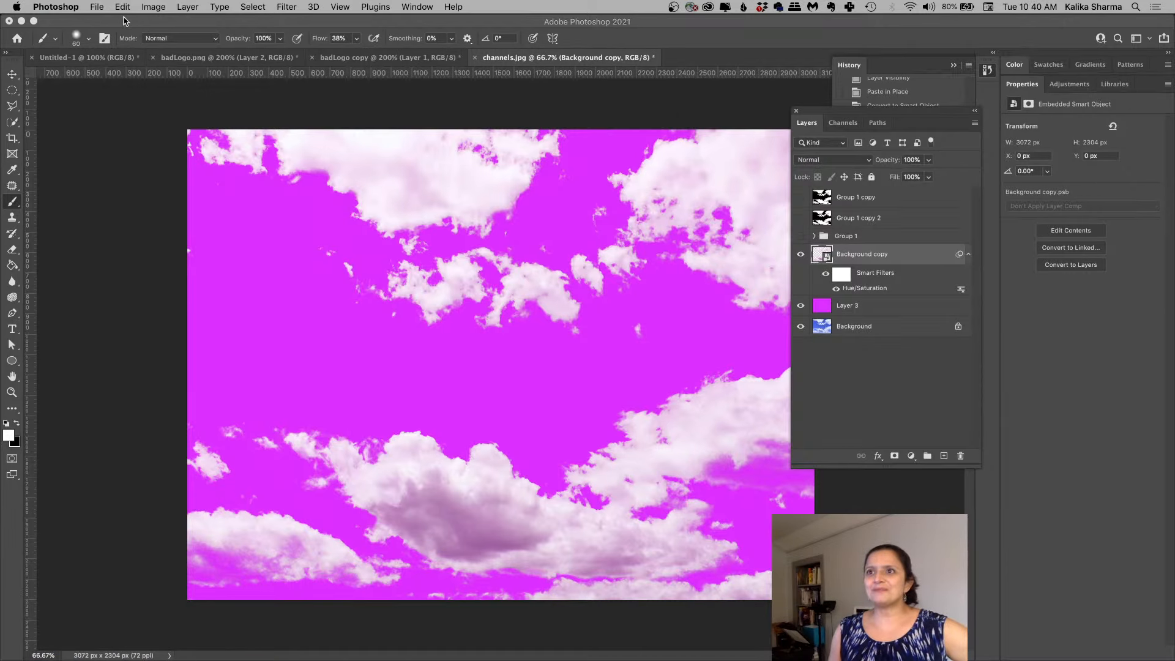
# Step: Open 20211005_090742.jpg and 20211005_090753.jpg together from the photosForTheClass folder
pyautogui.click(102, 6)
pyautogui.click(117, 35)
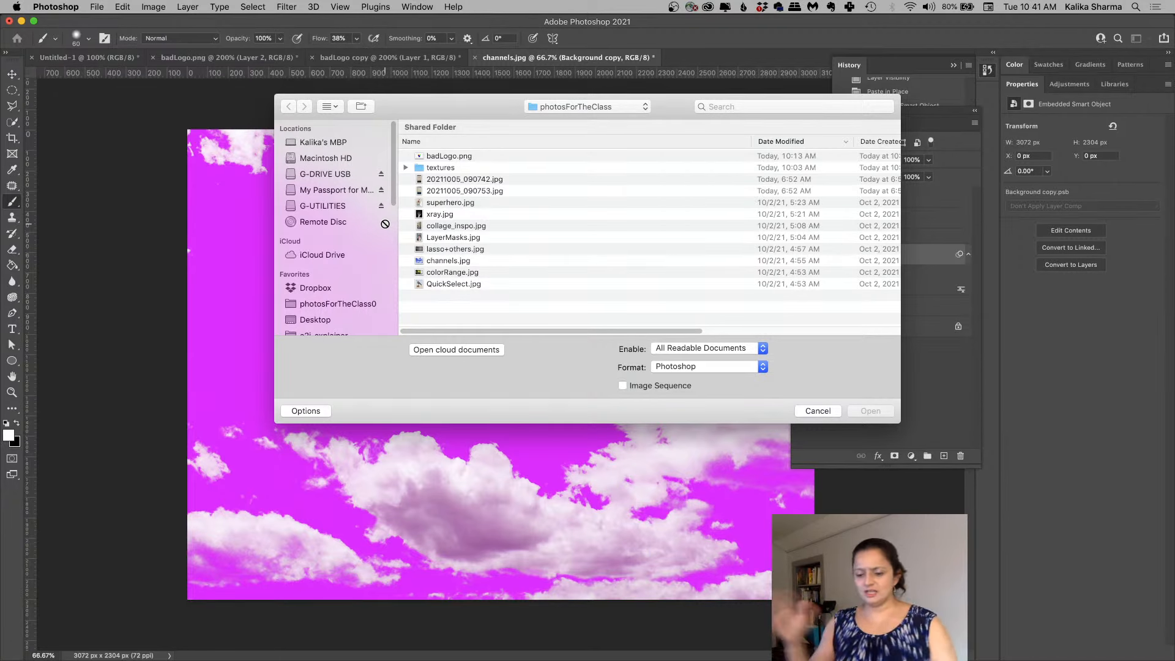
pyautogui.click(460, 180)
pyautogui.keyDown('shift'); pyautogui.click(459, 191); pyautogui.keyUp('shift')
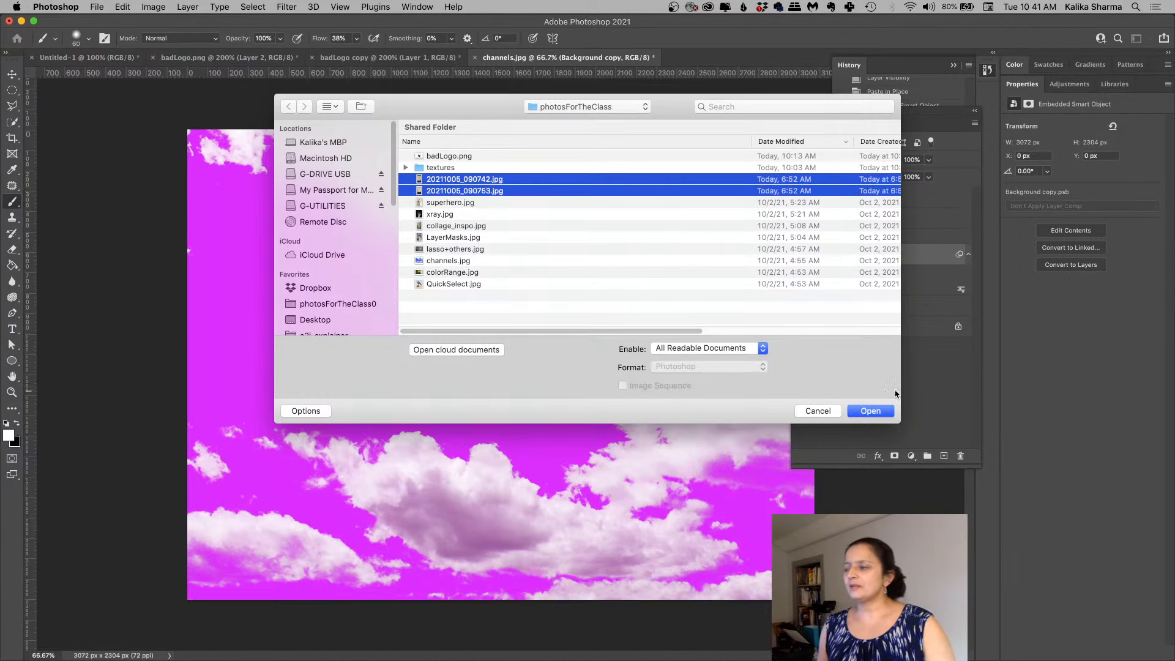
pyautogui.click(865, 412)
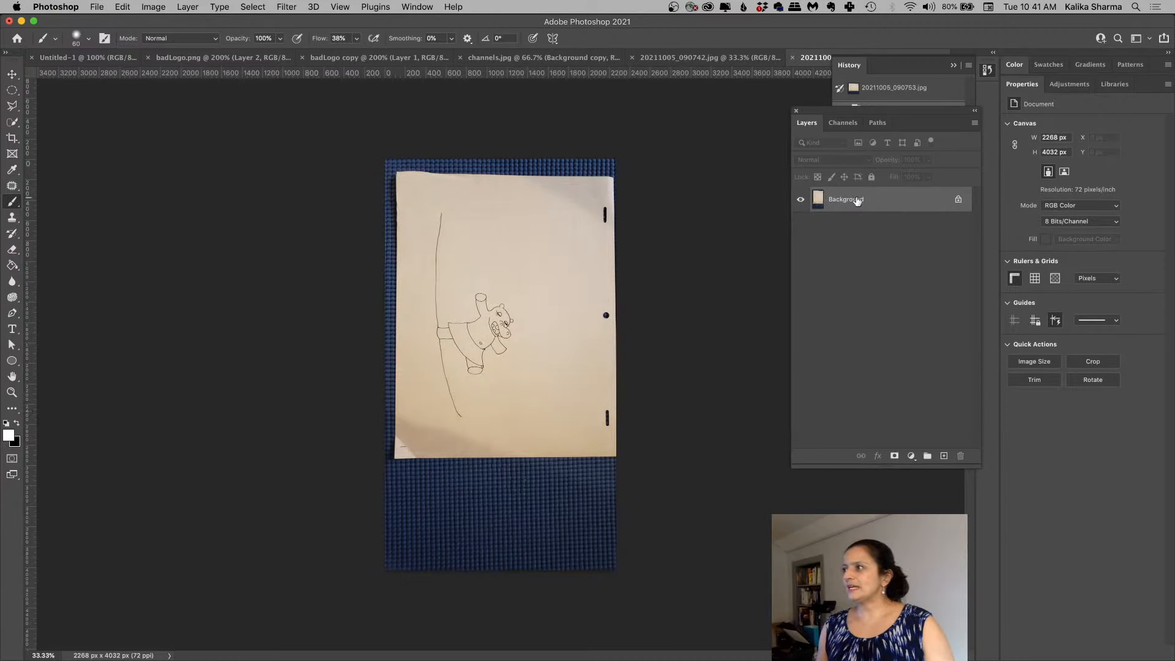
# Step: Rotate the hippo drawing 20211005_090753.jpg 90° counter-clockwise
pyautogui.click(154, 7)
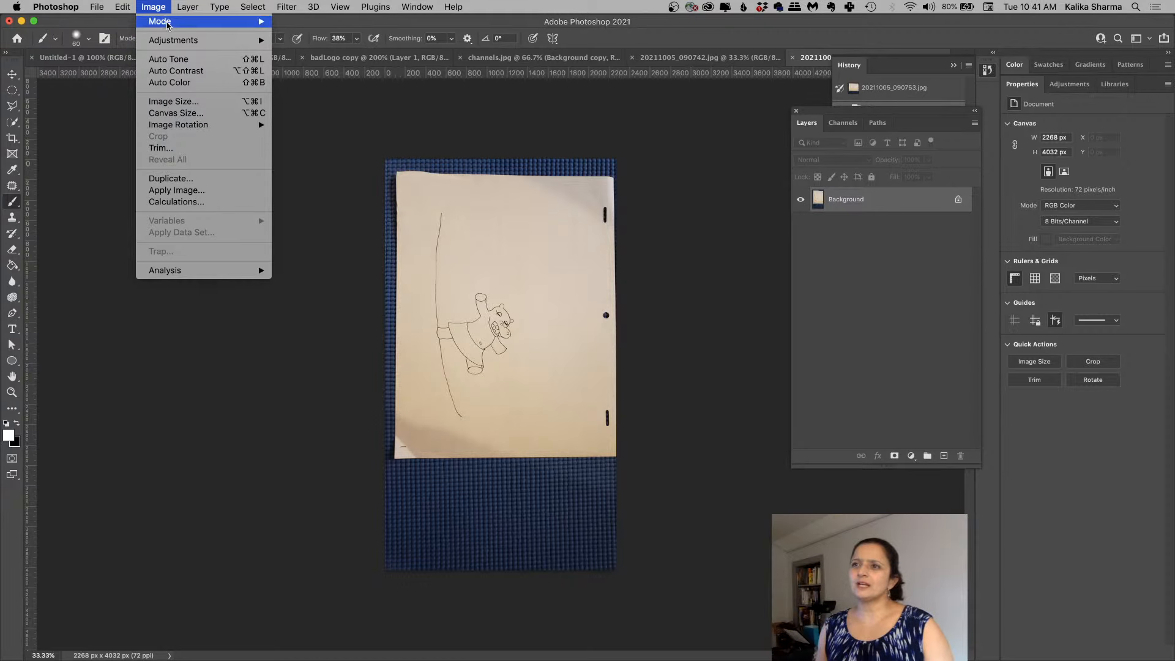
pyautogui.moveTo(123, 6)
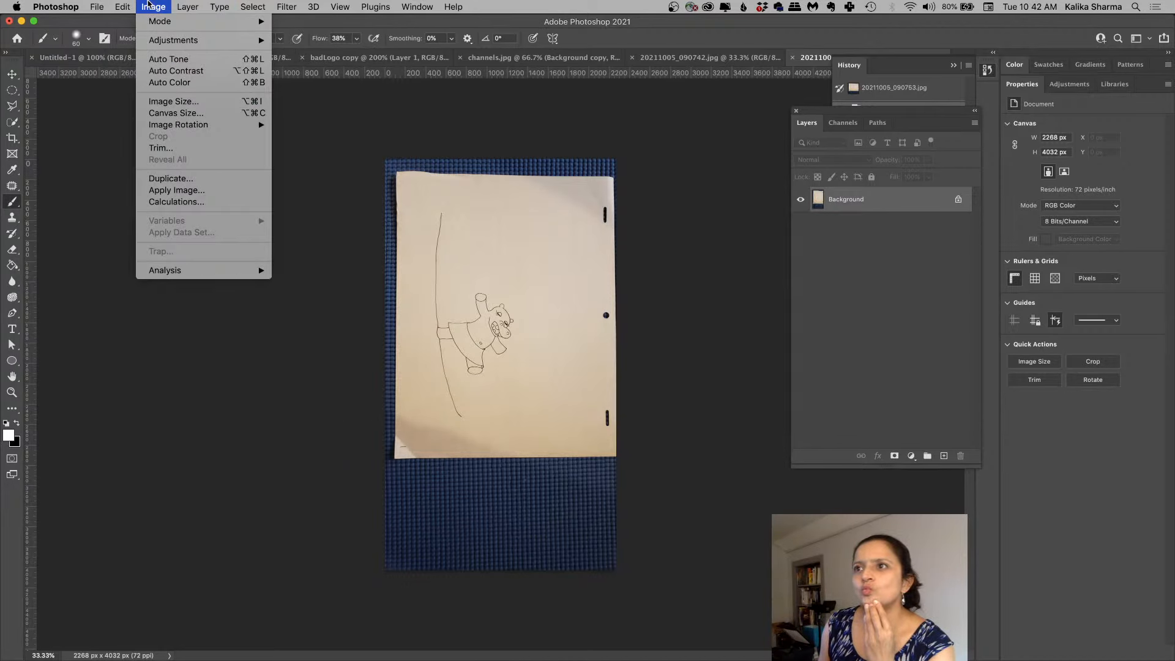
pyautogui.moveTo(257, 124)
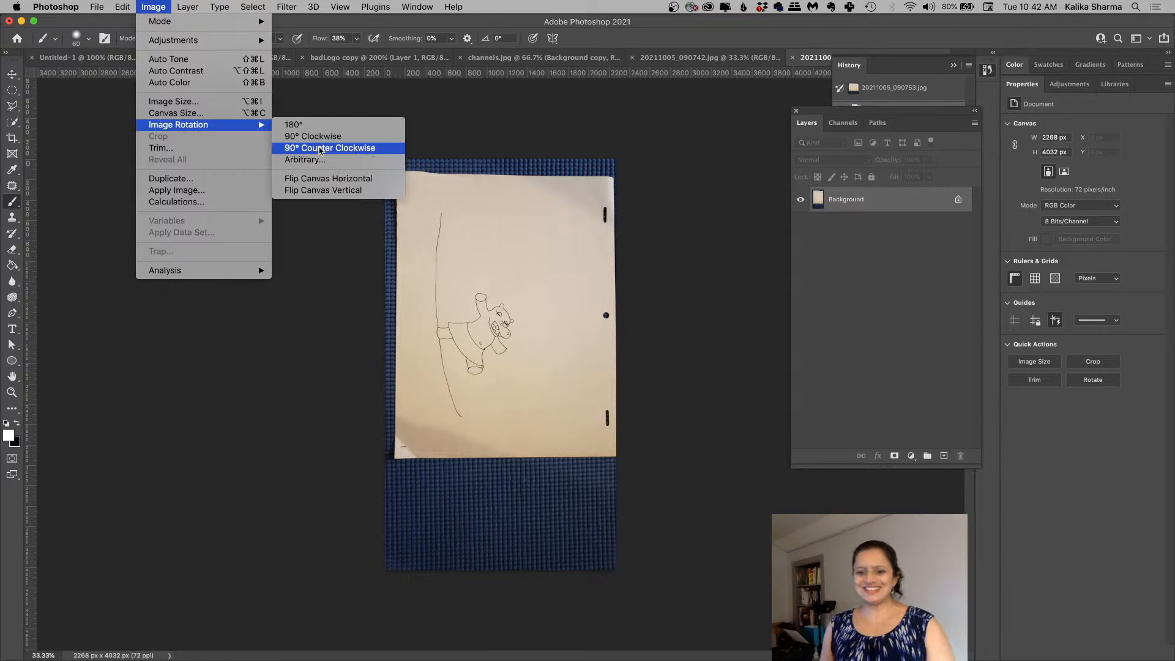
pyautogui.click(320, 149)
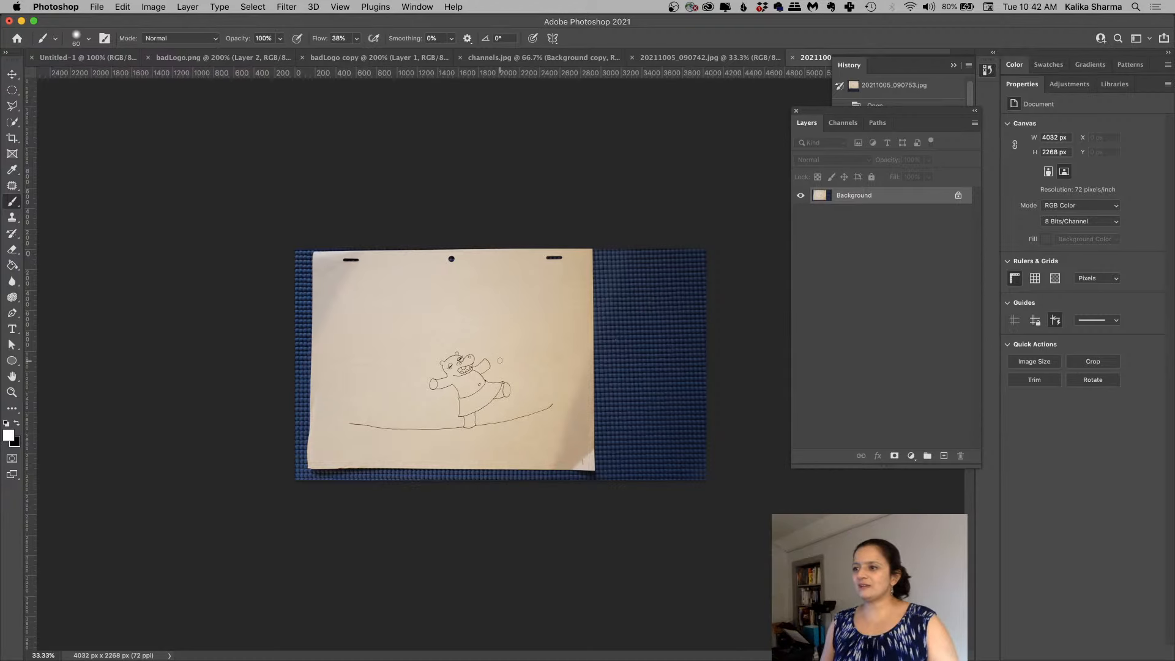
# Step: Switch to the line drawing 20211005_090742.jpg and rotate its canvas 90° counter-clockwise
pyautogui.click(700, 59)
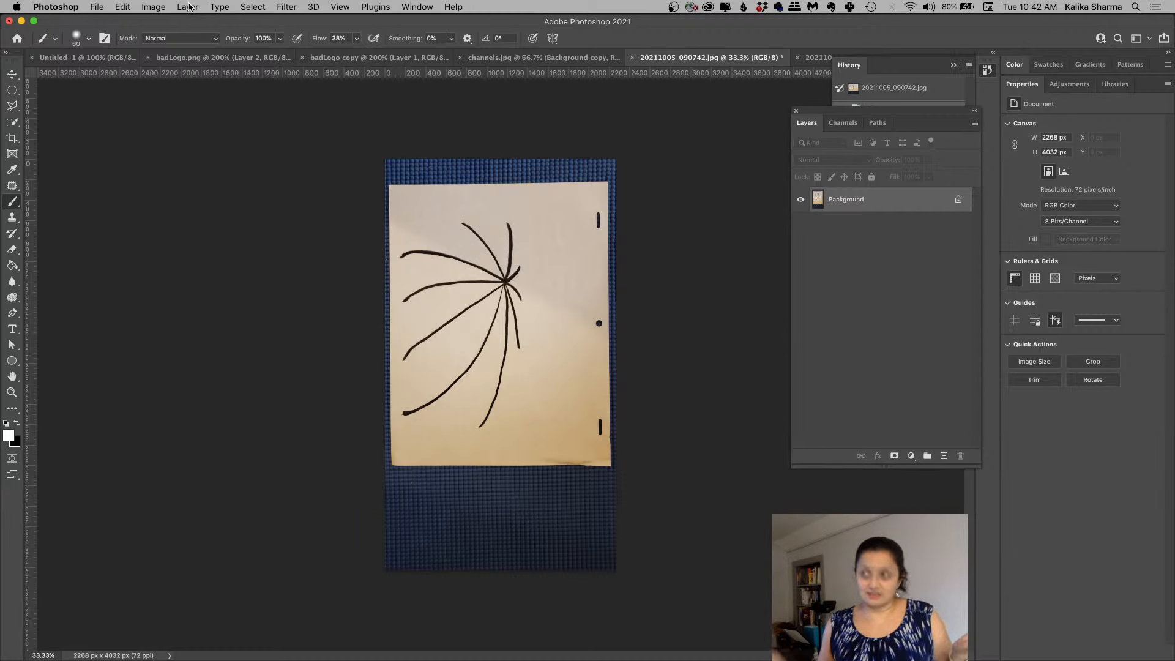
pyautogui.click(154, 6)
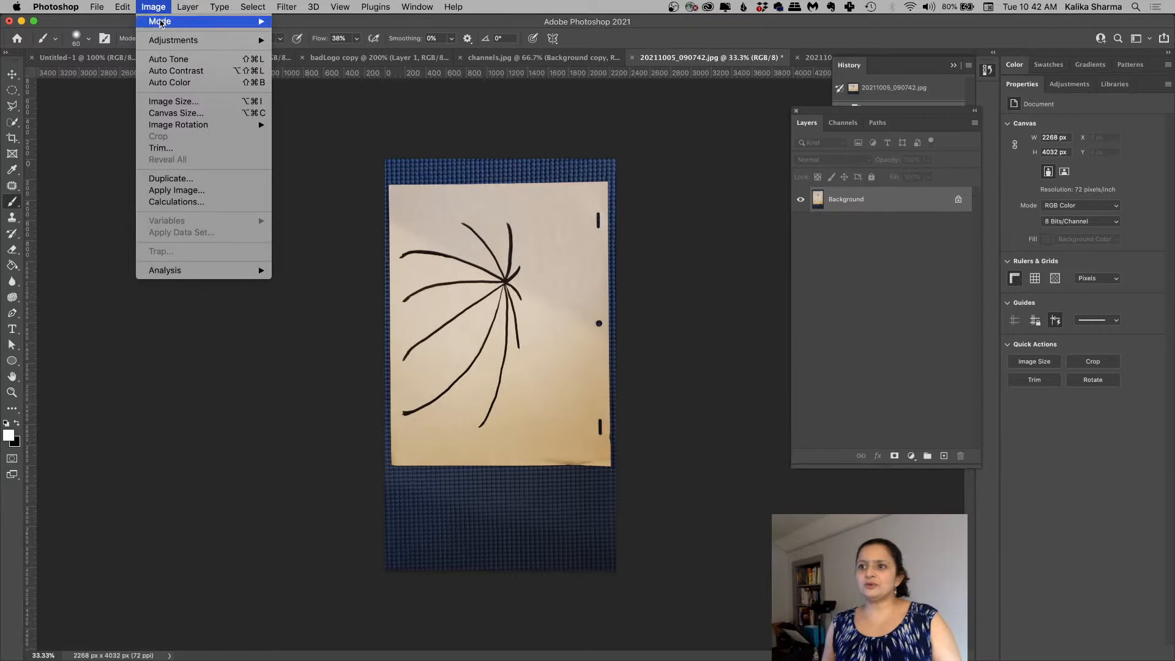
pyautogui.moveTo(180, 127)
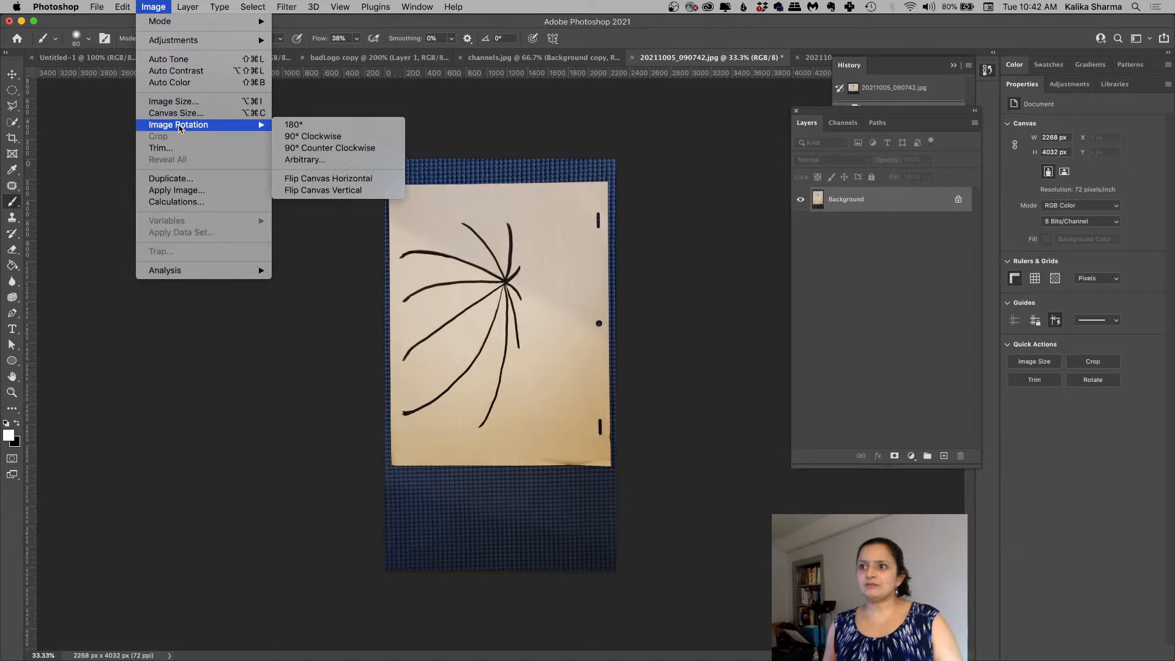
pyautogui.click(321, 148)
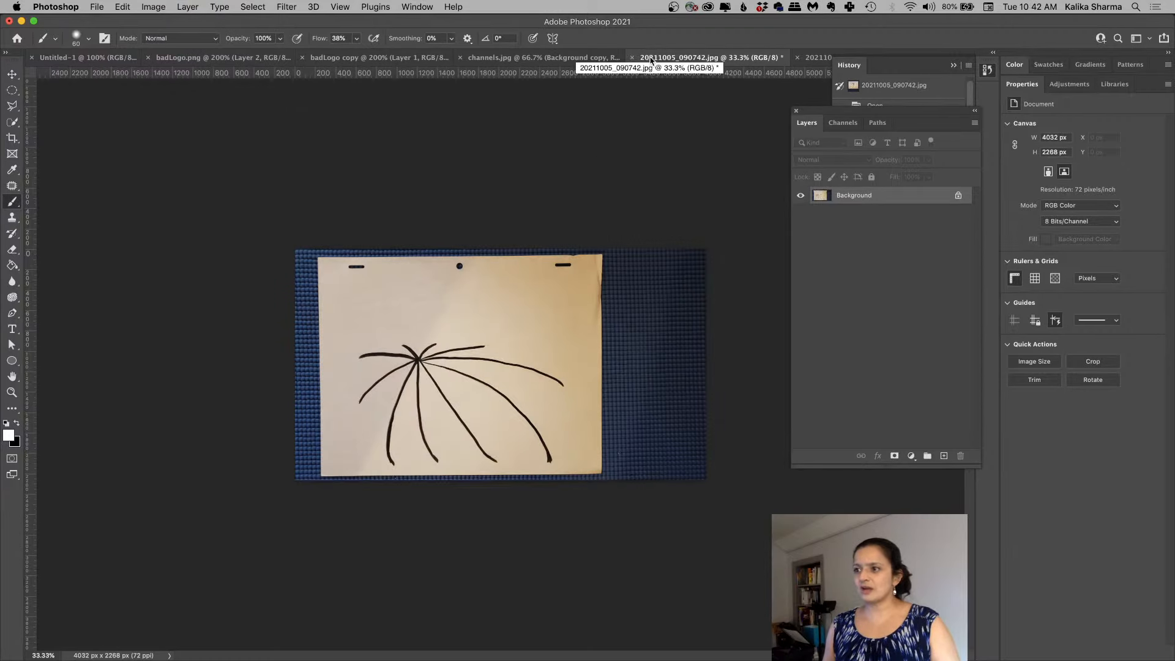
# Step: Float the 20211005_090742.jpg window and copy its Background layer into 20211005_090753.jpg, aligned over the hippo drawing
pyautogui.moveTo(641, 65); pyautogui.dragTo(685, 451)
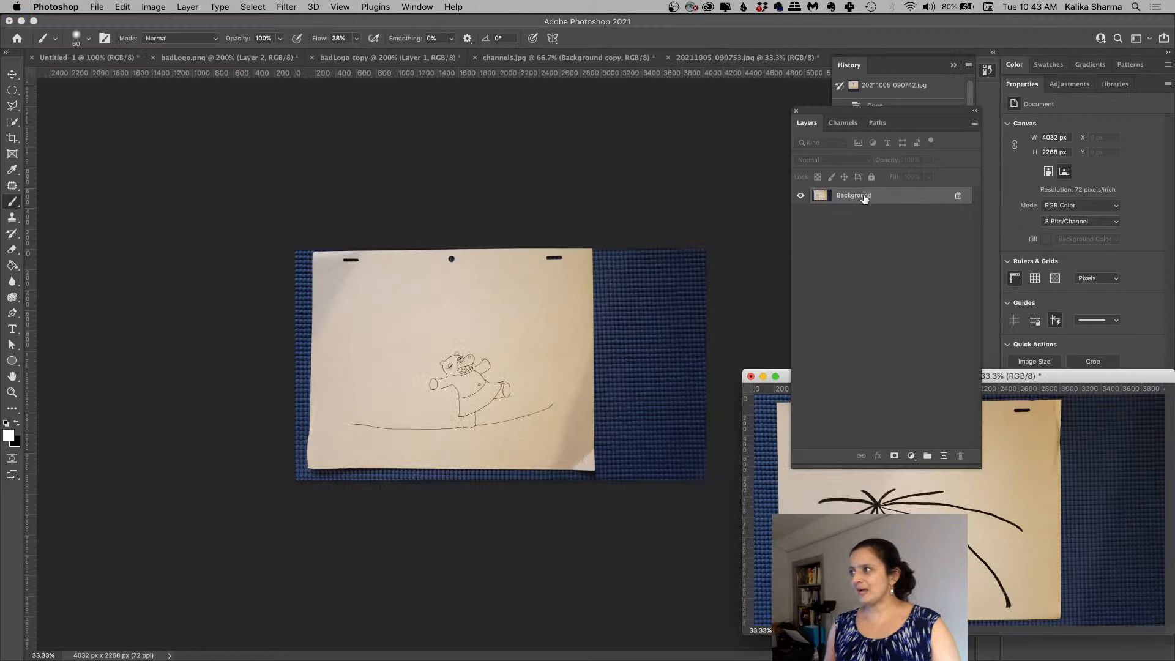
pyautogui.moveTo(847, 195)
pyautogui.mouseDown()
pyautogui.moveTo(552, 270)
pyautogui.moveTo(525, 300)
pyautogui.mouseUp()
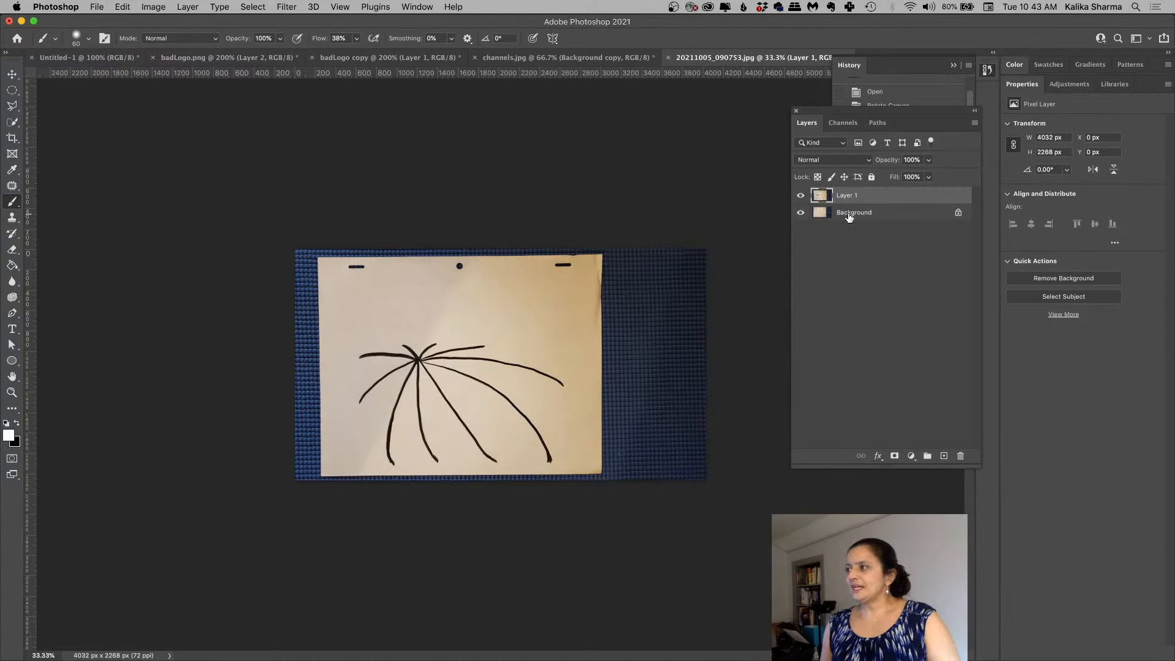
# Step: Rename Layer 1 as bg and turn the Background into a regular layer named hippo
pyautogui.doubleClick(846, 196)
pyautogui.write('bg')
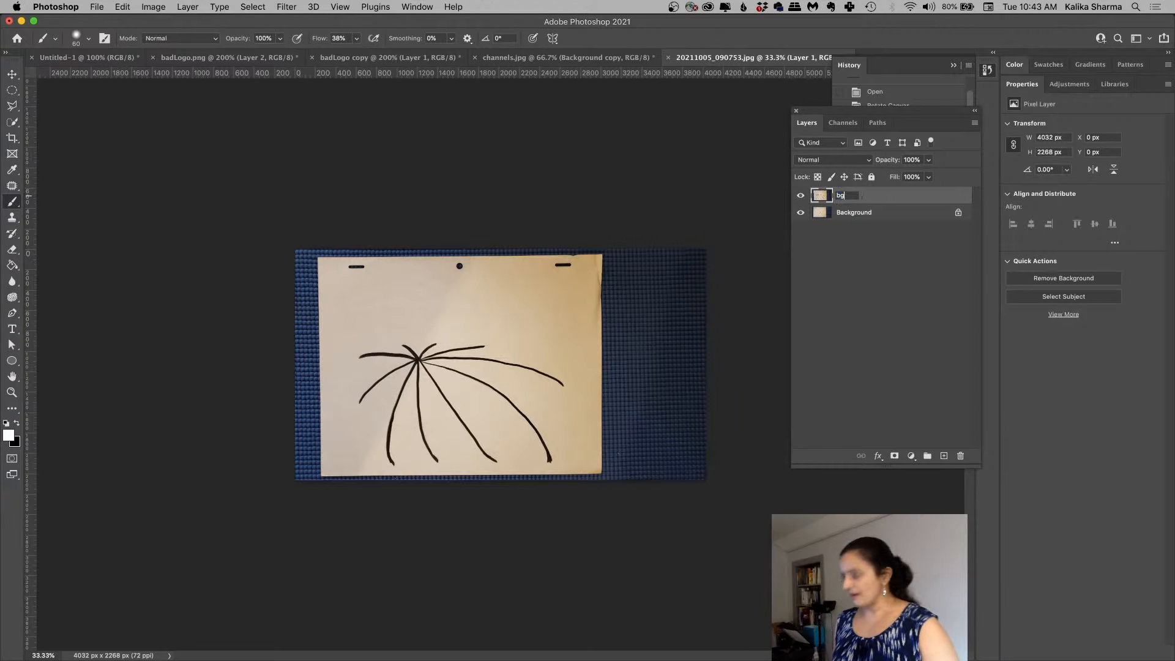
pyautogui.press('Return')
pyautogui.doubleClick(847, 212)
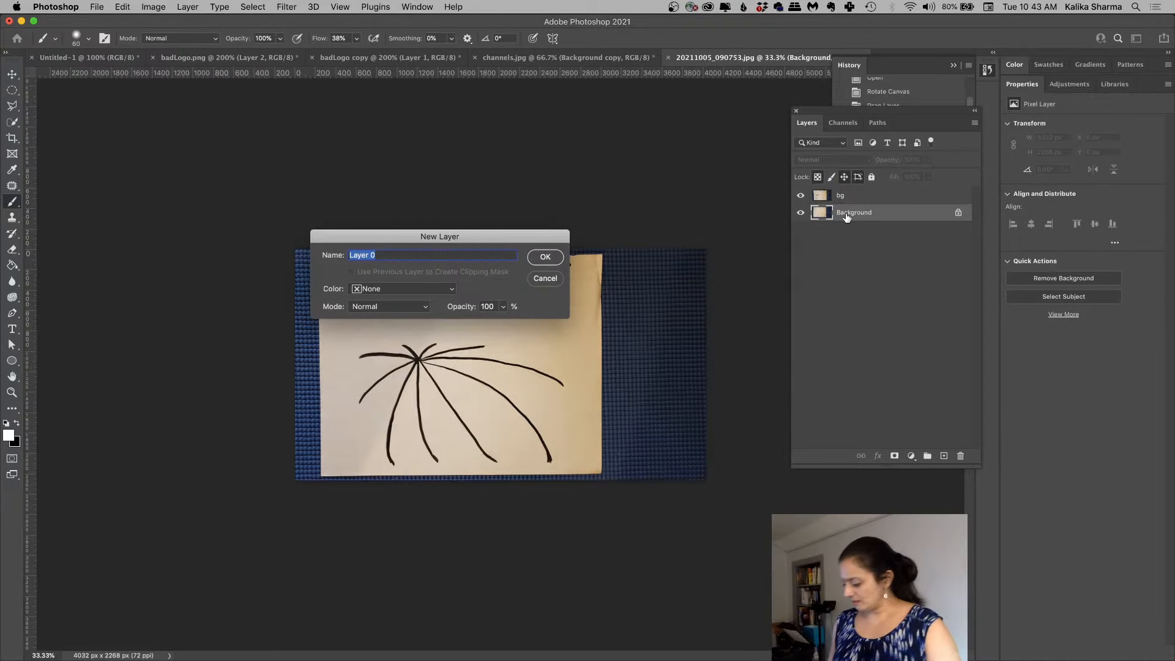
pyautogui.write('hippo')
pyautogui.press('Return')
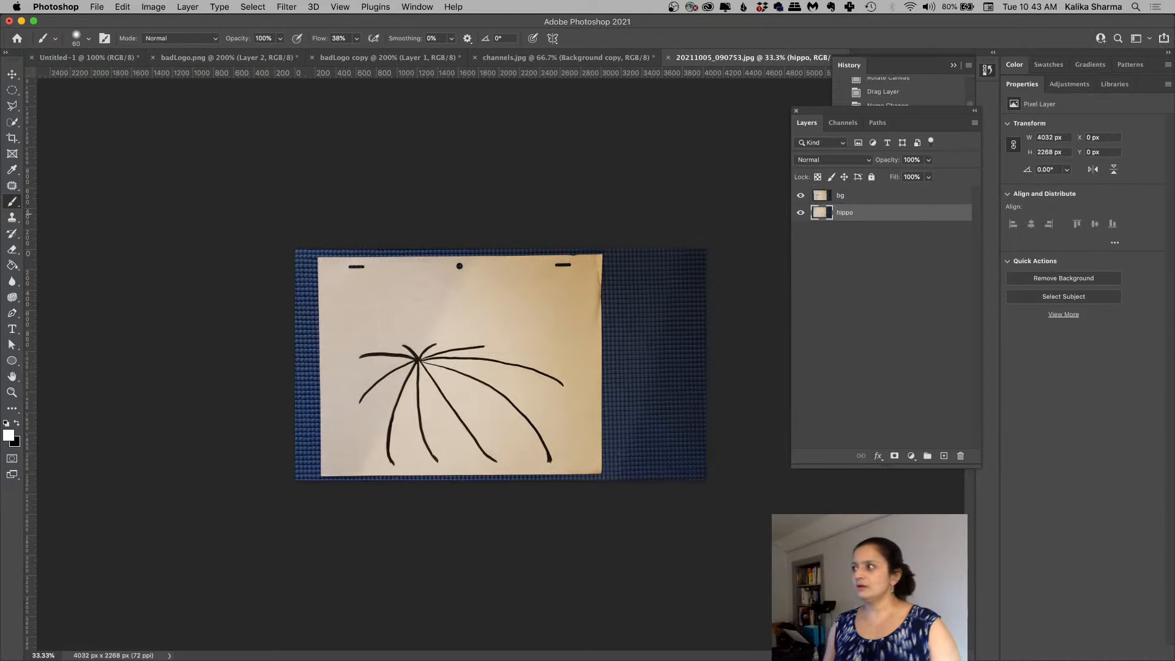
# Step: Move the hippo layer above bg and, using Multiply blending, shift it so its punched holes line up with those of the bg drawing
pyautogui.moveTo(866, 217)
pyautogui.mouseDown()
pyautogui.moveTo(868, 194)
pyautogui.moveTo(848, 197)
pyautogui.mouseUp()
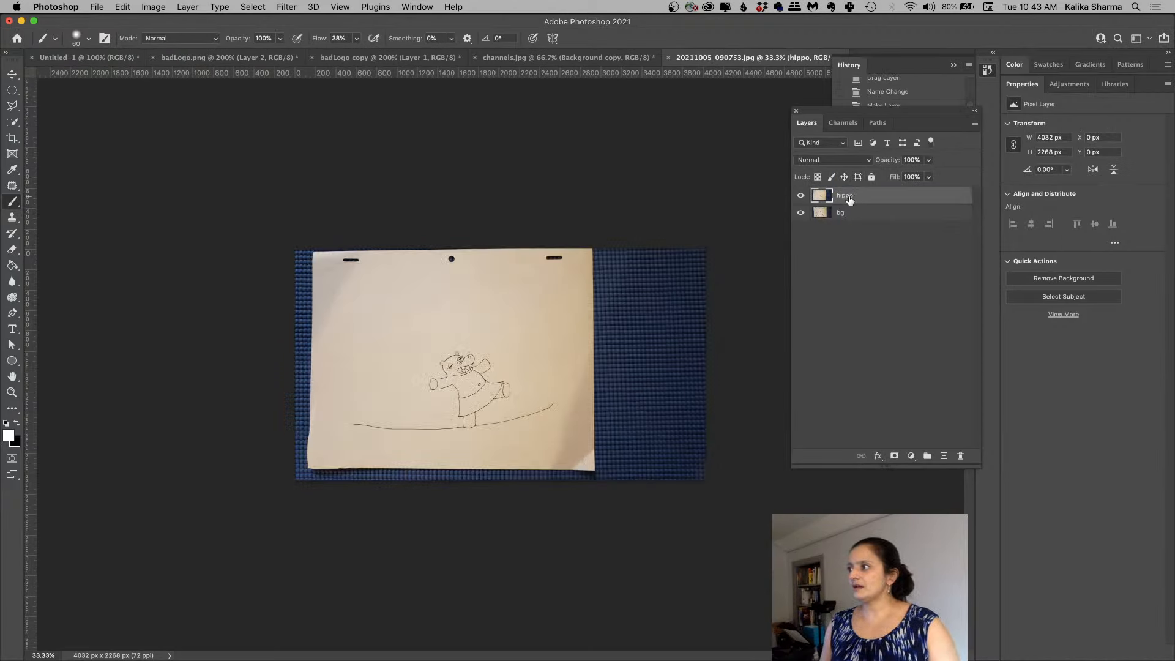
pyautogui.click(841, 161)
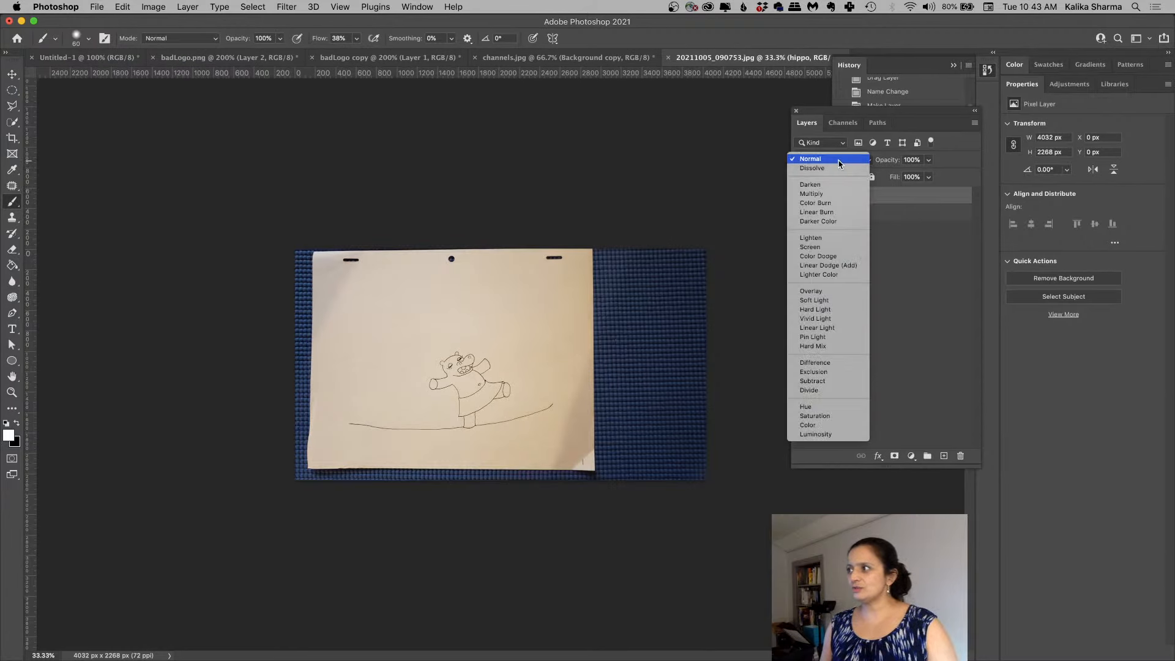
pyautogui.click(827, 195)
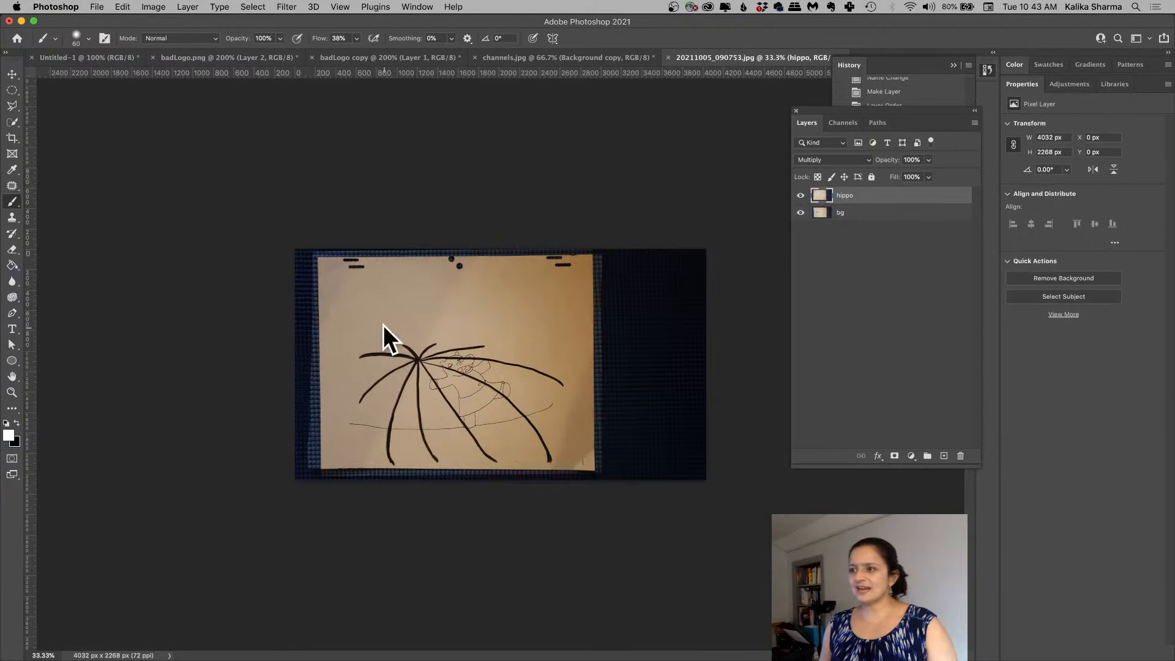
pyautogui.press('v')
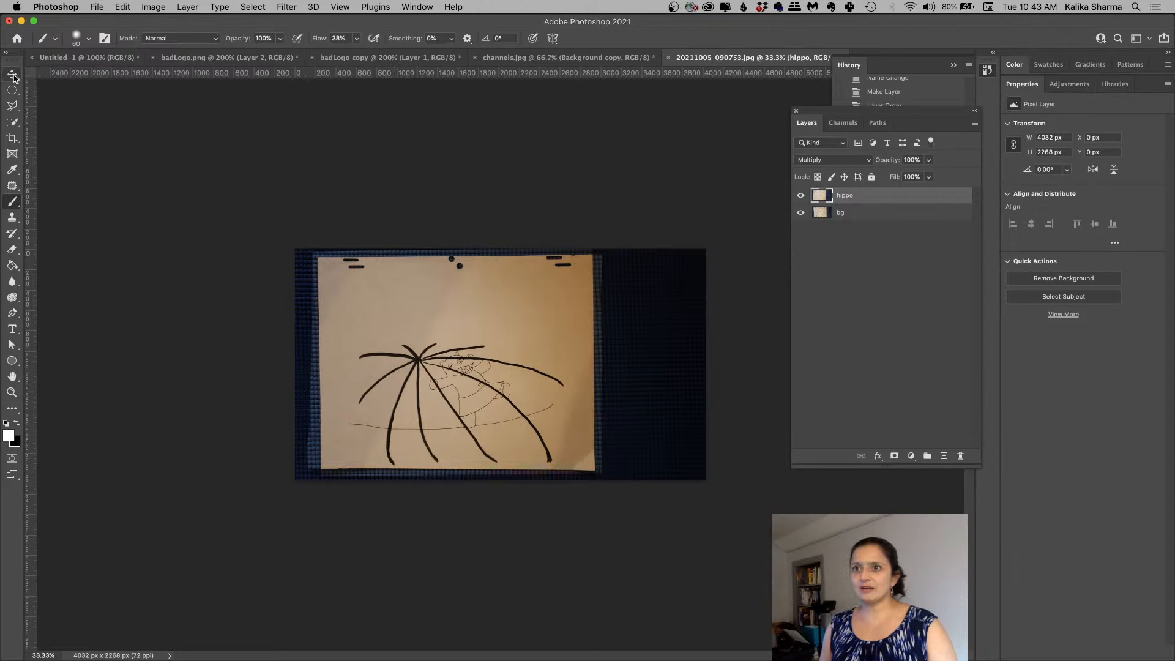
pyautogui.moveTo(380, 294); pyautogui.dragTo(387, 298)
pyautogui.press('z')
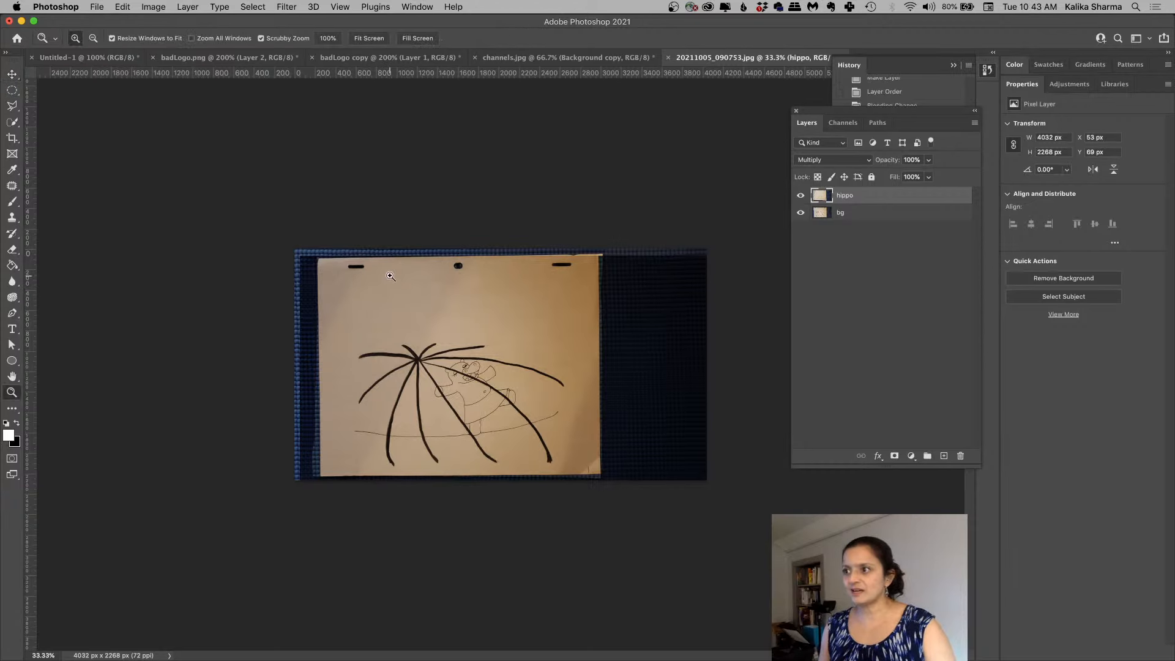
pyautogui.click(387, 292)
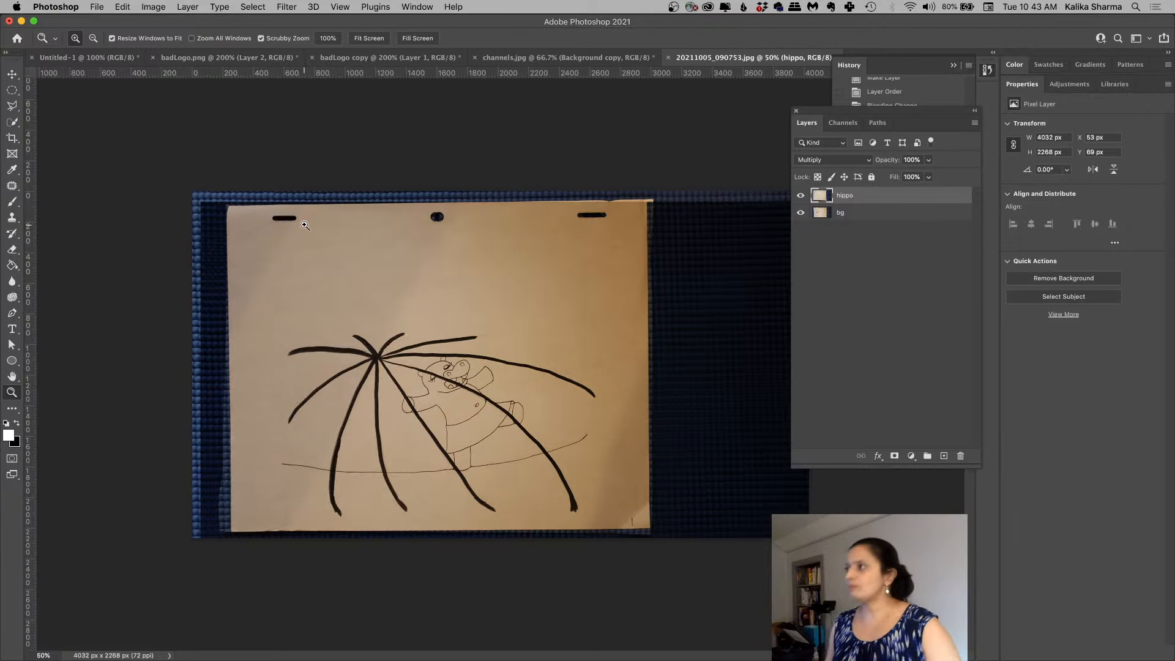
# Step: Lower the hippo layer's opacity to 47% and toggle its visibility to check the alignment with the bg drawing
pyautogui.moveTo(931, 166); pyautogui.dragTo(900, 177)
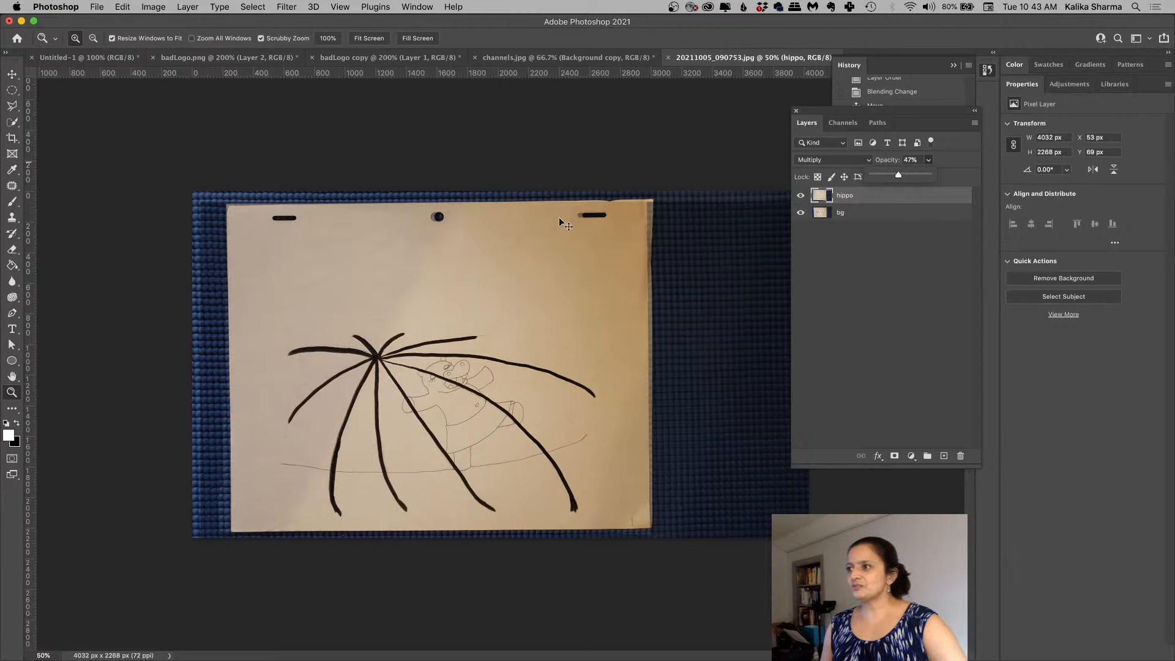
pyautogui.click(849, 205)
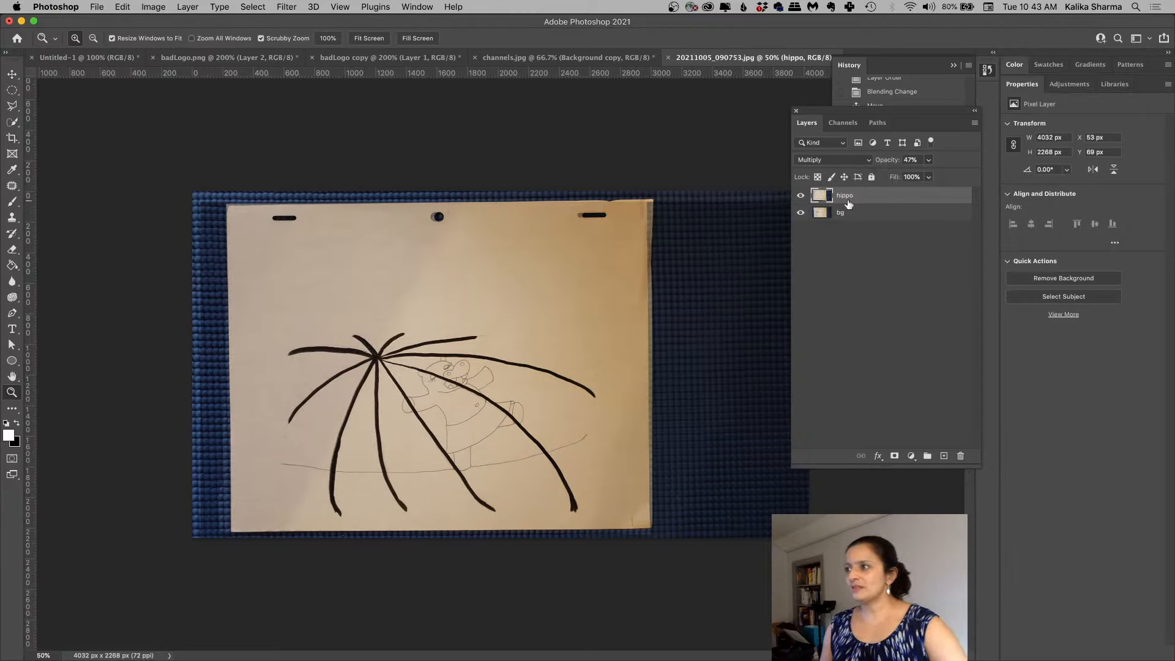
pyautogui.click(802, 196)
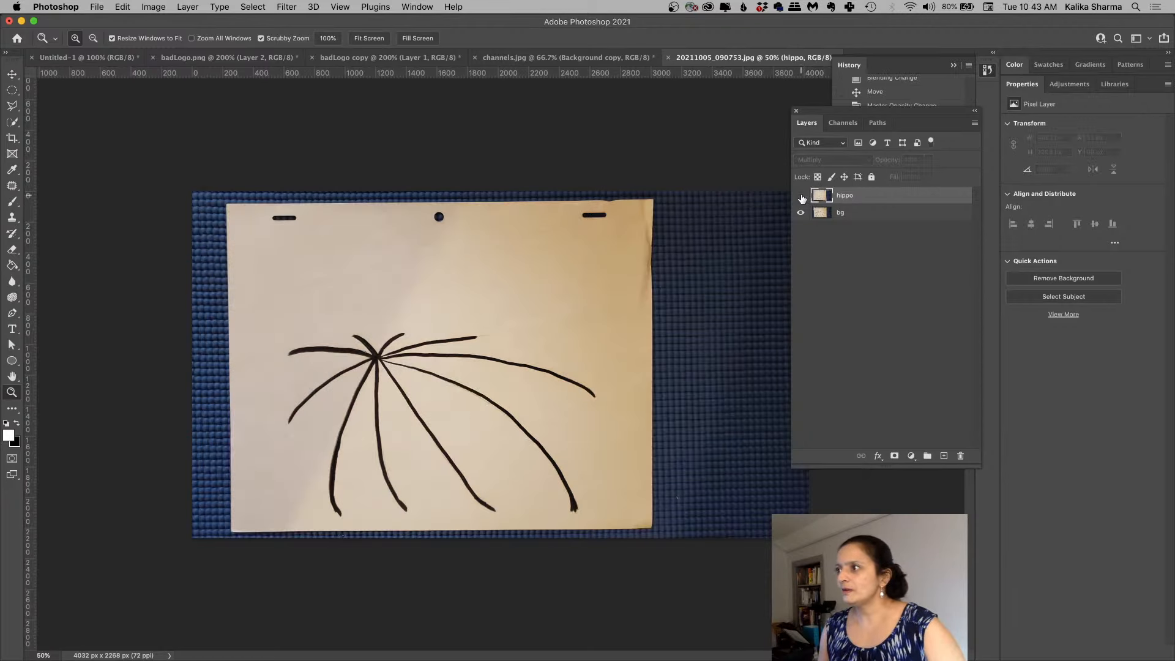
pyautogui.click(802, 195)
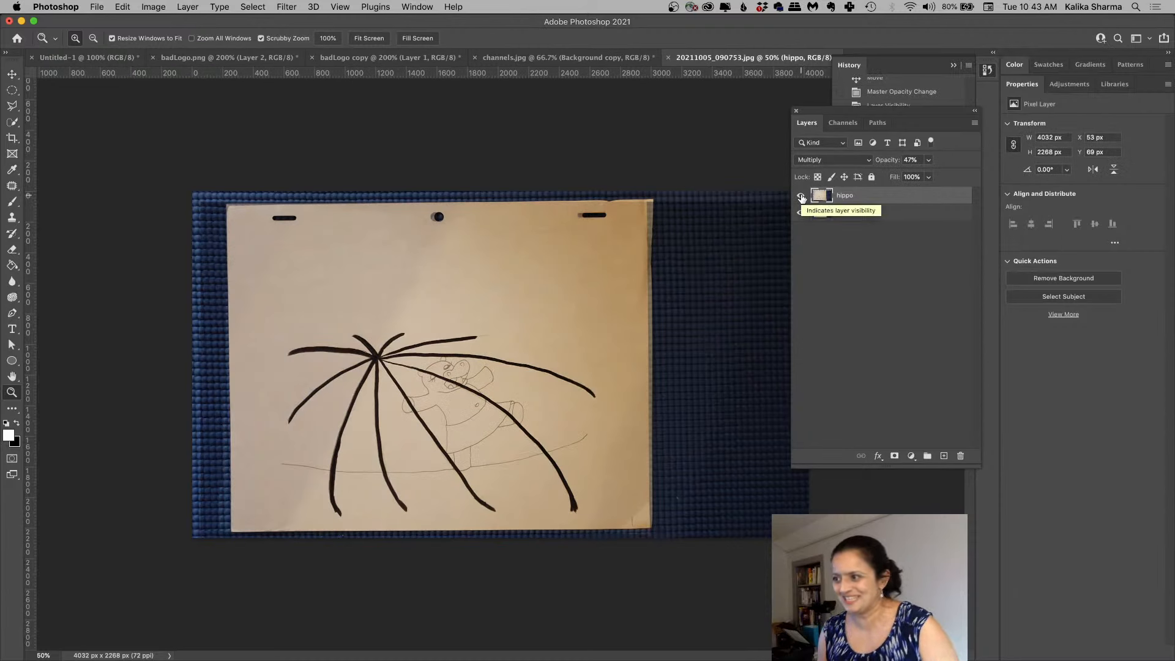
# Step: Set the hippo layer back to Normal blending at 100% opacity
pyautogui.click(842, 160)
pyautogui.click(838, 123)
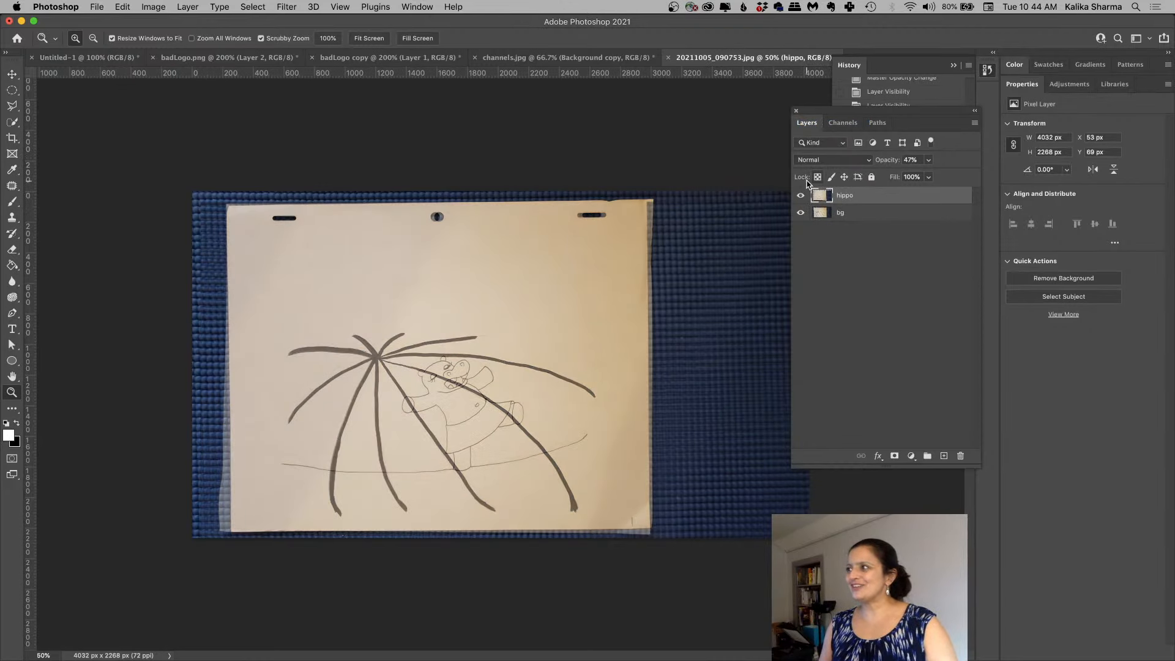
pyautogui.click(928, 161)
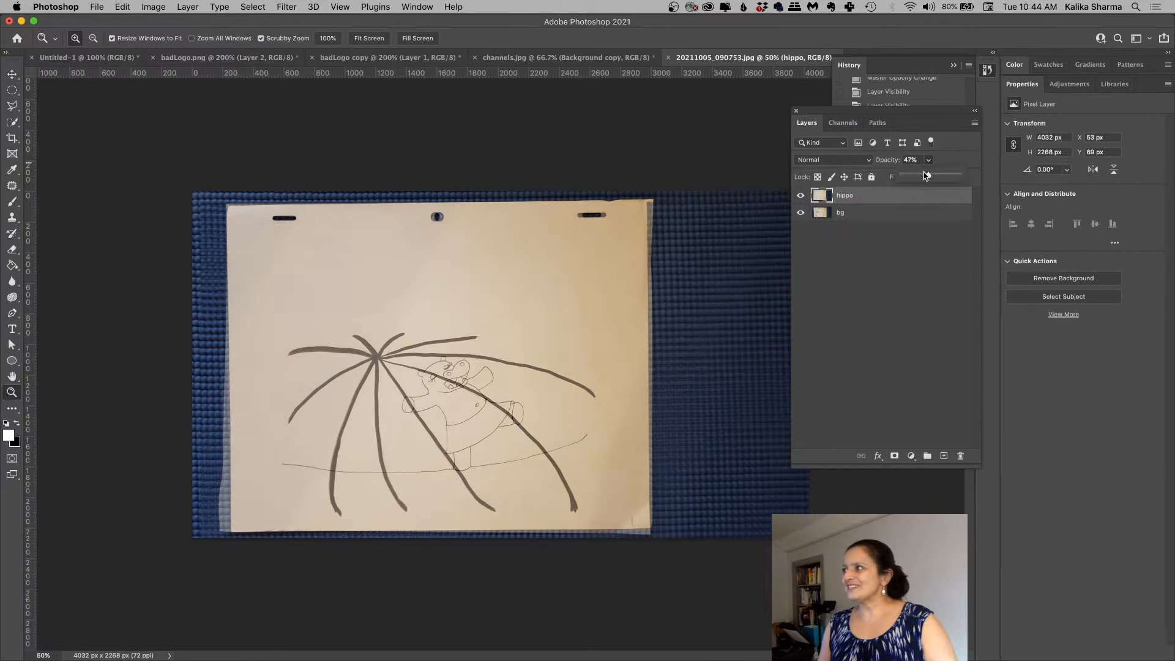
pyautogui.moveTo(929, 178); pyautogui.dragTo(984, 175)
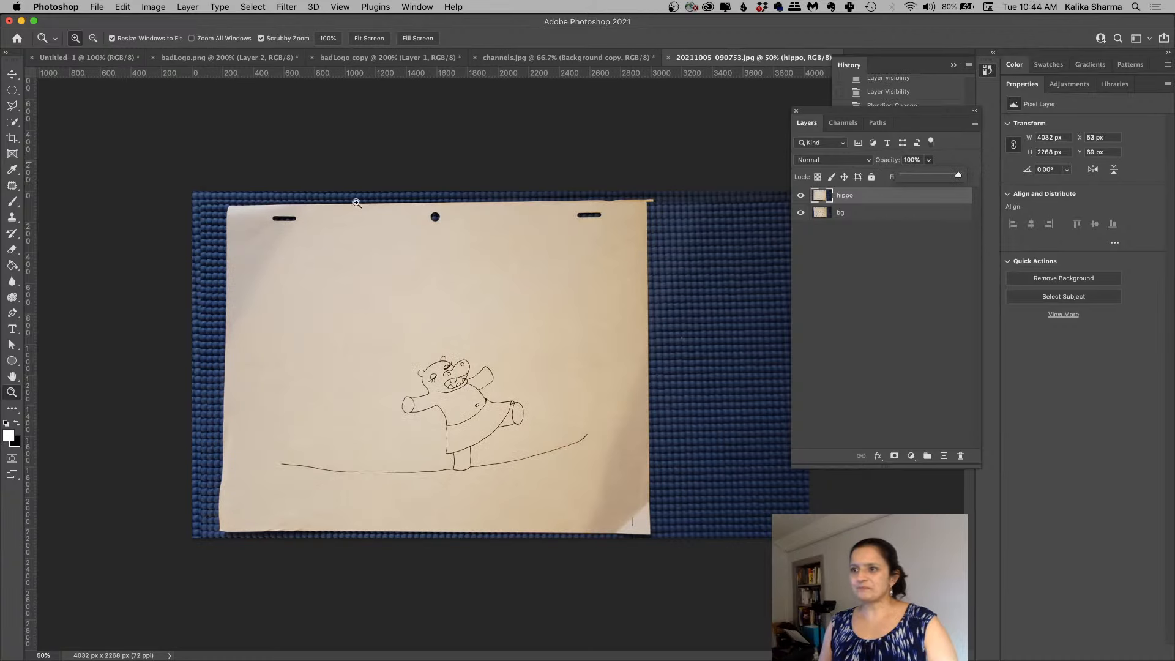
# Step: Crop the image at a 16:9 ratio to about 2001 × 1125 px around the hippo and its ground line, excluding the paper edges
pyautogui.press('c')
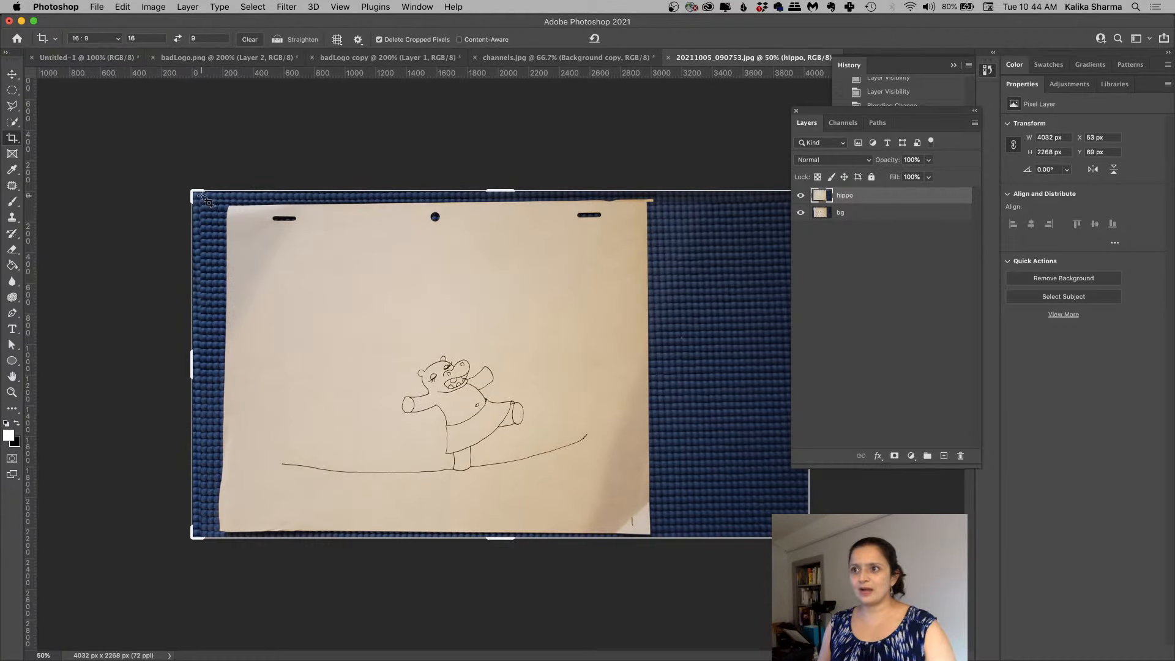
pyautogui.moveTo(189, 190)
pyautogui.mouseDown()
pyautogui.moveTo(225, 208)
pyautogui.moveTo(210, 201)
pyautogui.mouseUp()
pyautogui.moveTo(790, 525); pyautogui.dragTo(685, 500)
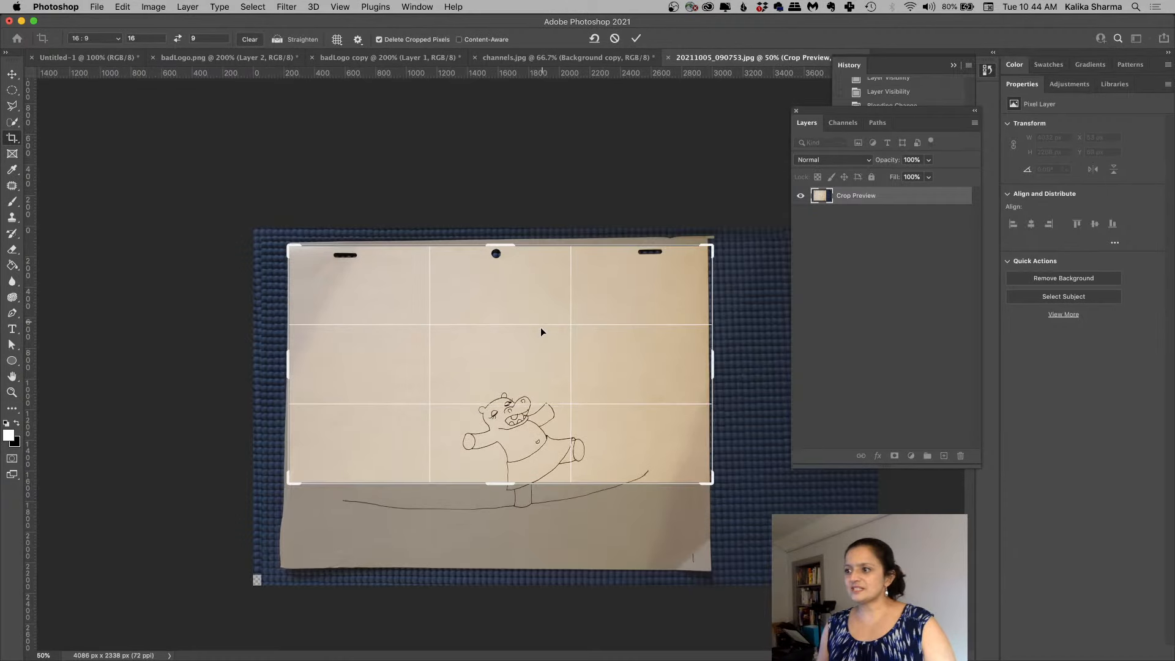
pyautogui.moveTo(541, 326); pyautogui.dragTo(573, 276)
pyautogui.moveTo(575, 277); pyautogui.dragTo(603, 282)
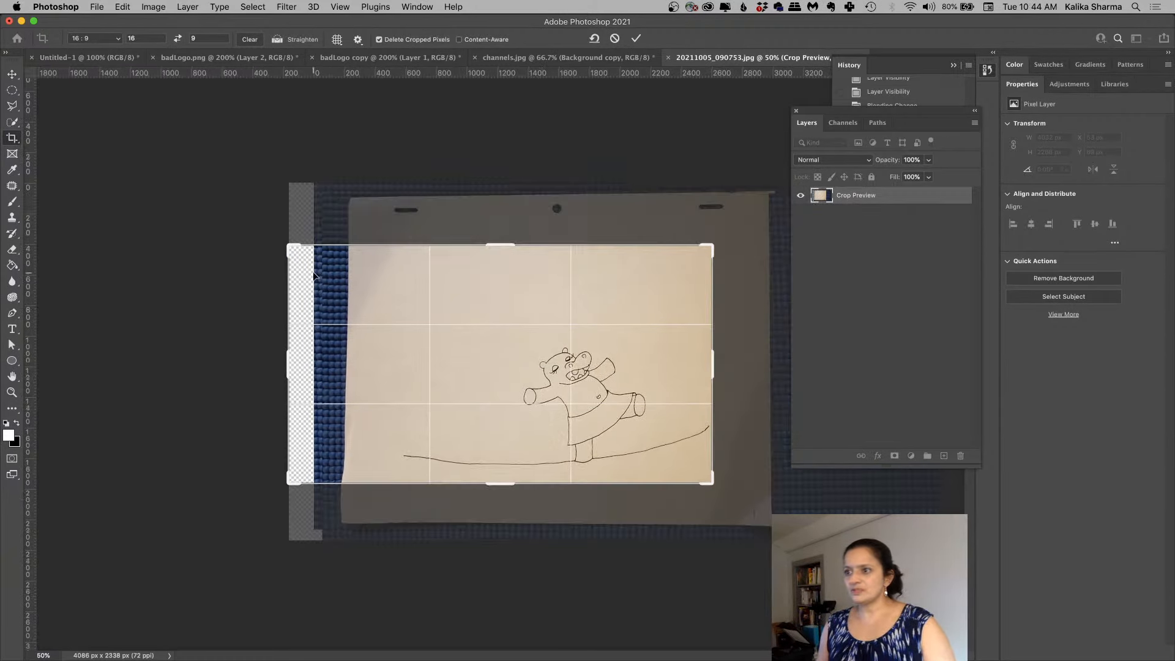
pyautogui.moveTo(289, 246); pyautogui.dragTo(361, 253)
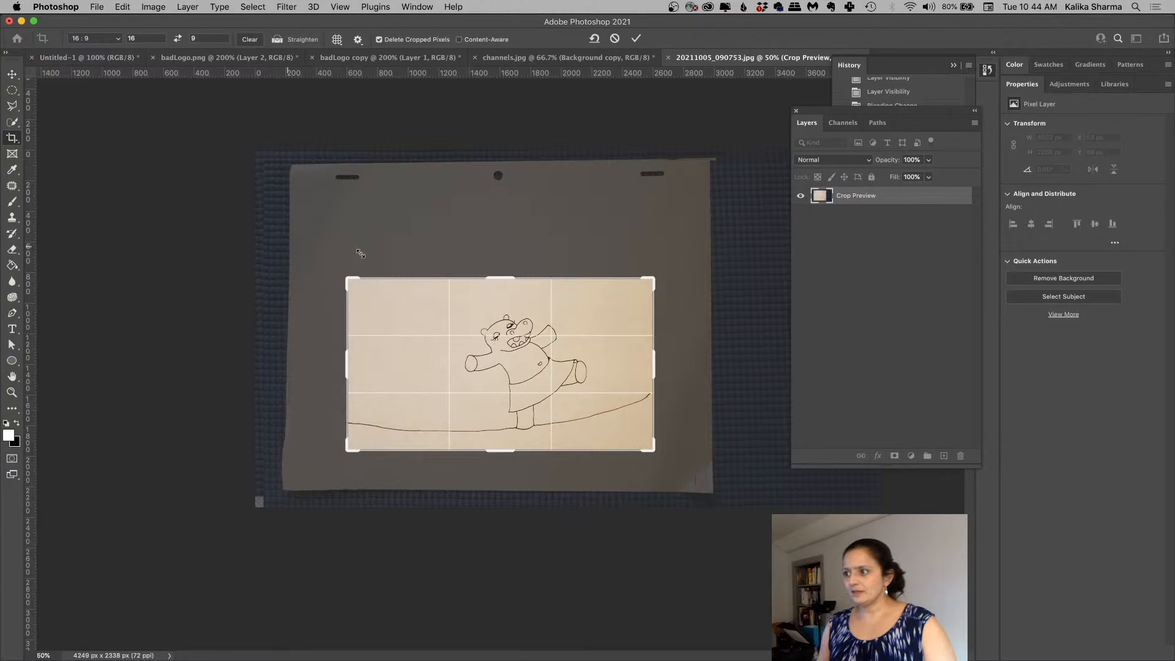
pyautogui.press('Return')
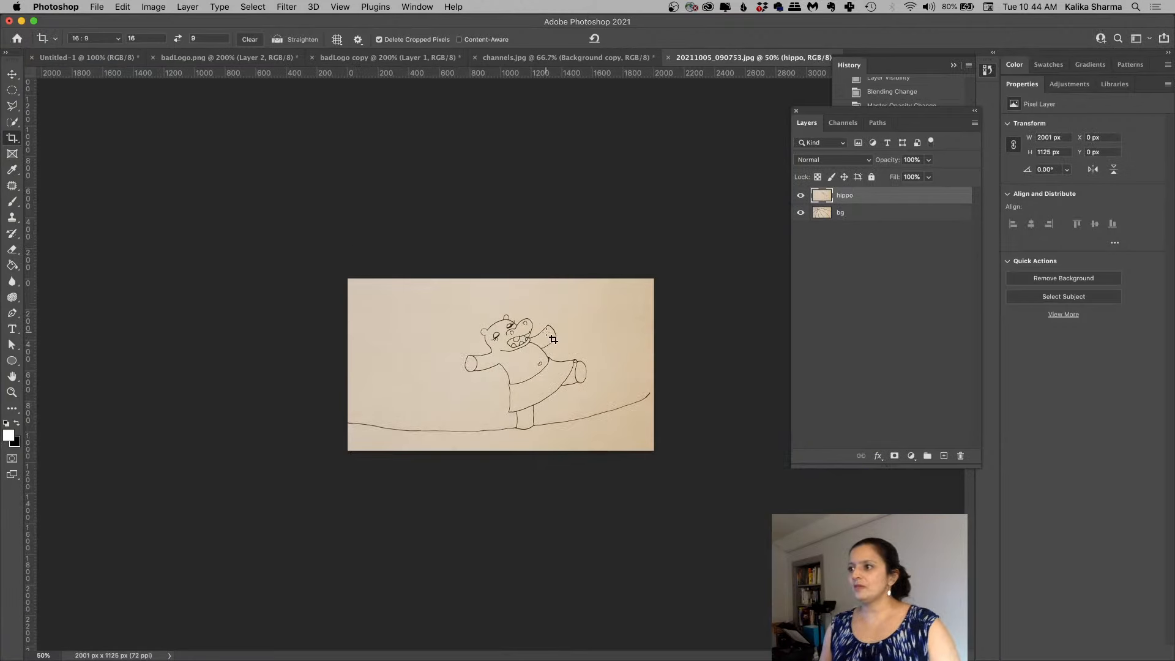
# Step: Convert the hippo layer and the bg layer each to a Smart Object
pyautogui.press('z')
pyautogui.moveTo(436, 400); pyautogui.dragTo(480, 379)
pyautogui.click(479, 379)
pyautogui.rightClick(845, 196)
pyautogui.click(898, 292)
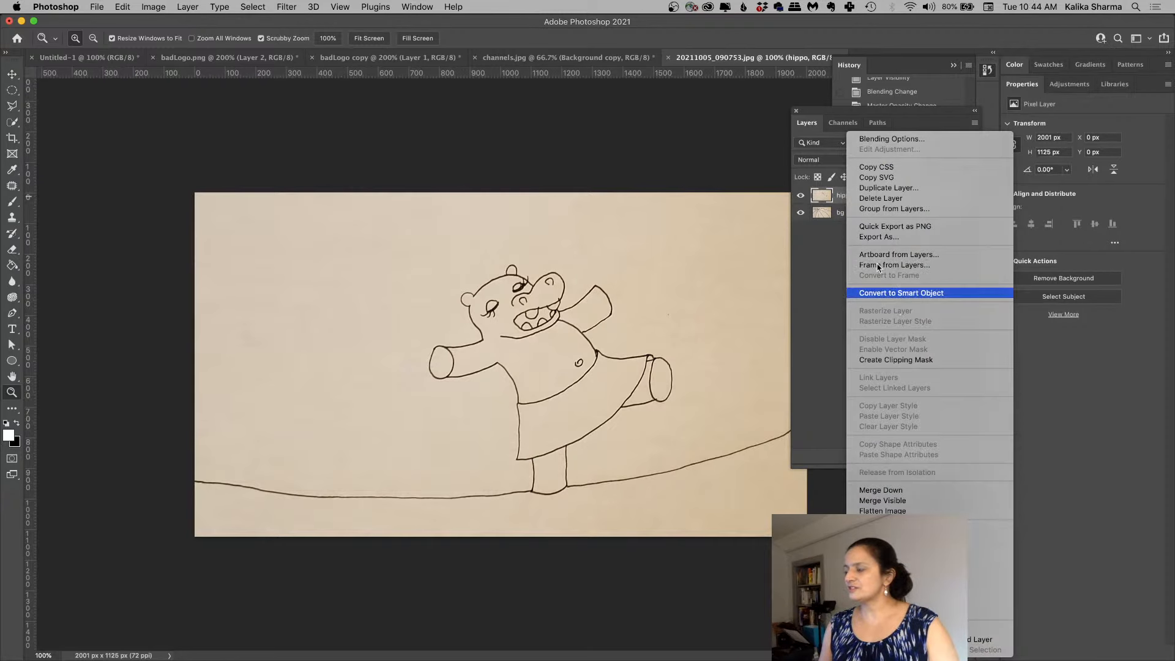
pyautogui.rightClick(851, 217)
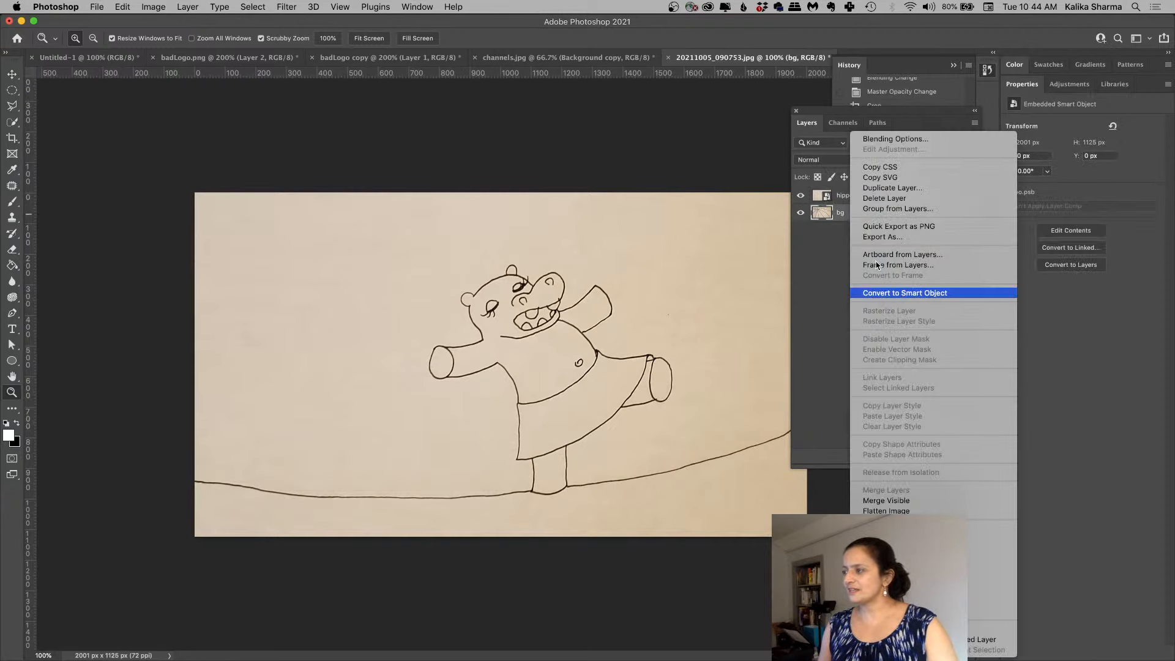
pyautogui.click(895, 293)
# Step: Apply Hue/Saturation to the hippo Smart Object with Saturation set to -100
pyautogui.click(845, 196)
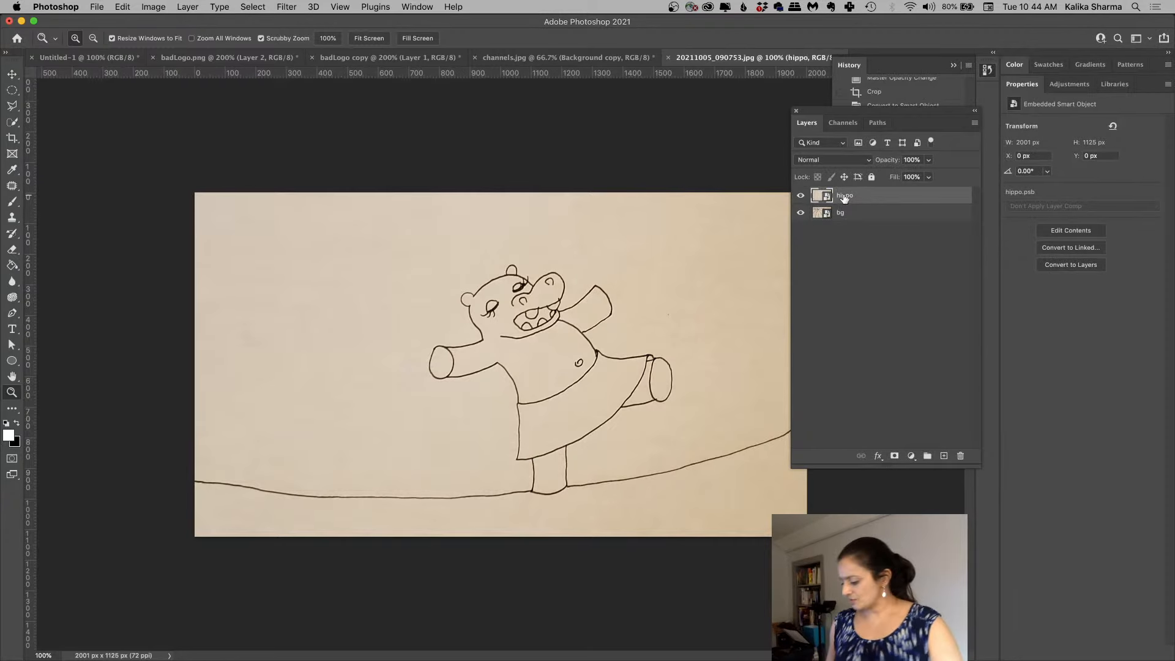
pyautogui.press('super+u')
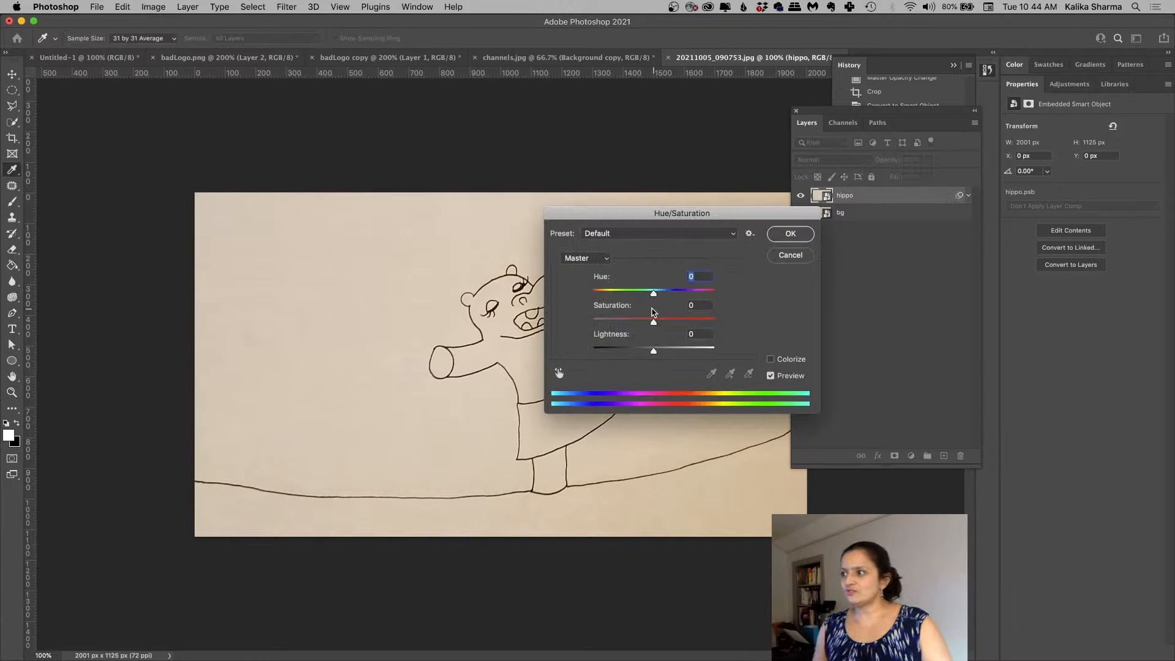
pyautogui.moveTo(654, 323); pyautogui.dragTo(584, 323)
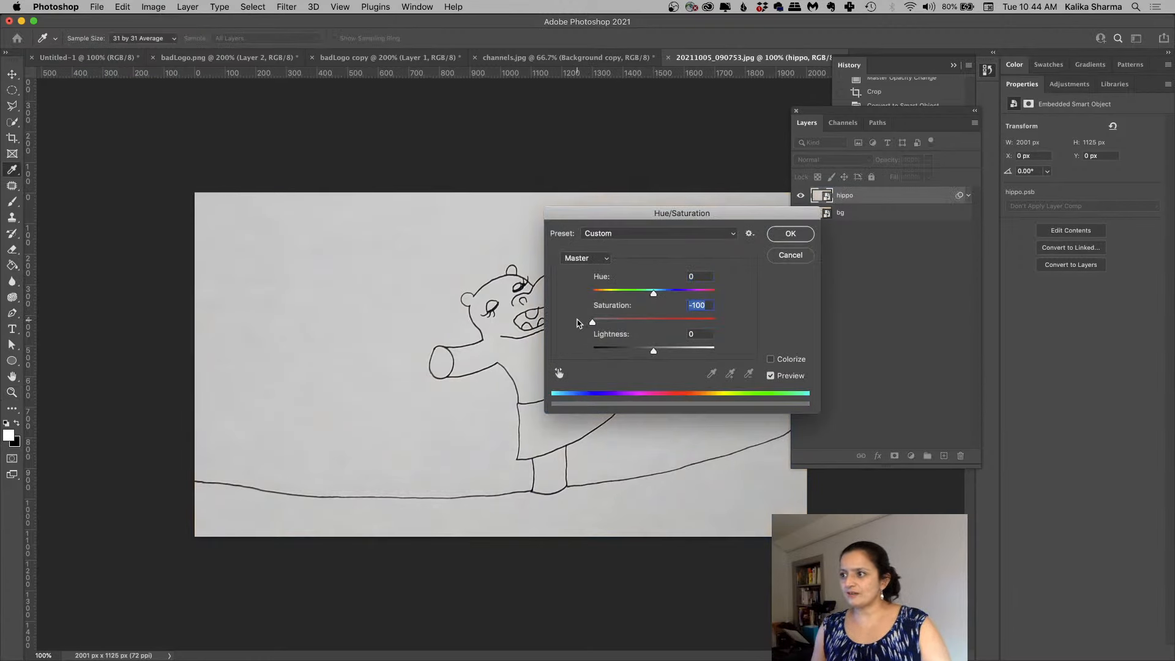
pyautogui.click(789, 234)
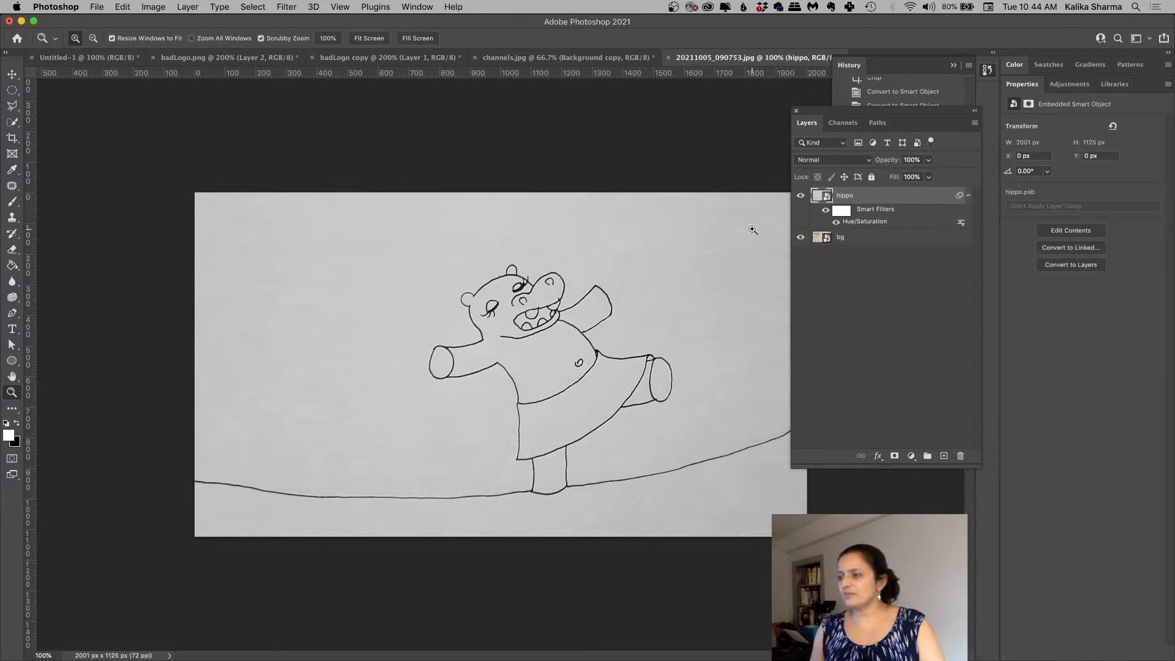
# Step: Duplicate the hippo Smart Object and convert the copy to a regular pixel layer, retaining its Smart Filters
pyautogui.click(557, 283)
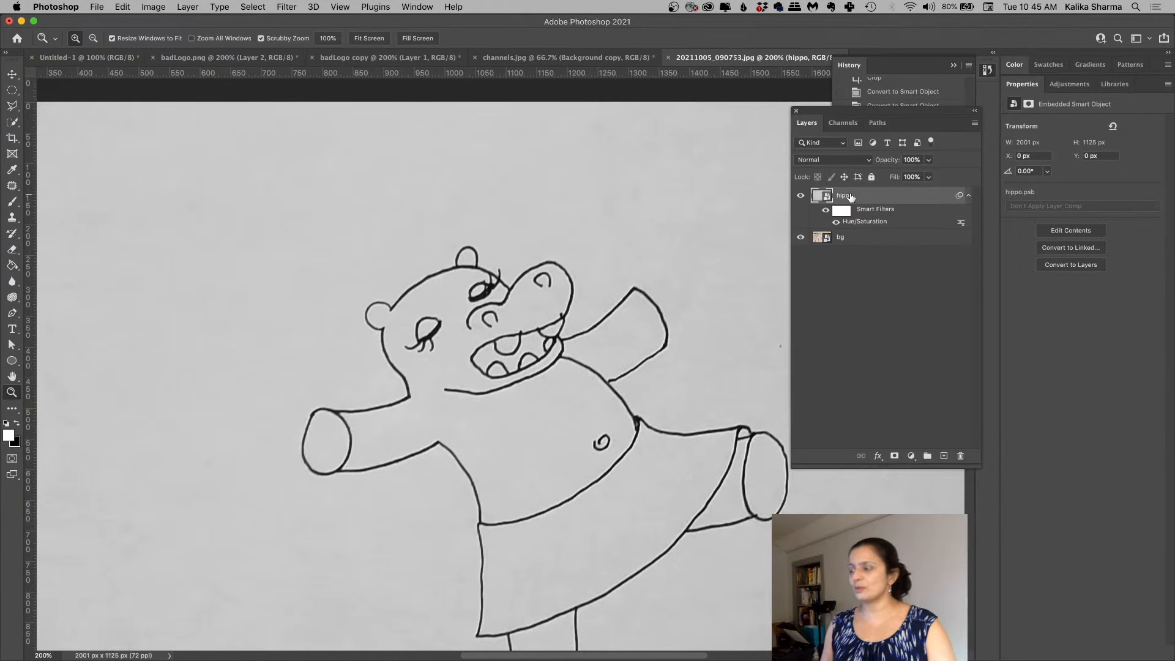
pyautogui.moveTo(850, 196); pyautogui.dragTo(944, 456)
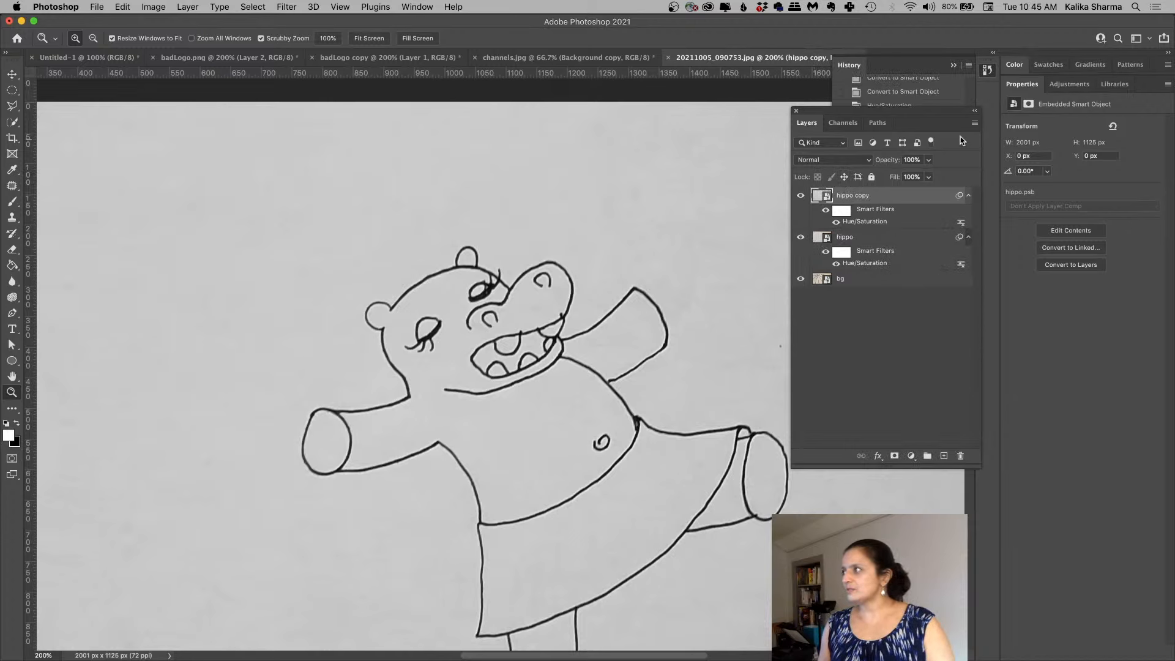
pyautogui.click(975, 124)
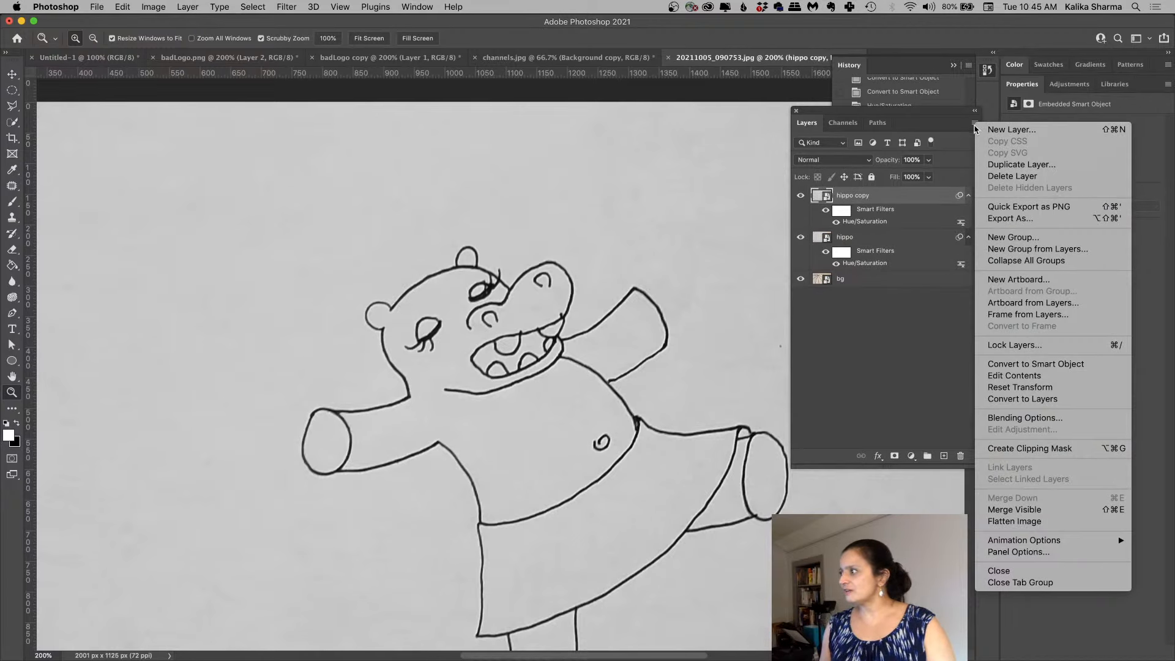
pyautogui.click(1018, 399)
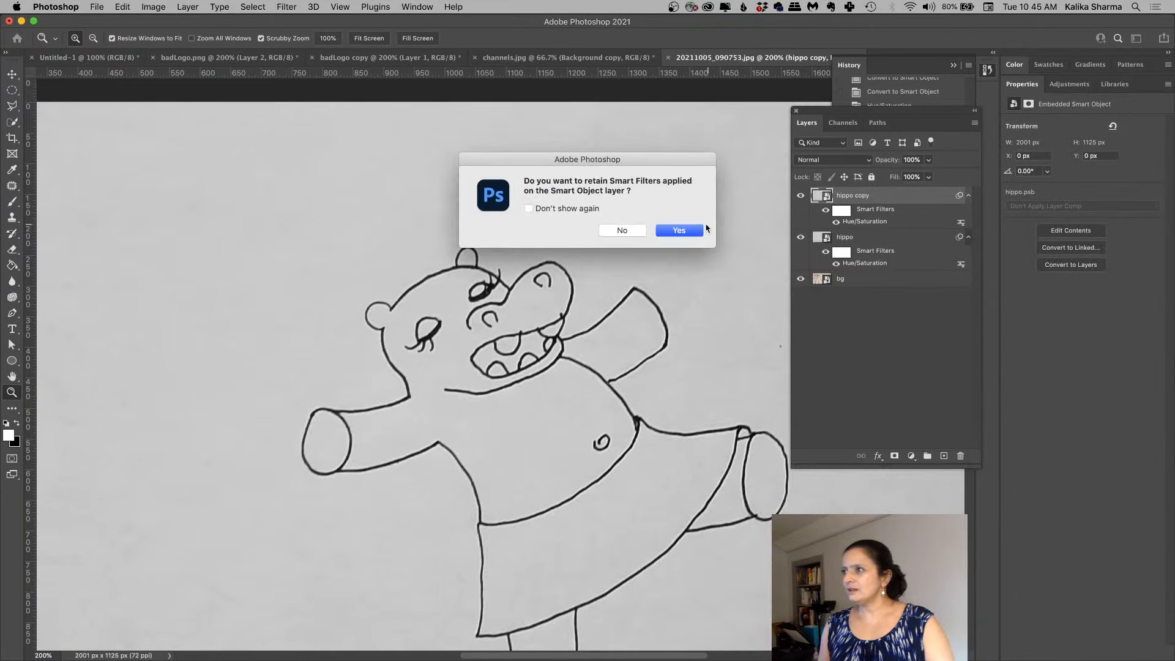
pyautogui.click(687, 235)
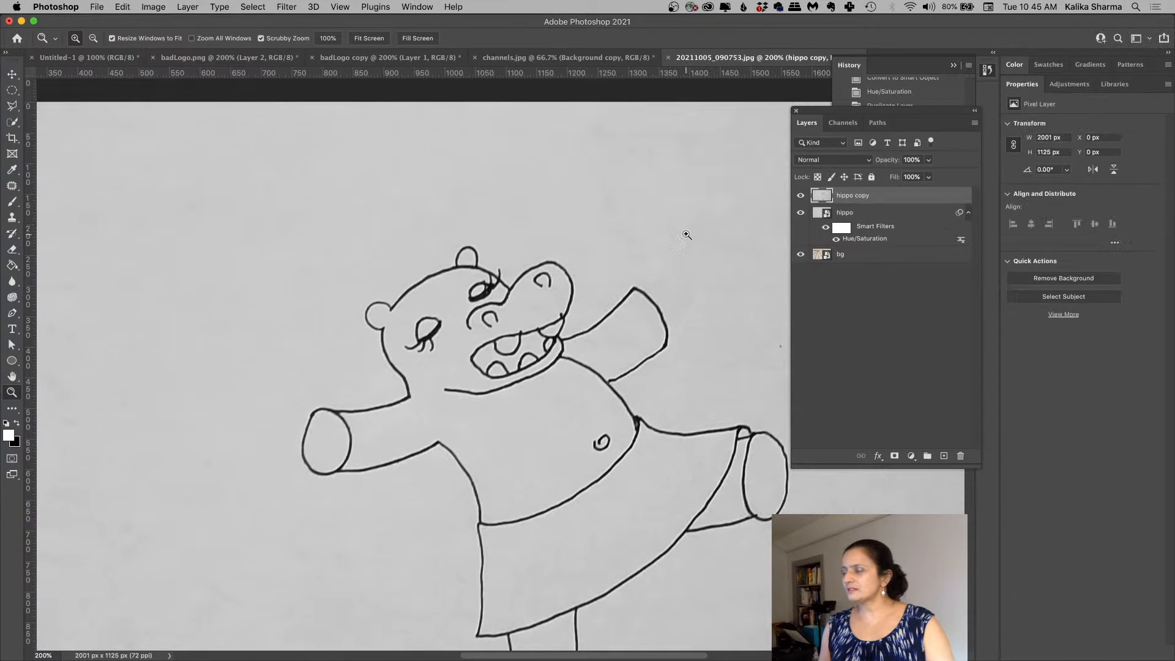
# Step: Hide the hippo Smart Object and apply Levels to the hippo copy layer with the white input level at 192
pyautogui.click(803, 213)
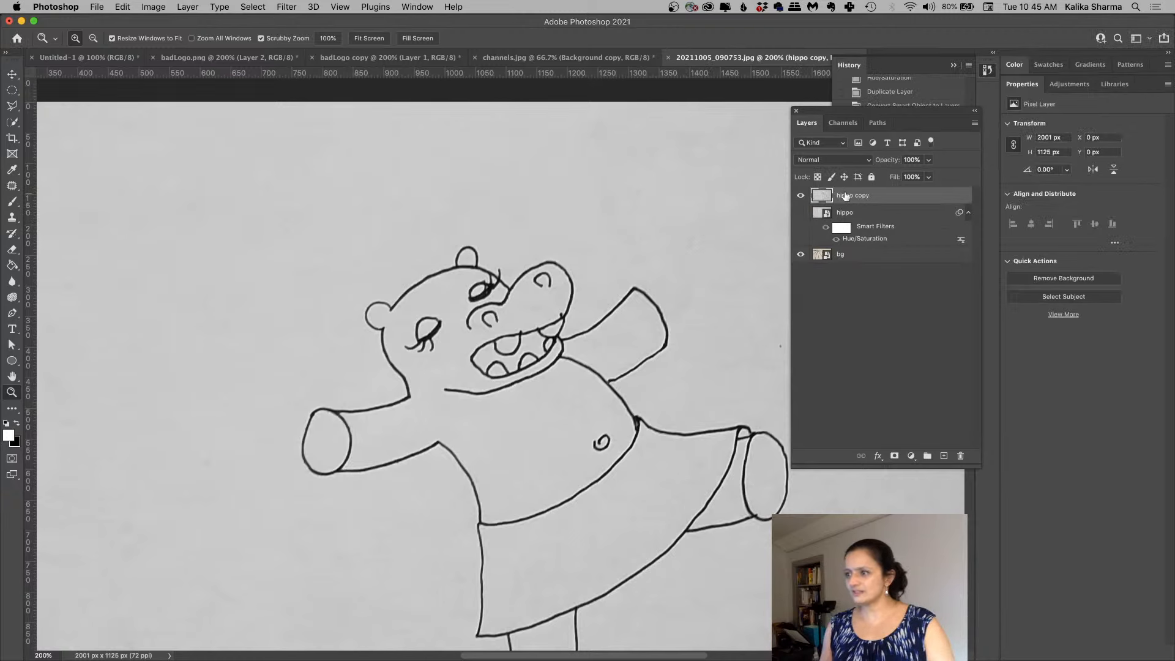
pyautogui.press('super+l')
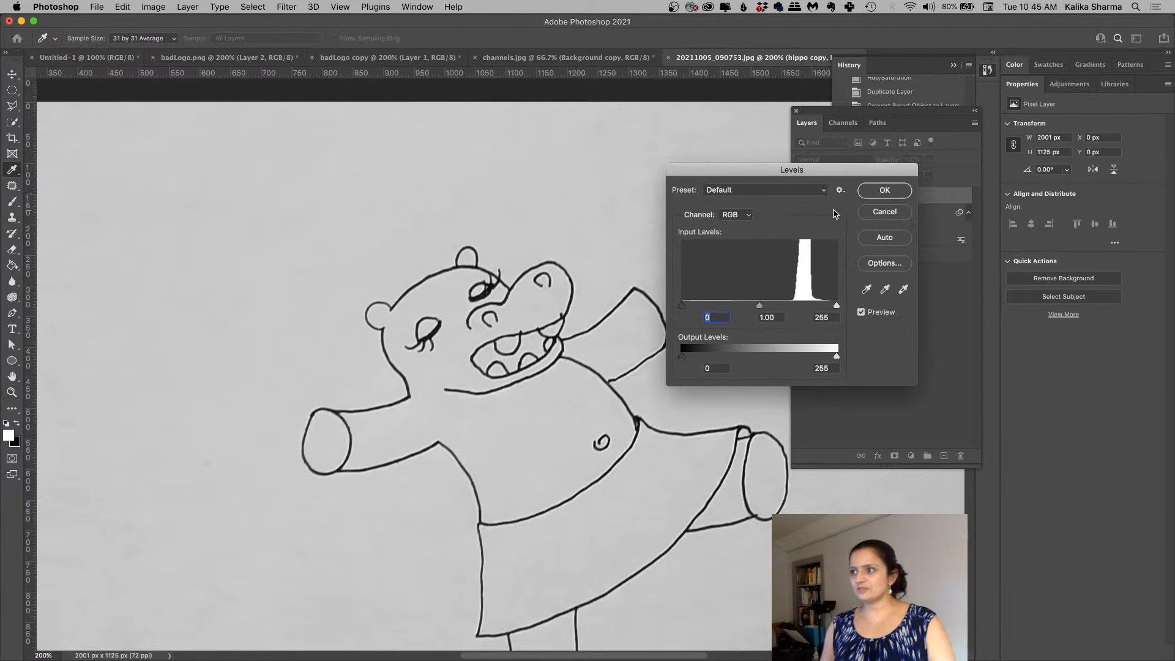
pyautogui.moveTo(837, 305); pyautogui.dragTo(801, 311)
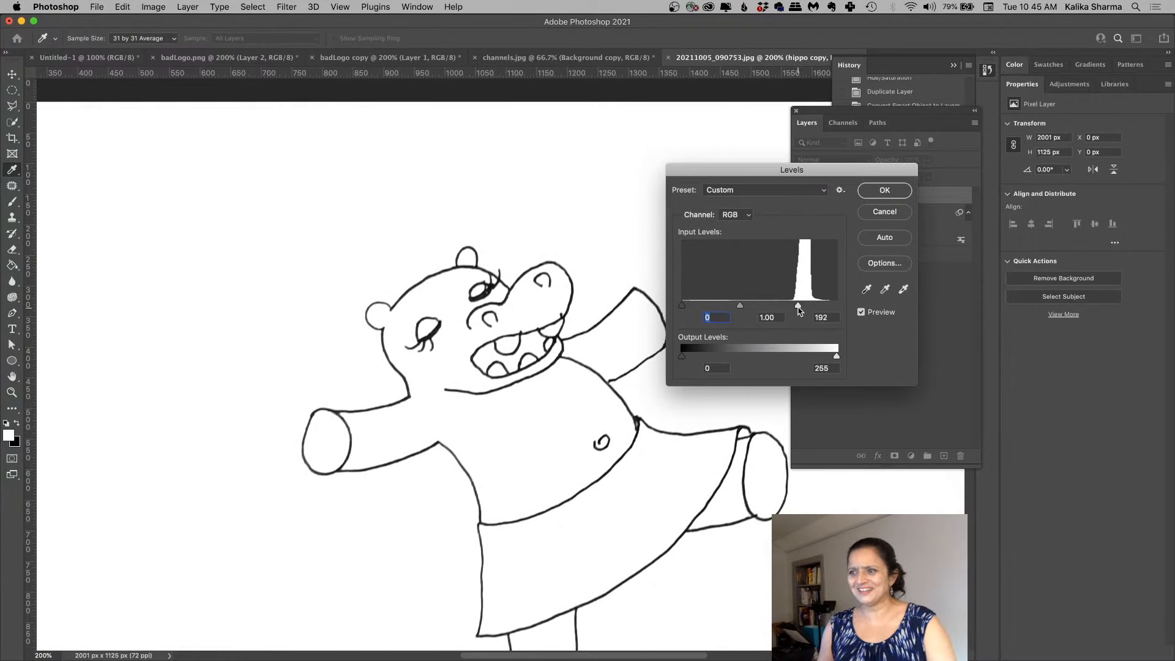
pyautogui.click(870, 191)
pyautogui.press('z')
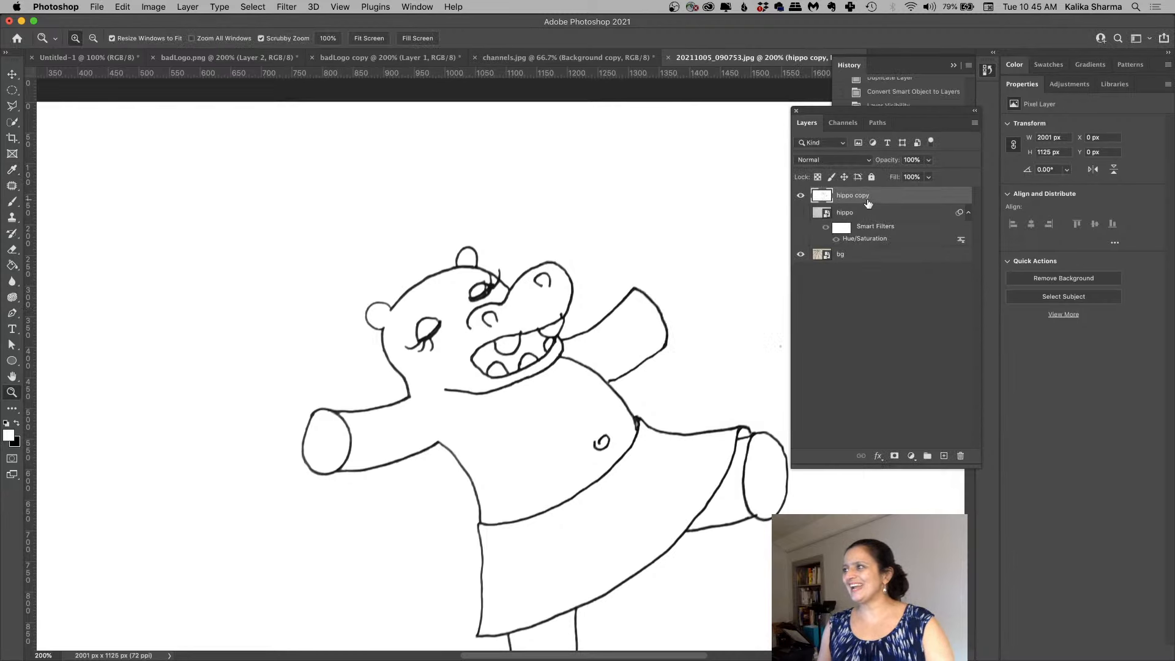
# Step: Set the foreground color to the pale purple cfb3cf
pyautogui.click(11, 437)
pyautogui.moveTo(362, 200)
pyautogui.mouseDown()
pyautogui.moveTo(350, 182)
pyautogui.moveTo(333, 183)
pyautogui.mouseUp()
pyautogui.moveTo(443, 279); pyautogui.dragTo(447, 204)
pyautogui.click(302, 207)
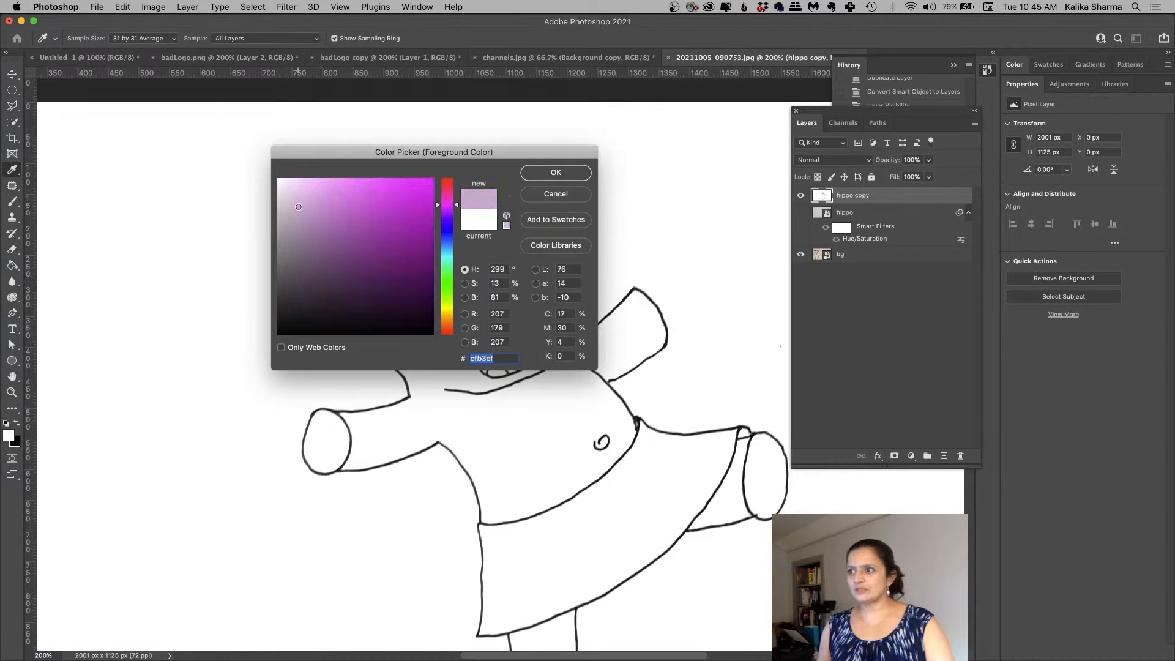
pyautogui.click(556, 173)
pyautogui.press('z')
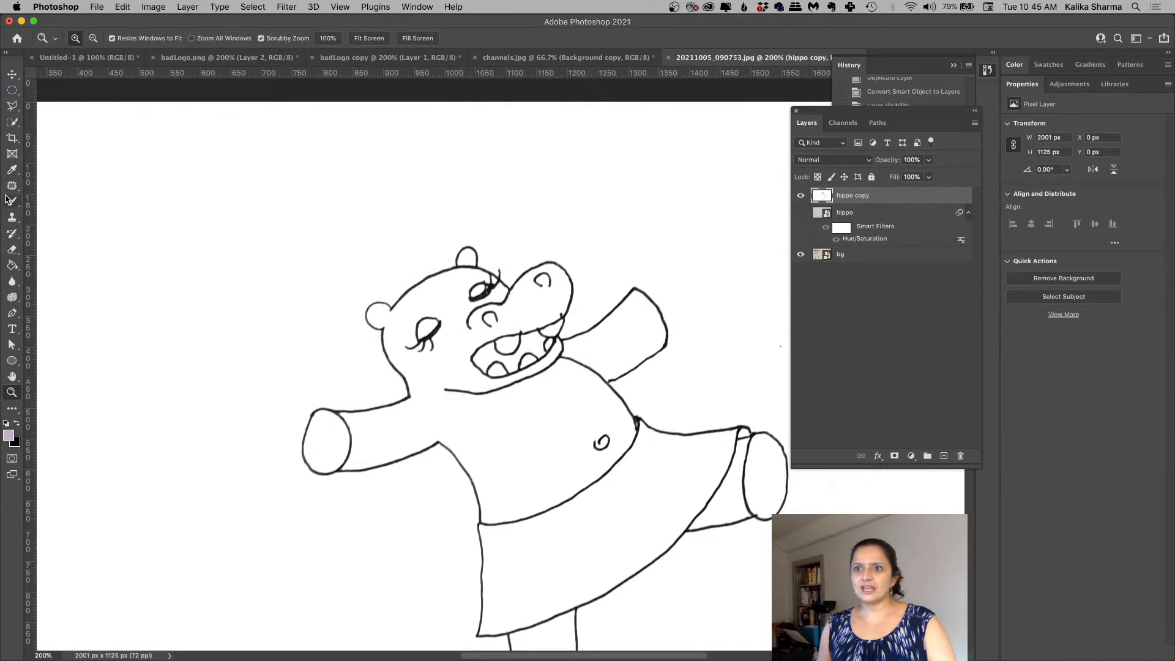
# Step: Fill the hippo's head and torso, the rounded hand and the far raised arm with the foreground color using the Paint Bucket
pyautogui.click(12, 266)
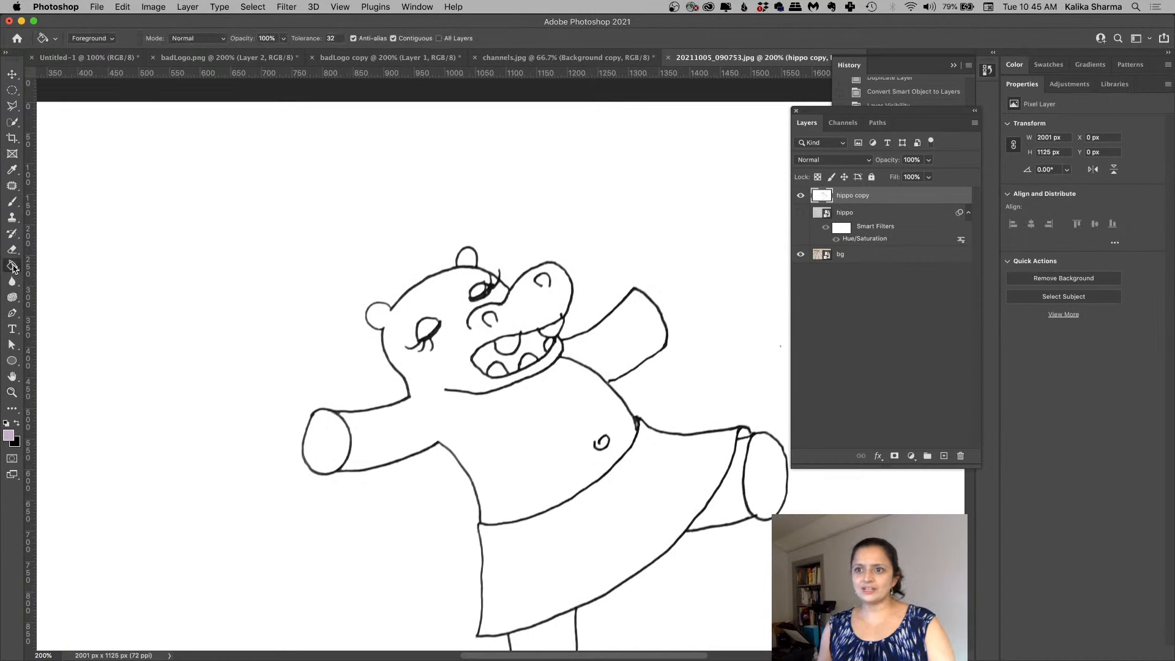
pyautogui.rightClick(12, 267)
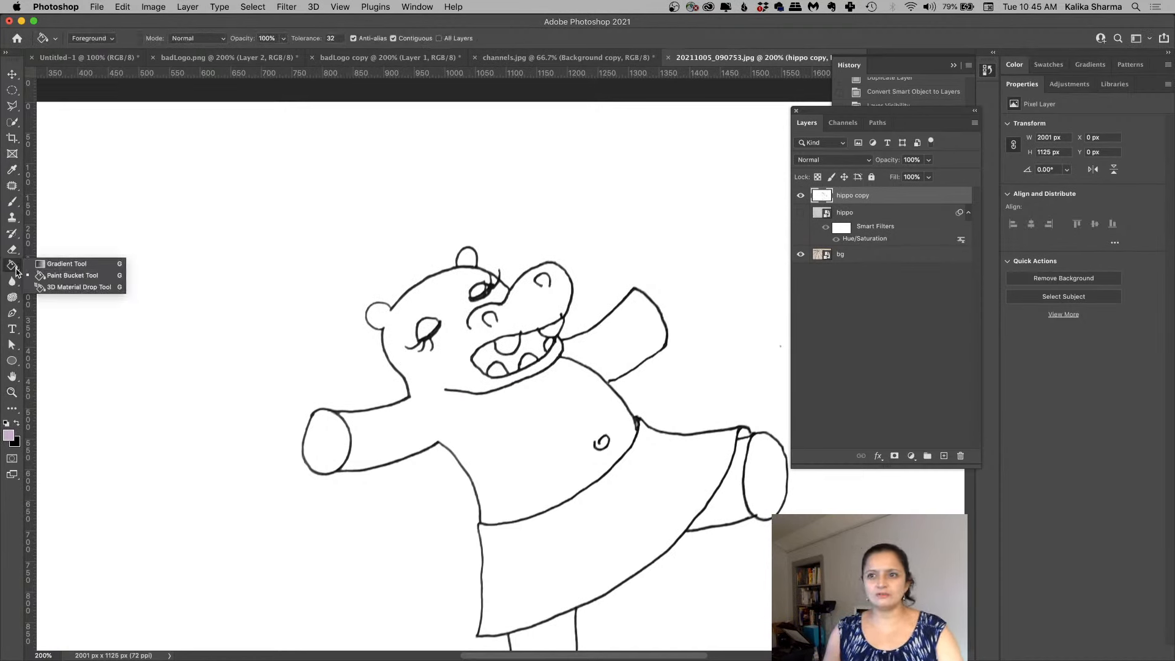
pyautogui.click(12, 269)
pyautogui.click(382, 430)
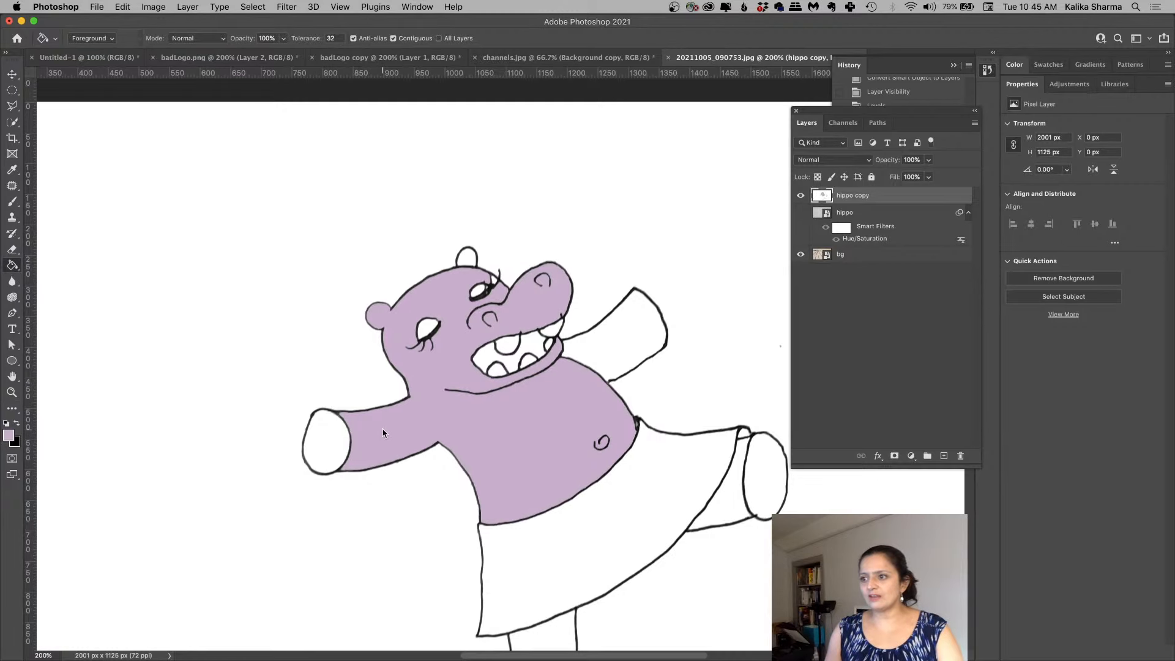
pyautogui.click(332, 437)
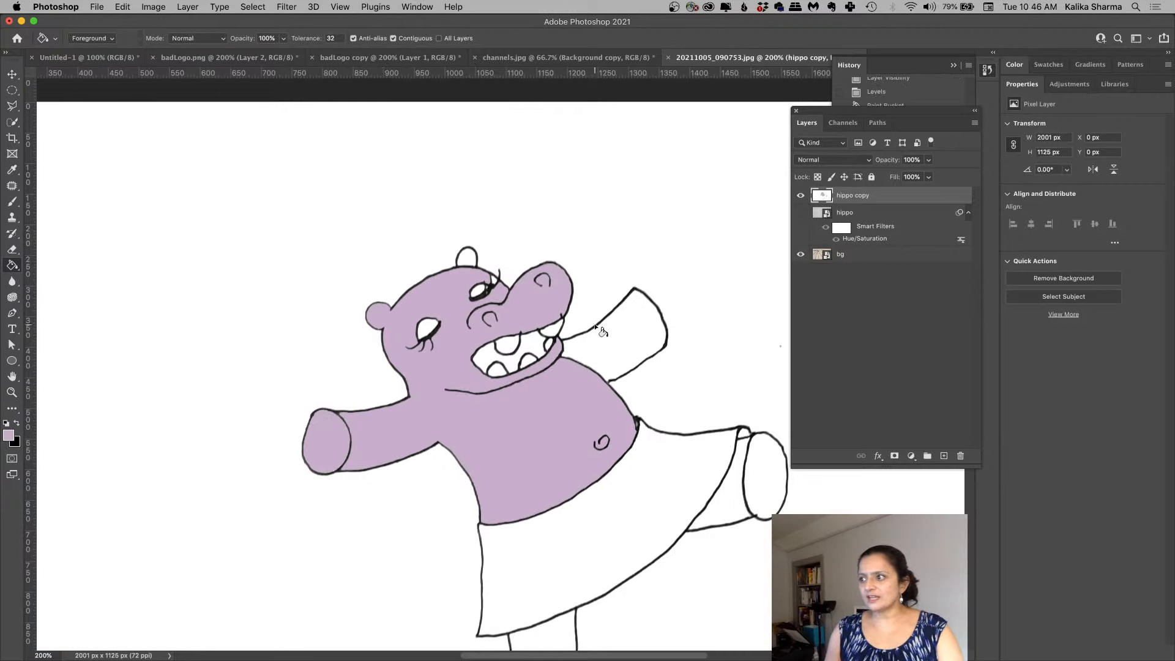
pyautogui.click(622, 335)
# Step: Fill the unfilled ear on top of the hippo's head with the same purple
pyautogui.press('z')
pyautogui.click(473, 301)
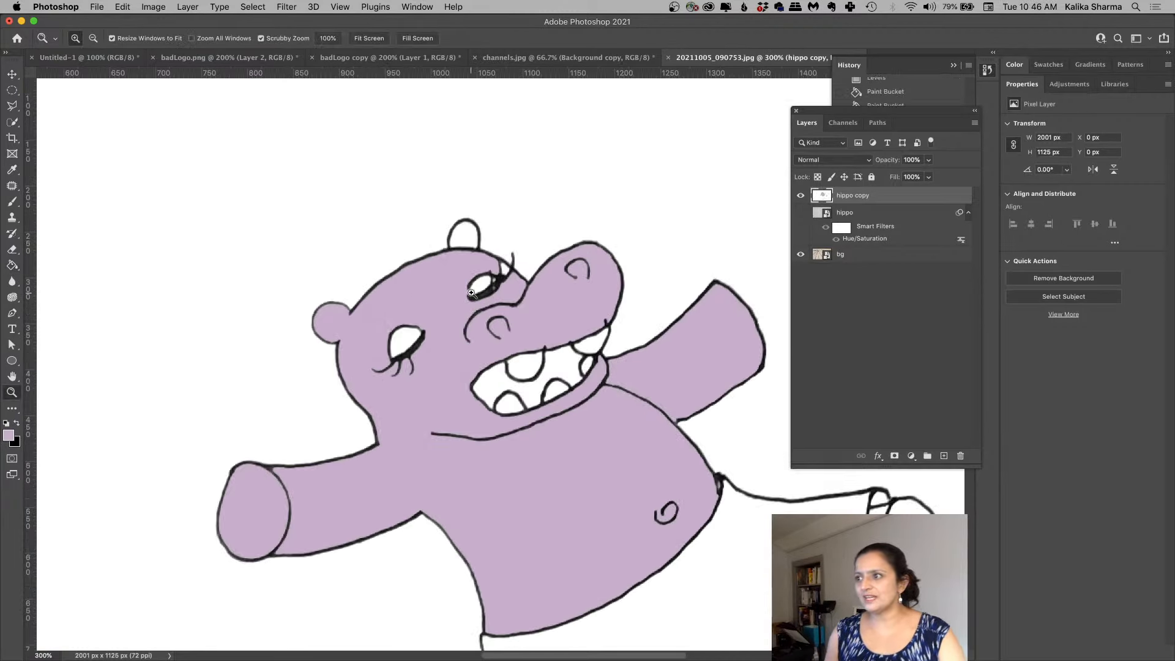
pyautogui.click(475, 285)
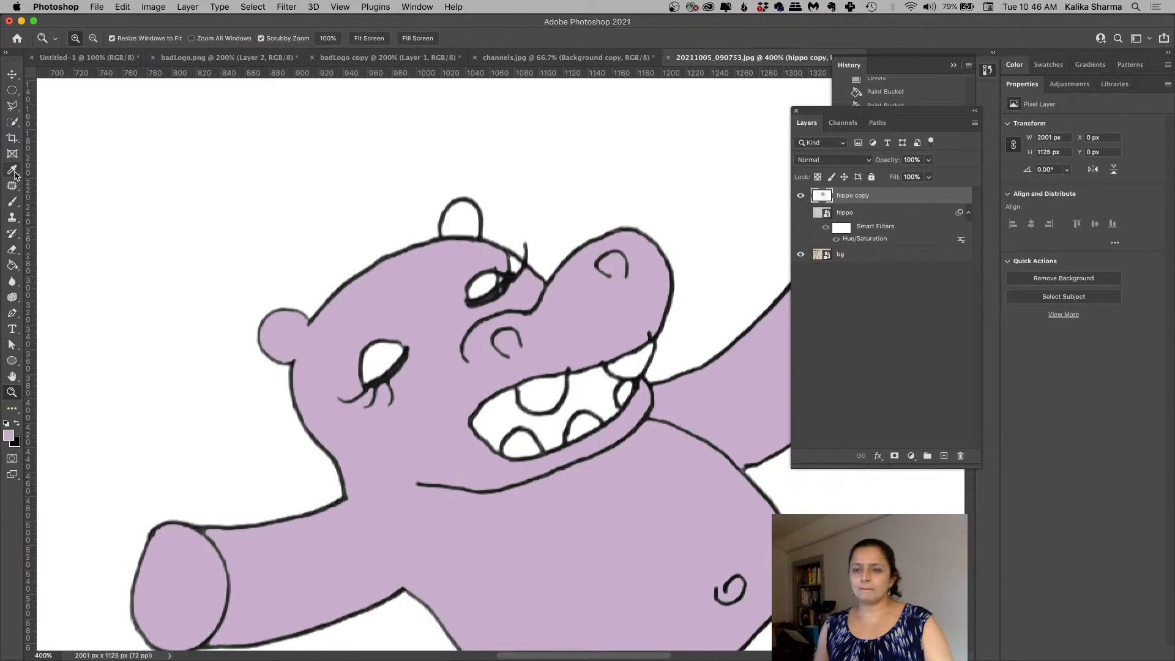
pyautogui.click(11, 265)
pyautogui.click(455, 224)
# Step: Fill the hippo's standing leg, the sole of the raised foot and the raised leg below the skirt with purple
pyautogui.press('z')
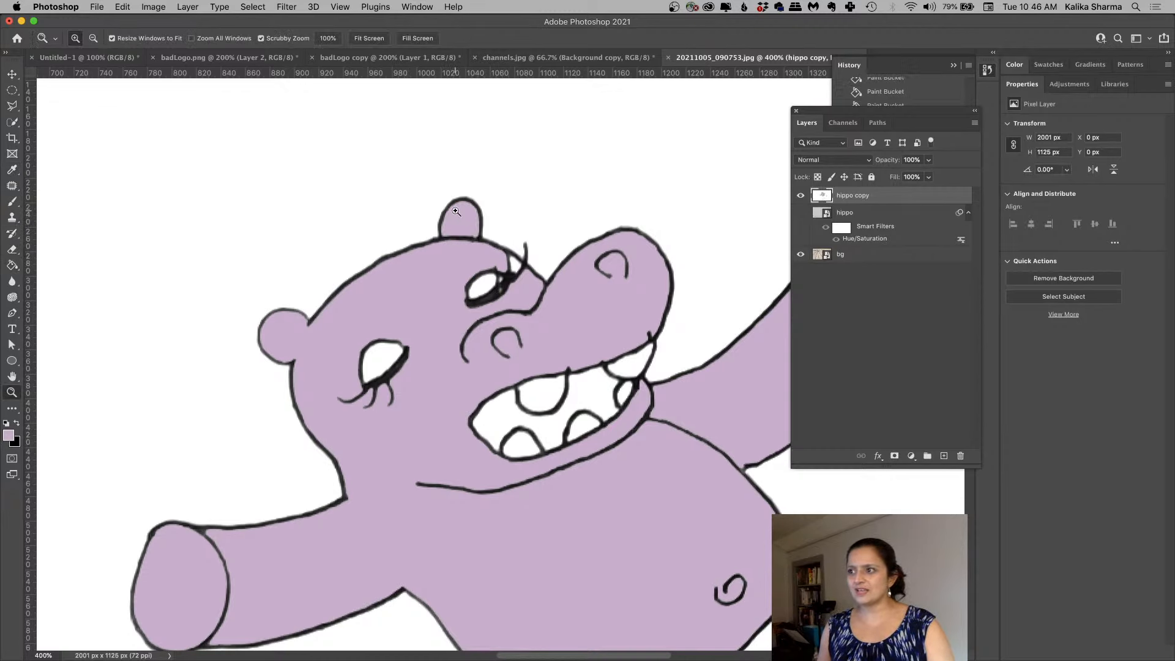
pyautogui.click(456, 210)
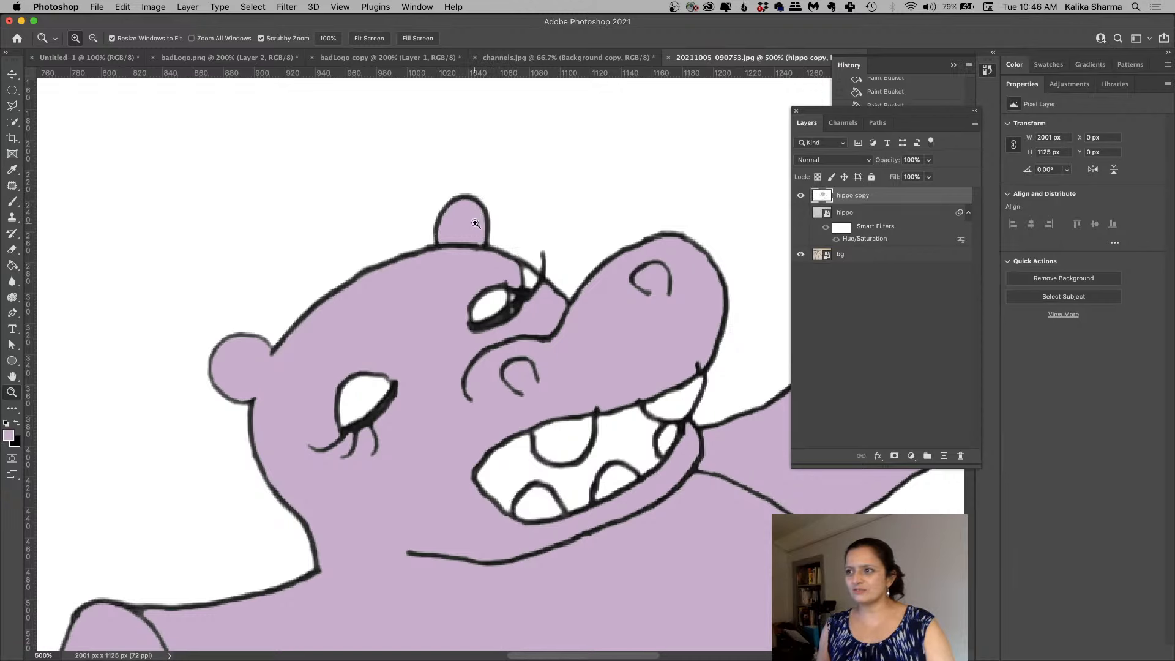
pyautogui.moveTo(425, 310); pyautogui.dragTo(388, 131)
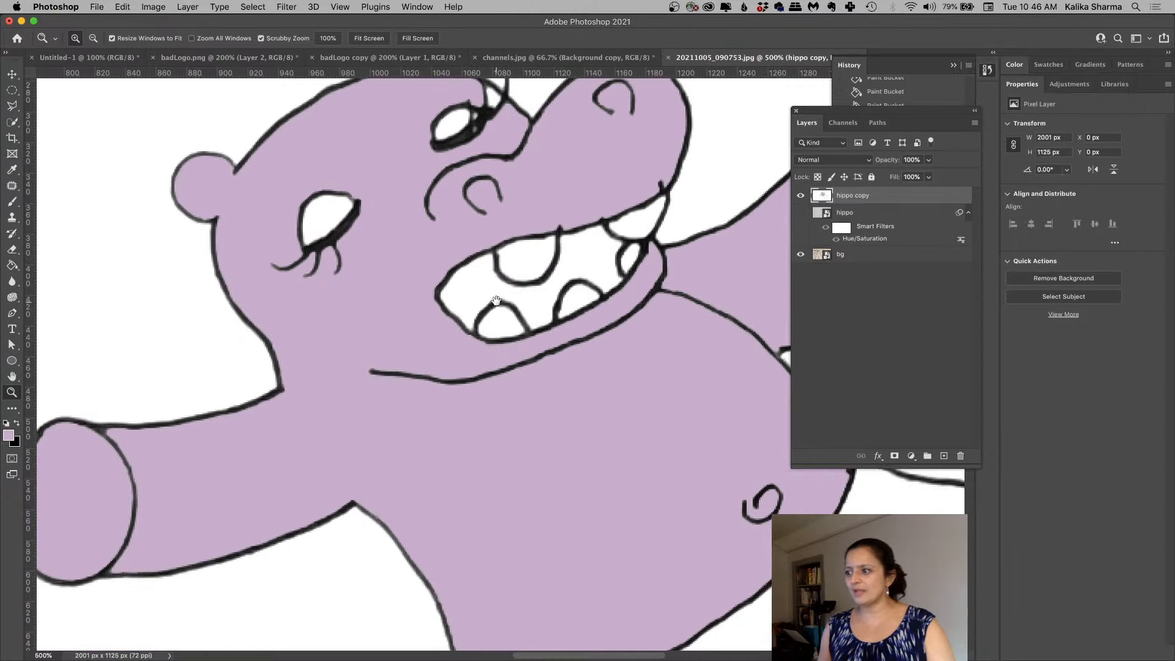
pyautogui.moveTo(514, 322); pyautogui.dragTo(383, 47)
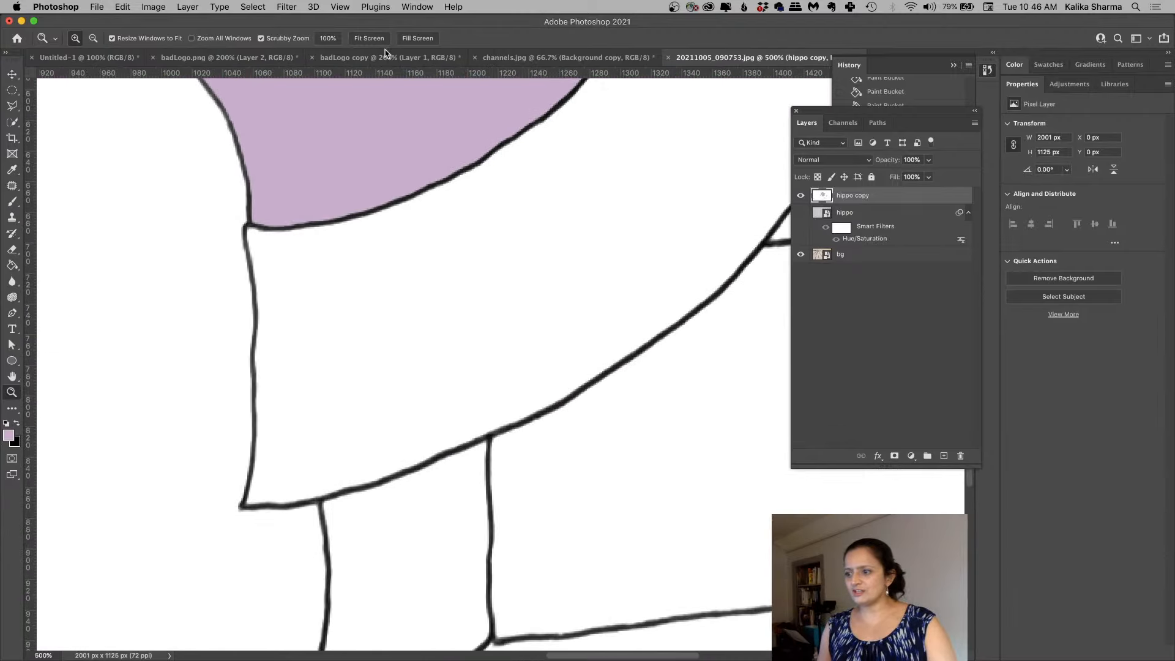
pyautogui.press('super+minus')
pyautogui.press('super+minus')
pyautogui.press('super+minus')
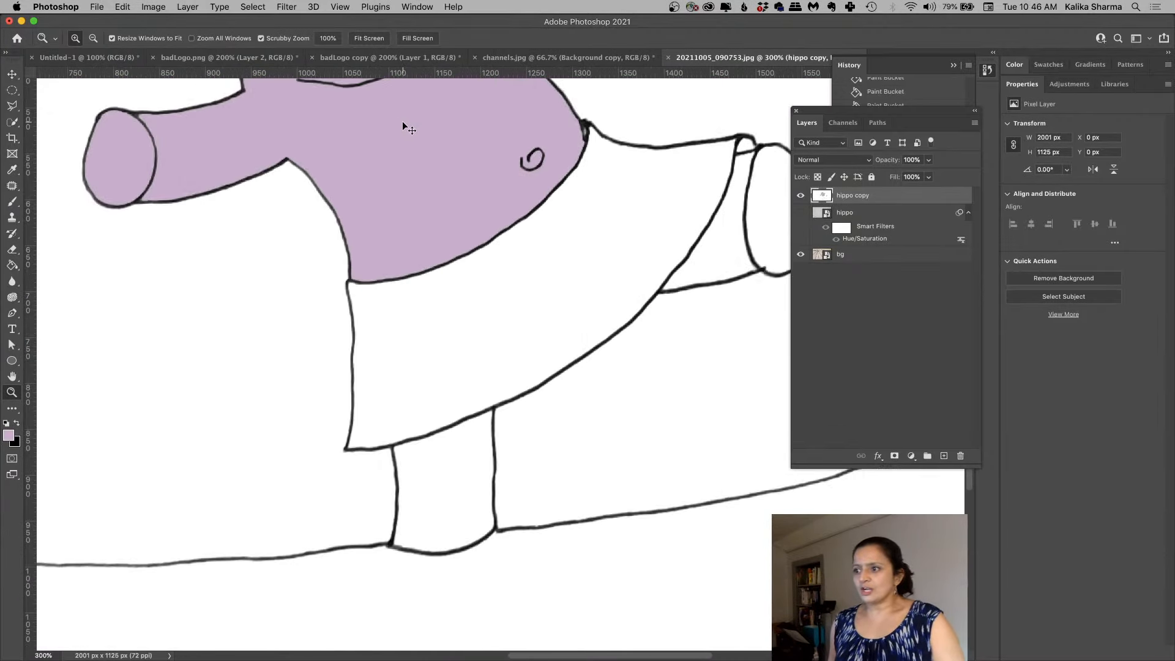
pyautogui.moveTo(428, 173); pyautogui.dragTo(442, 226)
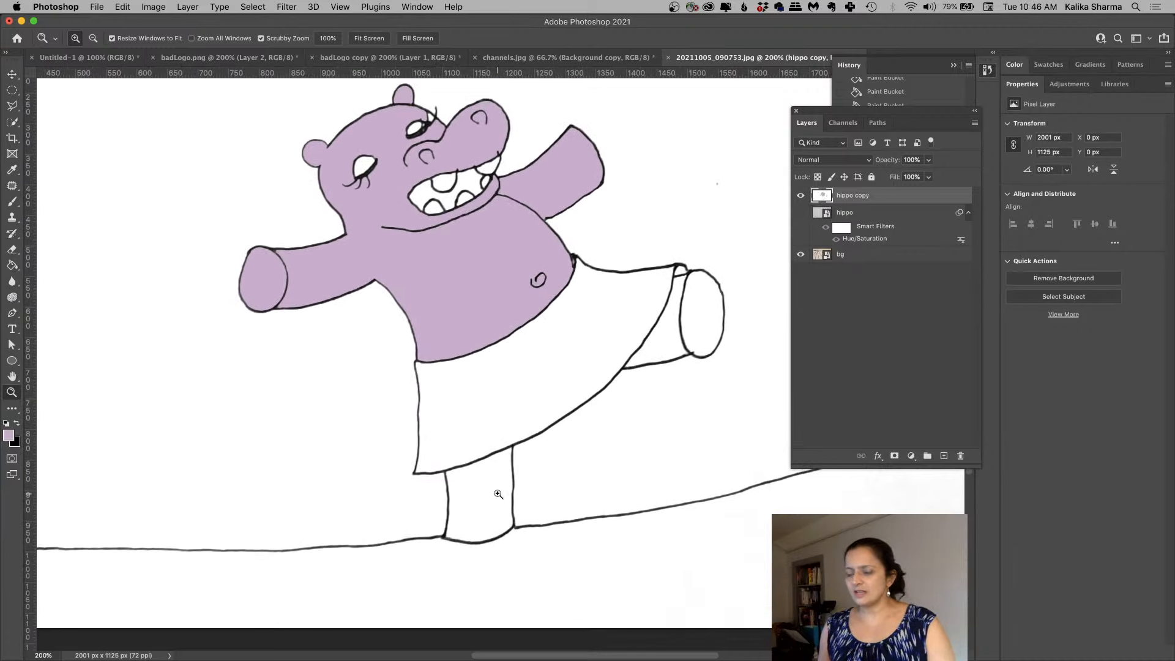
pyautogui.click(11, 265)
pyautogui.click(468, 490)
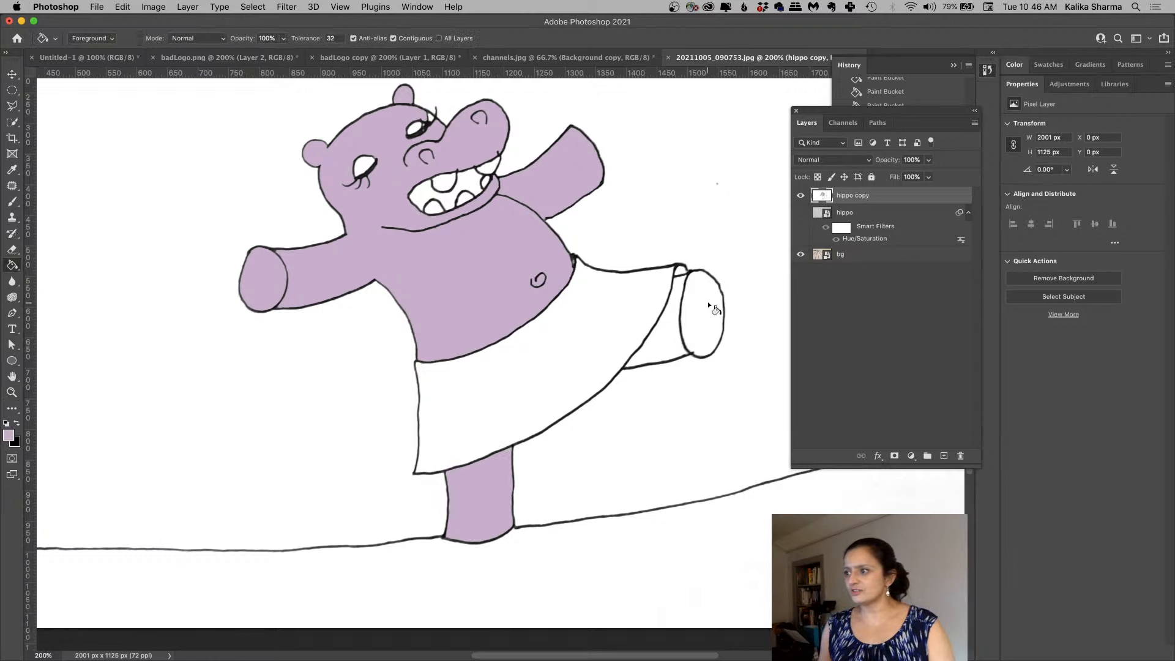
pyautogui.click(709, 304)
pyautogui.click(665, 343)
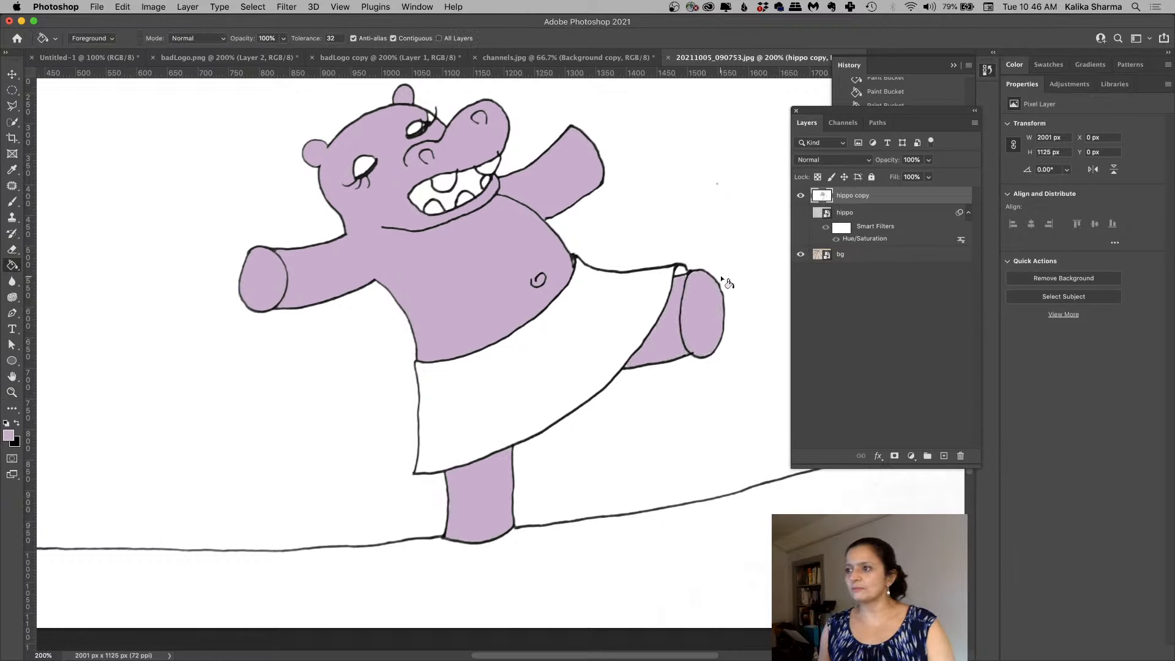
# Step: Show the hippo Smart Object and toggle the hippo copy layer to compare their line quality up close, leaving the copy hidden
pyautogui.click(801, 213)
pyautogui.click(801, 197)
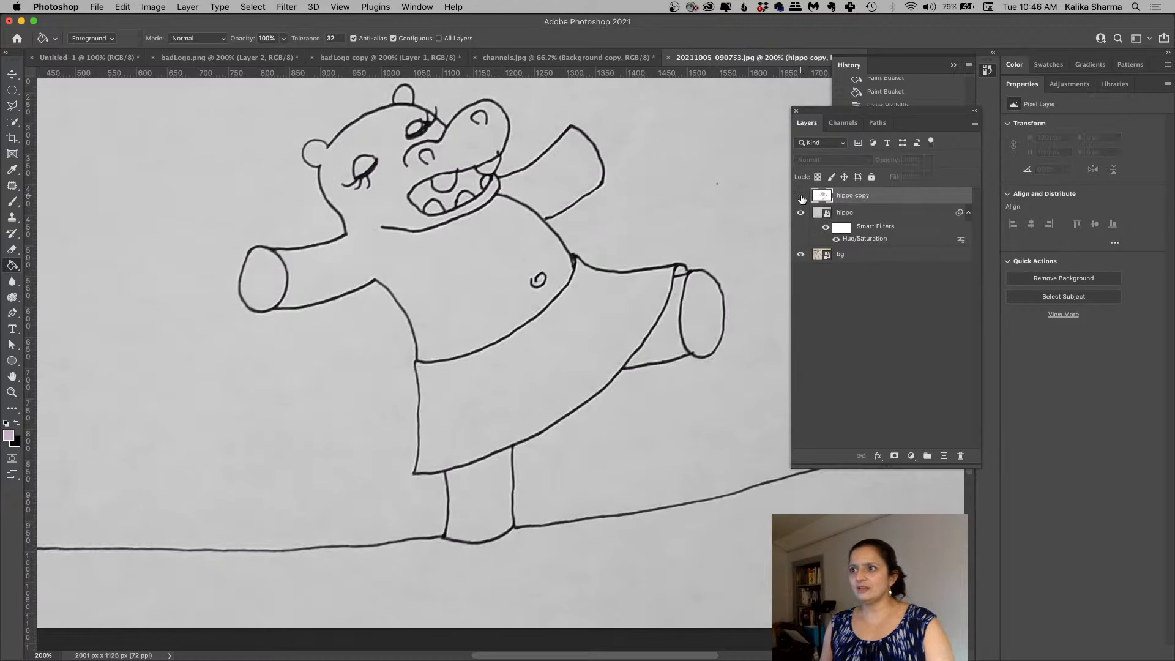
pyautogui.click(801, 196)
pyautogui.click(801, 196)
pyautogui.press('z')
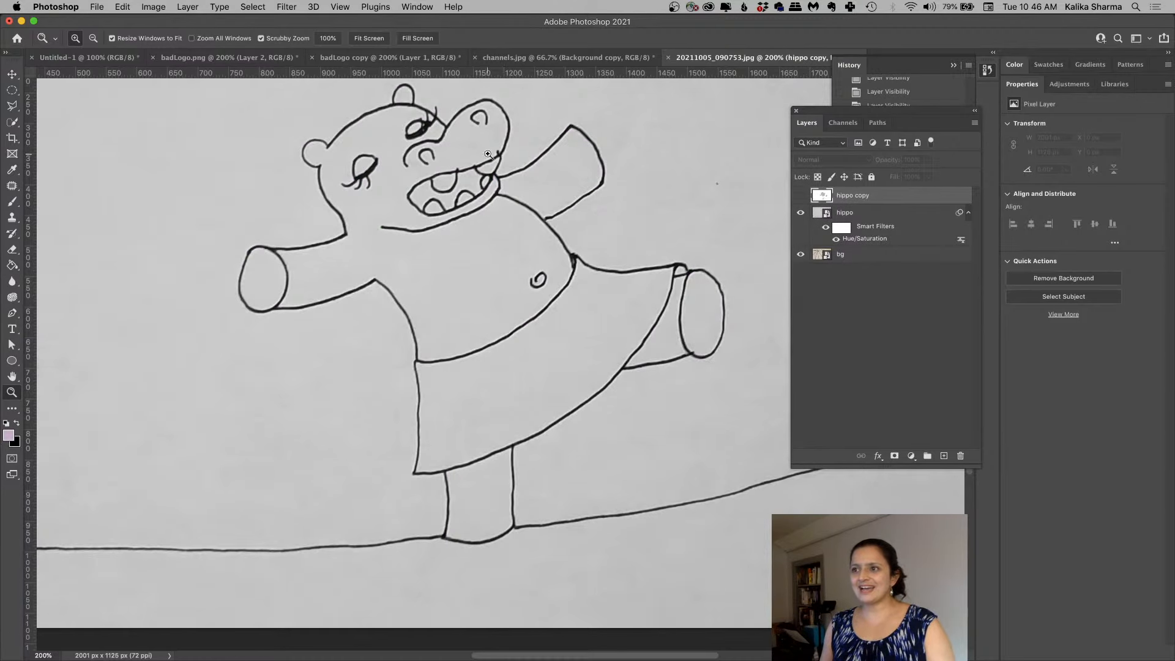
pyautogui.click(309, 149)
pyautogui.click(309, 150)
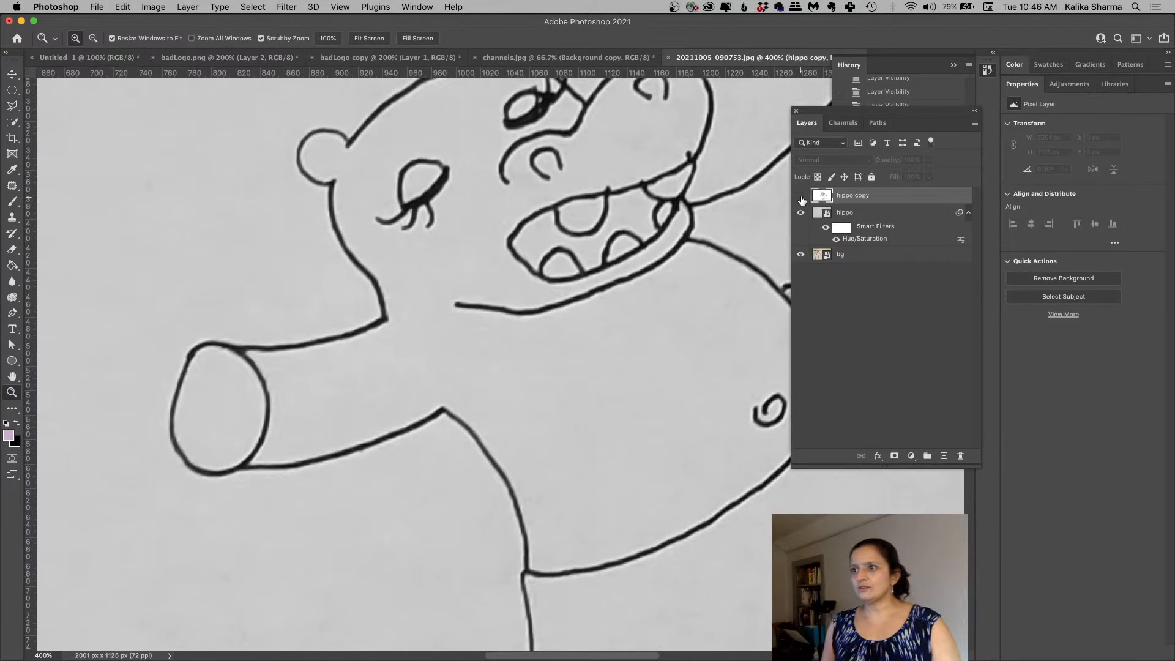
pyautogui.click(801, 196)
pyautogui.click(802, 197)
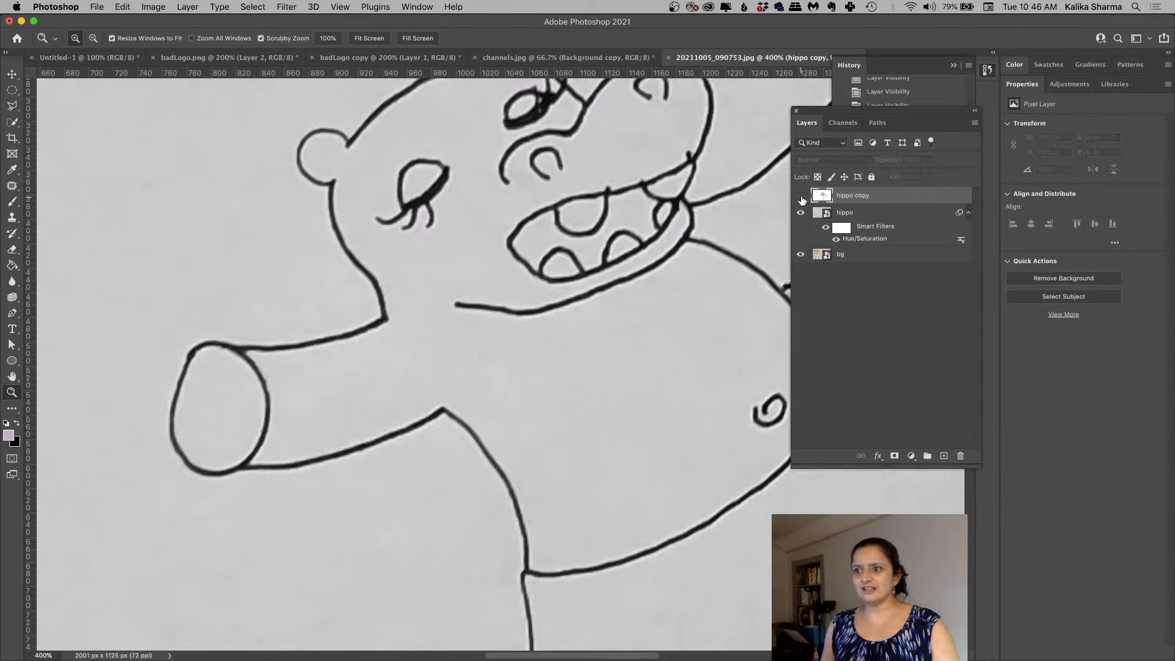
pyautogui.click(801, 196)
pyautogui.click(801, 196)
pyautogui.click(801, 196)
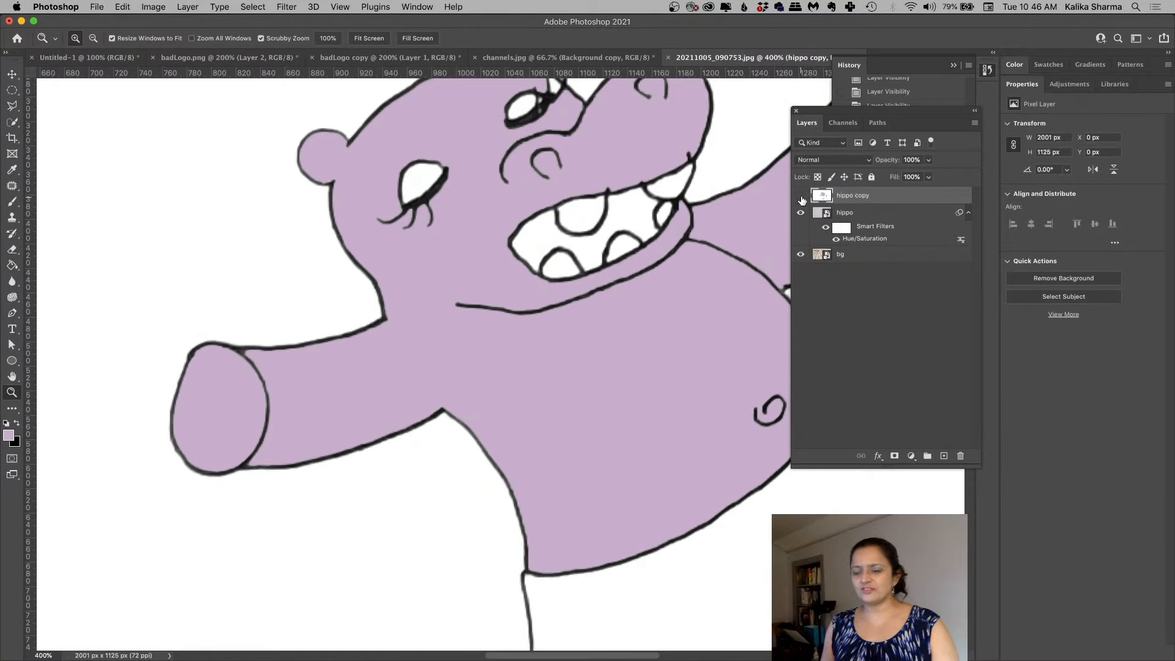
pyautogui.click(801, 196)
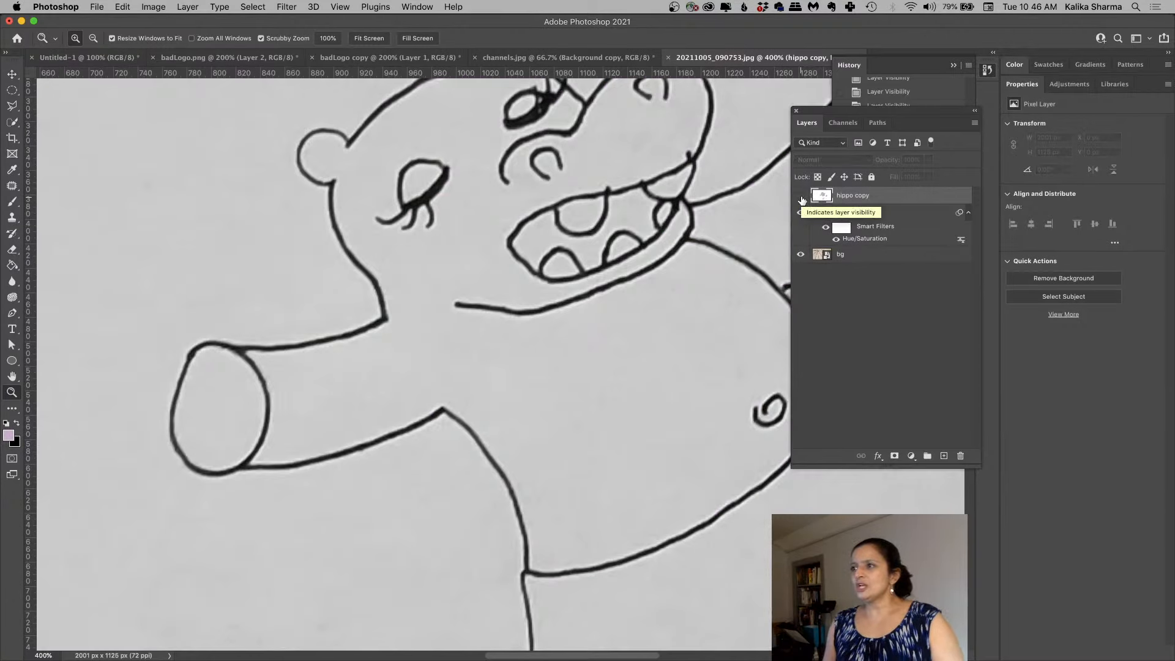
pyautogui.press('super+minus')
pyautogui.press('super+minus')
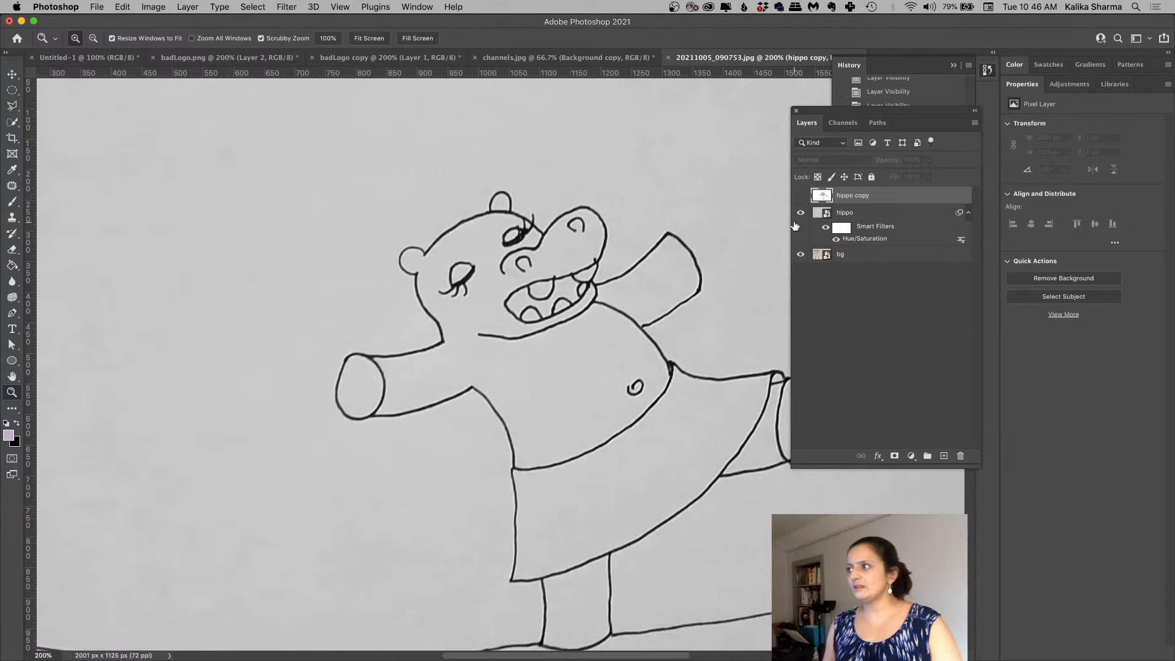
# Step: Apply Levels to the hippo Smart Object, raising the black input slightly and lowering the white input to whiten the paper and darken the lines
pyautogui.moveTo(455, 308); pyautogui.dragTo(373, 265)
pyautogui.click(855, 215)
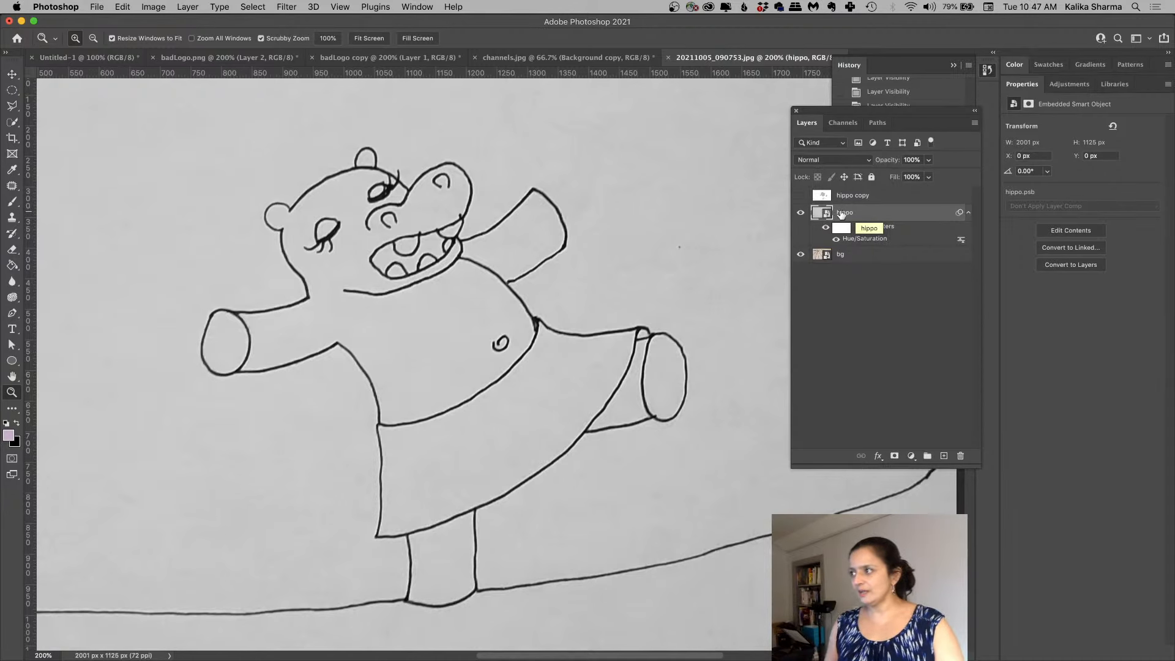
pyautogui.press('super+l')
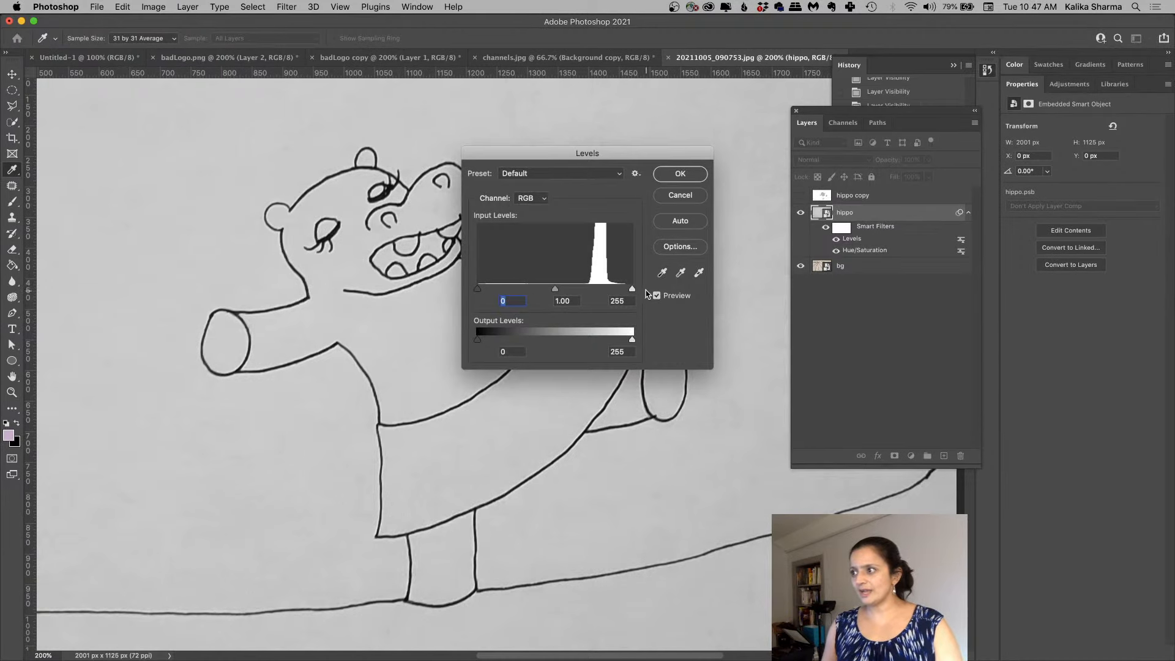
pyautogui.moveTo(633, 290); pyautogui.dragTo(599, 294)
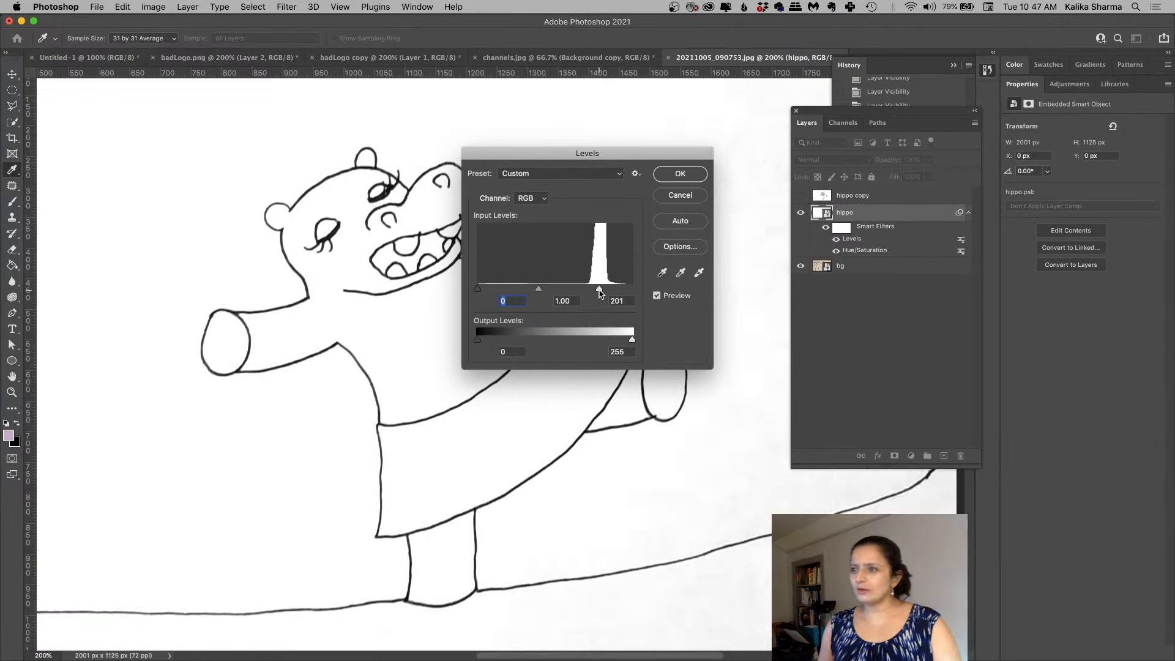
pyautogui.moveTo(603, 294); pyautogui.dragTo(606, 294)
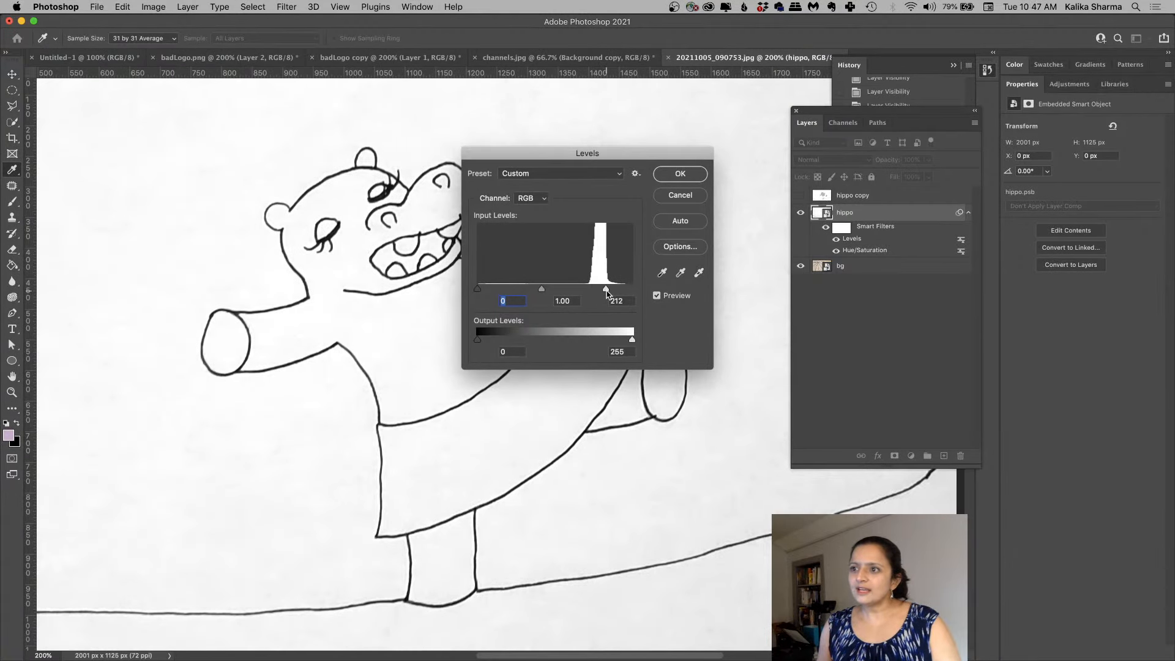
pyautogui.moveTo(609, 294); pyautogui.dragTo(610, 293)
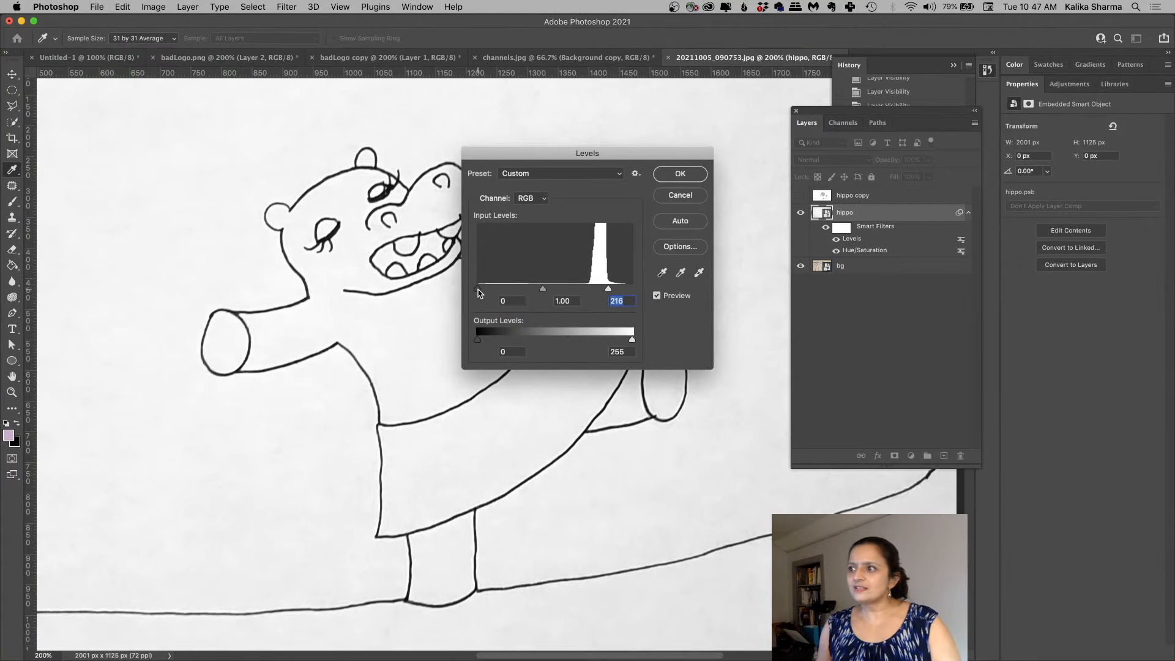
pyautogui.moveTo(478, 290); pyautogui.dragTo(488, 290)
pyautogui.moveTo(609, 294); pyautogui.dragTo(602, 293)
pyautogui.click(673, 175)
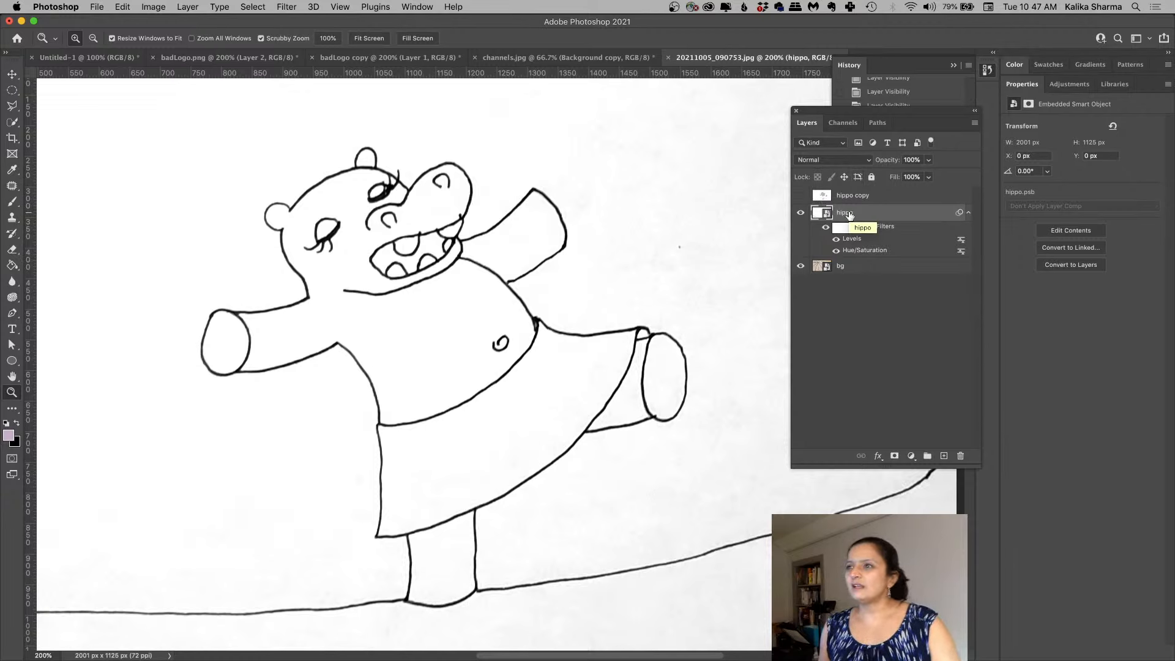
# Step: Switch to Google Drive in Chrome, search for "channels method", shorten the query to "channels", and minimize the browser window
pyautogui.moveTo(240, 656)
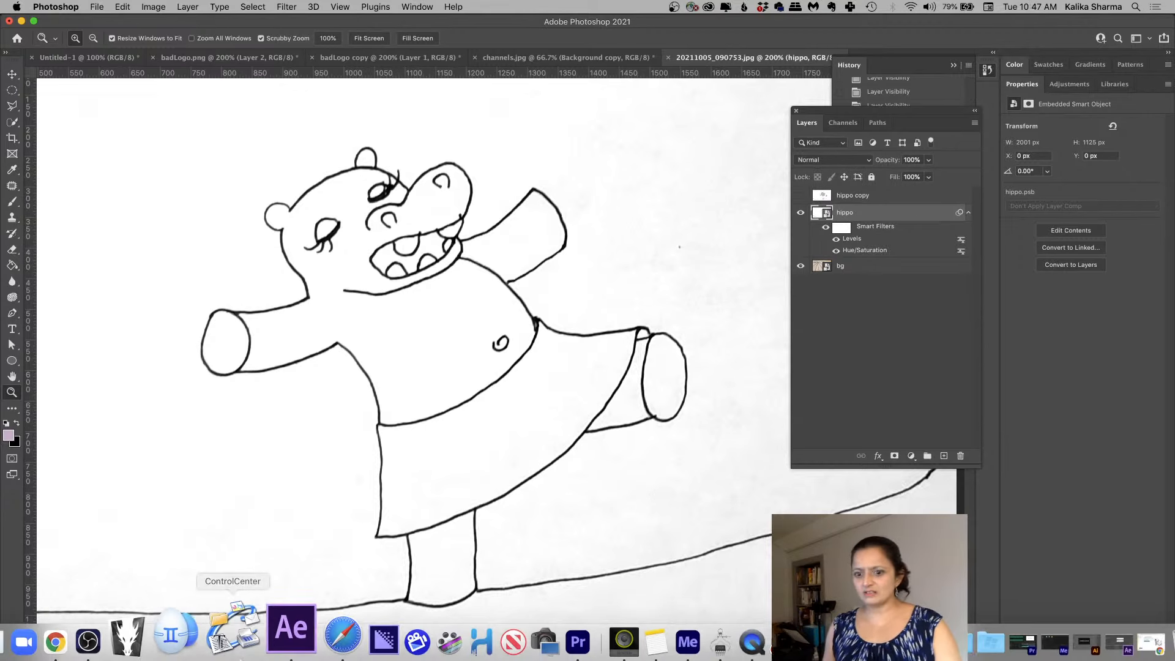
pyautogui.click(125, 619)
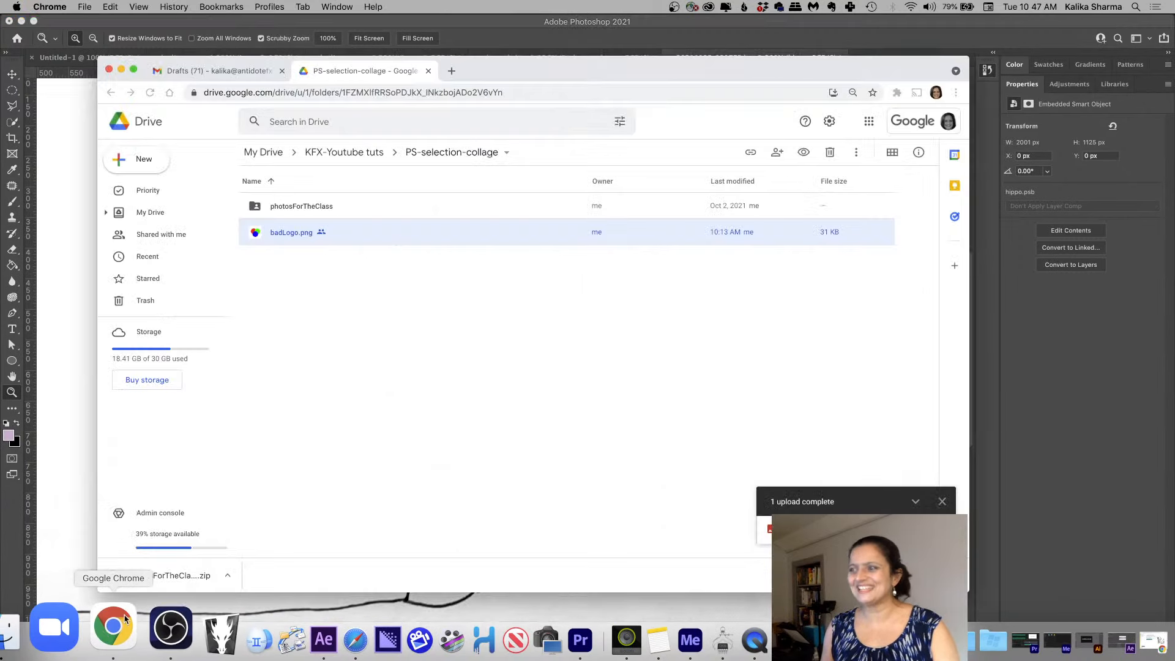
pyautogui.click(298, 123)
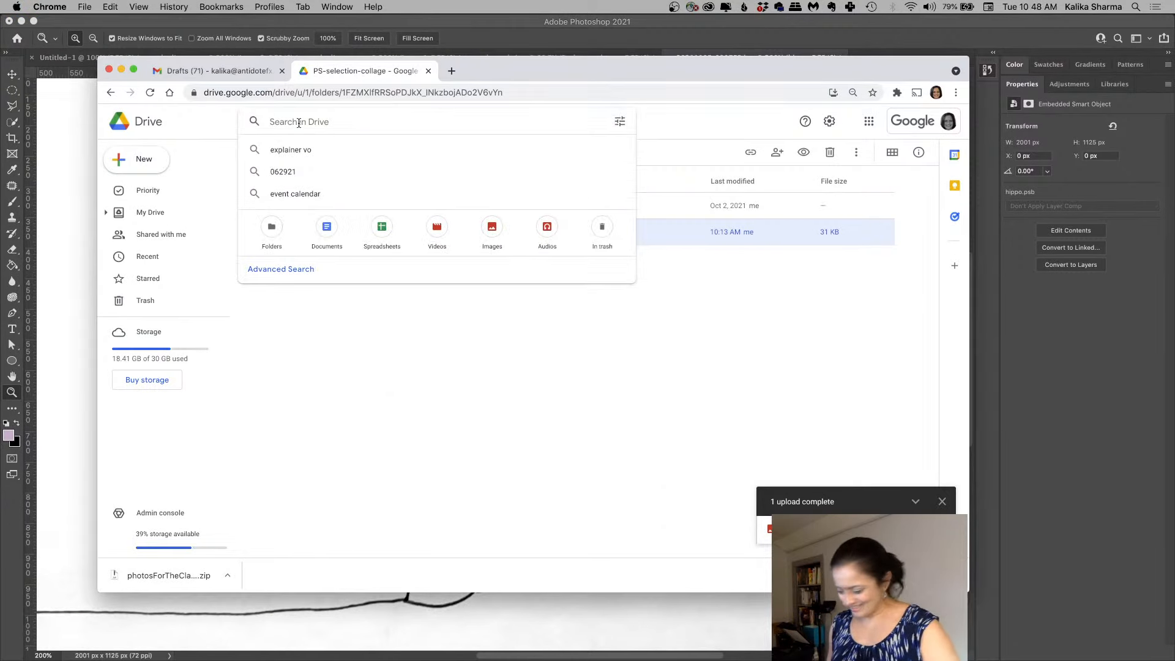
pyautogui.write('channels method')
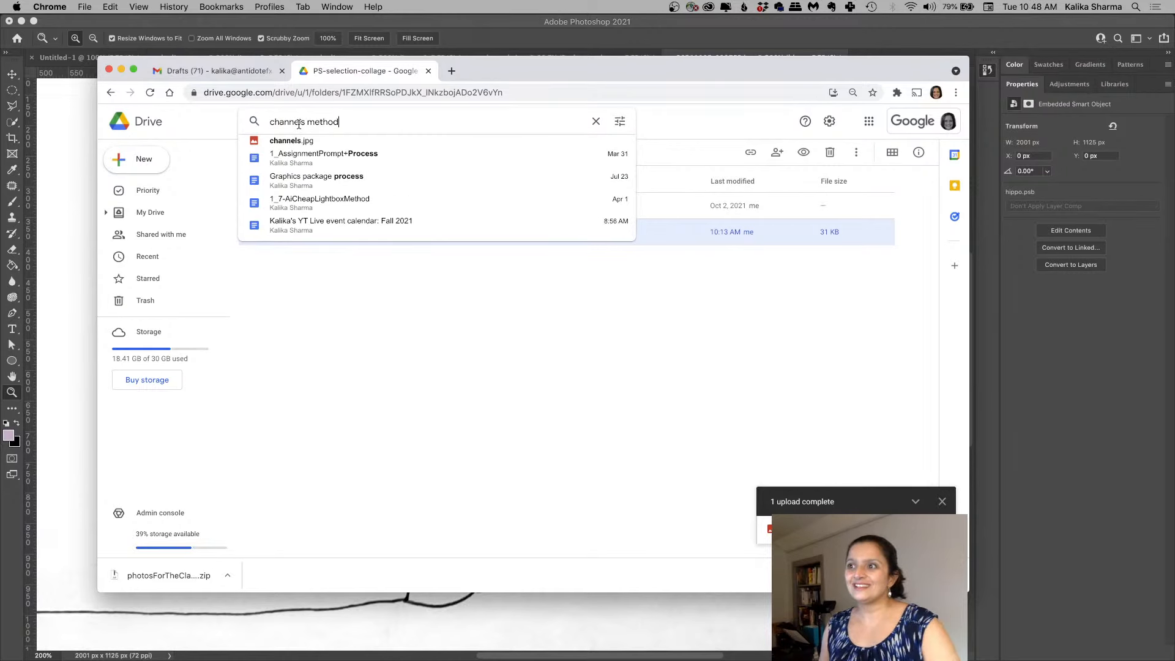
pyautogui.press('BackSpace')
pyautogui.press('BackSpace')
pyautogui.press('BackSpace')
pyautogui.press('BackSpace')
pyautogui.press('BackSpace')
pyautogui.press('BackSpace')
pyautogui.press('BackSpace')
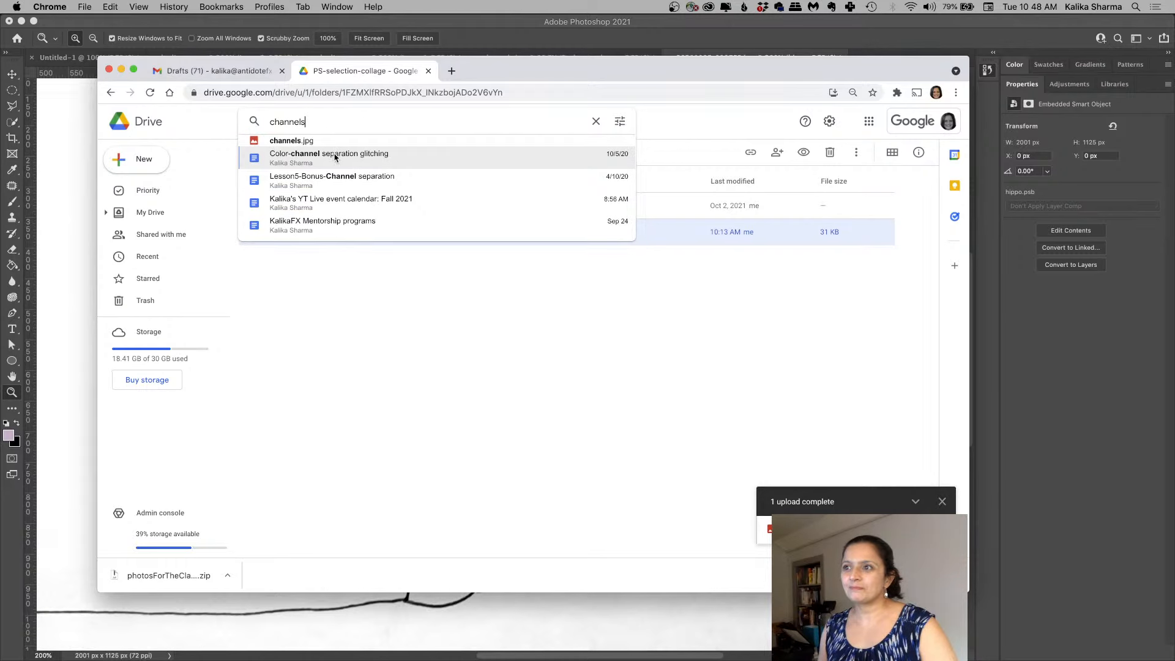
pyautogui.press('super+m')
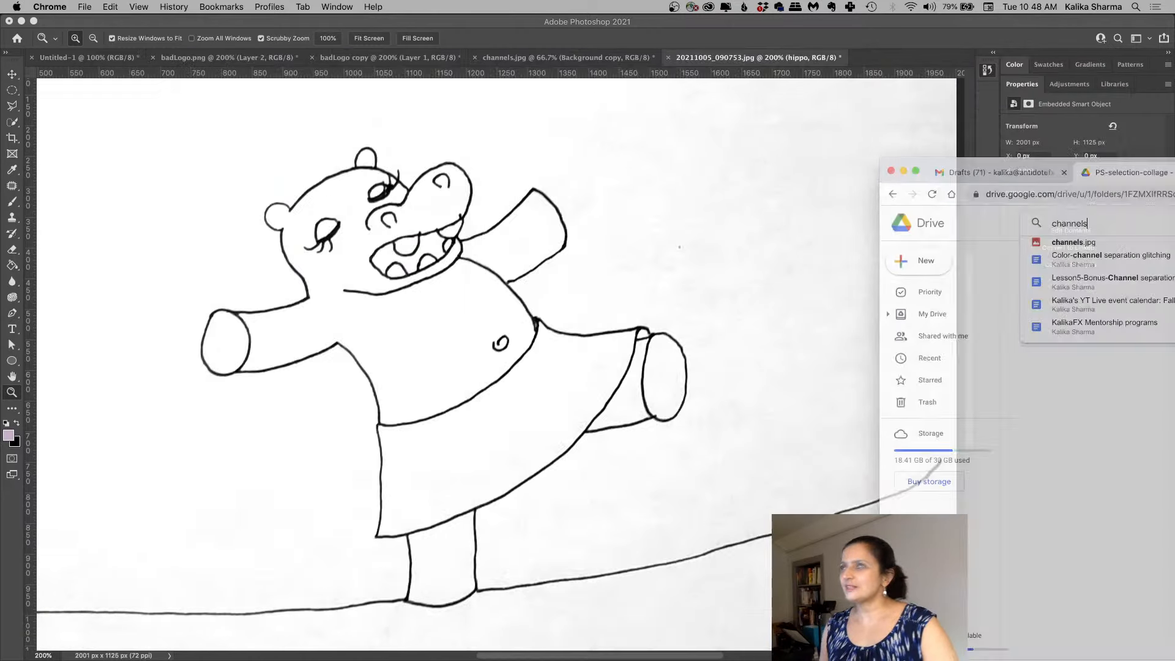
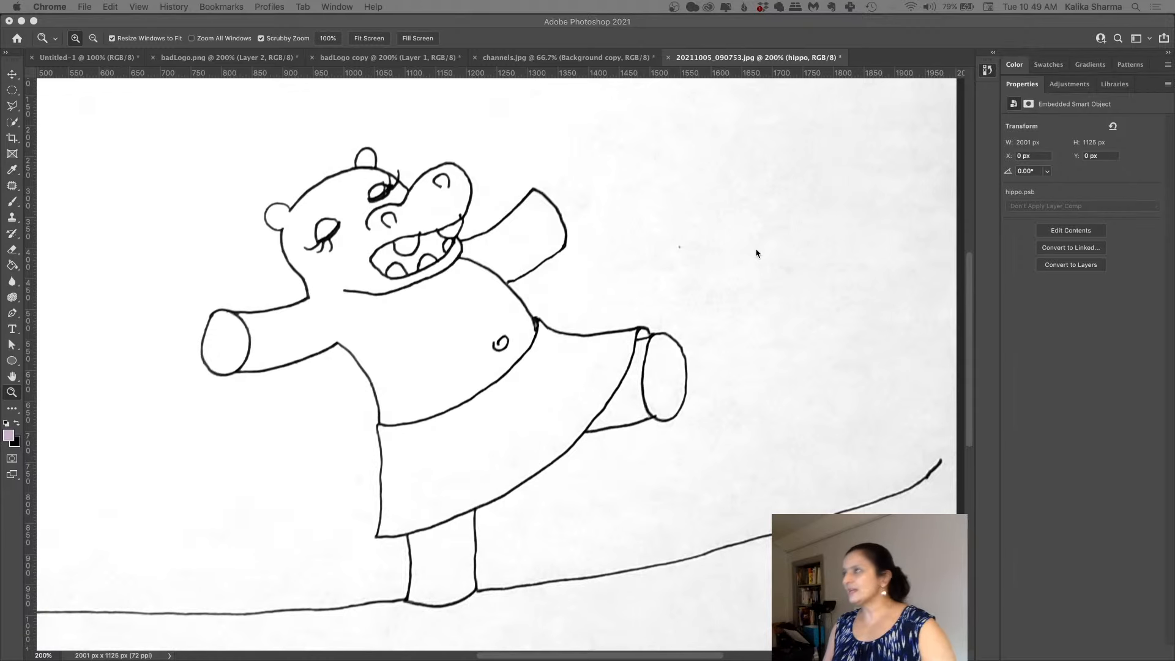
# Step: Edit the Levels smart filter on the hippo layer in Photoshop, lowering the white input to 193
pyautogui.click(772, 243)
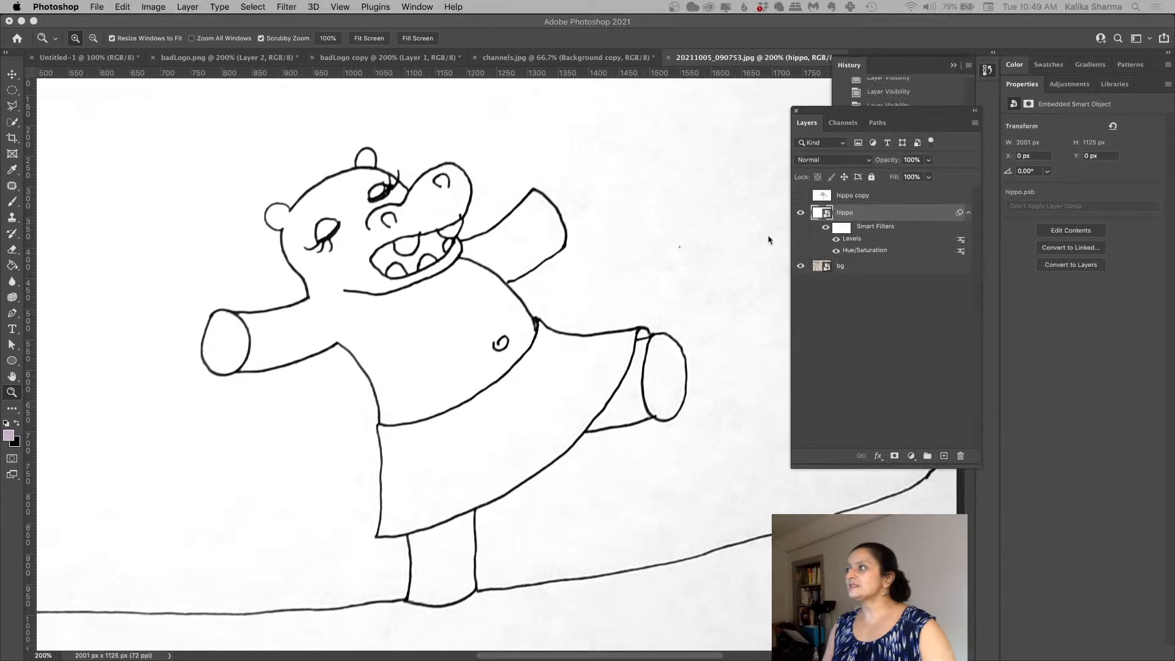
pyautogui.doubleClick(857, 241)
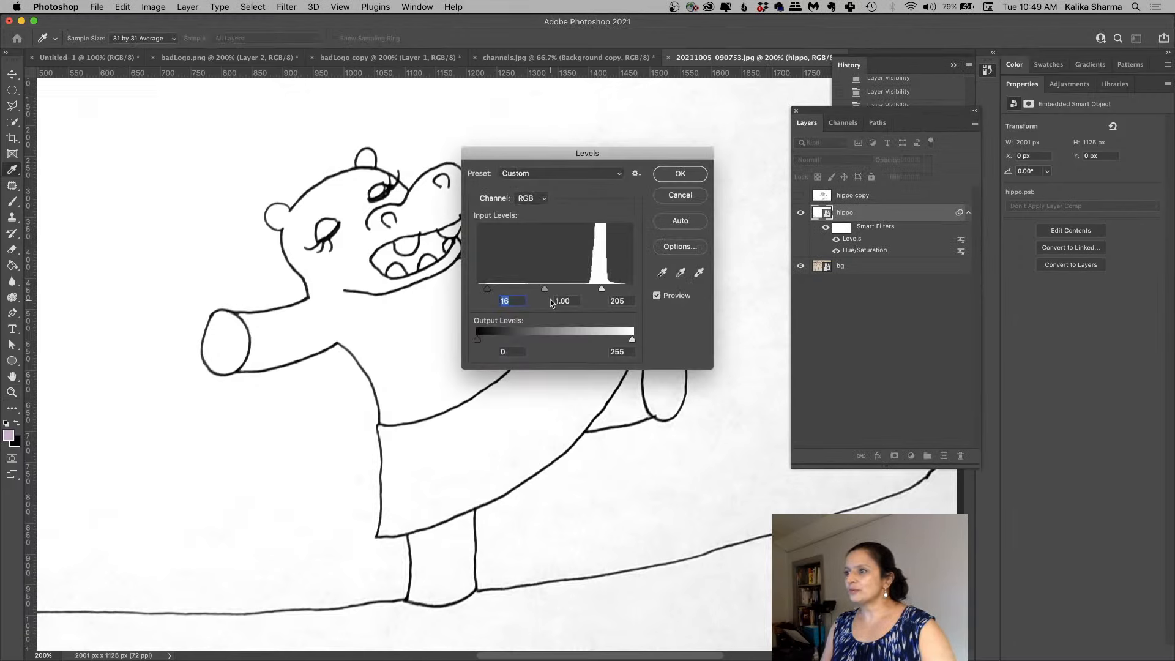
pyautogui.moveTo(601, 289); pyautogui.dragTo(594, 292)
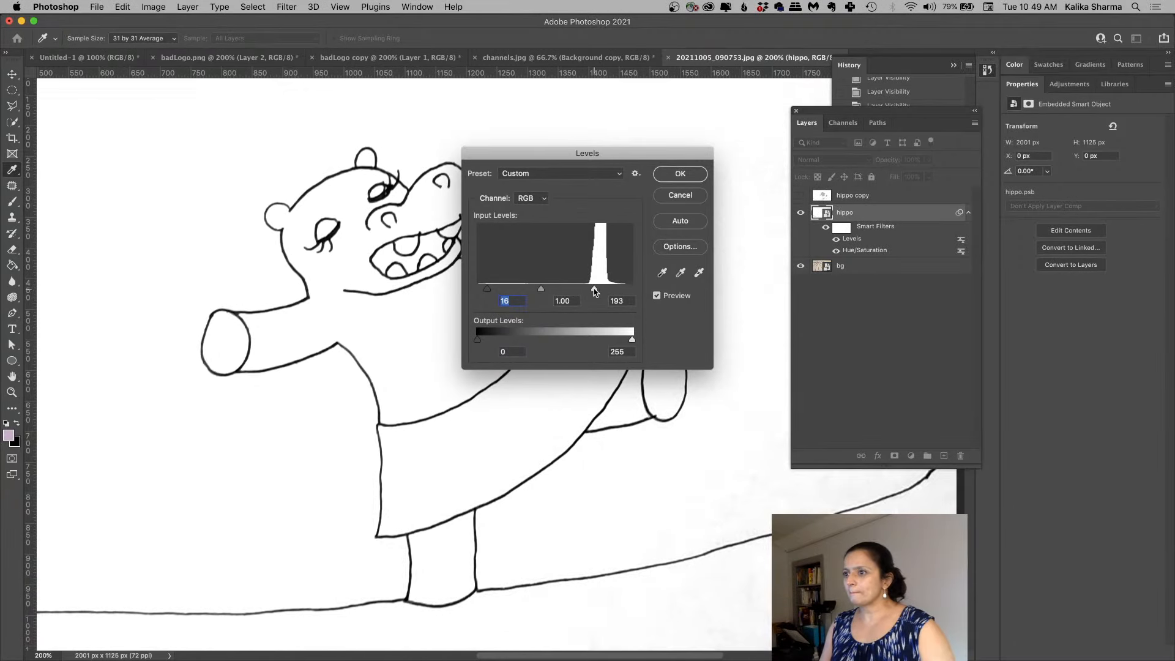
pyautogui.click(680, 174)
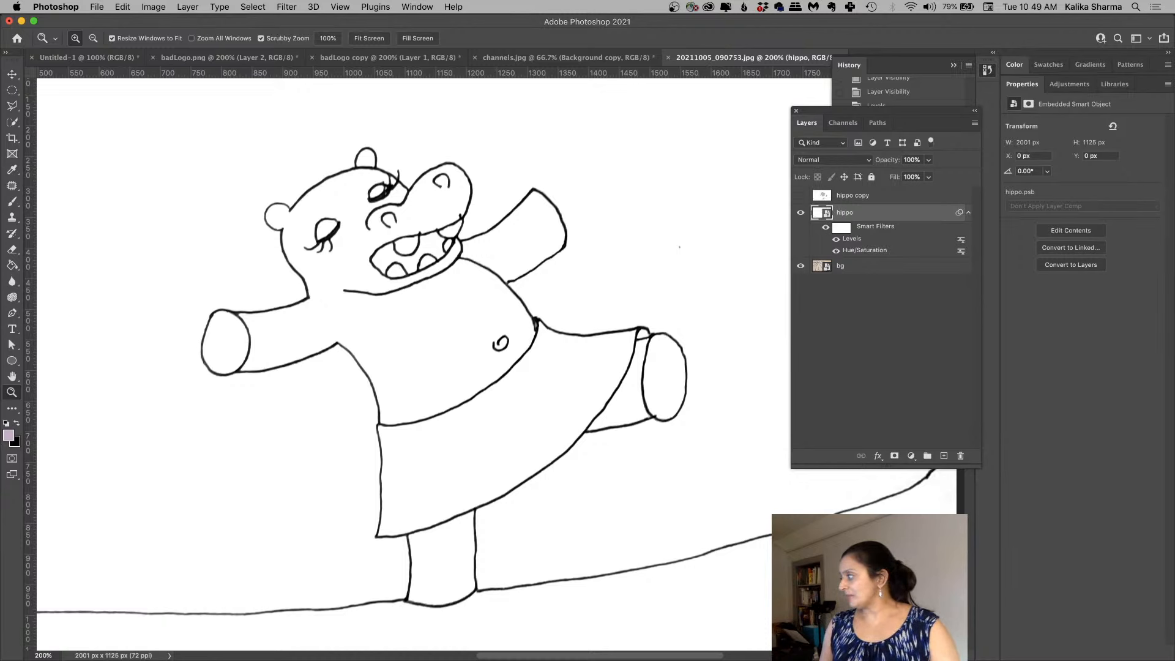
# Step: Load the RGB composite channel as a selection and inspect its edges around the hippo up close
pyautogui.press('super+Tab')
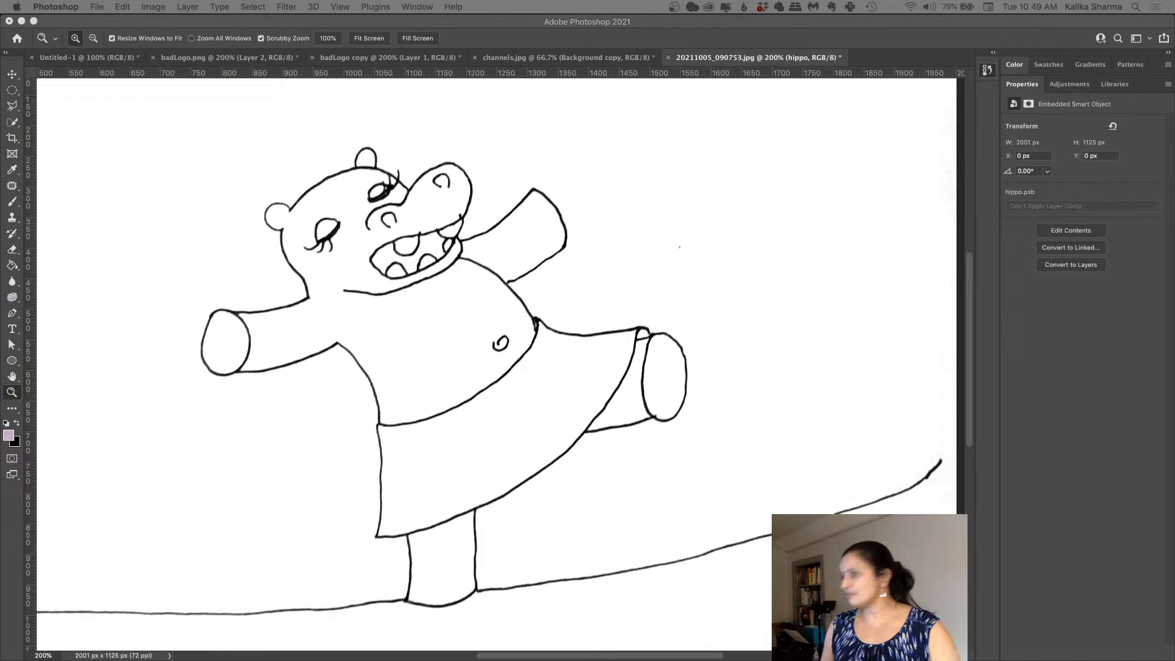
pyautogui.click(646, 223)
pyautogui.press('super+minus')
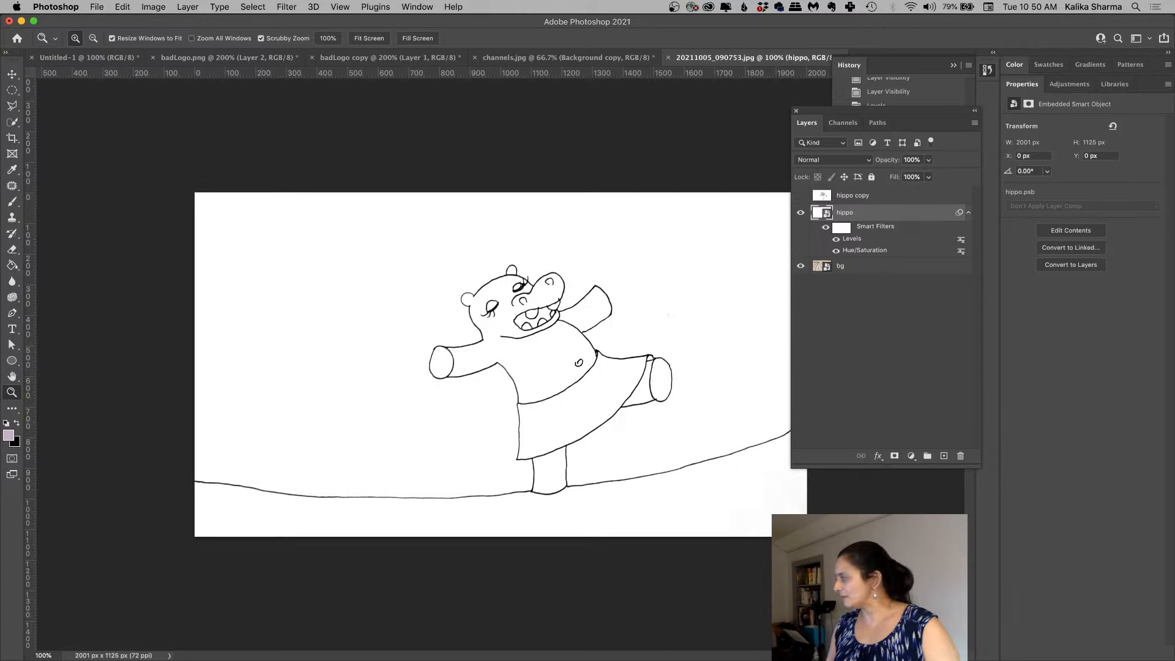
pyautogui.click(838, 126)
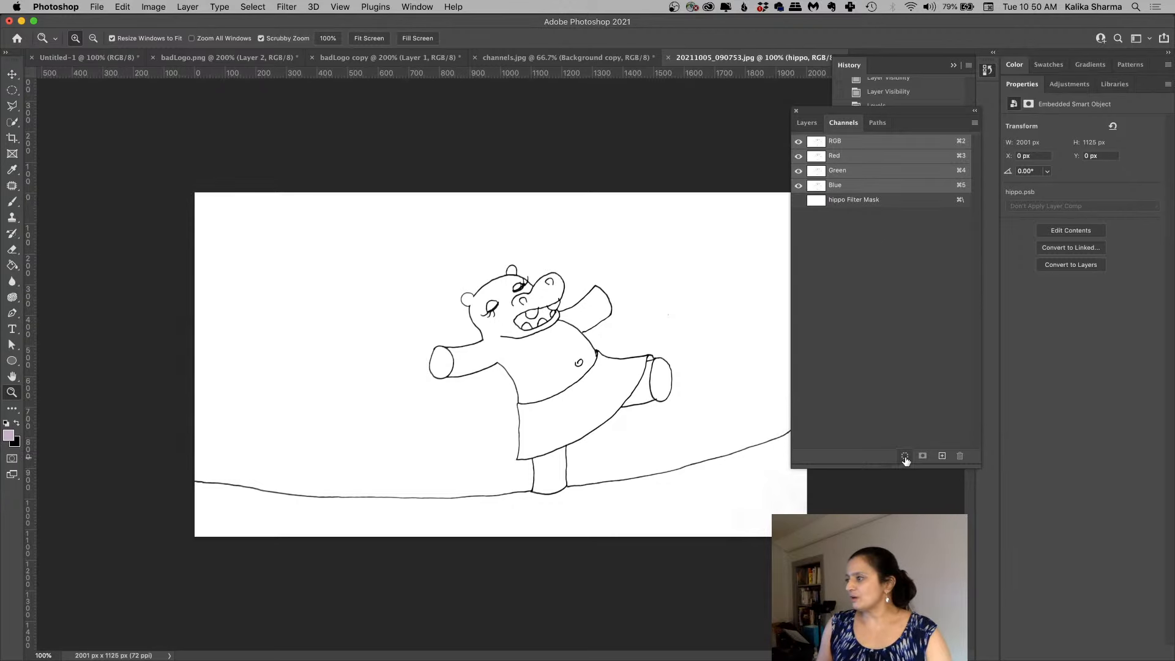
pyautogui.click(808, 123)
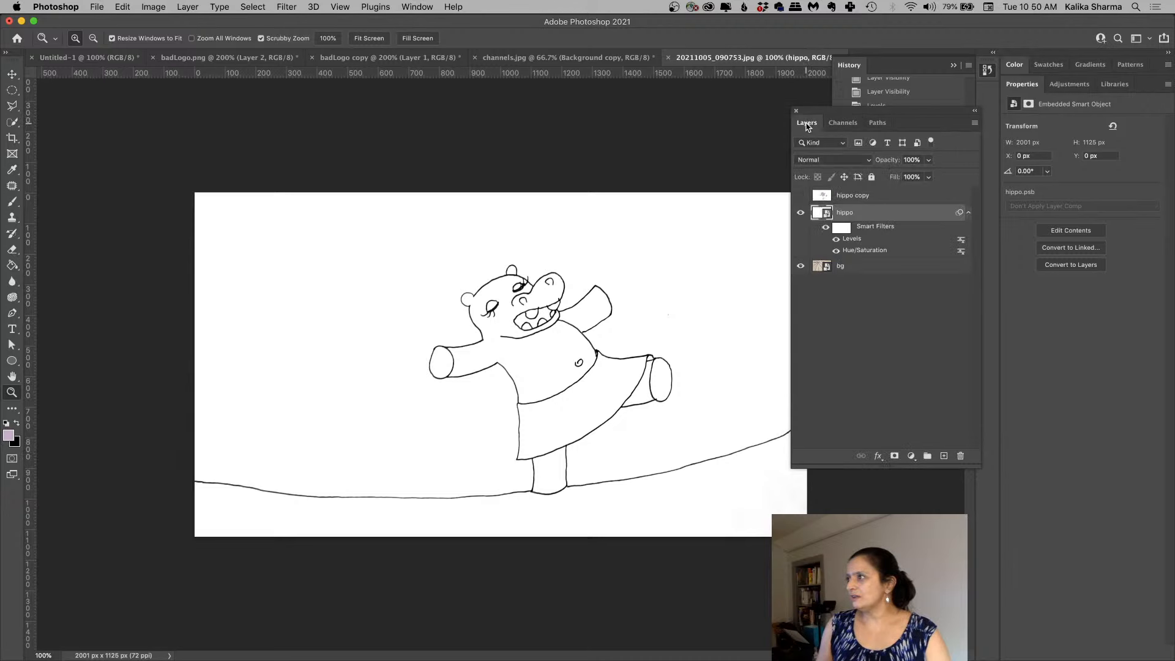
pyautogui.click(846, 125)
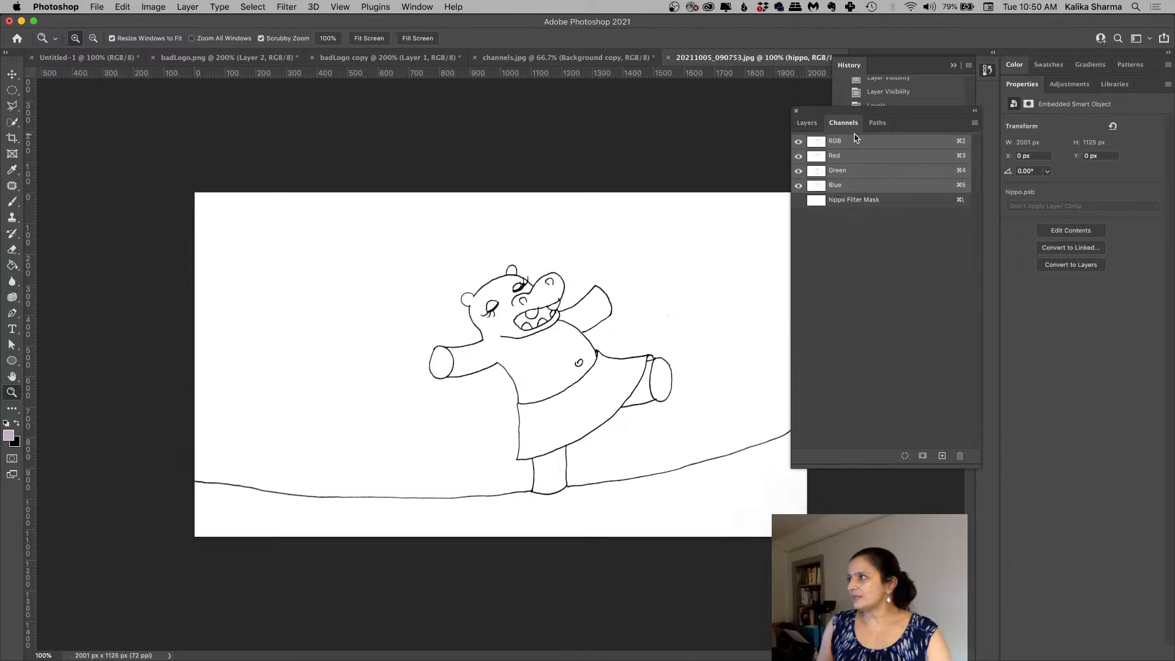
pyautogui.click(905, 457)
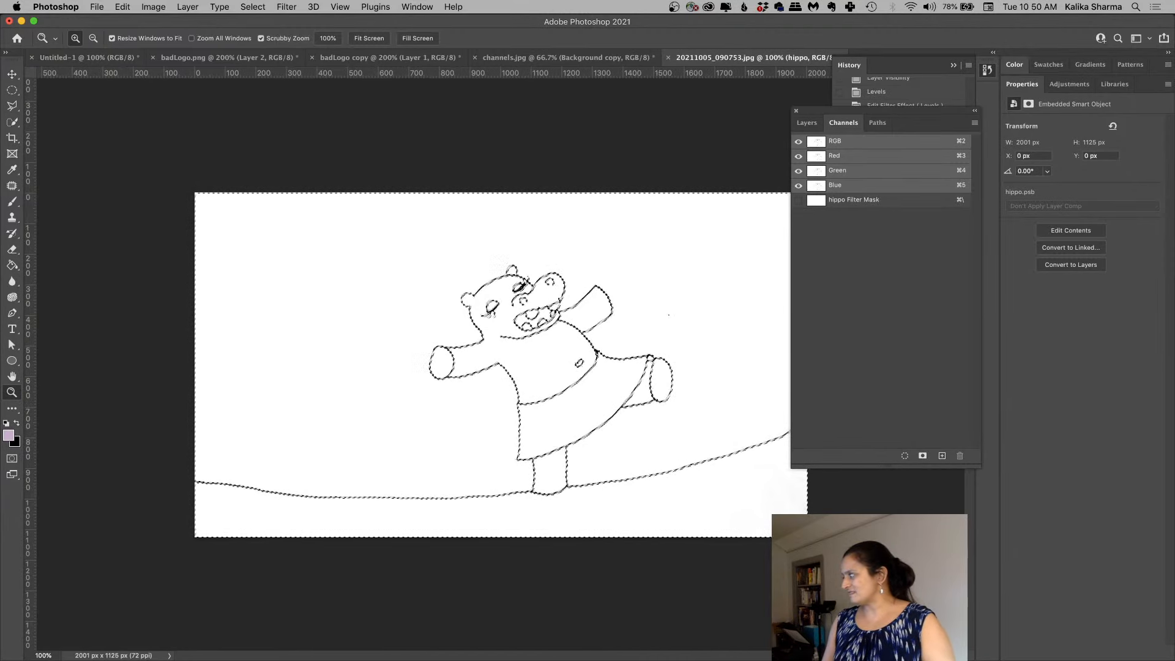
pyautogui.hotkey('ctrl', 'd')
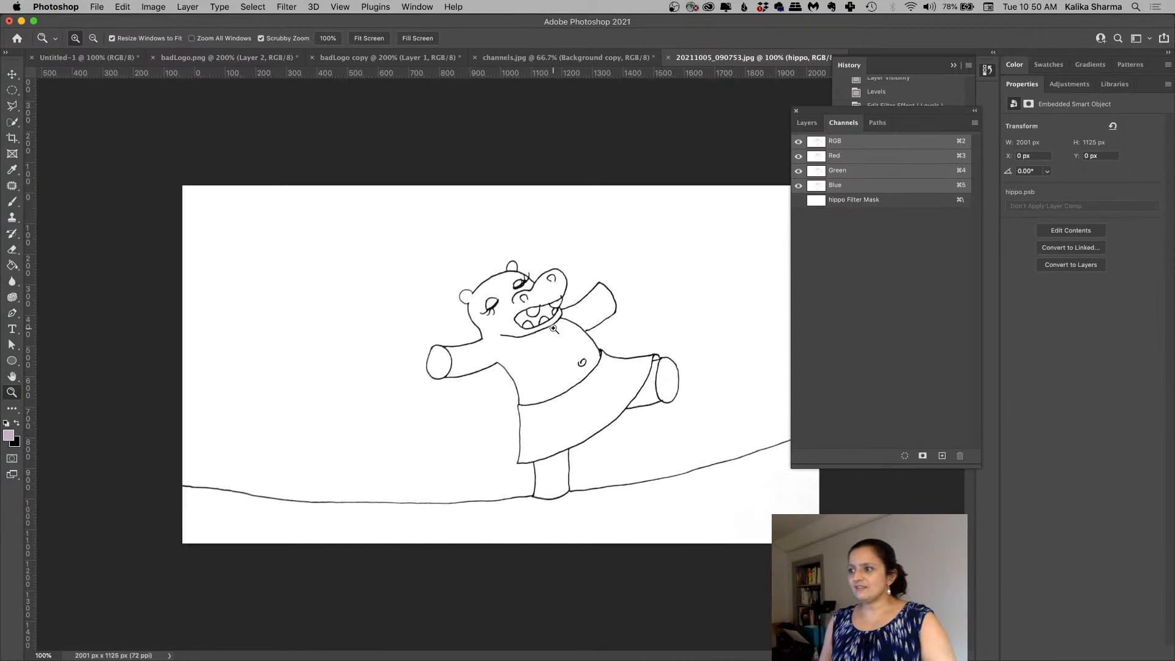
pyautogui.click(554, 329)
pyautogui.click(554, 329)
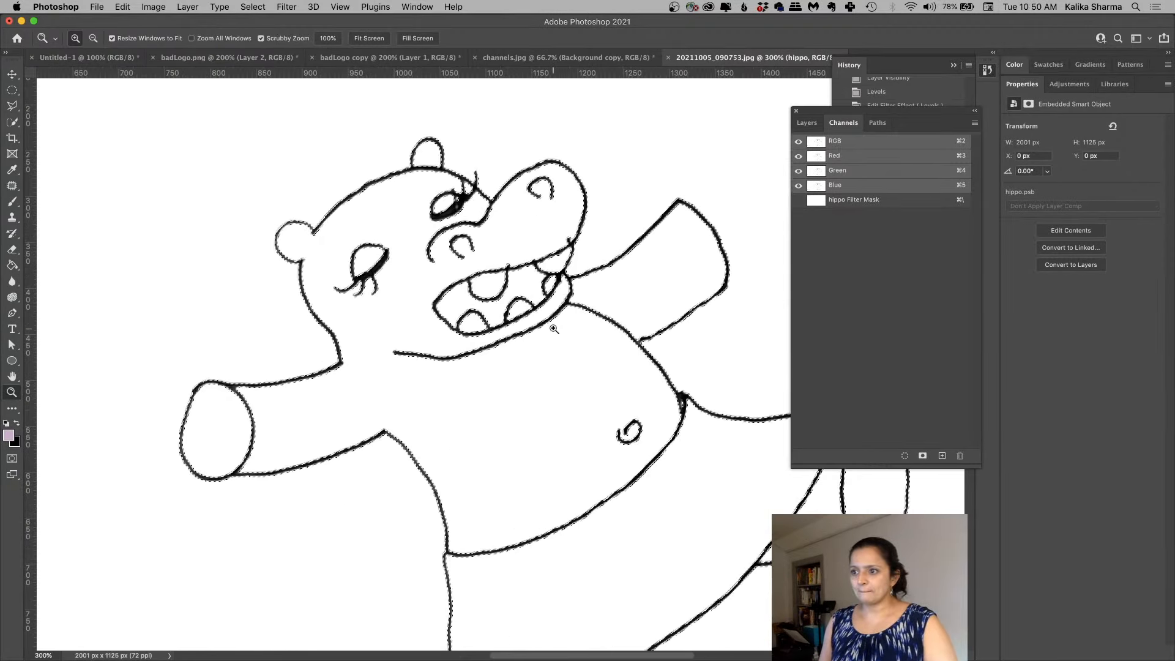
# Step: Add a new layer named "line" above the hippo layer and set the foreground color to a dark brown
pyautogui.click(806, 124)
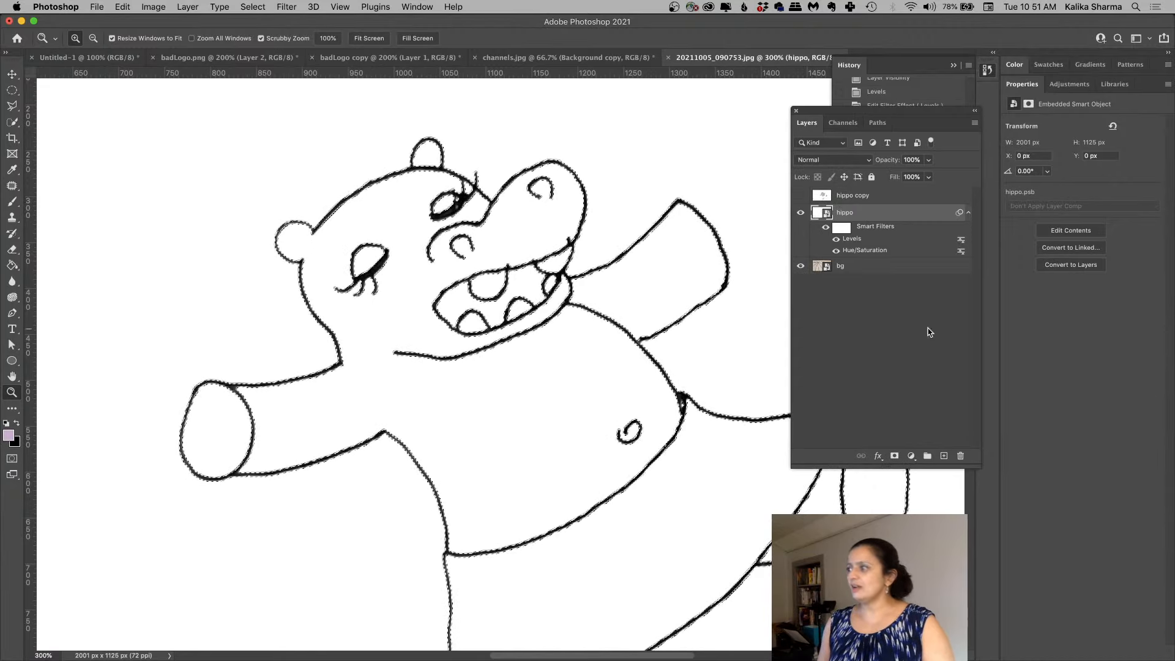
pyautogui.click(944, 456)
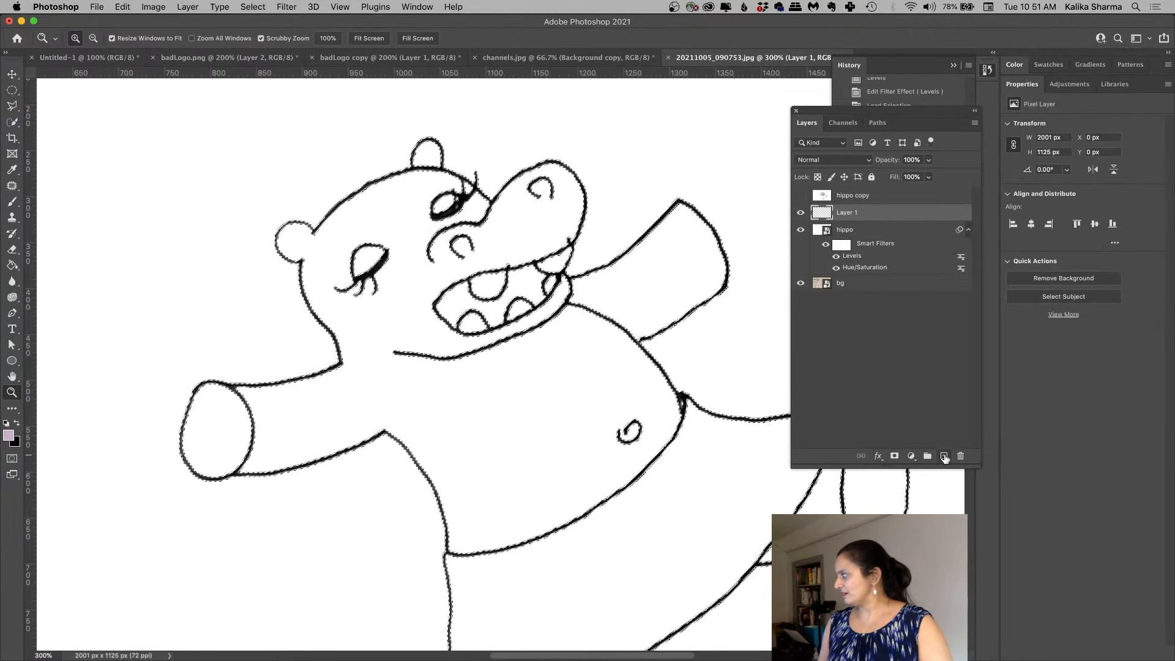
pyautogui.doubleClick(847, 213)
pyautogui.write('line')
pyautogui.press('Return')
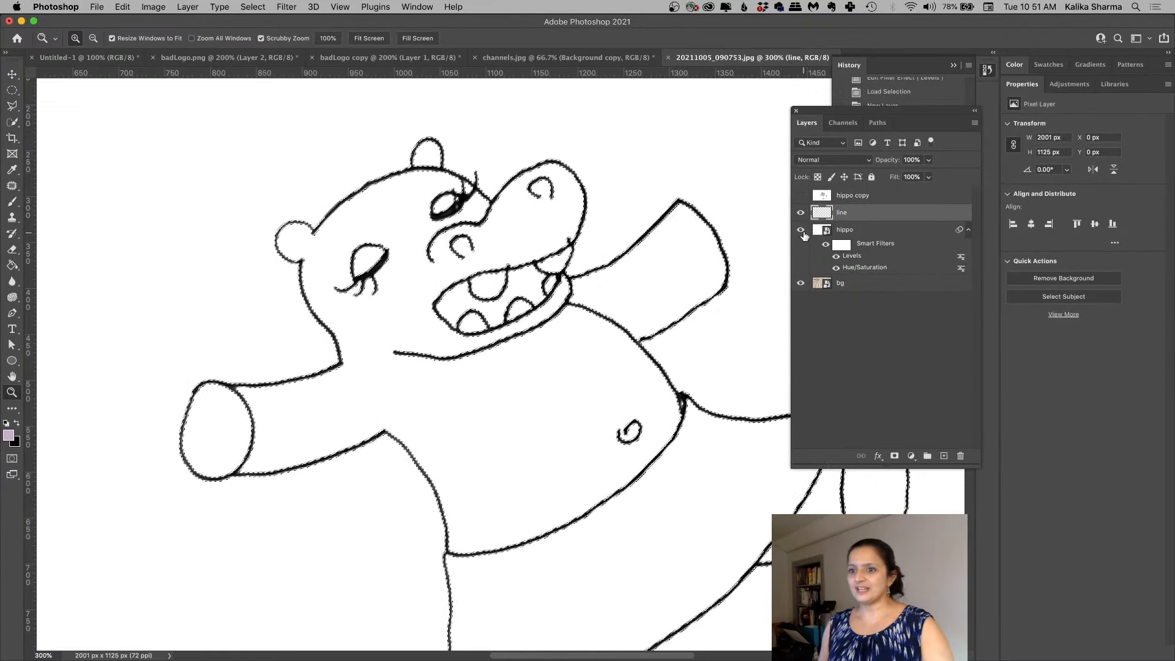
pyautogui.click(9, 435)
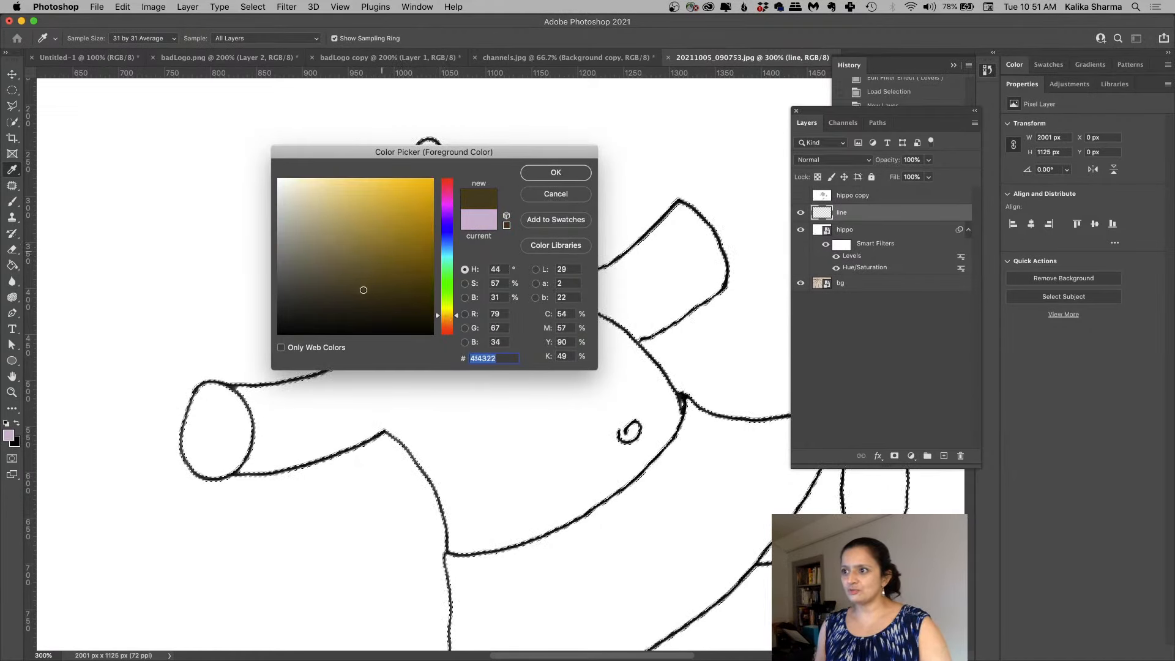
pyautogui.click(569, 178)
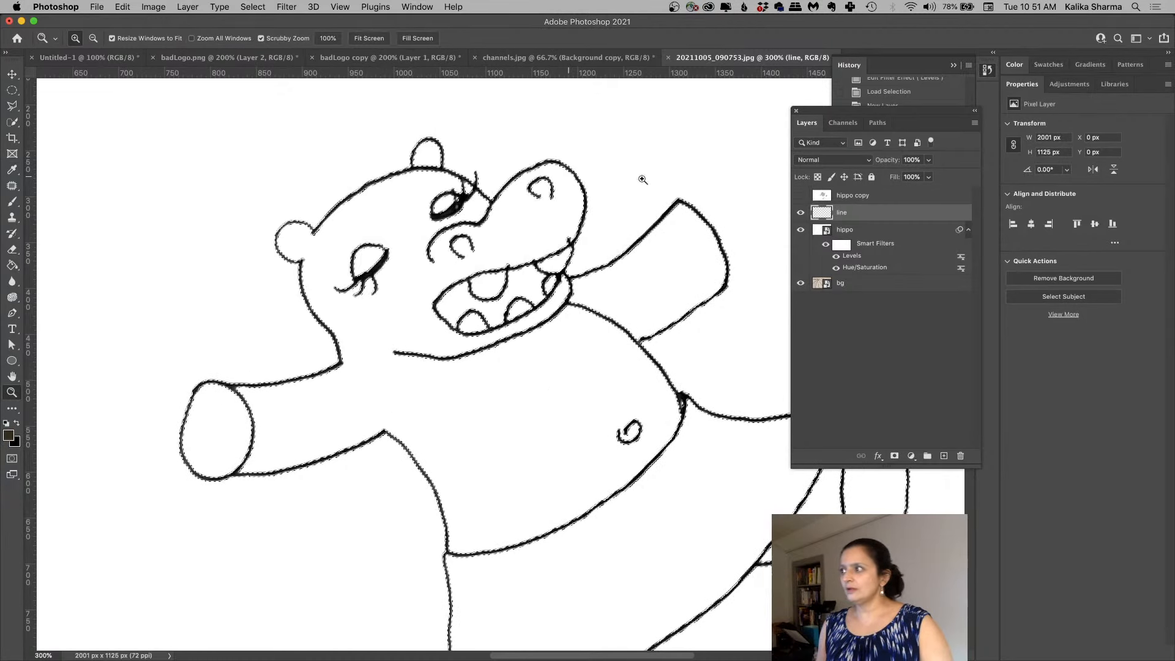
# Step: Try filling the loaded selection on the line layer with the foreground color, and undo that fill
pyautogui.click(122, 7)
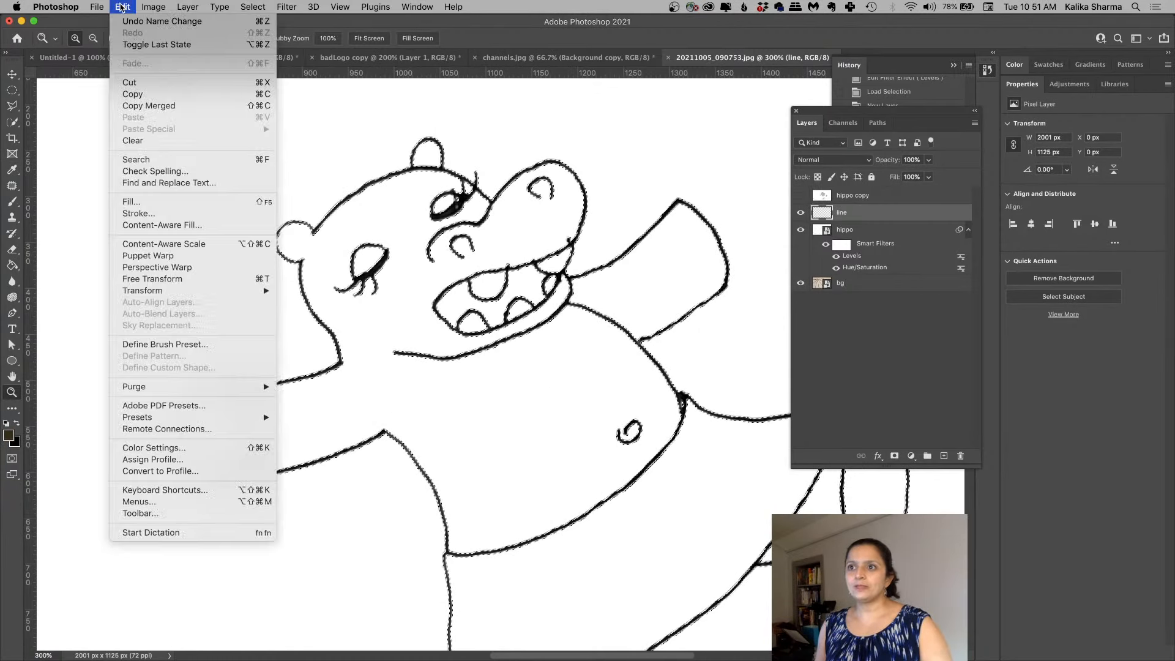
pyautogui.click(130, 202)
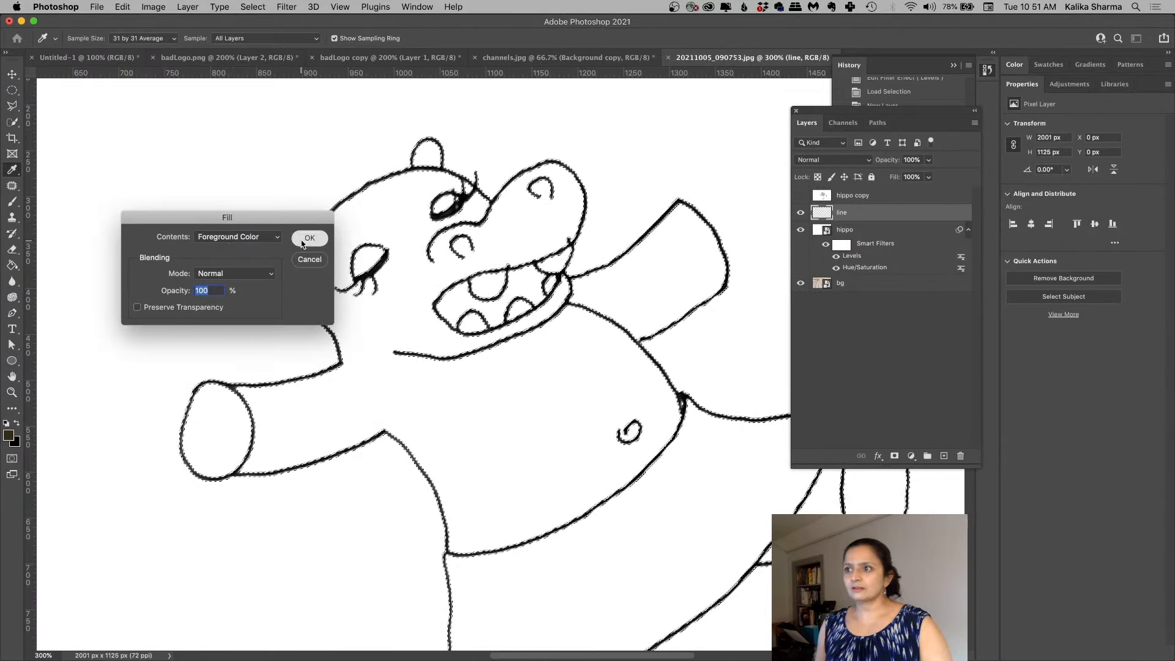
pyautogui.click(310, 237)
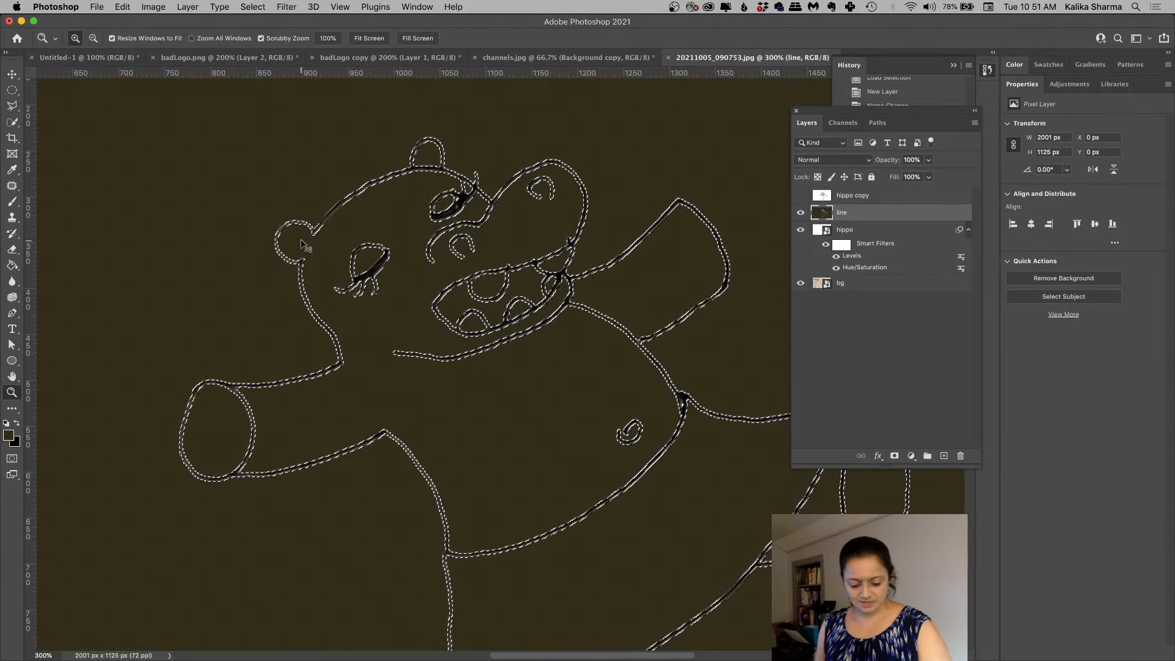
pyautogui.press('super+z')
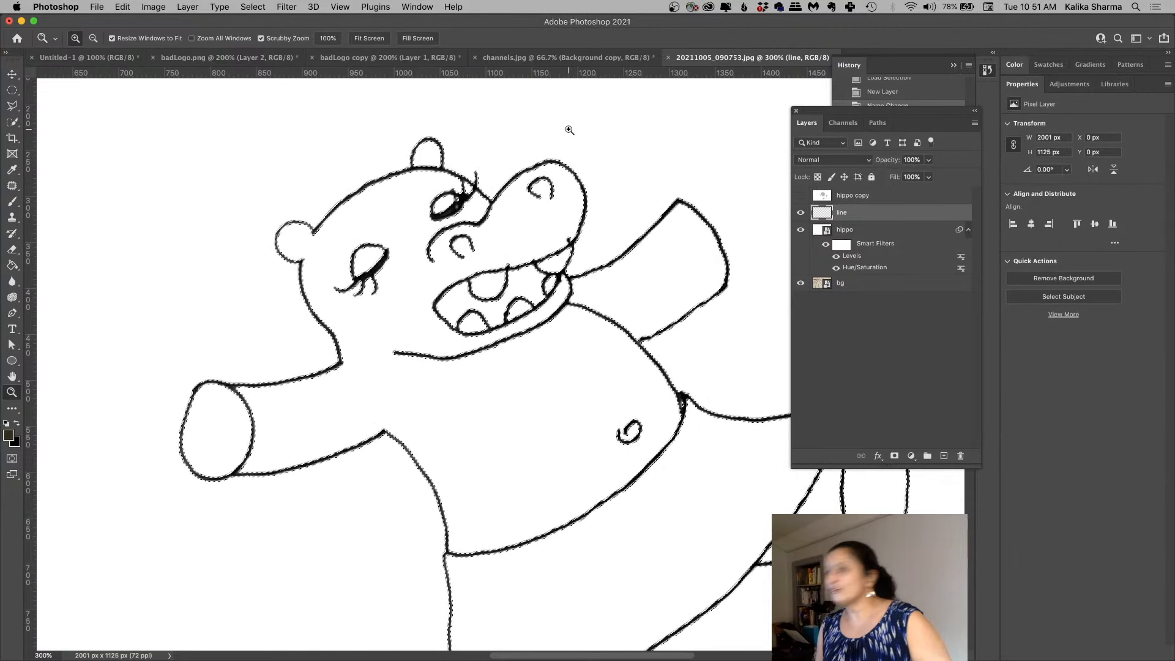
# Step: Invert the selection and fill the line layer with the foreground color at 100% opacity in Normal mode
pyautogui.click(253, 6)
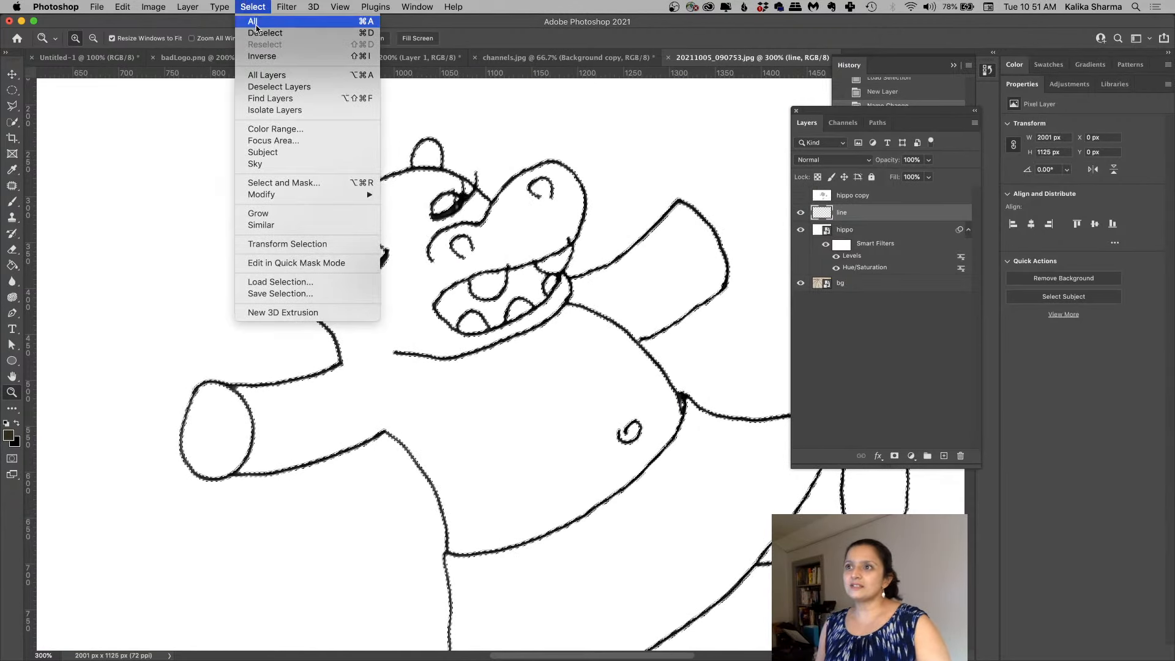
pyautogui.click(262, 57)
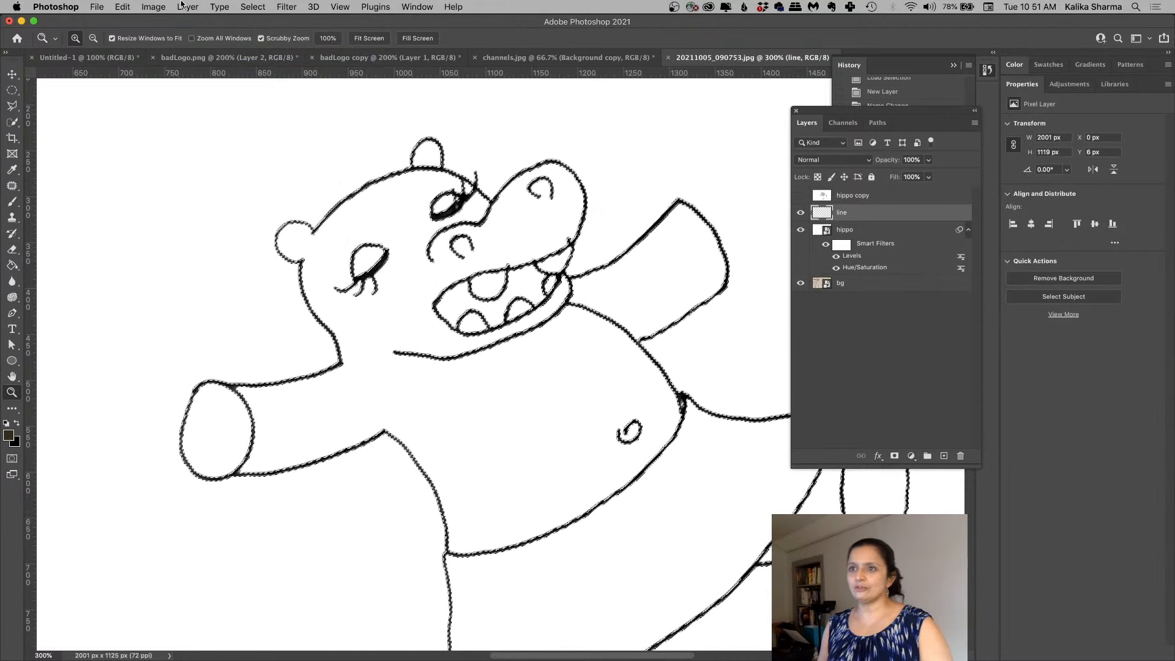
pyautogui.click(121, 7)
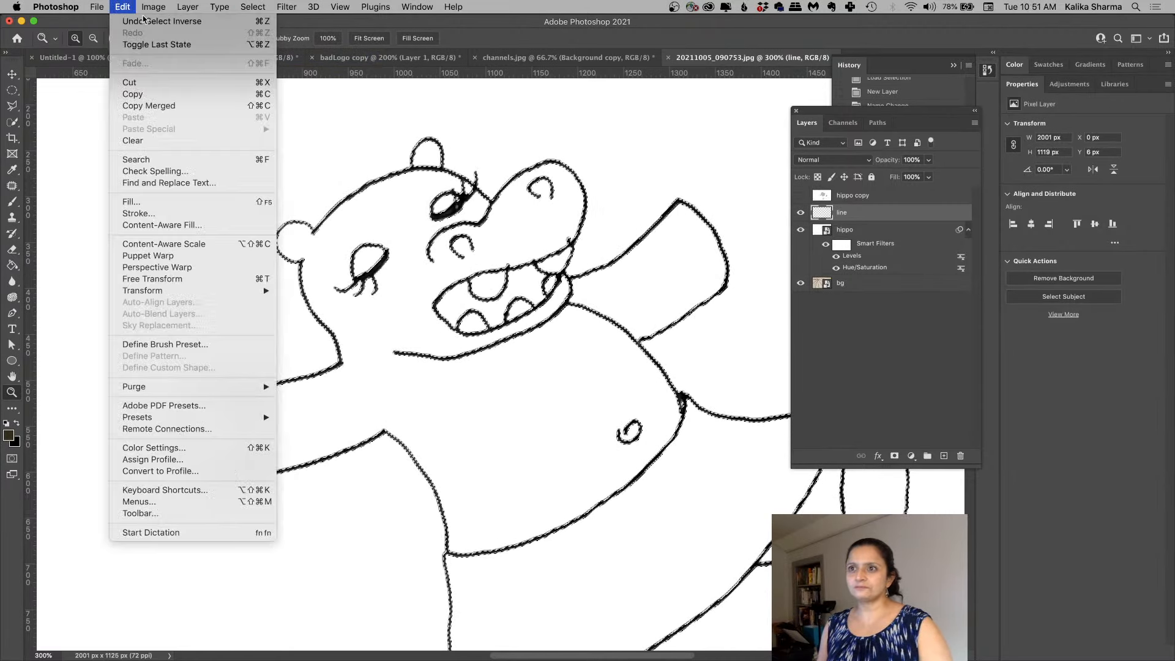
pyautogui.click(165, 202)
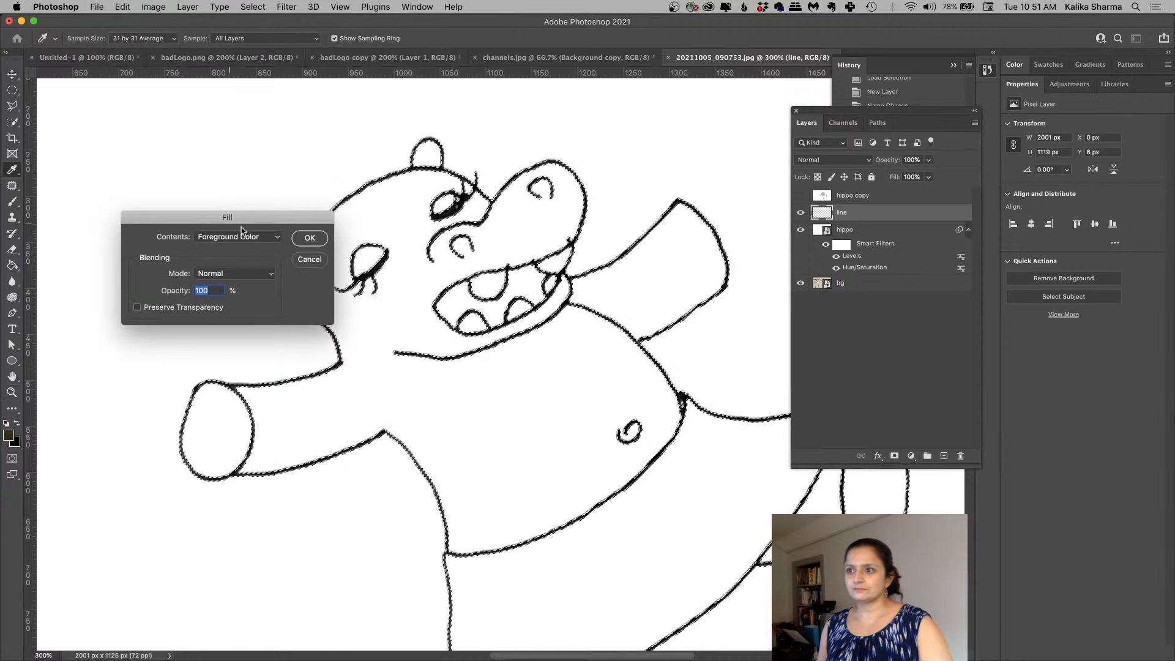
pyautogui.click(309, 239)
pyautogui.press('z')
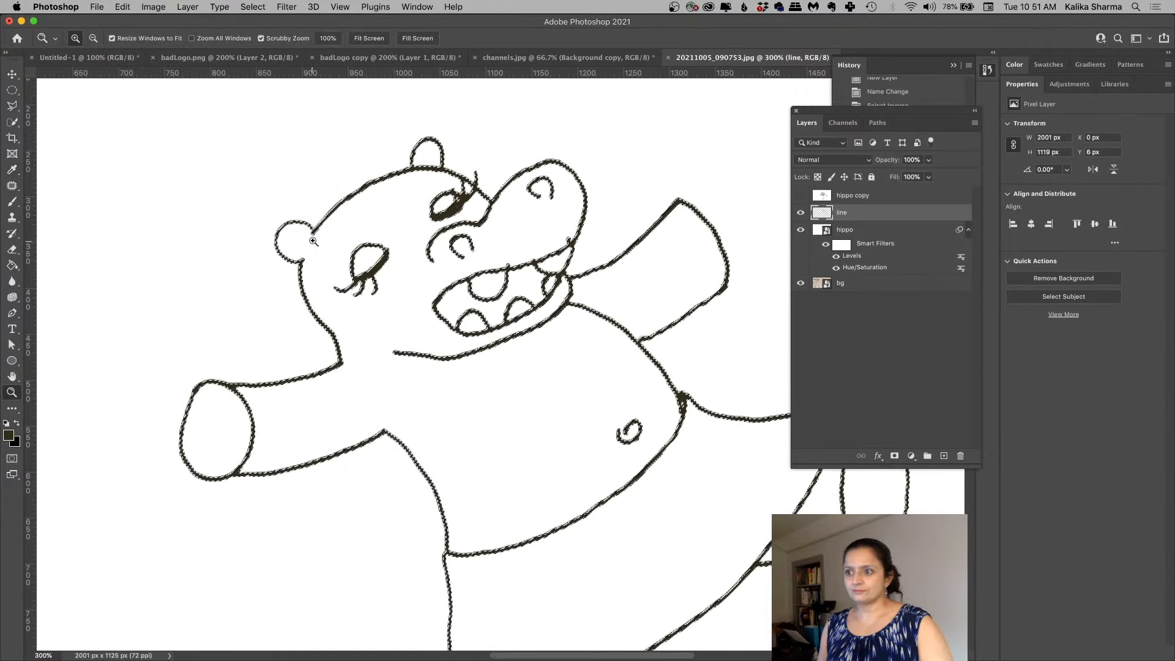
# Step: Hide the hippo layer and keep bg visible to view the extracted lines over the background drawing
pyautogui.moveTo(801, 229); pyautogui.dragTo(800, 283)
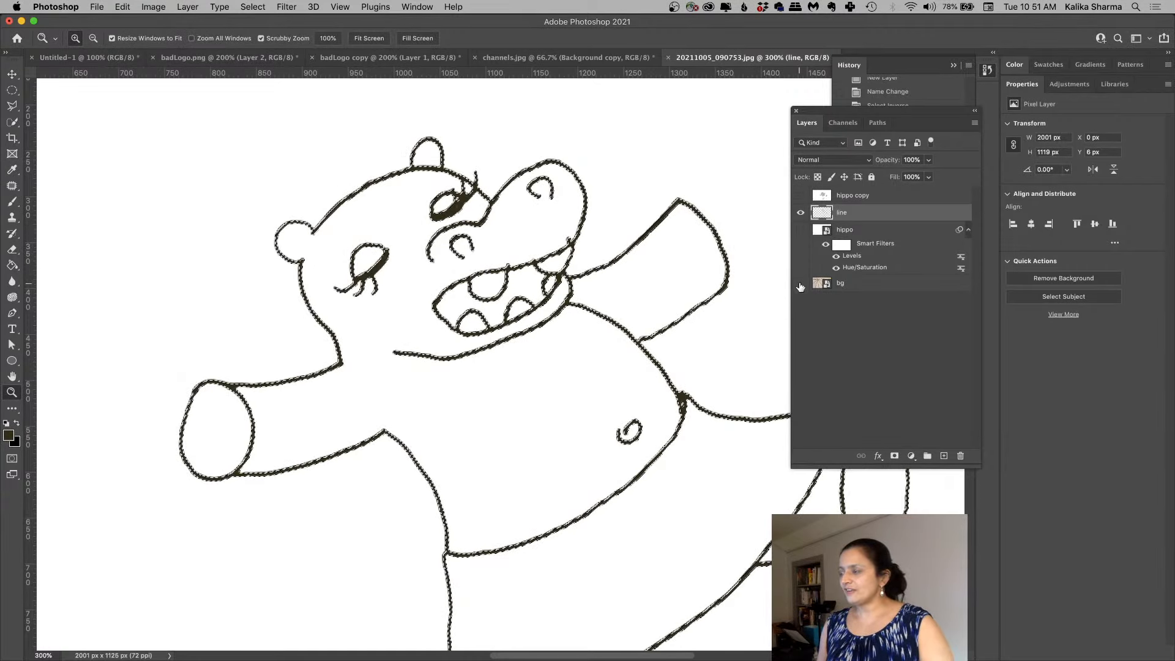
pyautogui.click(801, 283)
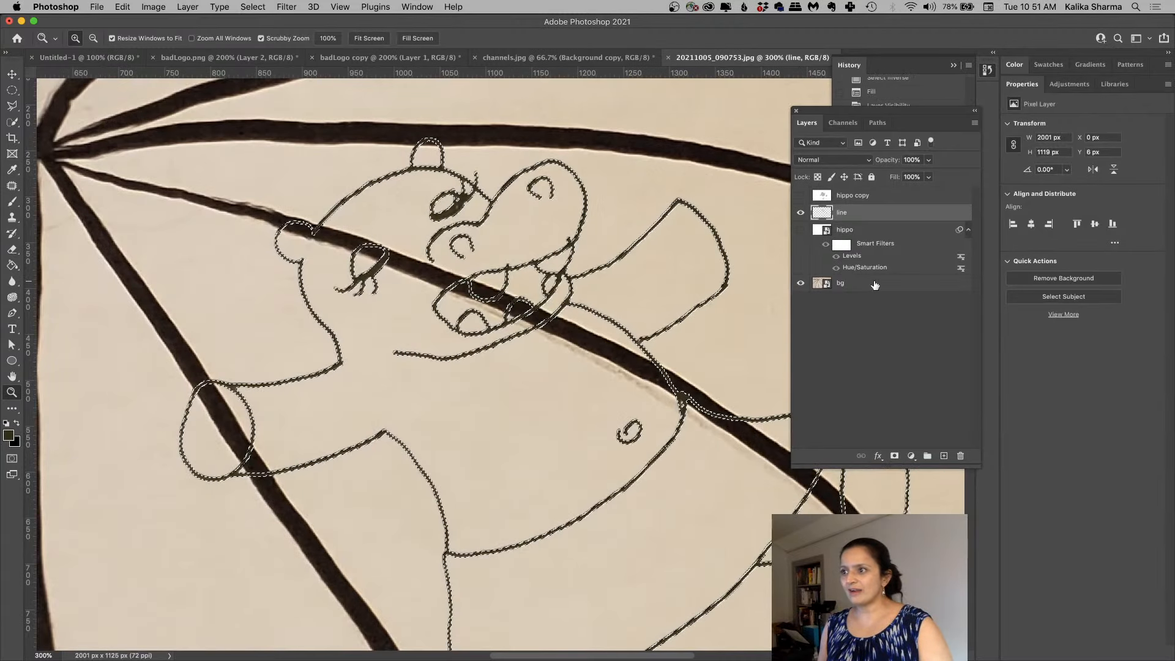
# Step: Deselect the line art and inspect the extracted lines over the whole bg drawing
pyautogui.press('super+d')
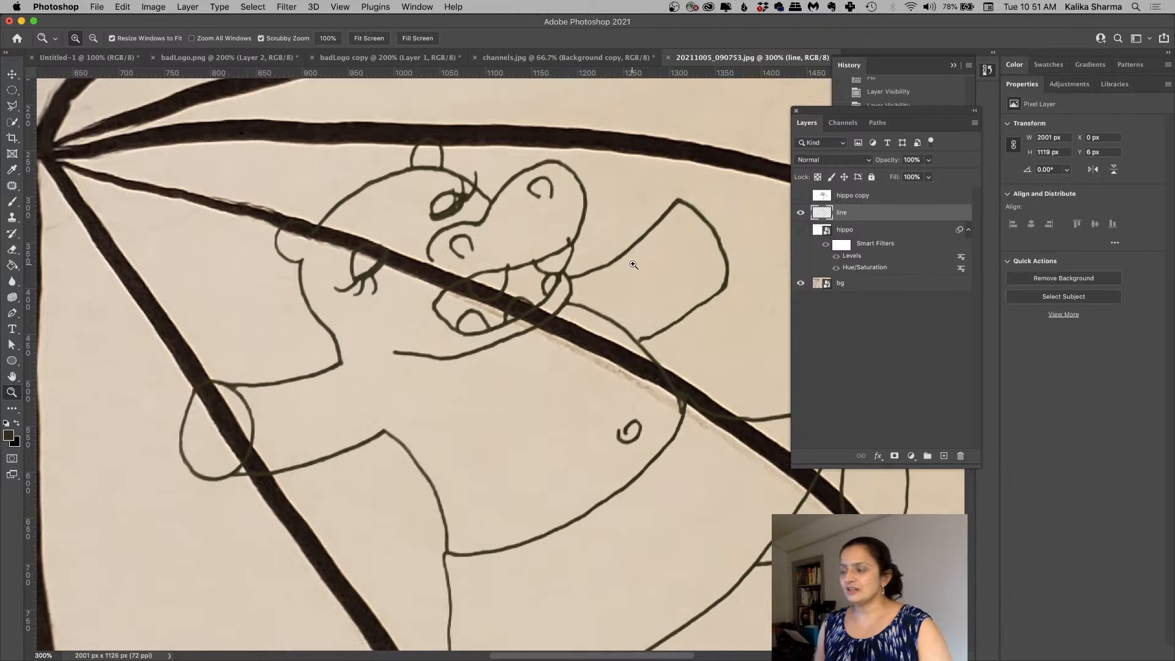
pyautogui.moveTo(619, 315); pyautogui.dragTo(583, 224)
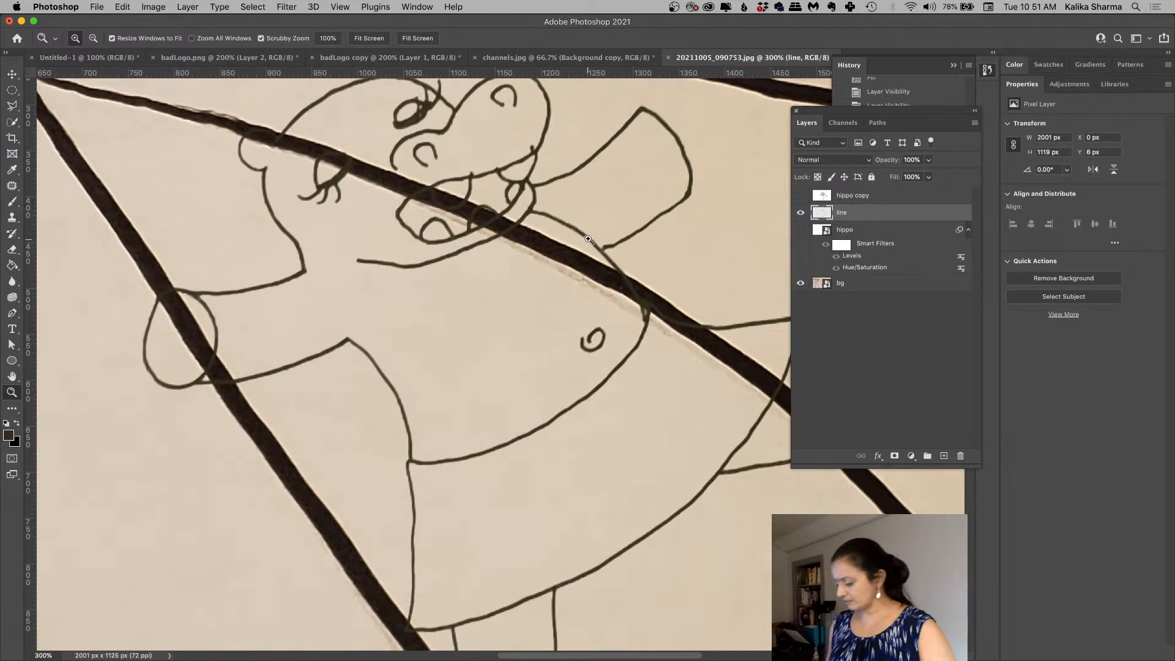
pyautogui.keyDown('alt'); pyautogui.click(589, 238); pyautogui.keyUp('alt')
pyautogui.keyDown('alt'); pyautogui.click(588, 239); pyautogui.keyUp('alt')
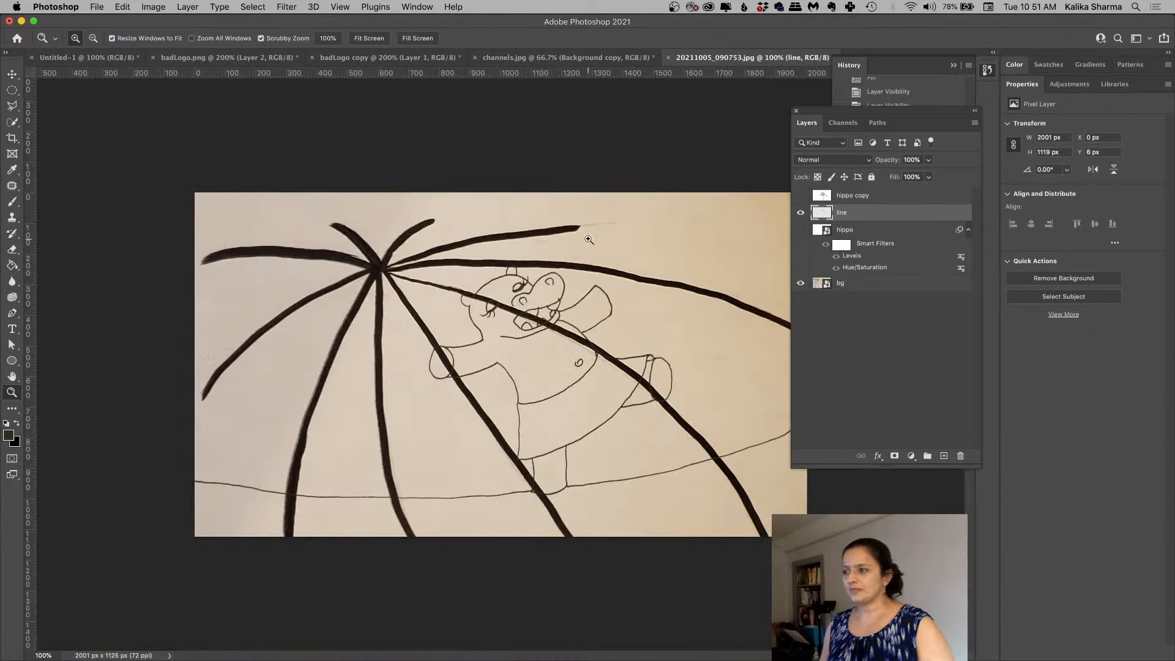
# Step: Add a new layer beneath bg, set the foreground color to gray #959595 and fill the layer with it
pyautogui.click(943, 456)
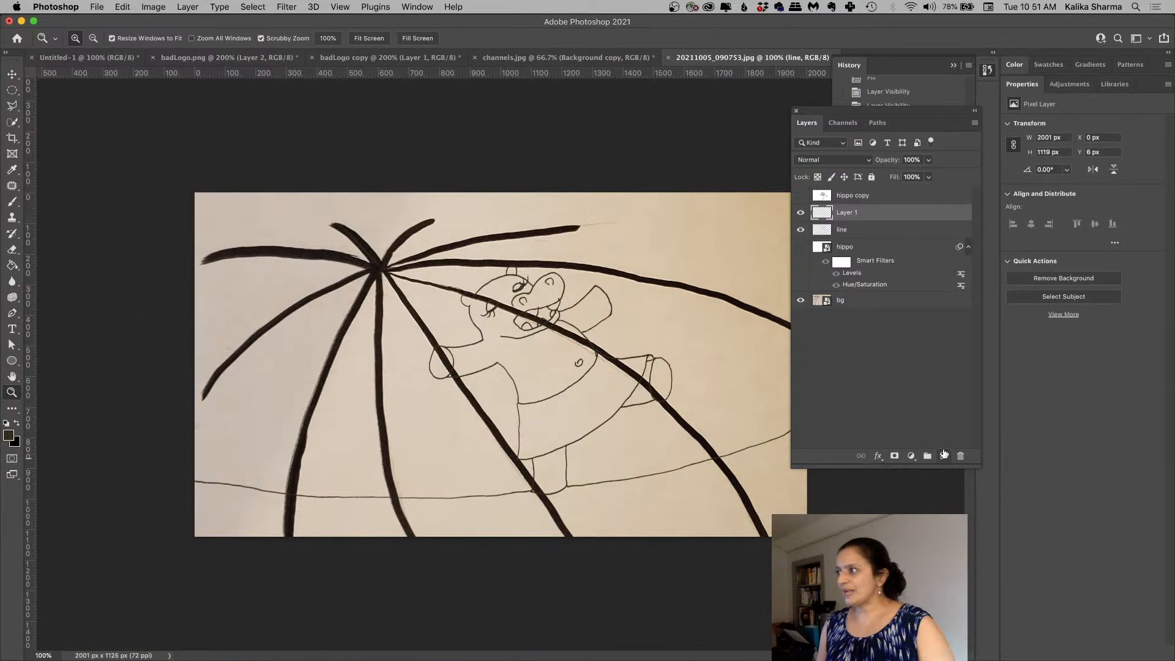
pyautogui.moveTo(847, 212); pyautogui.dragTo(847, 309)
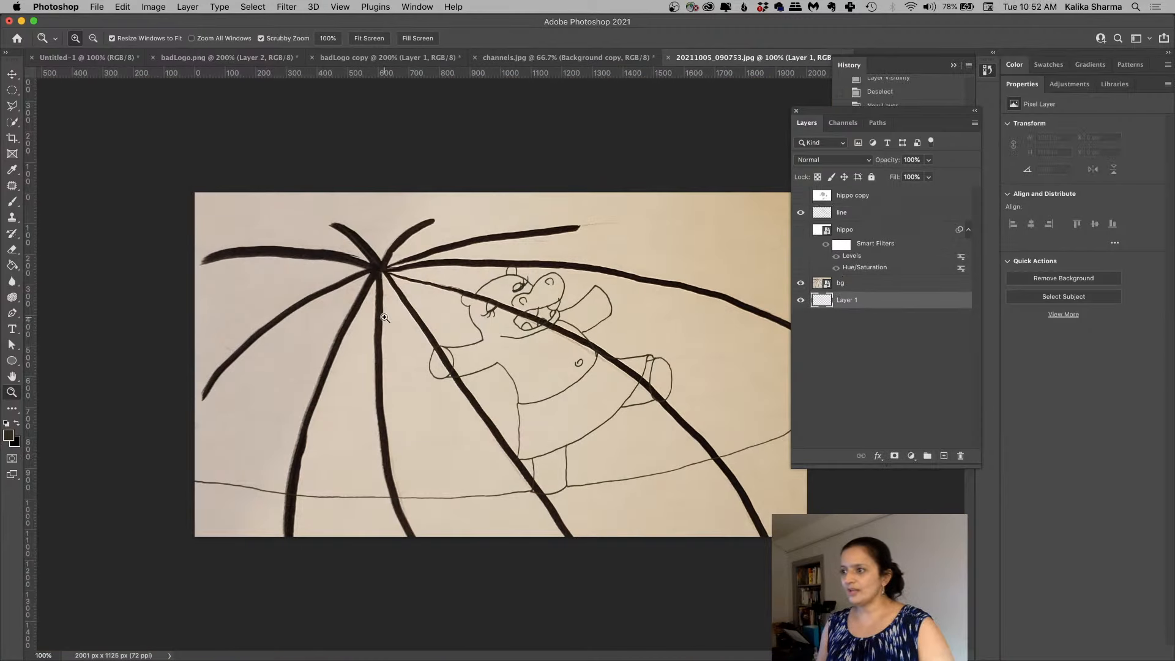
pyautogui.click(10, 436)
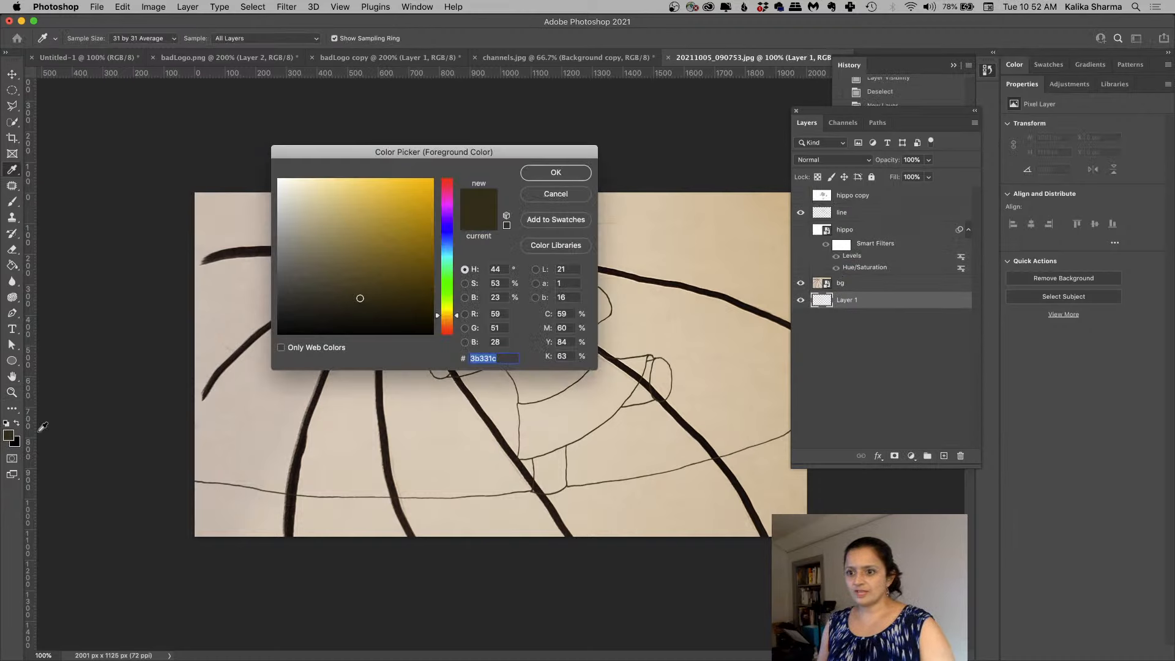
pyautogui.moveTo(285, 256); pyautogui.dragTo(278, 243)
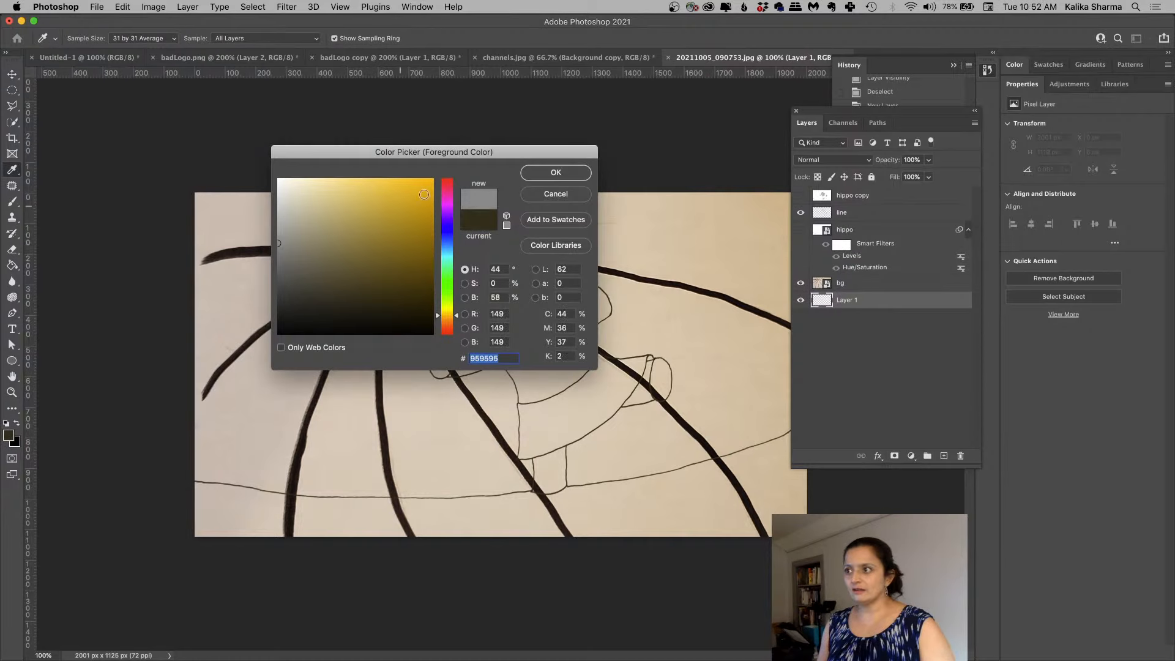
pyautogui.click(535, 175)
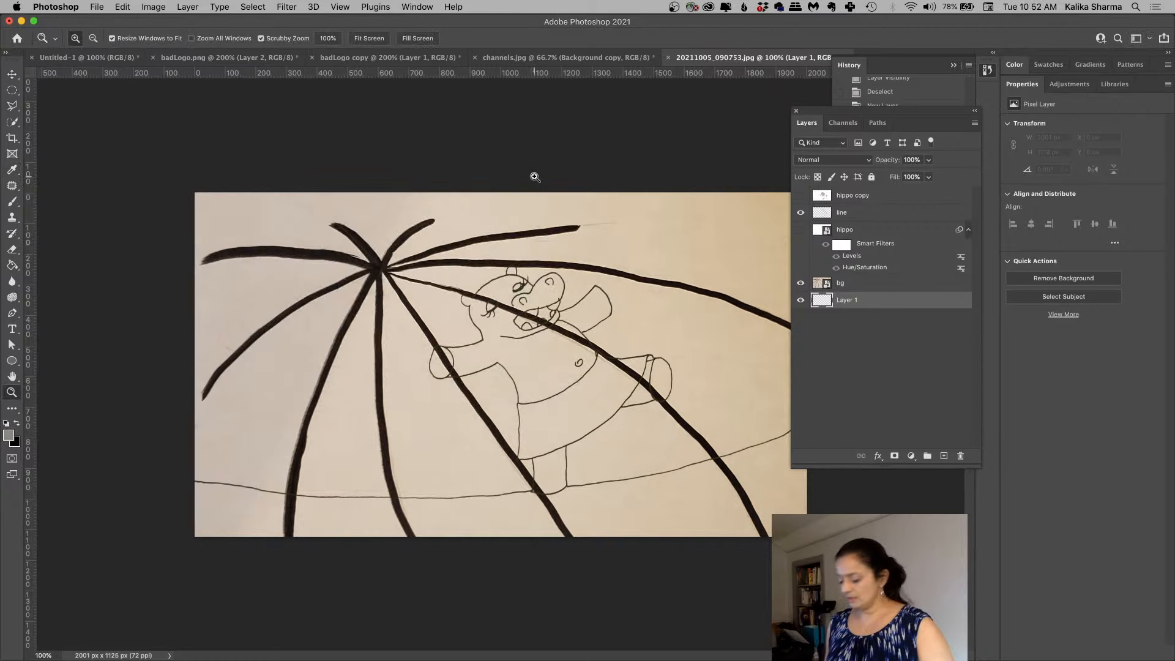
pyautogui.hotkey('alt', 'BackSpace')
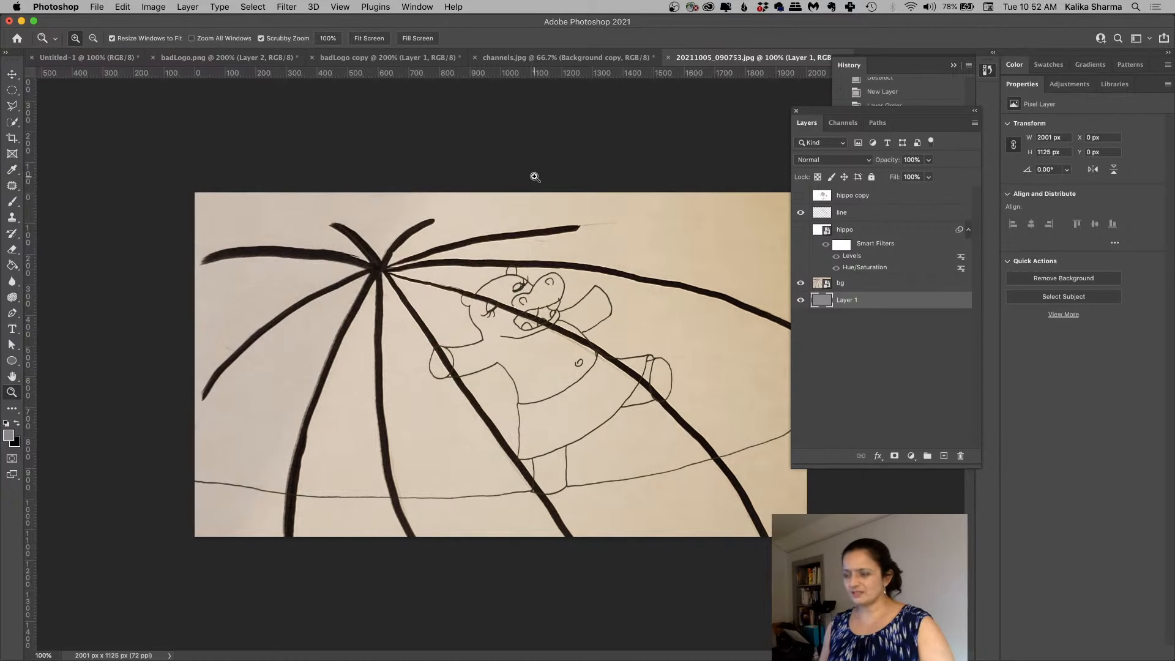
# Step: Move the gray layer above bg so it sits behind the extracted lines, and inspect the hippo's outlines up close
pyautogui.moveTo(869, 301); pyautogui.dragTo(869, 281)
pyautogui.click(547, 299)
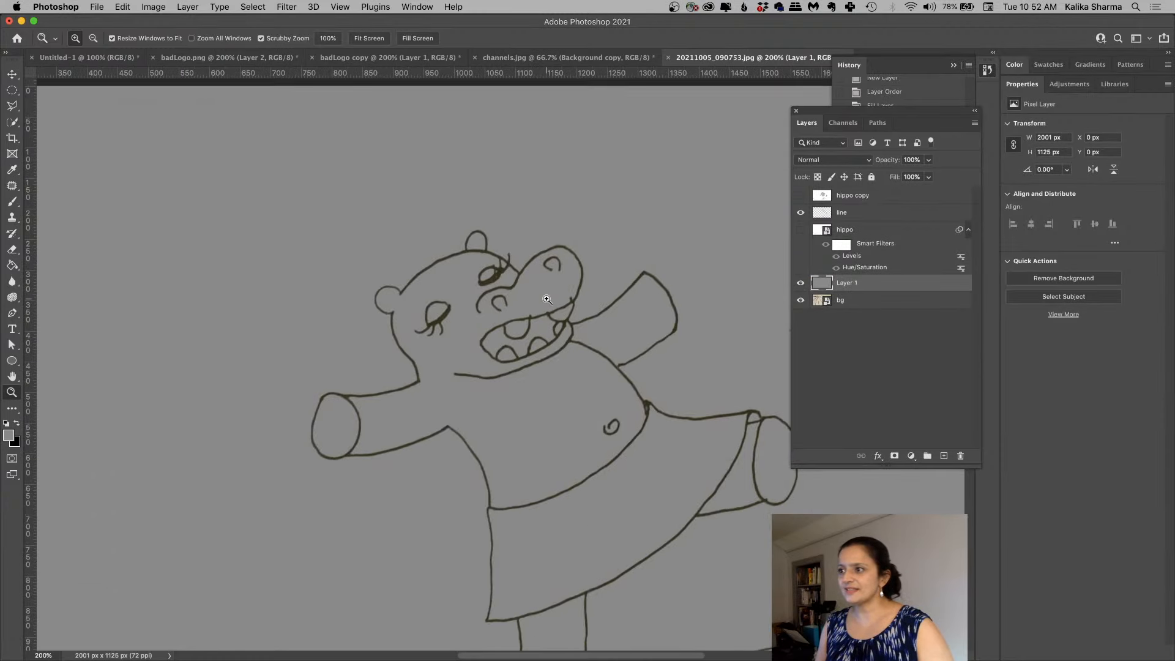
pyautogui.click(547, 299)
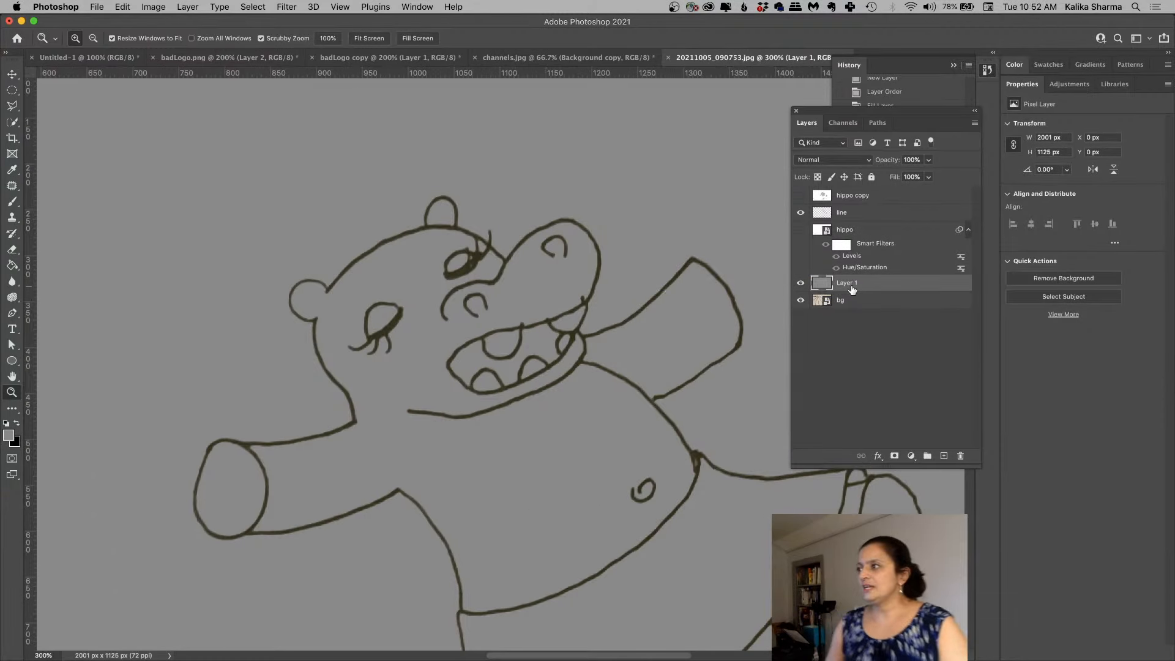
# Step: Hide the line layer, show the hippo layer and delete its Levels and Hue/Saturation Smart Filters
pyautogui.click(843, 213)
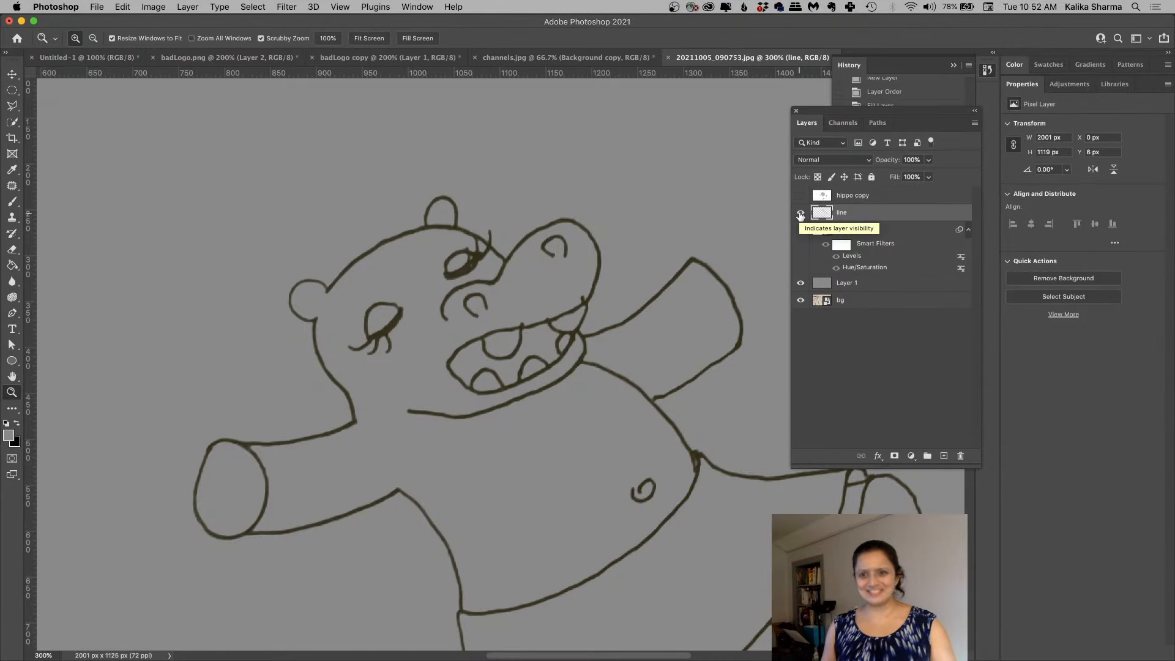
pyautogui.click(801, 212)
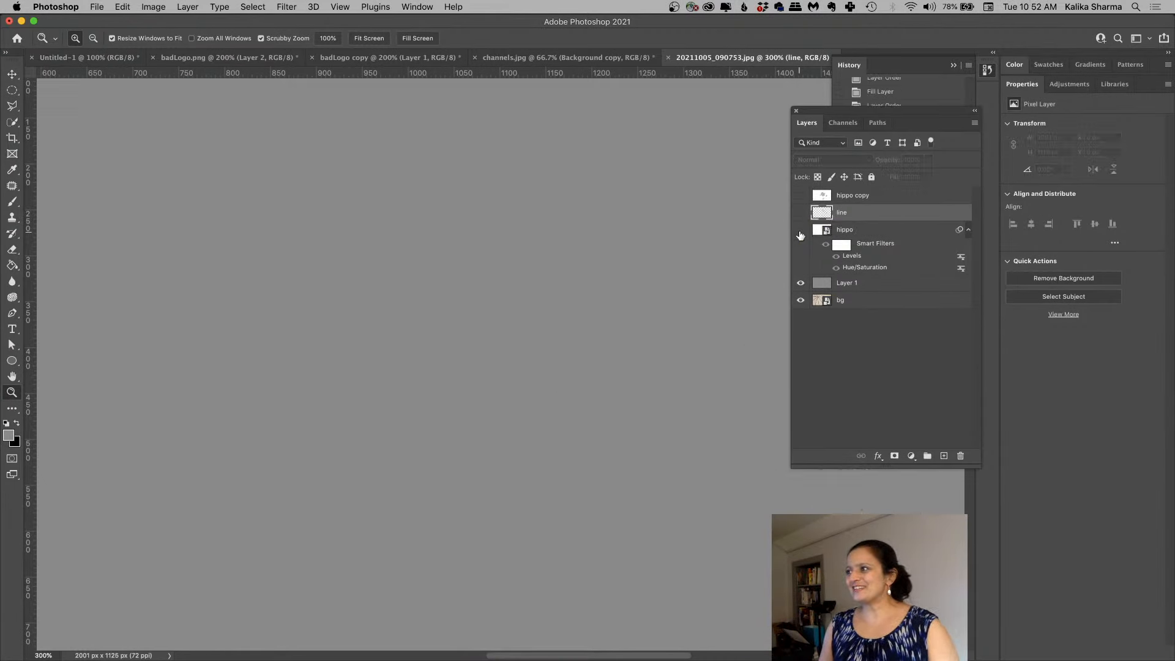
pyautogui.click(801, 229)
pyautogui.click(880, 235)
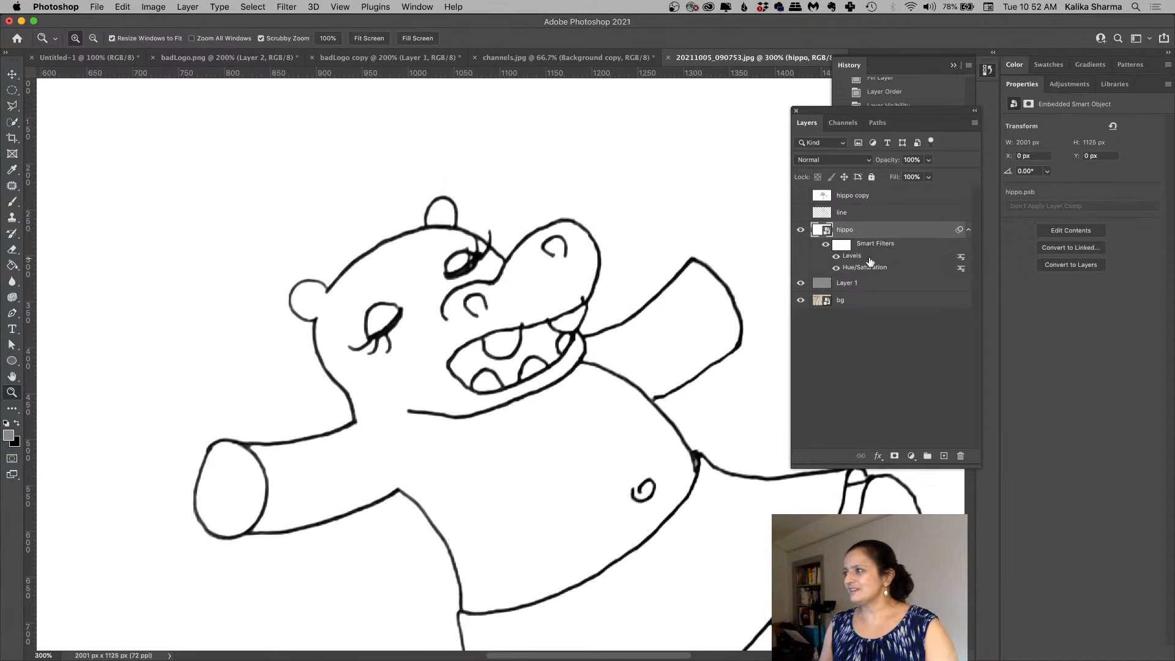
pyautogui.moveTo(869, 260); pyautogui.dragTo(962, 456)
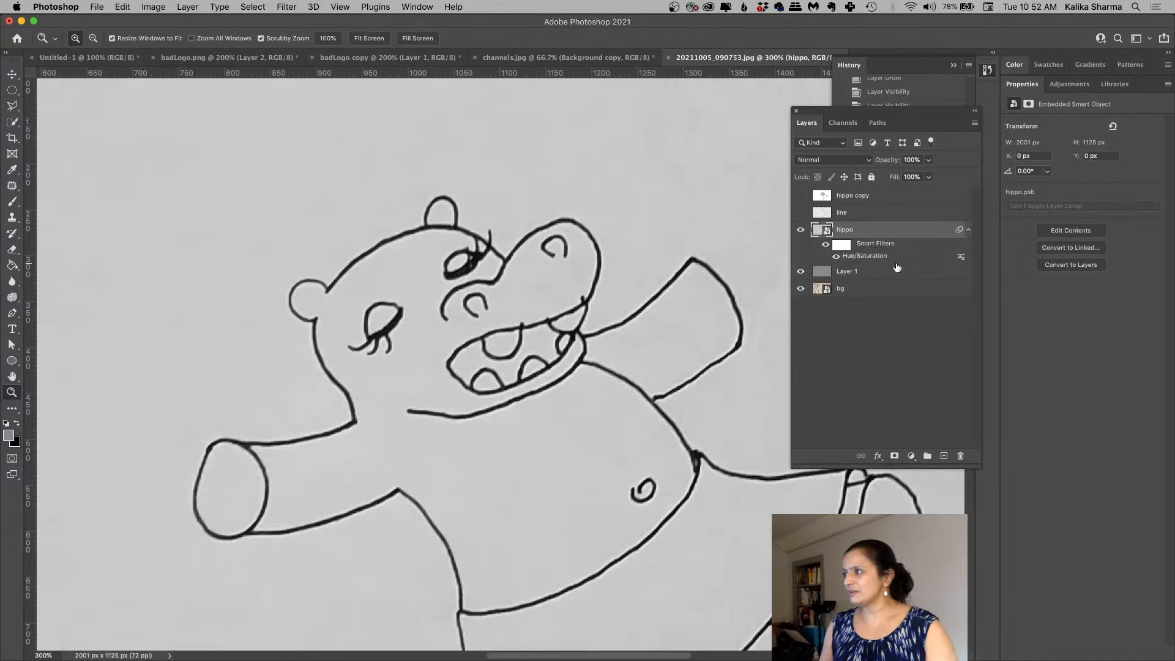
pyautogui.moveTo(878, 256); pyautogui.dragTo(961, 456)
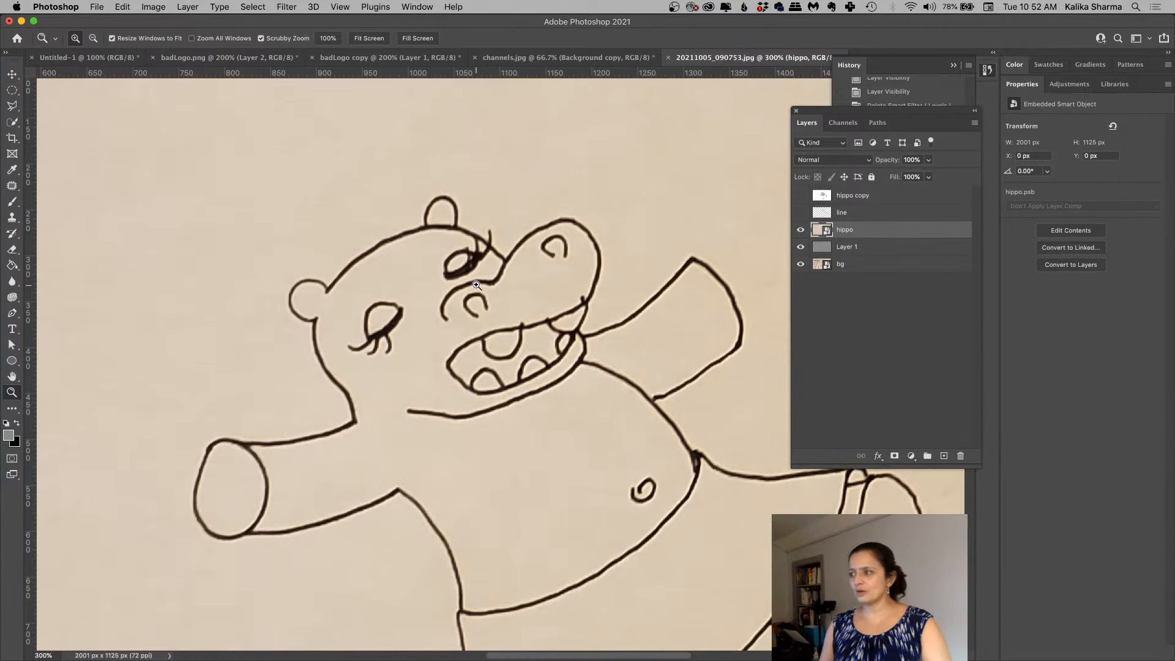
# Step: Compare the extracted lines on gray with the unfiltered hippo drawing by toggling the line and hippo layers' visibility
pyautogui.click(801, 212)
pyautogui.click(801, 231)
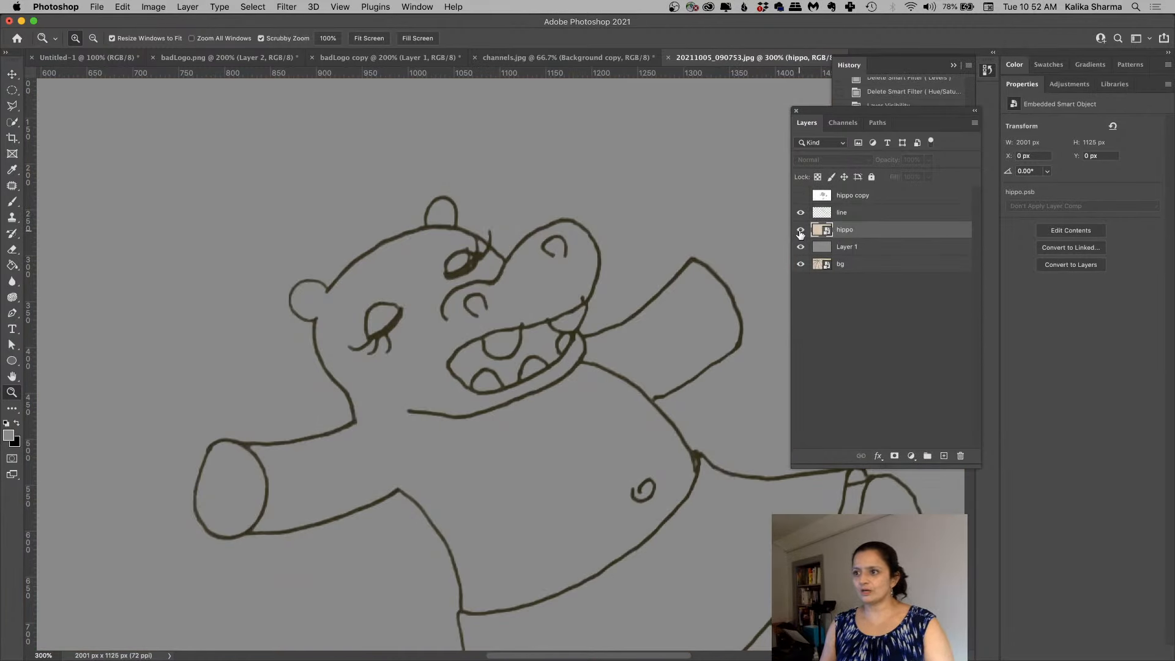
pyautogui.click(801, 231)
pyautogui.click(800, 212)
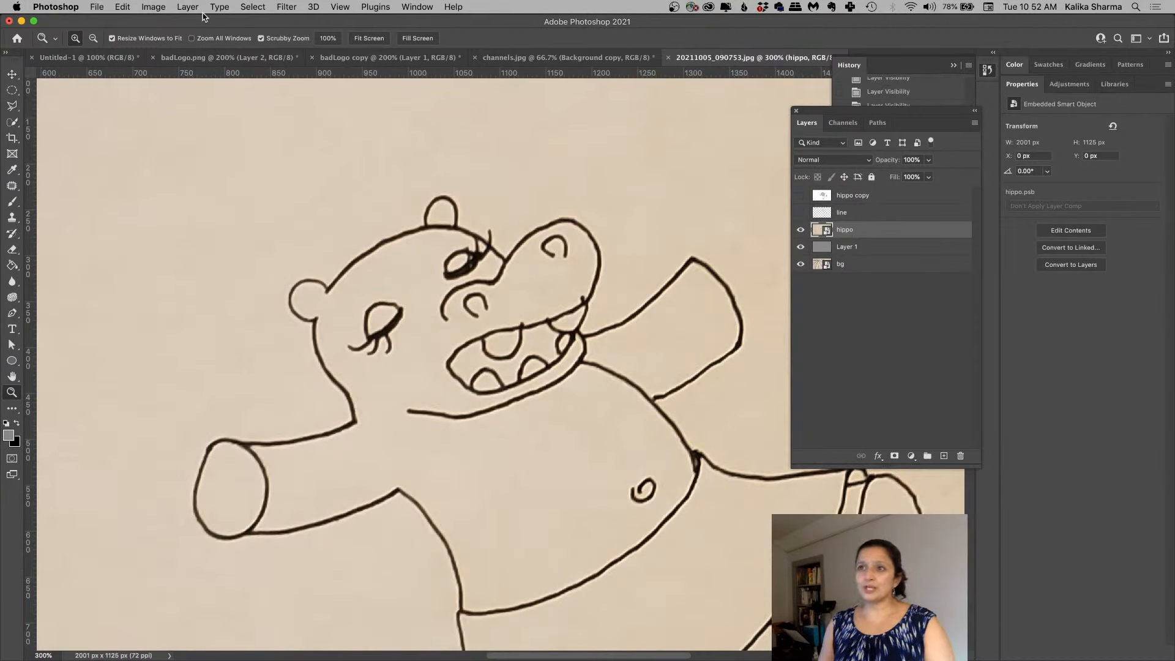
# Step: Apply a Hue/Saturation adjustment to the hippo layer with Saturation at -100
pyautogui.click(161, 9)
pyautogui.moveTo(165, 40)
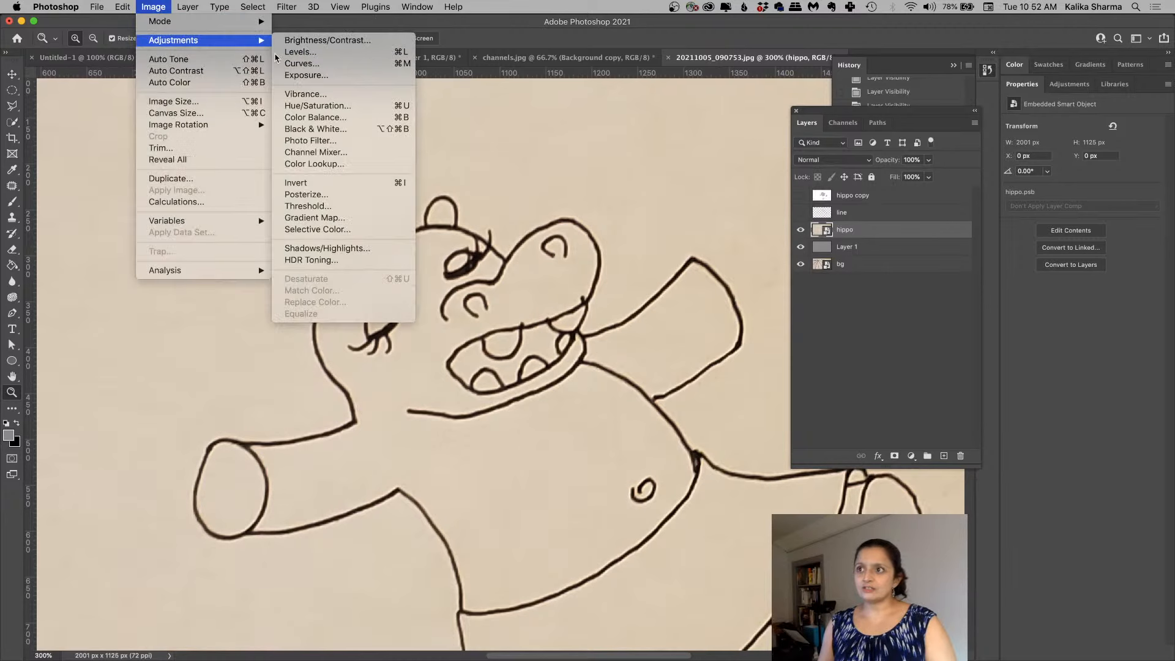
pyautogui.click(317, 106)
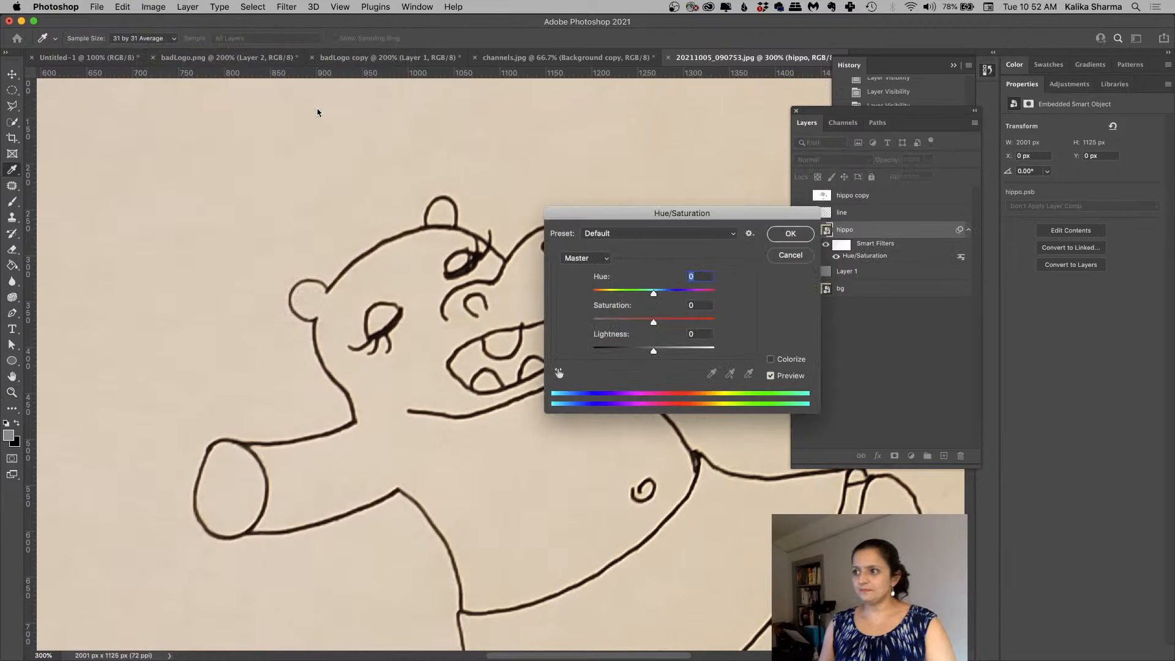
pyautogui.moveTo(622, 322); pyautogui.dragTo(567, 323)
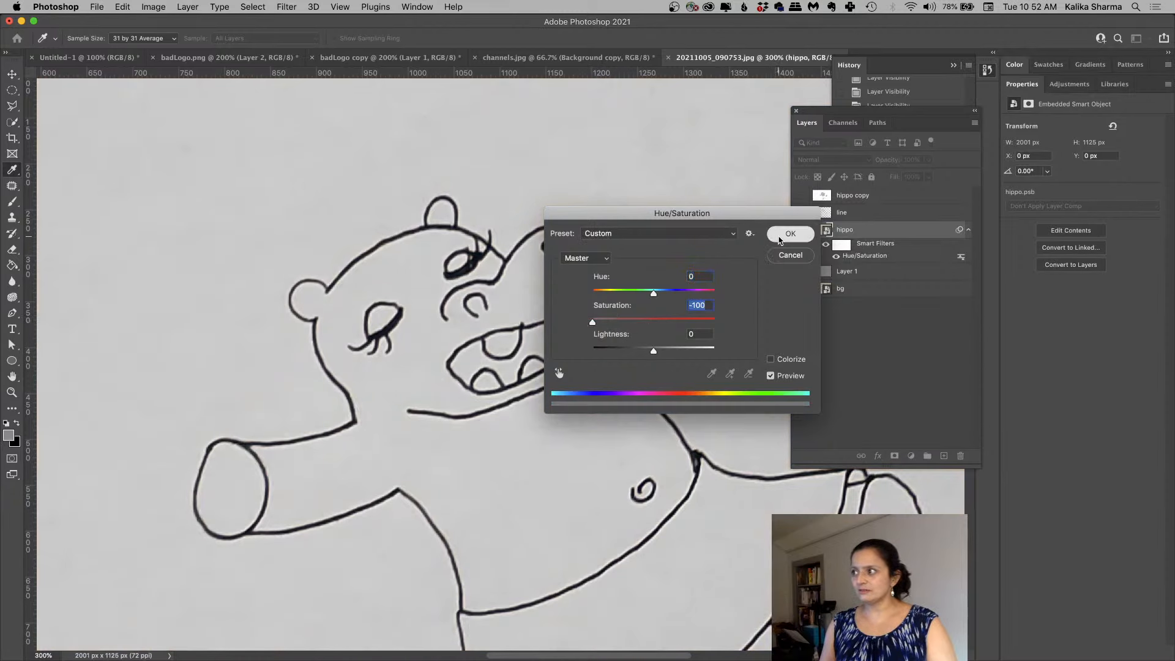
pyautogui.click(789, 233)
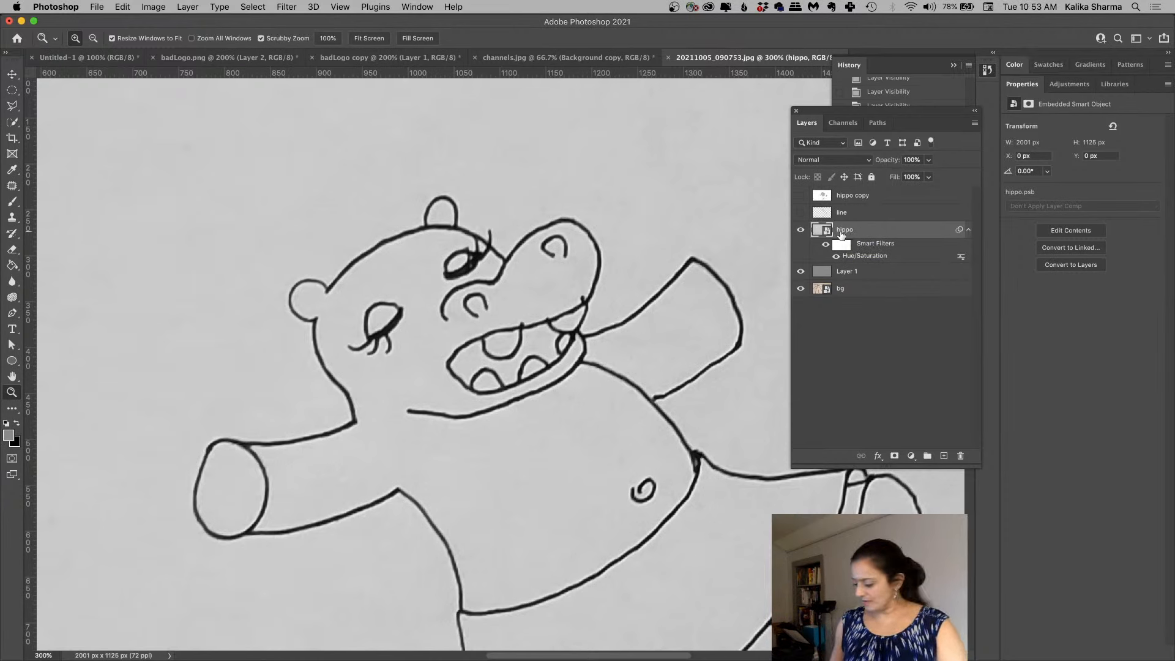
# Step: Apply a Levels adjustment to the hippo layer with the white input level at 185
pyautogui.press('super+l')
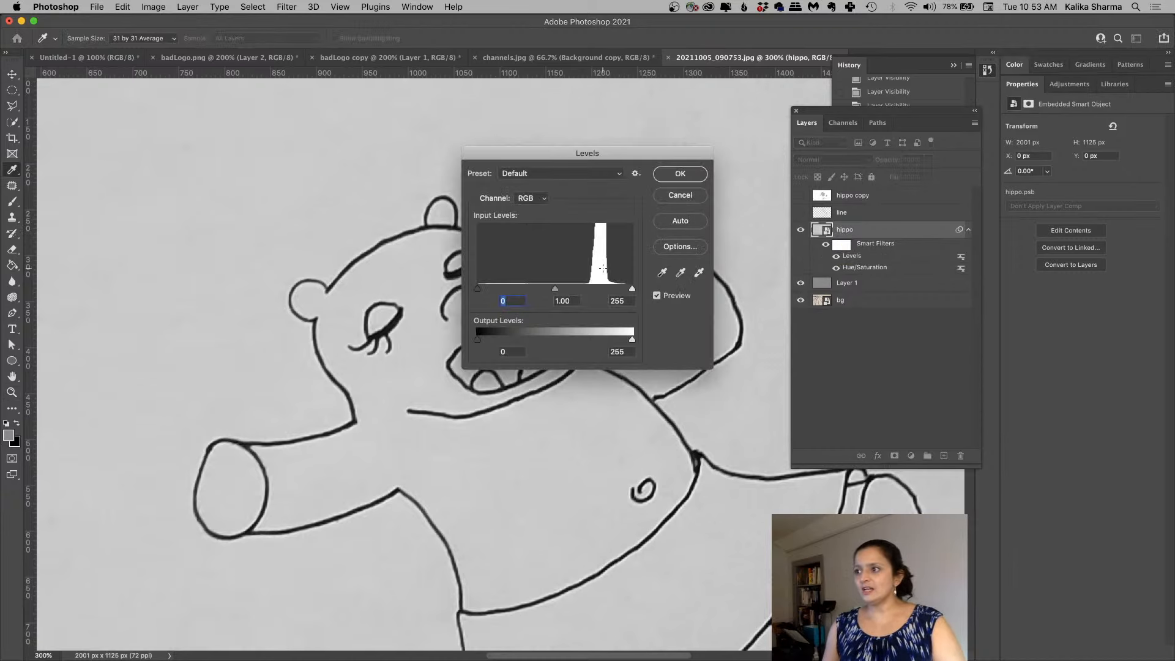
pyautogui.moveTo(633, 292)
pyautogui.mouseDown()
pyautogui.moveTo(598, 293)
pyautogui.moveTo(641, 294)
pyautogui.mouseUp()
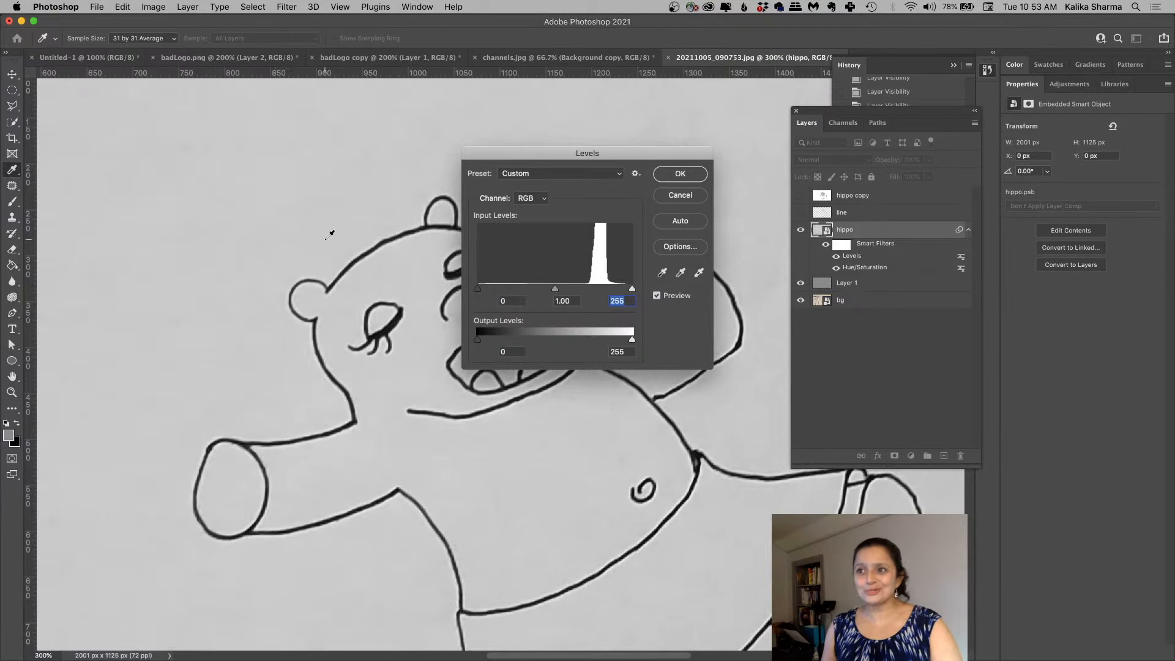
pyautogui.moveTo(632, 291); pyautogui.dragTo(592, 293)
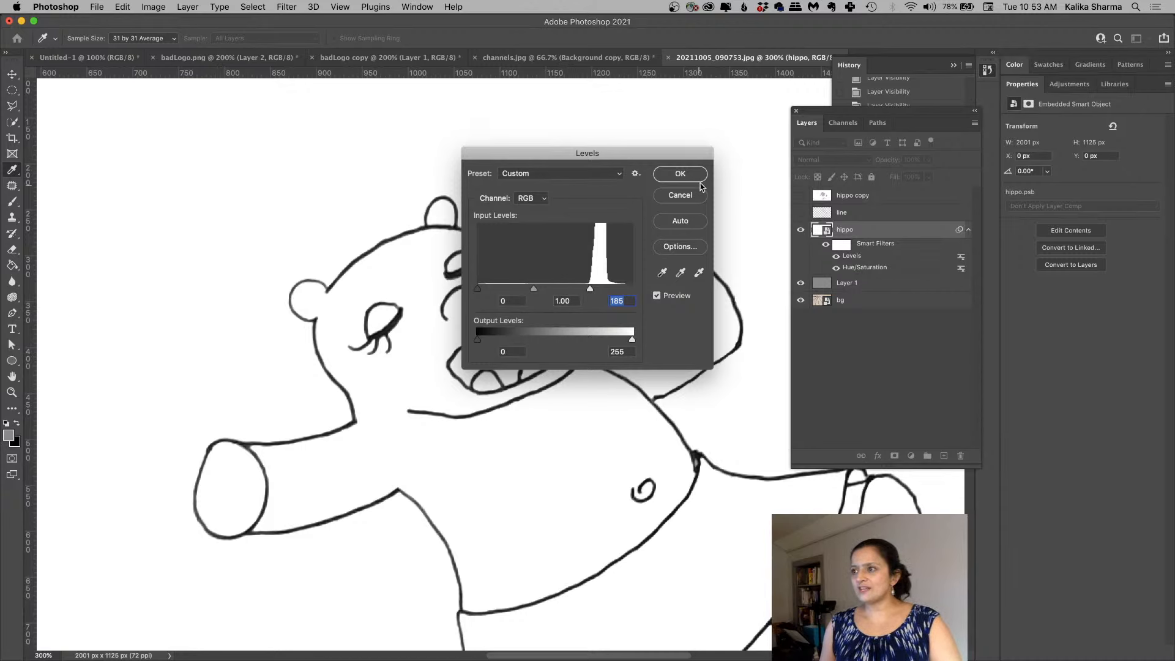
pyautogui.click(680, 174)
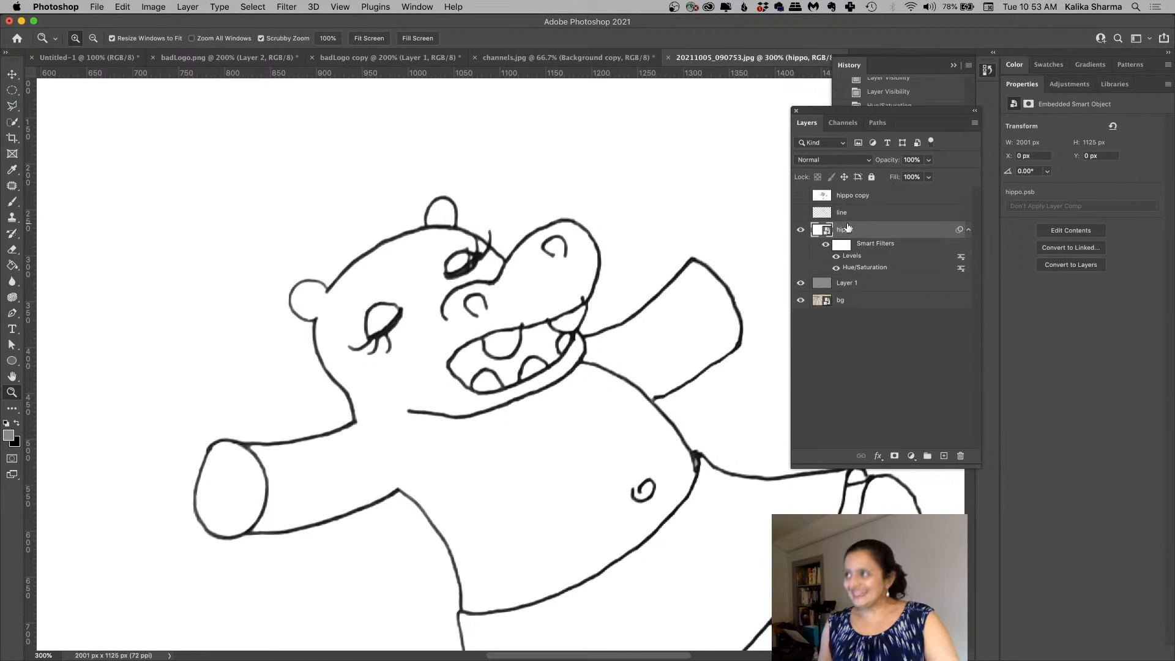
# Step: Load the RGB composite channel as a selection and invert it so the hippo's dark lines are selected
pyautogui.click(840, 123)
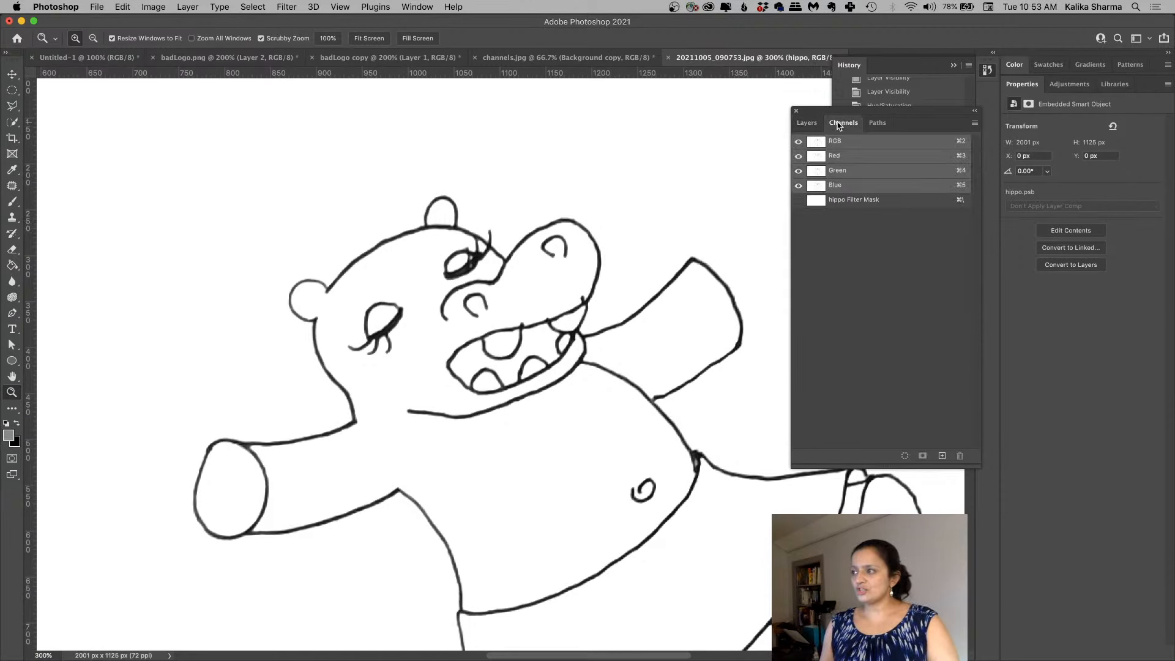
pyautogui.click(905, 457)
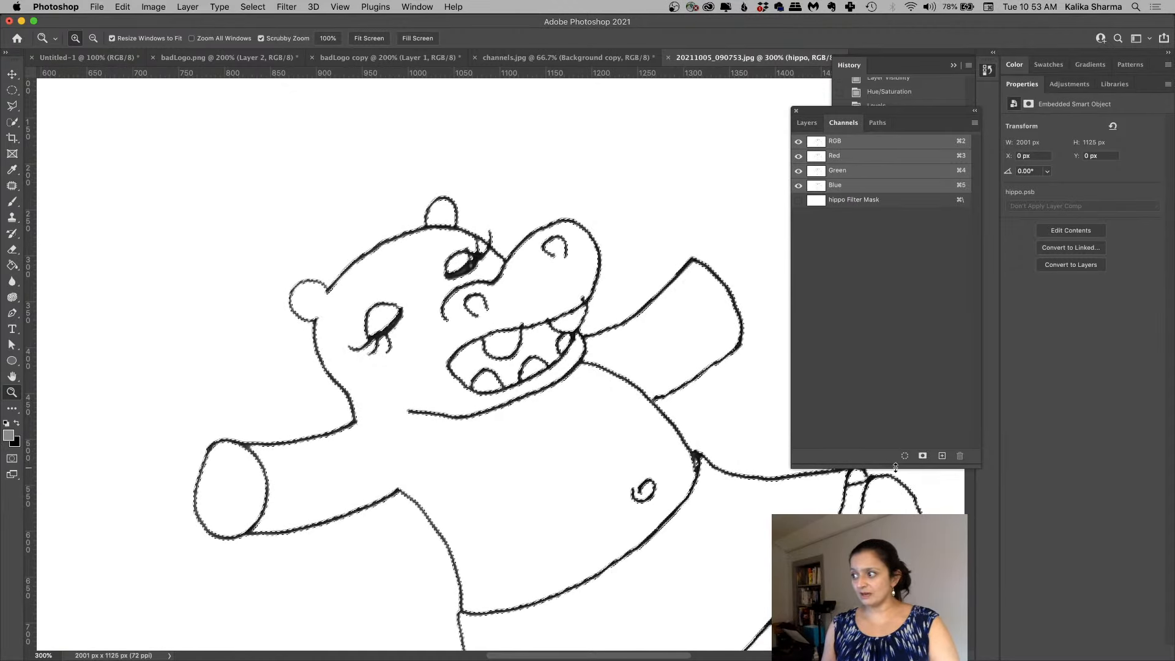
pyautogui.moveTo(902, 463); pyautogui.dragTo(906, 402)
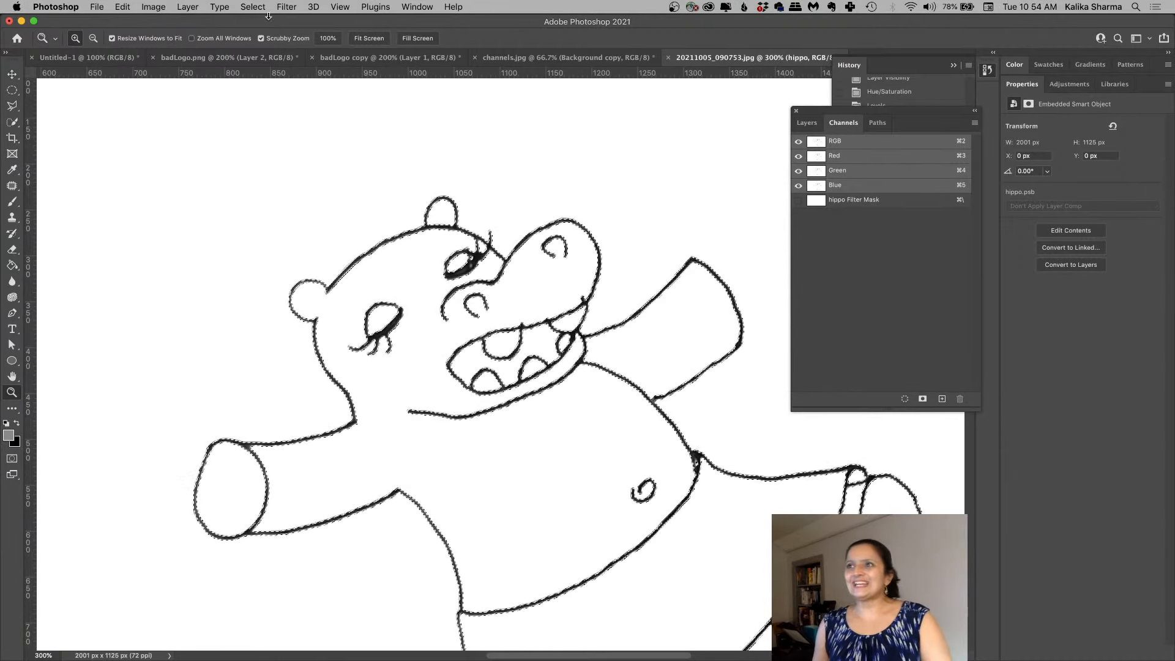
pyautogui.press('super+minus')
pyautogui.press('super+minus')
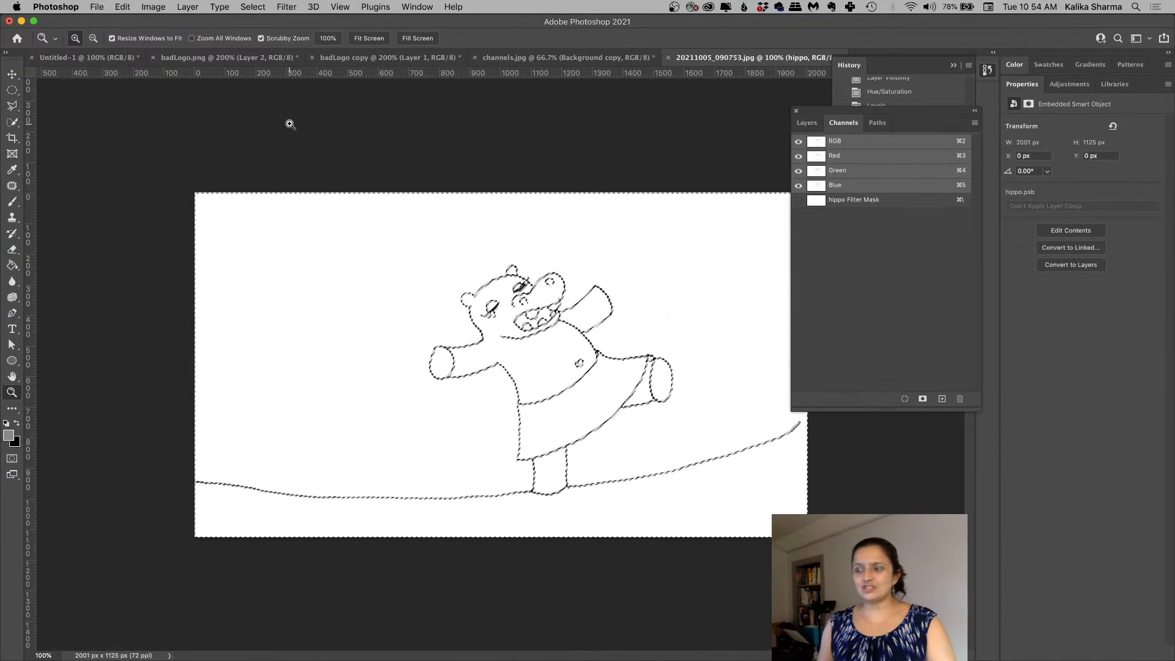
pyautogui.click(249, 9)
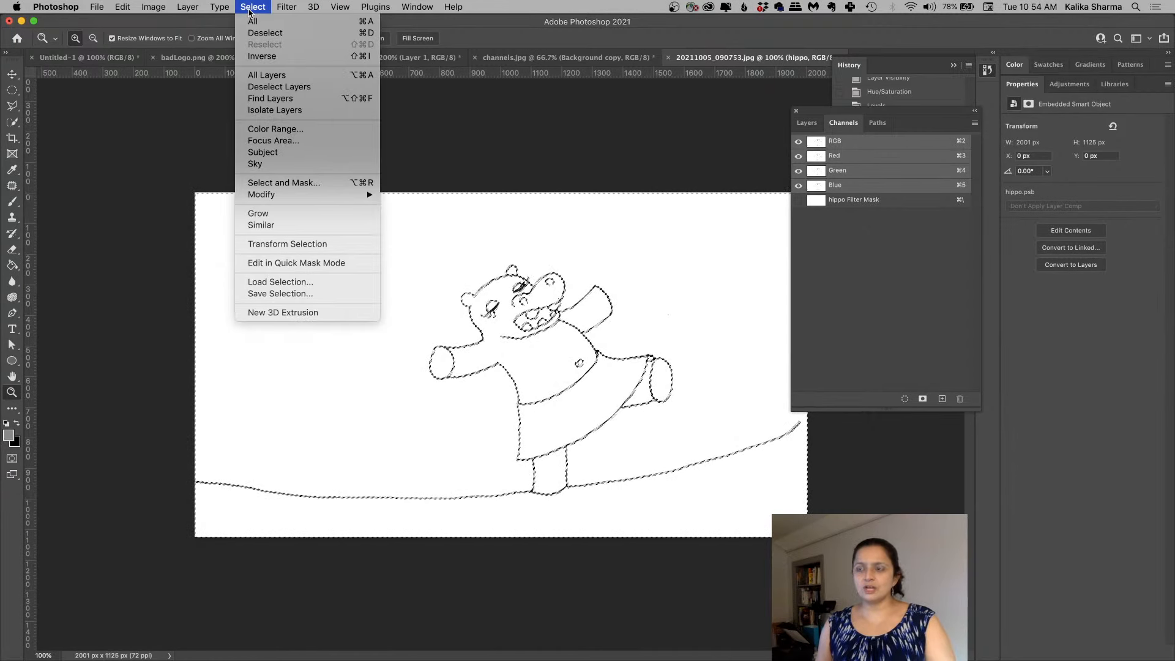
pyautogui.click(262, 56)
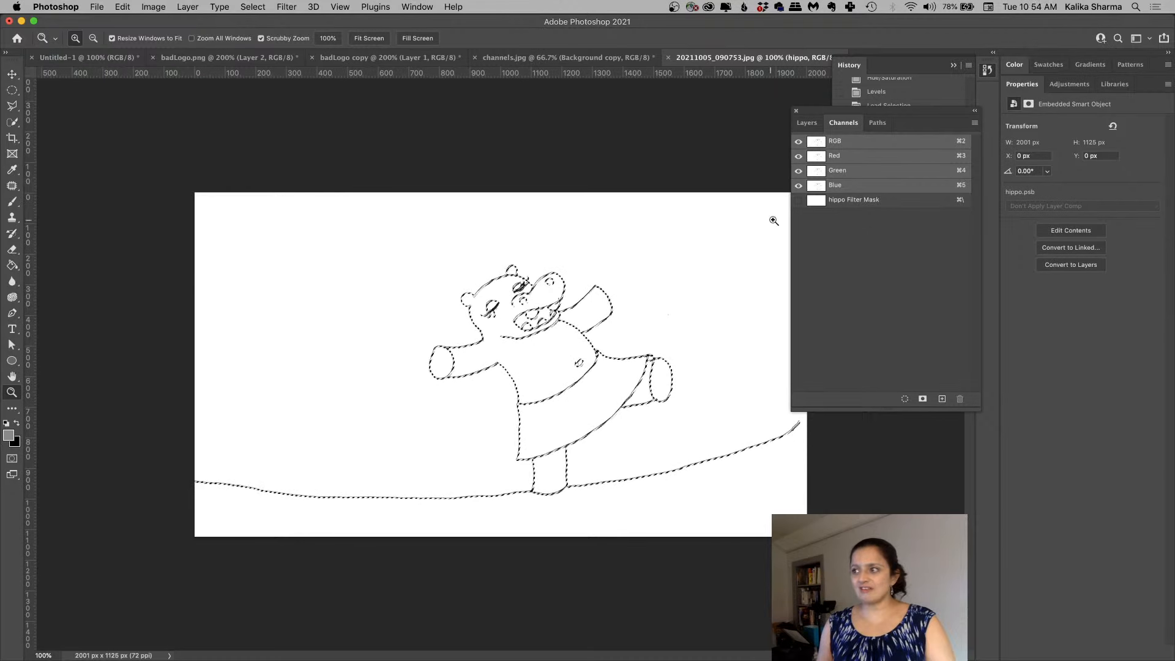
# Step: Add a new layer above the hippo layer and set the foreground color to dark navy #1b1b33
pyautogui.click(806, 123)
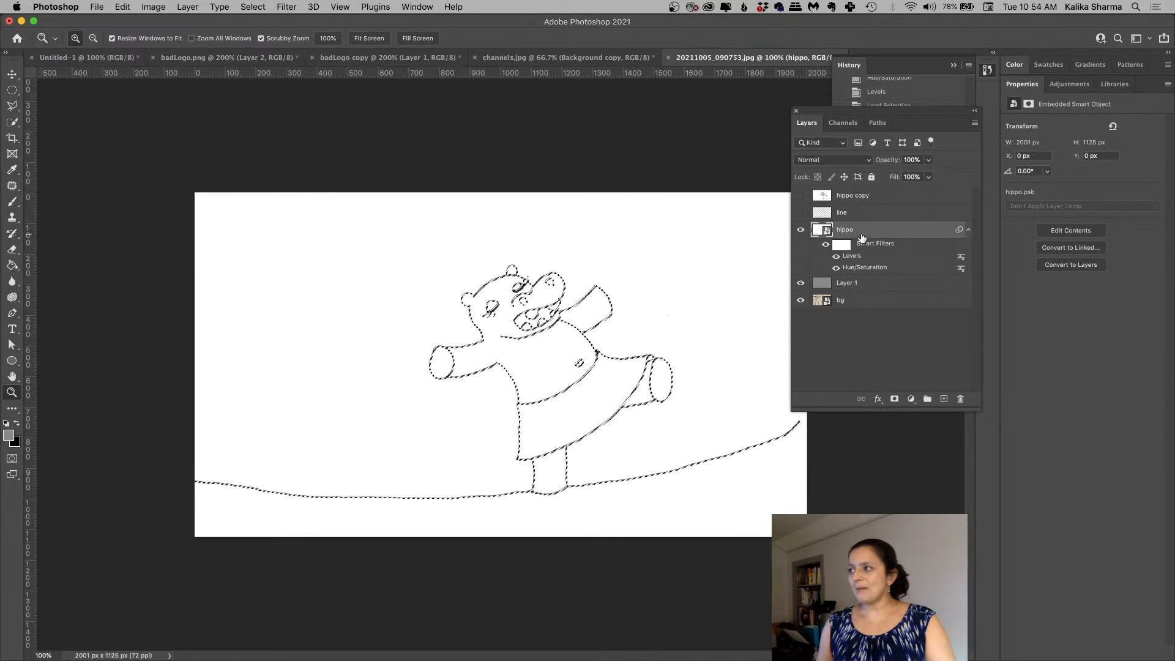
pyautogui.click(944, 399)
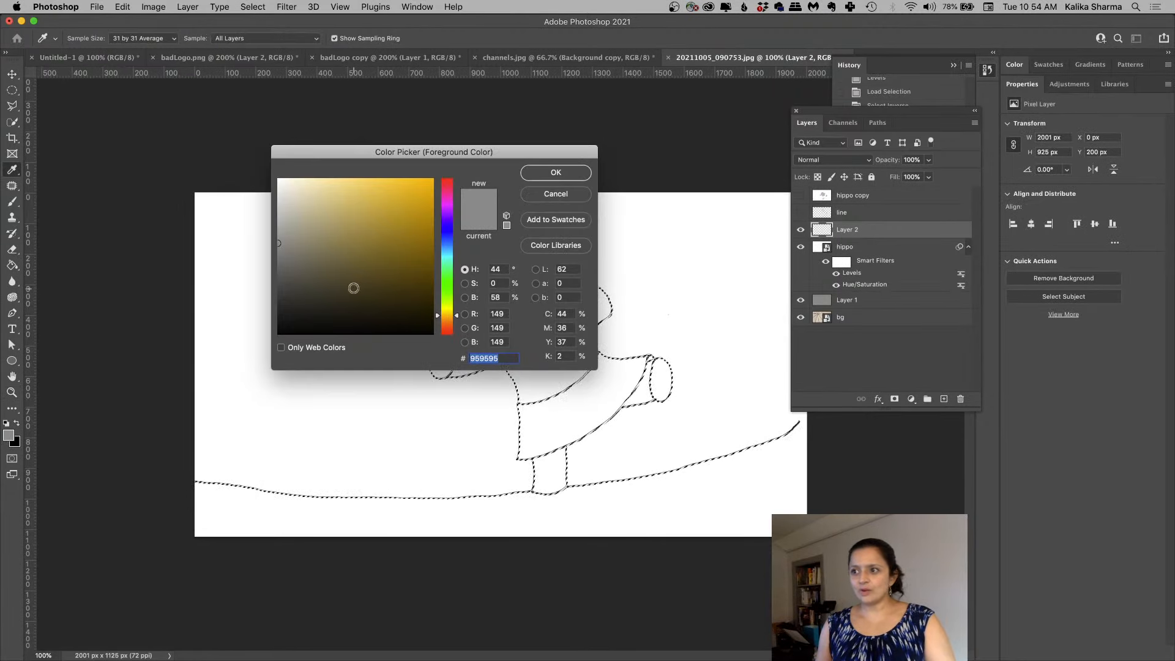
pyautogui.click(358, 299)
pyautogui.click(446, 230)
pyautogui.moveTo(446, 229); pyautogui.dragTo(446, 230)
pyautogui.moveTo(381, 305)
pyautogui.mouseDown()
pyautogui.moveTo(369, 291)
pyautogui.moveTo(355, 298)
pyautogui.mouseUp()
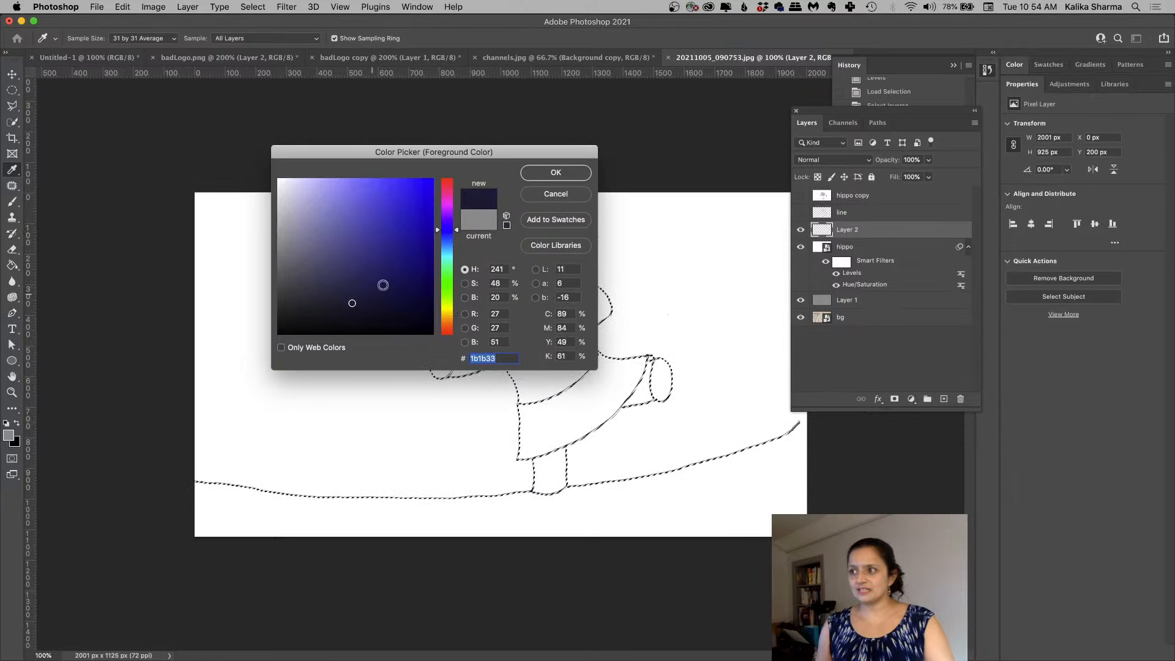
pyautogui.click(556, 174)
pyautogui.press('z')
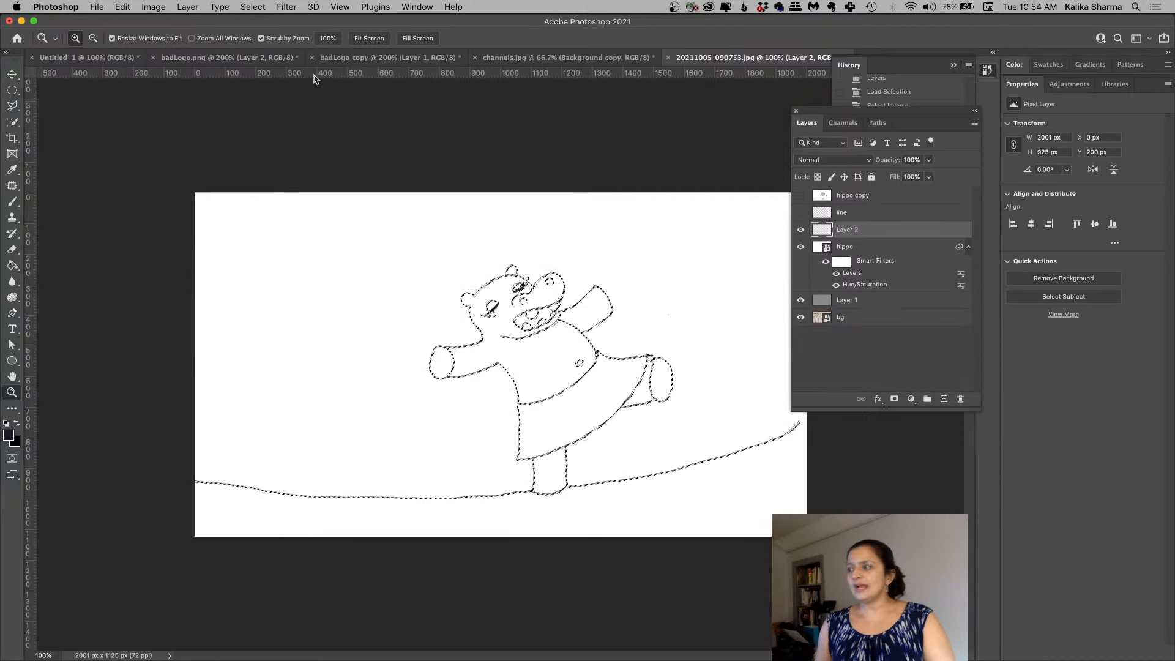
# Step: Fill the selected lines on the new layer with the foreground color in Normal mode at 100% opacity
pyautogui.click(122, 7)
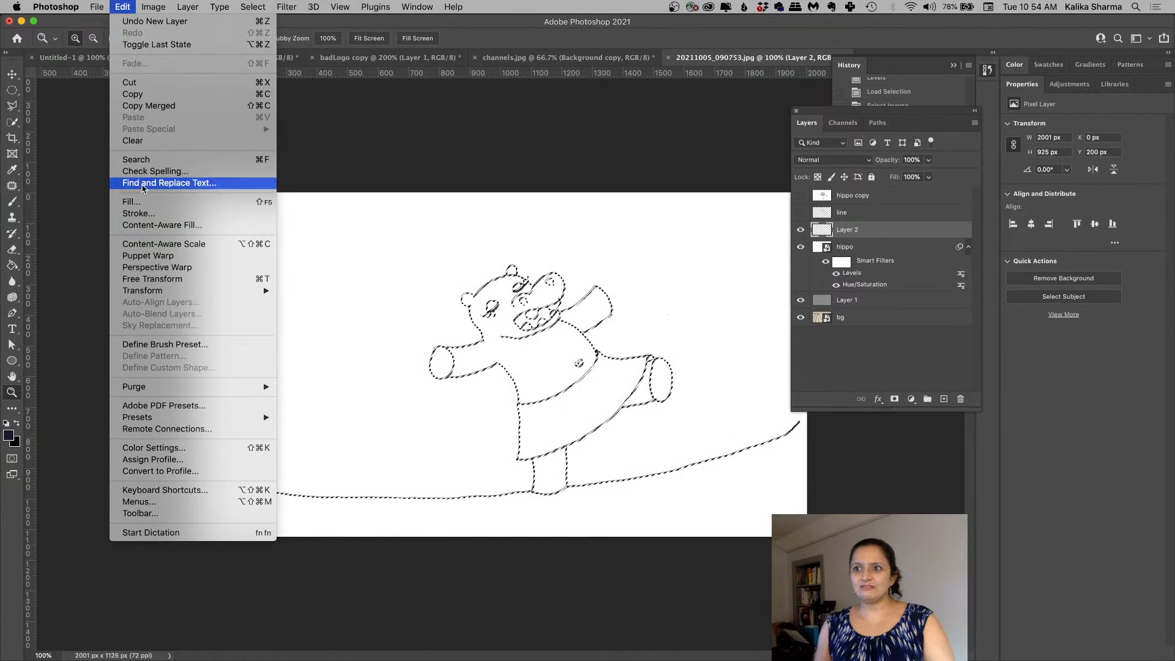
pyautogui.click(144, 202)
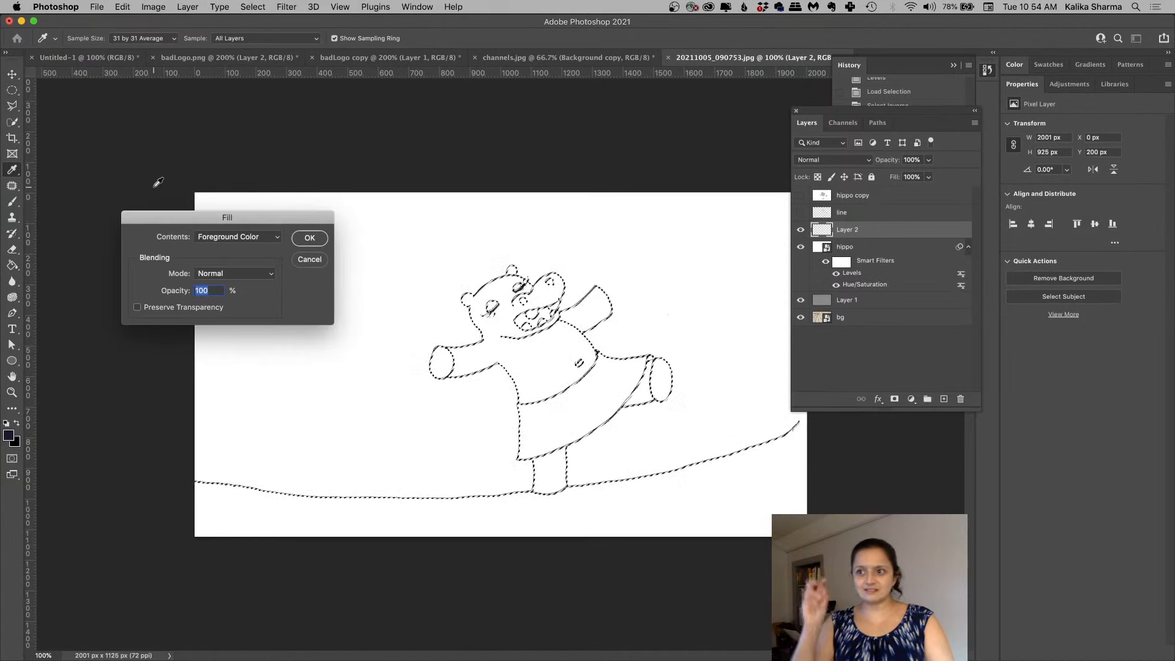
pyautogui.click(310, 238)
pyautogui.press('z')
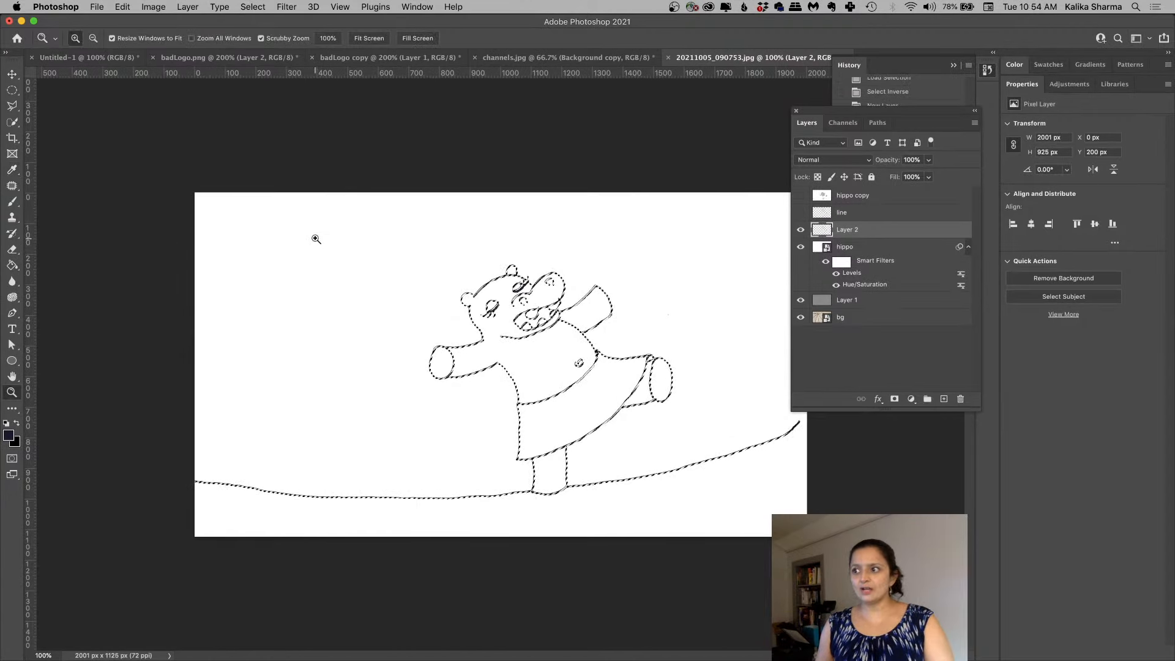
# Step: Hide the hippo layer and deselect the line selection
pyautogui.click(802, 250)
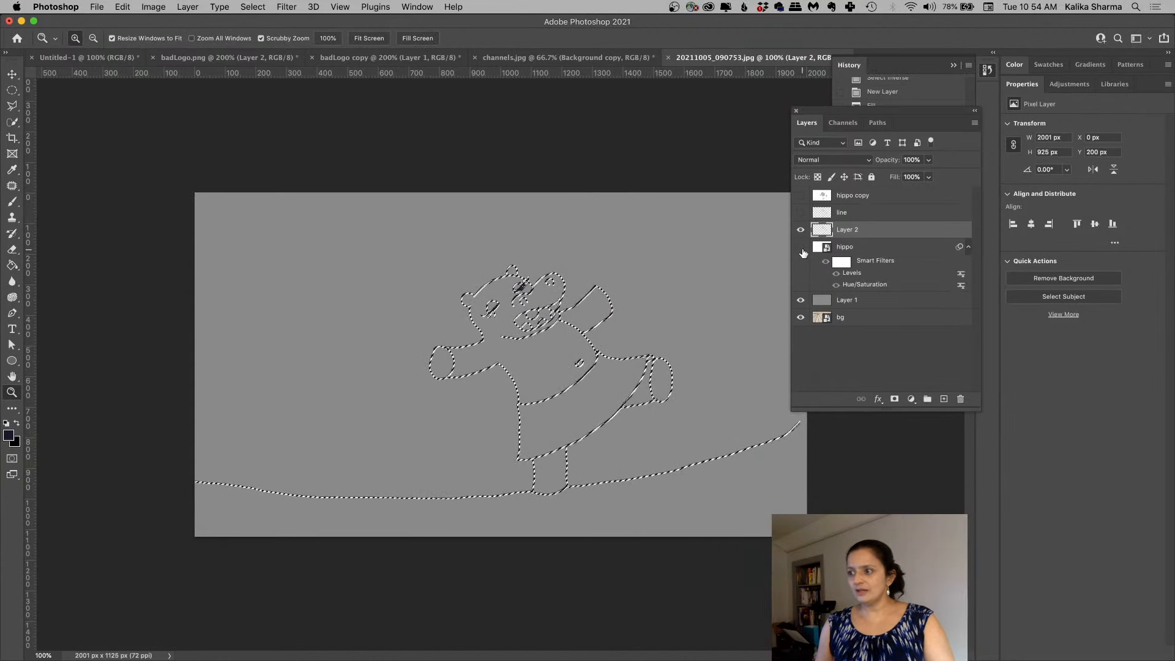
pyautogui.press('super+d')
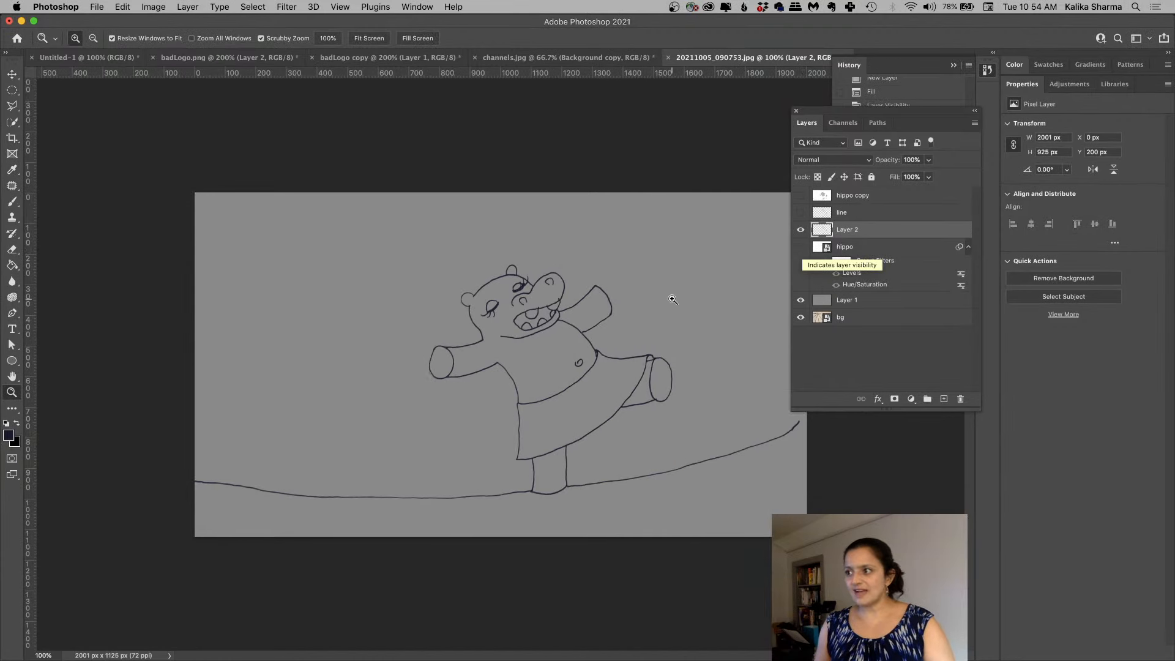
# Step: Duplicate Layer 2, which holds the navy hippo lines
pyautogui.click(543, 306)
pyautogui.click(544, 307)
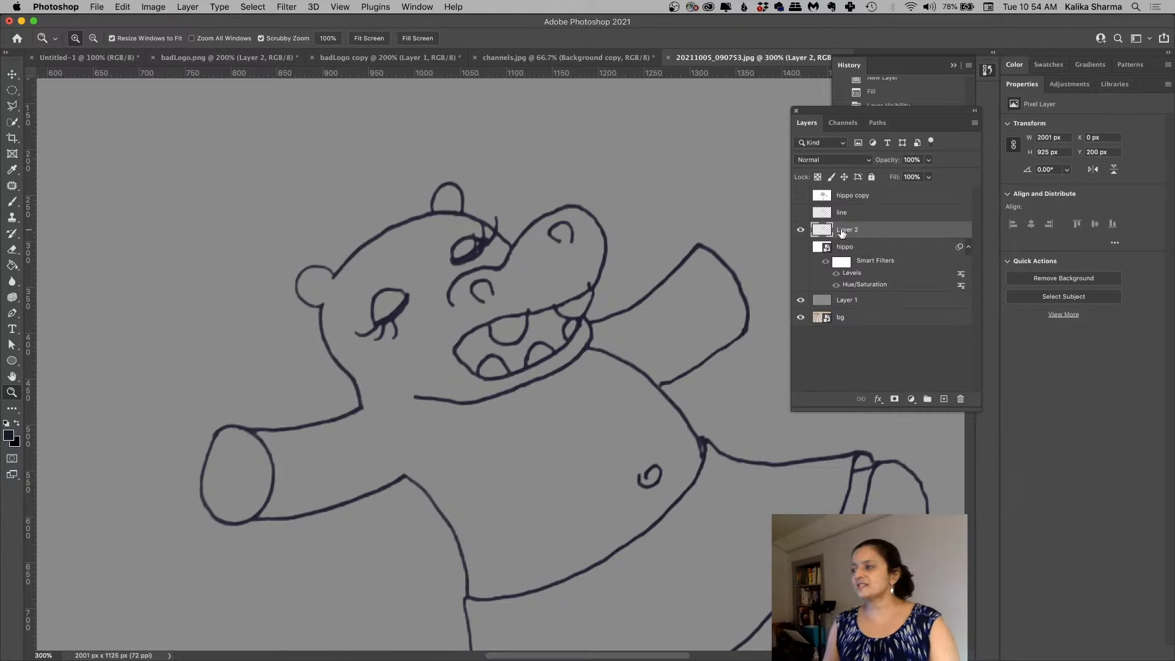
pyautogui.moveTo(842, 233); pyautogui.dragTo(944, 398)
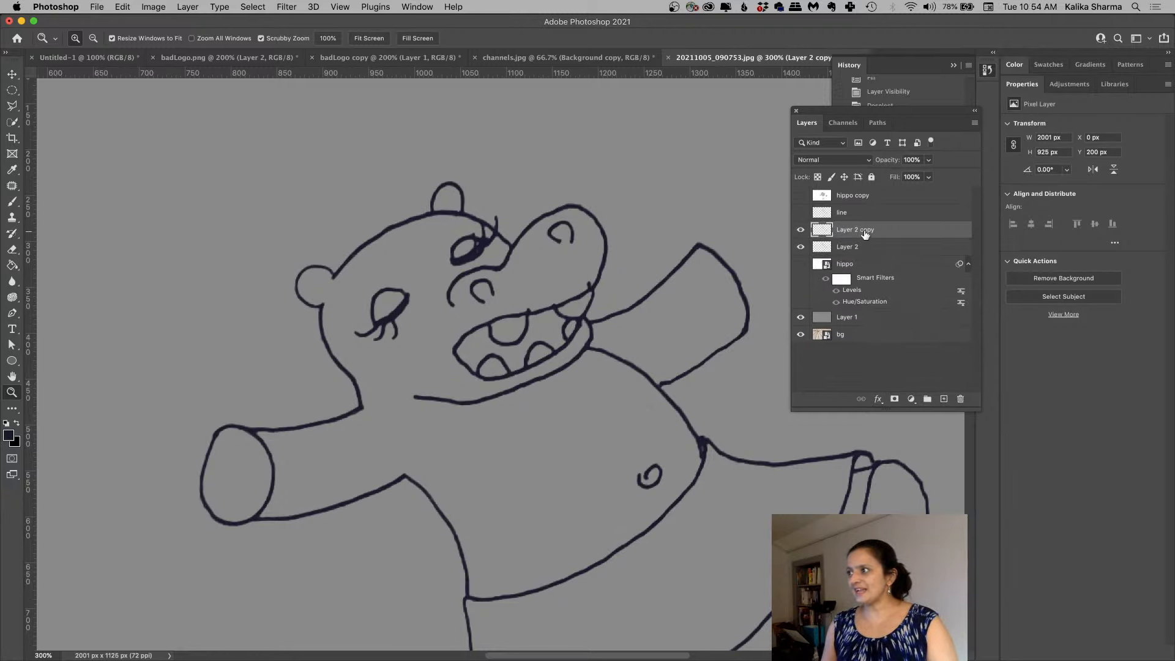
# Step: Rename the Layer 2 copy layer as "line" and the Layer 2 layer as "line+fill"
pyautogui.doubleClick(847, 229)
pyautogui.write('line')
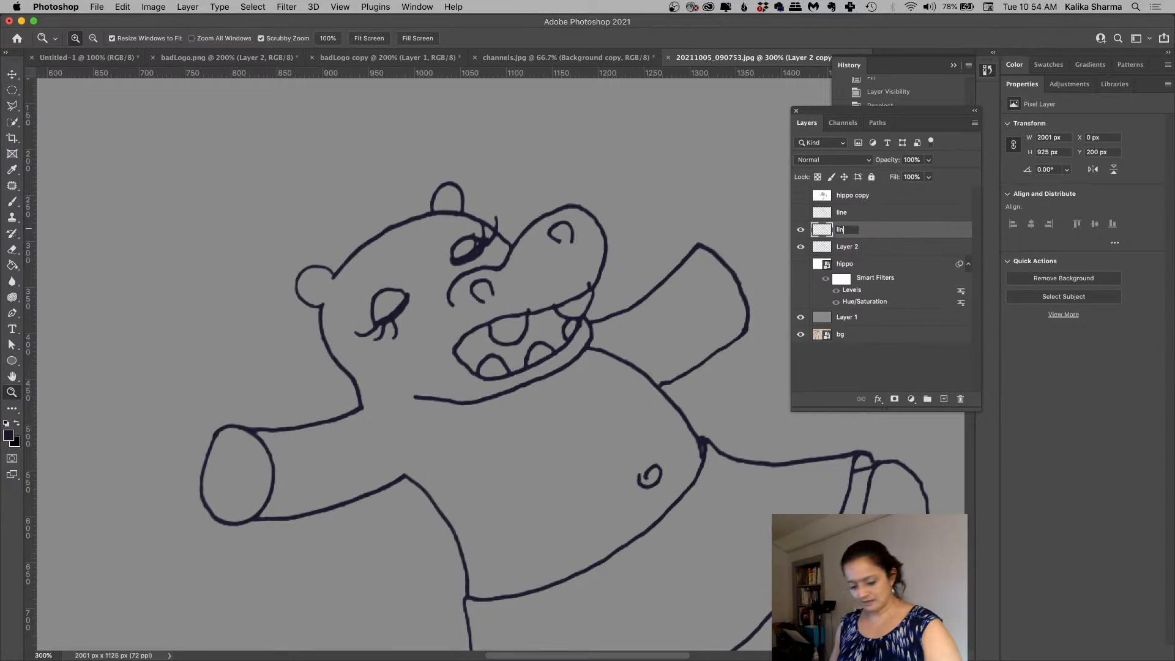
pyautogui.doubleClick(847, 247)
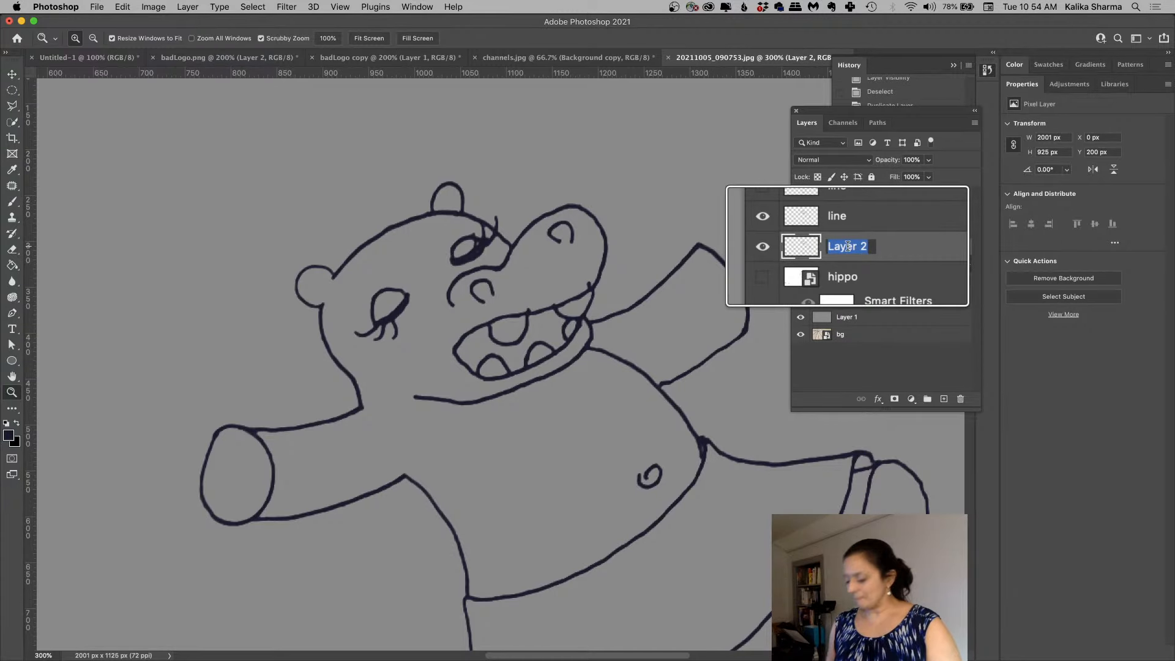
pyautogui.write('line fill')
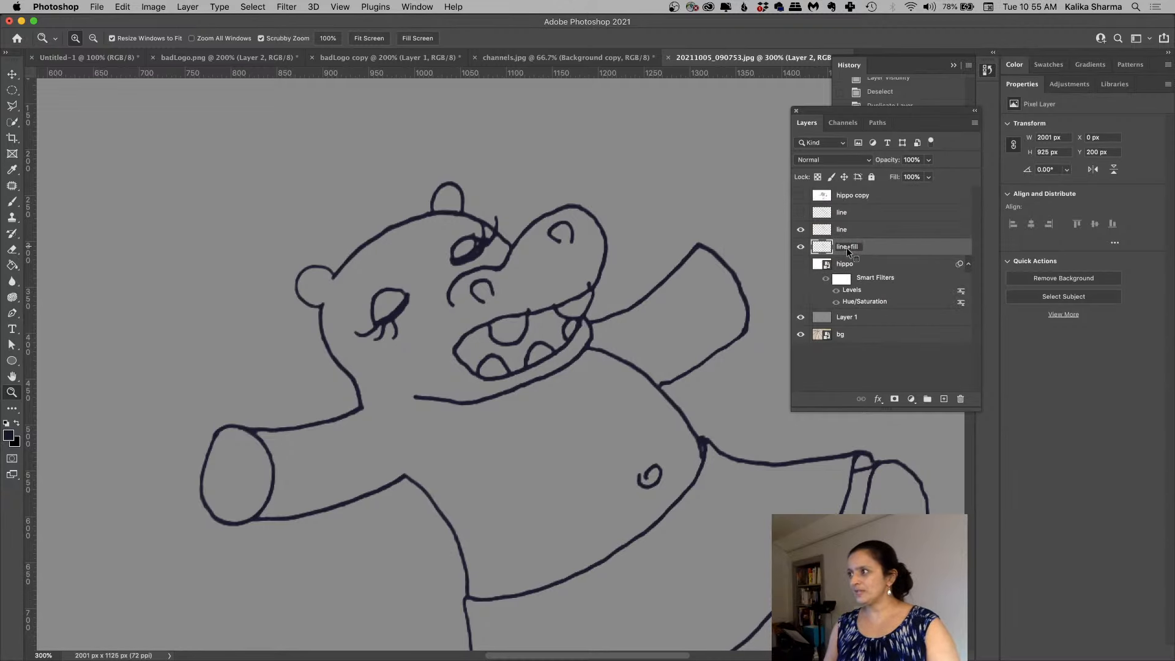
pyautogui.click(900, 250)
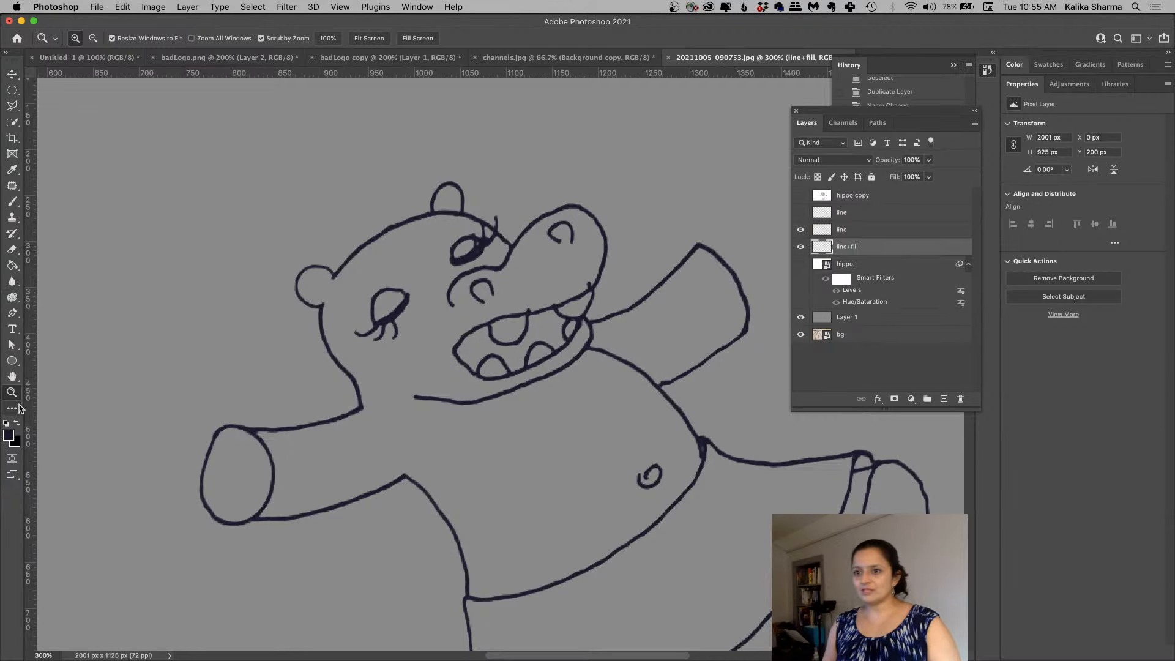
# Step: Set the foreground colour to a muted light purple
pyautogui.click(10, 437)
pyautogui.click(334, 198)
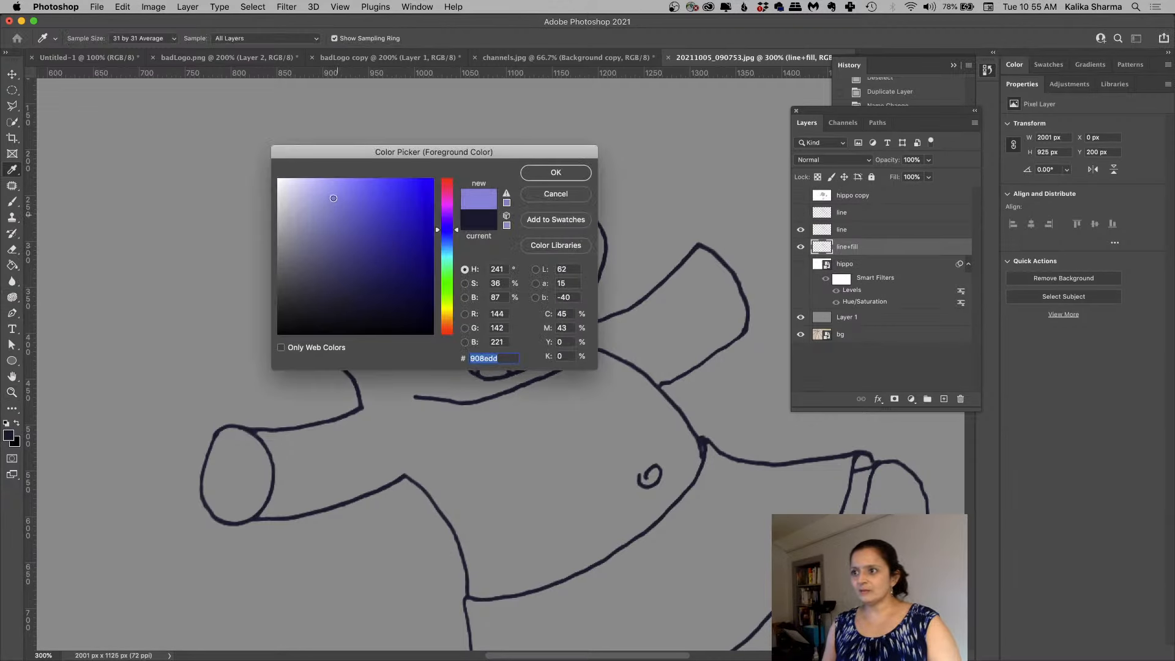
pyautogui.click(448, 210)
pyautogui.moveTo(330, 232); pyautogui.dragTo(299, 229)
pyautogui.click(553, 173)
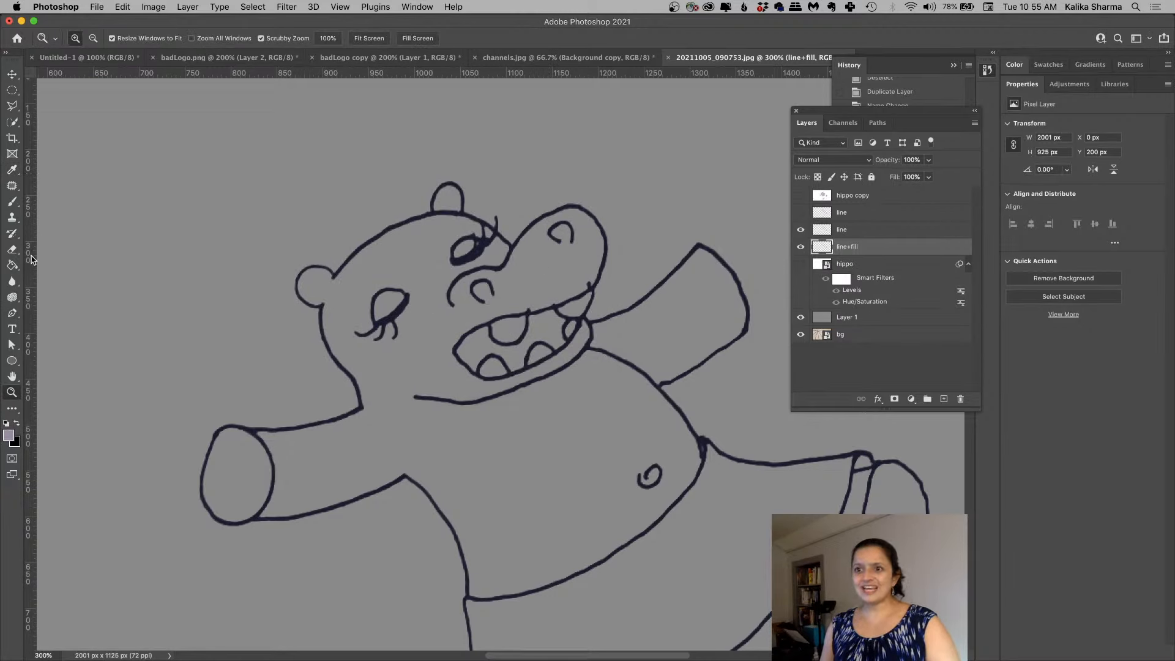
# Step: Fill the hippo's hand, head and body, and raised arm with purple on the line+fill layer using the Paint Bucket
pyautogui.click(11, 266)
pyautogui.click(223, 472)
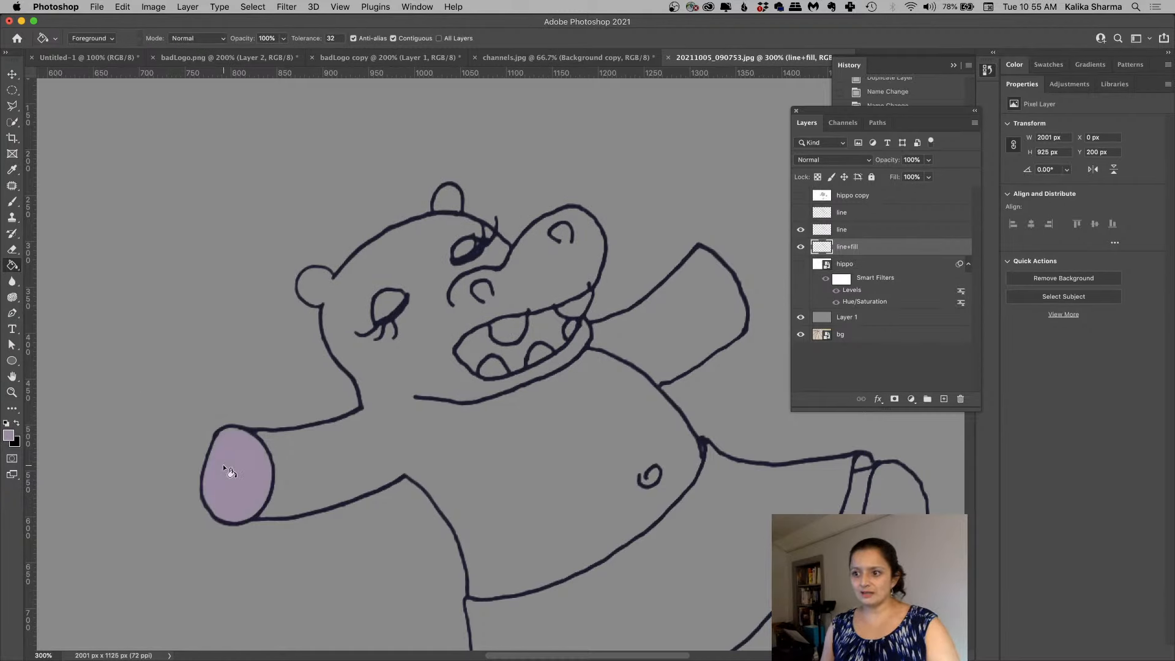
pyautogui.click(333, 467)
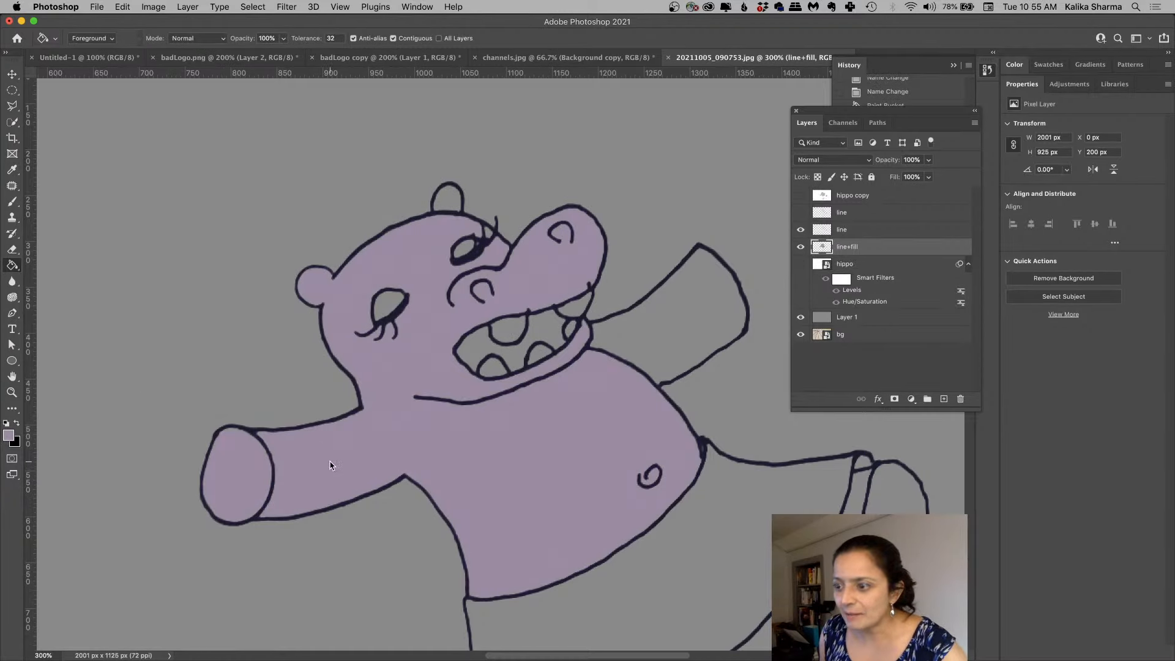
pyautogui.click(686, 326)
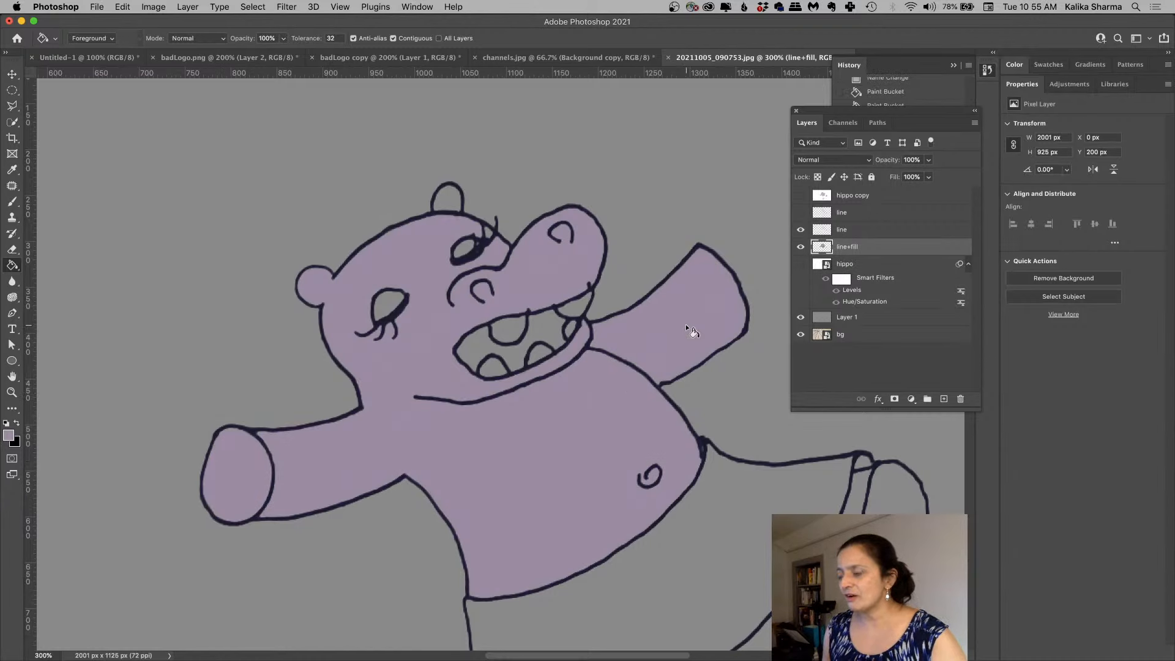
# Step: Compare the drawing with the visible line layer and the line+fill layer each switched off and on
pyautogui.click(801, 230)
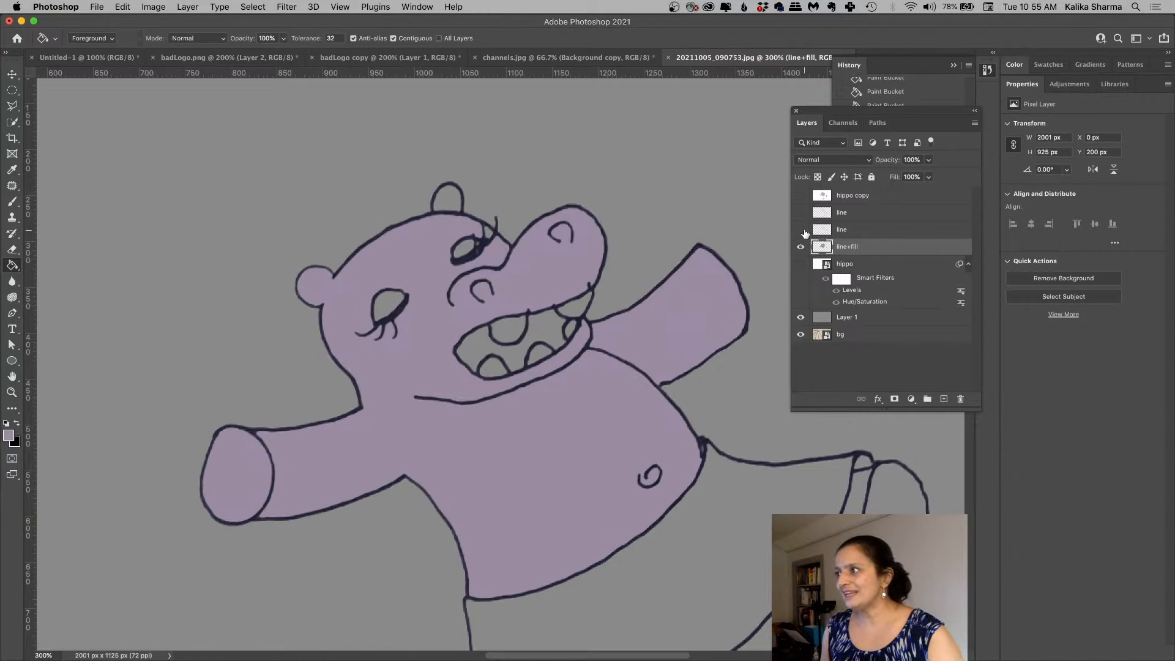
pyautogui.click(802, 230)
pyautogui.click(801, 230)
pyautogui.click(800, 230)
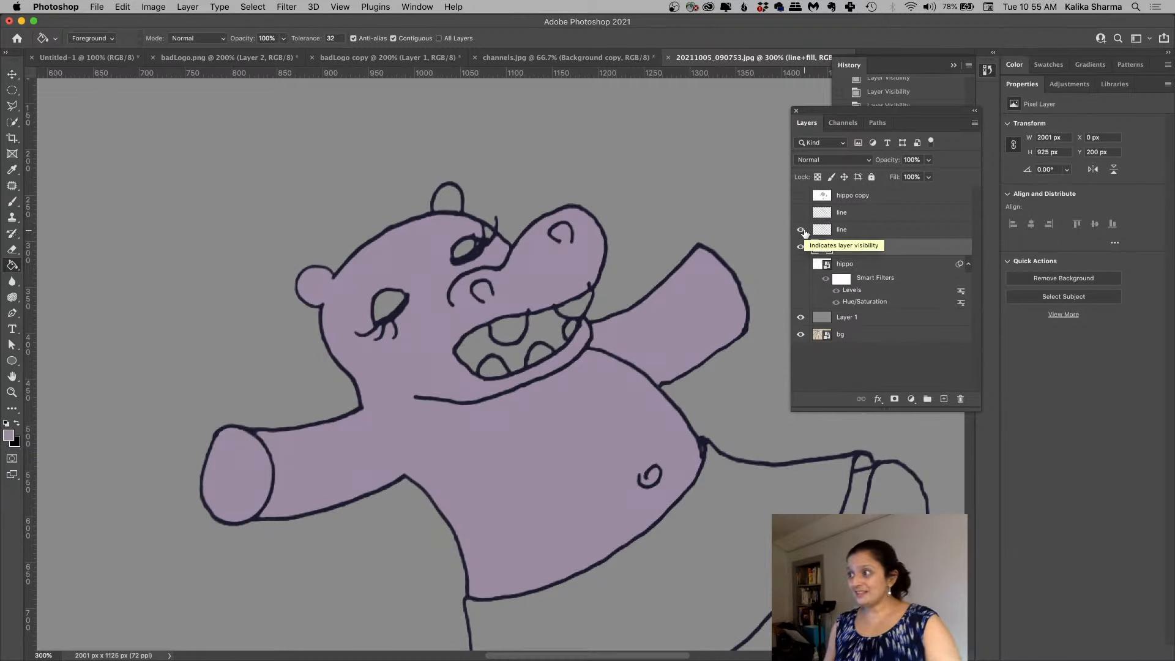
pyautogui.click(800, 247)
pyautogui.click(800, 247)
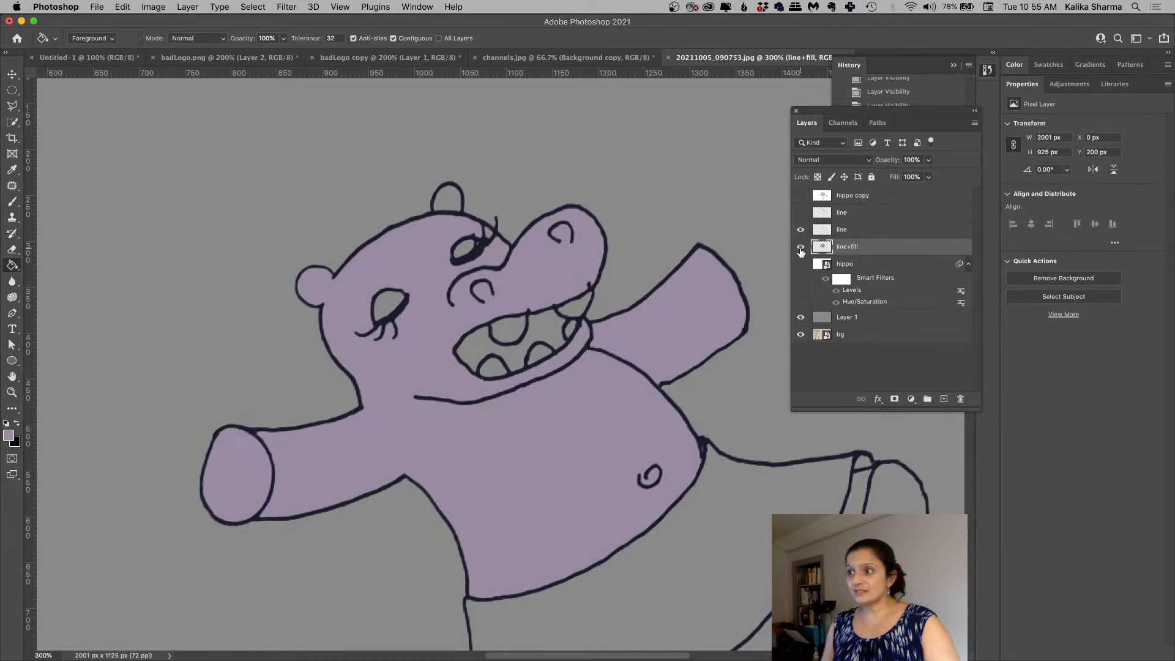
pyautogui.click(801, 247)
pyautogui.click(801, 247)
pyautogui.click(801, 247)
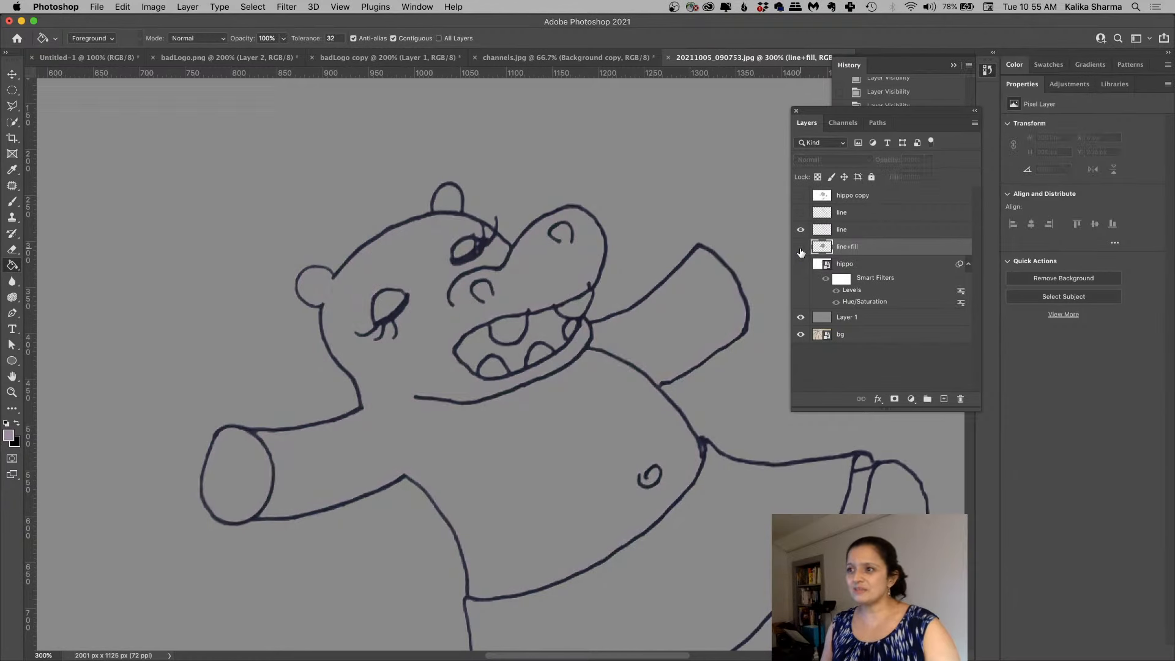
pyautogui.click(800, 247)
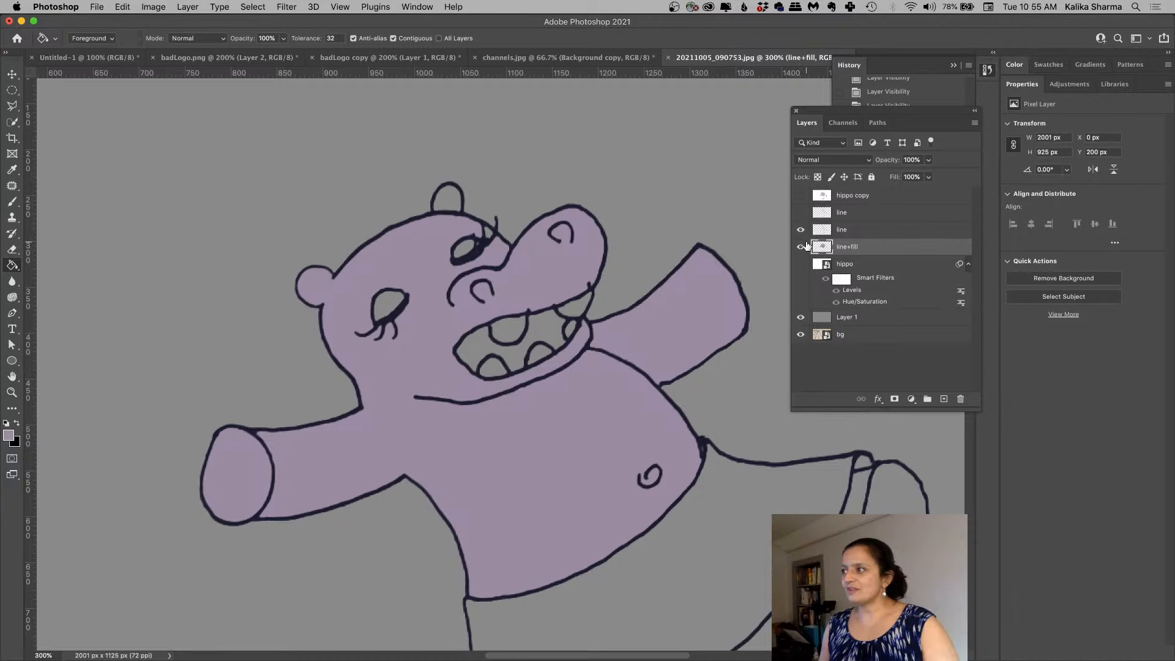
# Step: Hide the line+fill layer and add a new empty layer directly above it
pyautogui.click(801, 248)
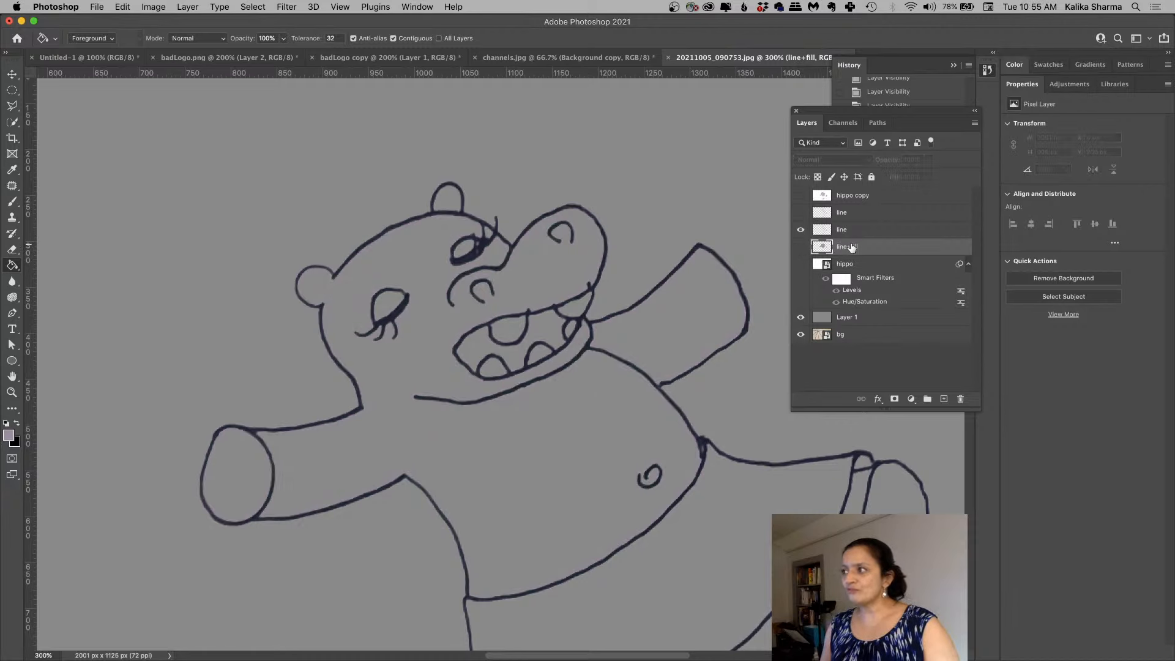
pyautogui.click(944, 399)
pyautogui.press('z')
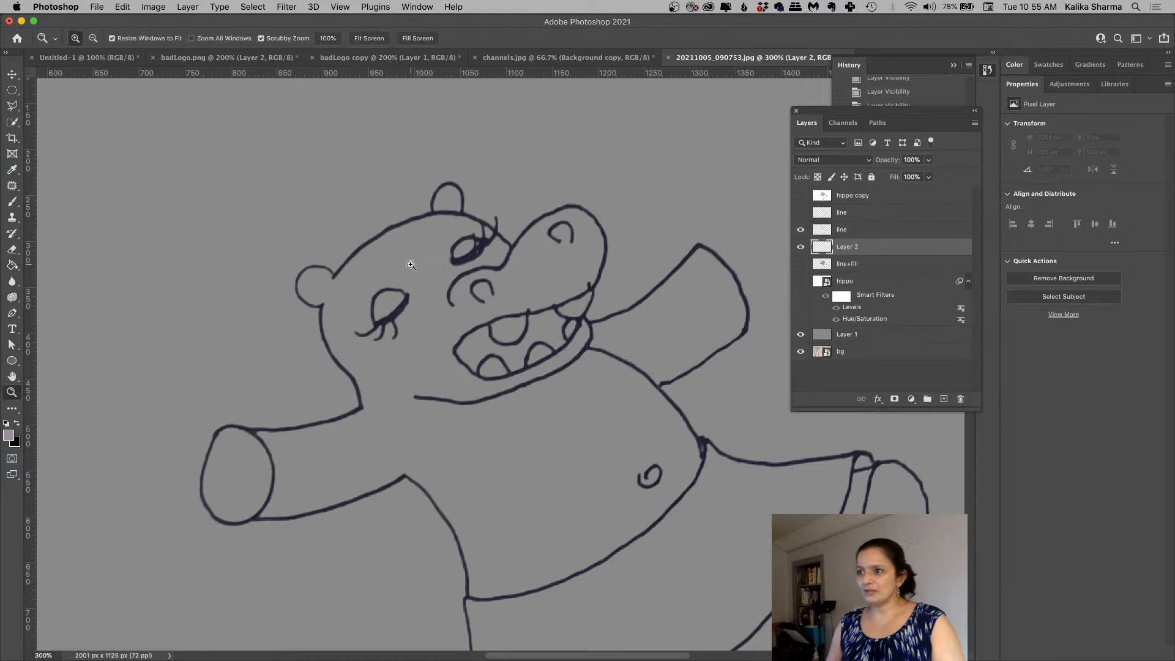
pyautogui.click(412, 265)
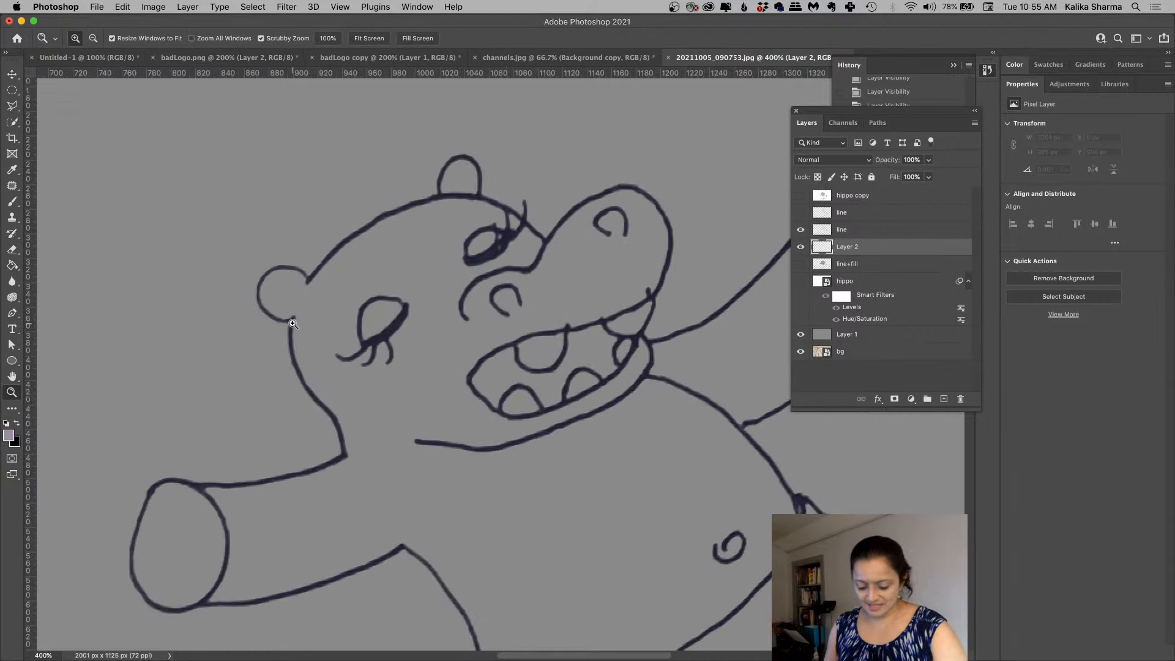
# Step: Try painting a soft-edged purple brush stroke across the hippo's forehead on the new layer, and undo it
pyautogui.press('b')
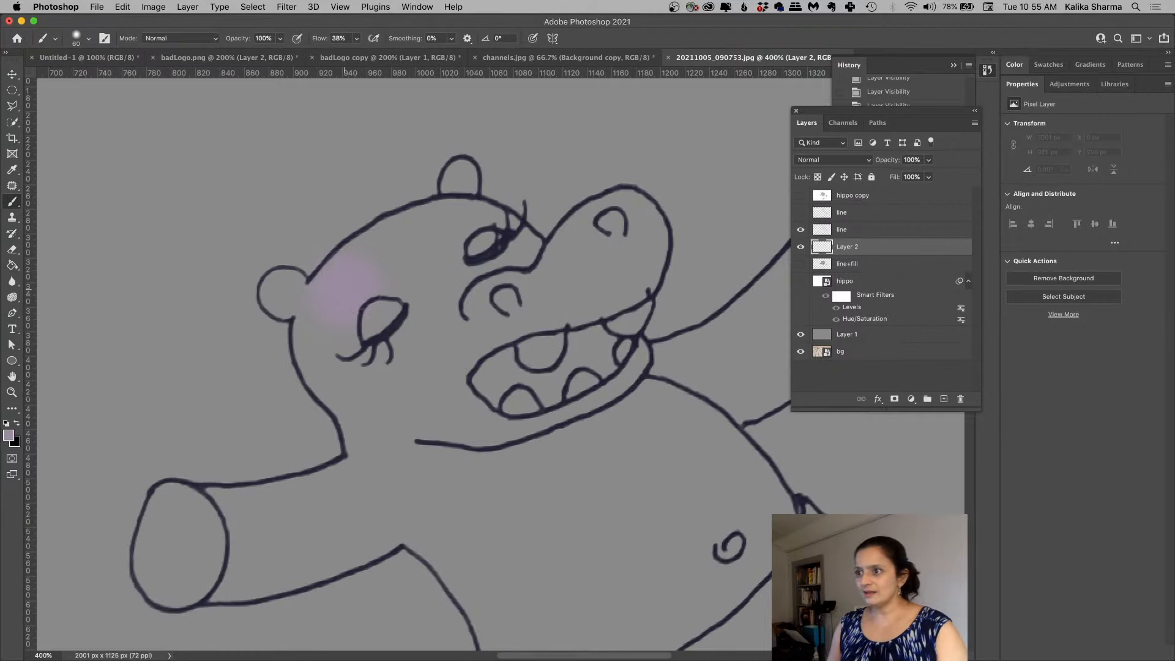
pyautogui.moveTo(371, 263); pyautogui.dragTo(418, 241)
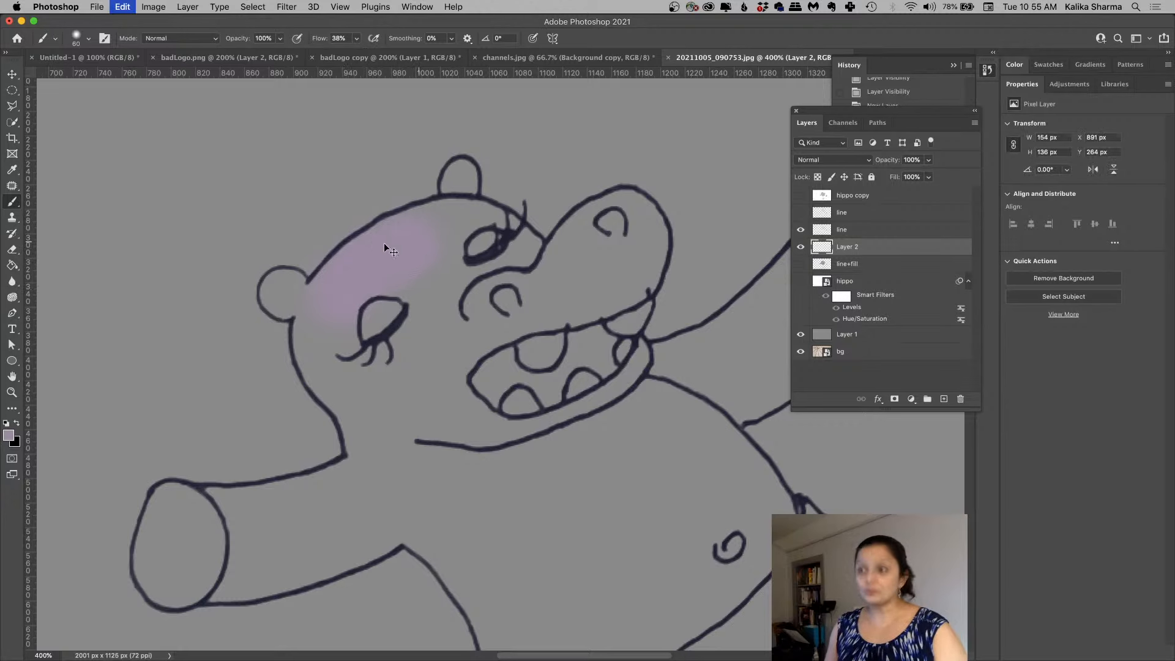
pyautogui.press('super+z')
# Step: Set the brush to 100% hardness, 31 px size and 100% flow, undoing a test stroke on the forehead
pyautogui.click(89, 39)
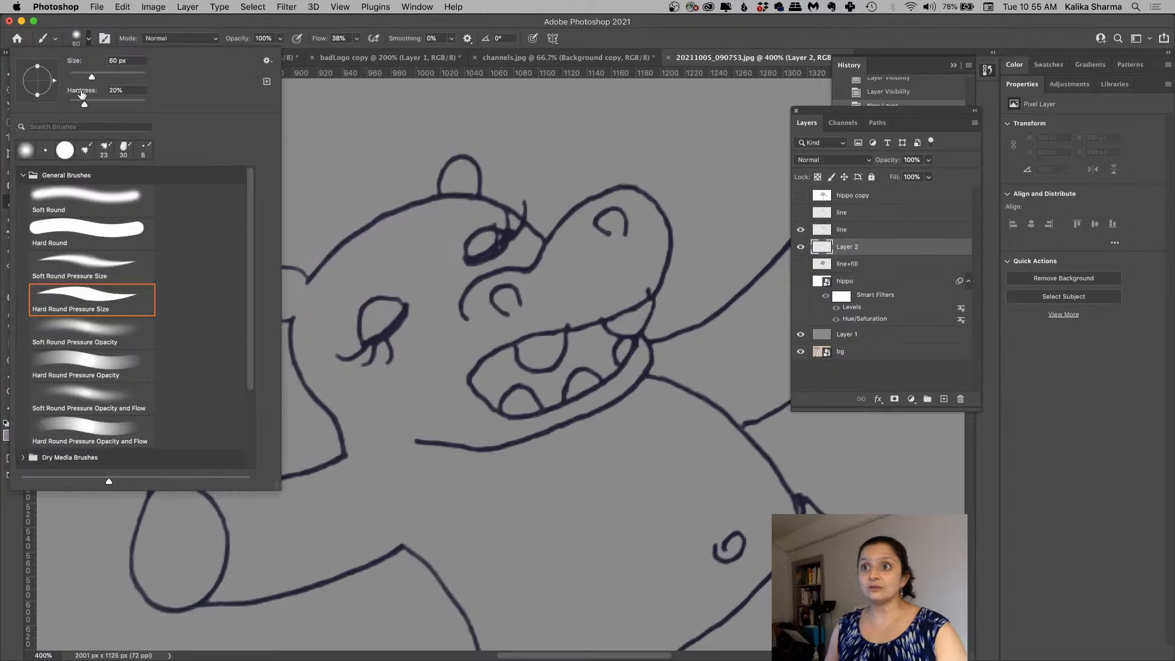
pyautogui.moveTo(84, 104); pyautogui.dragTo(234, 104)
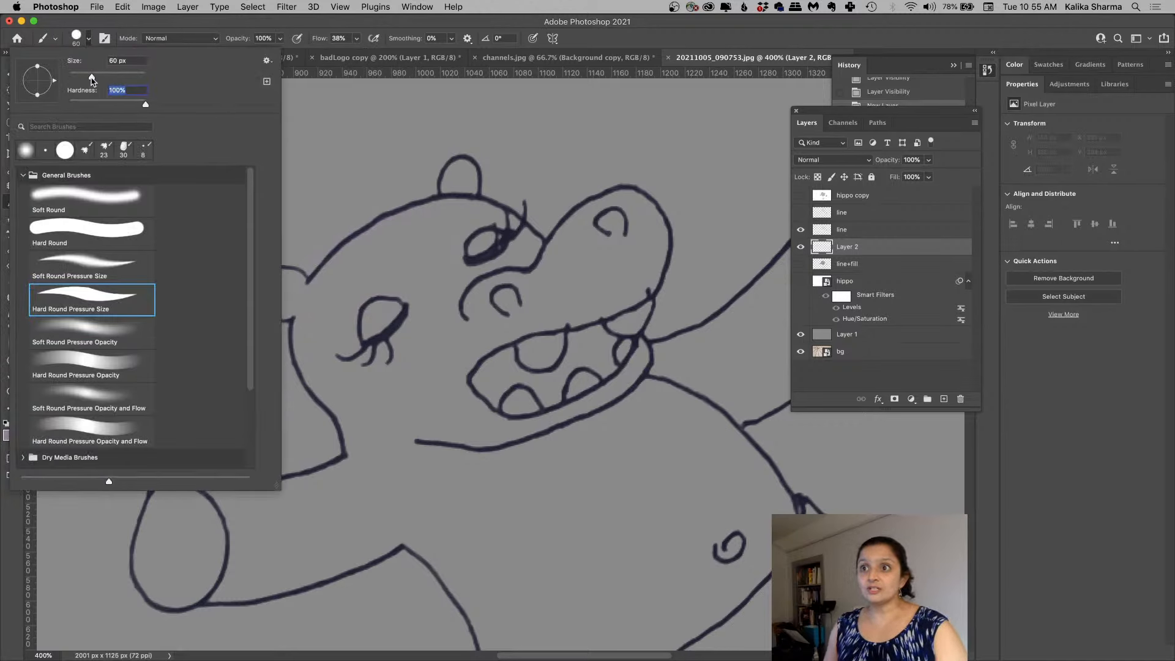
pyautogui.moveTo(92, 77); pyautogui.dragTo(81, 77)
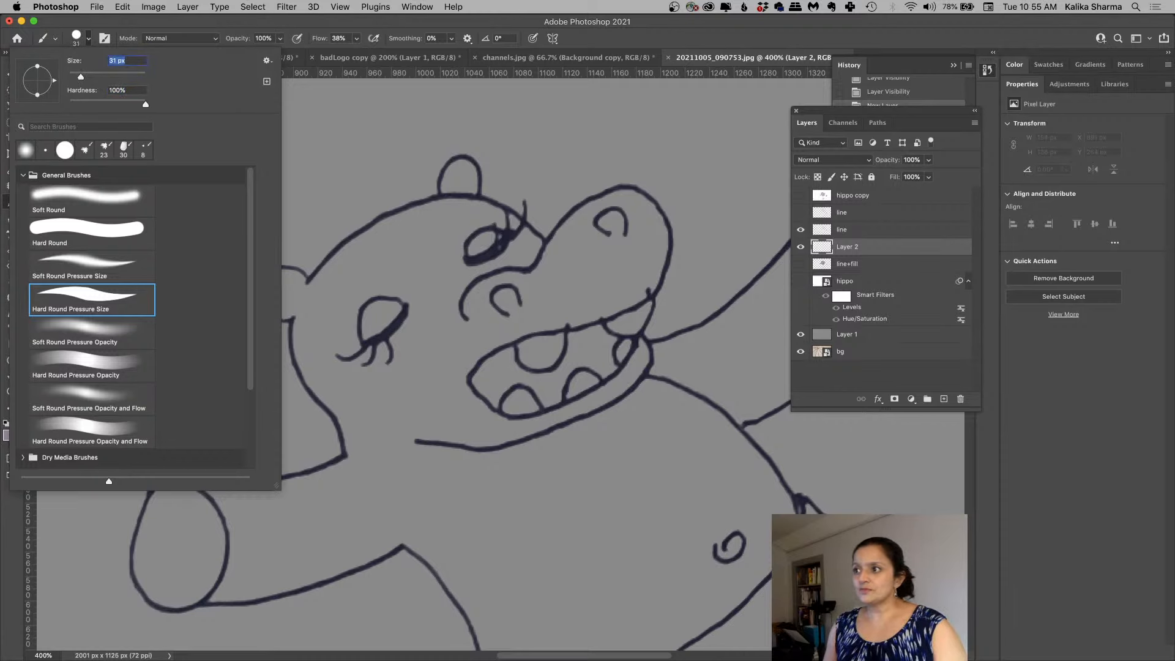
pyautogui.press('Return')
pyautogui.moveTo(395, 237); pyautogui.dragTo(363, 251)
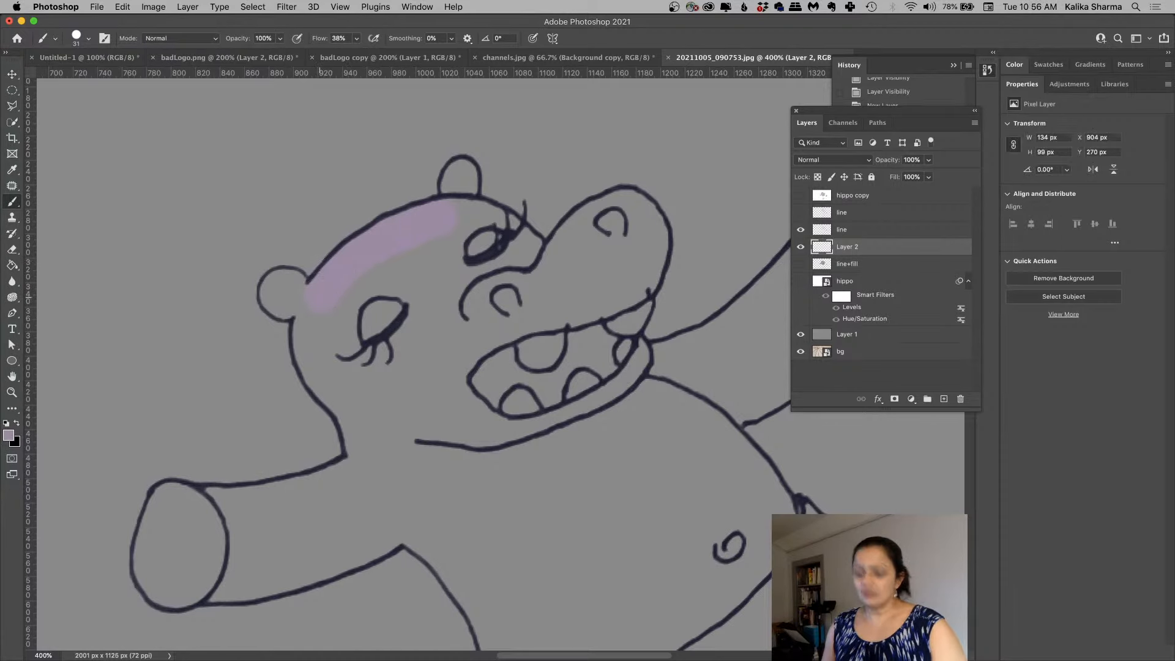
pyautogui.press('super+z')
pyautogui.hotkey('shift', '0')
# Step: Paint purple over the hippo's ear, forehead, cheek, neck and part of the snout beneath the line art
pyautogui.moveTo(421, 223); pyautogui.dragTo(286, 301)
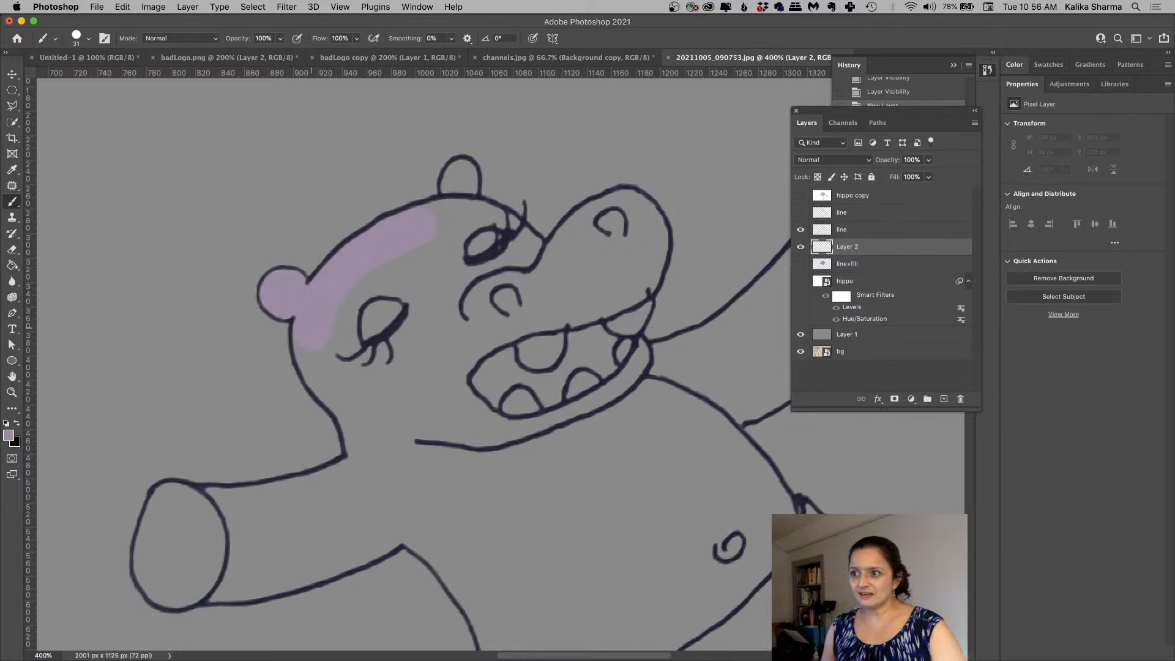
pyautogui.moveTo(362, 444); pyautogui.dragTo(369, 475)
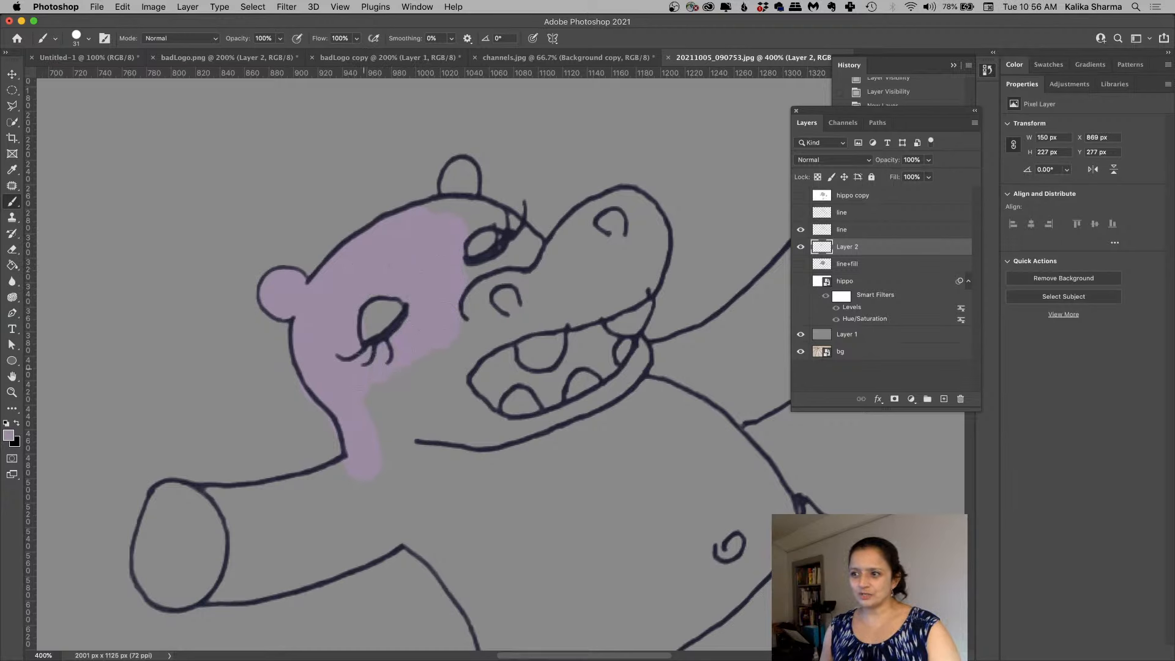
pyautogui.moveTo(363, 369); pyautogui.dragTo(366, 372)
pyautogui.moveTo(371, 447); pyautogui.dragTo(367, 402)
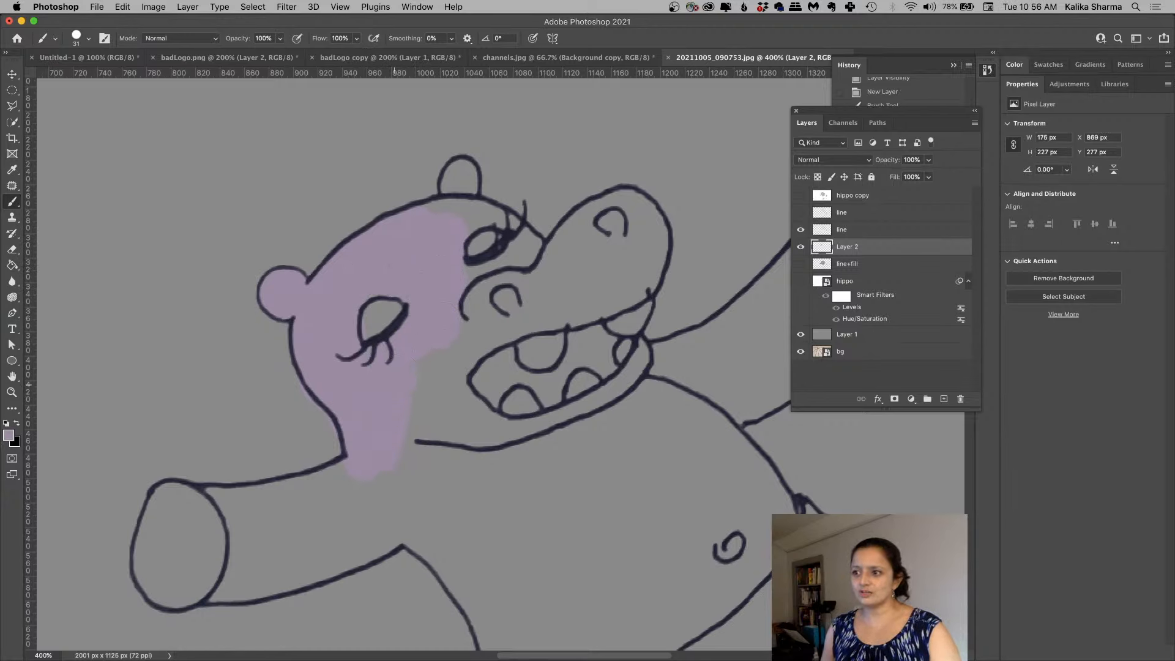
pyautogui.moveTo(518, 265); pyautogui.dragTo(537, 280)
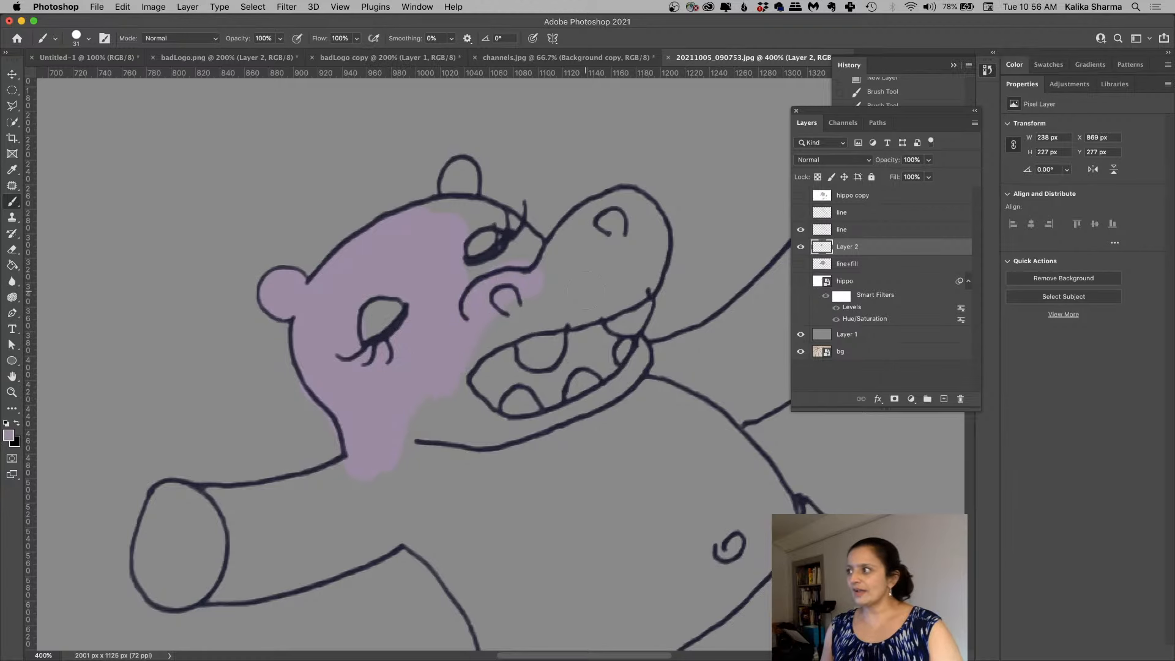
# Step: Rename the painted colour layer as "fill"
pyautogui.doubleClick(845, 247)
pyautogui.write('fill')
pyautogui.press('Return')
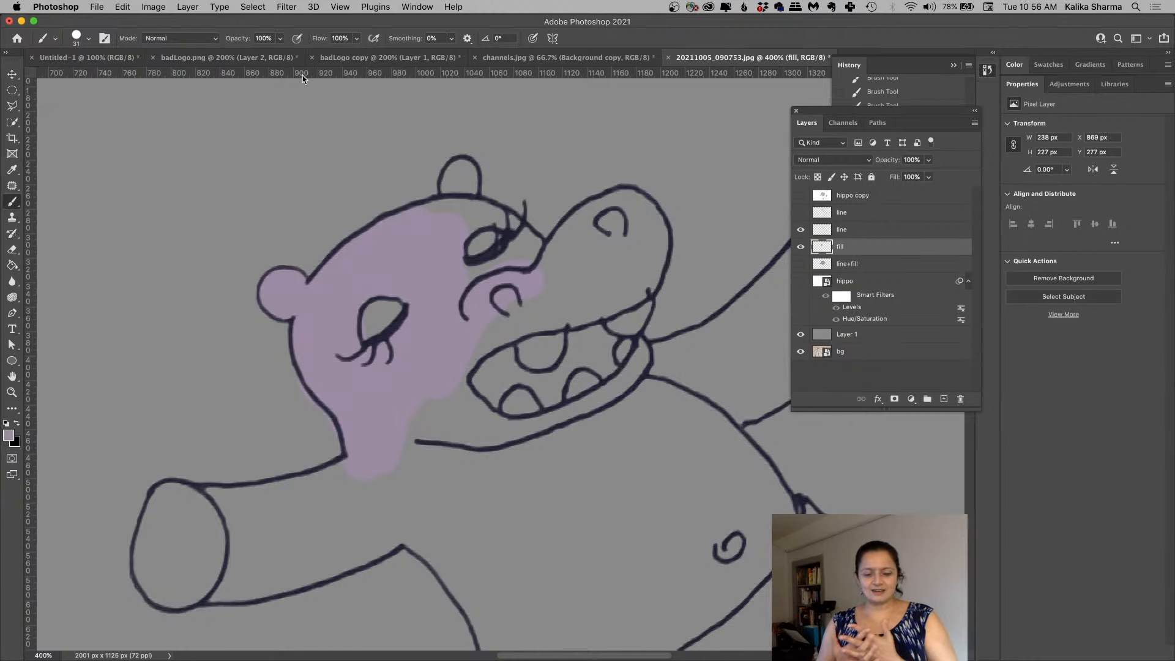
# Step: Open the image LayerMasks.jpg from the photosForTheClass folder
pyautogui.click(91, 8)
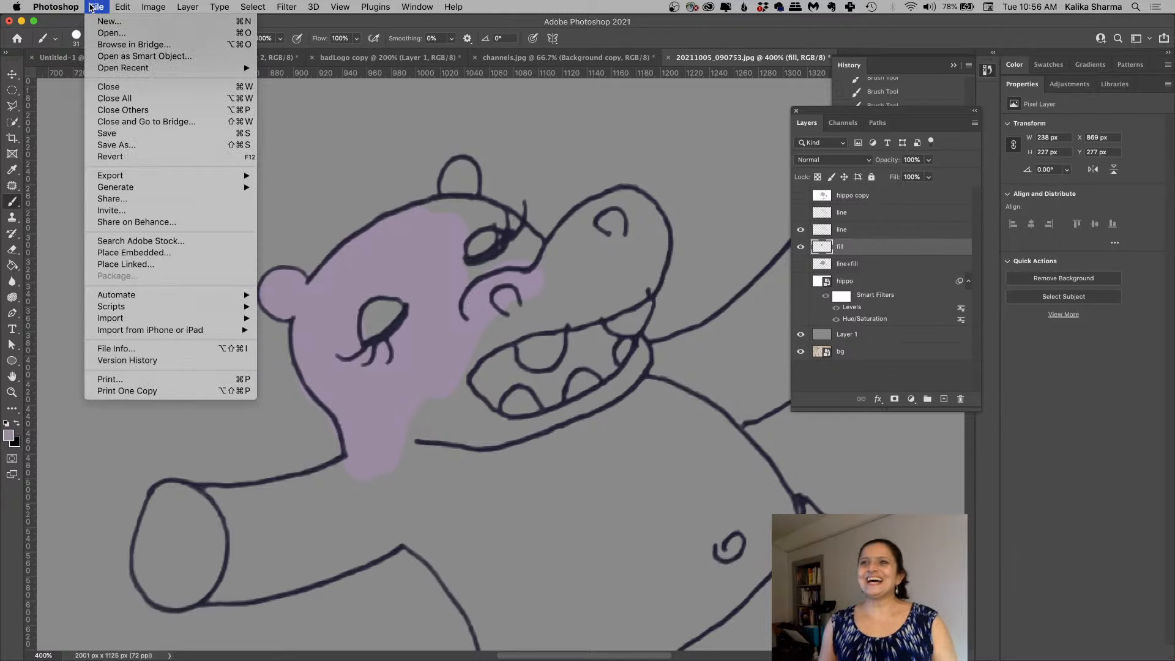
pyautogui.click(110, 34)
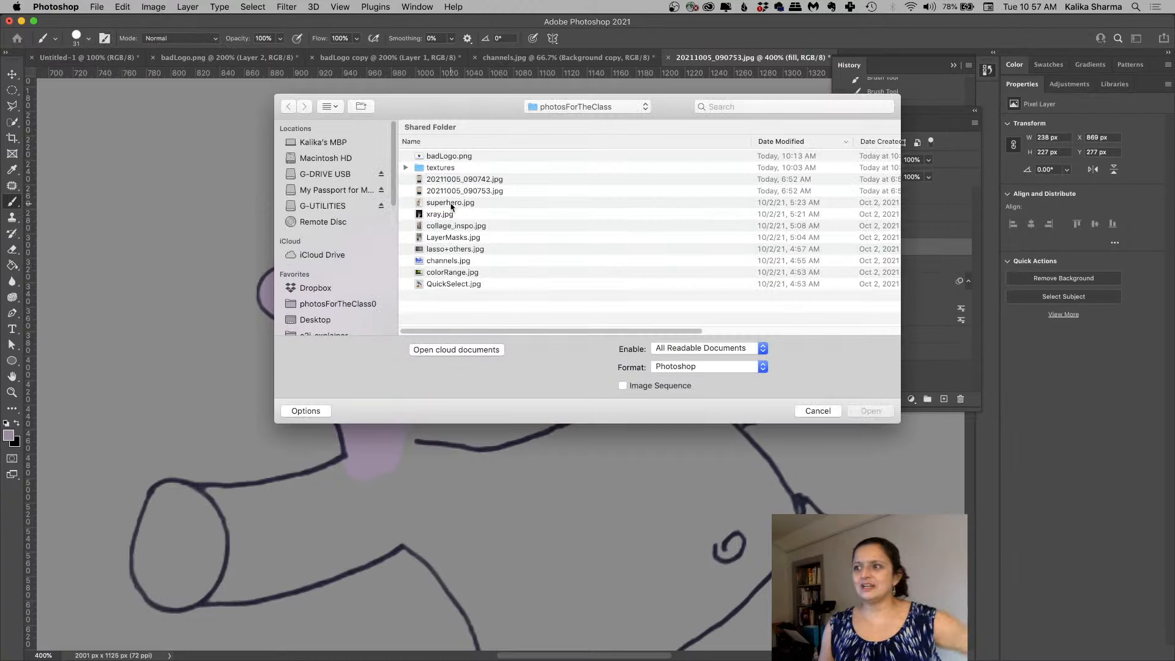
pyautogui.click(452, 238)
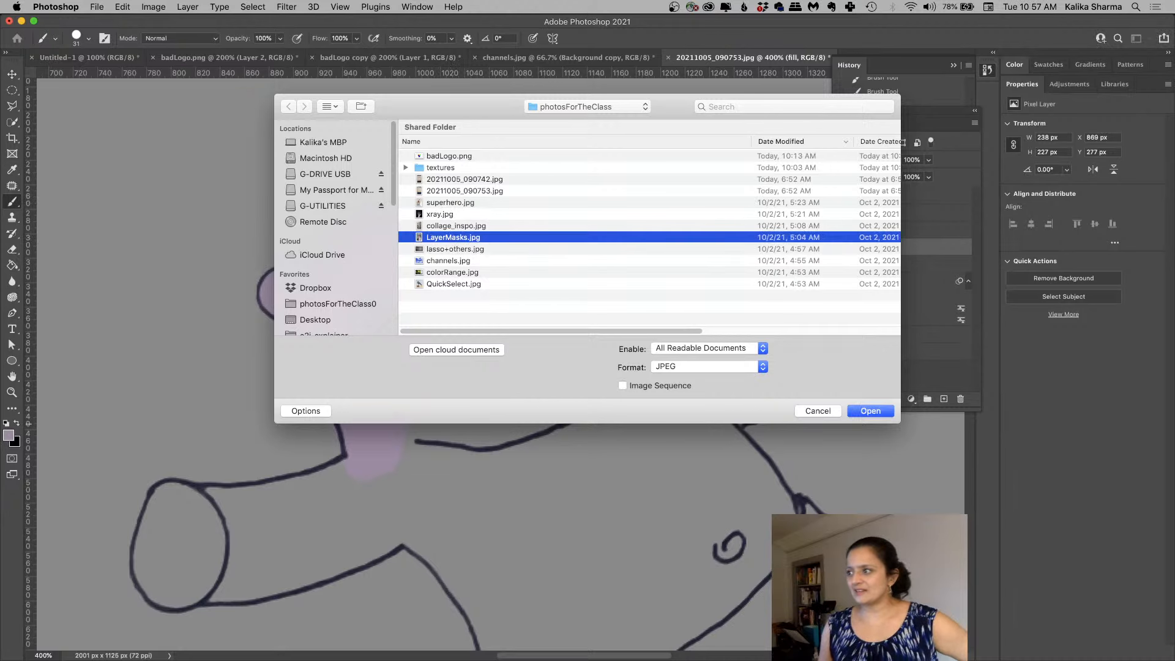
pyautogui.click(869, 409)
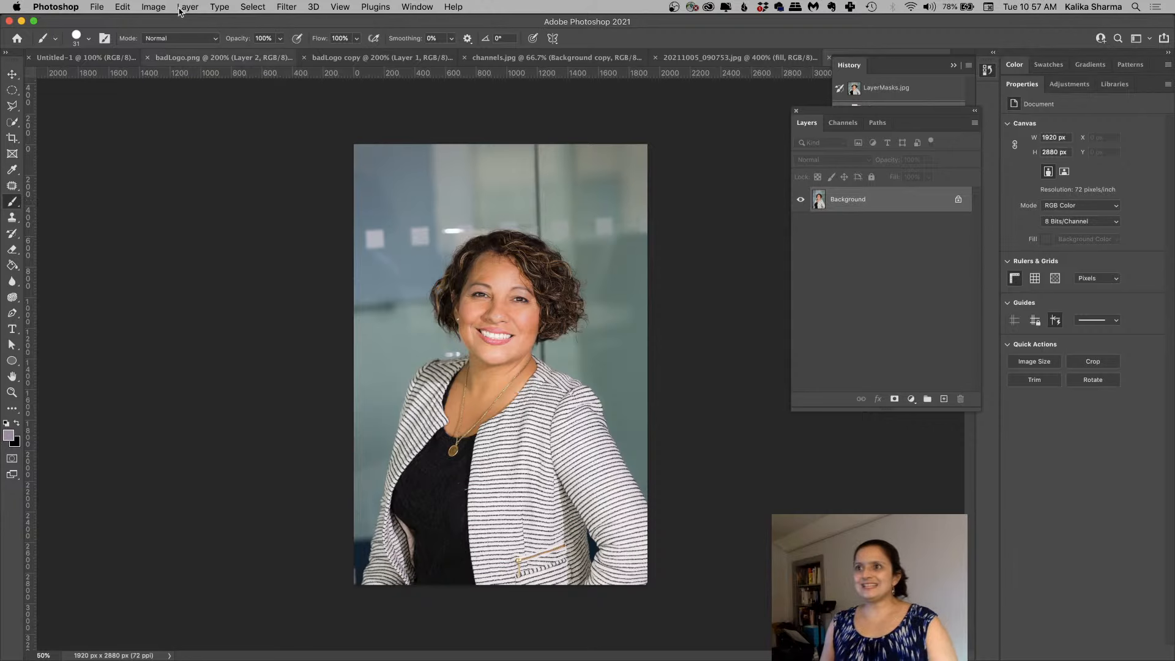
# Step: Select the woman in the portrait automatically with the Select Subject command
pyautogui.click(263, 8)
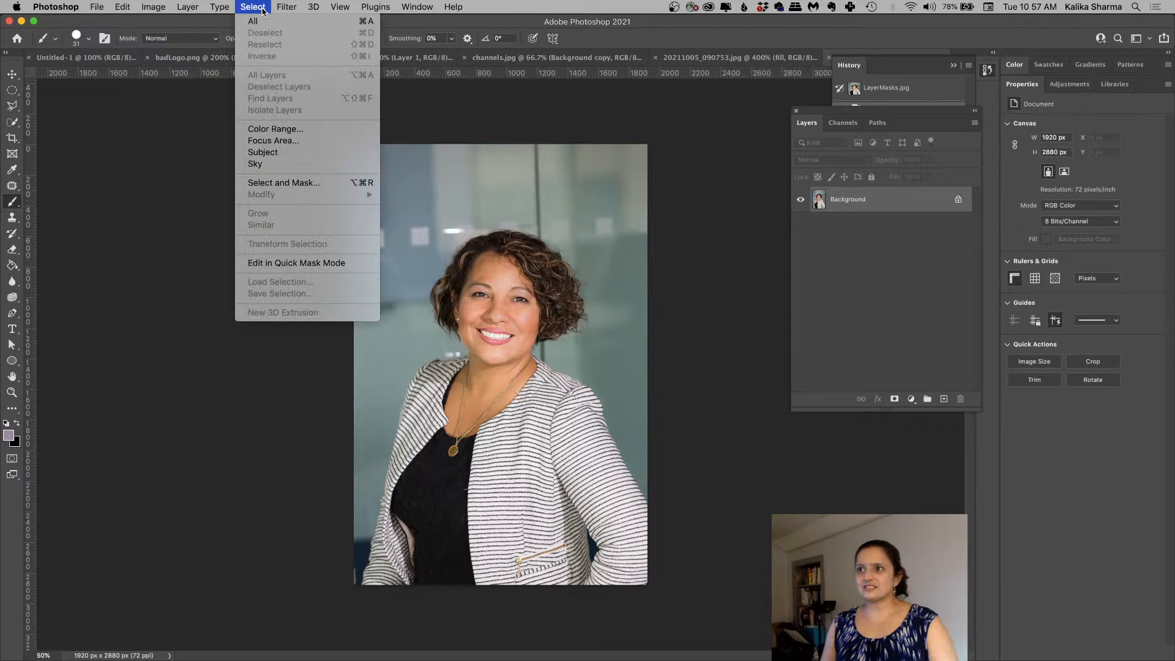
pyautogui.click(275, 153)
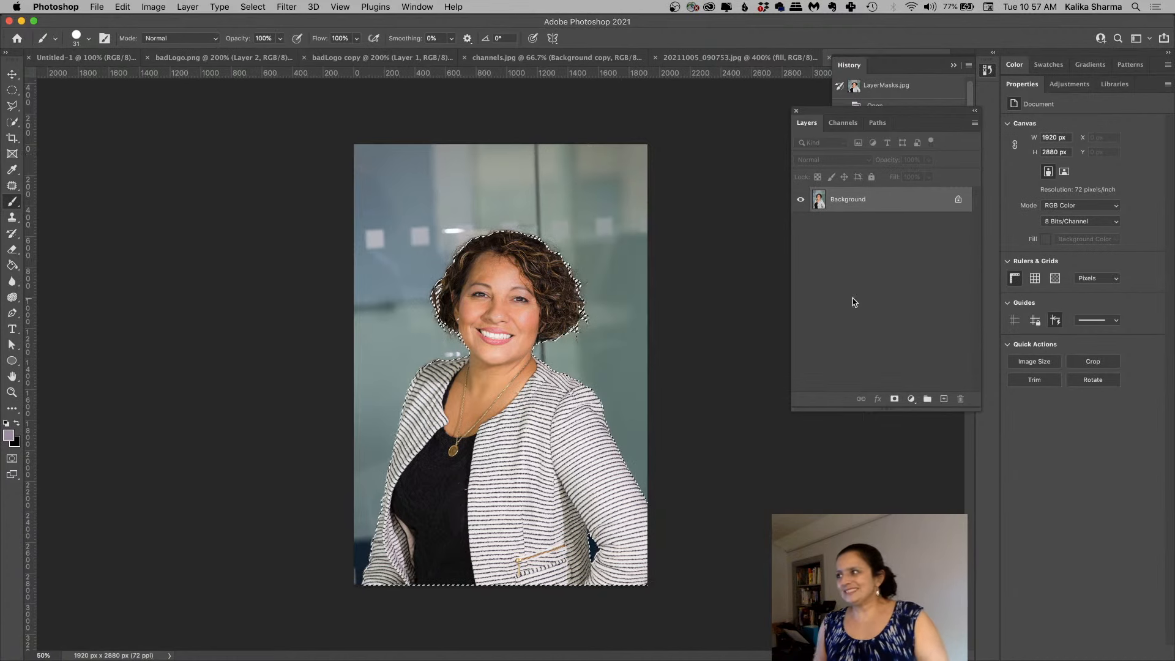
# Step: Copy the selected woman onto a new layer with Layer Via Copy and hide the Background layer
pyautogui.click(186, 9)
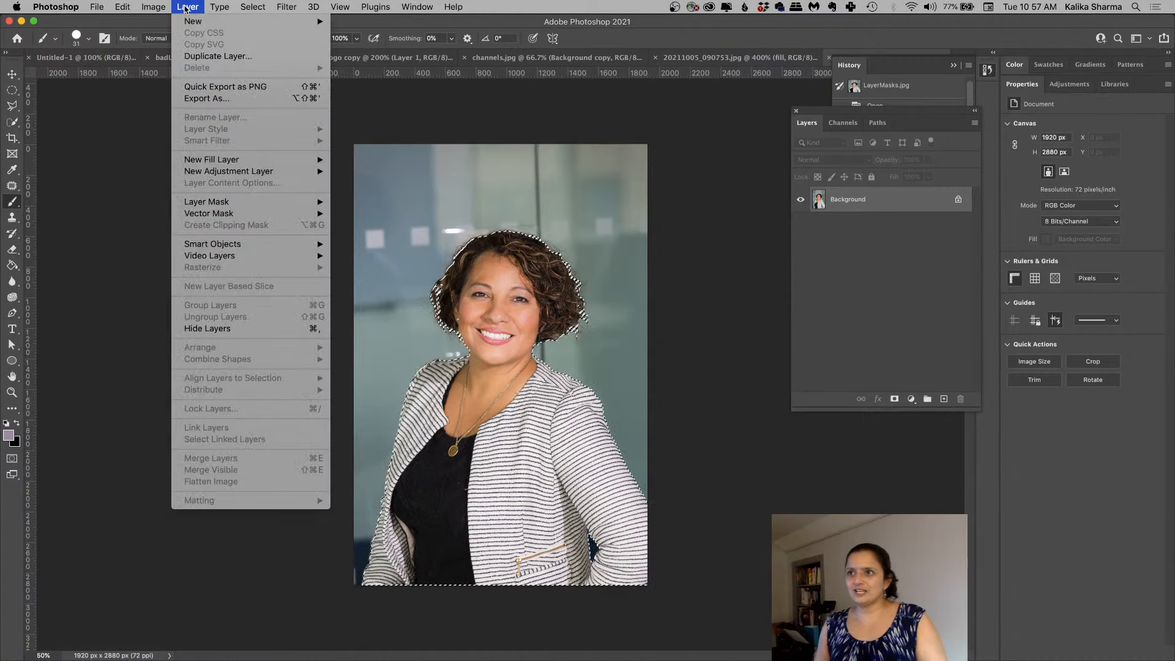
pyautogui.moveTo(251, 22)
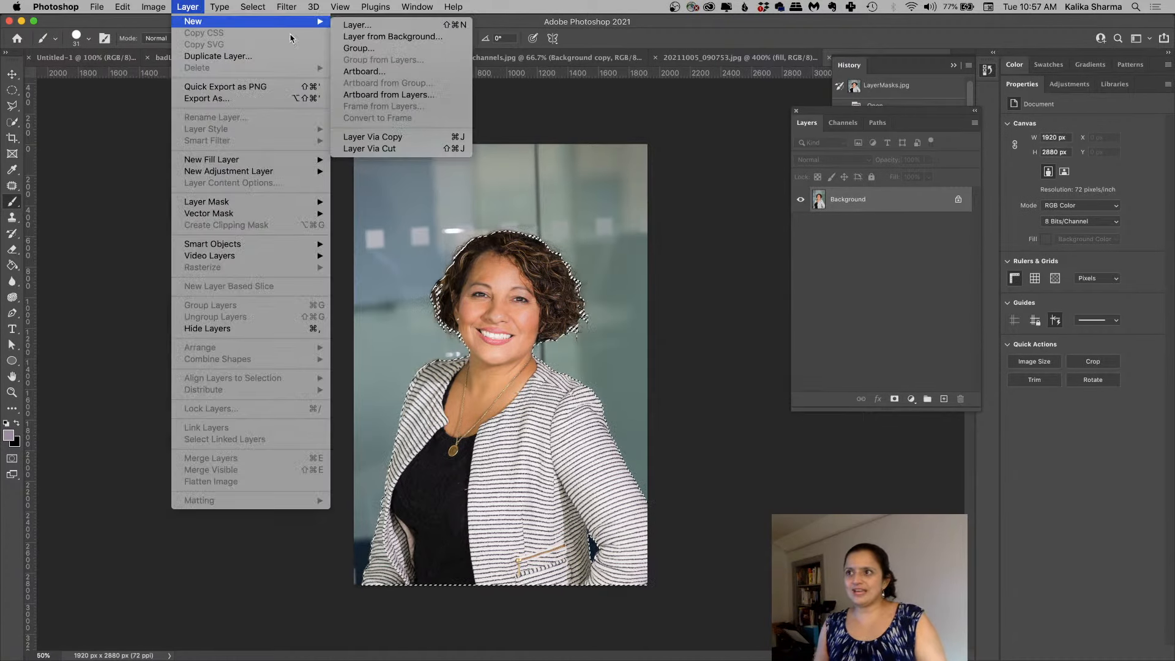
pyautogui.click(355, 137)
pyautogui.click(801, 225)
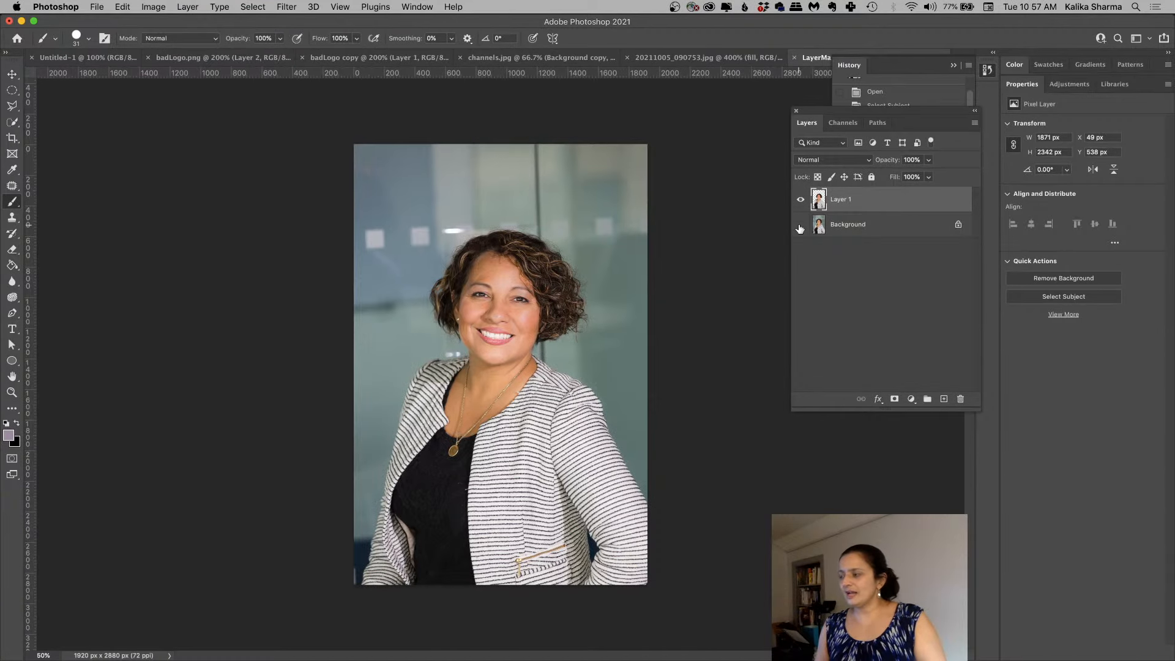
# Step: Add a new layer directly beneath the cut-out woman and fill it with bright purple #cb1ff0
pyautogui.click(944, 399)
pyautogui.moveTo(845, 204)
pyautogui.mouseDown()
pyautogui.moveTo(847, 232)
pyautogui.moveTo(849, 221)
pyautogui.mouseUp()
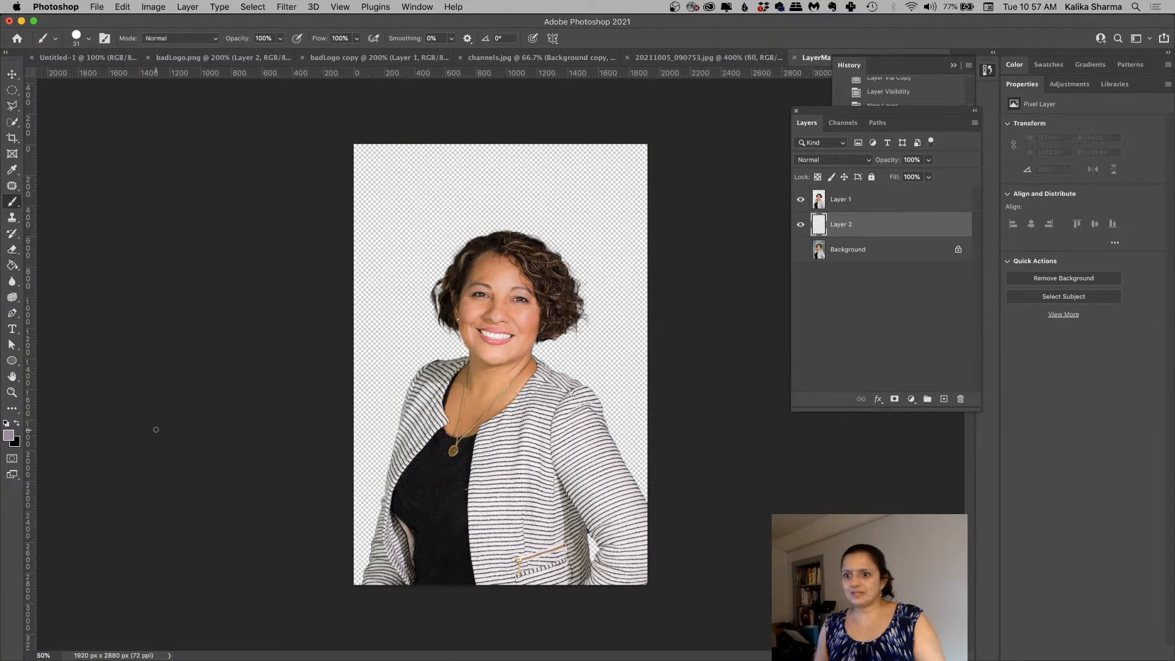
pyautogui.click(9, 435)
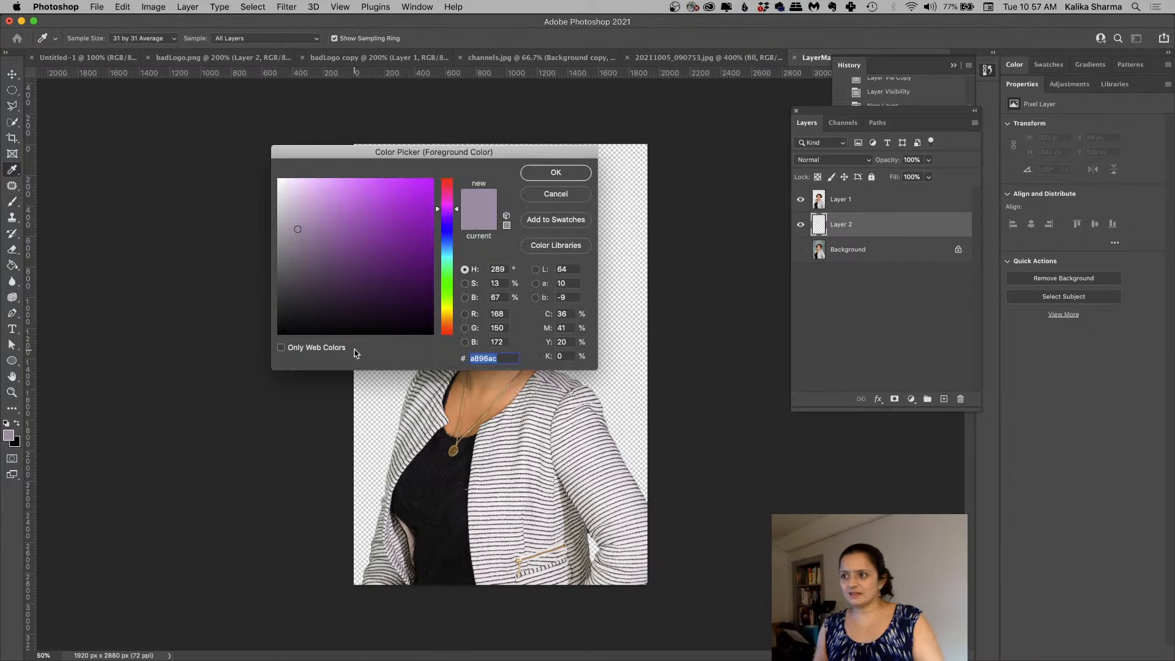
pyautogui.click(393, 218)
pyautogui.click(542, 173)
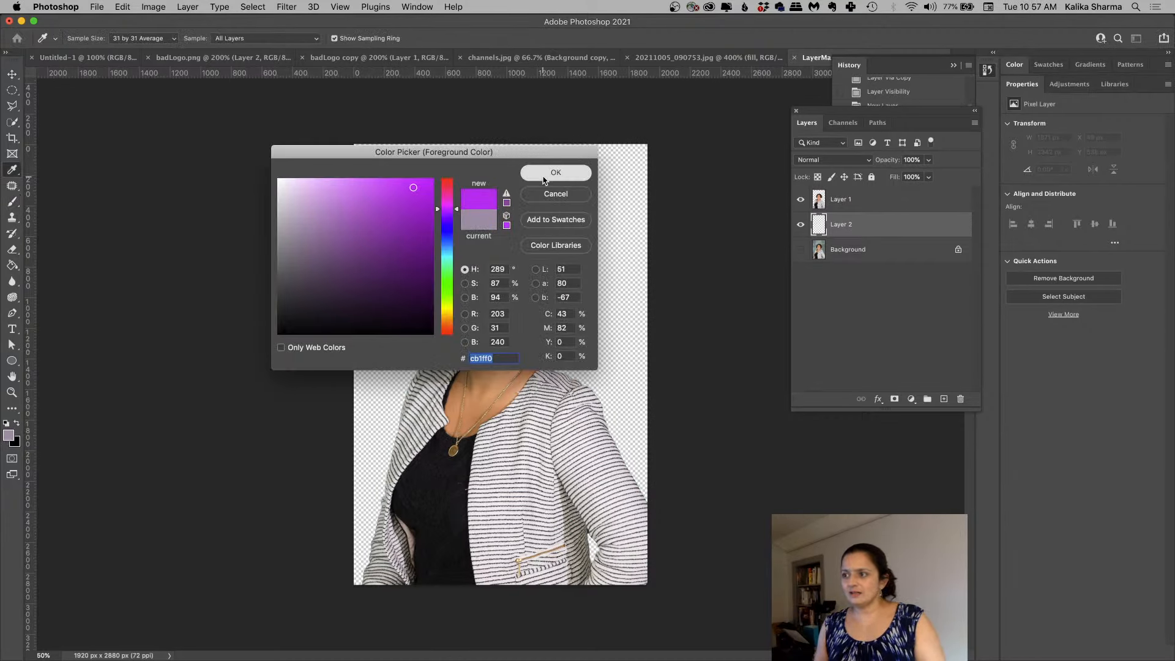
pyautogui.press('b')
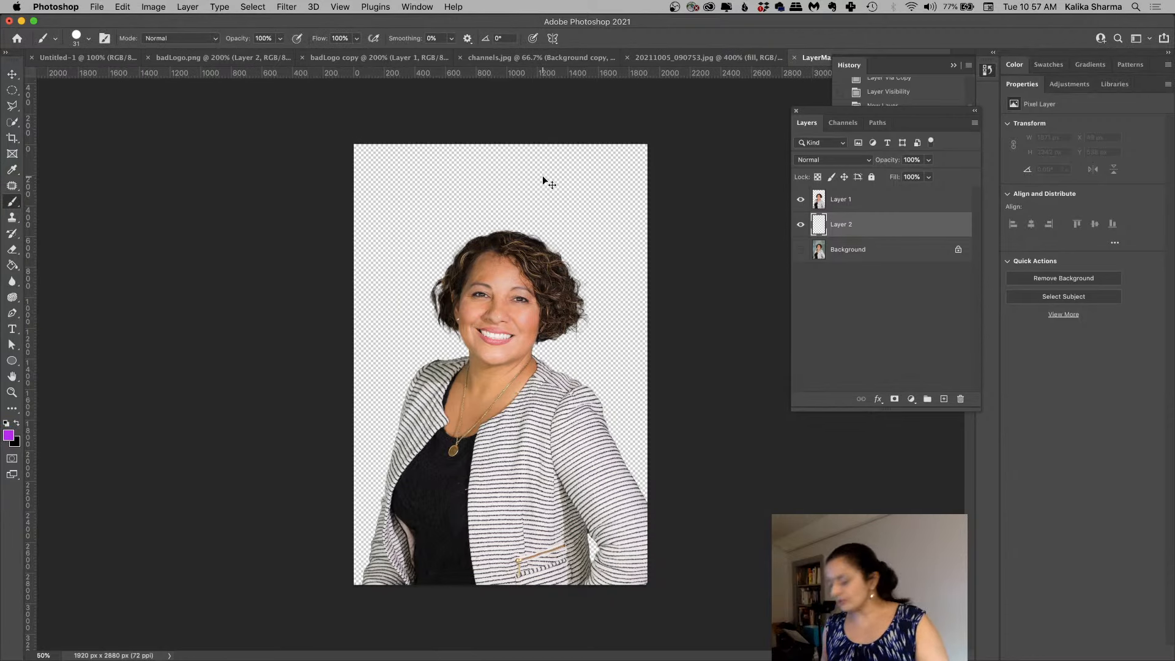
pyautogui.press('super+BackSpace')
pyautogui.press('super+z')
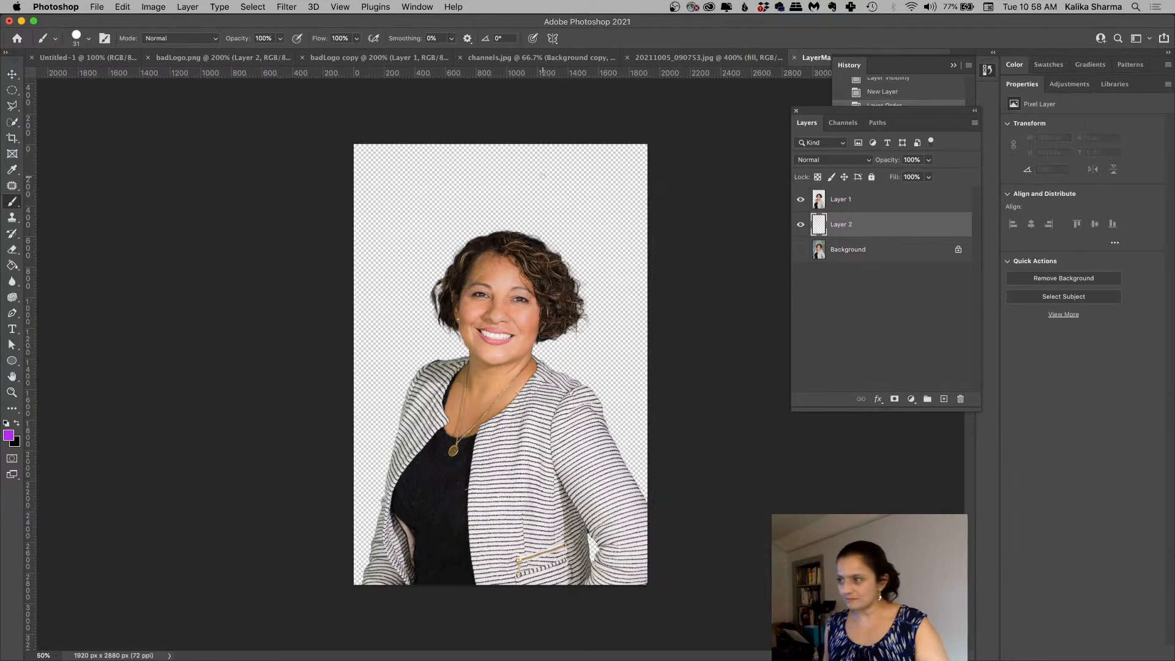
pyautogui.hotkey('alt', 'BackSpace')
# Step: Examine the cut-out edges around the woman's jacket, hair and face against the purple fill at 200% zoom
pyautogui.press('z')
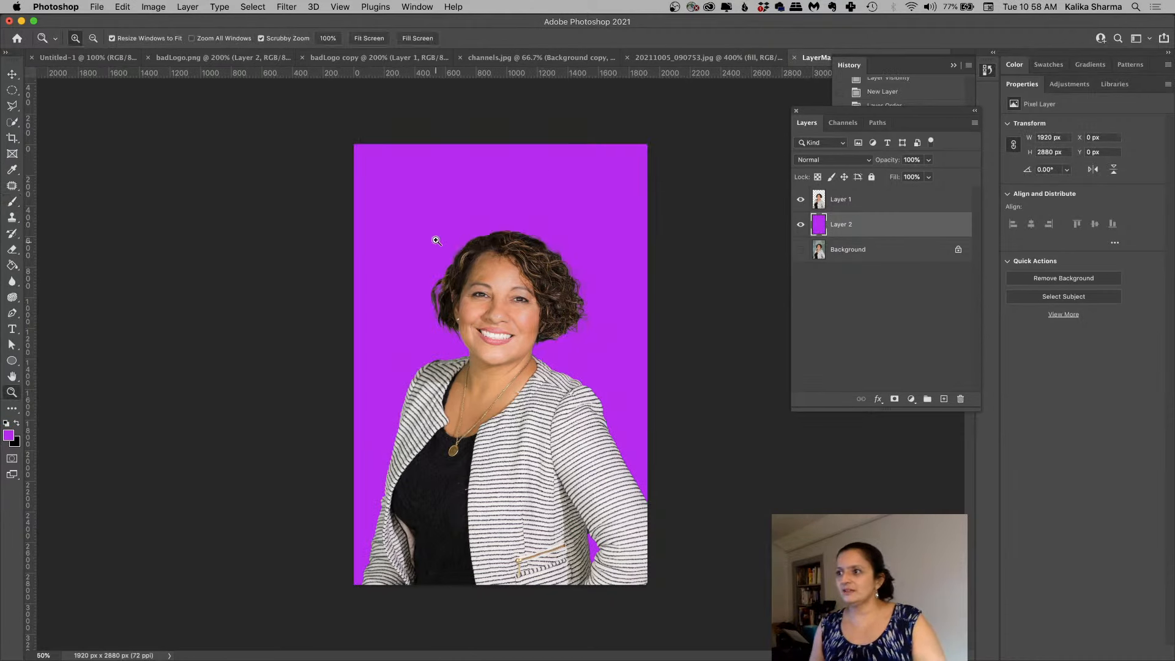
pyautogui.moveTo(572, 382); pyautogui.dragTo(533, 345)
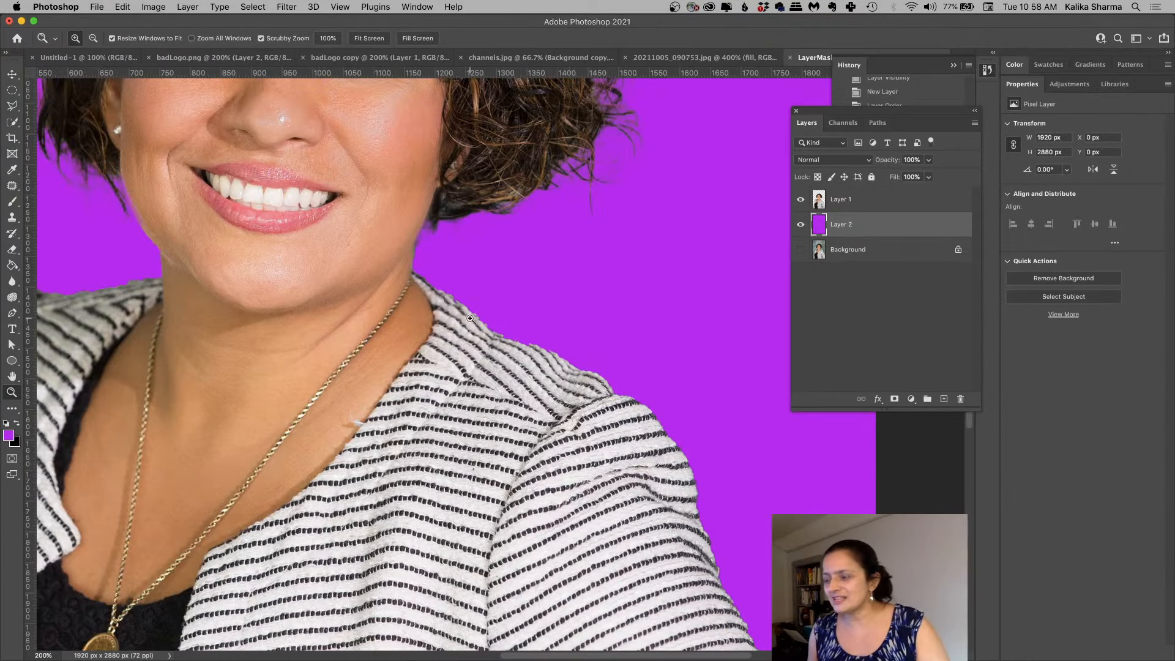
pyautogui.moveTo(545, 179); pyautogui.dragTo(559, 452)
pyautogui.moveTo(498, 336); pyautogui.dragTo(571, 437)
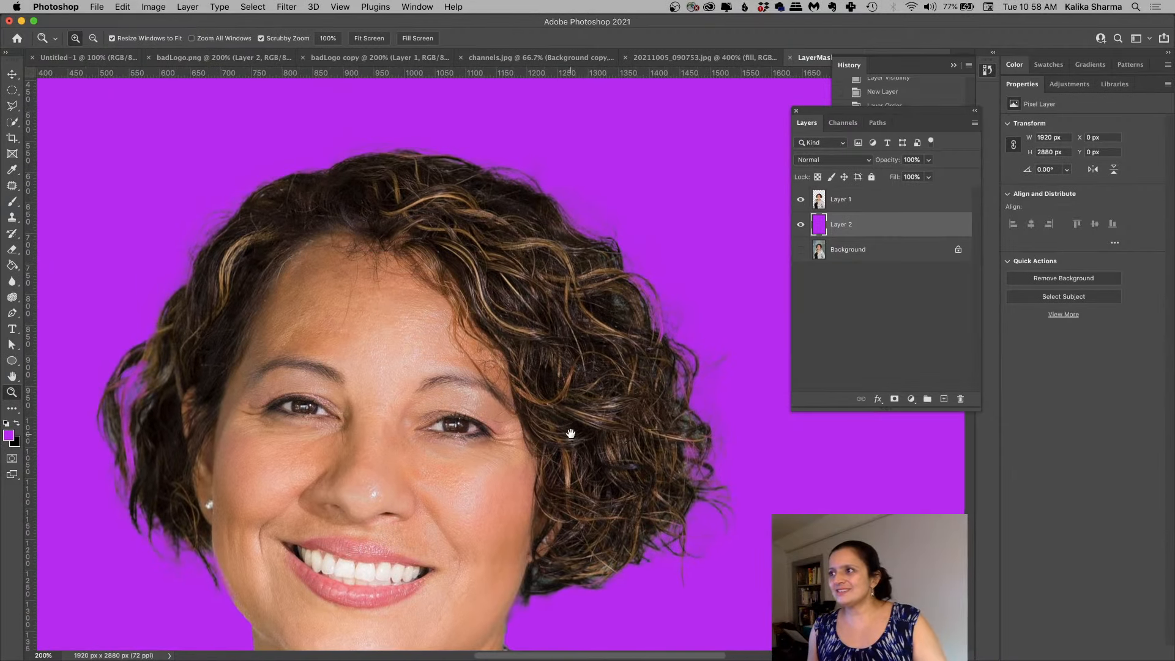
pyautogui.moveTo(375, 273); pyautogui.dragTo(490, 251)
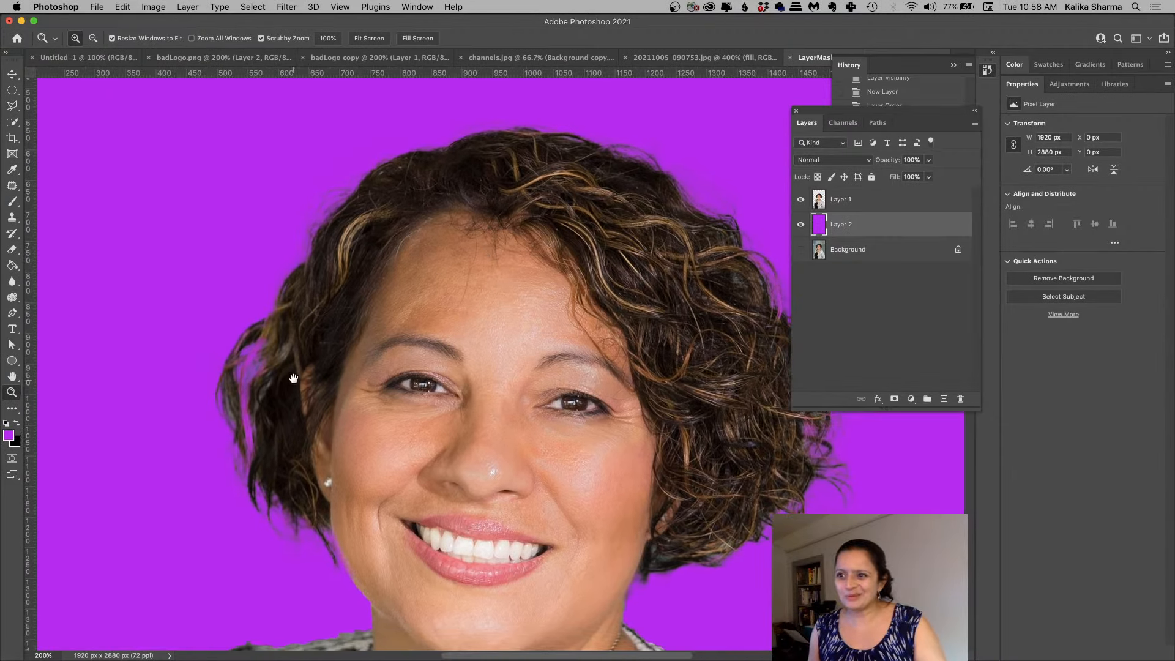
pyautogui.moveTo(294, 379); pyautogui.dragTo(324, 325)
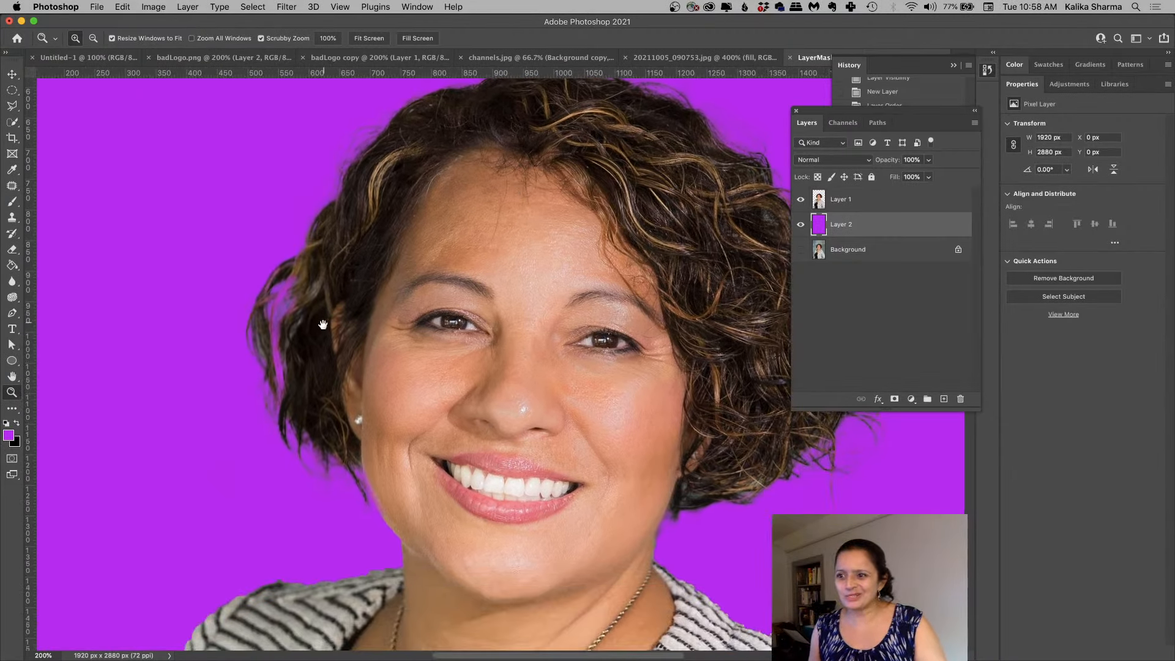
# Step: Show the Background layer and toggle the purple layer to compare the hair cut-out with the original photo, leaving the purple hidden
pyautogui.click(801, 249)
pyautogui.click(799, 226)
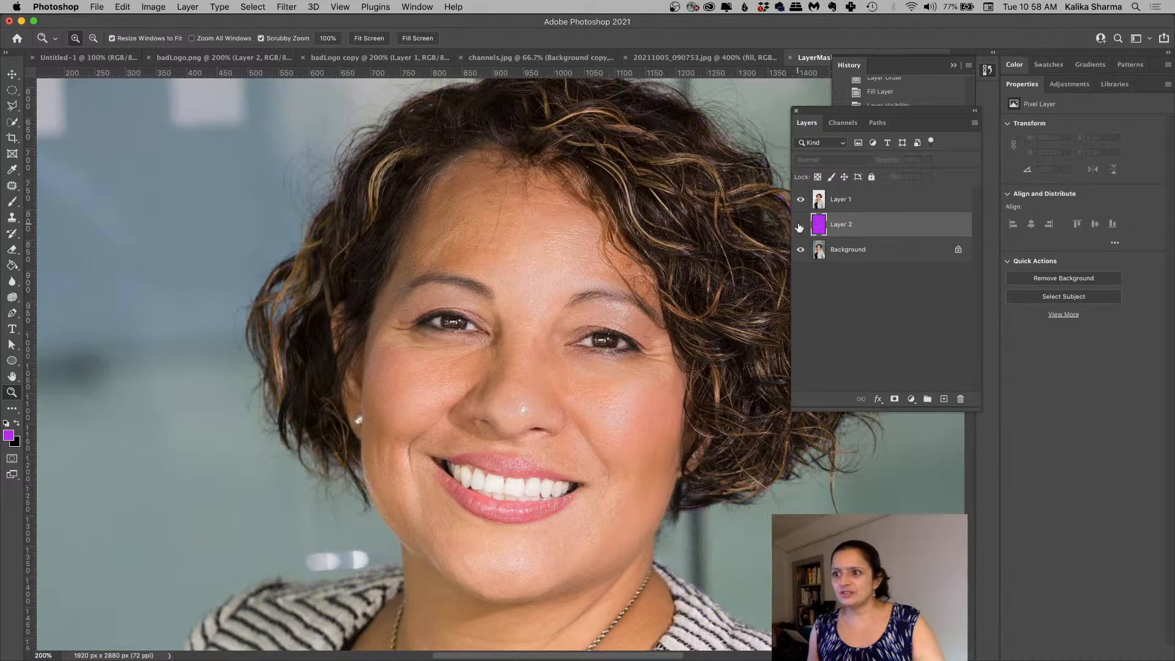
pyautogui.click(799, 225)
pyautogui.click(799, 226)
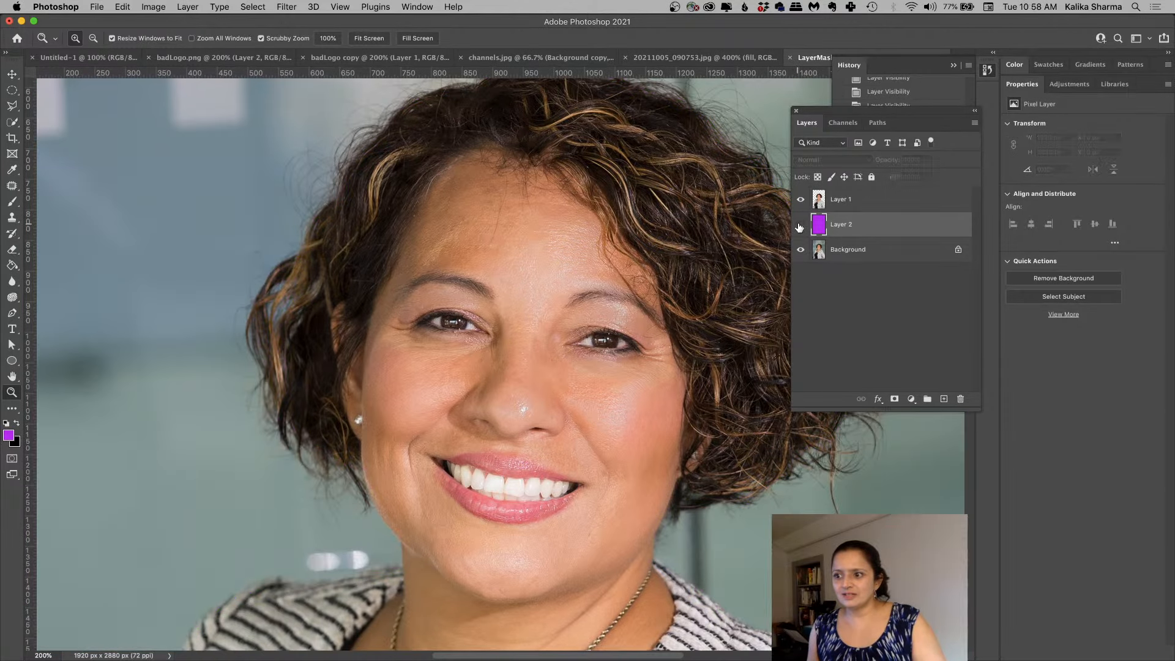
pyautogui.click(800, 225)
pyautogui.click(799, 226)
pyautogui.click(799, 226)
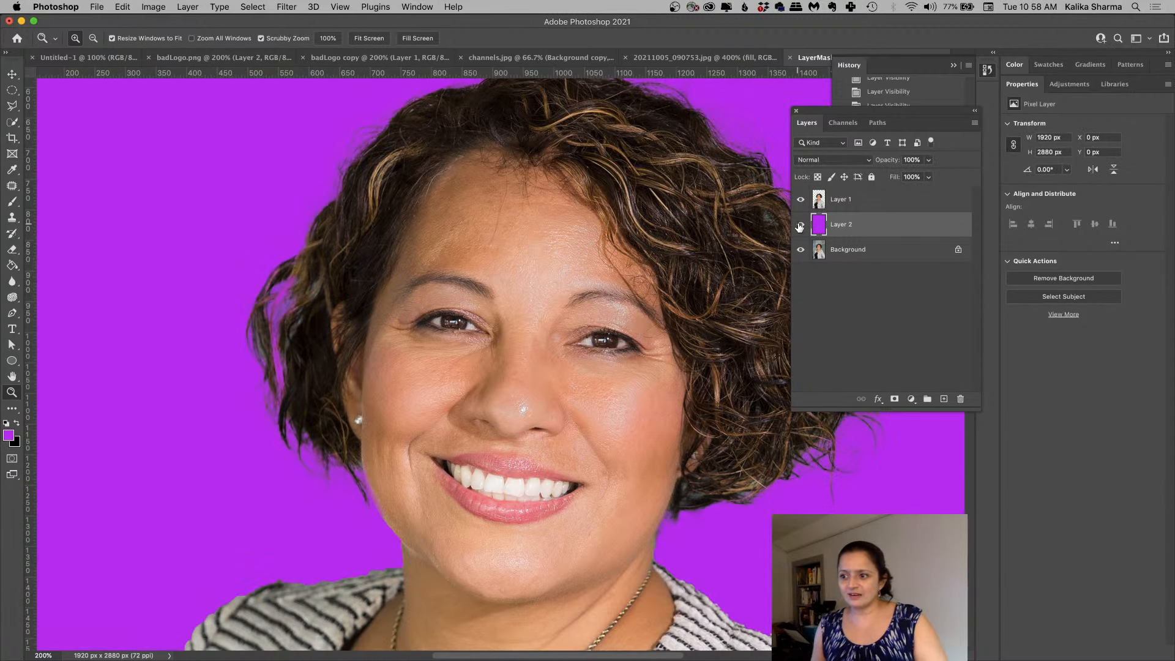
pyautogui.click(800, 225)
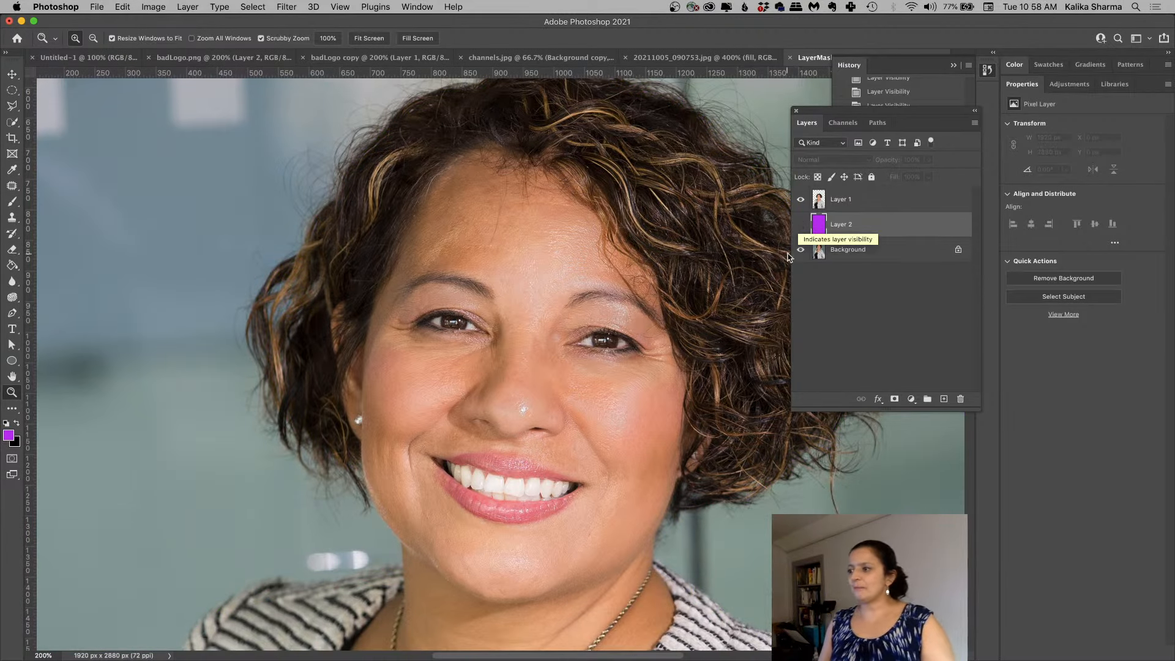
# Step: Compare the jacket shoulders and lower hair with the original photo by toggling the purple layer above the Background
pyautogui.moveTo(493, 311); pyautogui.dragTo(564, 134)
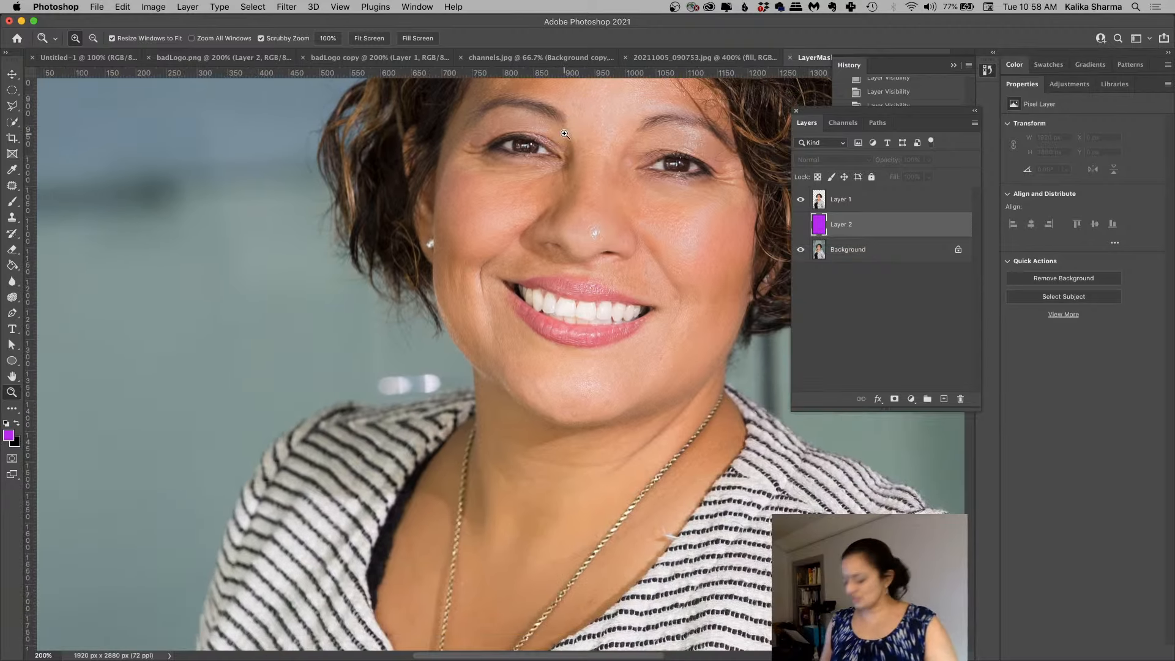
pyautogui.press('super+minus')
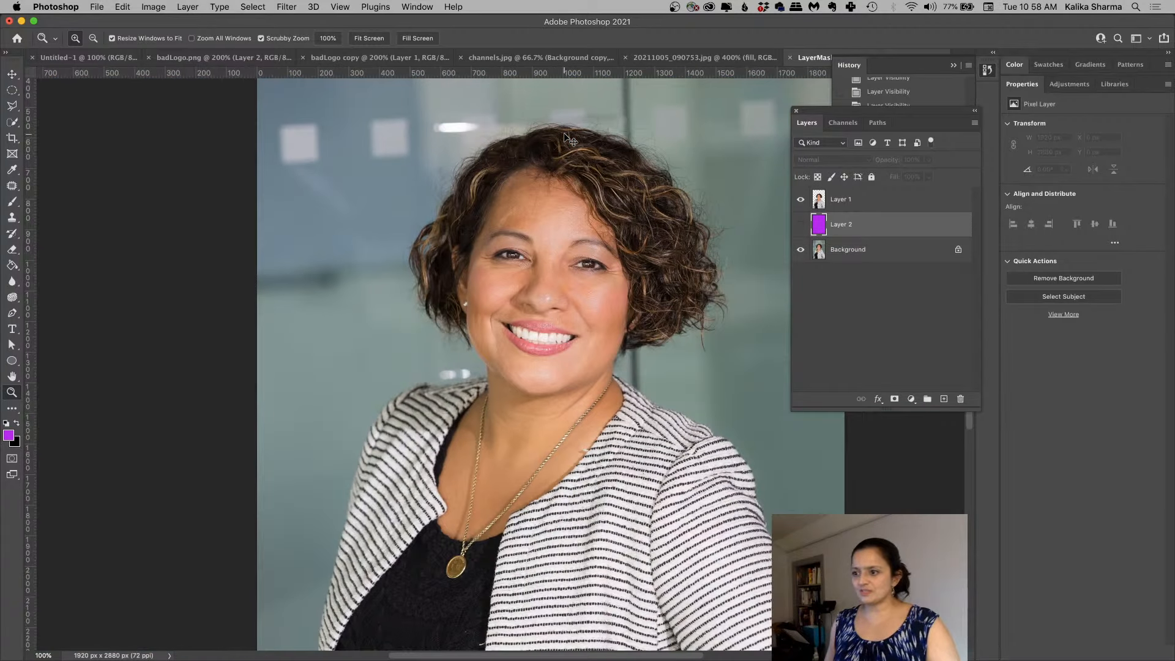
pyautogui.click(673, 435)
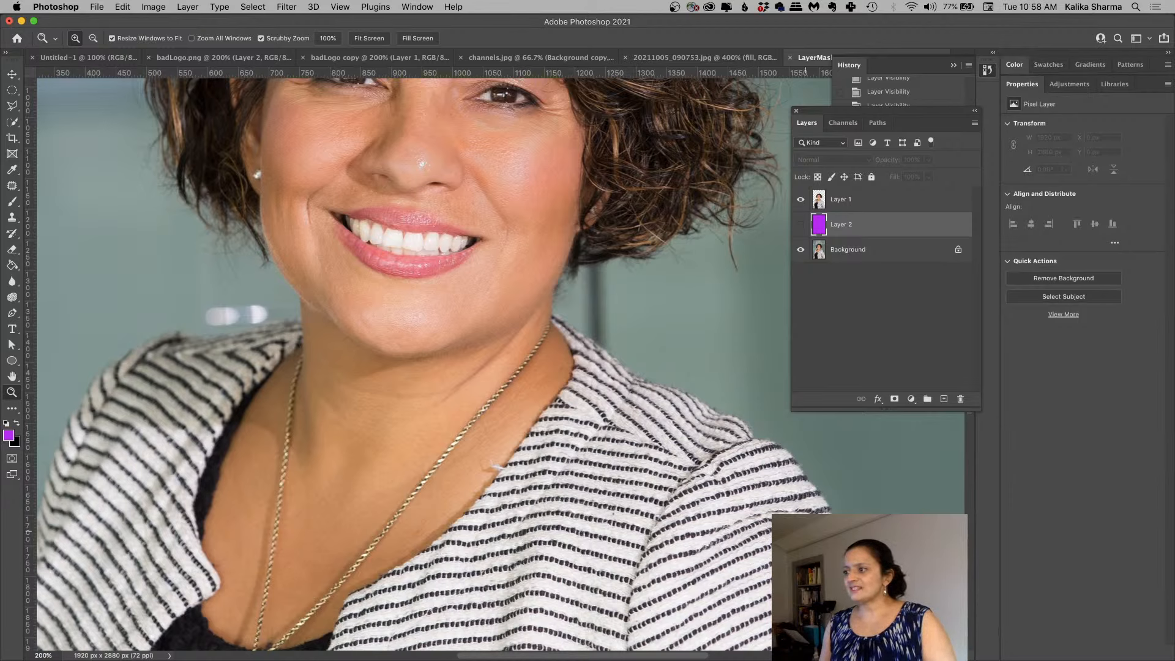
pyautogui.click(845, 204)
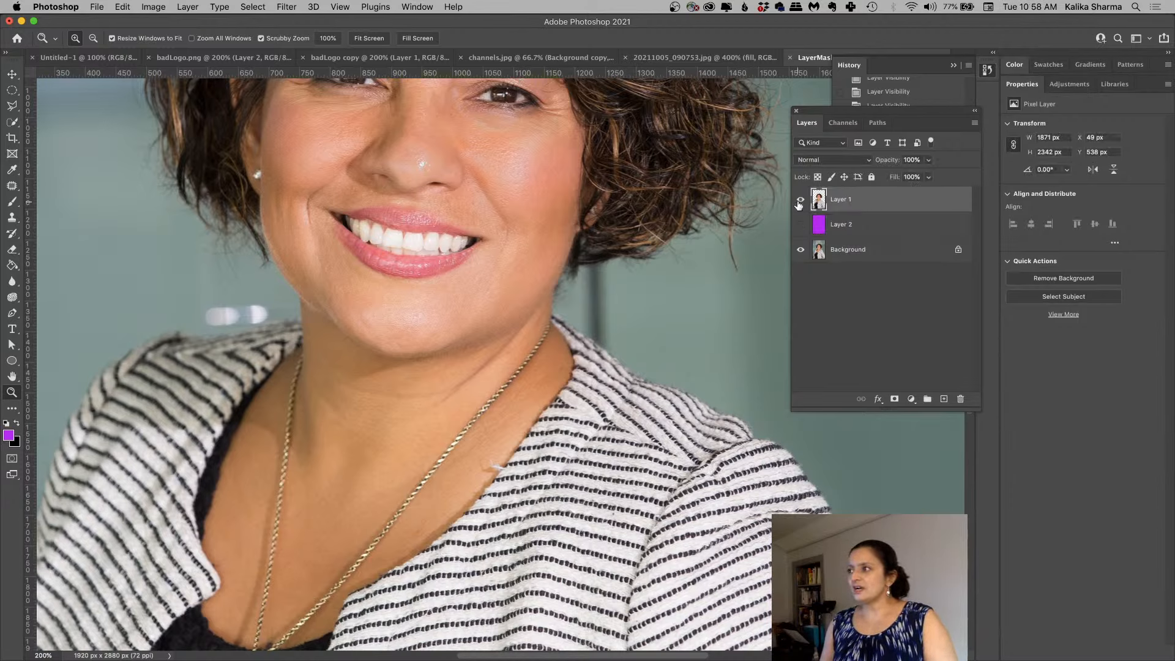
pyautogui.click(800, 226)
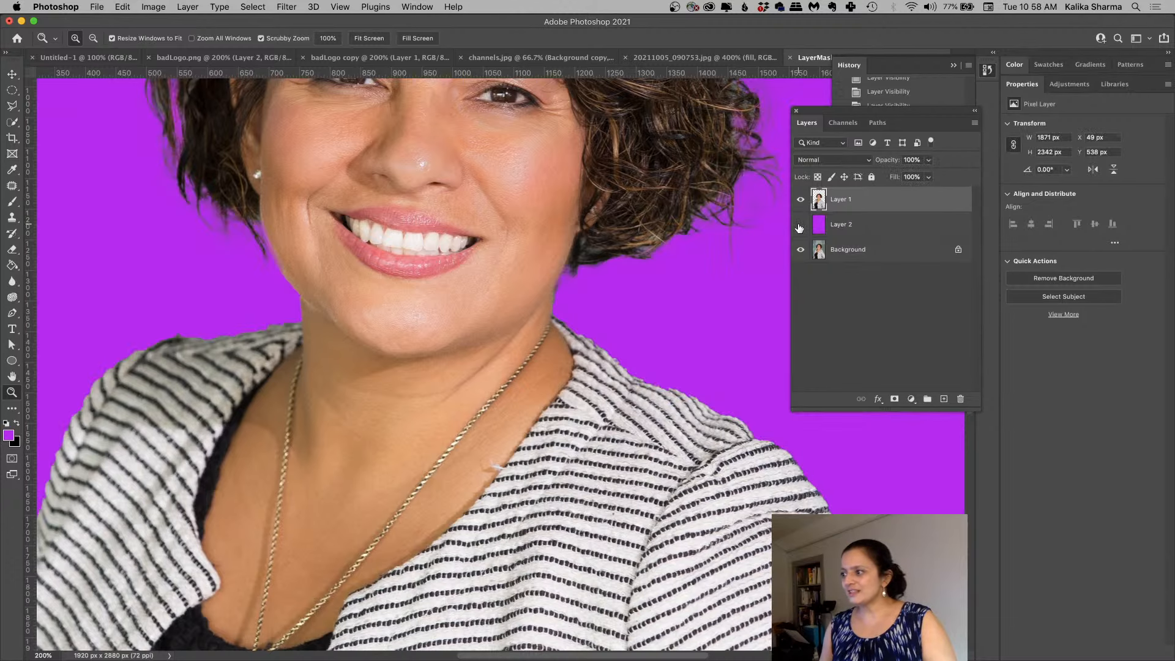
pyautogui.click(799, 226)
pyautogui.click(799, 226)
pyautogui.click(799, 226)
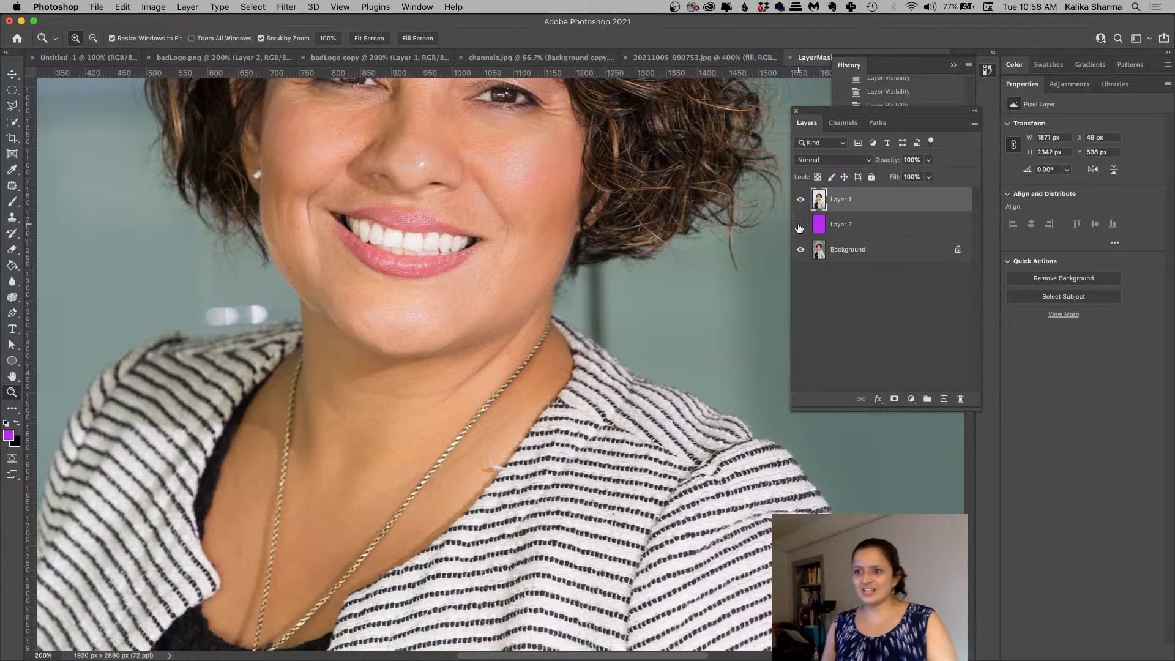
pyautogui.click(800, 226)
pyautogui.click(800, 226)
pyautogui.click(800, 226)
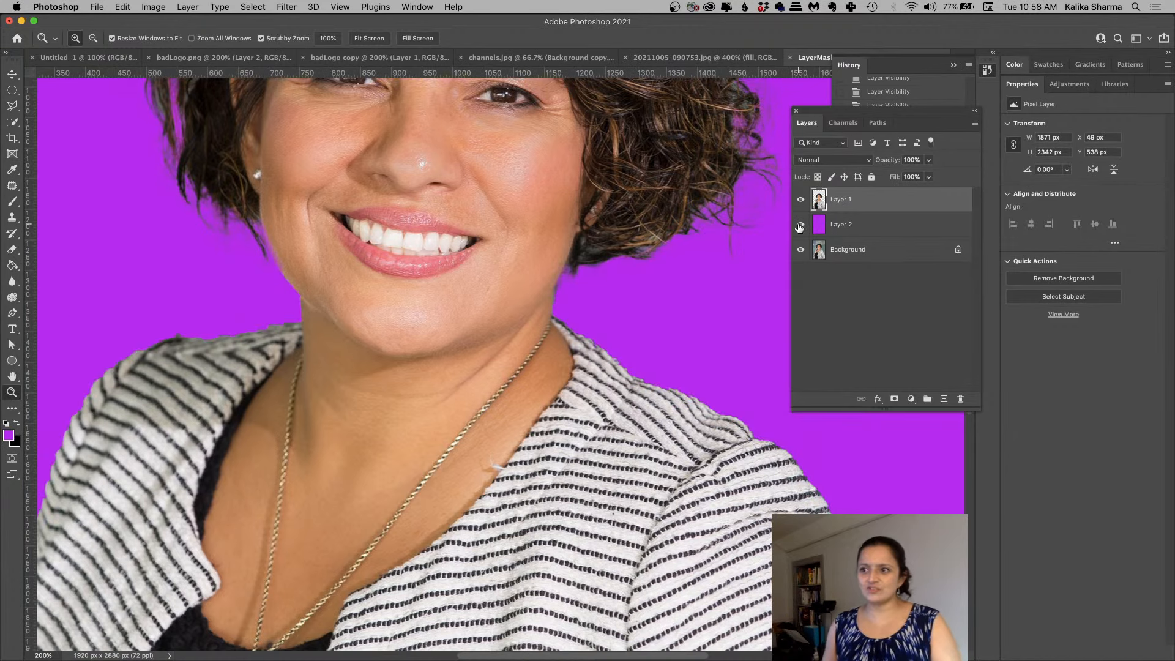
pyautogui.click(800, 226)
# Step: Load the outline of the cut-out woman on Layer 1 as a selection
pyautogui.scroll(-5, 343, 339)
pyautogui.hscroll(-8, 344, 338)
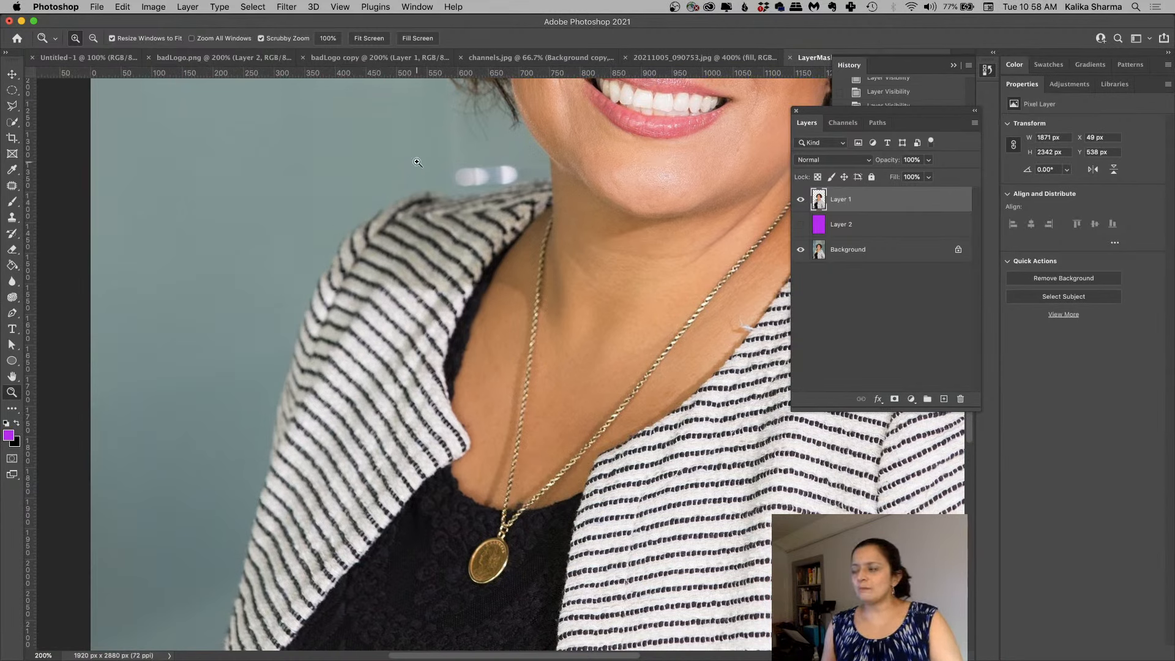
pyautogui.keyDown('super'); pyautogui.click(818, 203); pyautogui.keyUp('super')
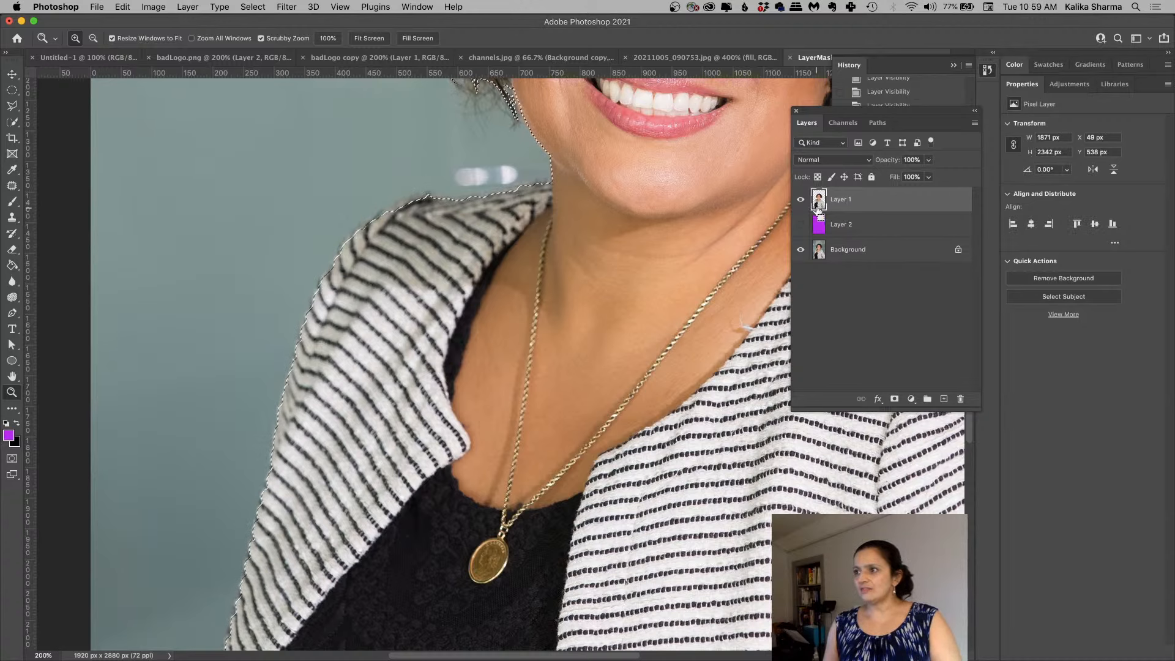
# Step: Hide Layer 1 and turn the selection into a Quick Mask with the Background layer active
pyautogui.click(799, 200)
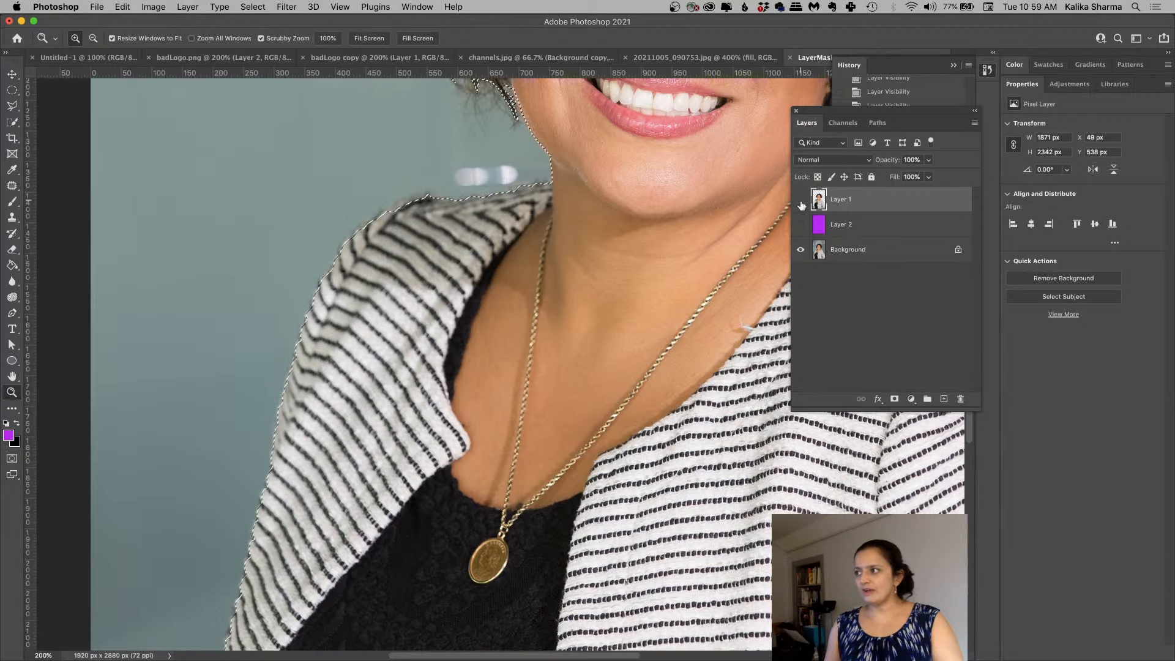
pyautogui.click(803, 225)
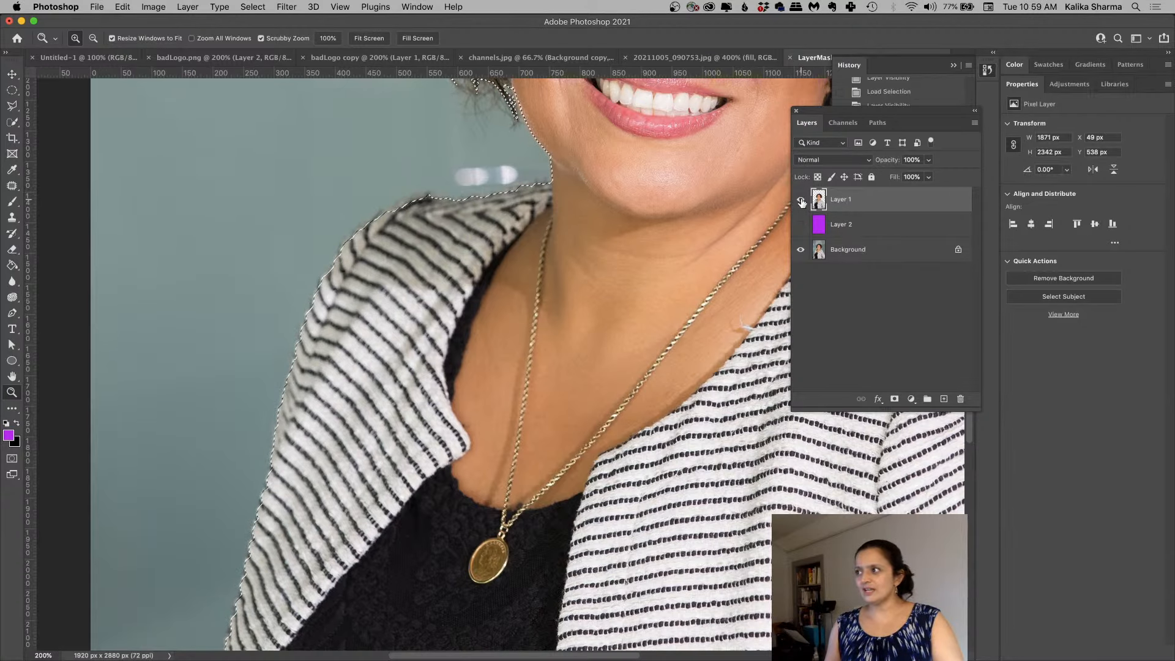
pyautogui.click(845, 254)
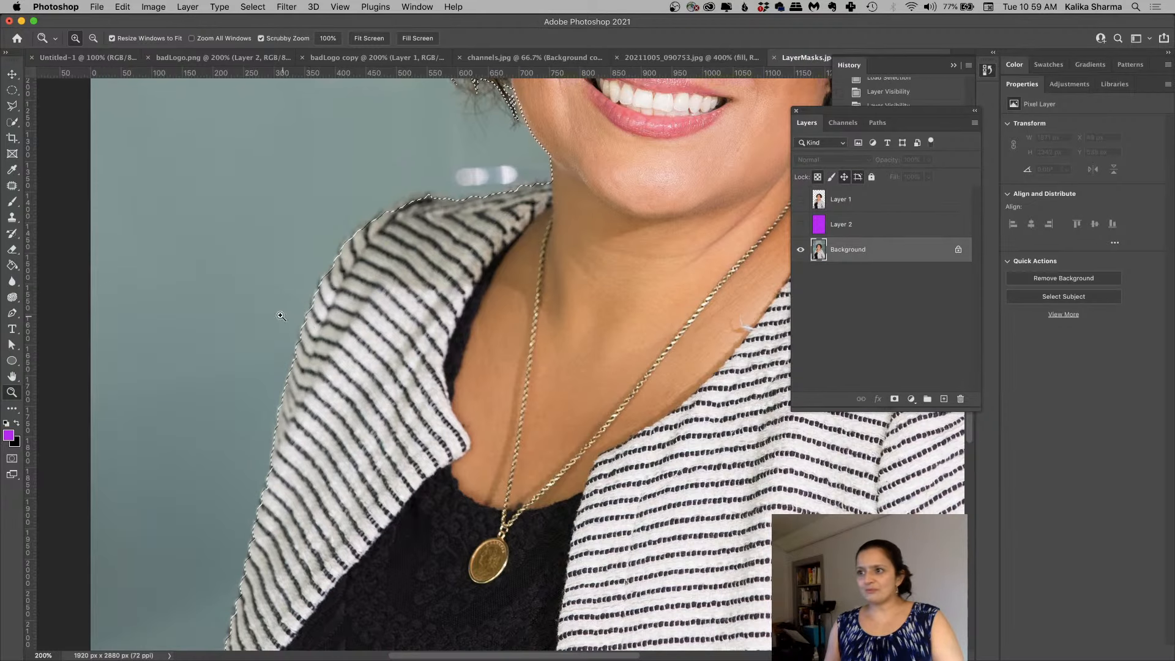
pyautogui.press('q')
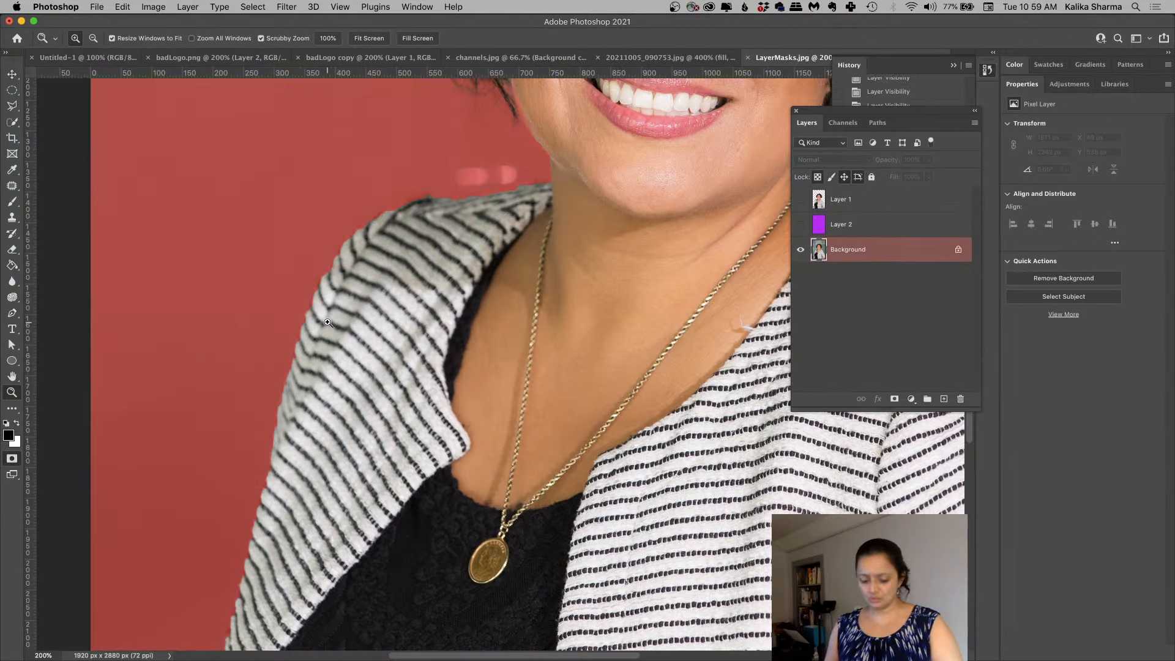
# Step: Lower the brush hardness and paint white in the Quick Mask along the jacket shoulder beside the neck to extend the selection
pyautogui.click(350, 284)
pyautogui.moveTo(443, 173); pyautogui.dragTo(406, 275)
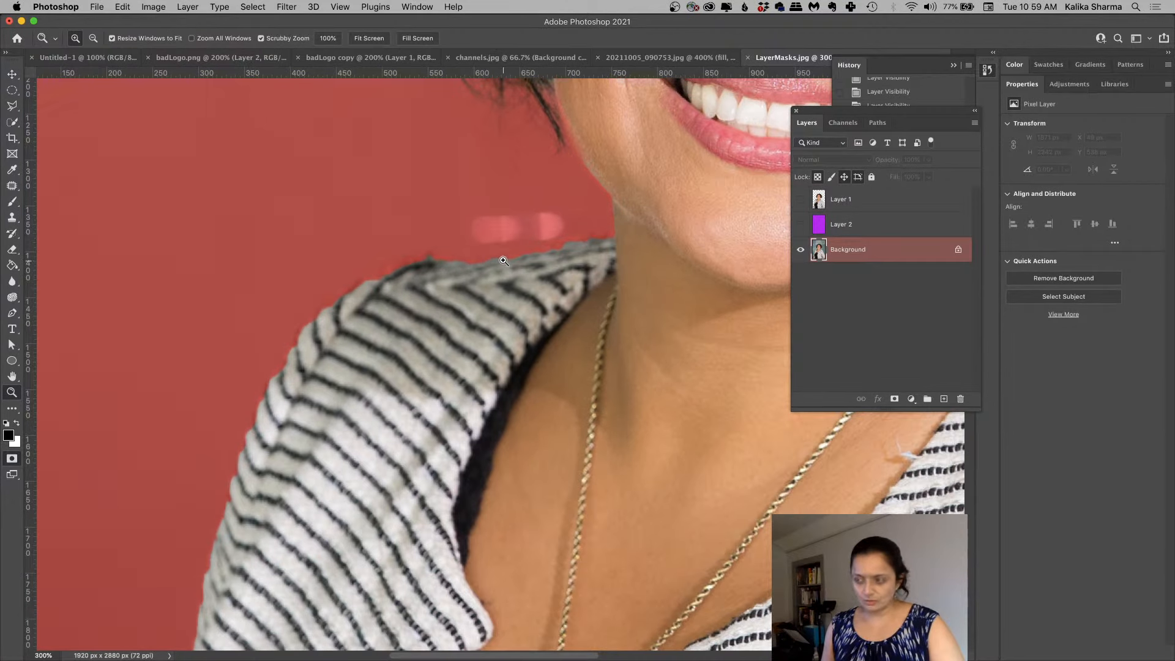
pyautogui.press('b')
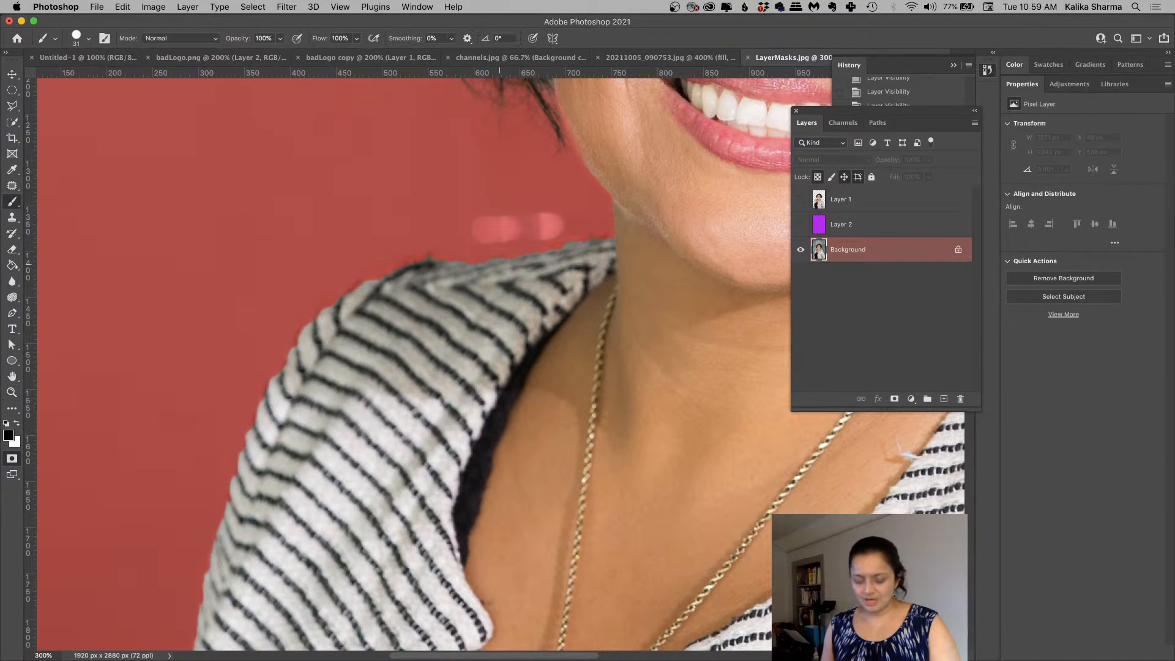
pyautogui.press('x')
pyautogui.moveTo(441, 257); pyautogui.dragTo(517, 254)
pyautogui.press('super+z')
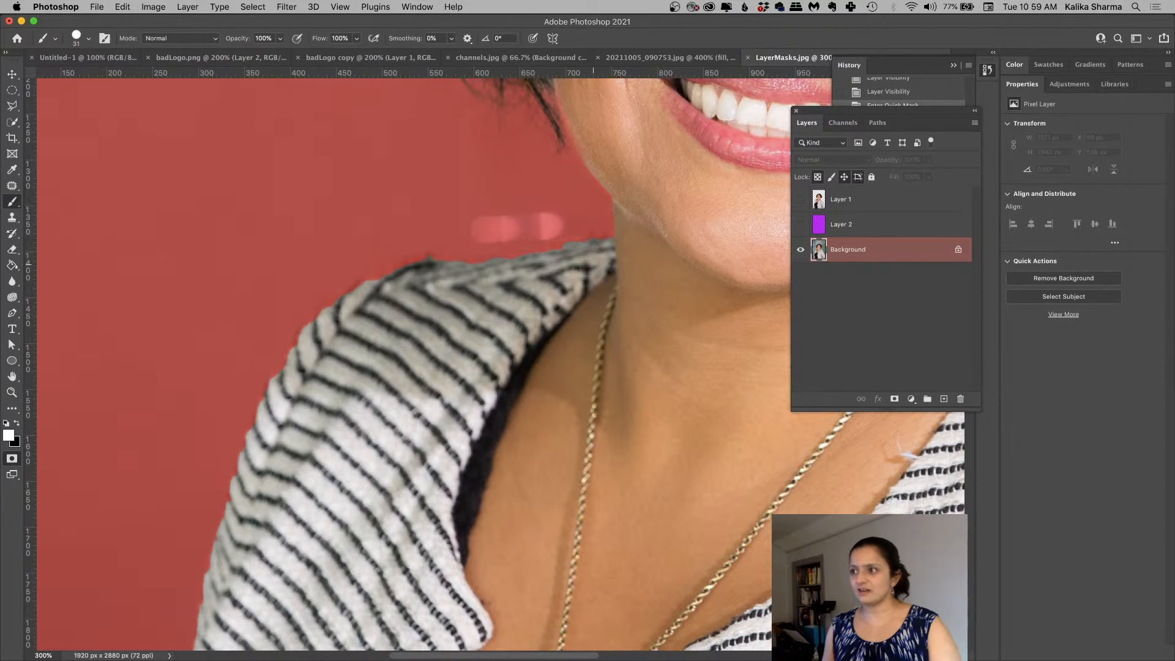
pyautogui.rightClick(534, 281)
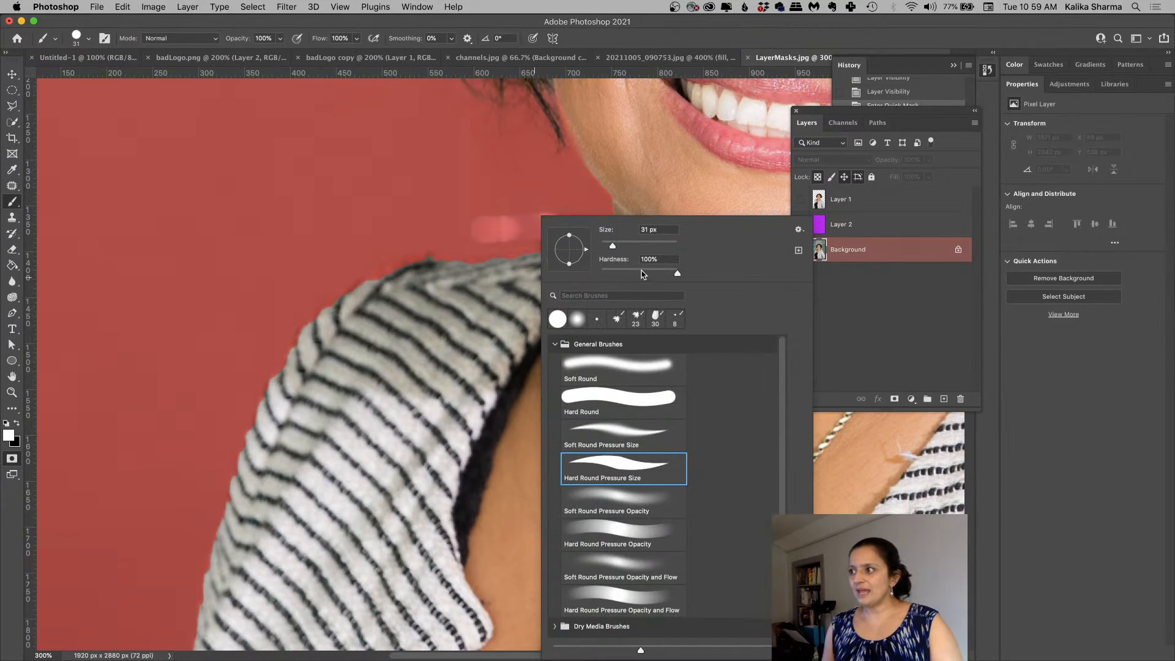
pyautogui.moveTo(627, 275); pyautogui.dragTo(620, 274)
pyautogui.moveTo(459, 275); pyautogui.dragTo(595, 257)
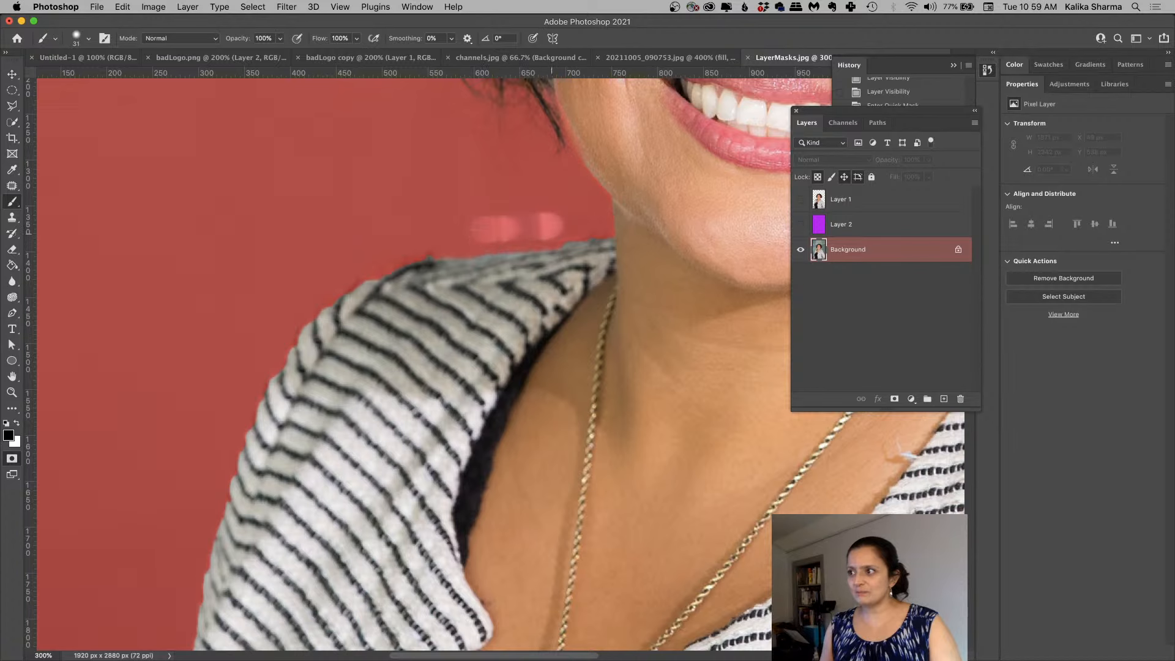
# Step: Touch up the jacket shoulder edge beside the neck in the Quick Mask with black and white brush strokes
pyautogui.moveTo(552, 234); pyautogui.dragTo(578, 232)
pyautogui.press('x')
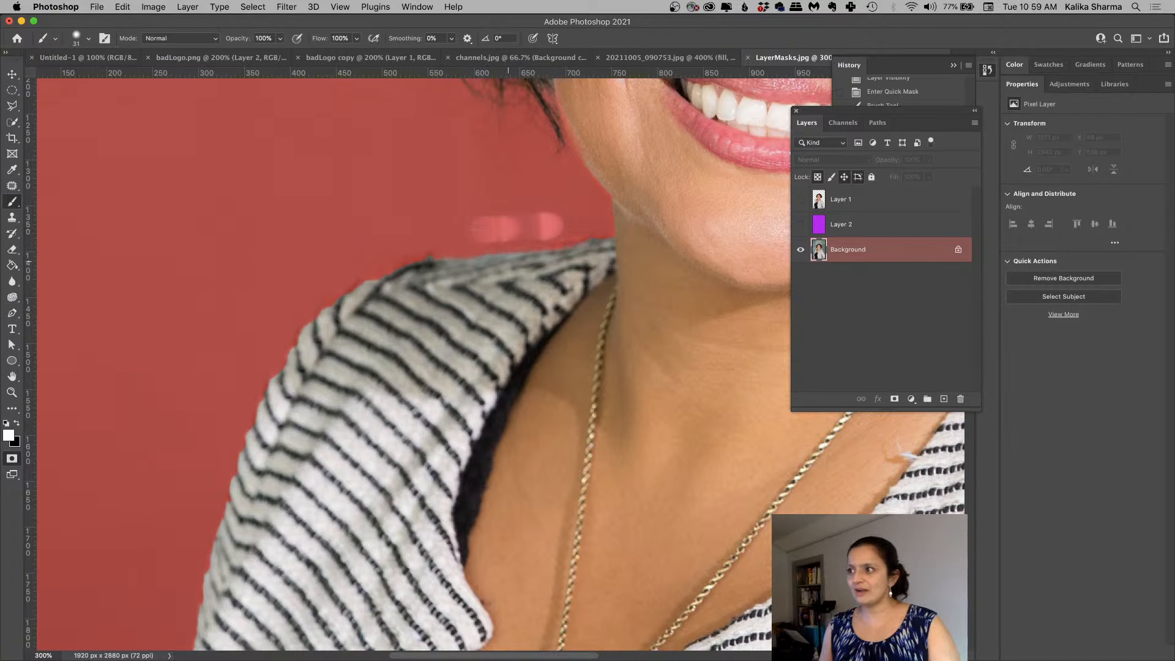
pyautogui.moveTo(511, 249)
pyautogui.mouseDown()
pyautogui.moveTo(588, 237)
pyautogui.moveTo(533, 243)
pyautogui.mouseUp()
pyautogui.press('x')
pyautogui.press('super+z')
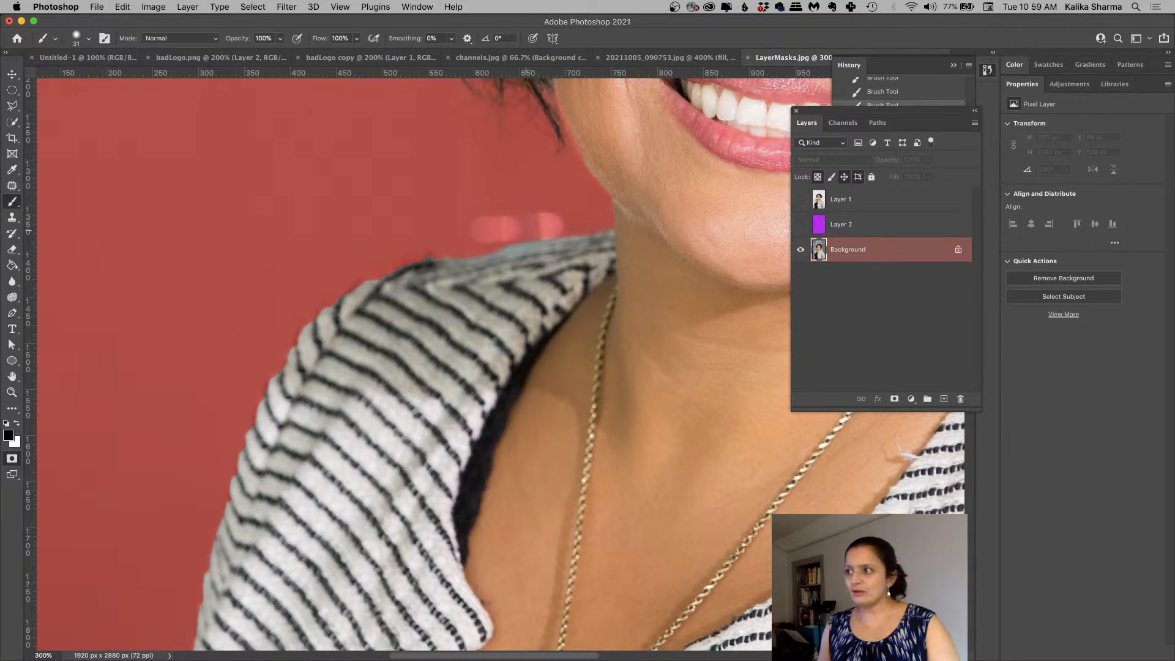
pyautogui.moveTo(477, 248); pyautogui.dragTo(550, 241)
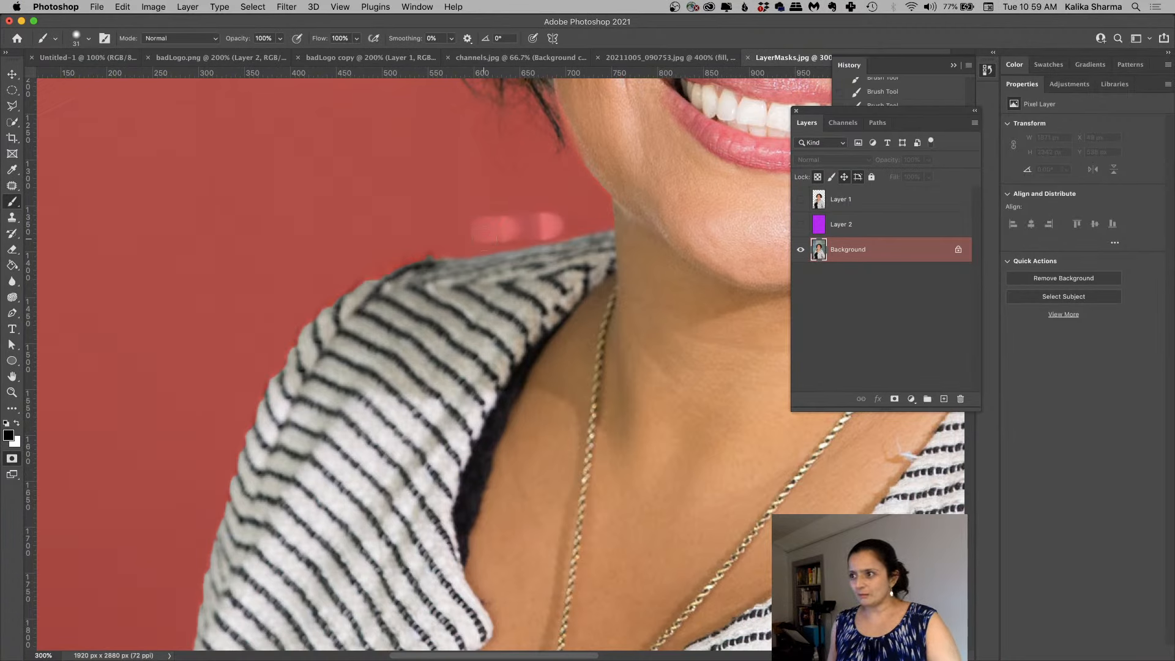
# Step: Convert the Quick Mask back into a selection and add a new empty layer above the Background
pyautogui.press('super+minus')
pyautogui.press('super+minus')
pyautogui.press('super+minus')
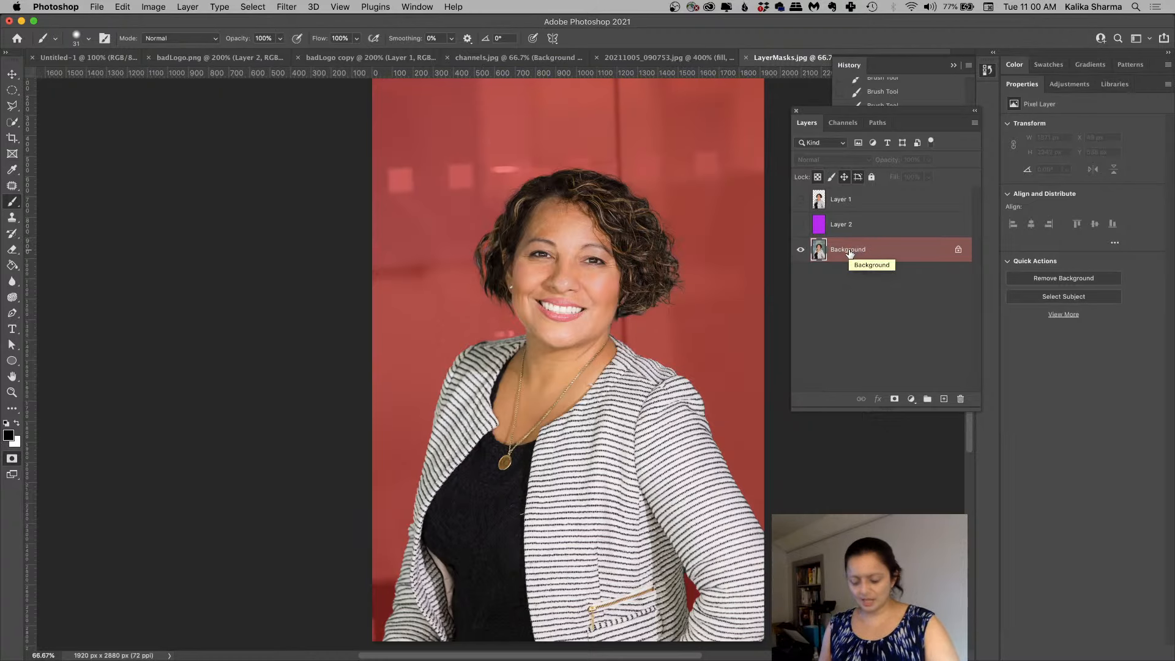
pyautogui.press('q')
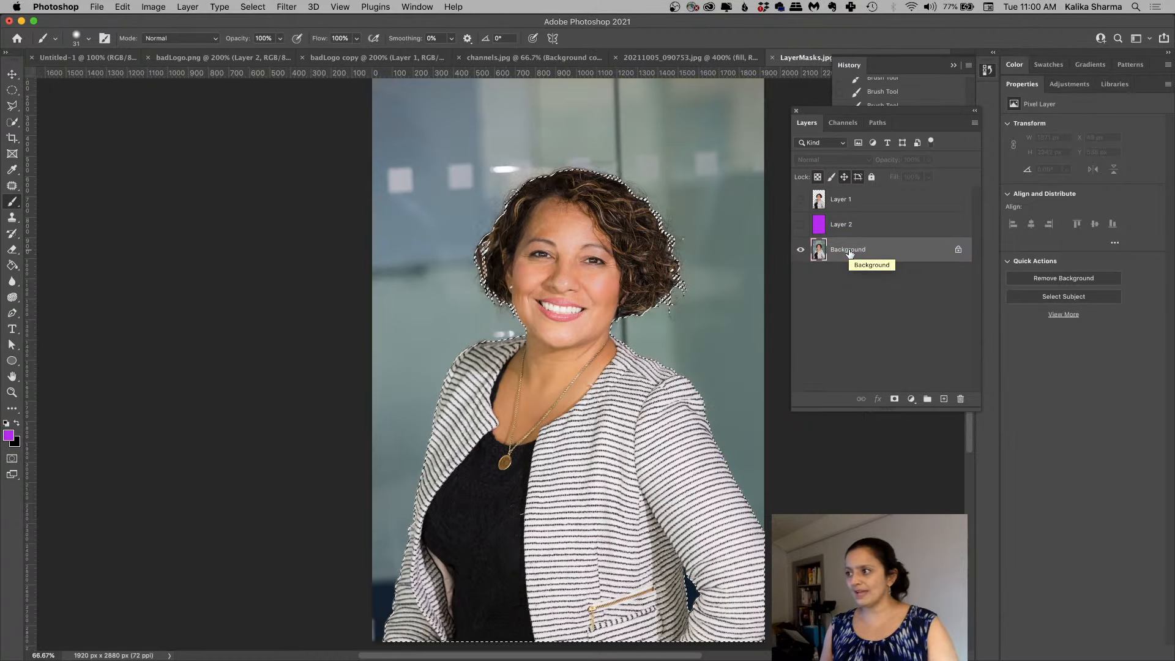
pyautogui.click(944, 399)
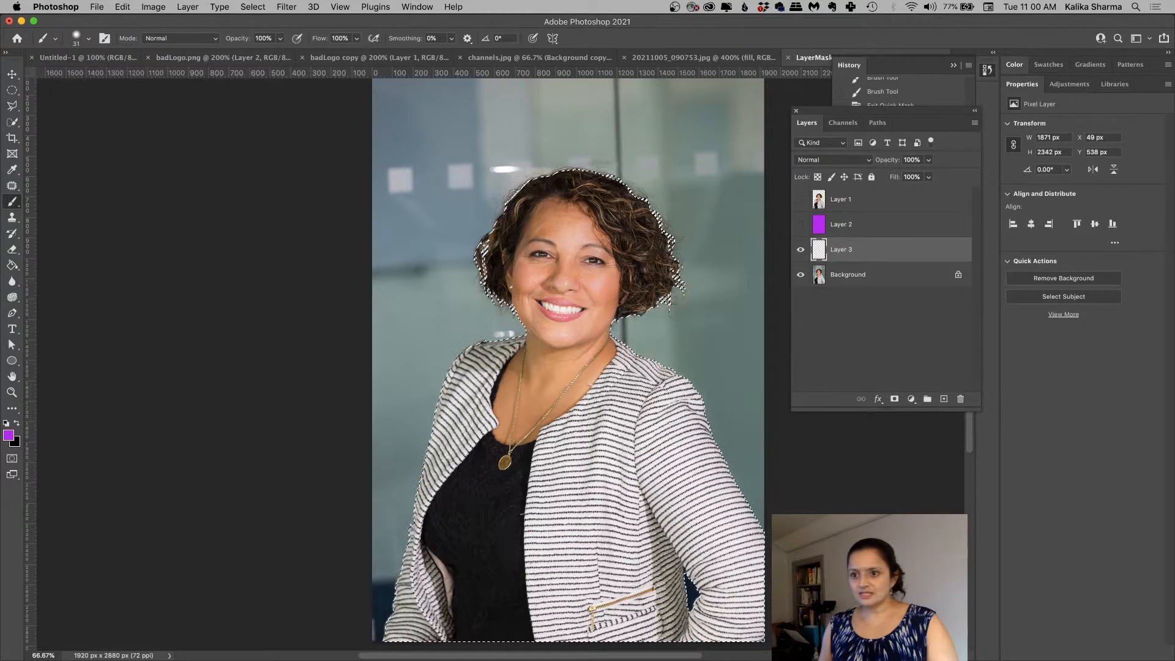
# Step: Fill the selected woman's outline with white on the new layer and deselect
pyautogui.press('d')
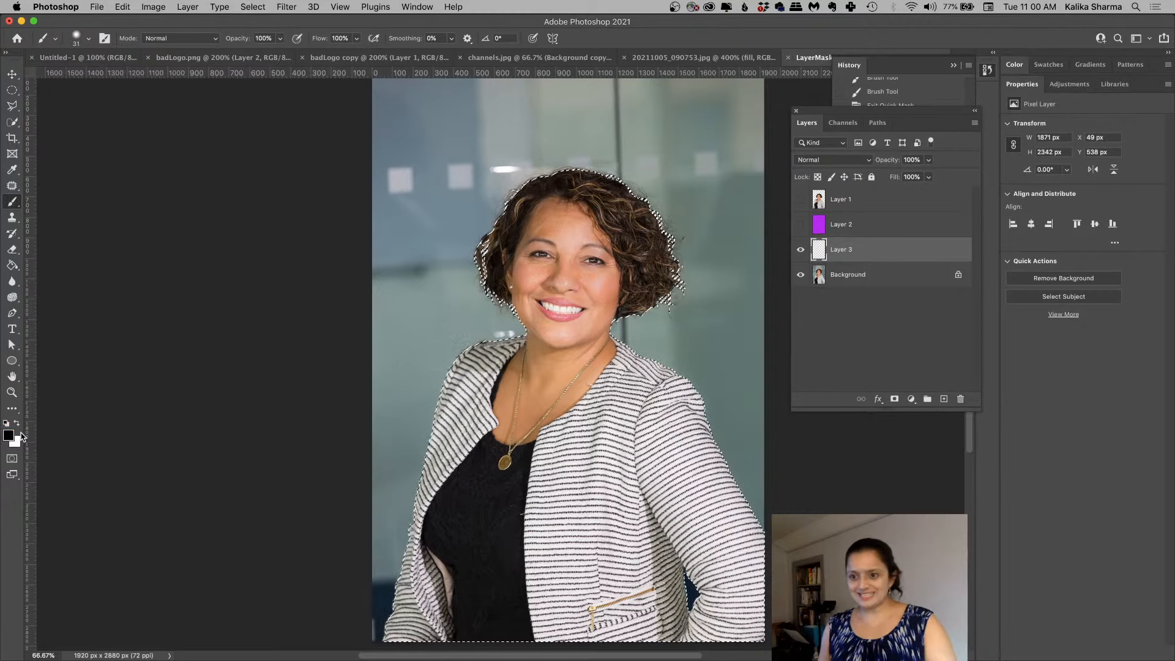
pyautogui.click(17, 424)
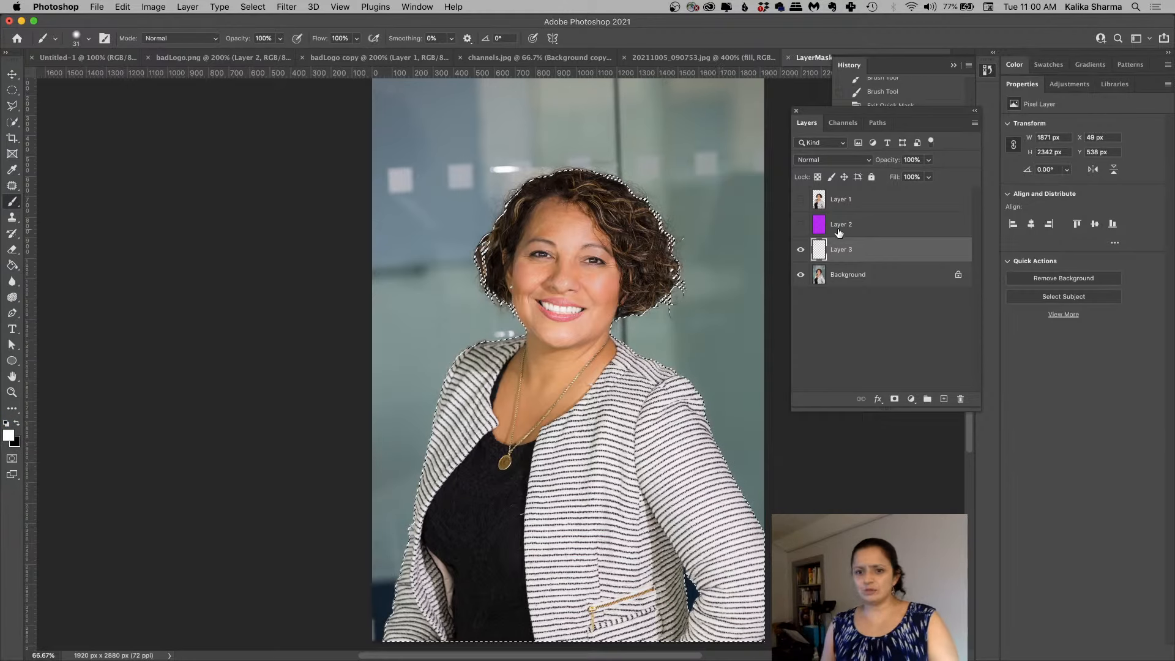
pyautogui.click(120, 8)
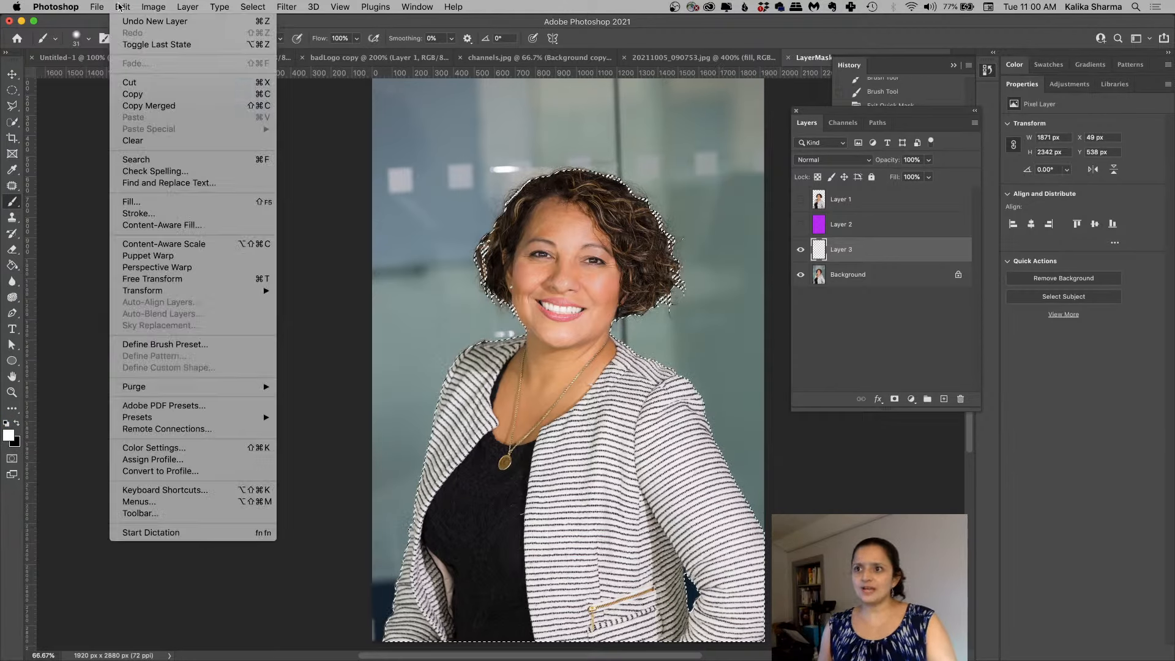
pyautogui.click(136, 202)
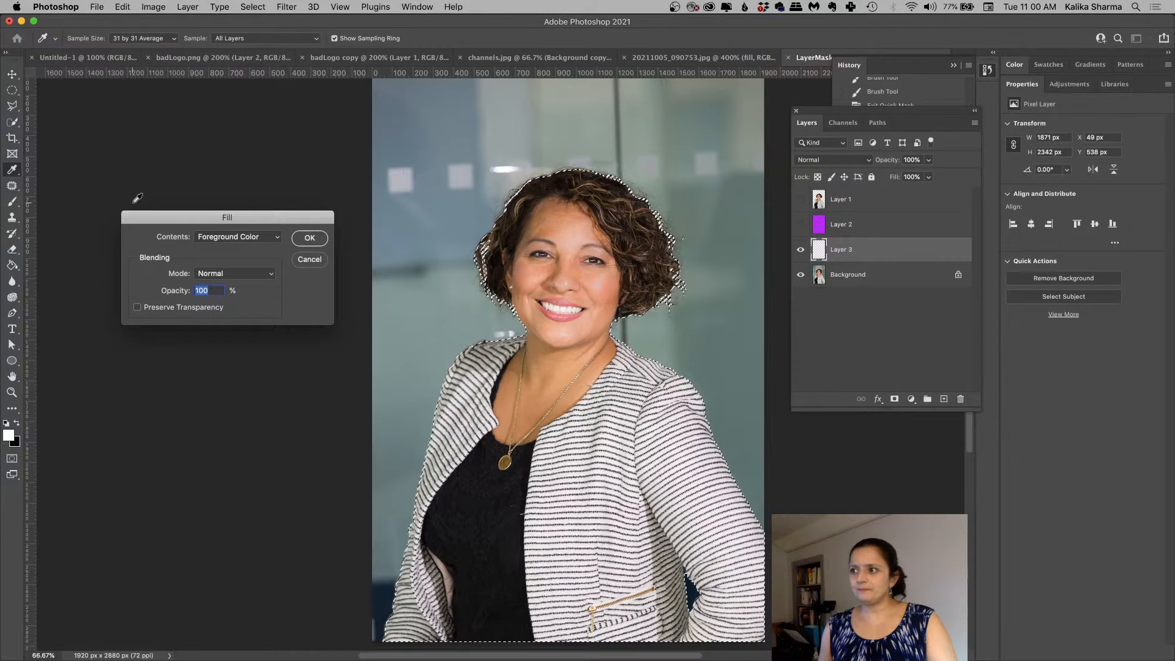
pyautogui.click(263, 237)
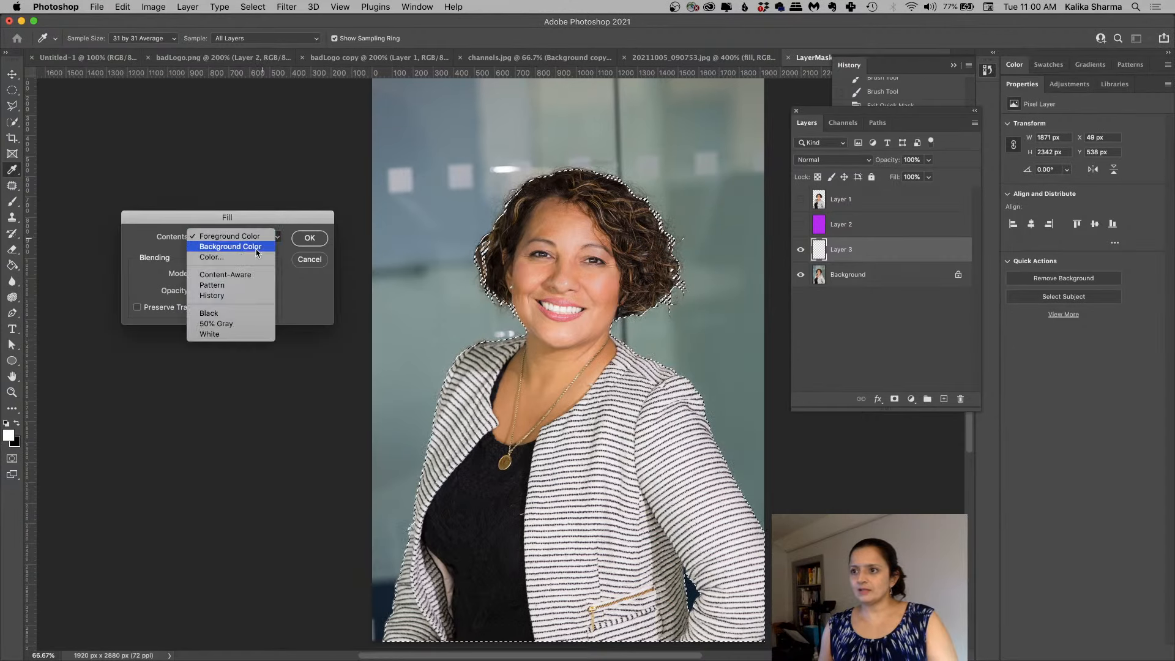
pyautogui.click(243, 334)
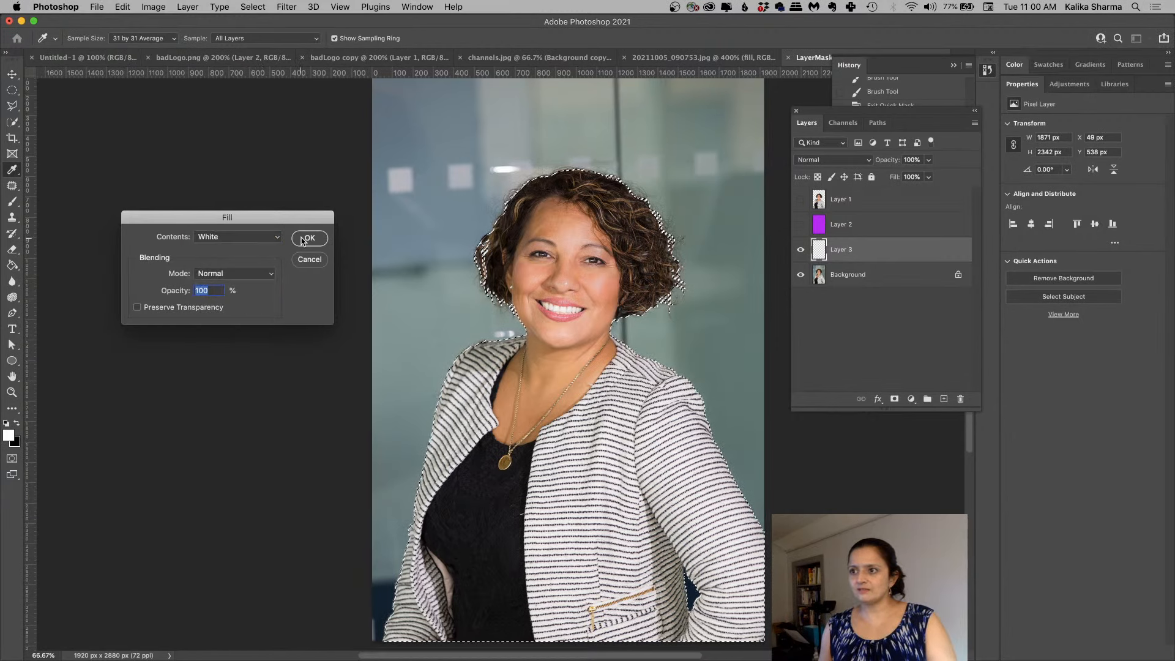
pyautogui.click(307, 238)
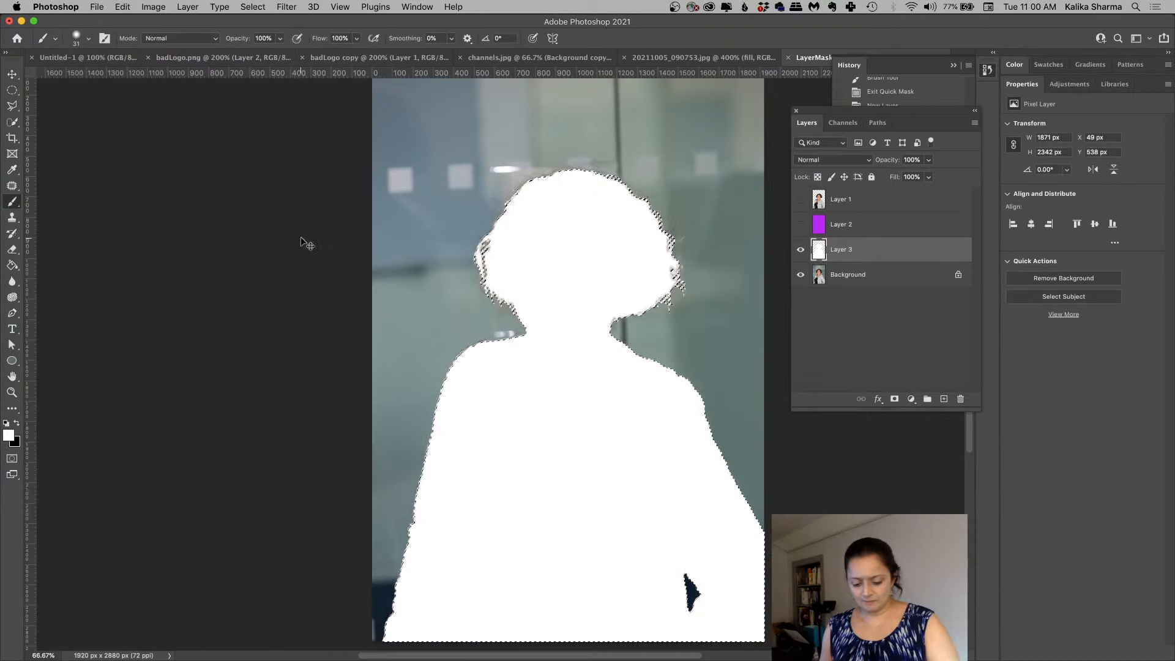
pyautogui.press('super+d')
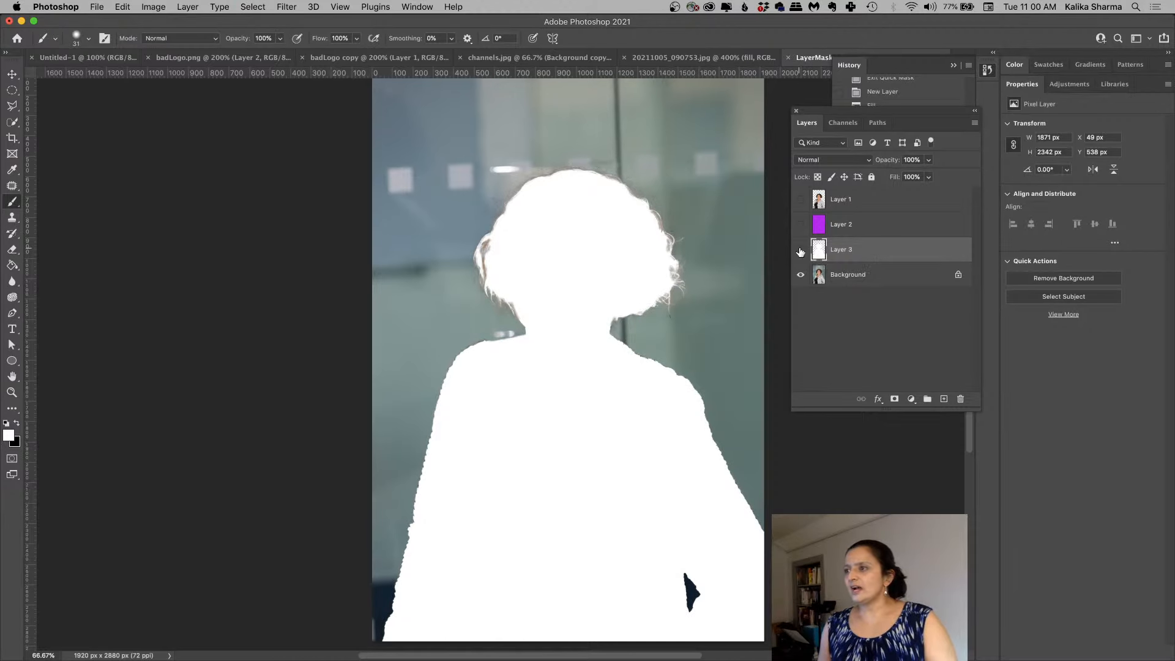
# Step: Hide the white silhouette layer and make the Background layer active
pyautogui.click(800, 251)
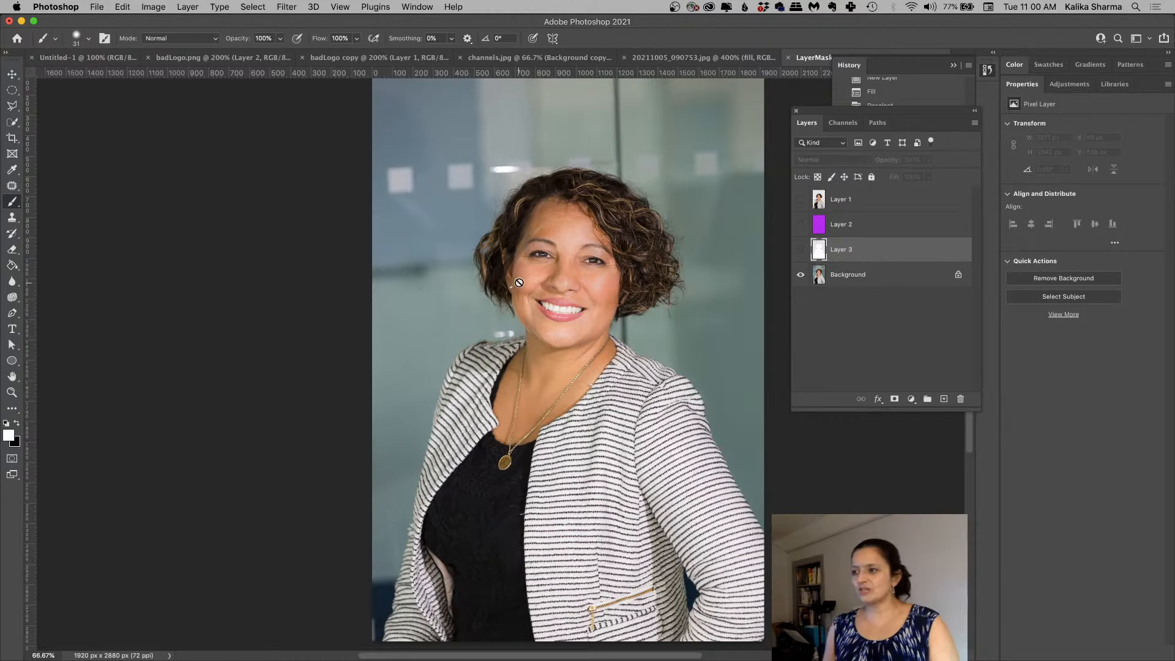
pyautogui.click(852, 276)
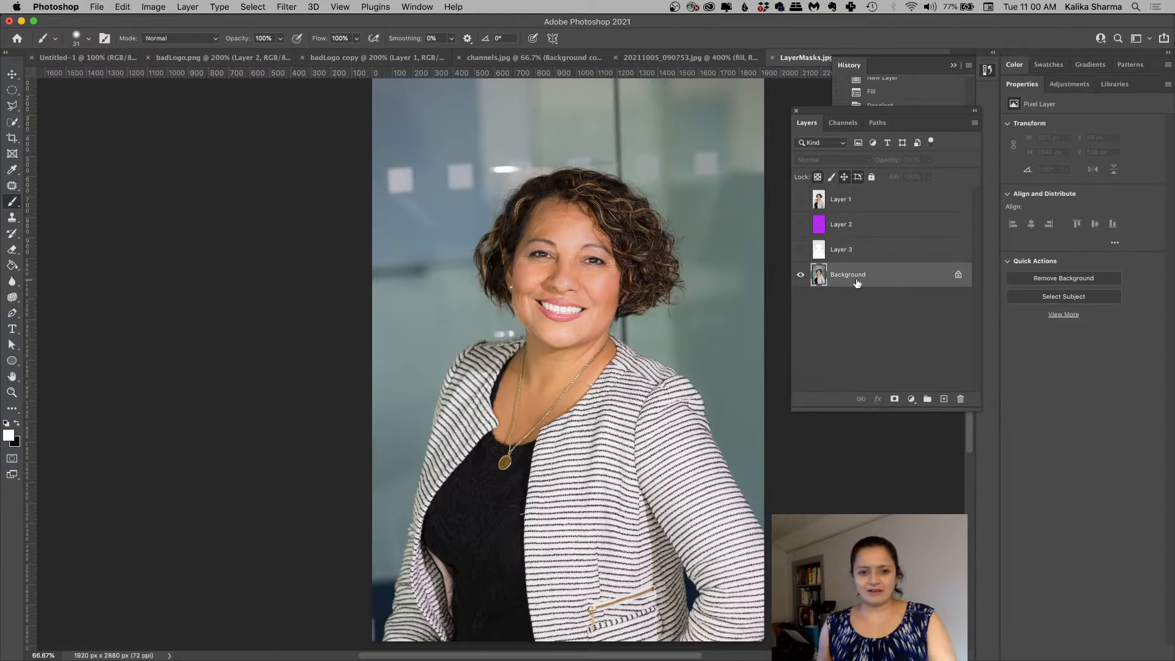
# Step: View the Red channel on its own, restore the RGB composite, and return to the layer list
pyautogui.click(841, 123)
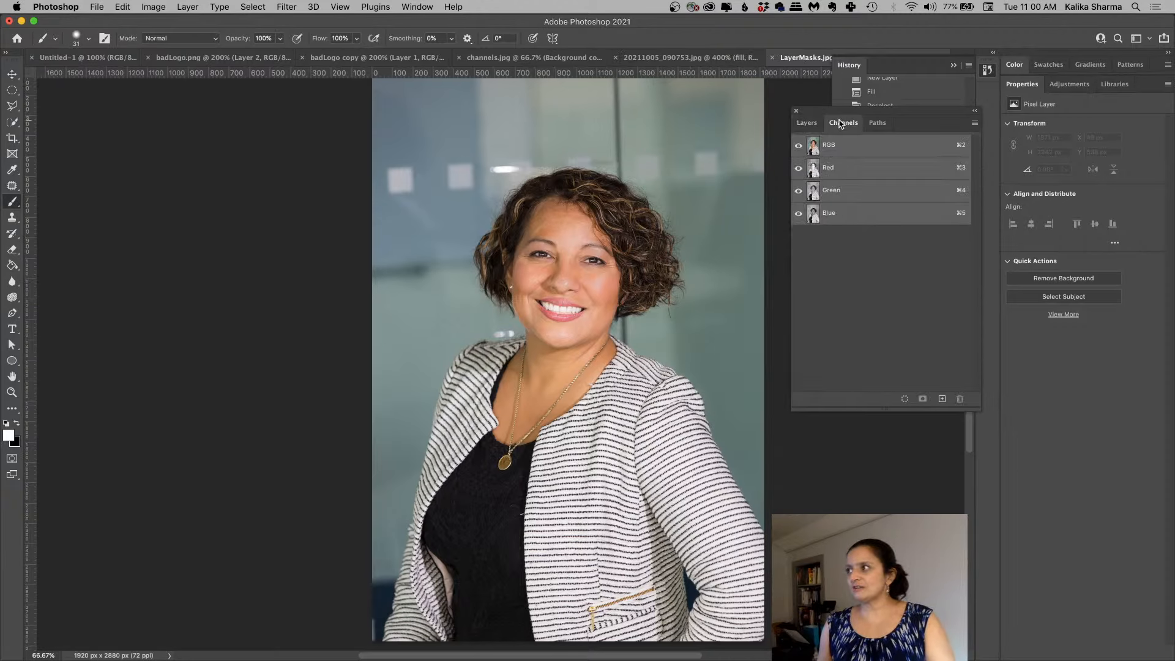
pyautogui.click(832, 171)
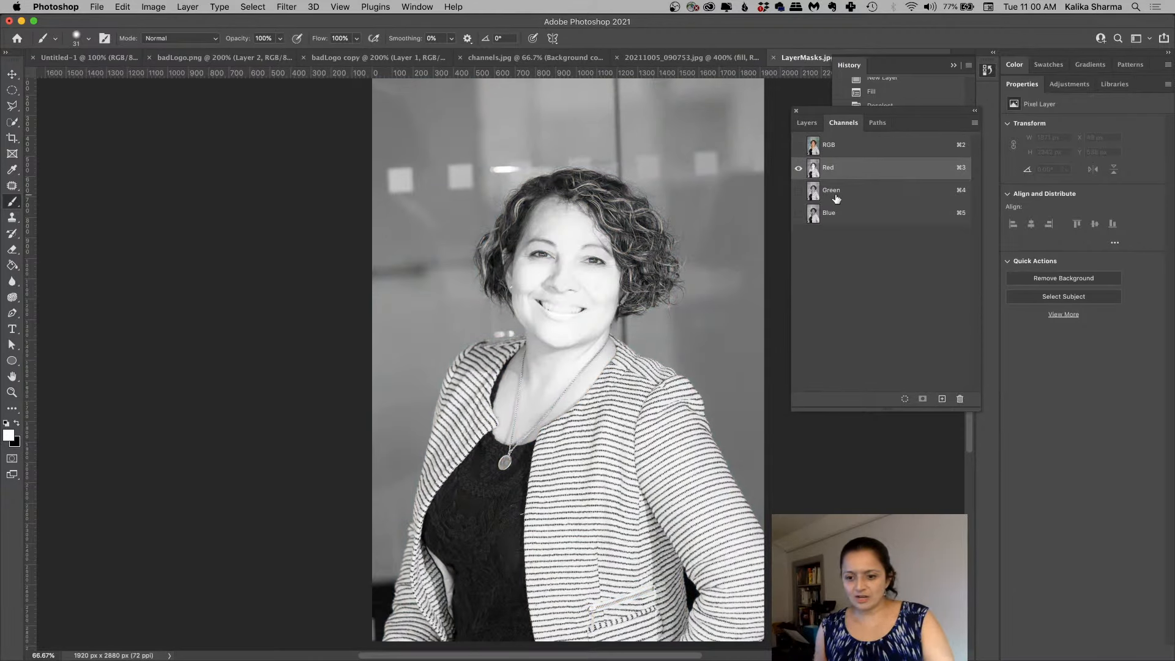
pyautogui.click(832, 149)
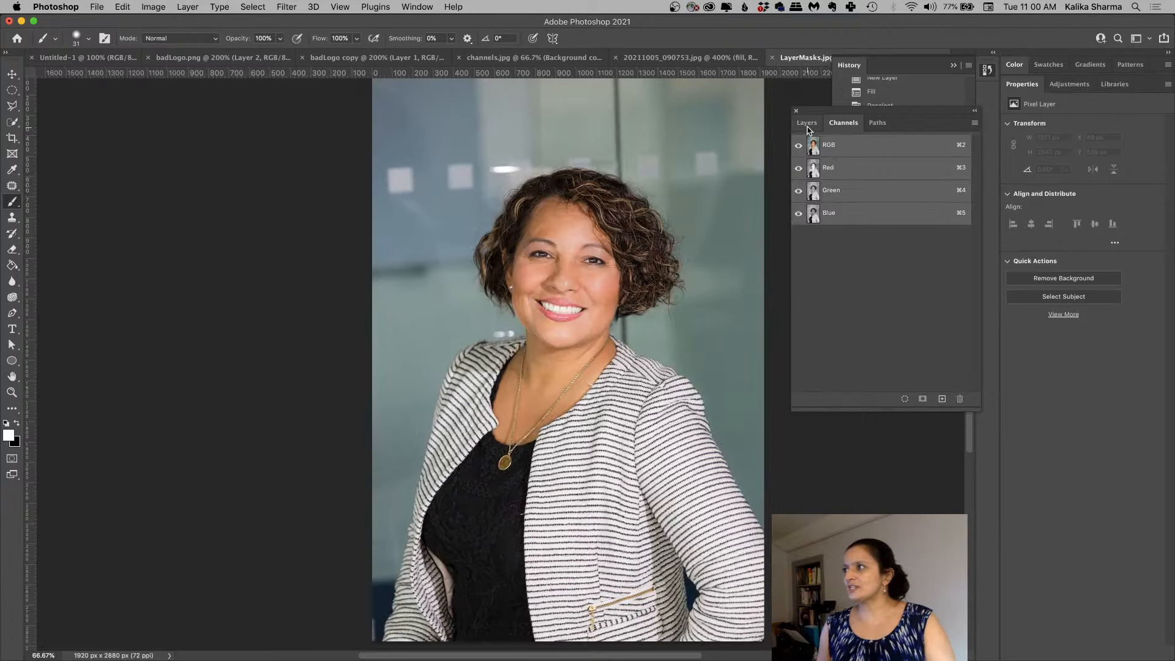
pyautogui.click(807, 125)
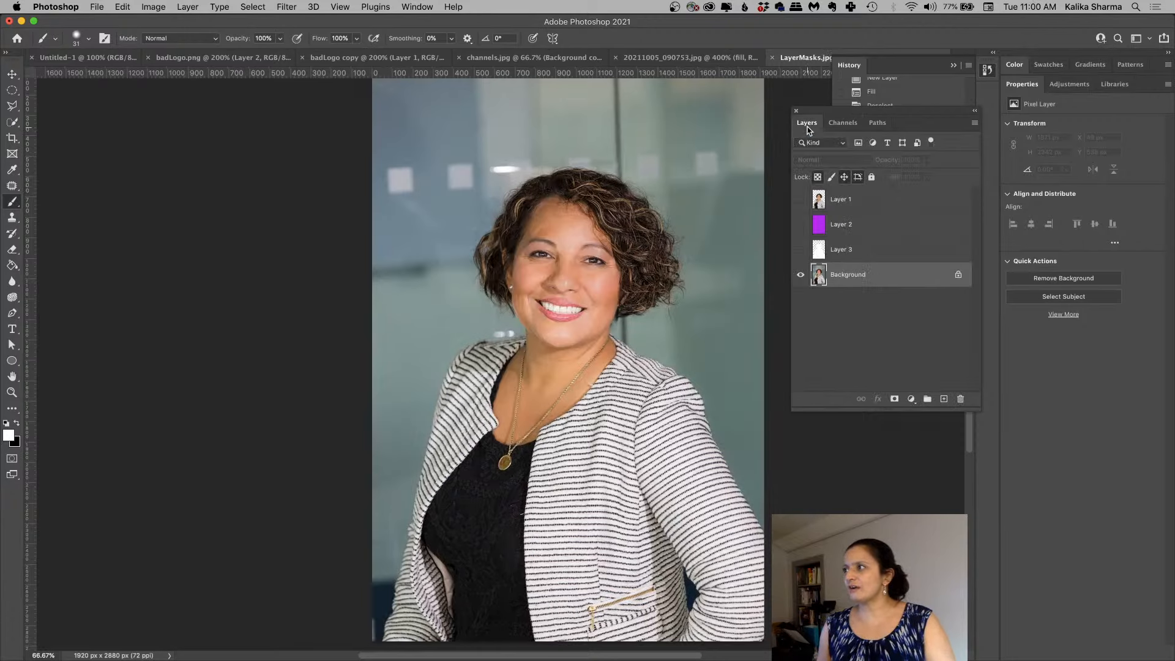
# Step: Load the outline of Layer 1 as a selection and preview it as a Quick Mask overlay
pyautogui.keyDown('super'); pyautogui.click(819, 205); pyautogui.keyUp('super')
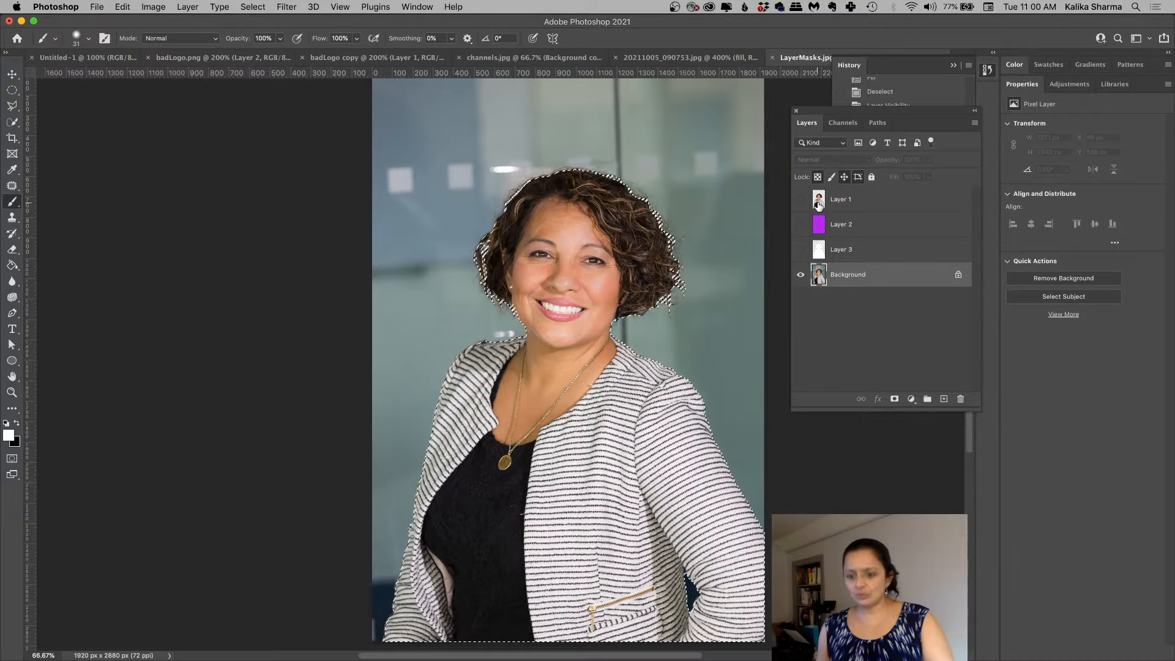
pyautogui.press('q')
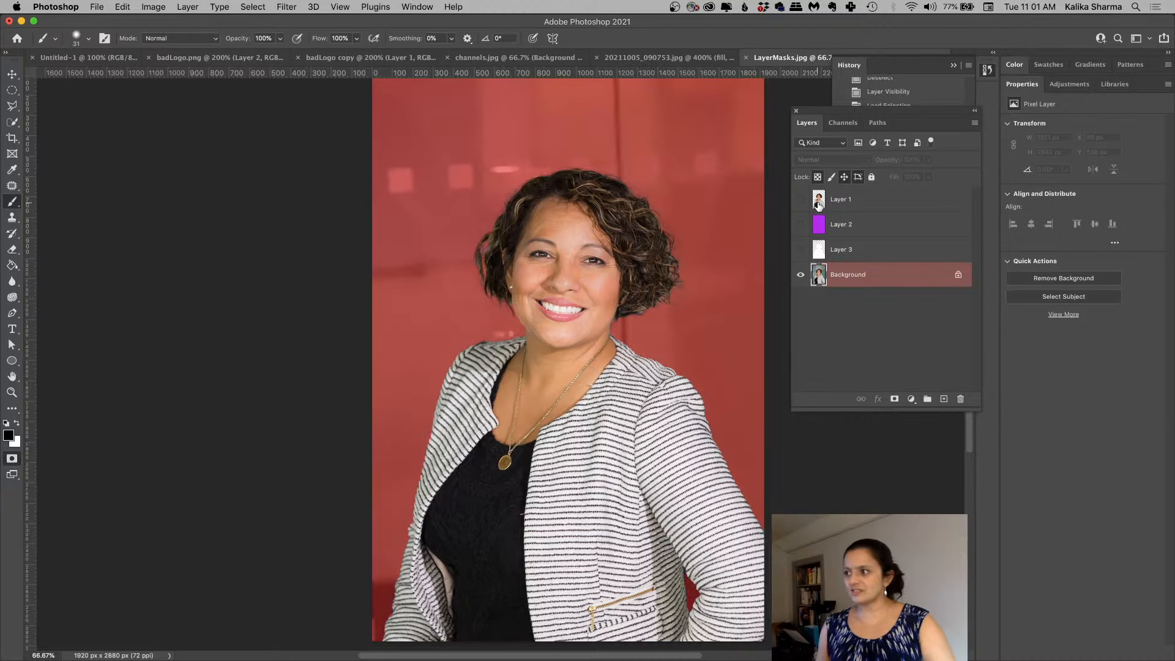
pyautogui.press('q')
# Step: Deselect and try loading Layer 1's outline inside an empty Quick Mask, toggling the mask off and on
pyautogui.hotkey('ctrl', 'd')
pyautogui.press('q')
pyautogui.press('d')
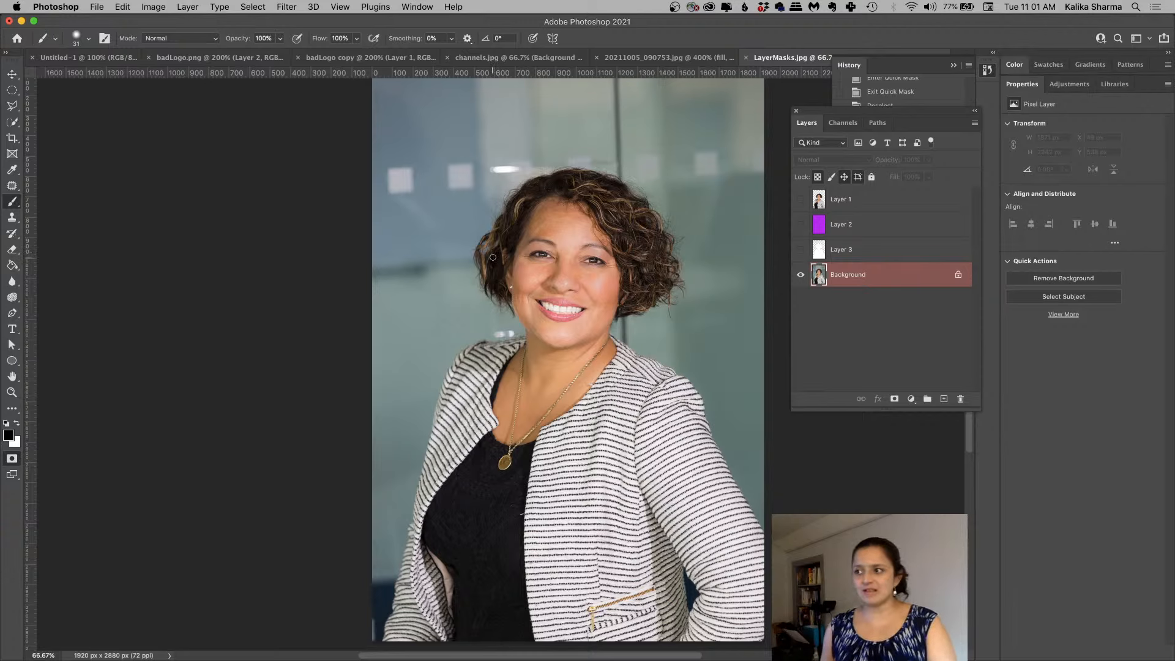
pyautogui.keyDown('super'); pyautogui.click(819, 202); pyautogui.keyUp('super')
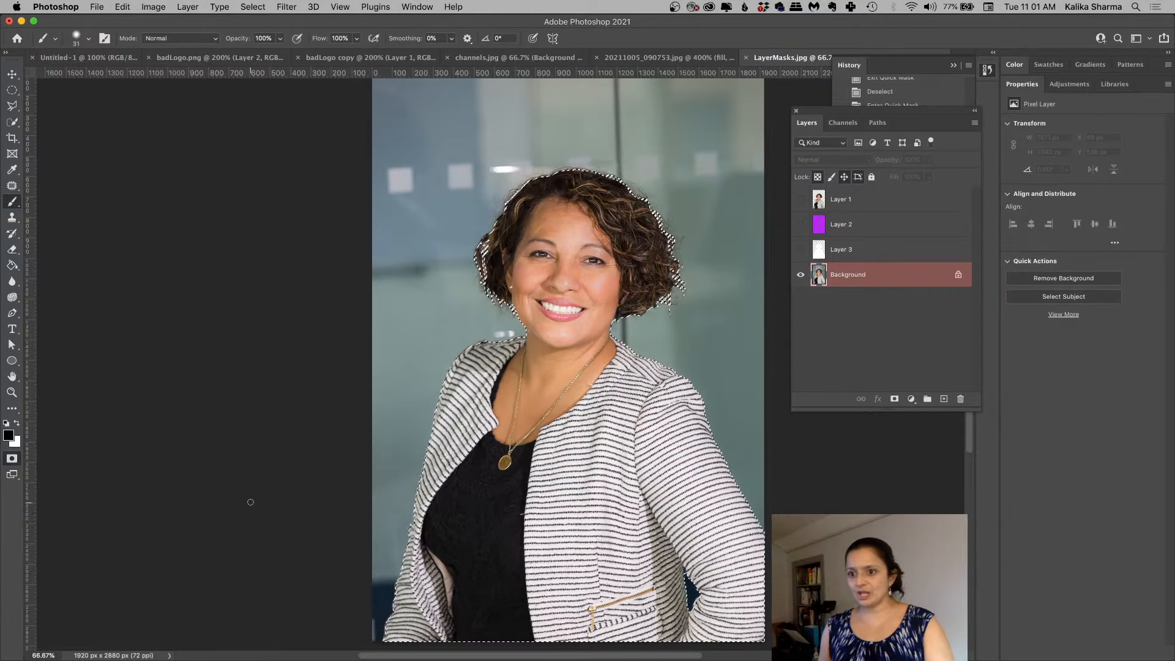
pyautogui.click(12, 459)
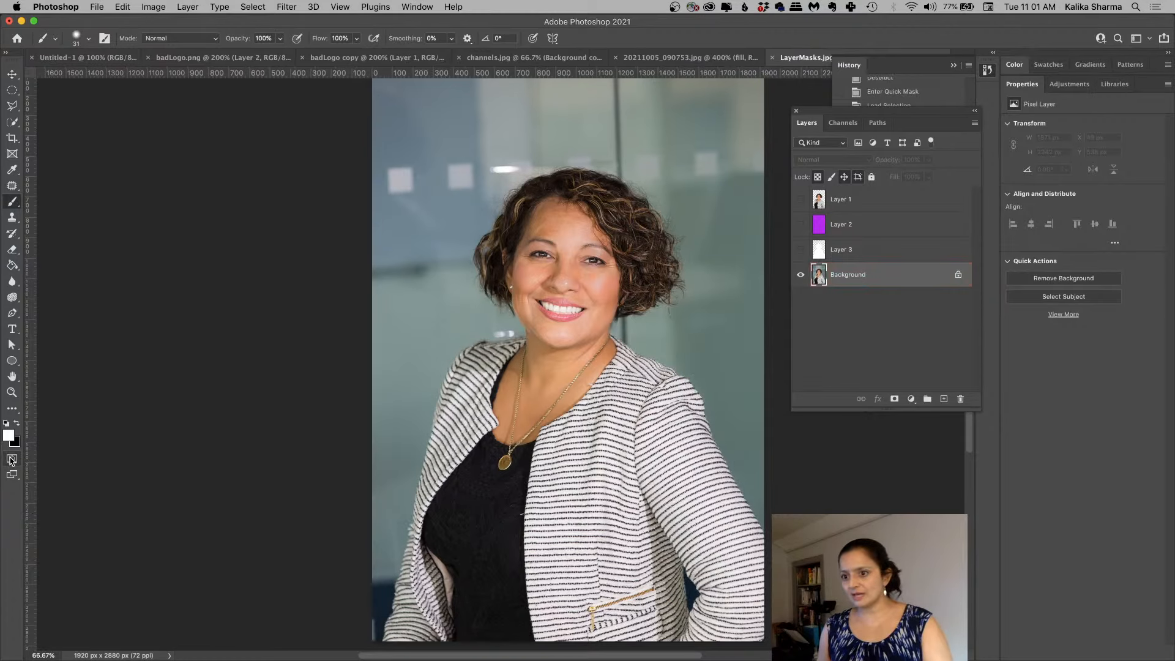
pyautogui.click(12, 461)
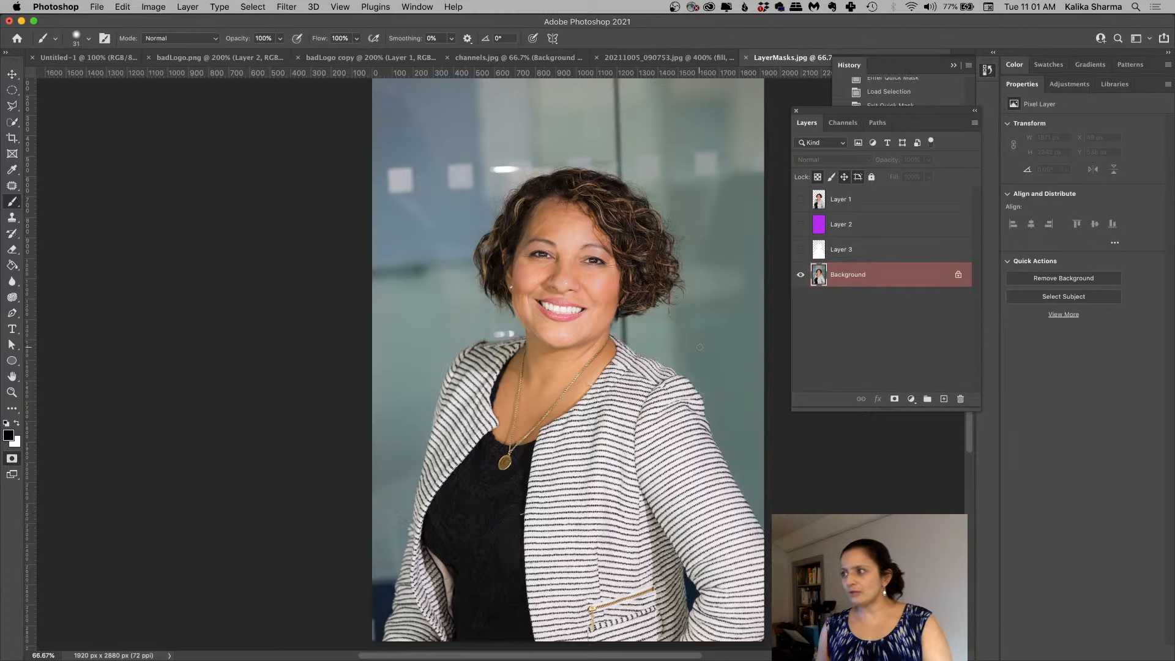
pyautogui.press('q')
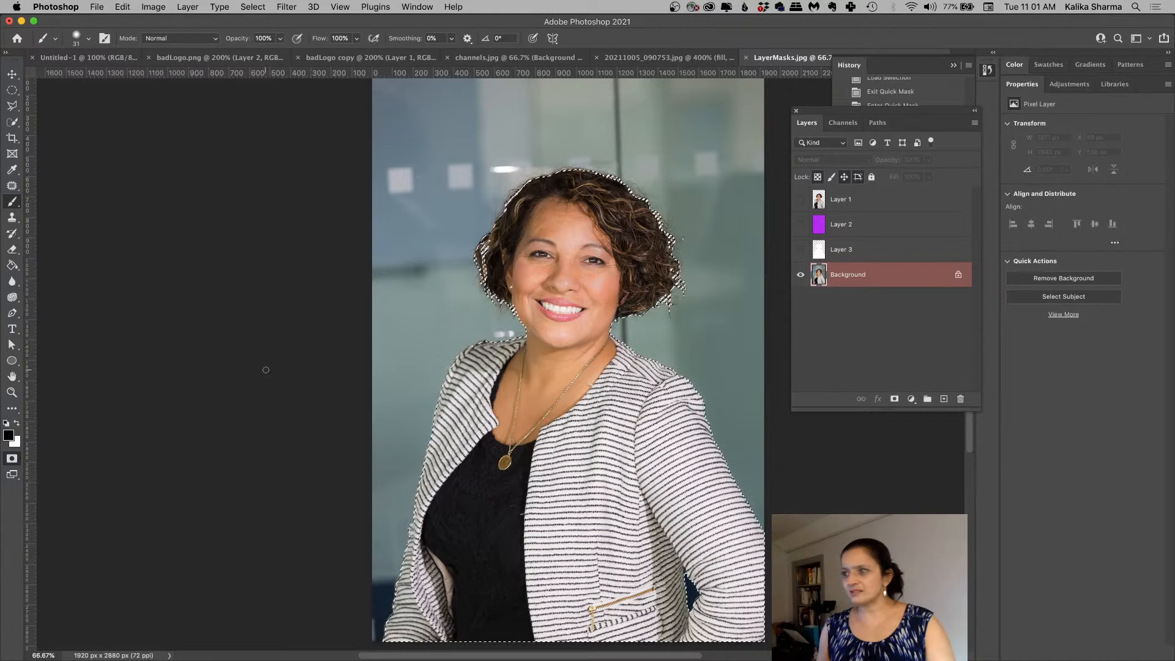
pyautogui.click(12, 460)
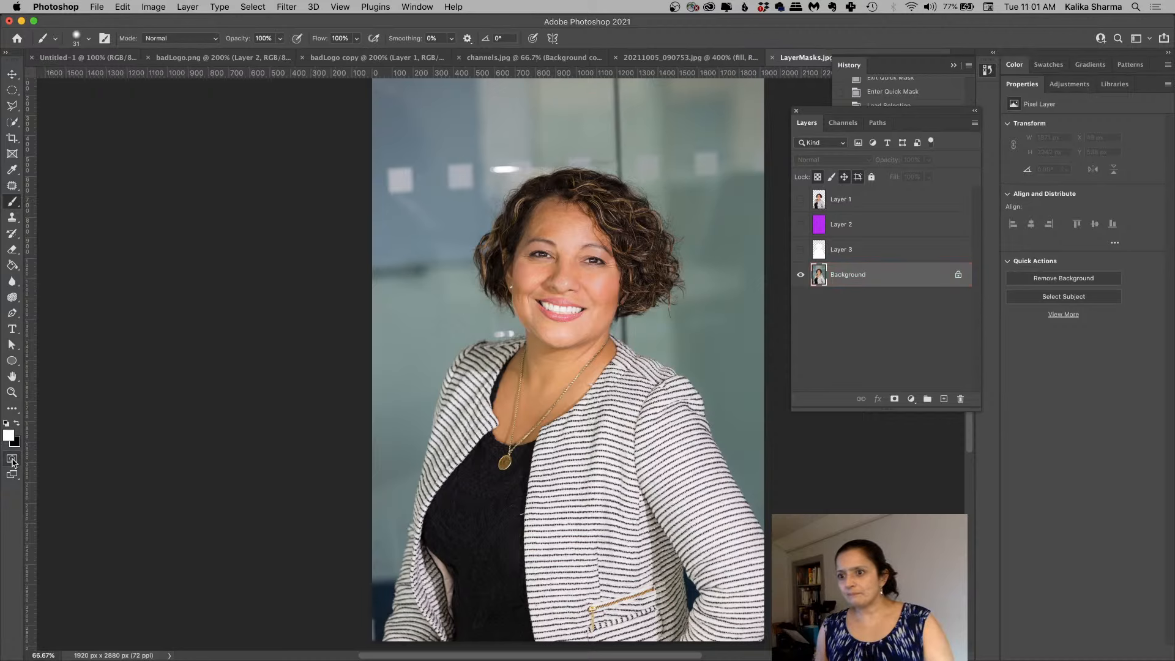
pyautogui.click(11, 459)
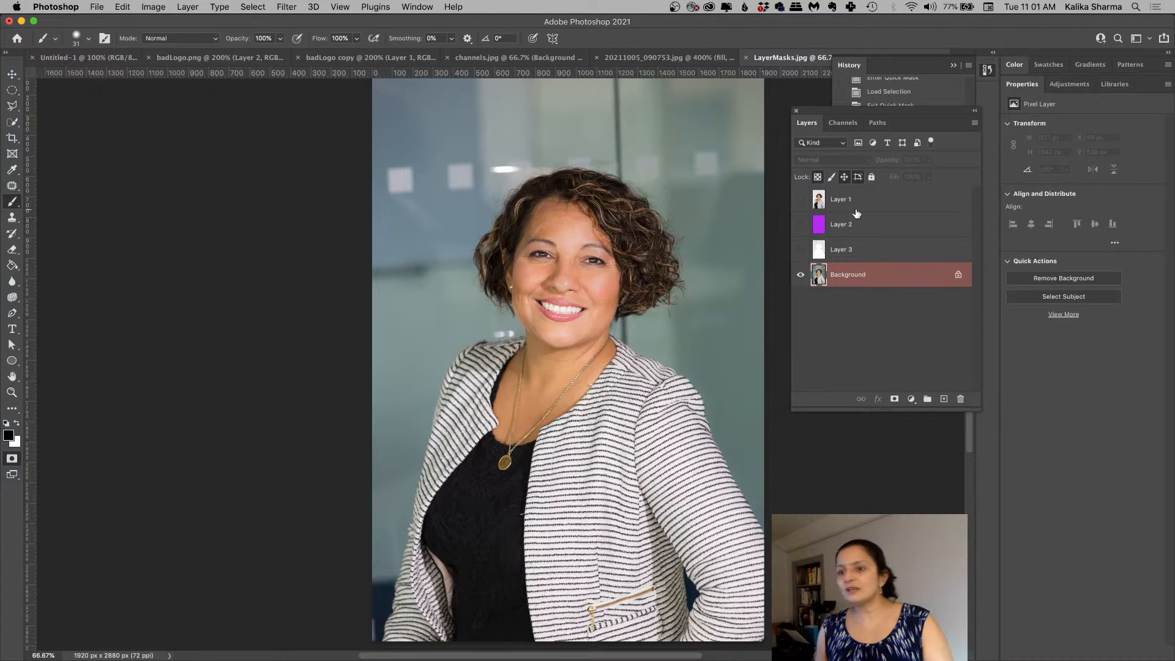
# Step: Load Layer 1's outline again inside the Quick Mask and undo the load
pyautogui.keyDown('super'); pyautogui.click(821, 205); pyautogui.keyUp('super')
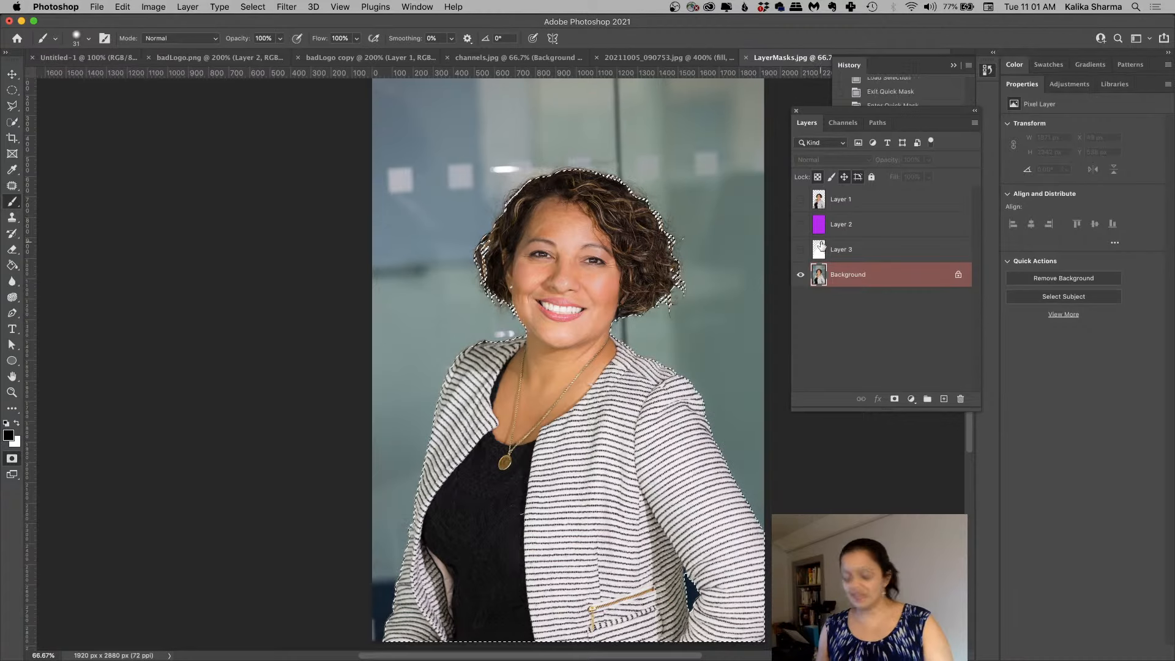
pyautogui.press('super+z')
pyautogui.press('super+z')
pyautogui.press('q')
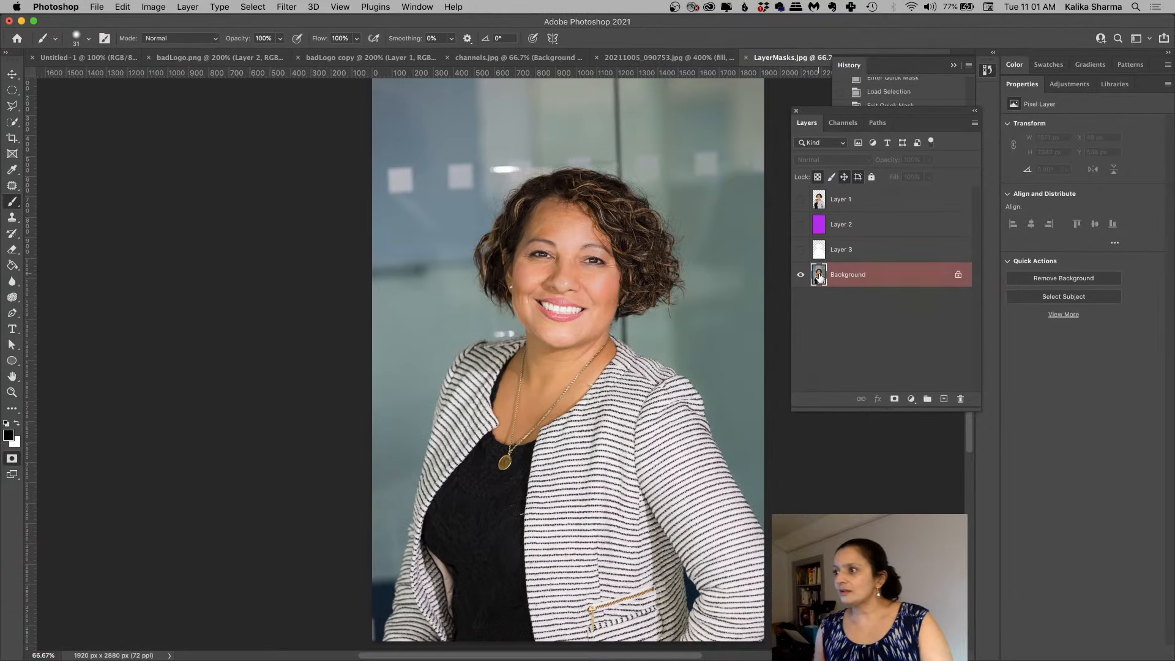
# Step: Try once more to load Layer 1's outline in Quick Mask, and leave the mask with the Background layer active
pyautogui.keyDown('super'); pyautogui.click(820, 204); pyautogui.keyUp('super')
pyautogui.click(853, 207)
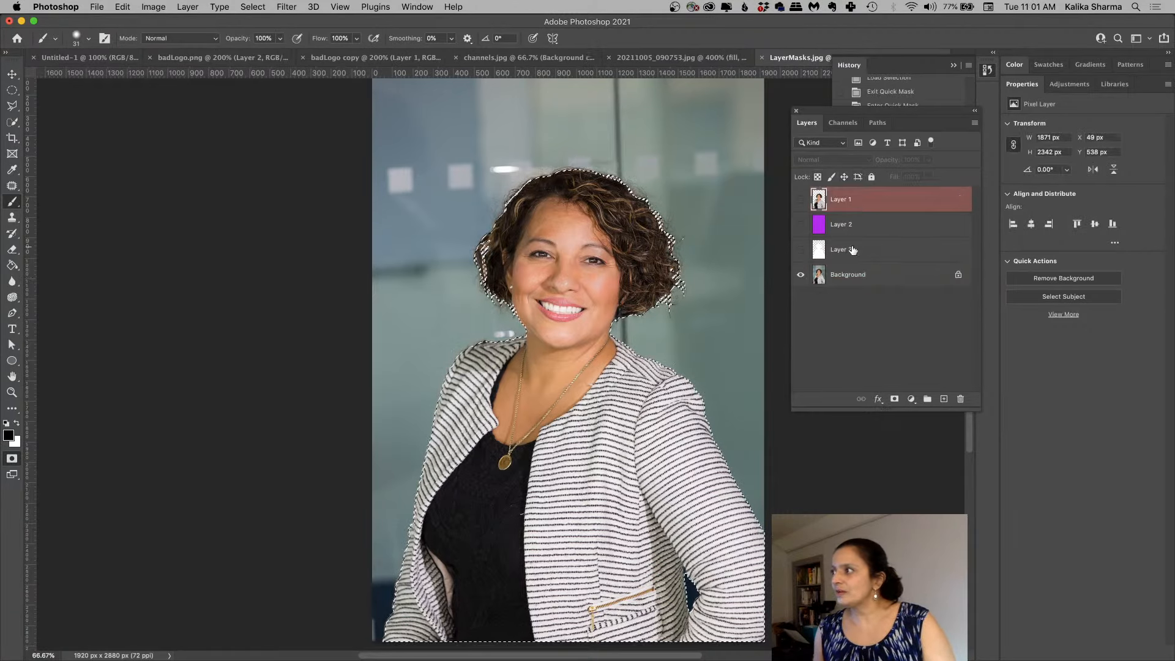
pyautogui.click(849, 275)
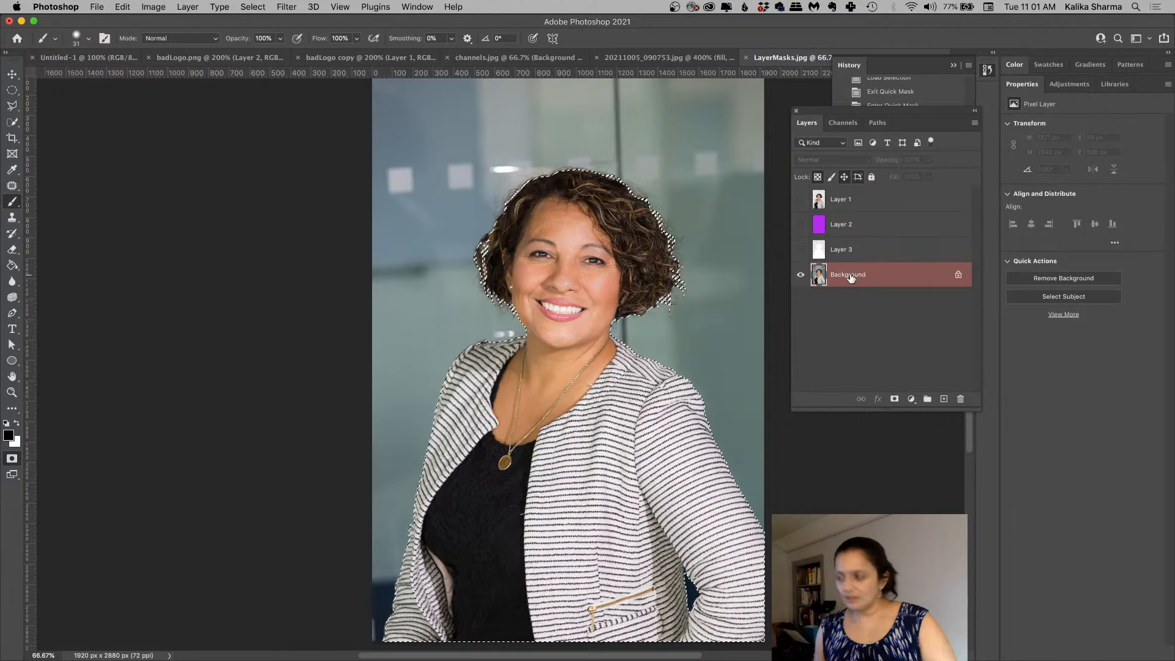
pyautogui.press('q')
pyautogui.press('q')
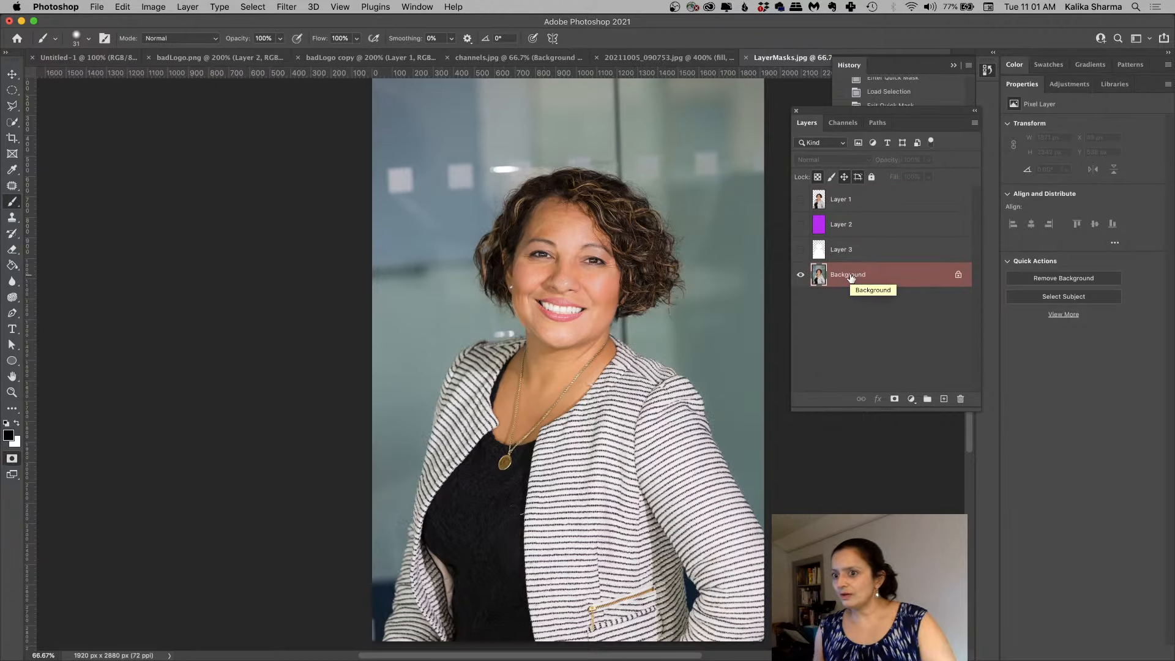
pyautogui.press('q')
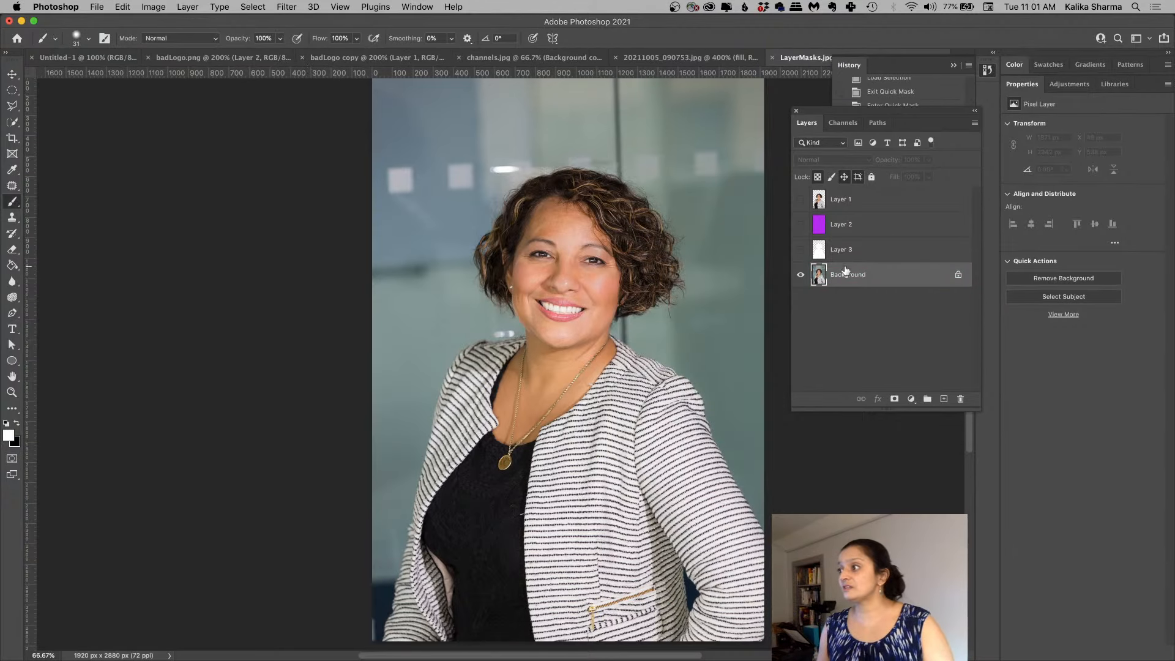
# Step: Show Layer 1, load its outline as a selection, and toggle Quick Mask to preview the red overlay around the woman
pyautogui.click(801, 198)
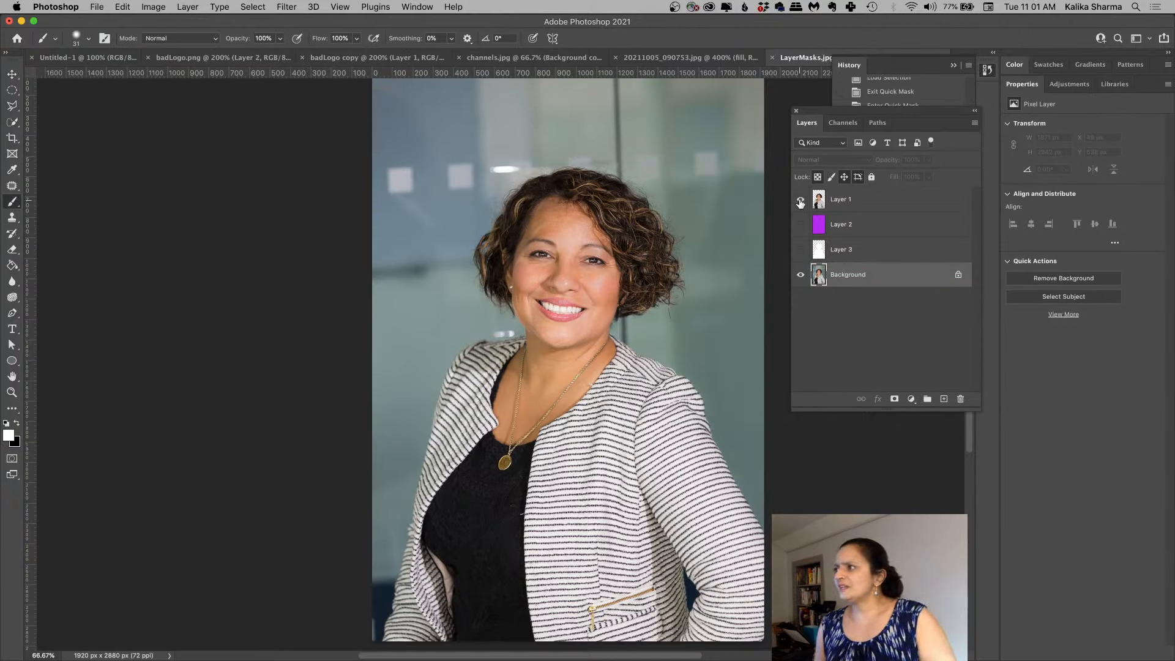
pyautogui.keyDown('super'); pyautogui.click(821, 206); pyautogui.keyUp('super')
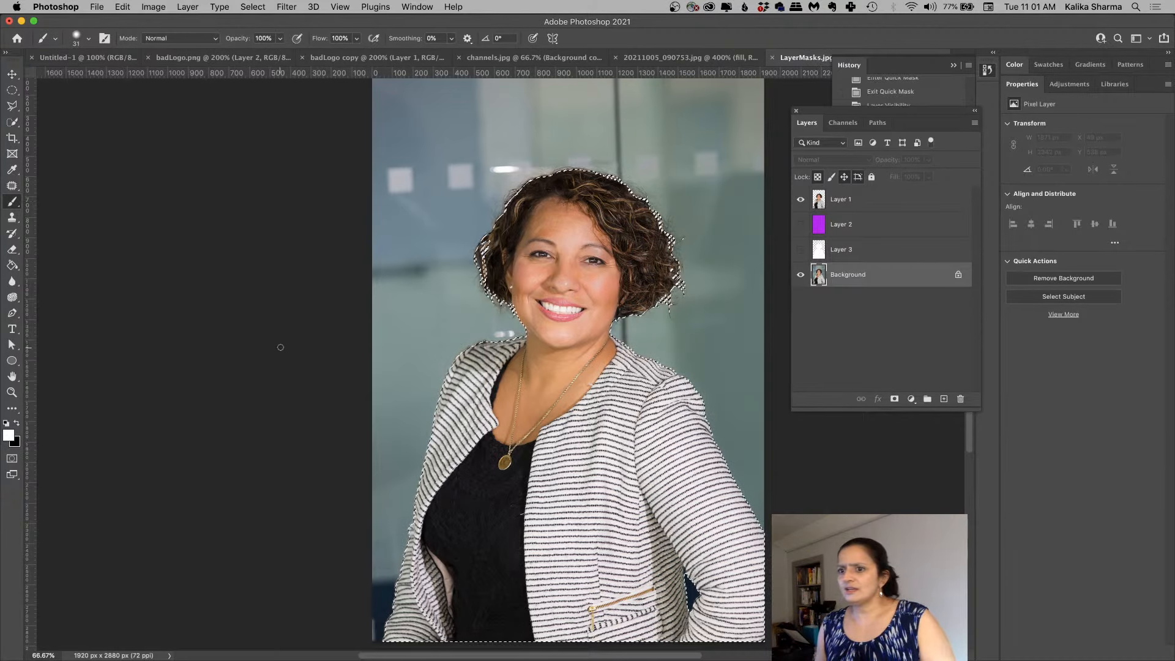
pyautogui.click(13, 460)
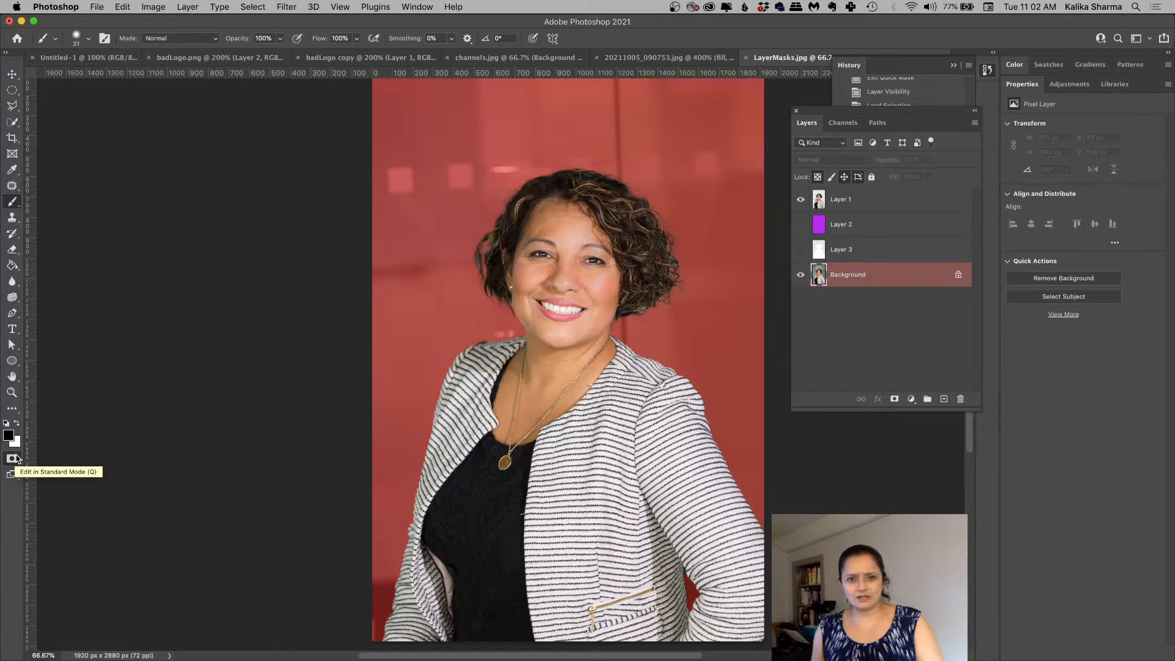
pyautogui.click(12, 459)
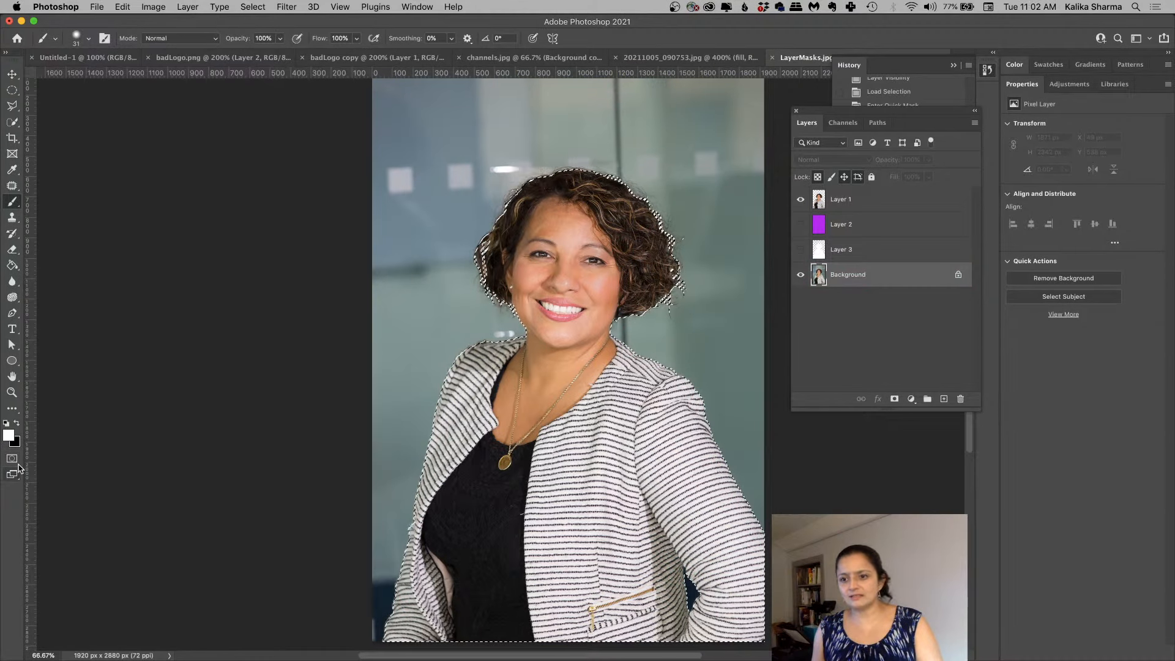
pyautogui.press('q')
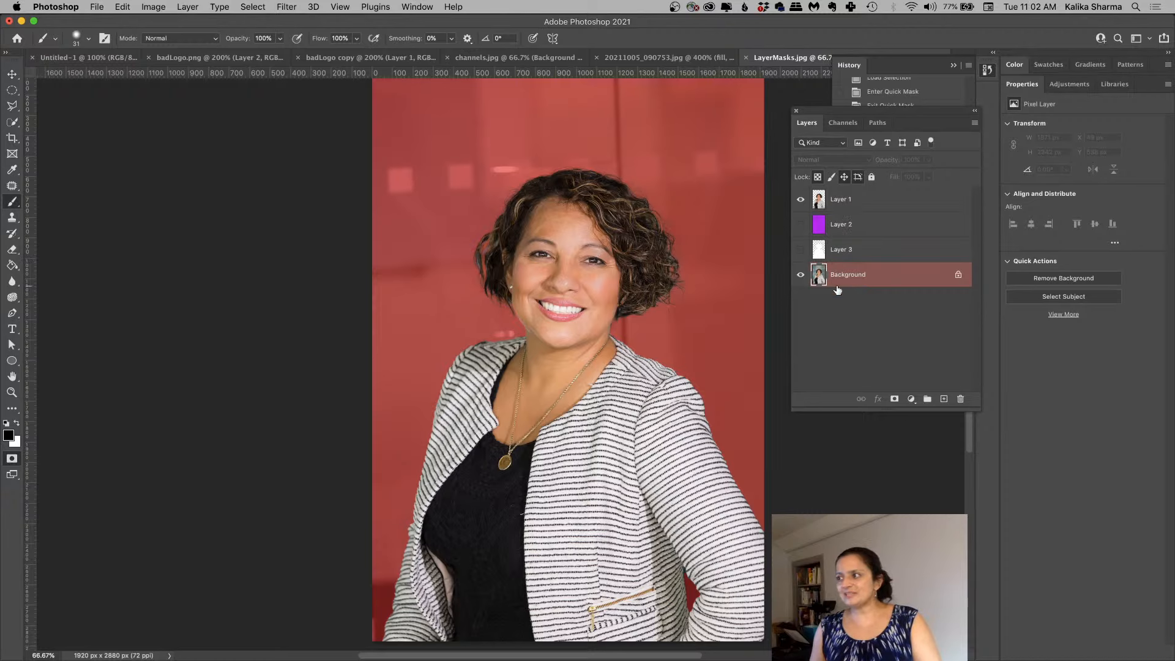
# Step: Toggle Layer 1's visibility under the Quick Mask overlay, deselect, and try loading the layer's outline for Quick Mask again
pyautogui.click(800, 200)
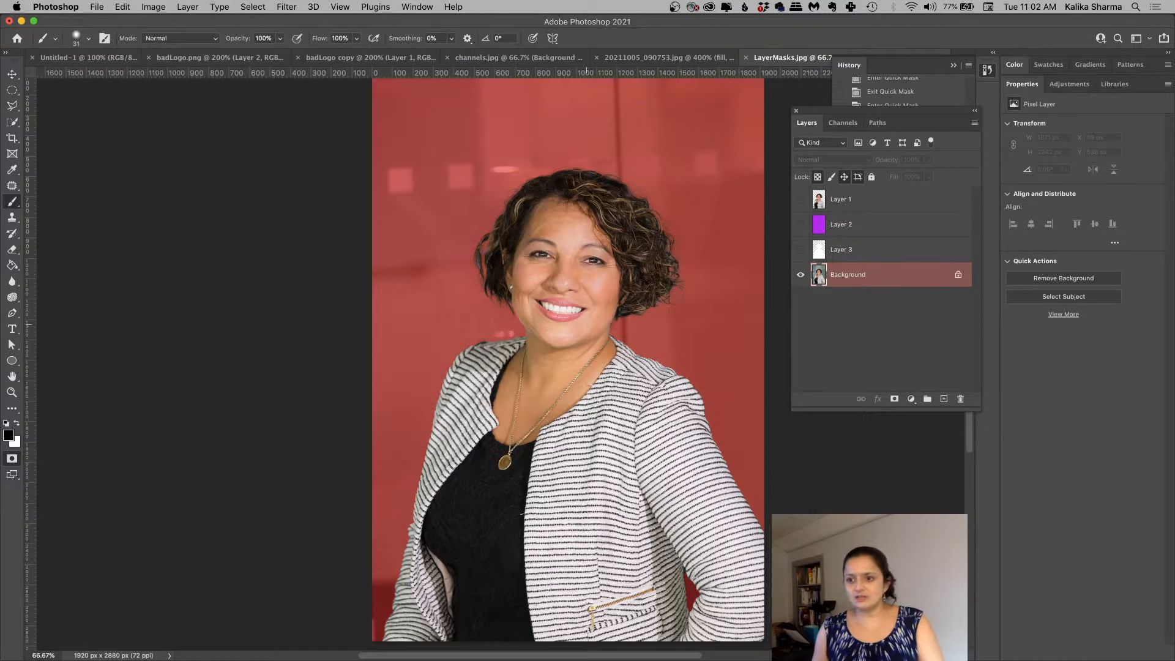
pyautogui.click(802, 202)
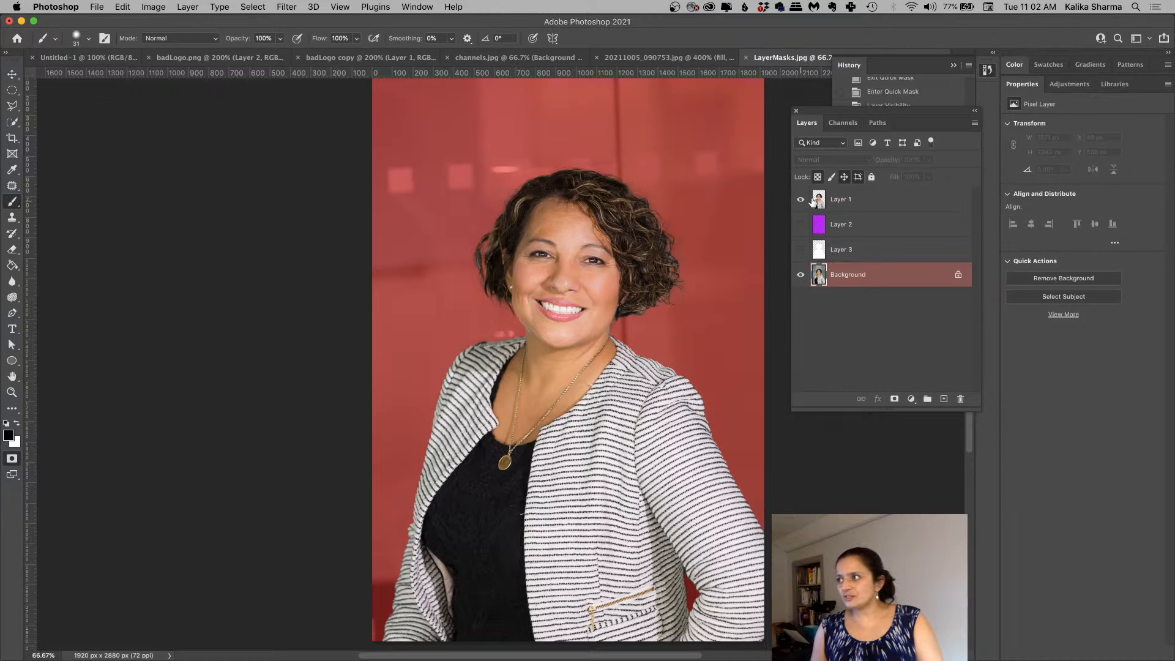
pyautogui.press('q')
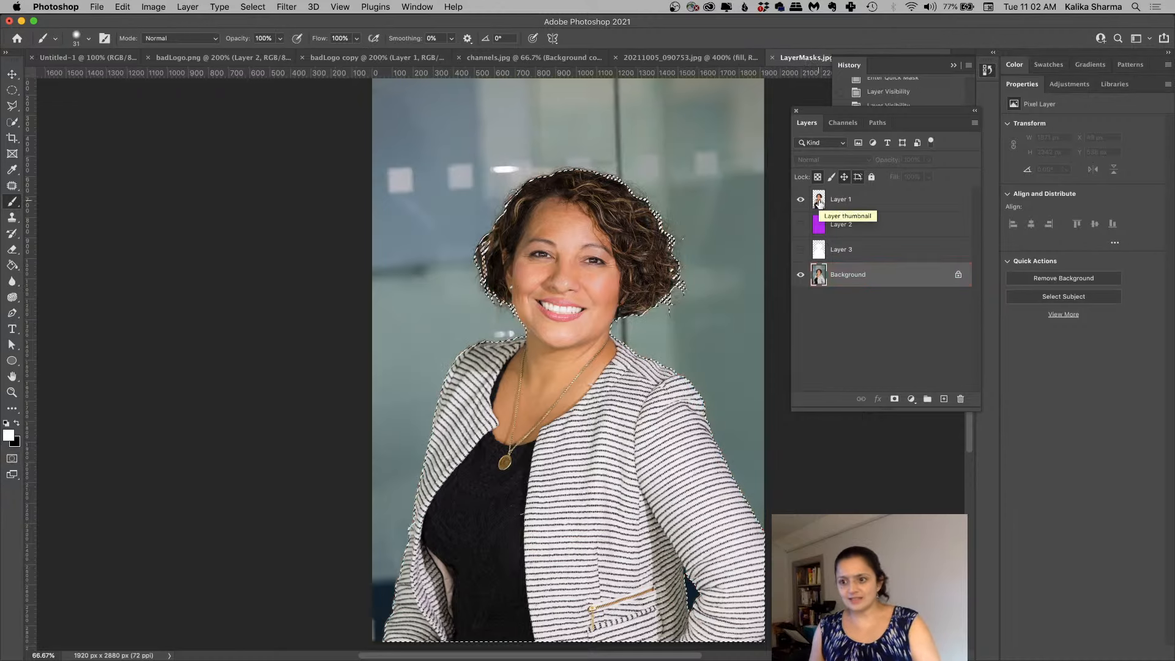
pyautogui.press('super+d')
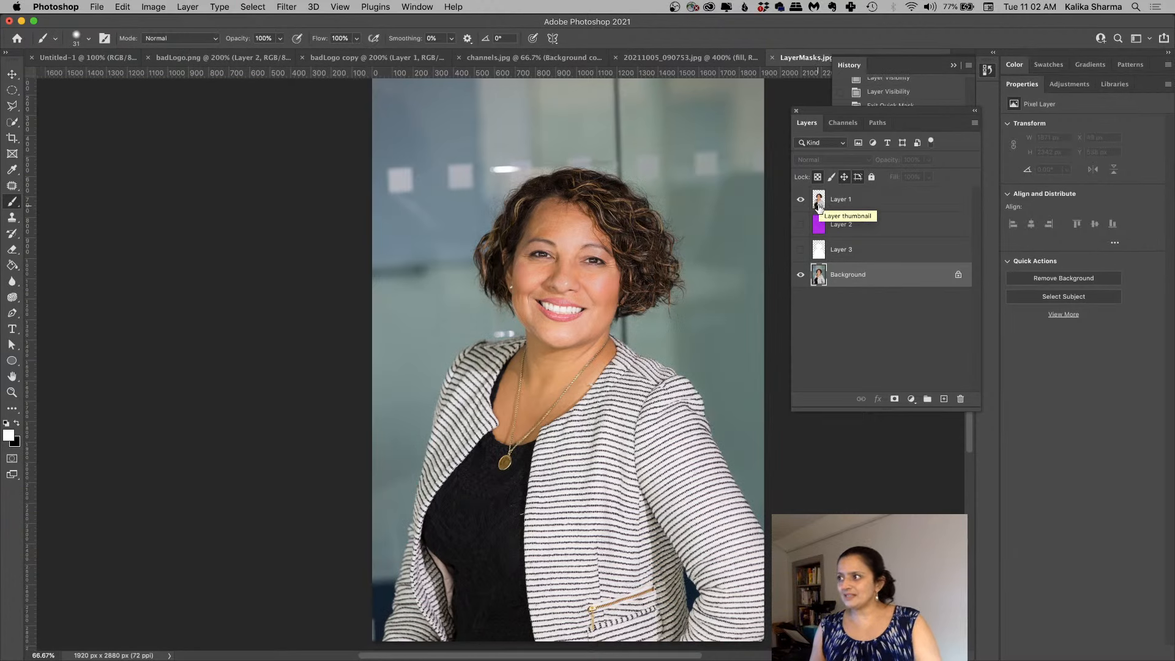
pyautogui.keyDown('super'); pyautogui.click(821, 206); pyautogui.keyUp('super')
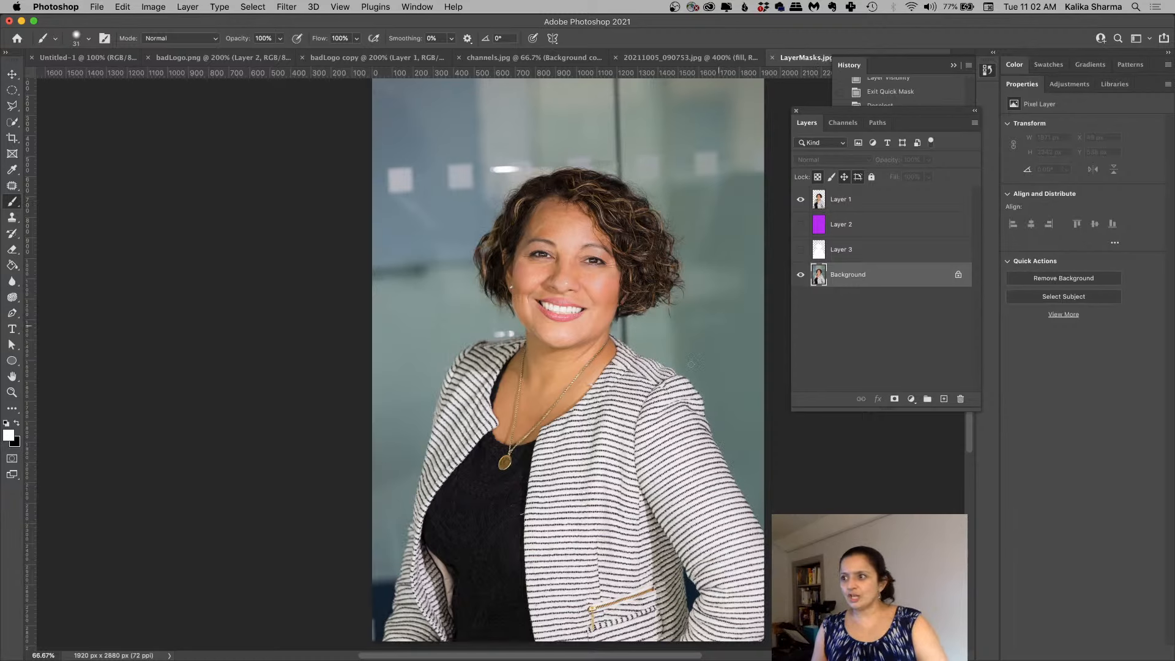
pyautogui.press('q')
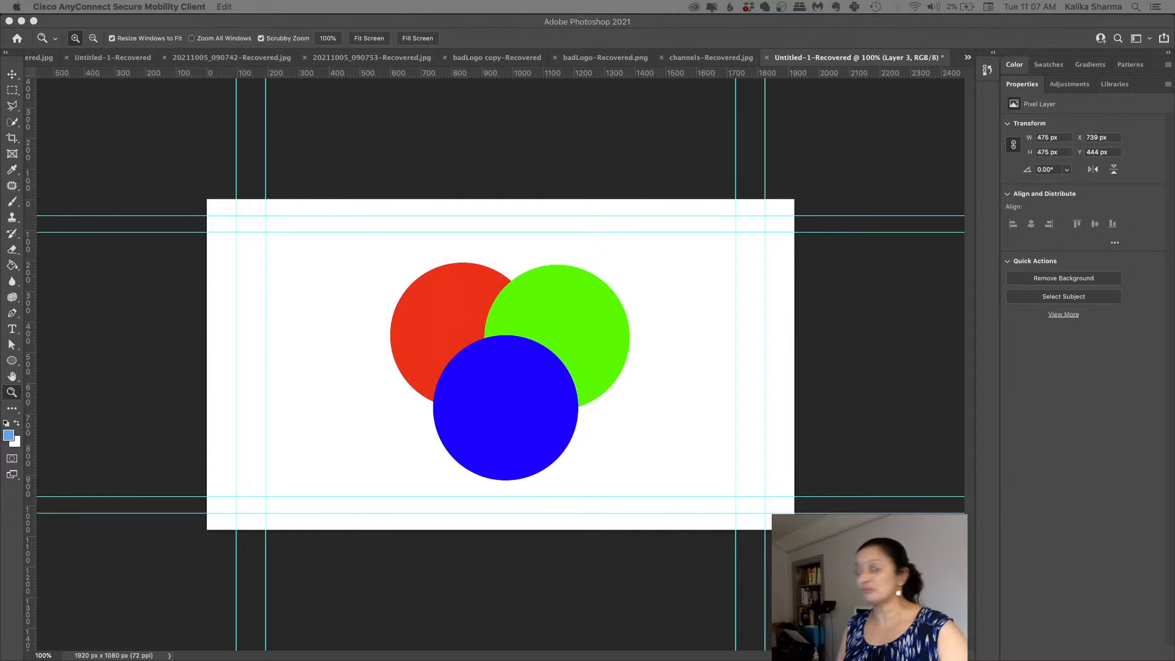
# Step: Switch to the channels-Recovered.jpg document and confirm permanently emptying the Trash in Finder
pyautogui.click(475, 28)
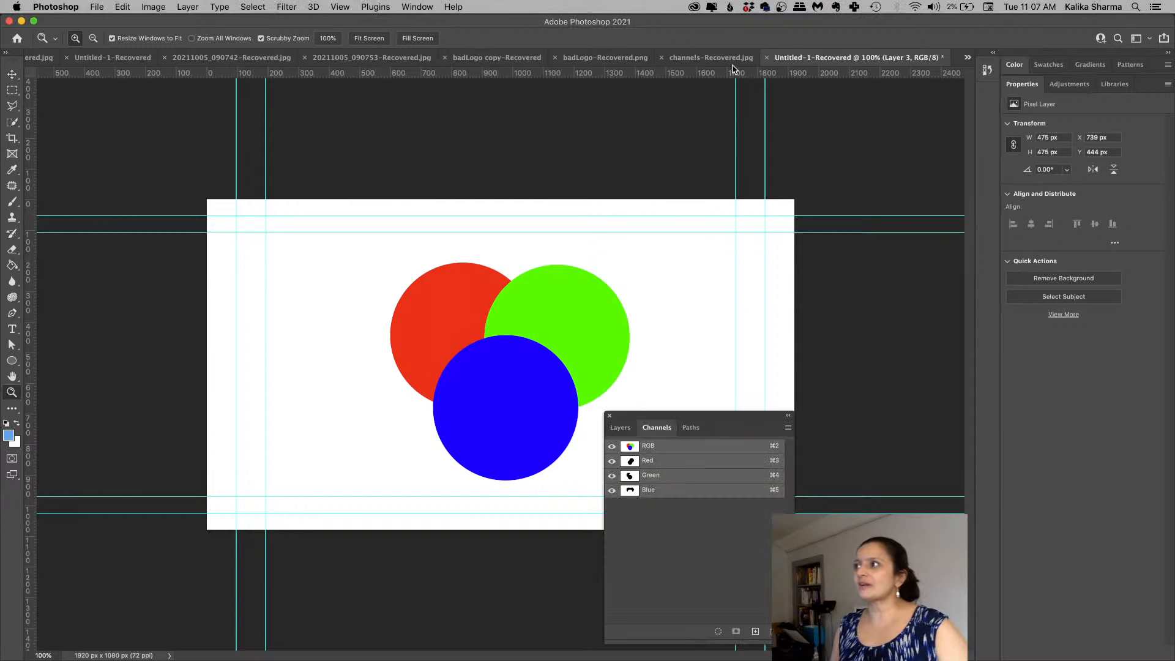
pyautogui.click(692, 63)
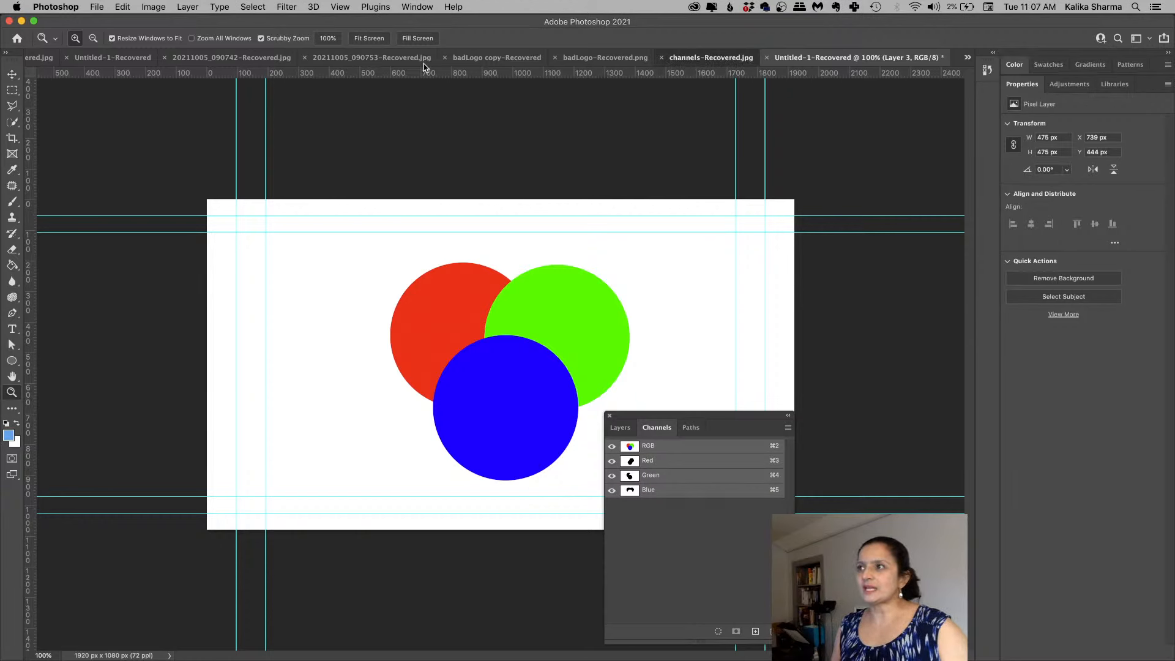
pyautogui.click(677, 61)
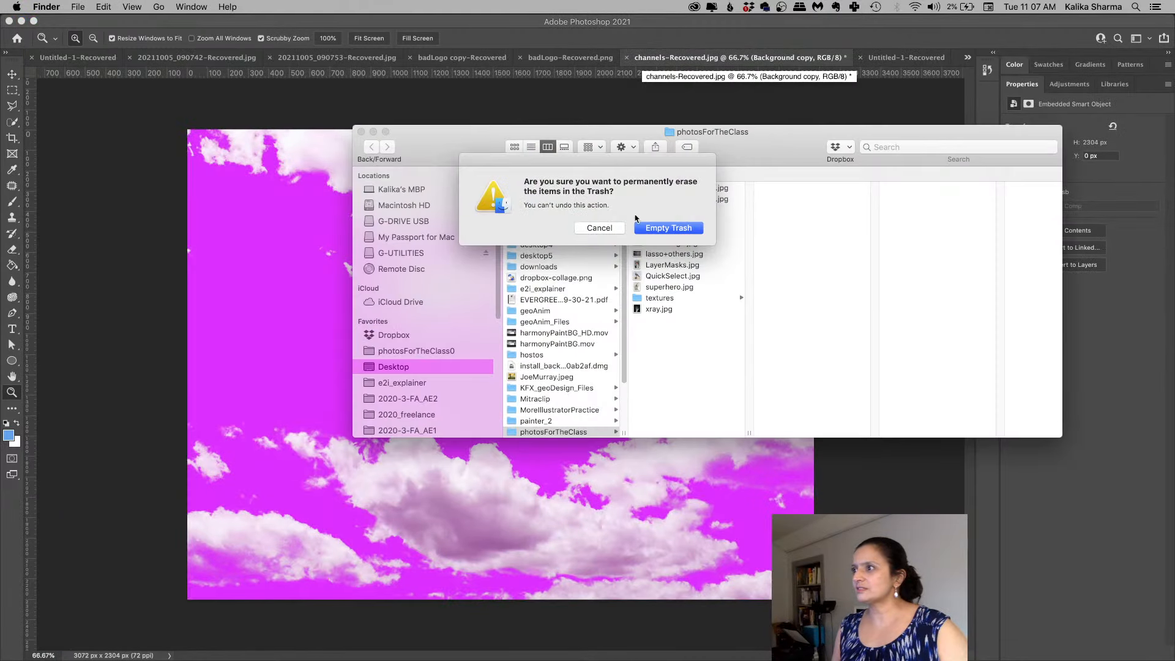
pyautogui.click(649, 230)
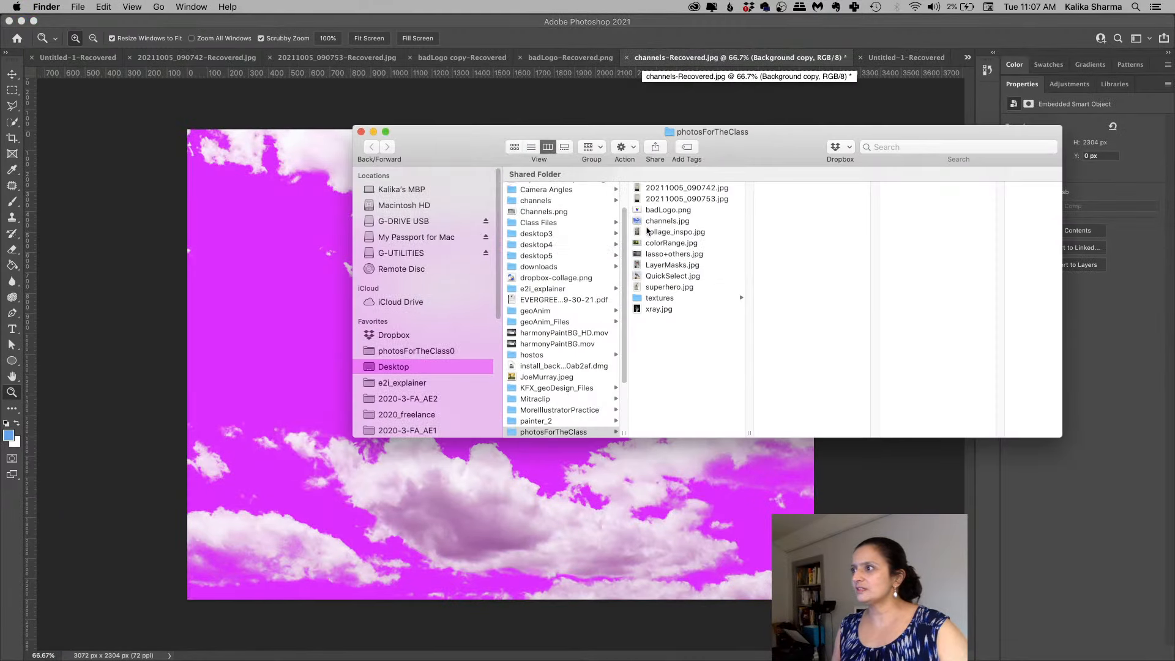
# Step: Look through the list of open recovered documents for the LayerMasks portrait, checking Untitled-1-Recovered and the other channels-Recovered.jpg
pyautogui.click(969, 61)
pyautogui.click(967, 58)
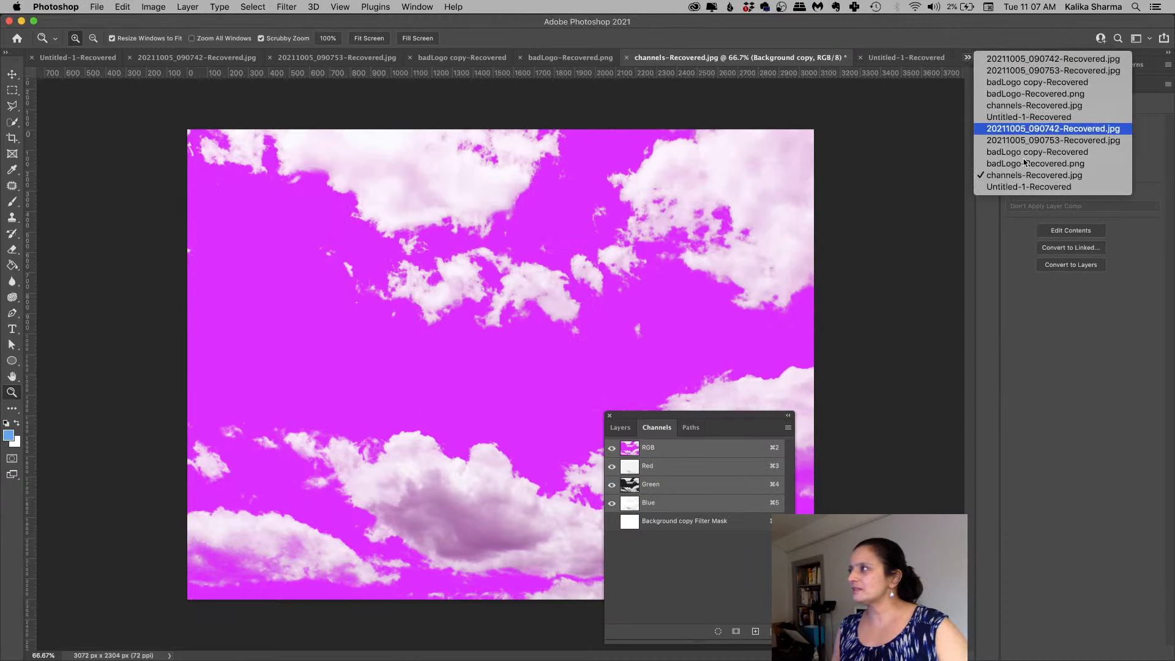
pyautogui.click(1025, 187)
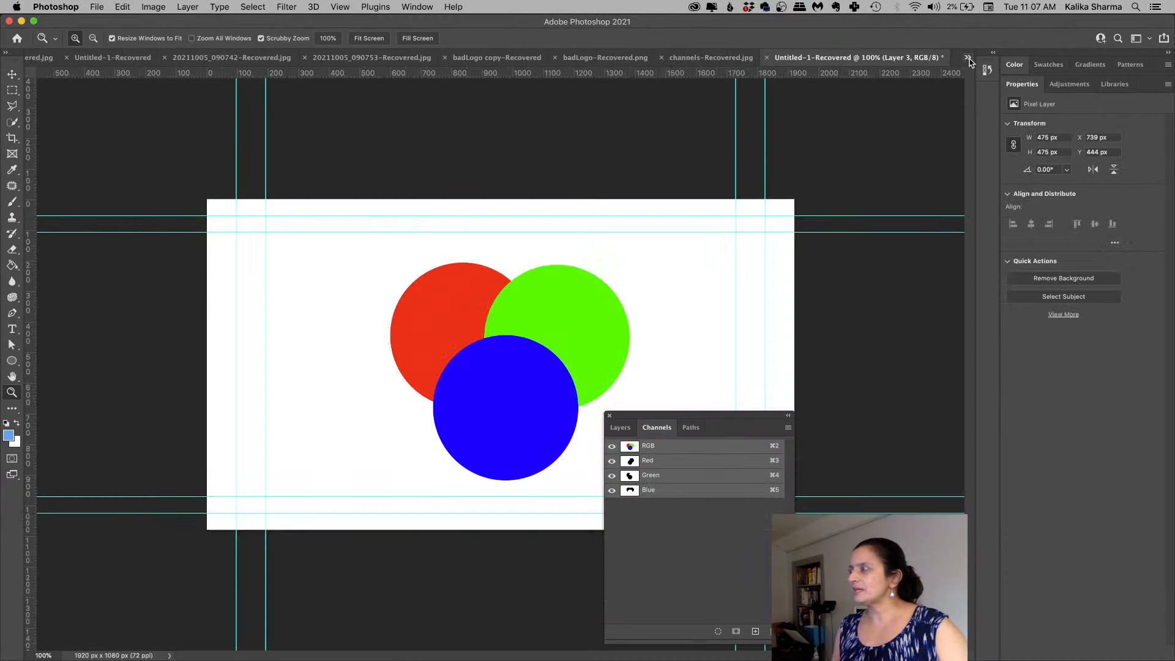
pyautogui.click(968, 58)
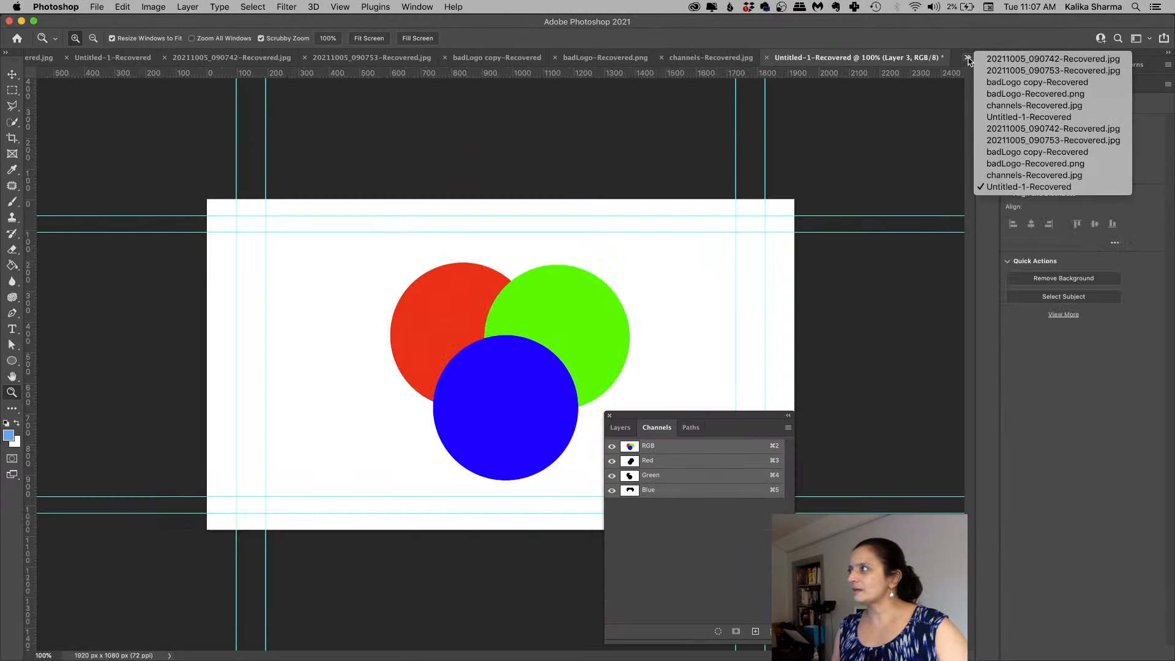
pyautogui.click(1015, 112)
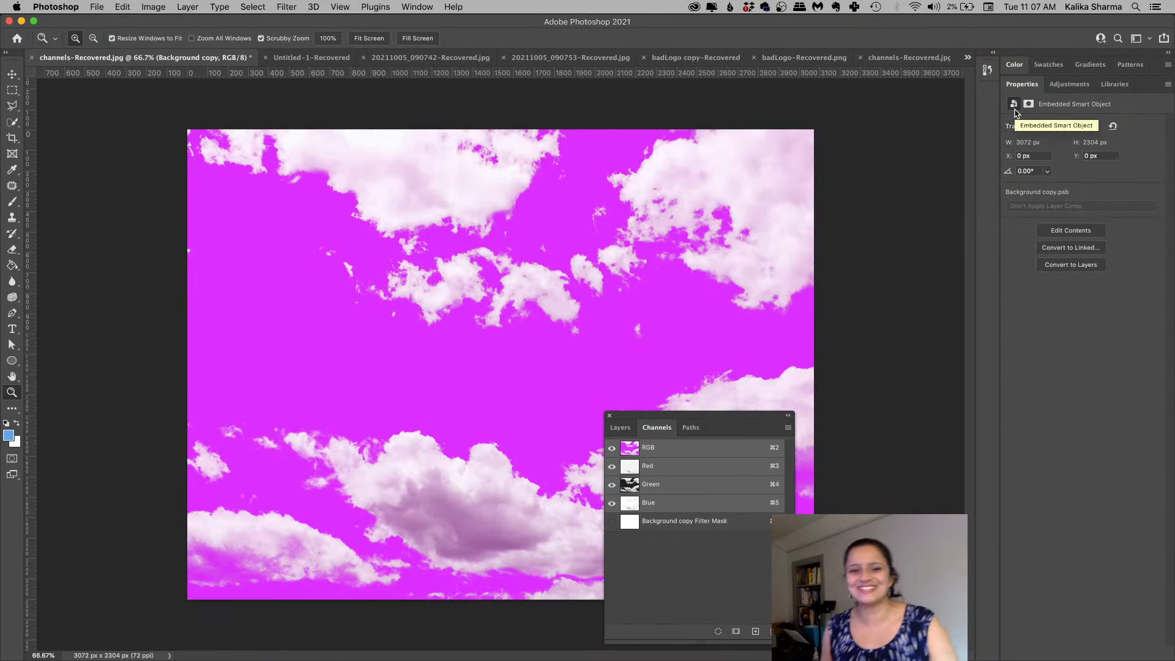
pyautogui.click(967, 58)
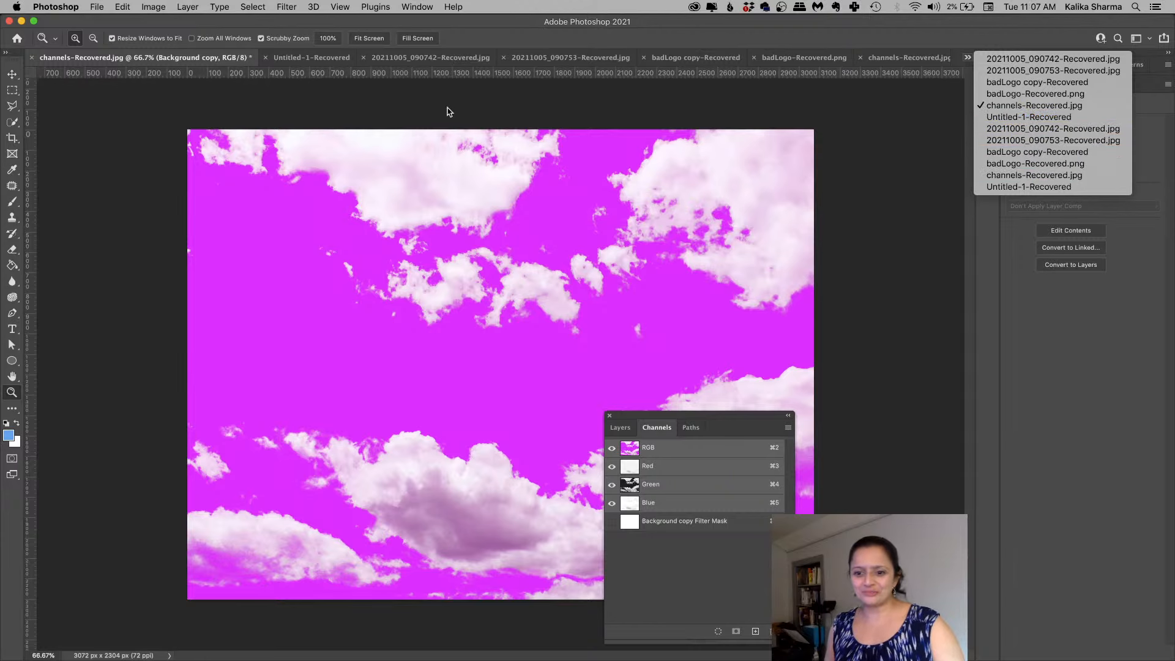
pyautogui.click(80, 16)
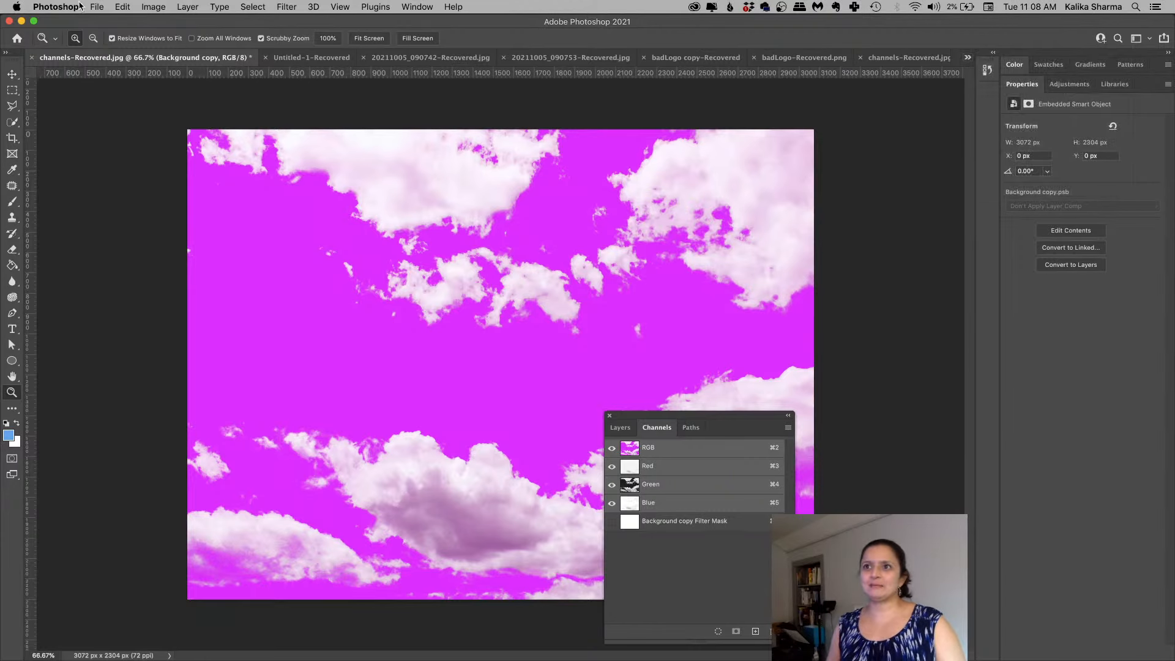
# Step: Open LayerMasks.jpg from the photosForTheClass folder on the Desktop
pyautogui.click(96, 7)
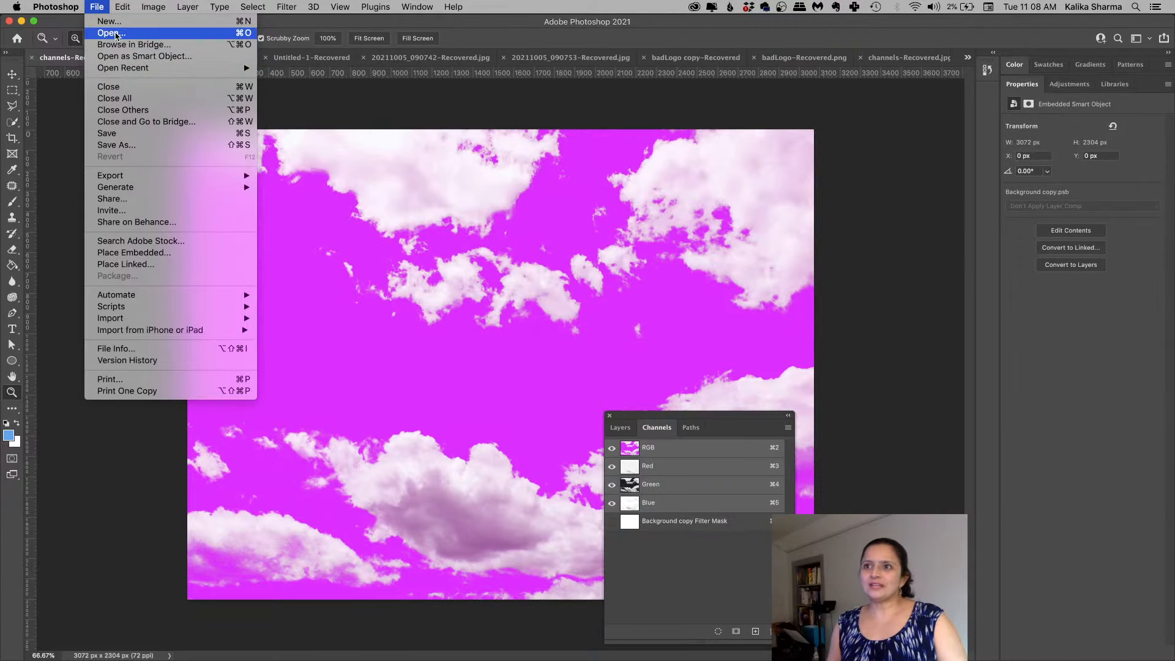
pyautogui.click(116, 35)
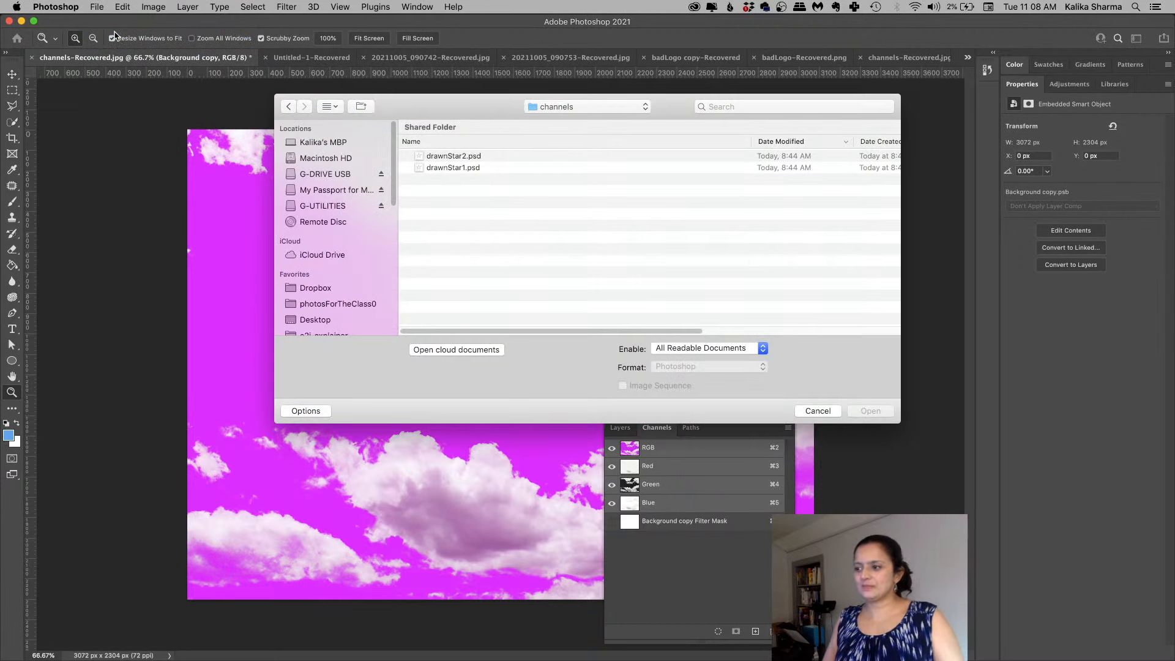
pyautogui.click(550, 108)
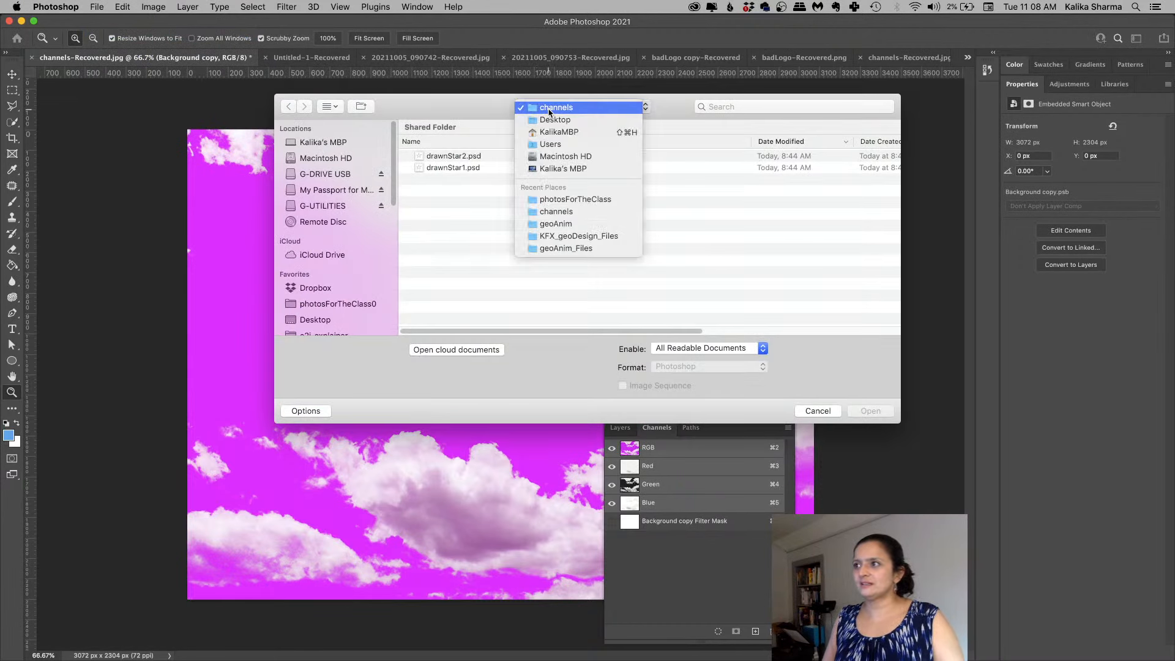
pyautogui.click(550, 108)
pyautogui.click(315, 319)
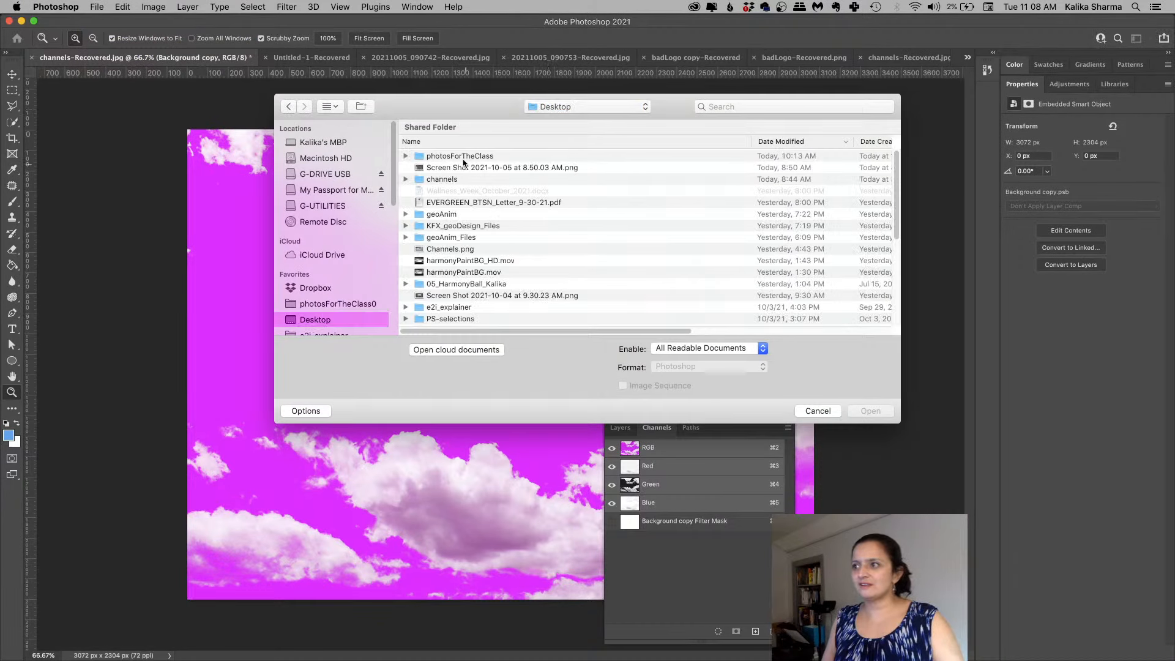
pyautogui.doubleClick(462, 157)
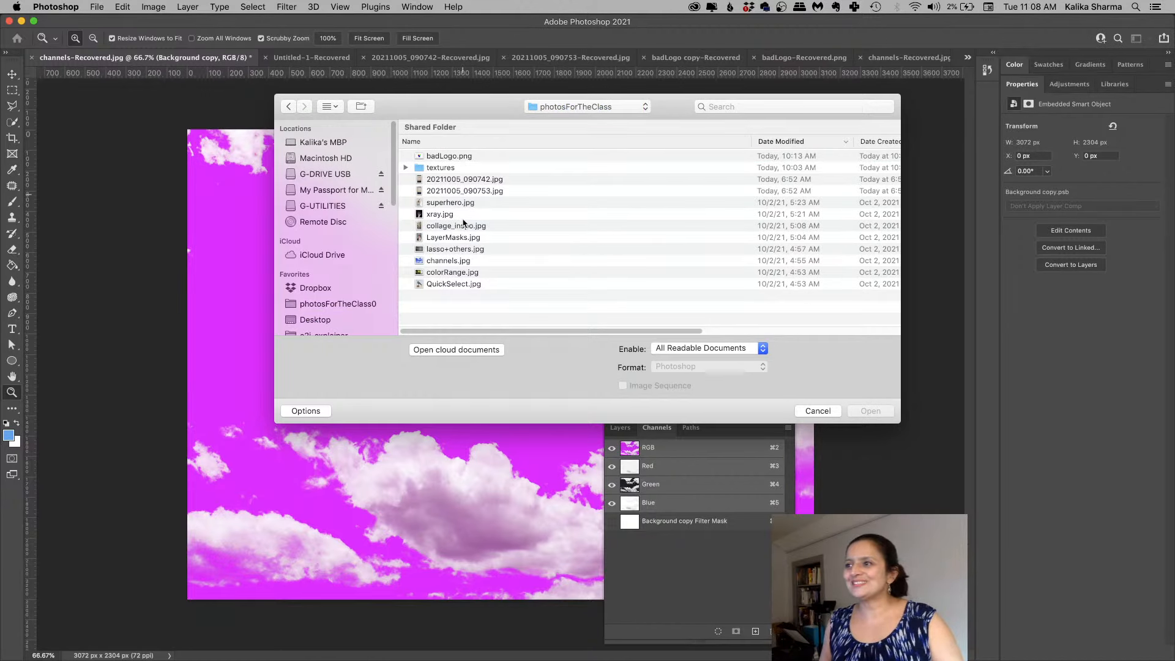
pyautogui.click(453, 241)
pyautogui.click(871, 410)
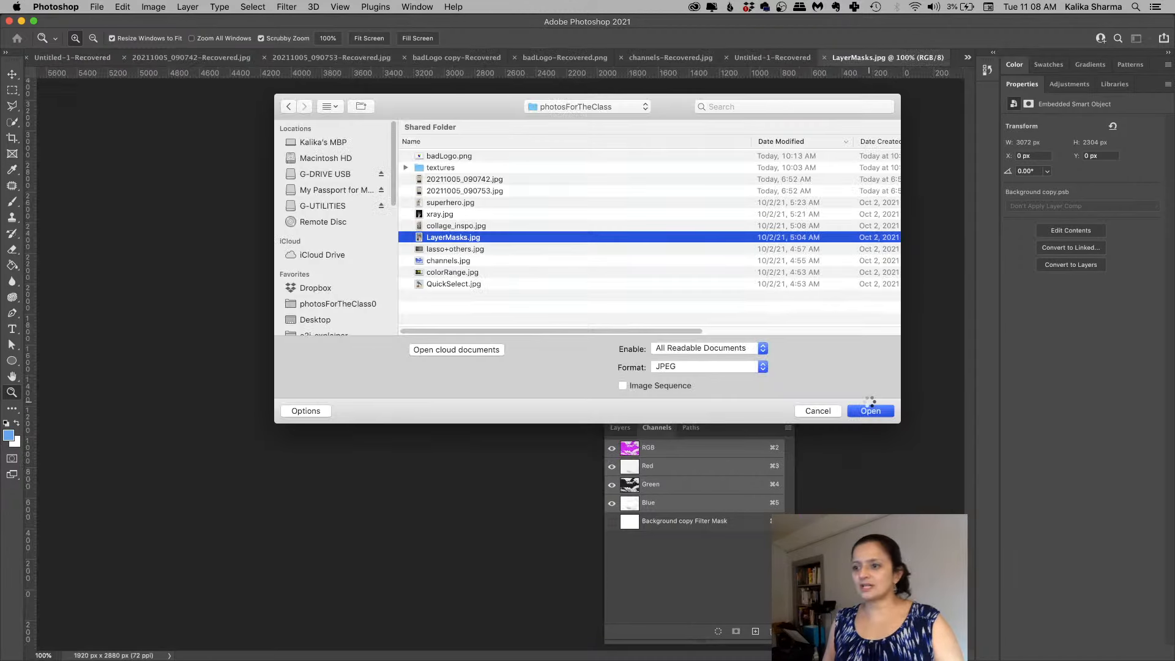
# Step: Quit two applications running in the background, including QuickTime Player
pyautogui.moveTo(905, 658)
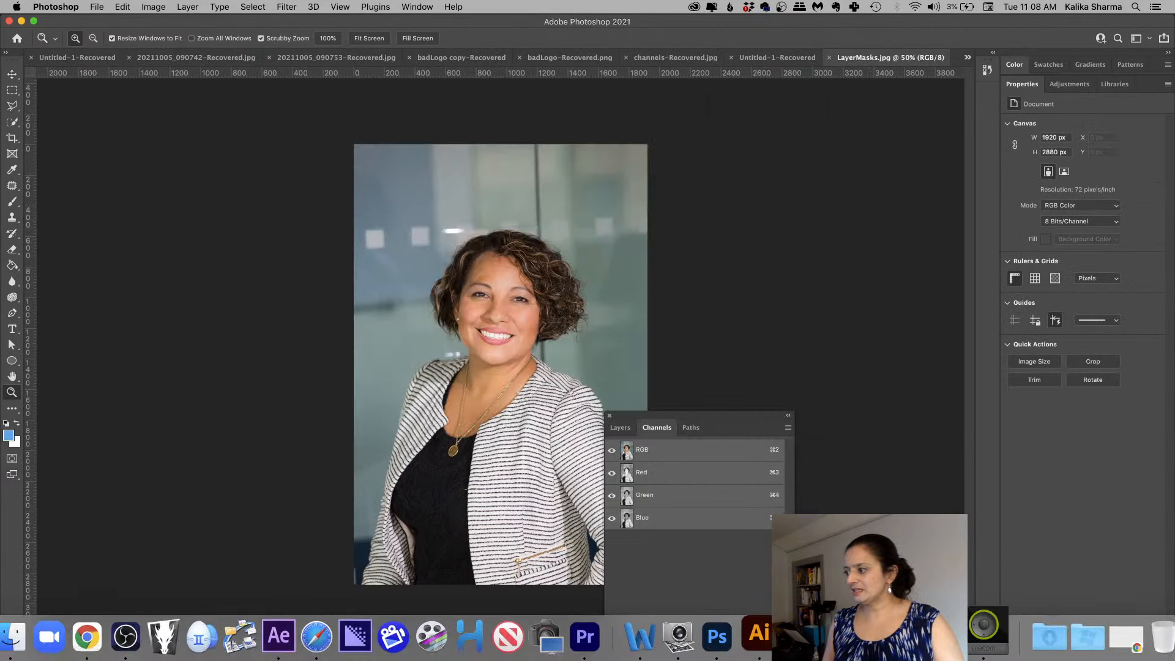
pyautogui.rightClick(946, 636)
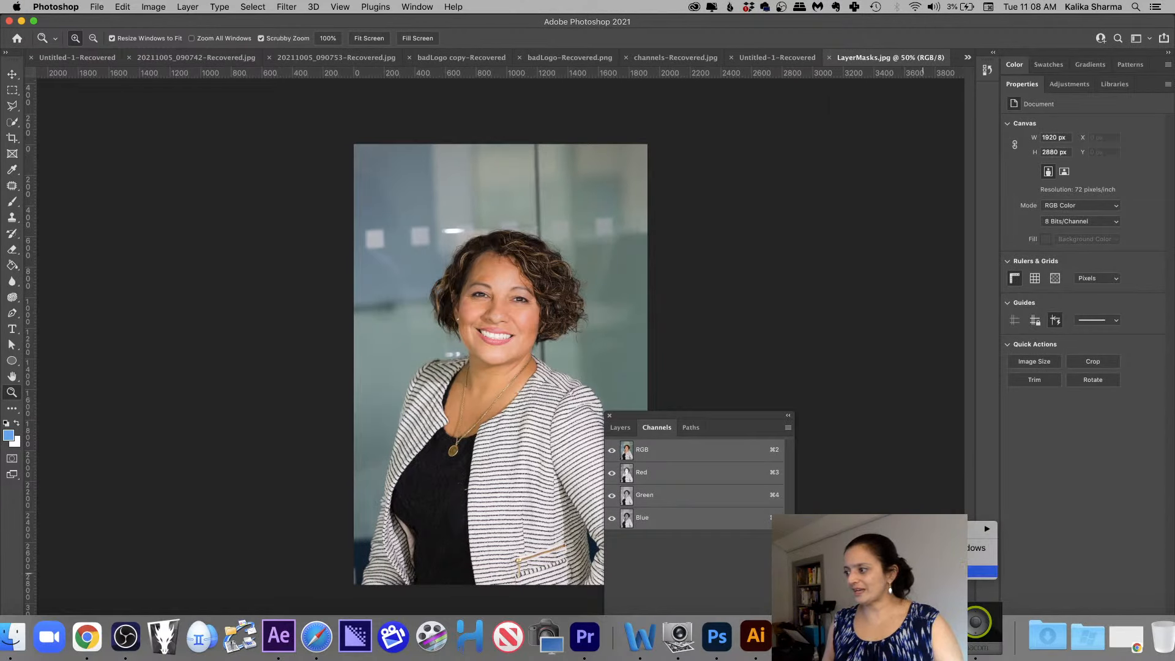
pyautogui.click(943, 571)
pyautogui.rightClick(869, 637)
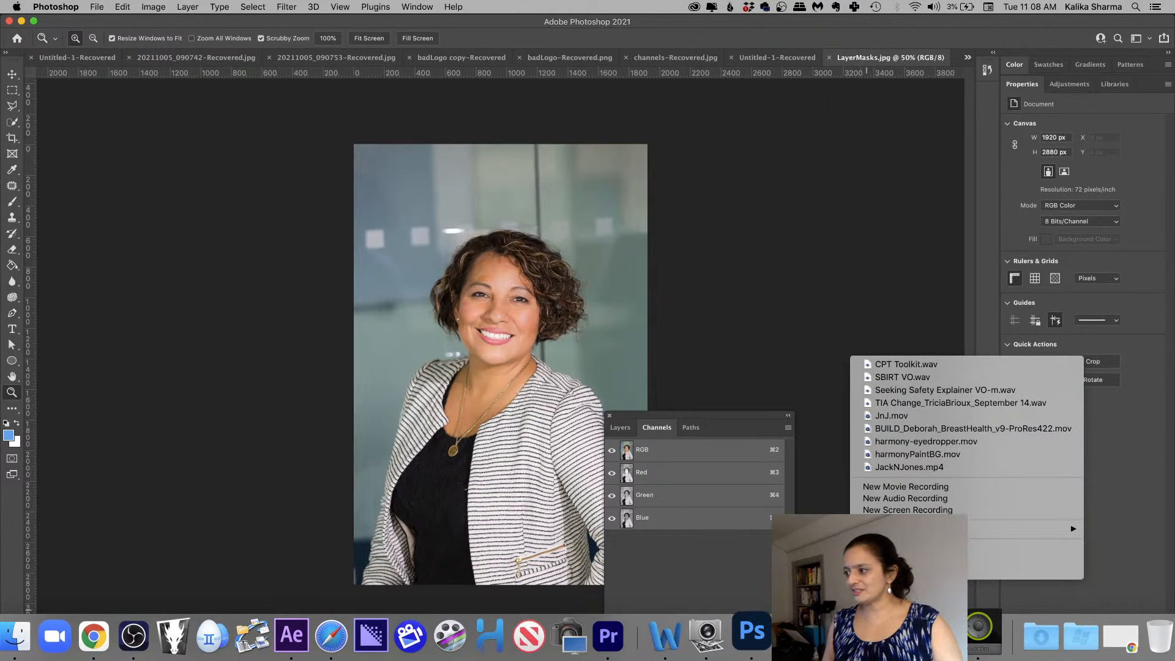
pyautogui.click(887, 571)
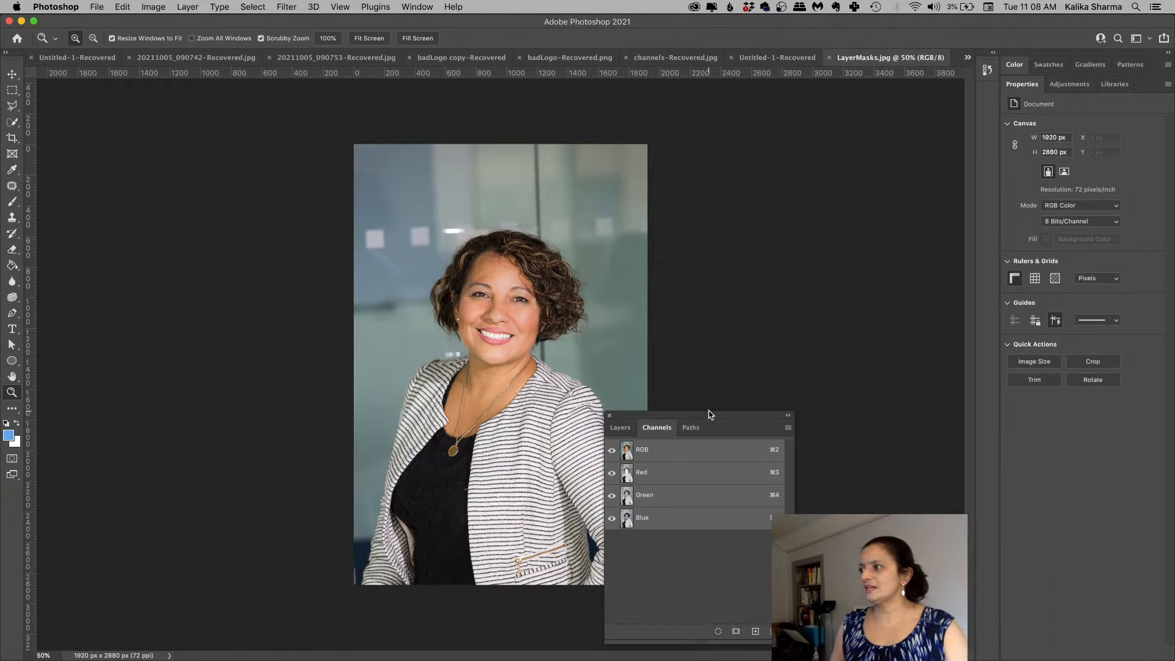
# Step: Move the floating Channels panel group off the portrait, show the layers, and select the woman automatically with the Subject selection
pyautogui.moveTo(716, 414); pyautogui.dragTo(926, 159)
pyautogui.click(836, 169)
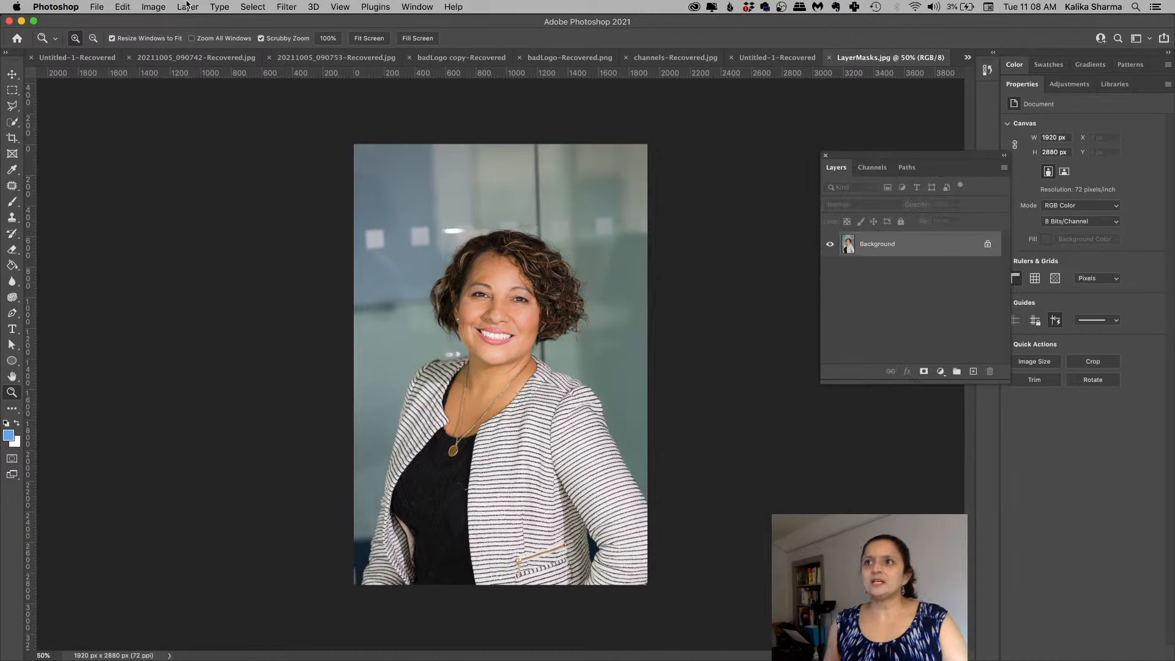
pyautogui.click(152, 8)
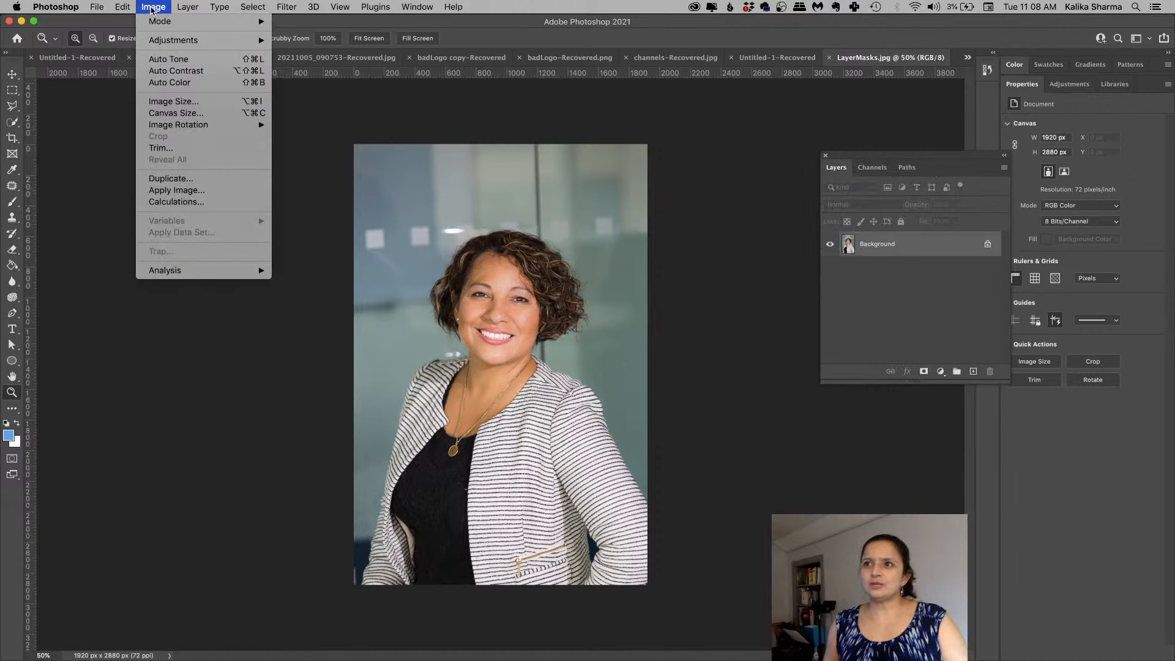
pyautogui.moveTo(247, 6)
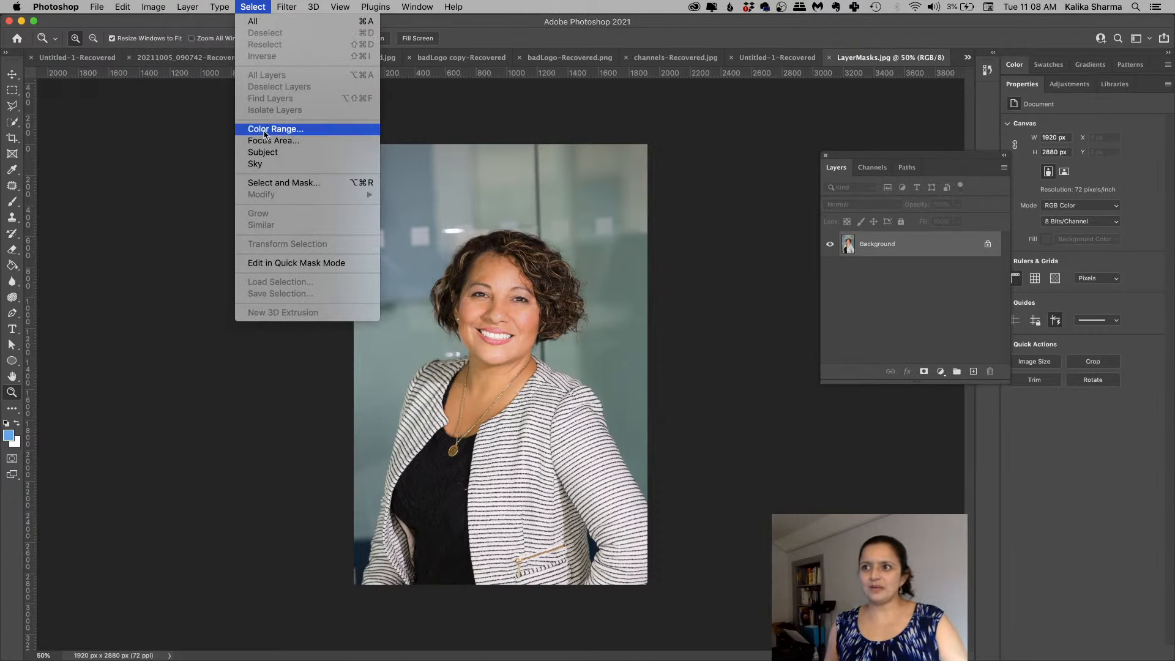
pyautogui.click(259, 159)
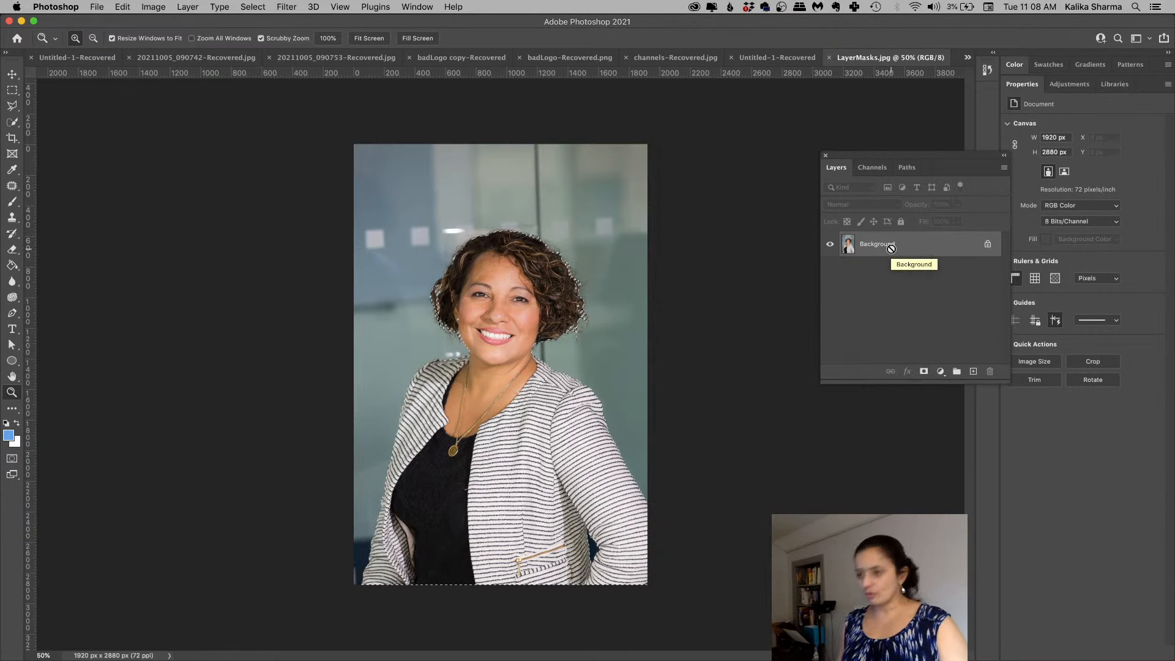
# Step: Copy the selected woman to a new layer and show her outline as a Quick Mask
pyautogui.press('super+j')
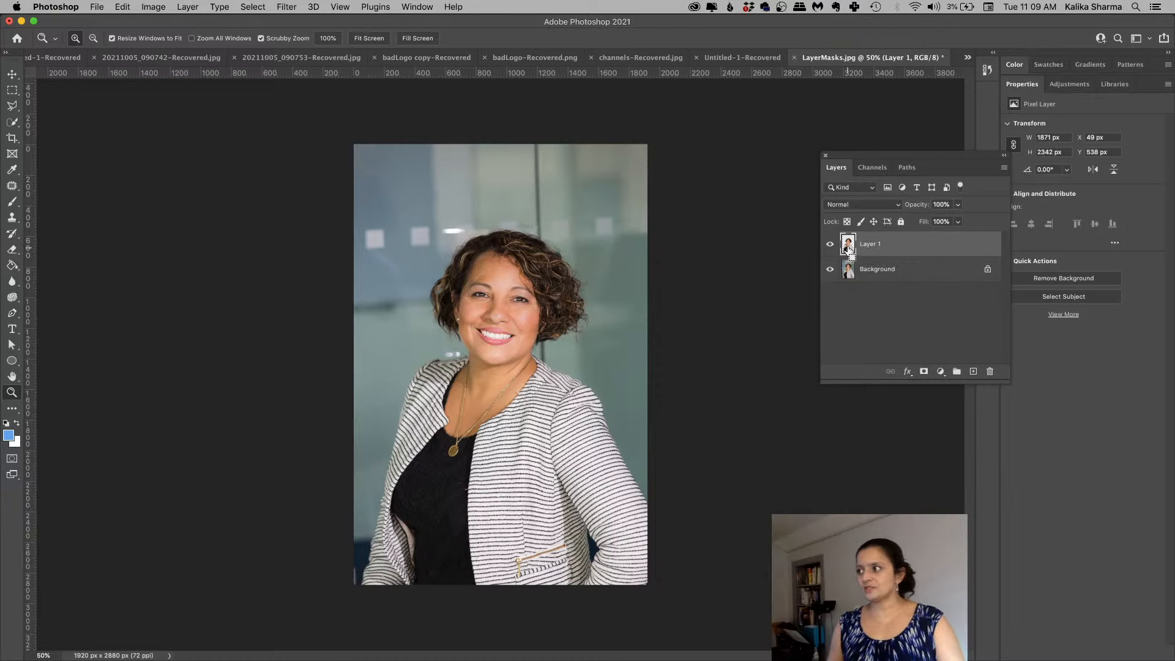
pyautogui.keyDown('super'); pyautogui.click(848, 249); pyautogui.keyUp('super')
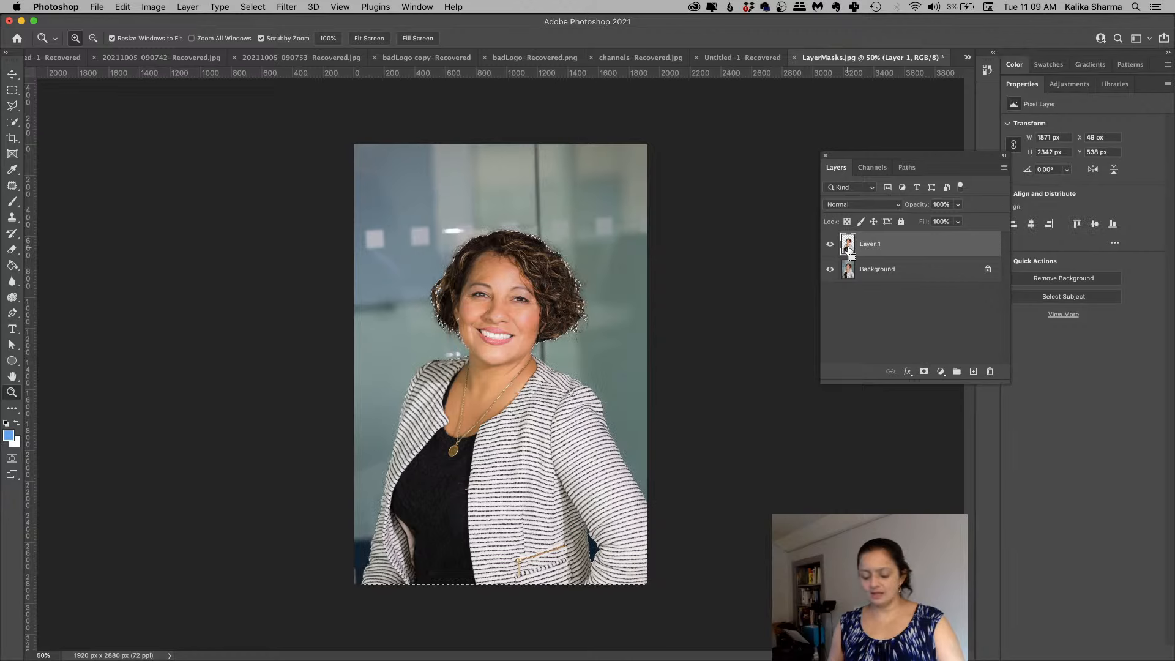
pyautogui.press('q')
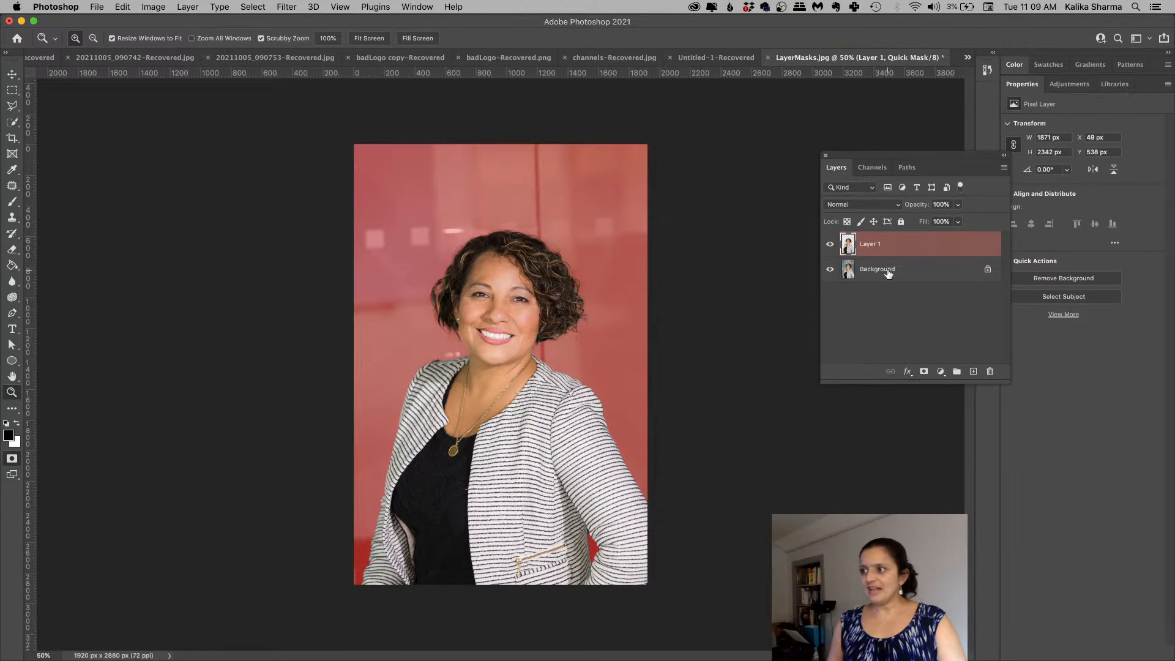
# Step: Paint with a white 23 px brush along the jacket's shoulder edge in the Quick Mask
pyautogui.click(511, 318)
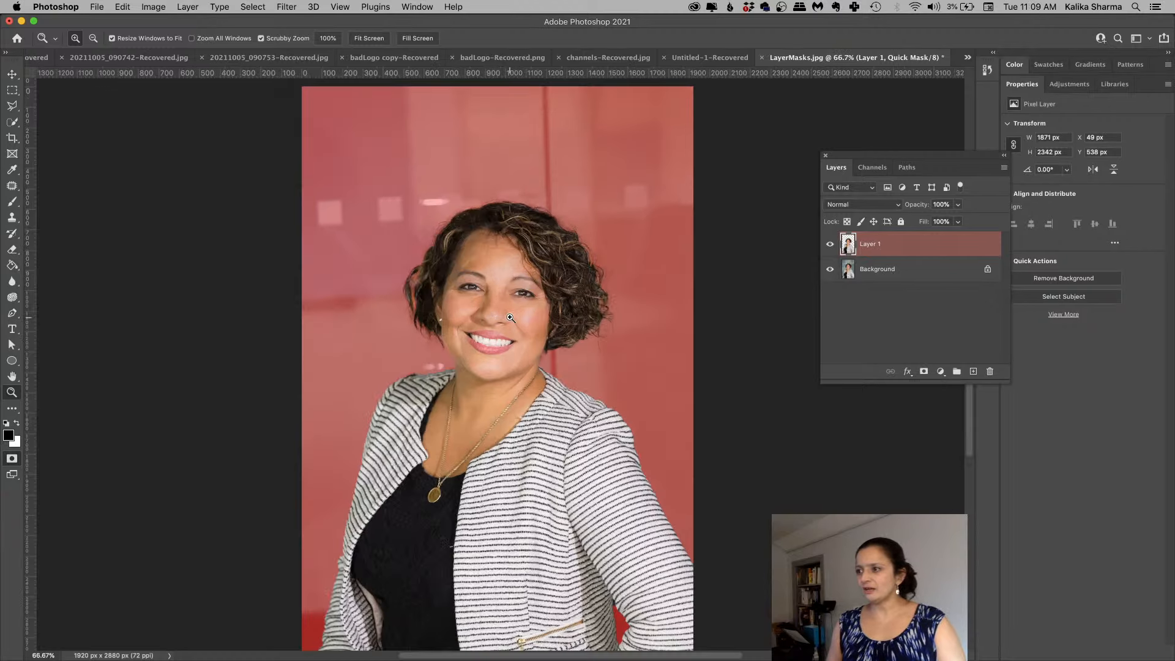
pyautogui.click(511, 318)
pyautogui.moveTo(492, 332); pyautogui.dragTo(634, 218)
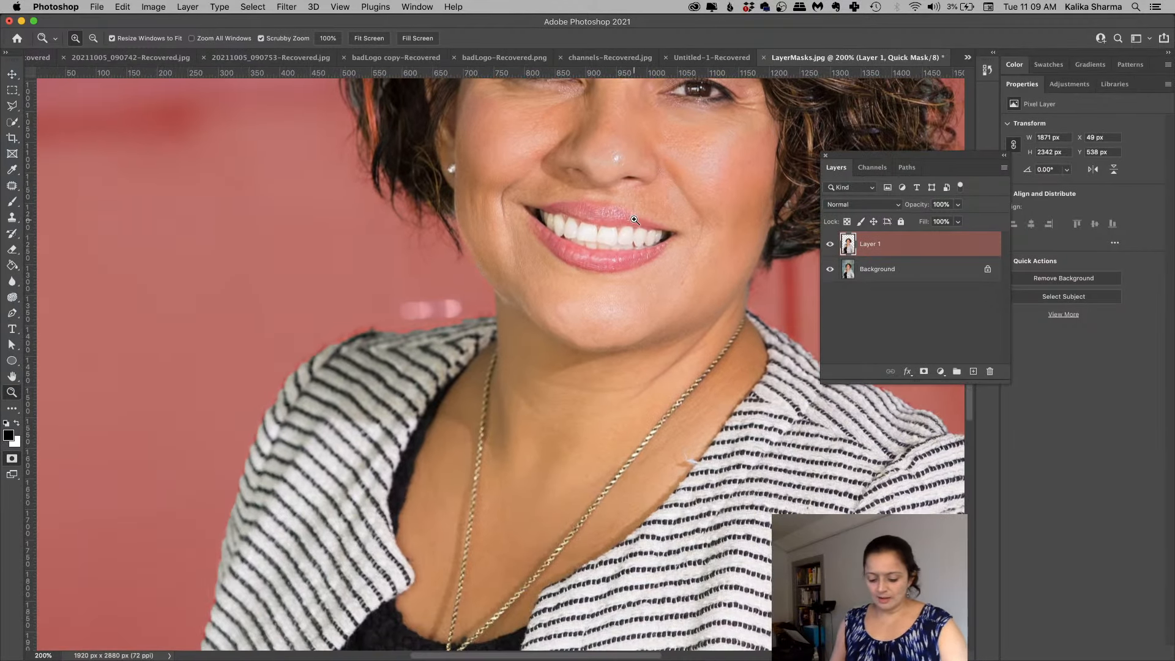
pyautogui.press('b')
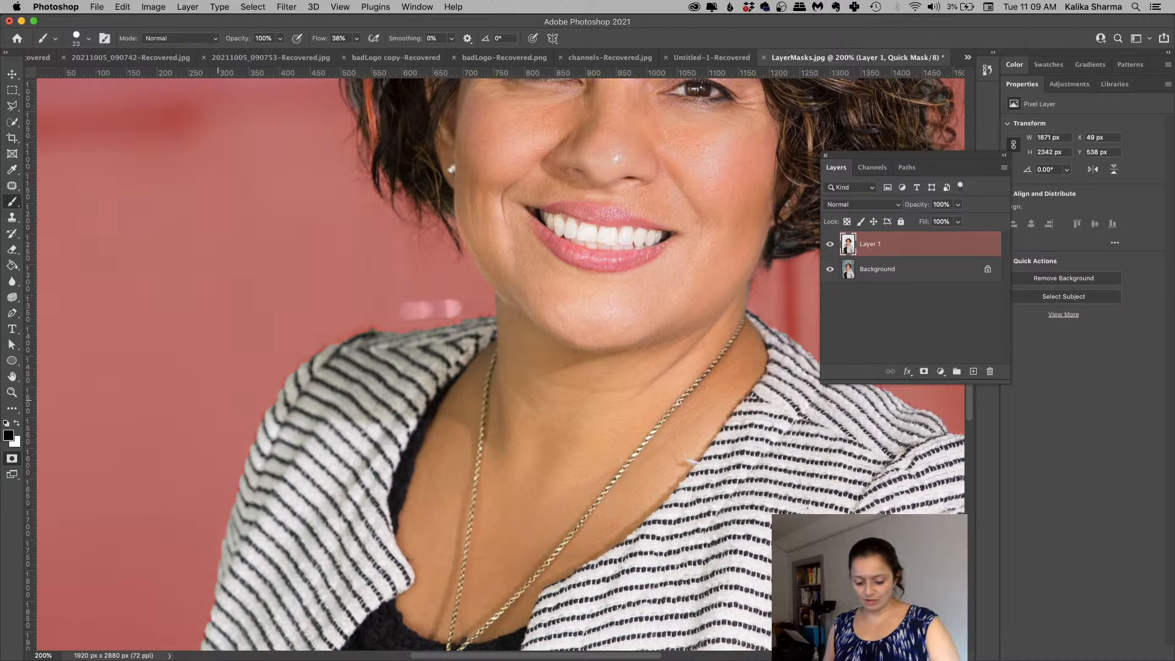
pyautogui.press('x')
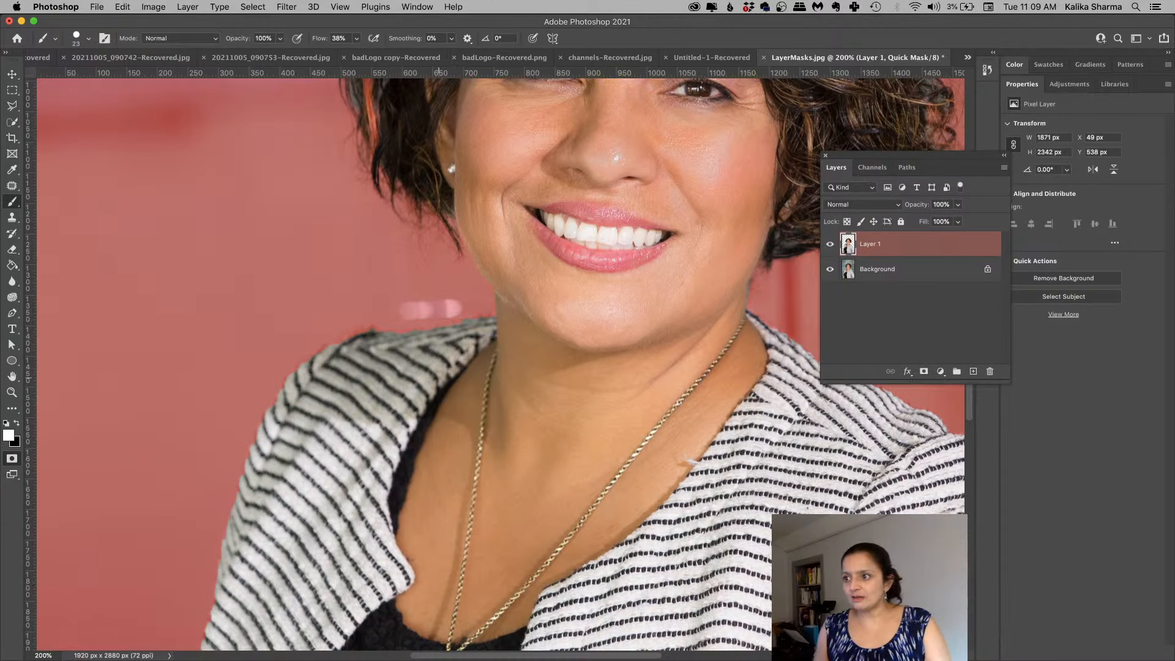
pyautogui.moveTo(391, 337); pyautogui.dragTo(429, 335)
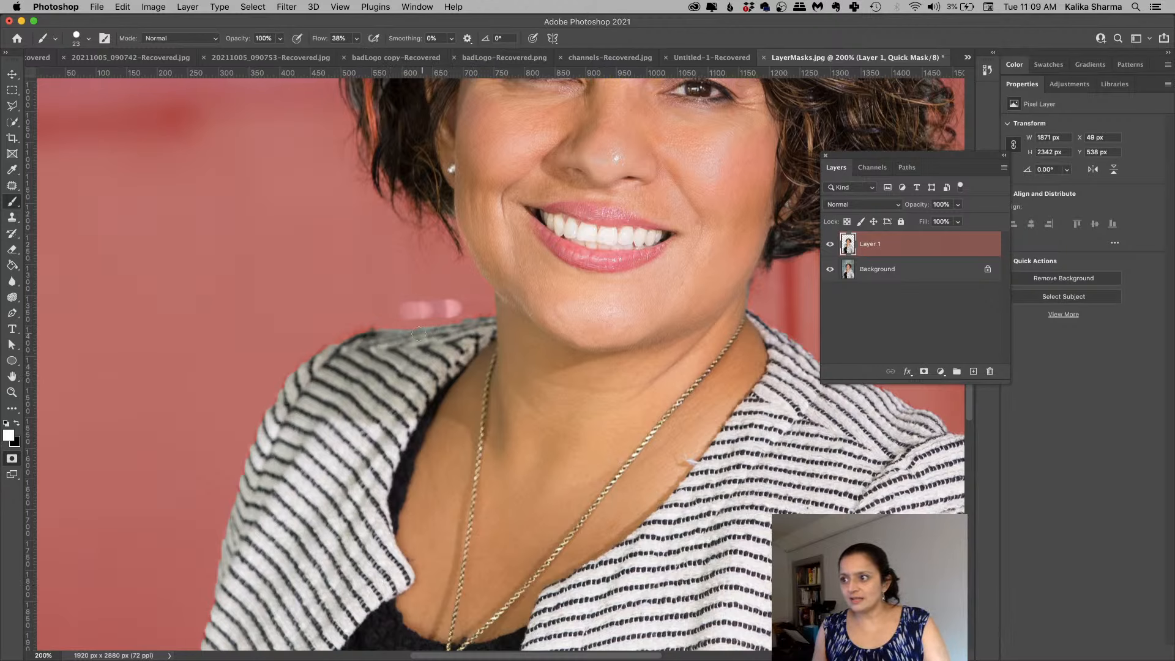
# Step: Set the brush hardness to 25% and touch up the shoulder edge of the mask, alternating black and white
pyautogui.rightClick(393, 344)
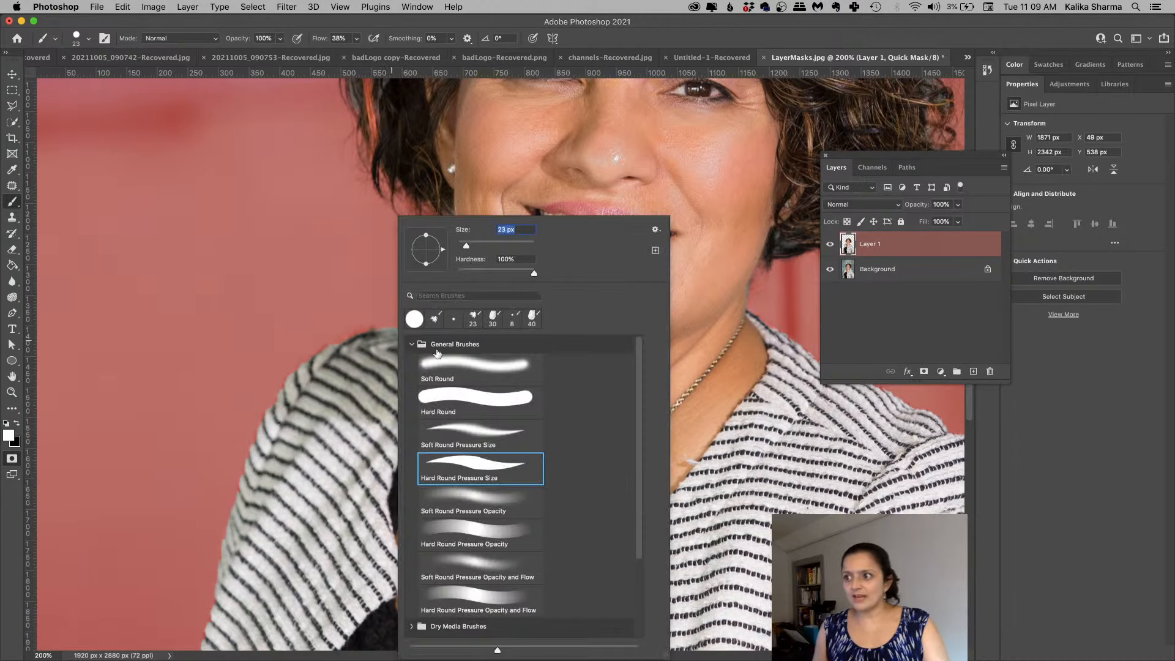
pyautogui.moveTo(534, 273); pyautogui.dragTo(477, 273)
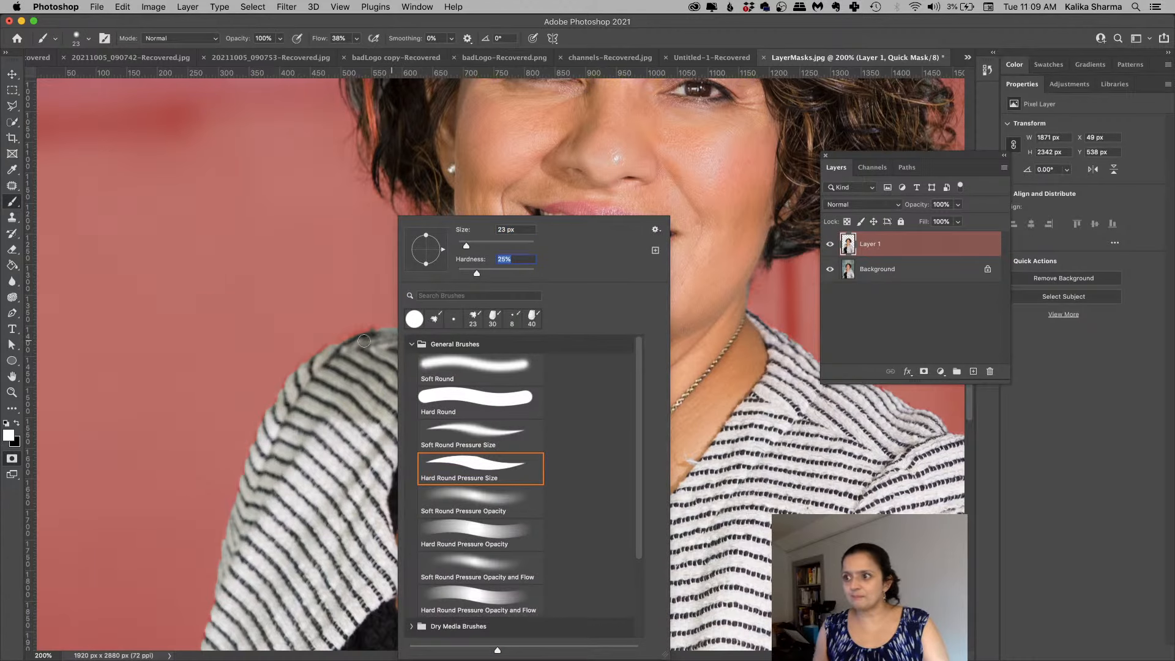
pyautogui.press('Return')
pyautogui.press('x')
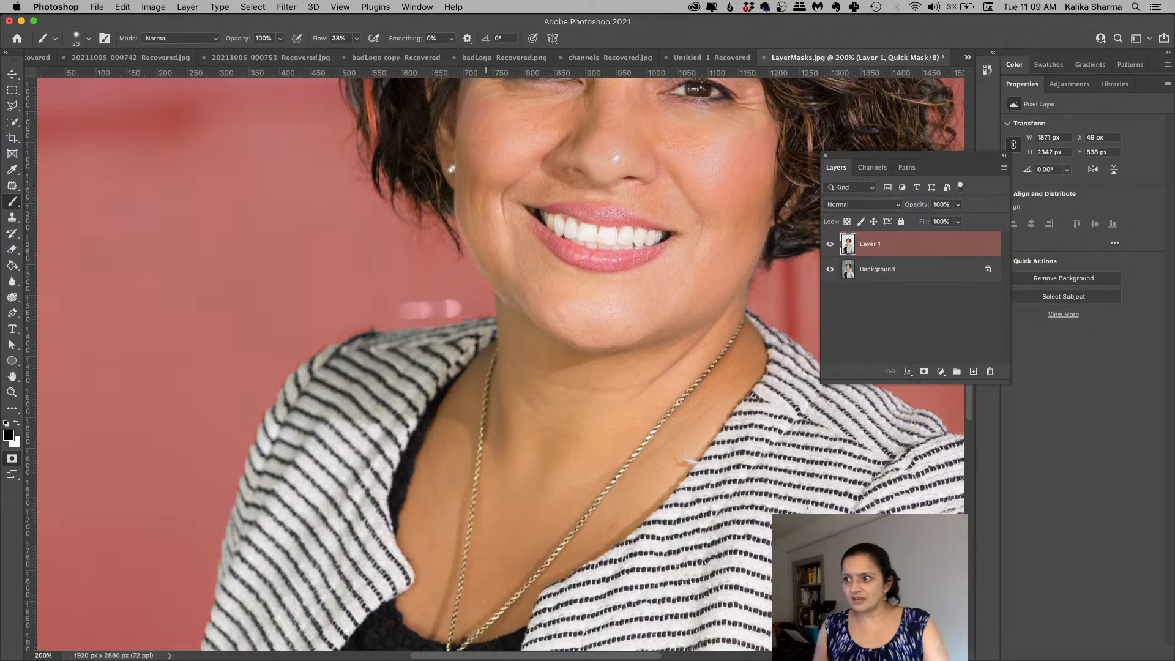
pyautogui.press('x')
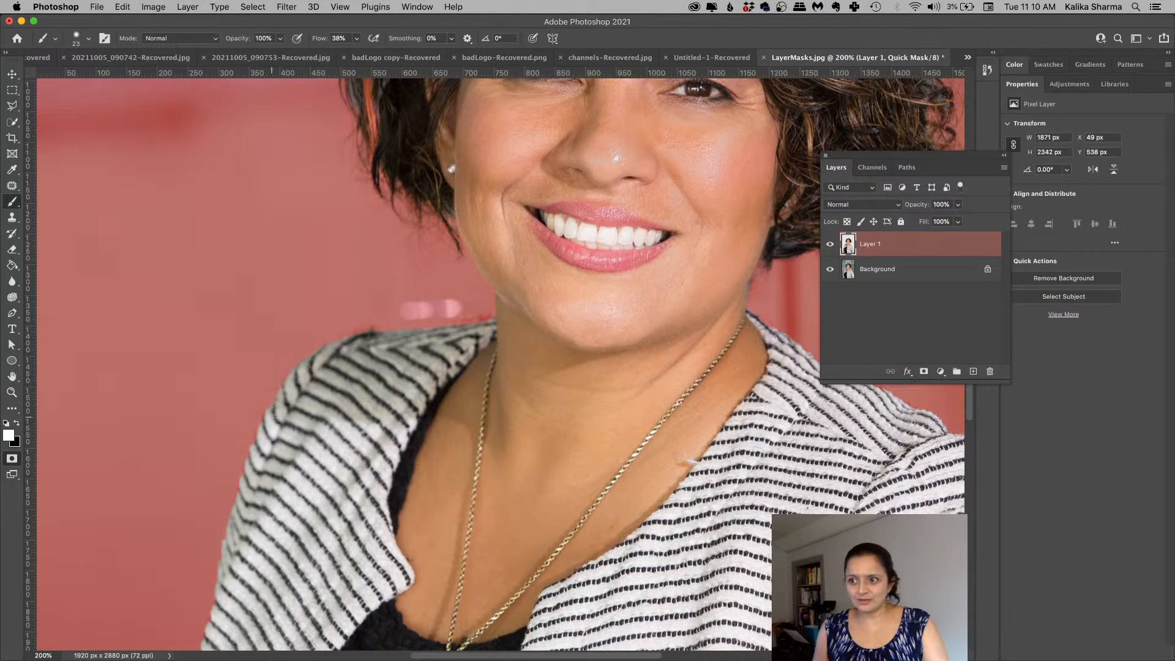
# Step: Check the mask's edge along the jacket and hair up close and turn the Quick Mask back into a selection
pyautogui.moveTo(326, 405); pyautogui.dragTo(377, 321)
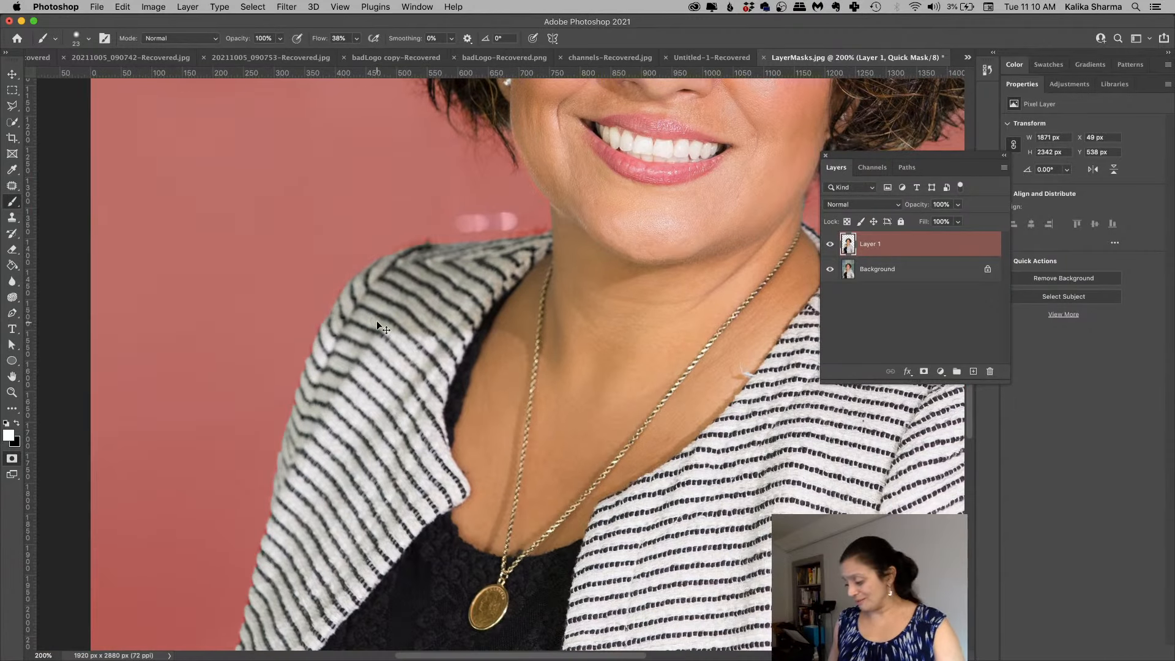
pyautogui.press('super+equal')
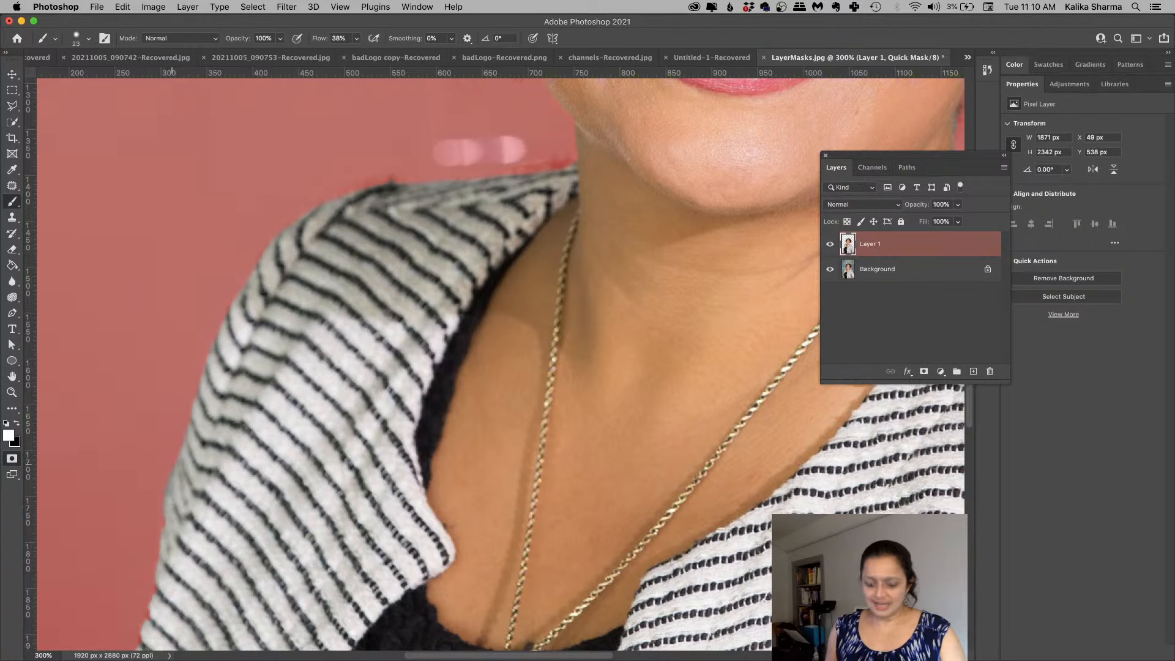
pyautogui.press('x')
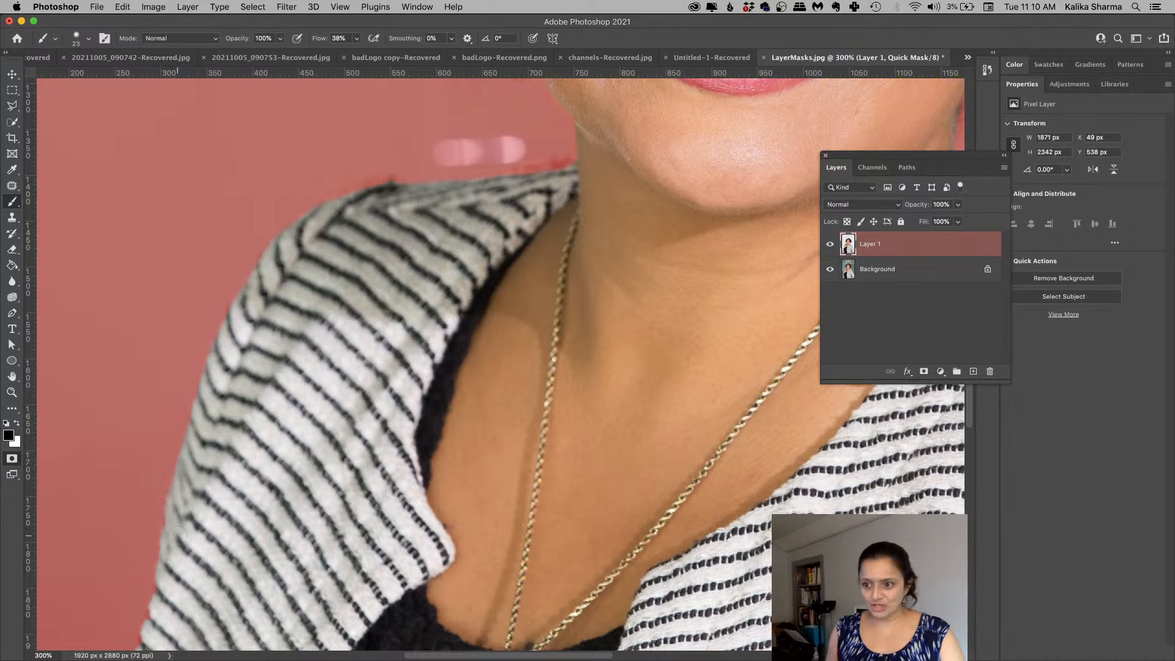
pyautogui.press('x')
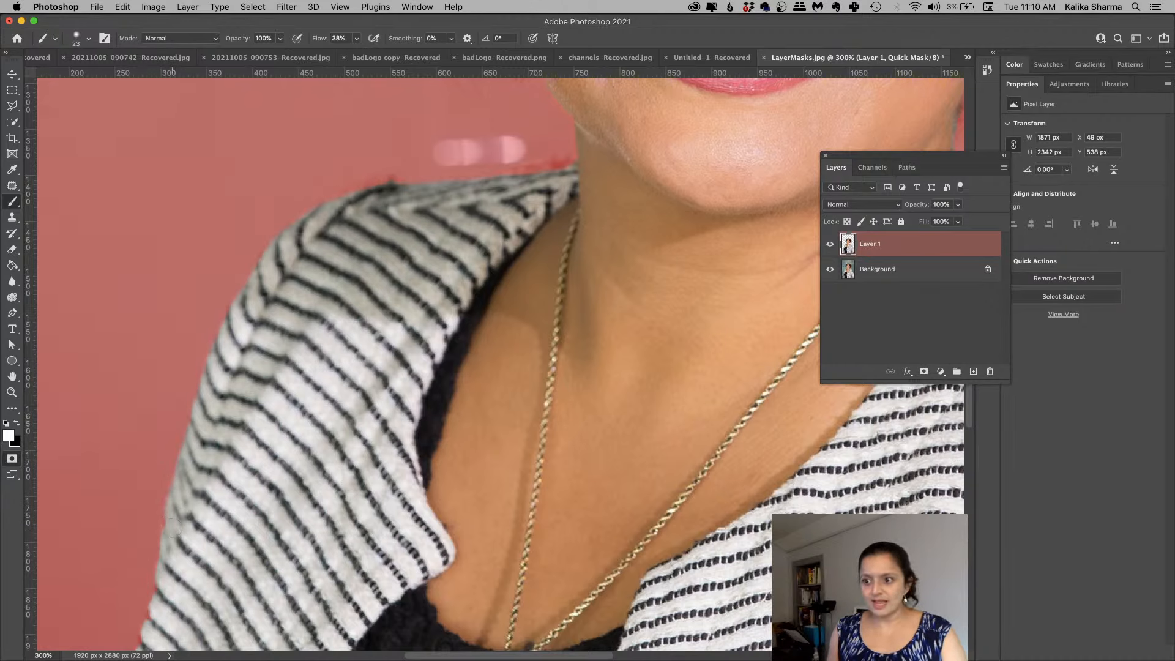
pyautogui.scroll(10, 199, 507)
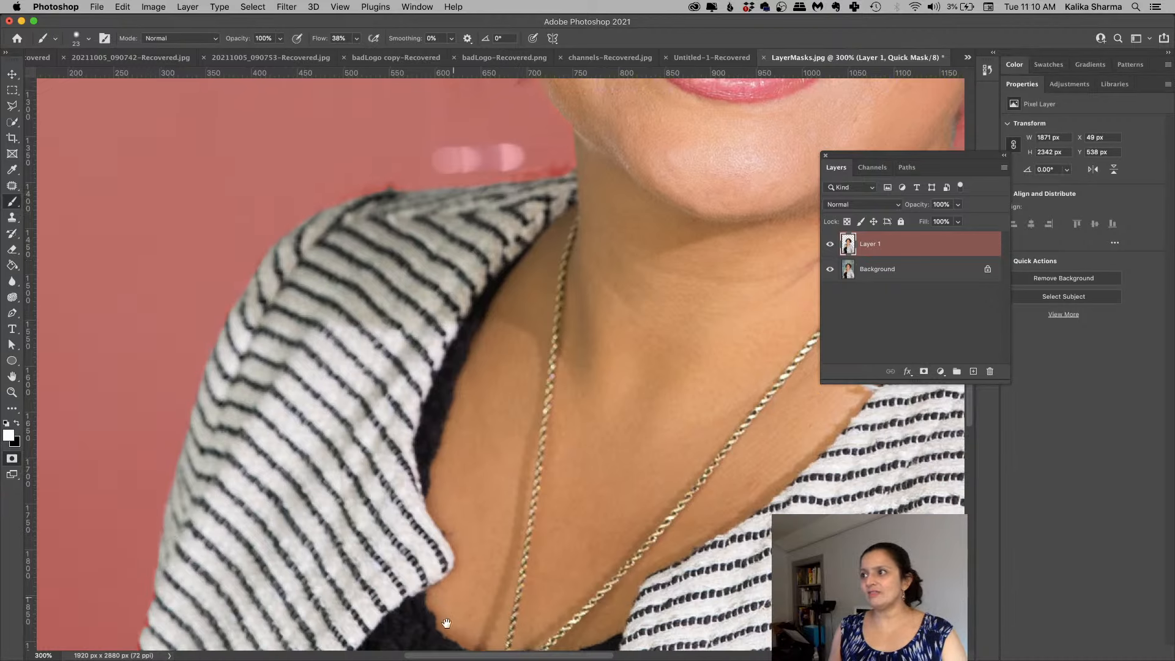
pyautogui.scroll(2, 433, 648)
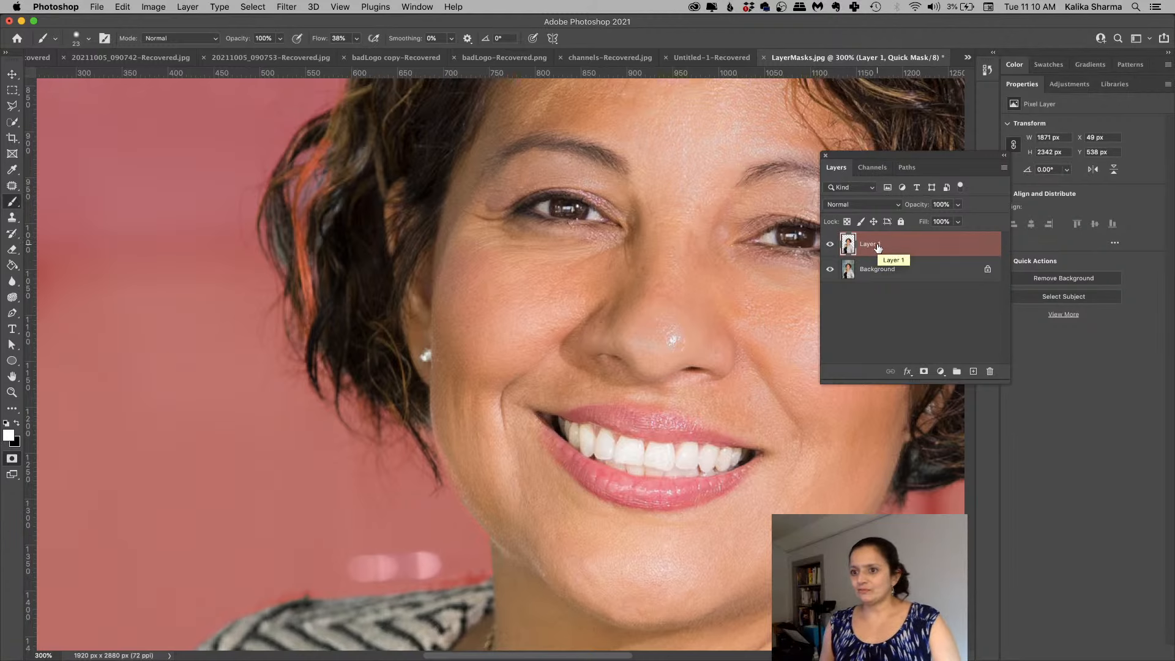
pyautogui.press('q')
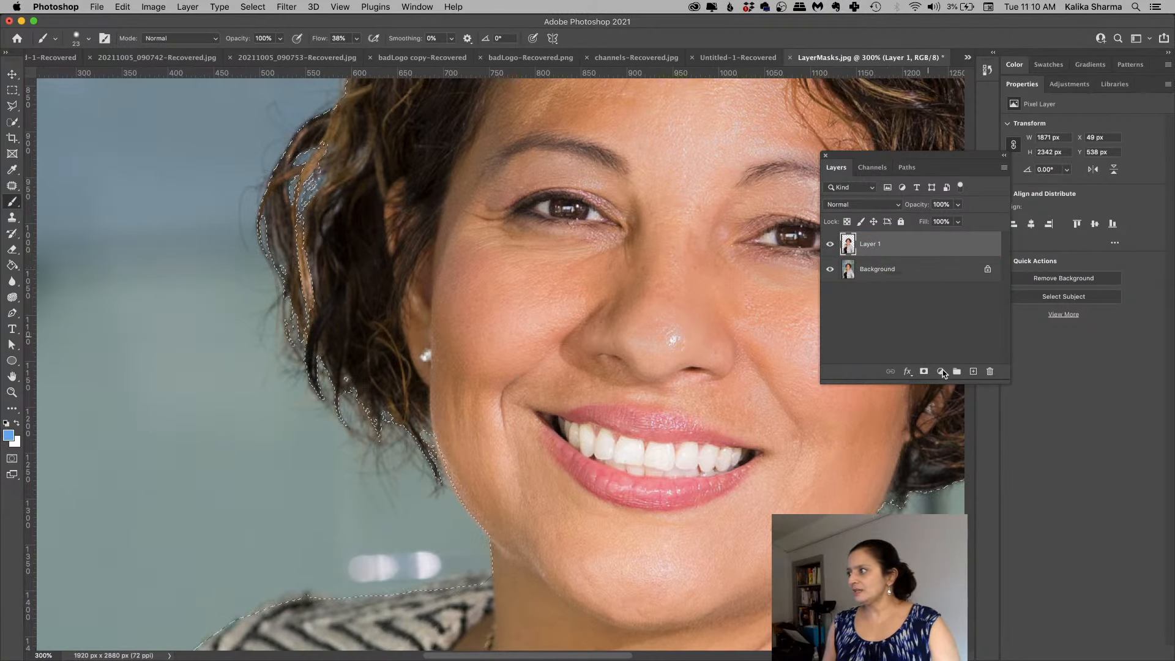
# Step: Add a new layer beneath the woman's cutout, fill the selected area on it with white, and deselect
pyautogui.click(974, 371)
pyautogui.moveTo(876, 244); pyautogui.dragTo(874, 282)
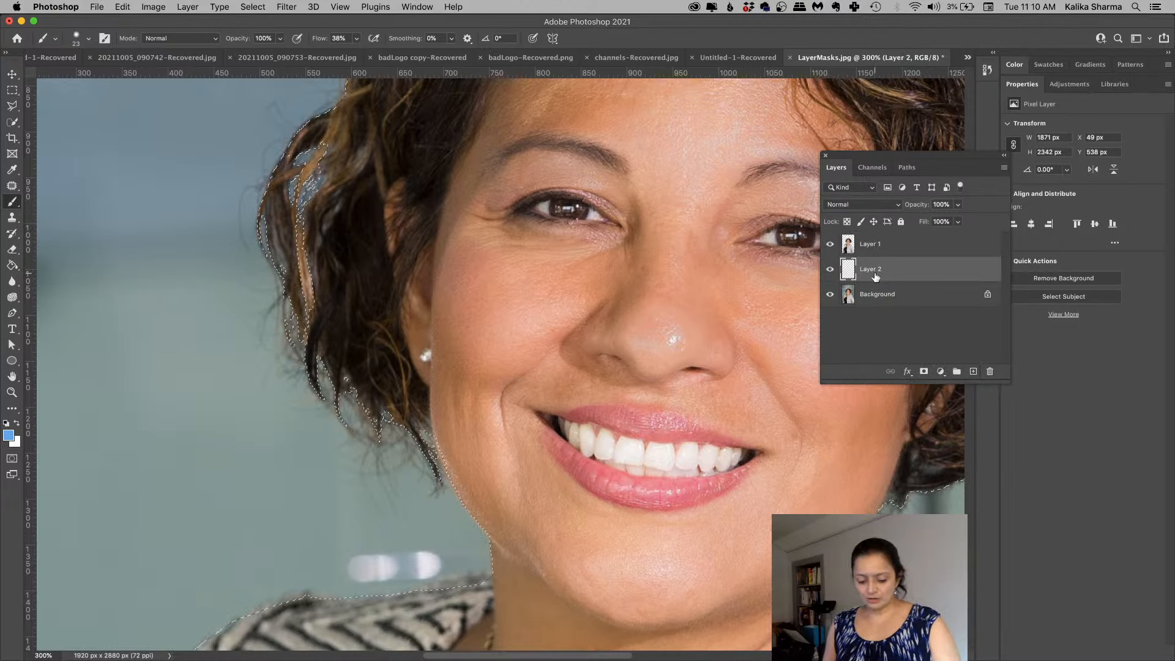
pyautogui.press('d')
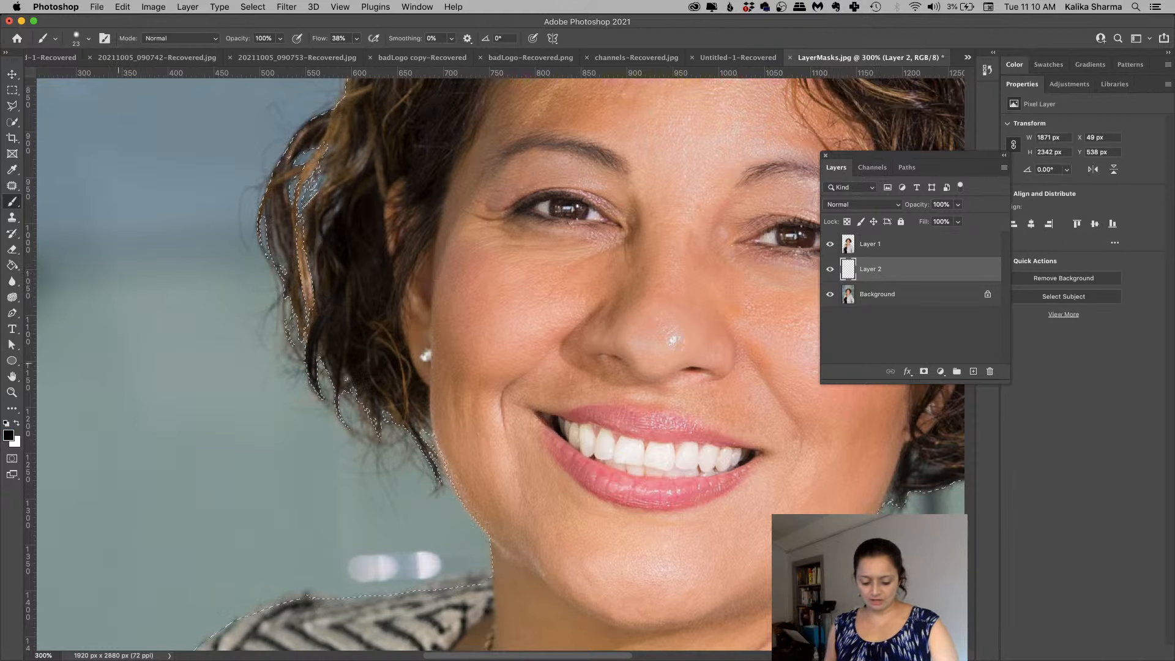
pyautogui.press('x')
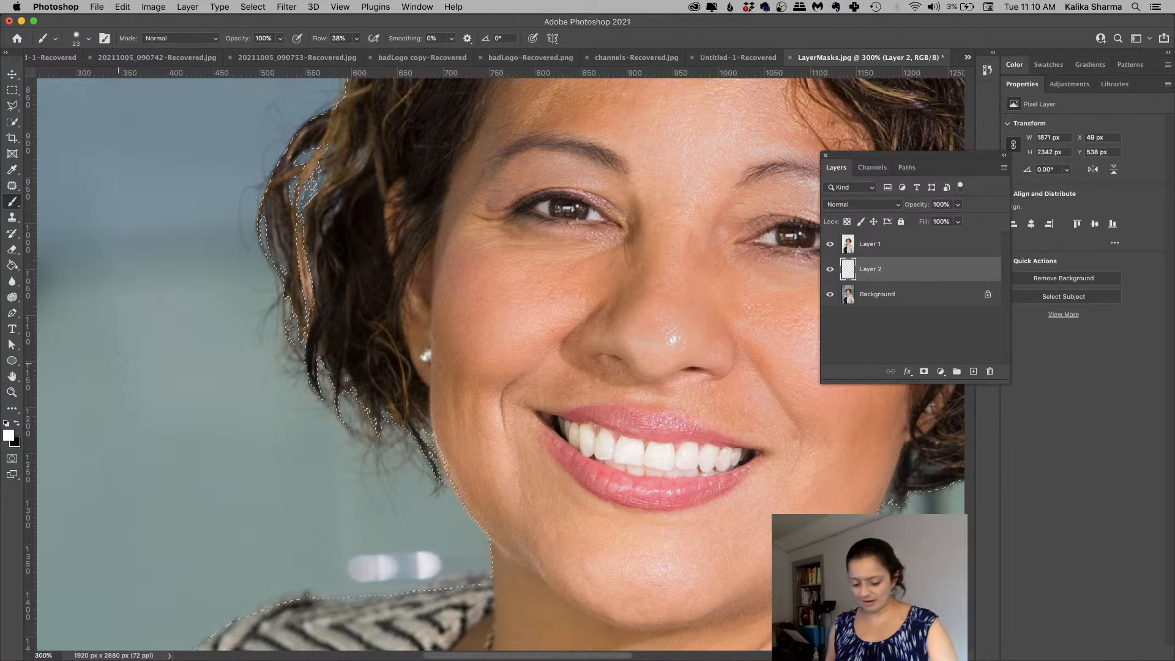
pyautogui.hotkey('alt', 'Delete')
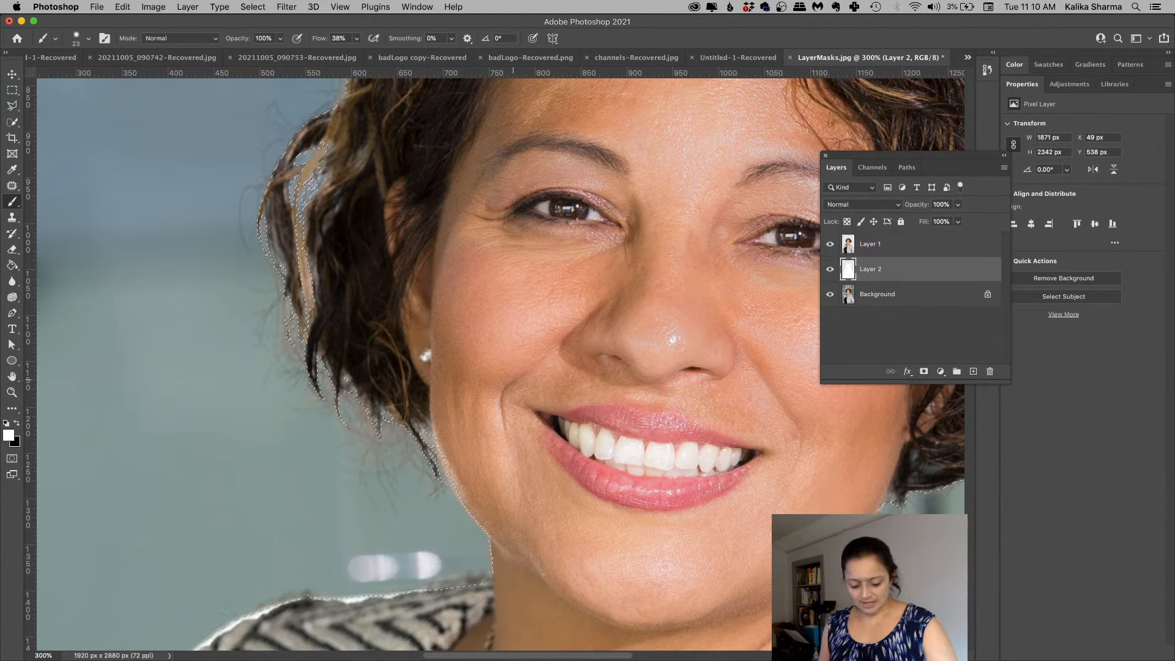
pyautogui.hotkey('ctrl', 'd')
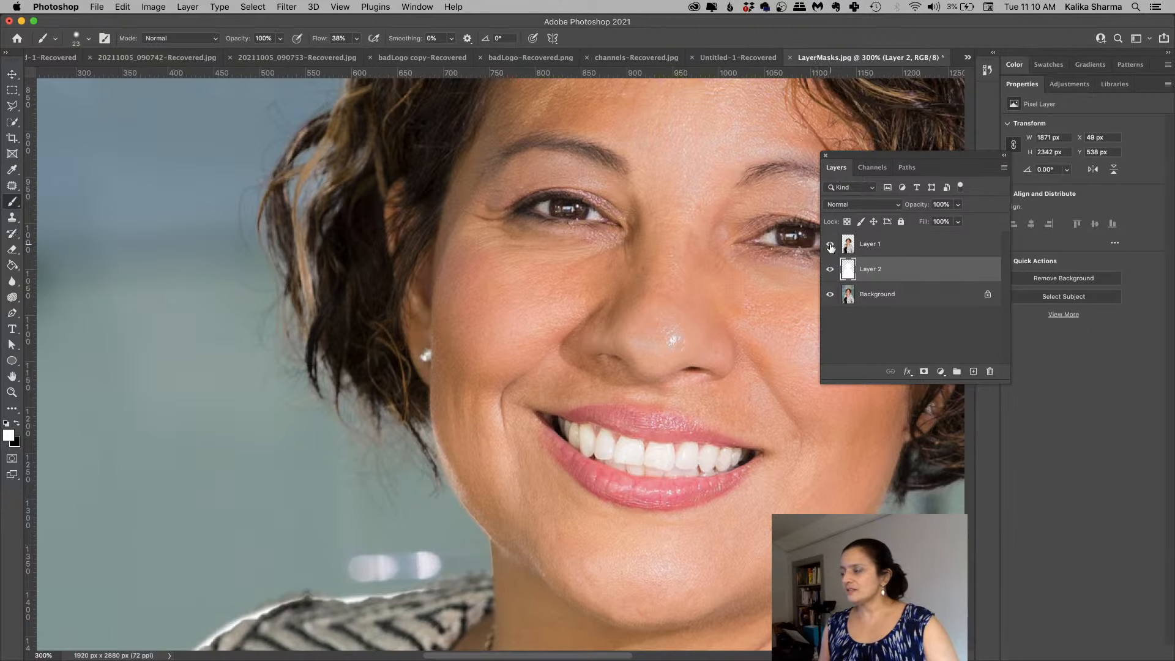
# Step: Hide the white-filled layer and fill another new layer beneath the cutout with bright purple
pyautogui.click(830, 270)
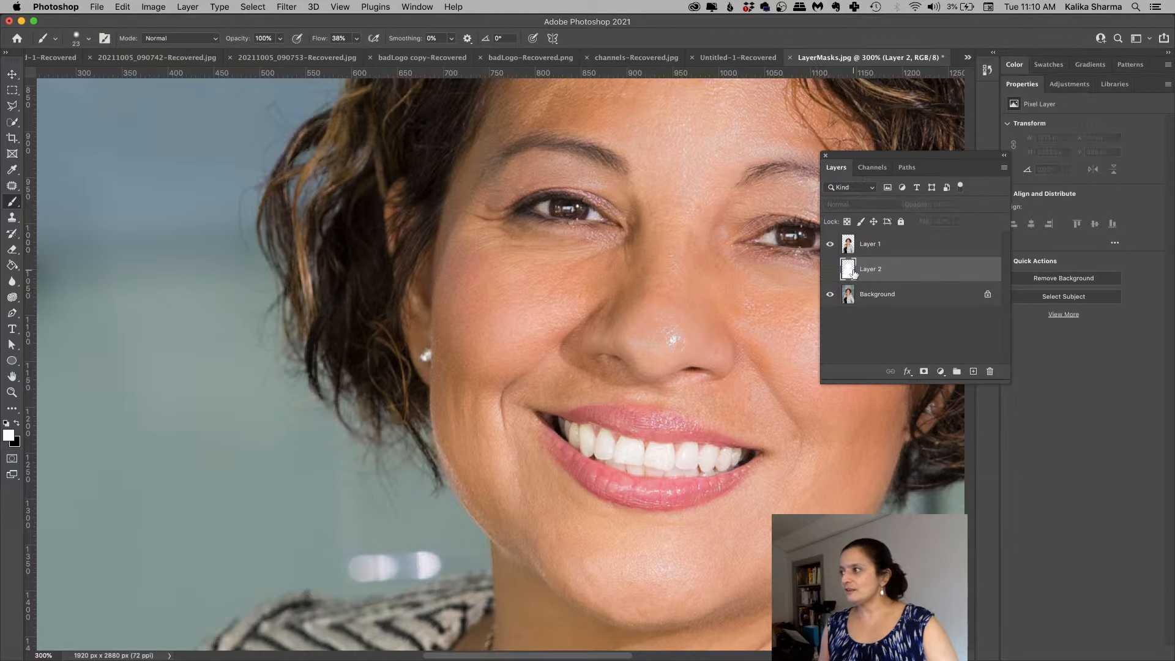
pyautogui.click(973, 372)
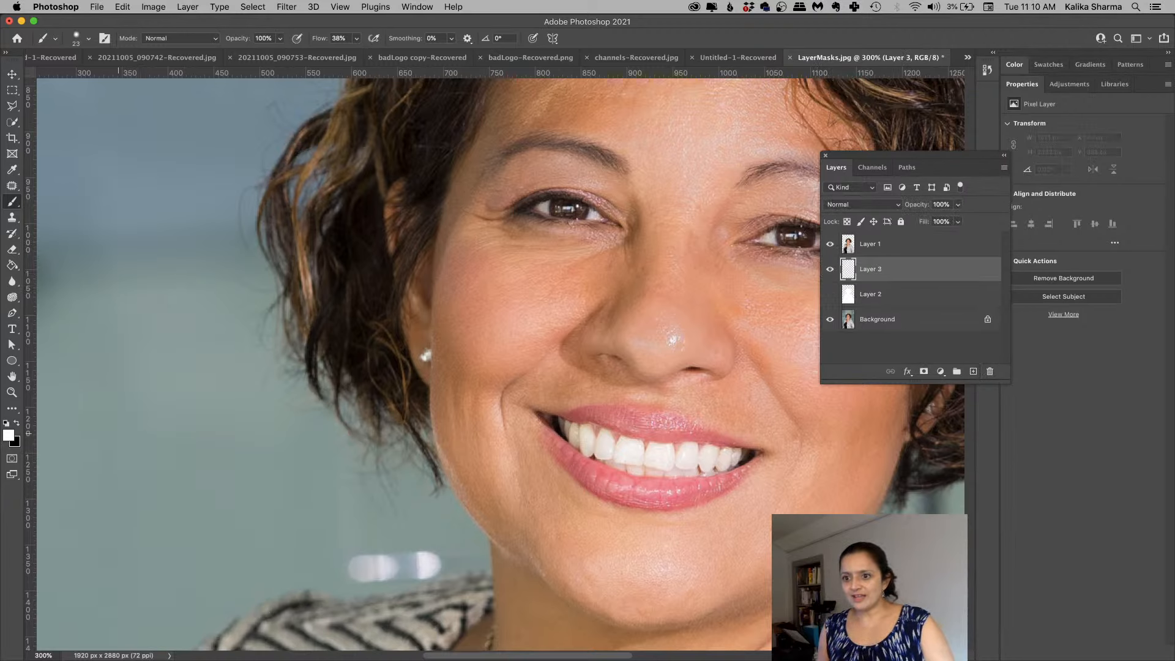
pyautogui.click(9, 435)
pyautogui.click(88, 47)
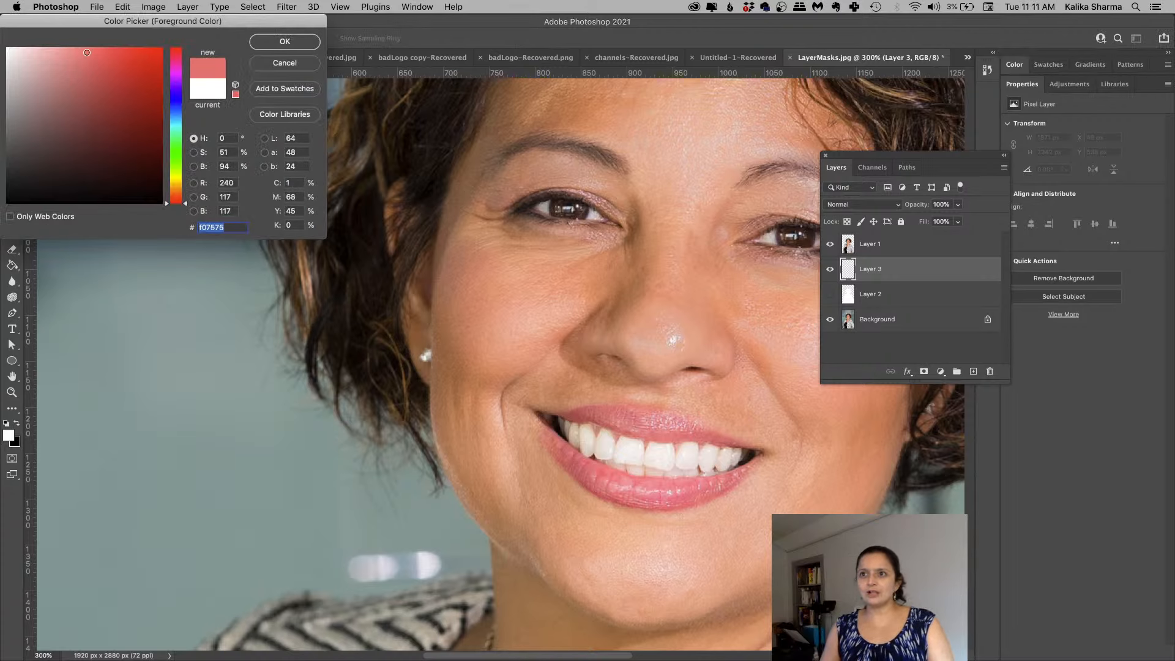
pyautogui.moveTo(172, 61); pyautogui.dragTo(179, 84)
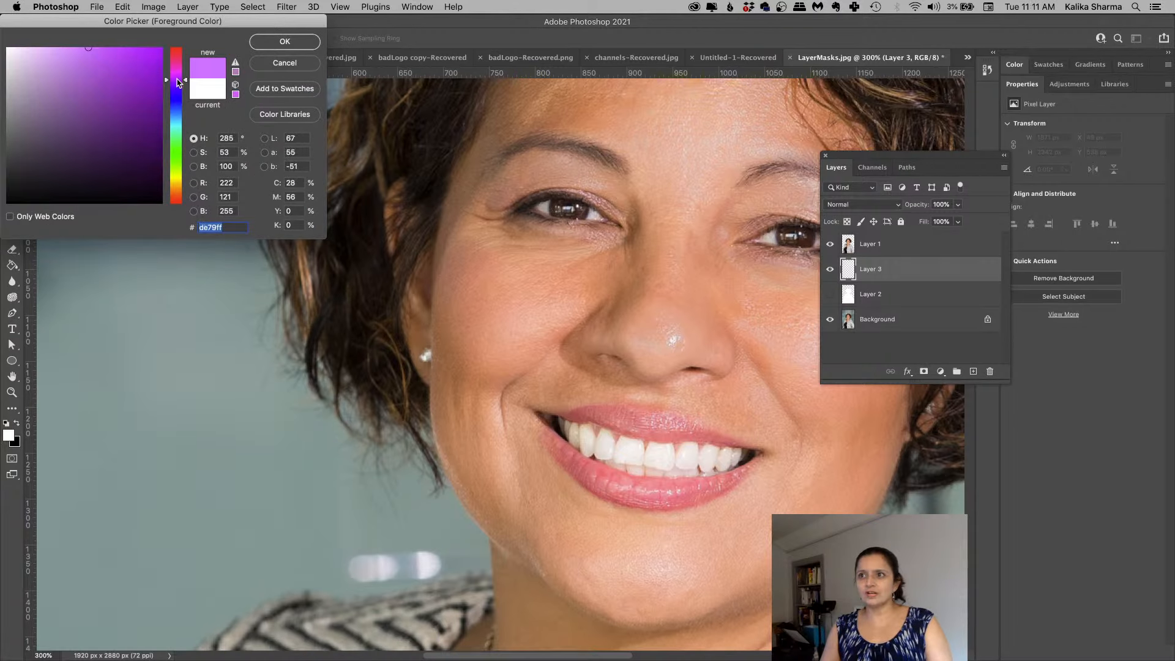
pyautogui.click(257, 40)
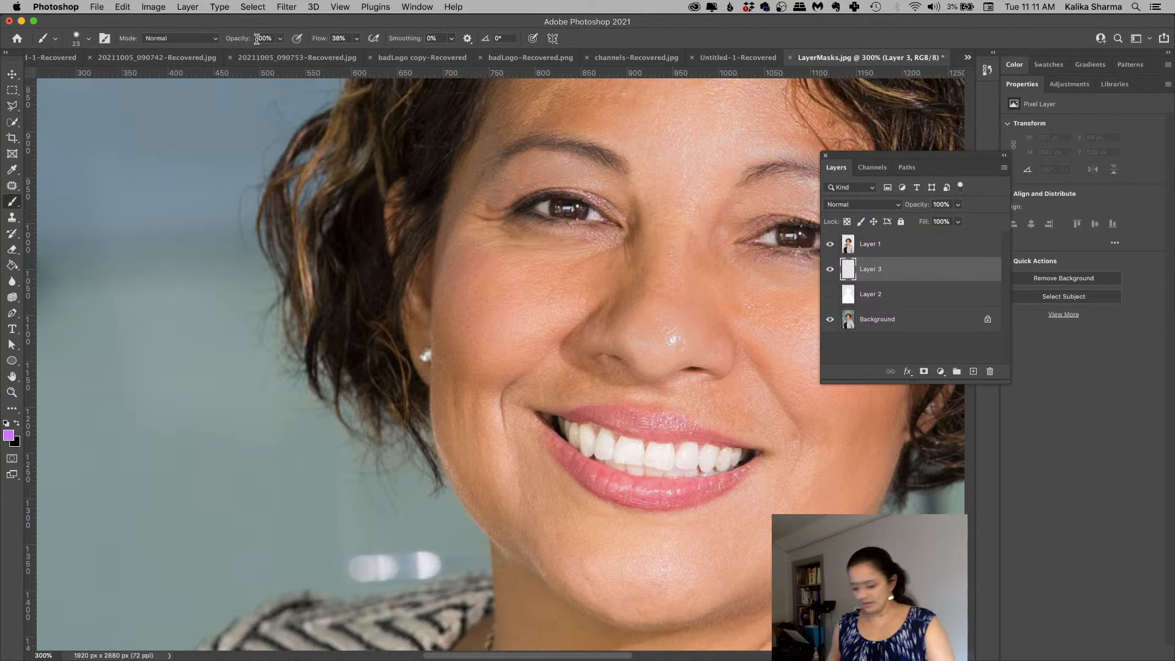
pyautogui.hotkey('alt', 'BackSpace')
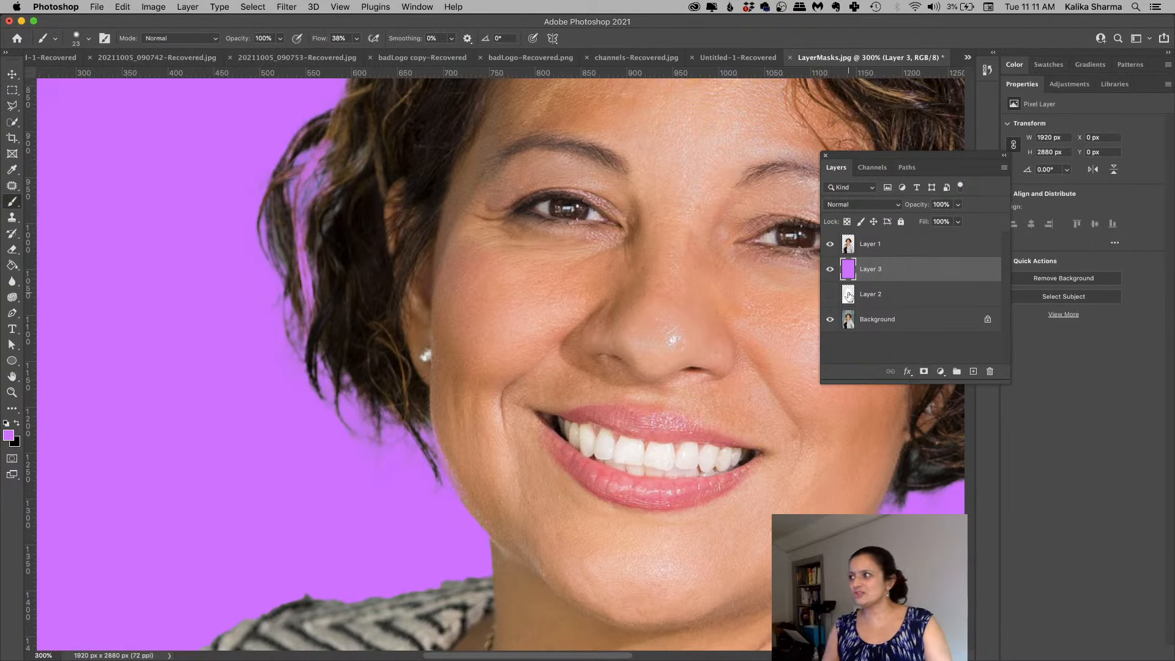
# Step: Compare the cutout's edges with the purple layer hidden and shown, and turn the white-filled layer's visibility back on
pyautogui.click(830, 270)
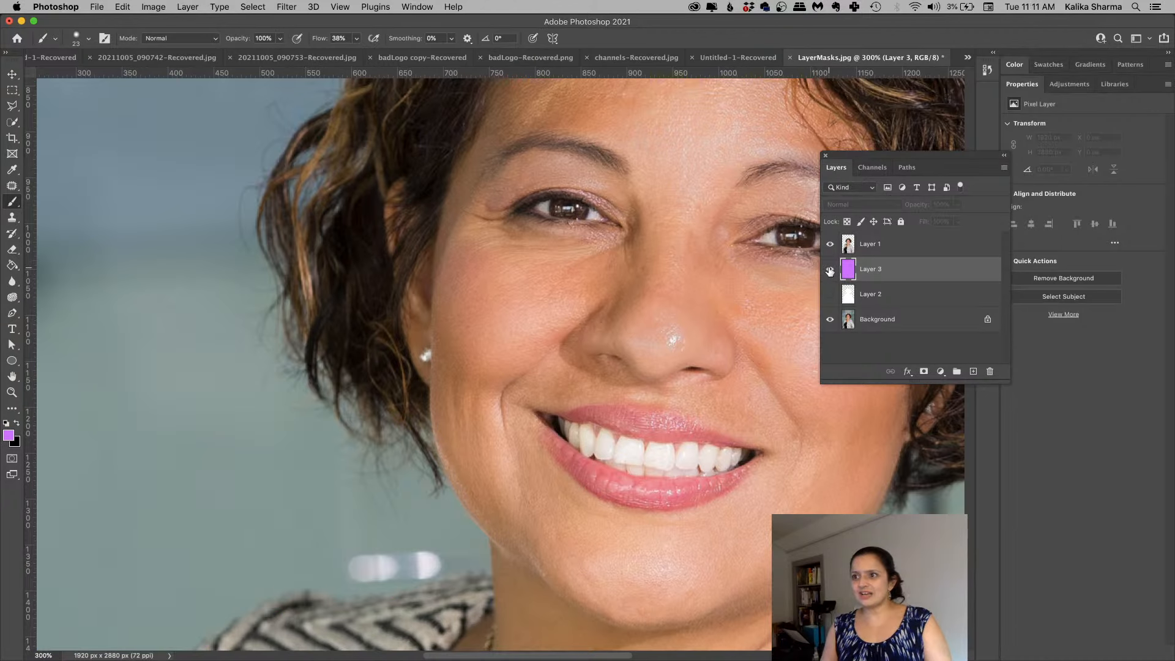
pyautogui.click(830, 270)
pyautogui.click(830, 270)
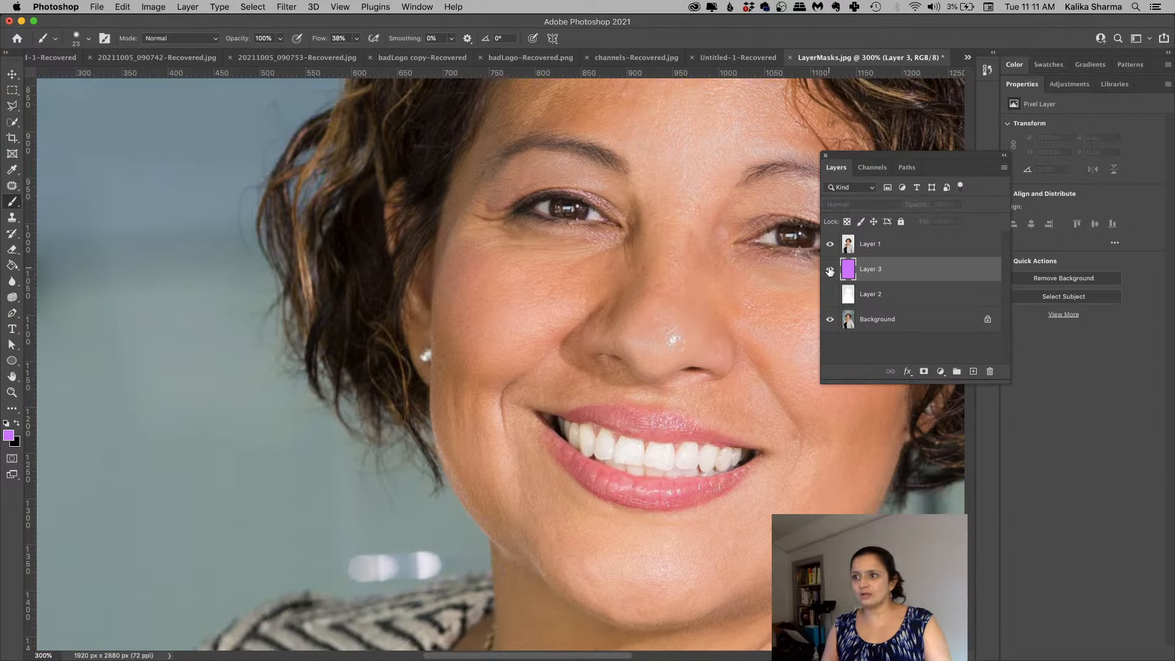
pyautogui.click(830, 270)
pyautogui.click(830, 270)
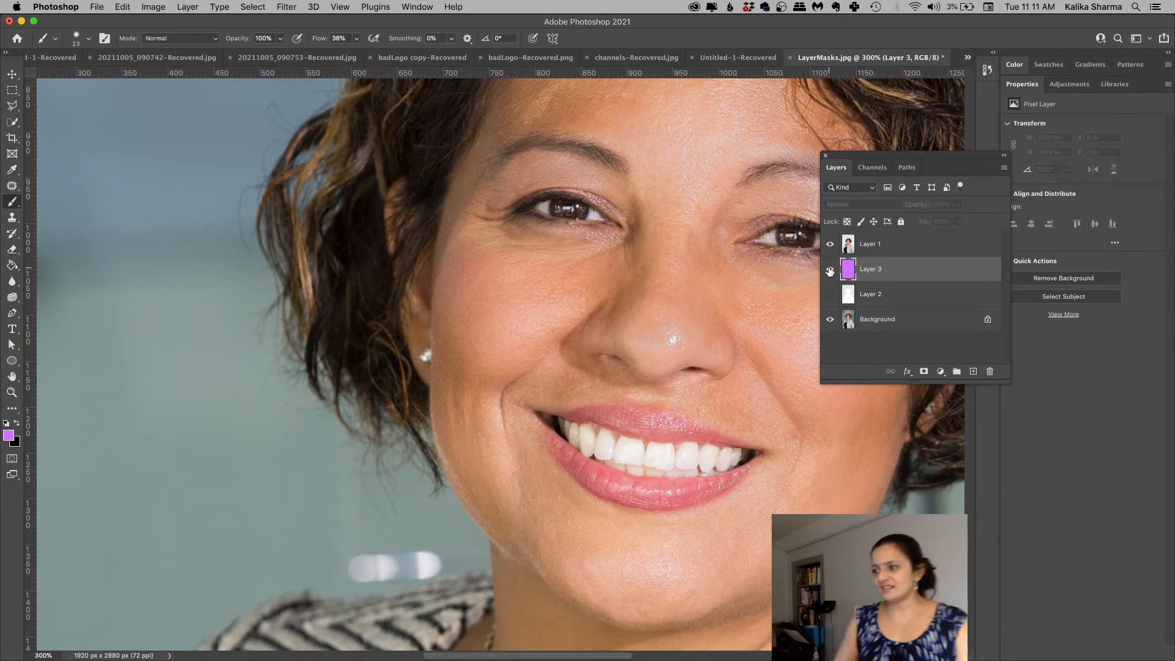
pyautogui.click(830, 270)
pyautogui.click(830, 270)
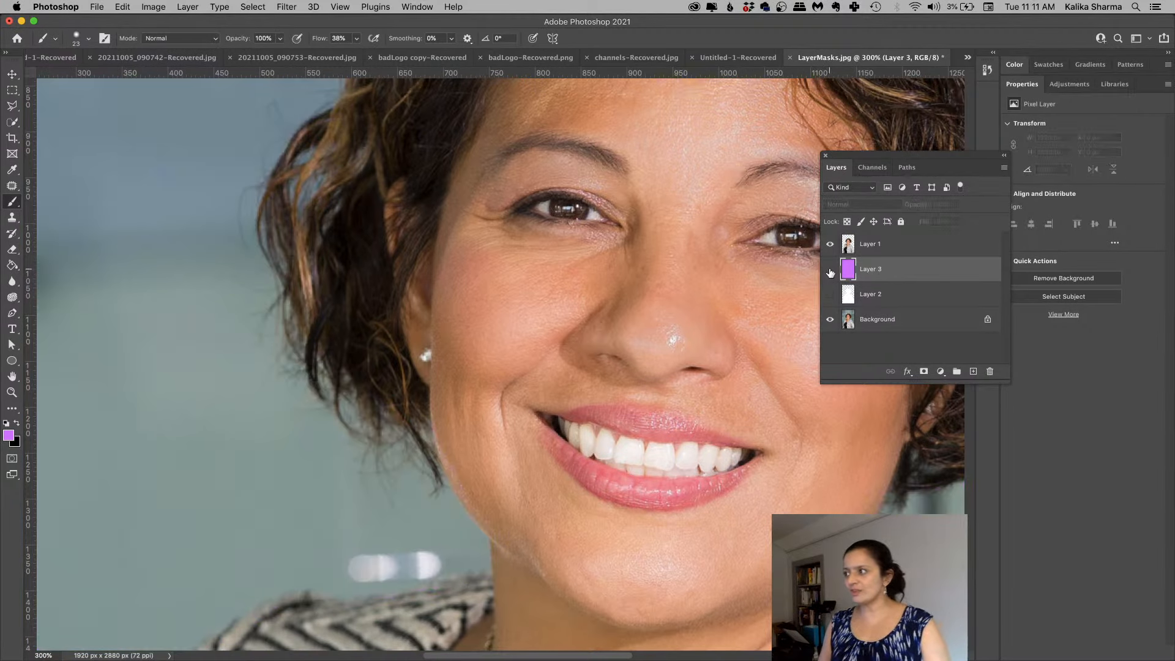
pyautogui.click(830, 270)
pyautogui.click(831, 297)
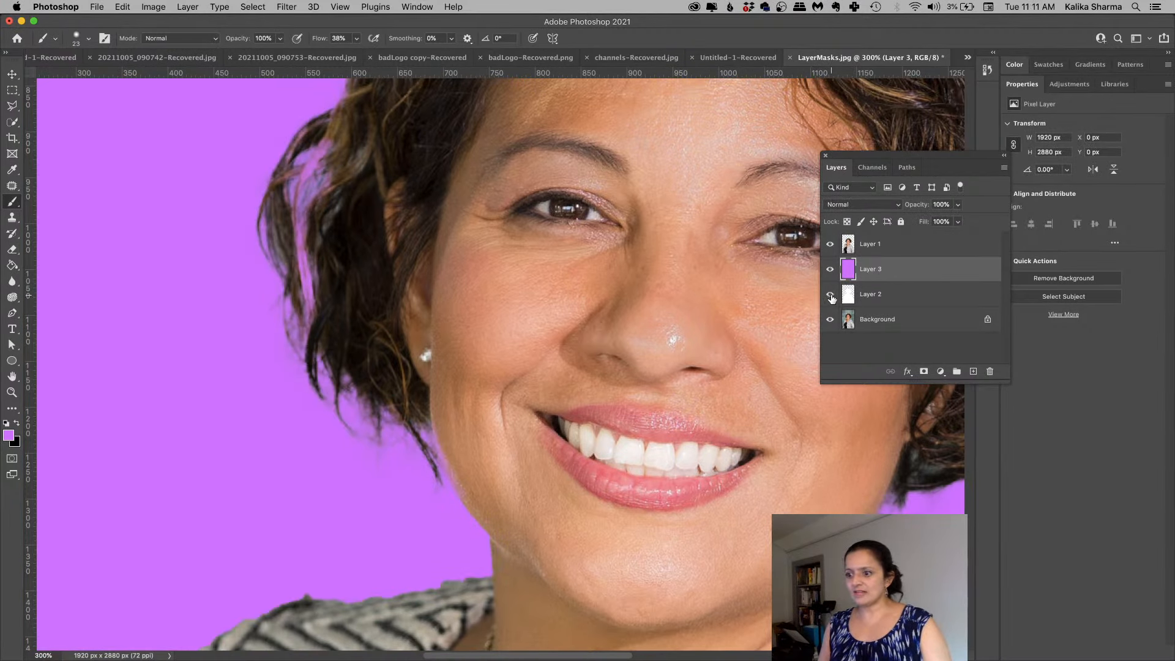
# Step: Hide the purple layer, the woman's cutout and the white-filled layer, and select the Background layer
pyautogui.click(830, 271)
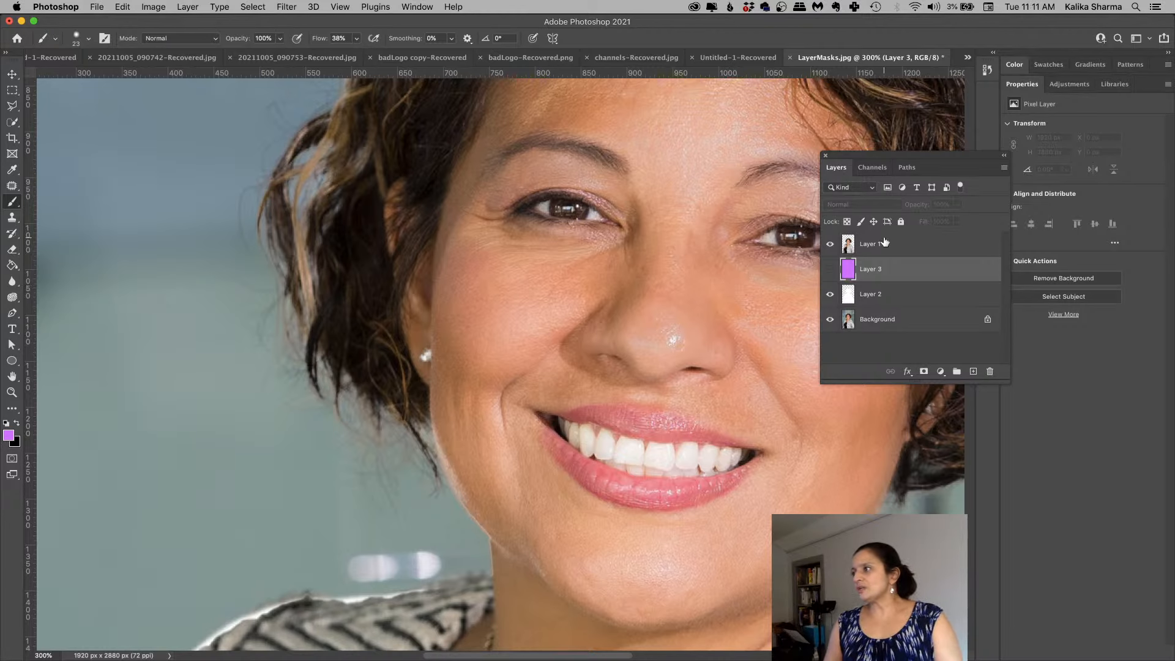
pyautogui.click(830, 244)
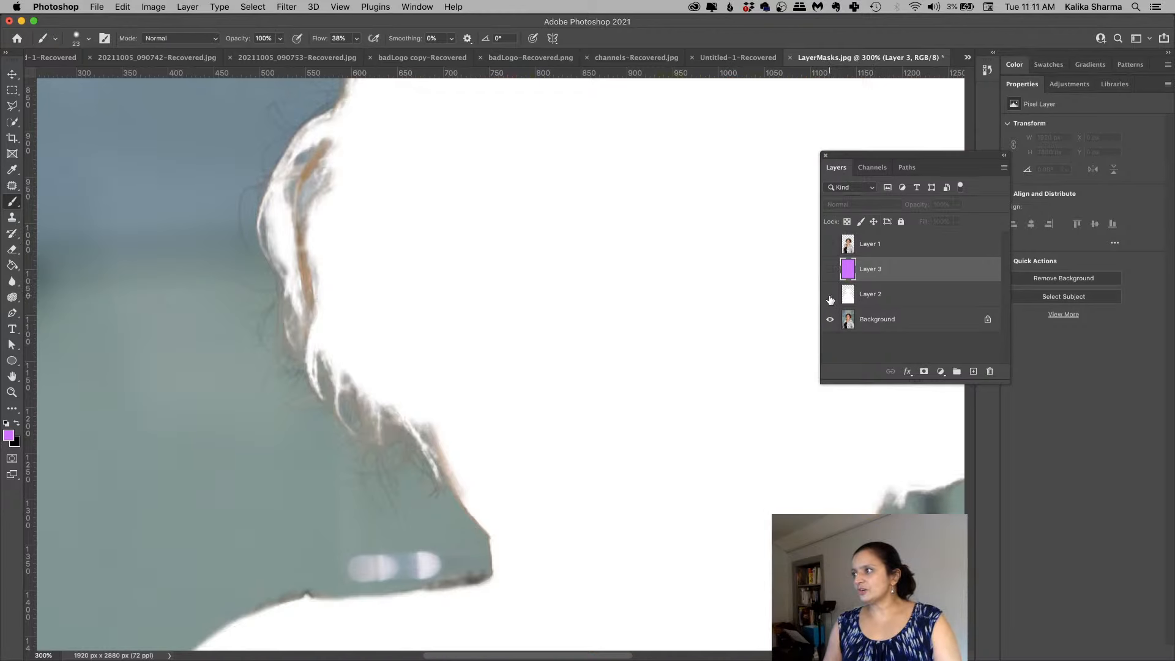
pyautogui.click(831, 295)
pyautogui.click(878, 321)
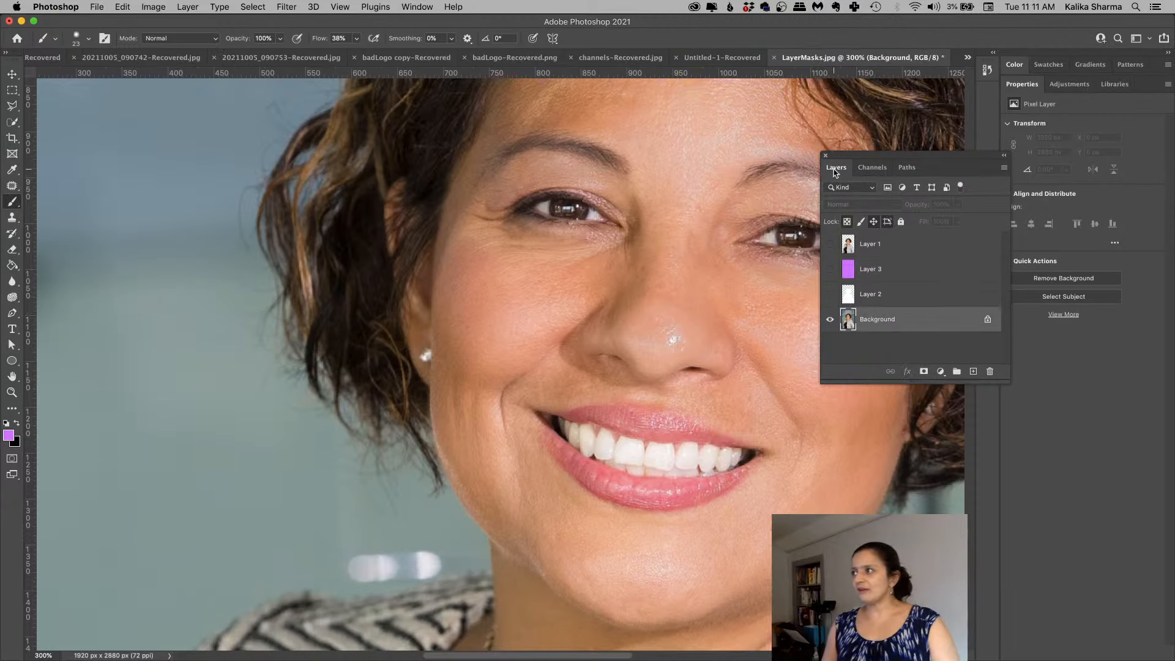
# Step: Compare the Background's Red, Green and Blue channels for contrast around the hair and leave only the Blue channel active
pyautogui.click(879, 168)
pyautogui.click(865, 214)
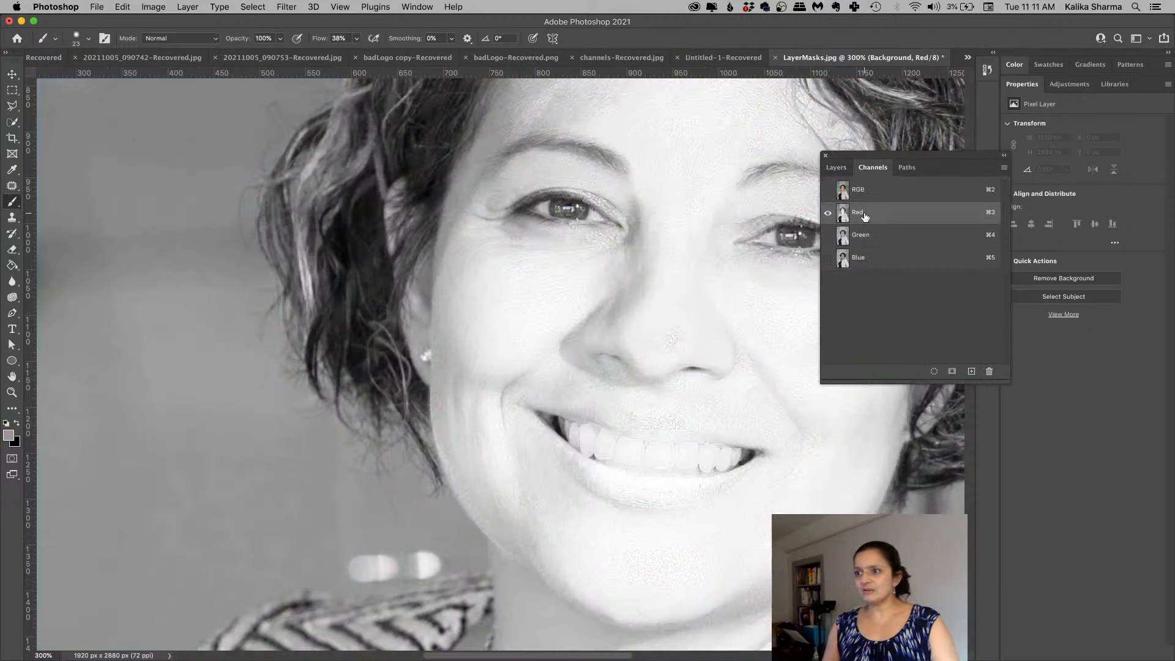
pyautogui.click(865, 239)
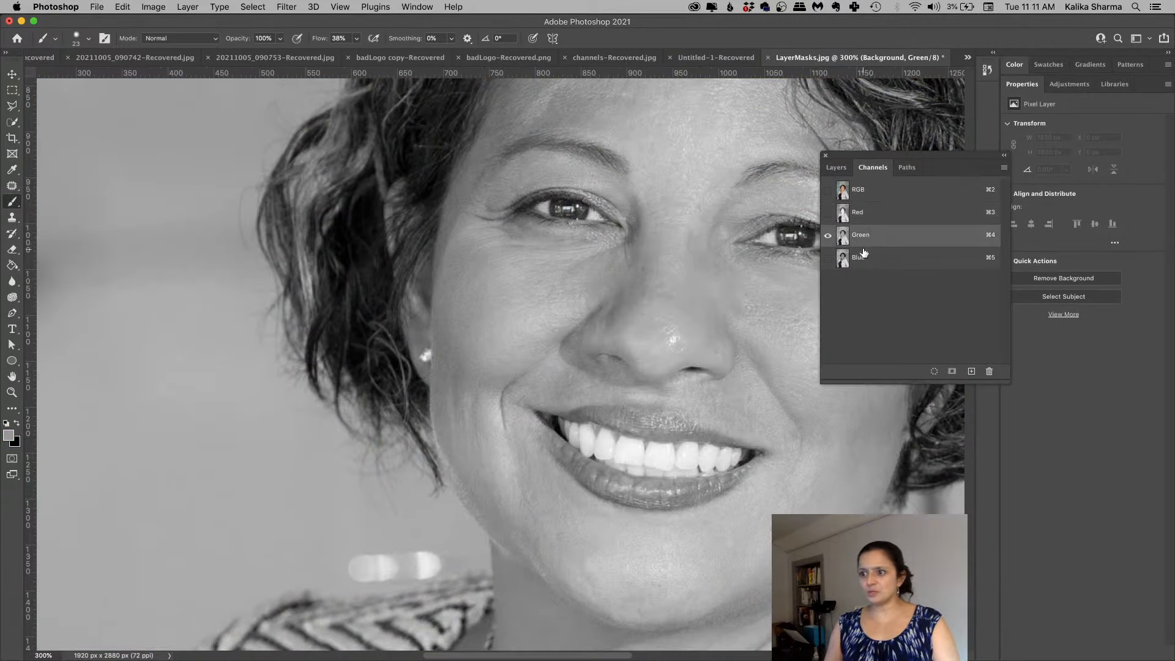
pyautogui.click(863, 264)
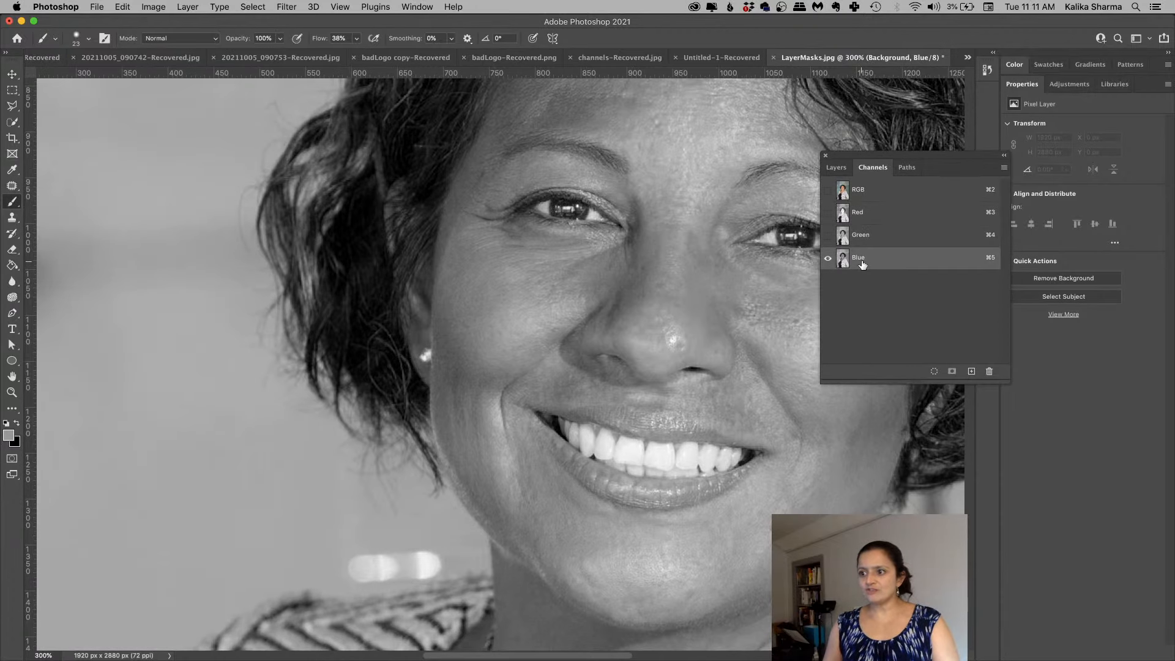
pyautogui.click(862, 240)
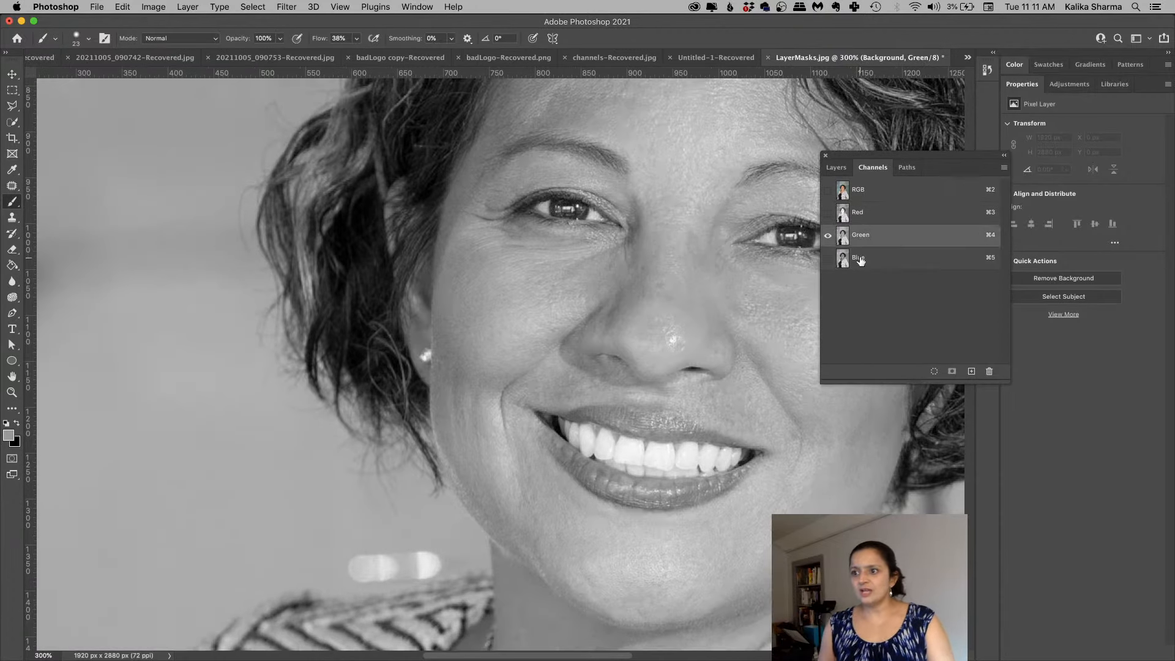
pyautogui.click(861, 260)
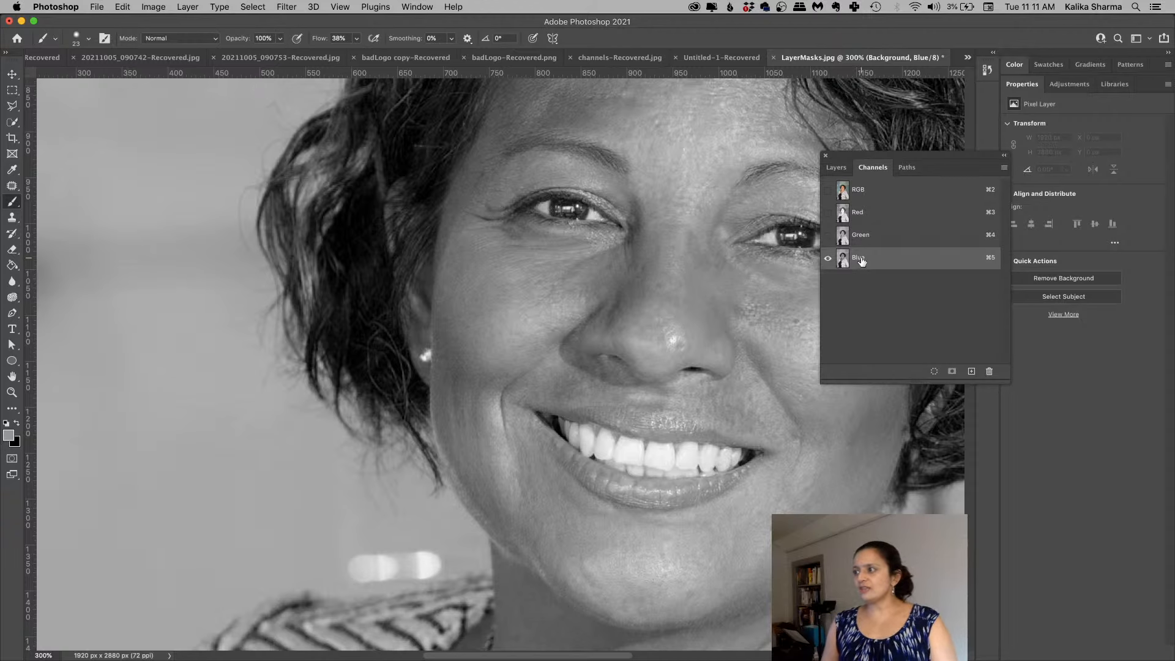
pyautogui.click(864, 238)
pyautogui.click(864, 214)
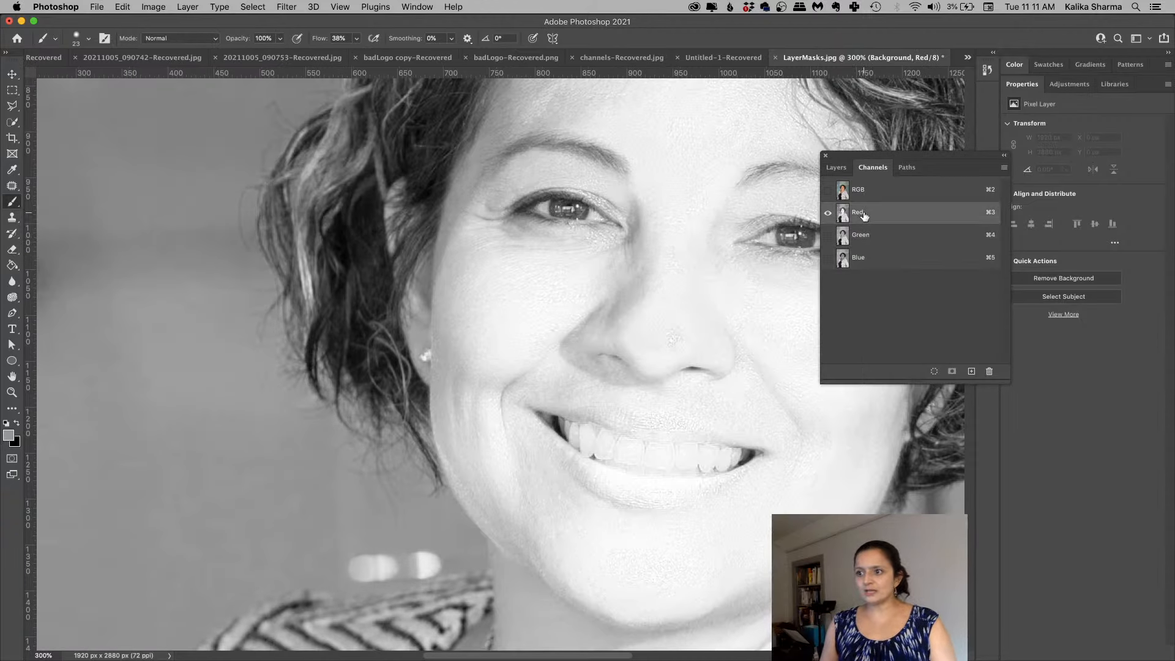
pyautogui.click(860, 241)
pyautogui.click(865, 260)
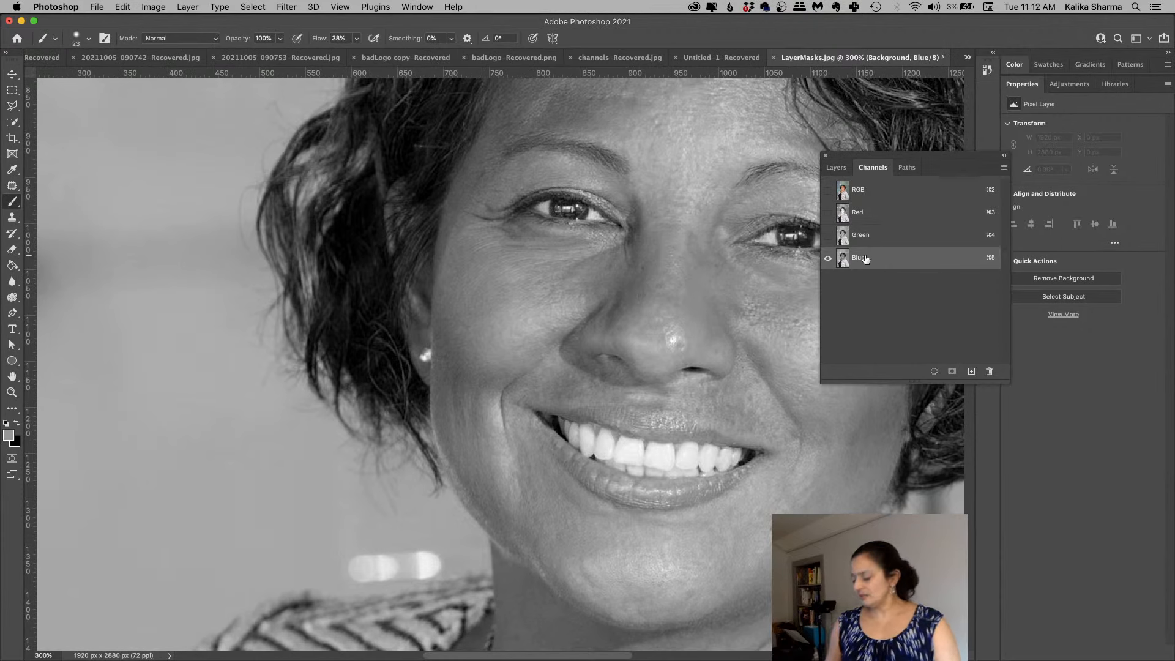
# Step: Outline the loose hair tips beside the cheek and earring, plus some adjacent background, with a closed Polygonal Lasso selection
pyautogui.press('l')
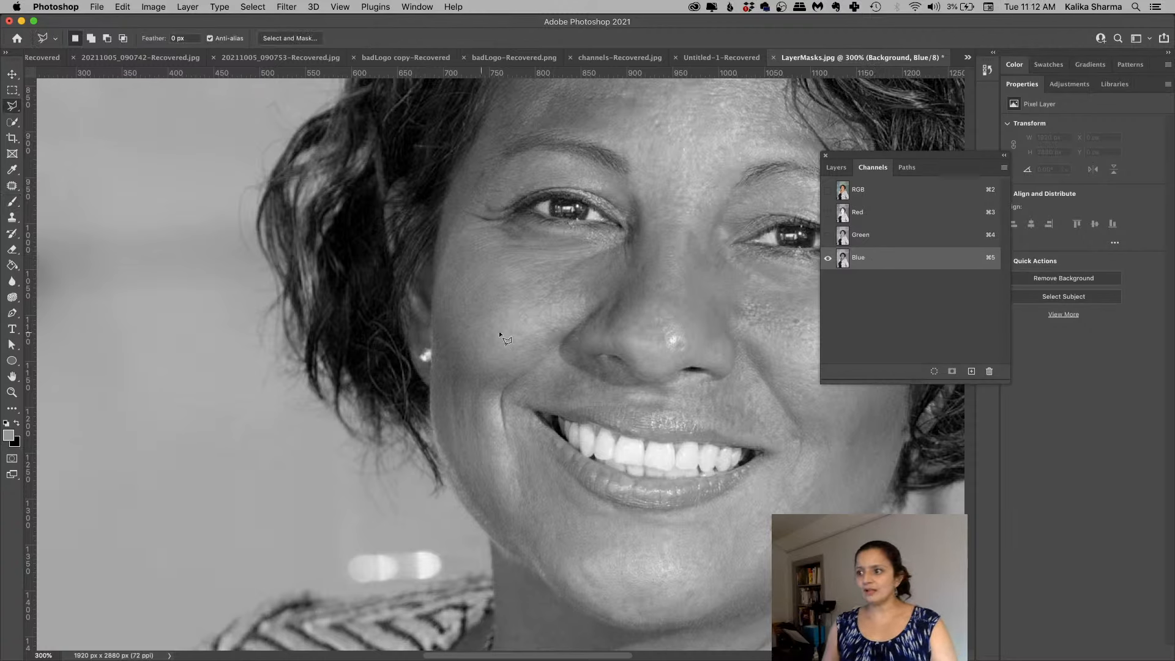
pyautogui.click(411, 415)
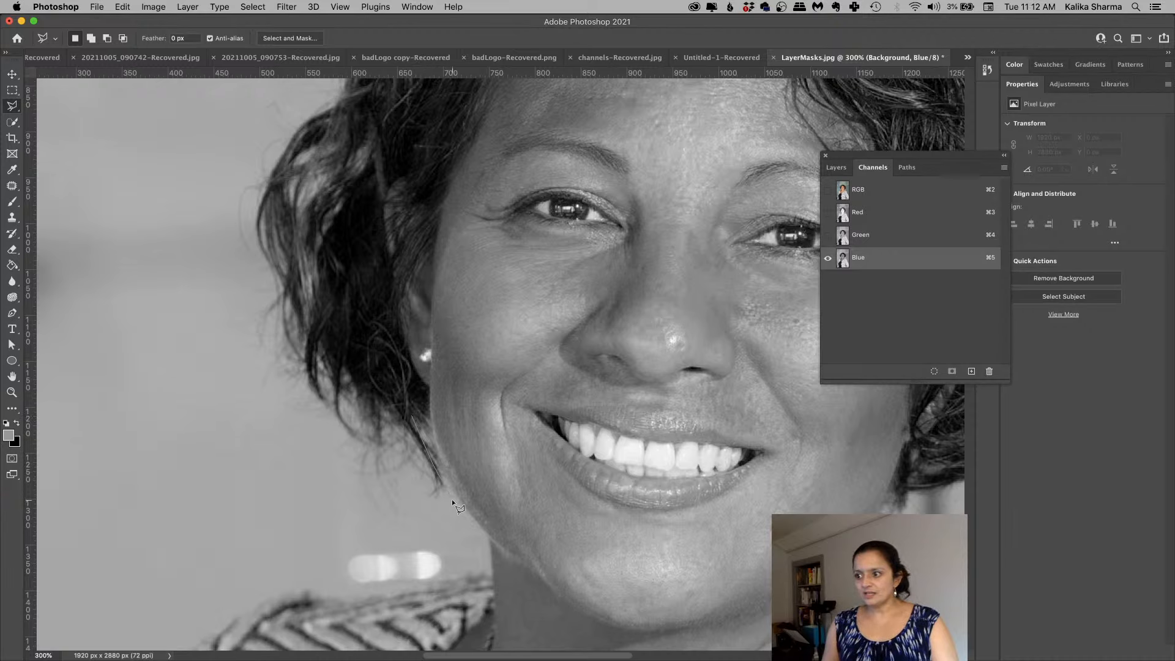
pyautogui.click(222, 293)
pyautogui.click(313, 275)
pyautogui.click(334, 347)
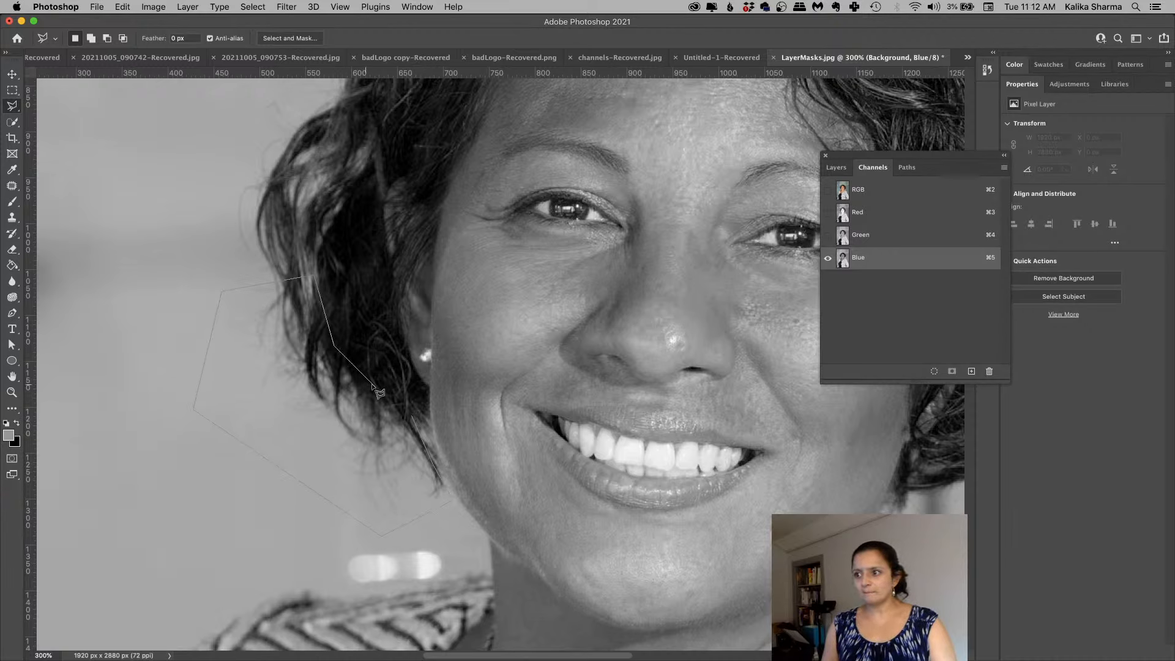
pyautogui.click(413, 418)
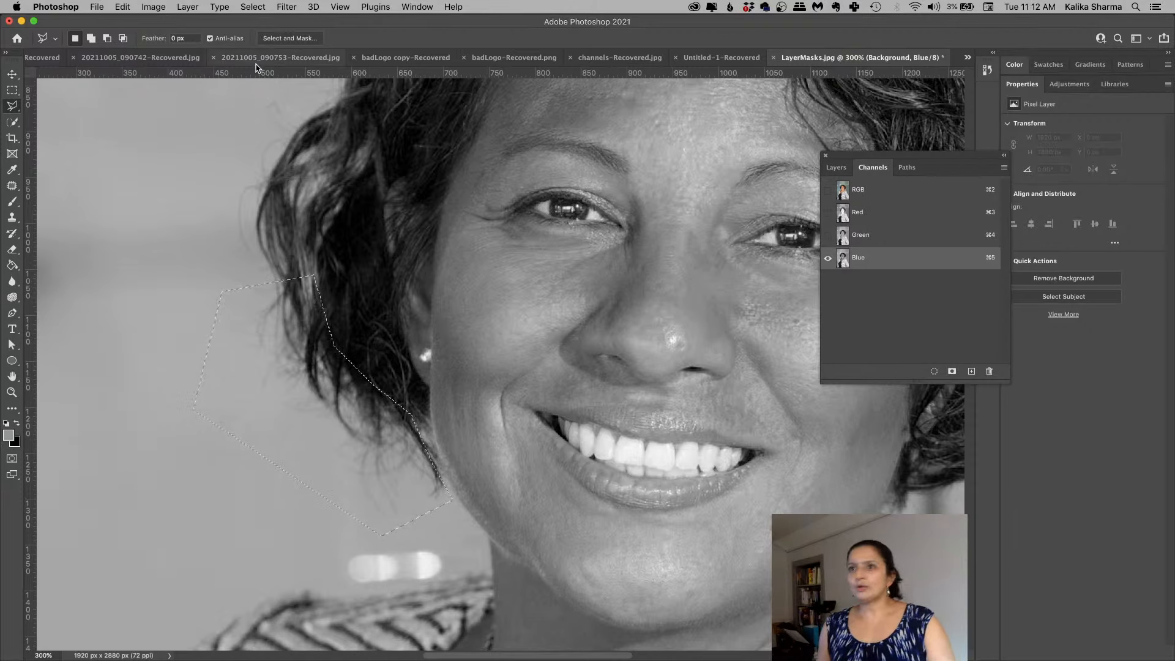
# Step: Copy the selected hair area from the Blue channel and deselect it
pyautogui.click(122, 6)
pyautogui.click(132, 94)
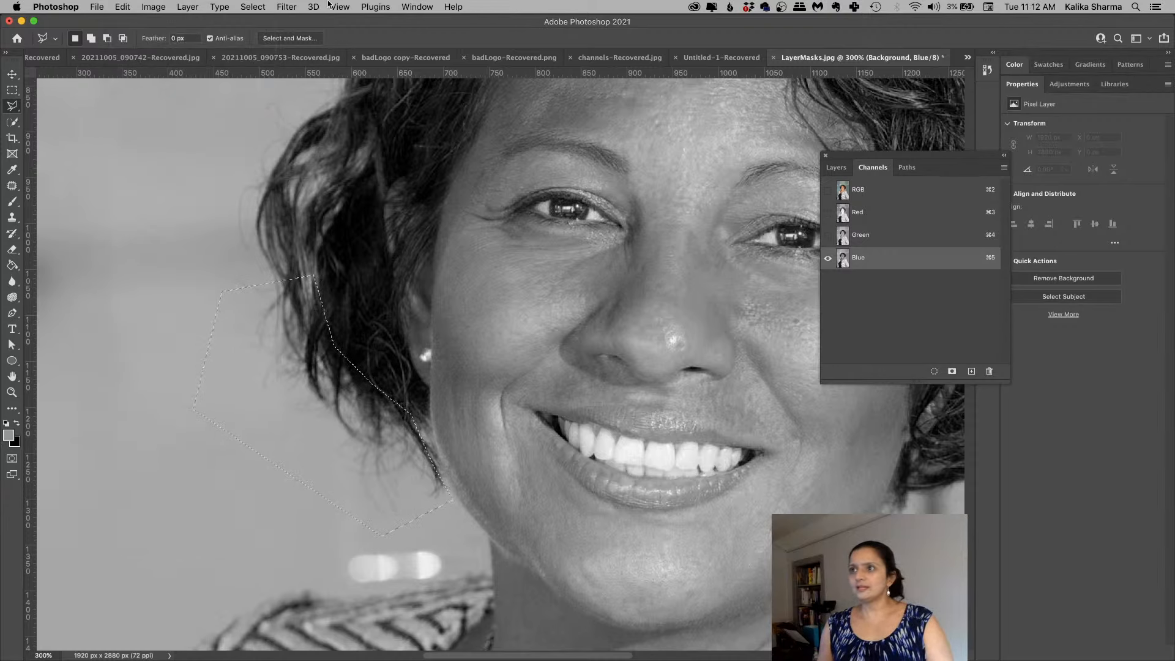
pyautogui.click(254, 7)
pyautogui.click(262, 36)
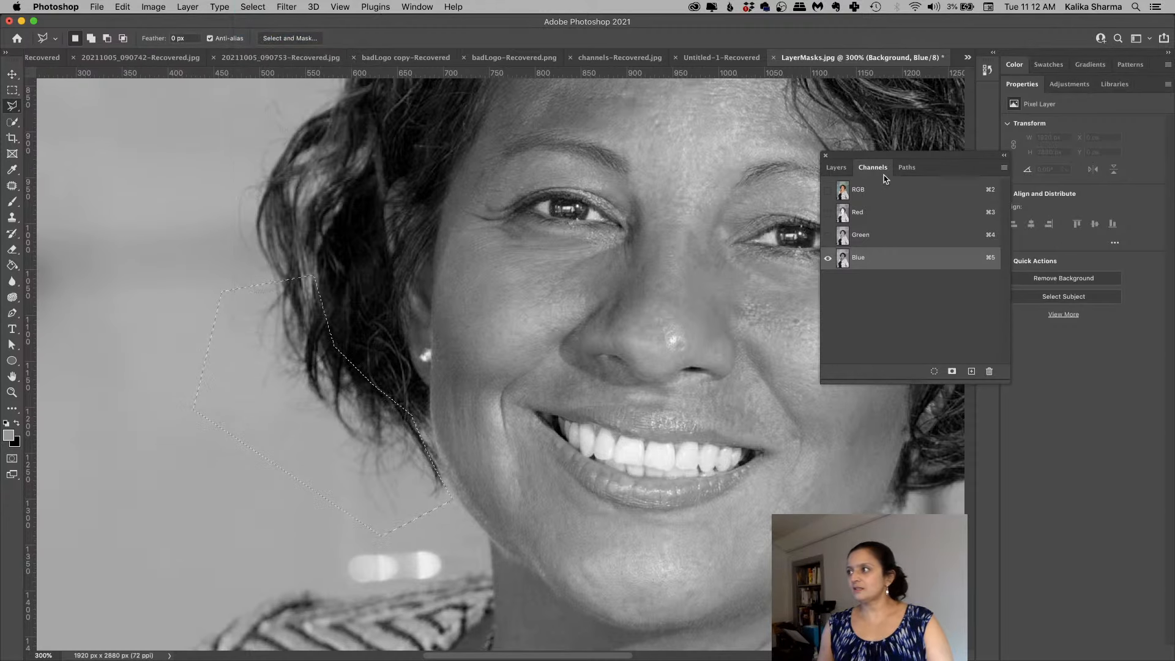
# Step: Paste the copied hair in place on a new layer above the white-filled layer, and convert that layer to a smart object
pyautogui.click(836, 168)
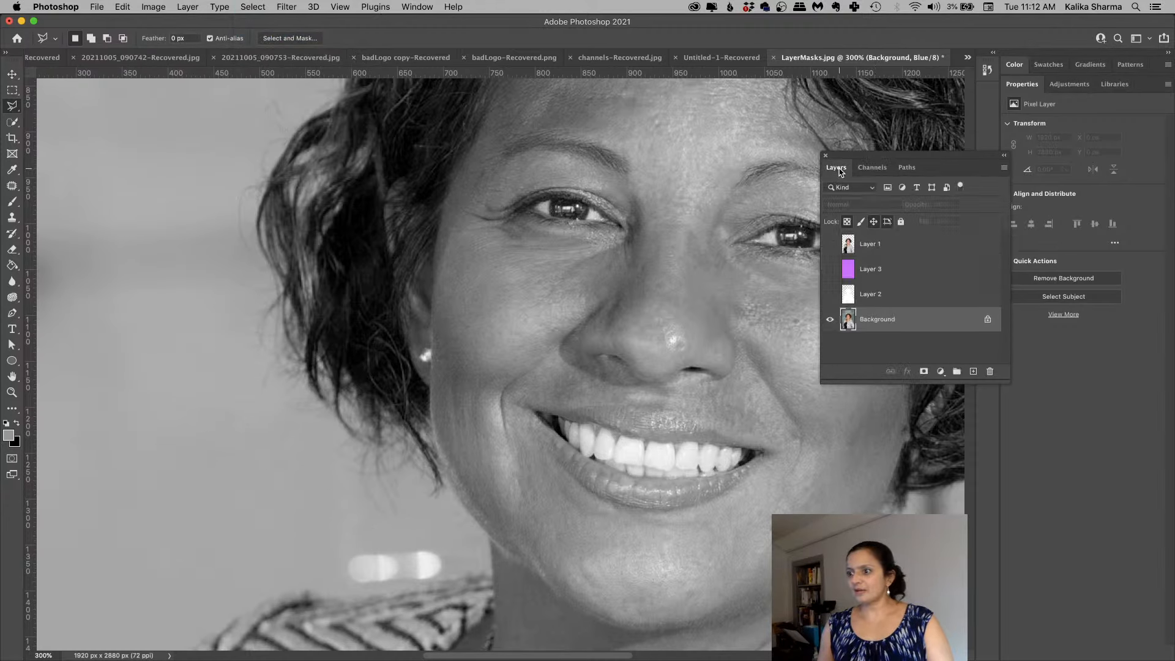
pyautogui.click(871, 295)
pyautogui.click(973, 372)
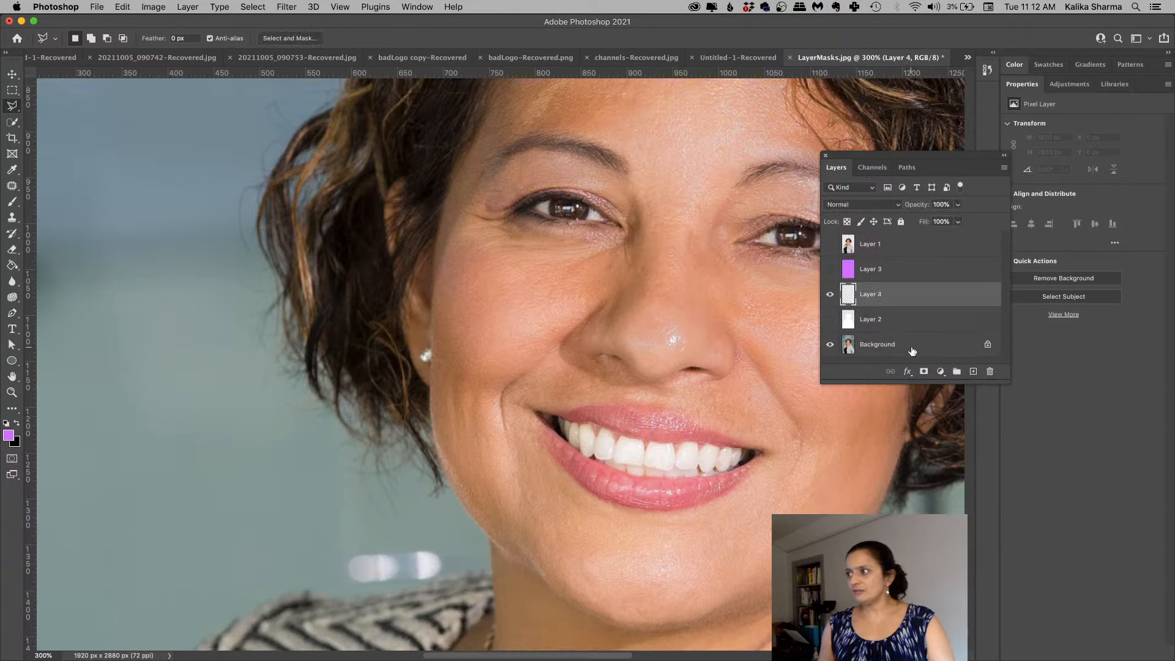
pyautogui.click(123, 7)
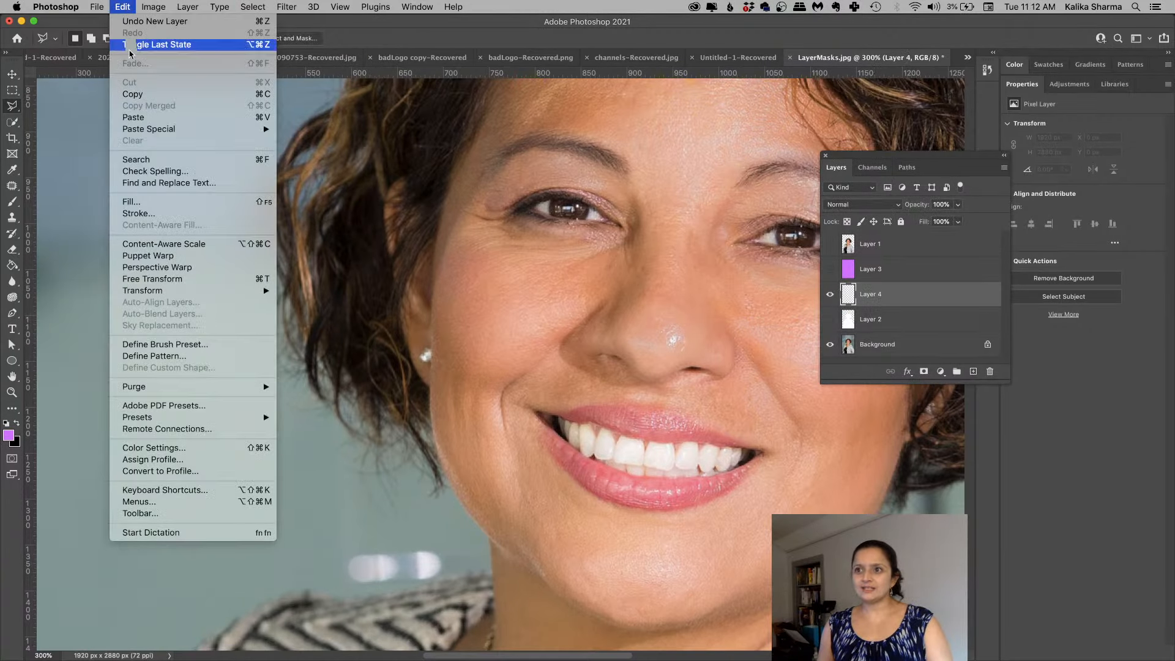
pyautogui.moveTo(209, 133)
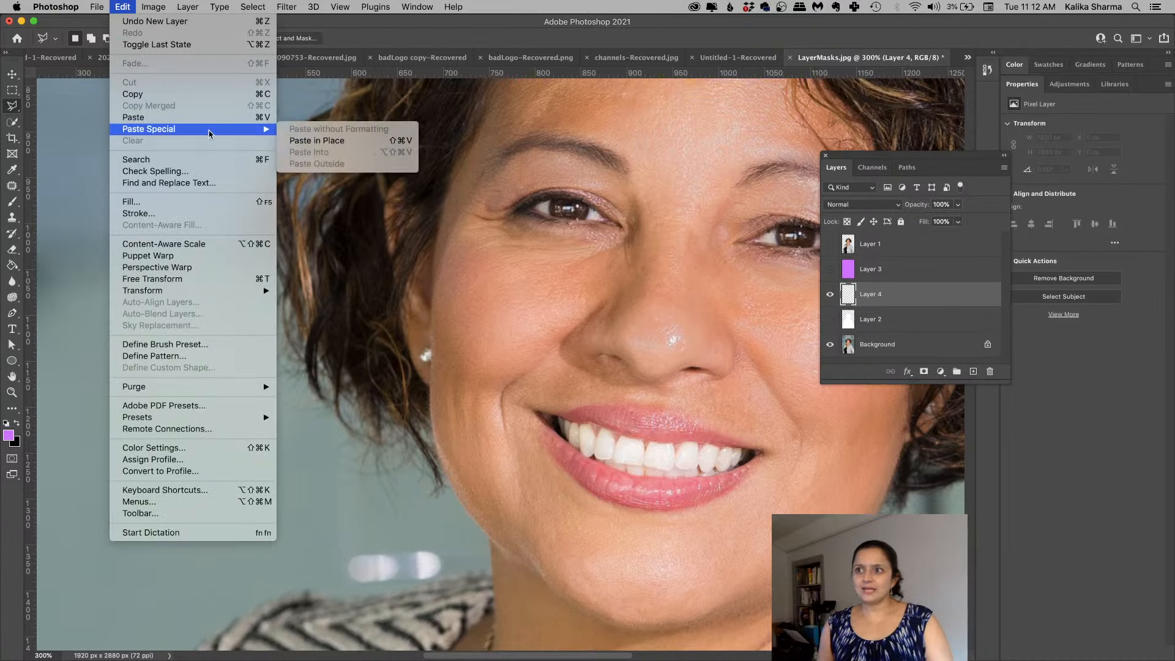
pyautogui.click(306, 142)
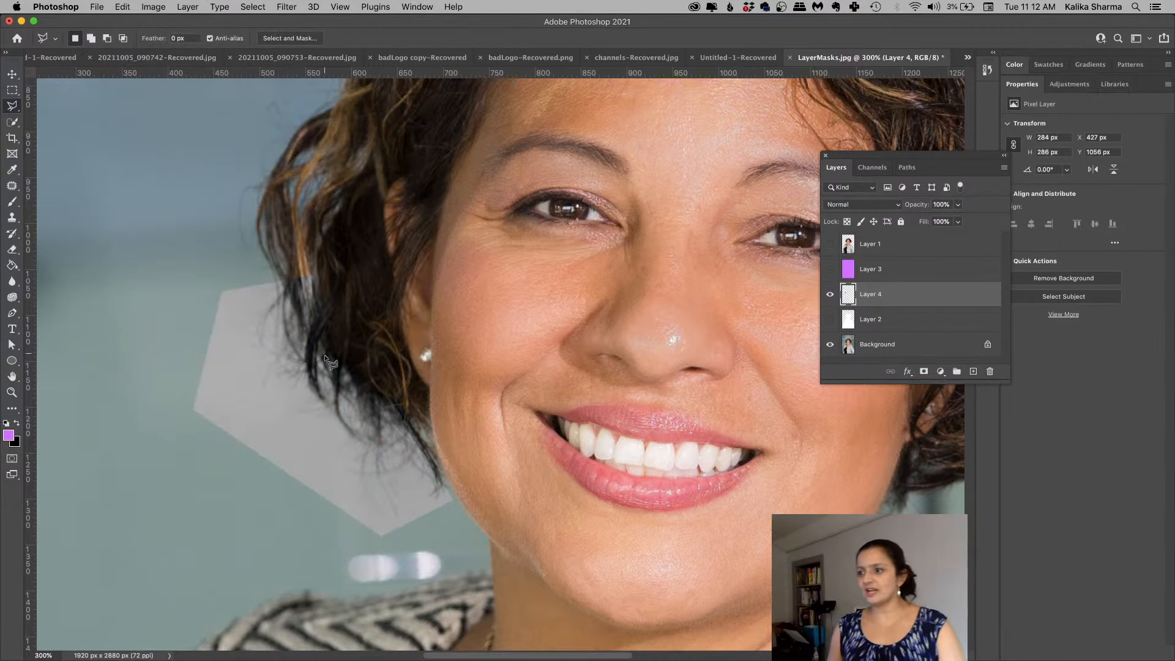
pyautogui.rightClick(866, 296)
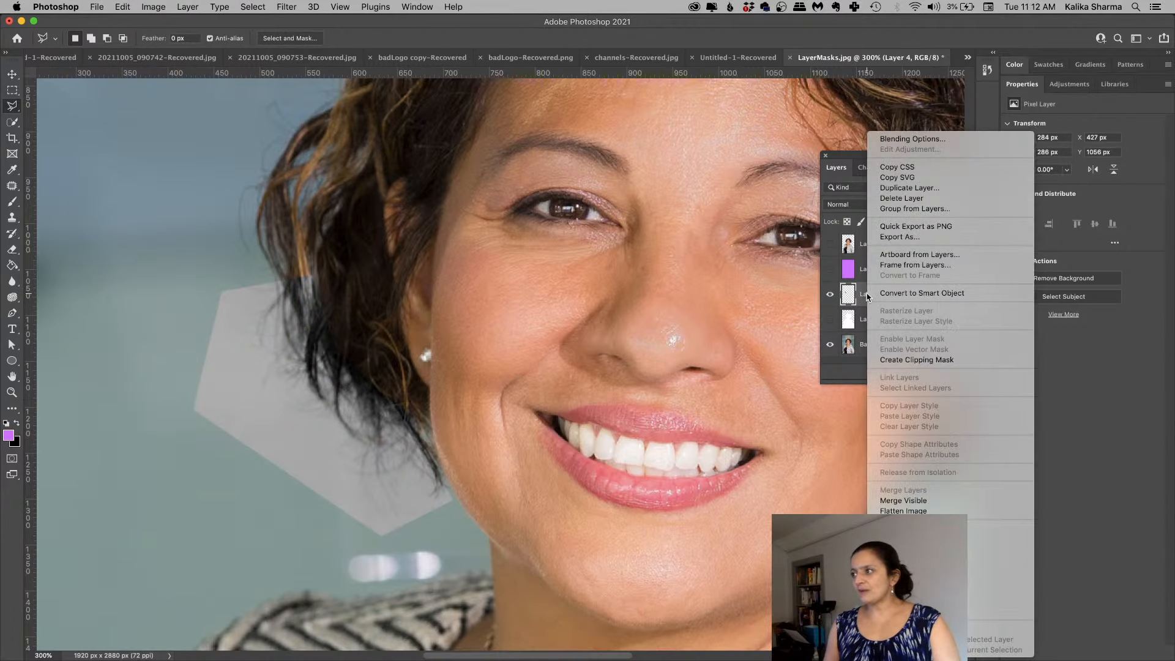
pyautogui.click(898, 293)
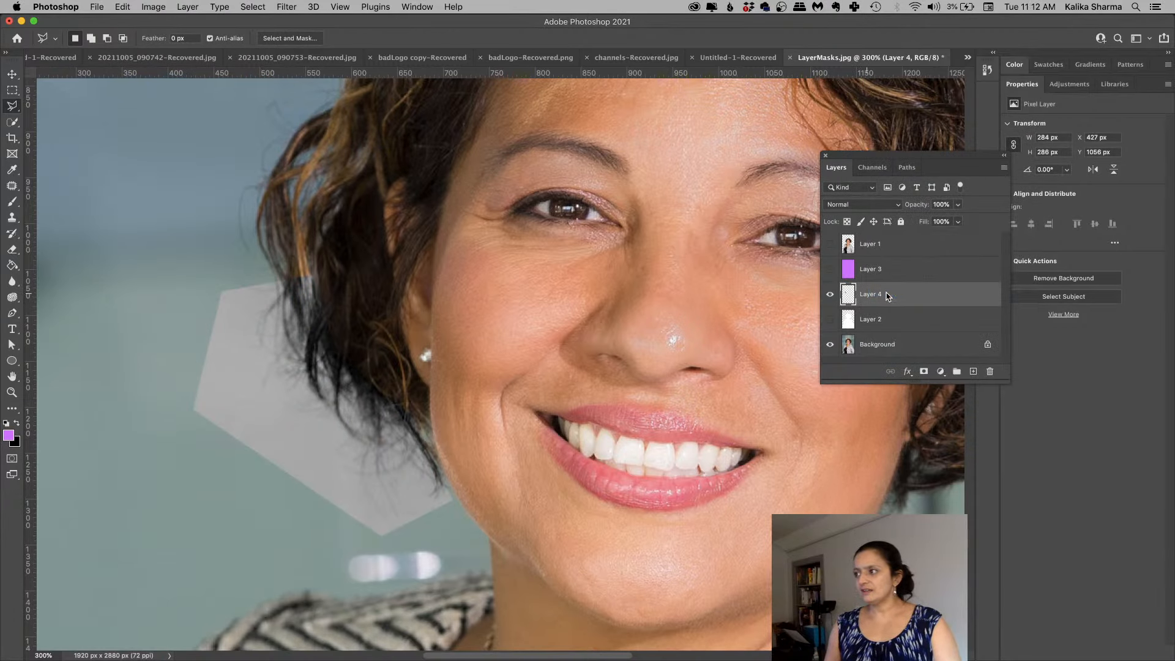
pyautogui.press('i')
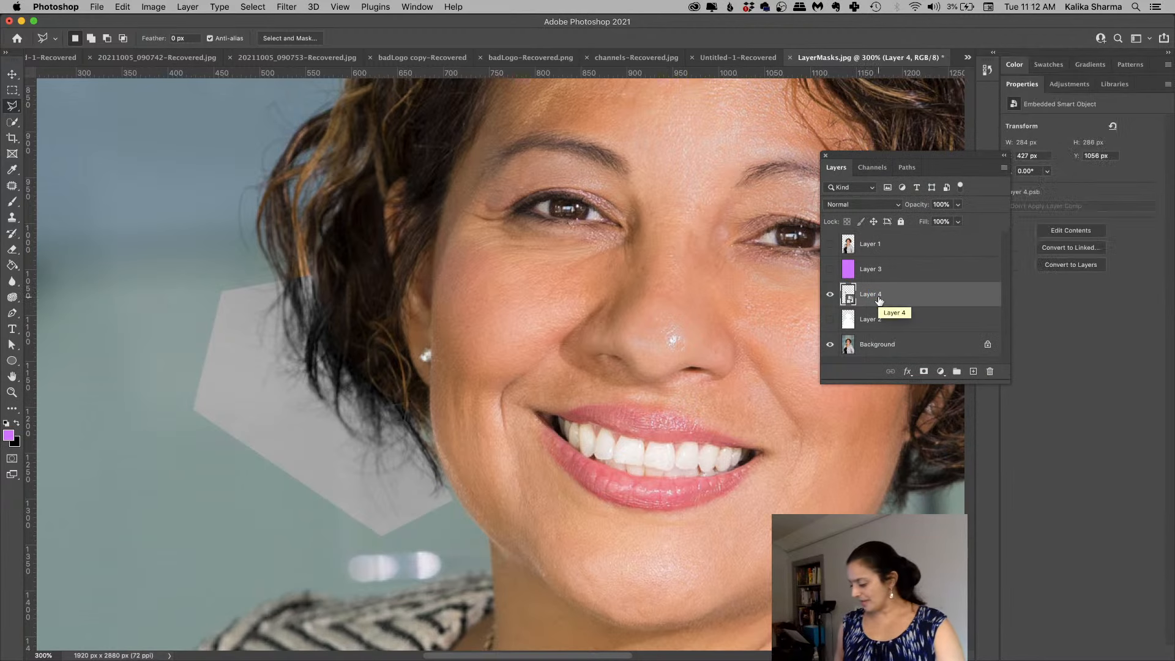
pyautogui.press('super+k')
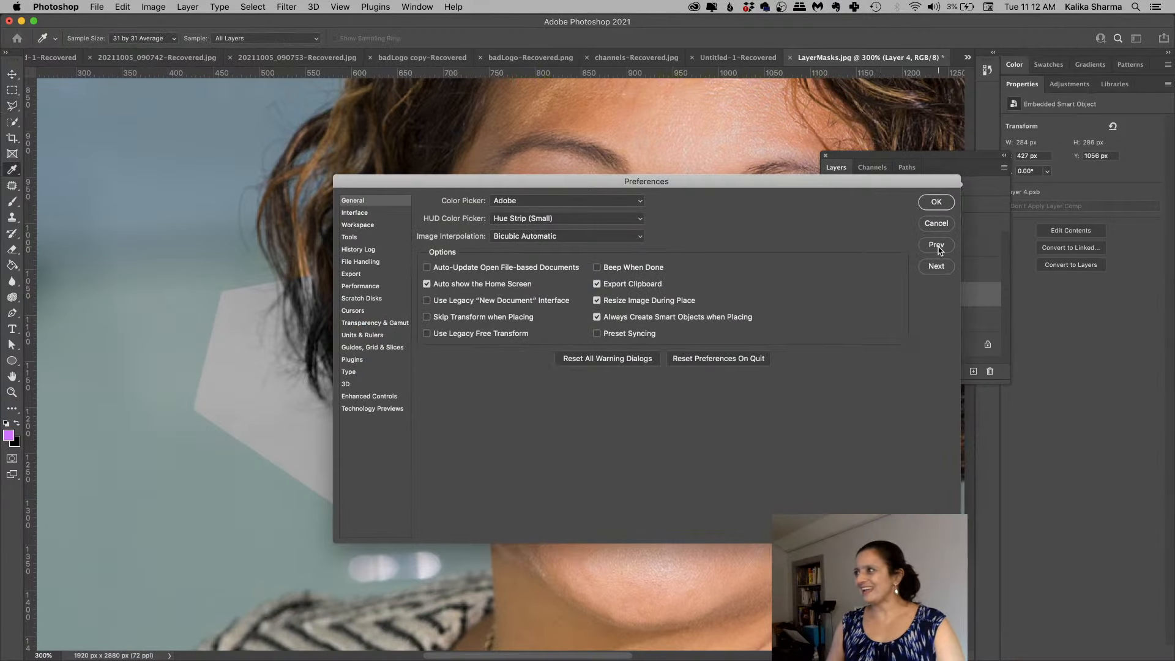
pyautogui.click(936, 223)
# Step: Apply Levels to the pasted hair smart object with the input black point at 11 and the white point at 165
pyautogui.press('l')
pyautogui.press('super+l')
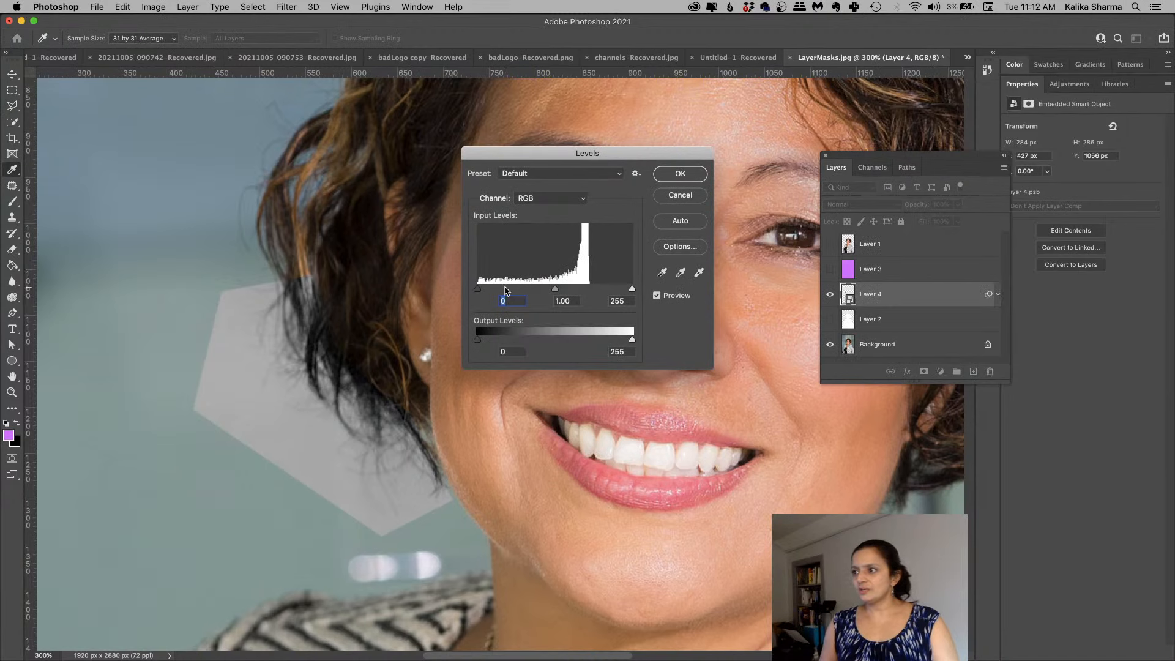
pyautogui.moveTo(477, 289)
pyautogui.mouseDown()
pyautogui.moveTo(504, 295)
pyautogui.moveTo(455, 295)
pyautogui.mouseUp()
pyautogui.moveTo(634, 292); pyautogui.dragTo(592, 292)
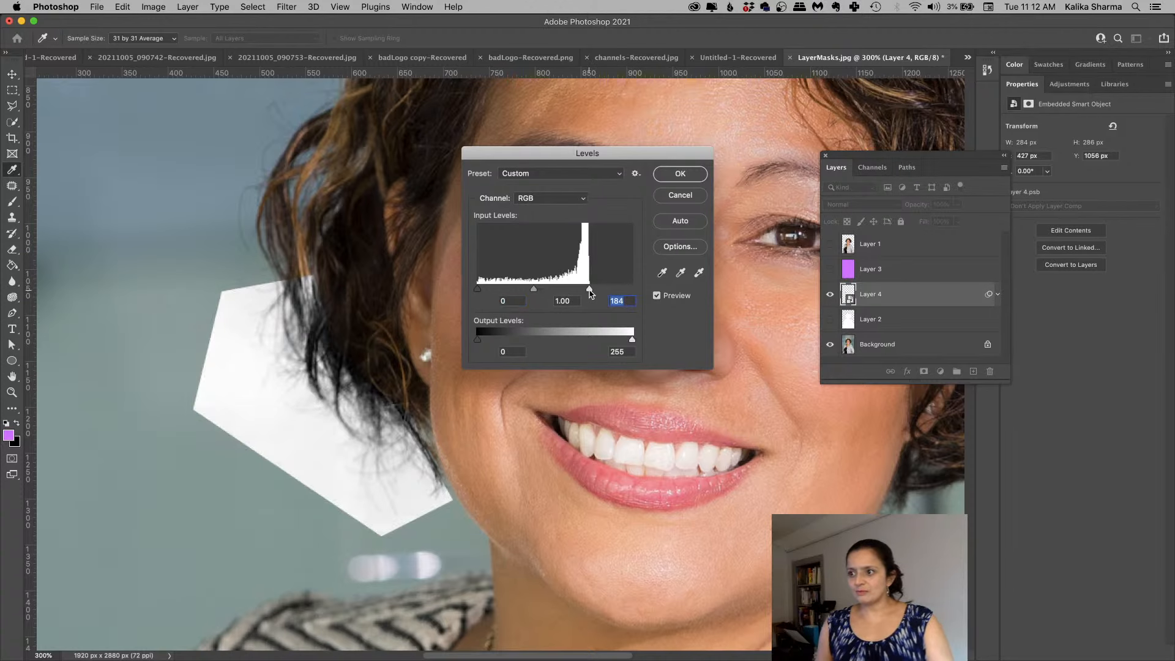
pyautogui.moveTo(590, 291); pyautogui.dragTo(587, 293)
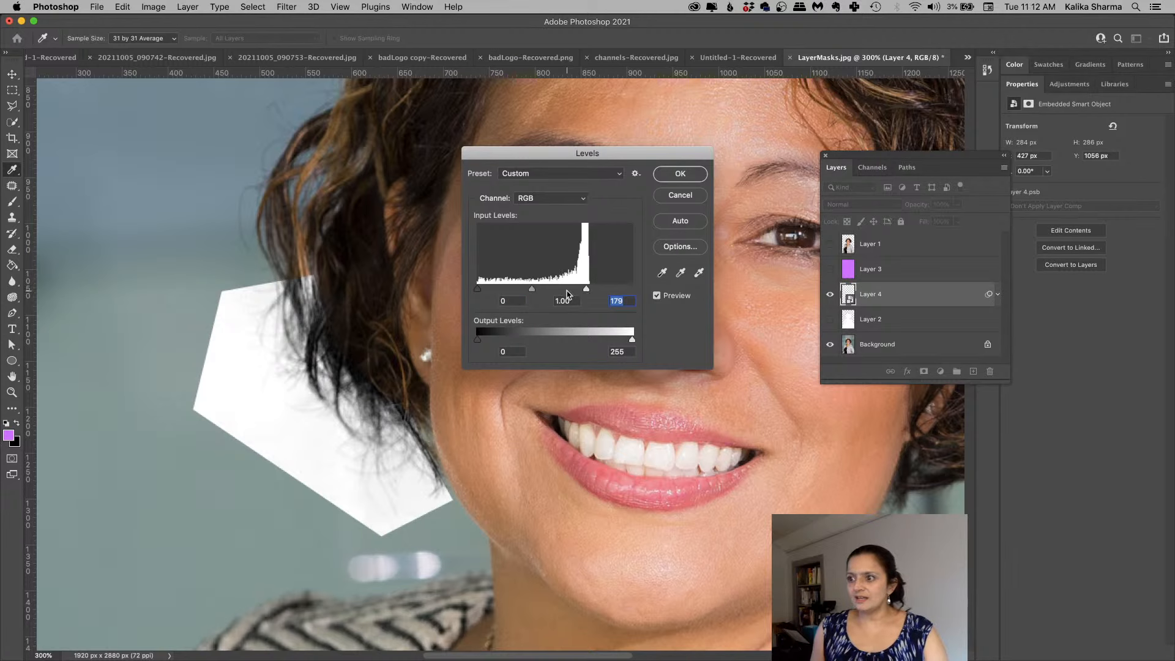
pyautogui.moveTo(478, 291); pyautogui.dragTo(484, 294)
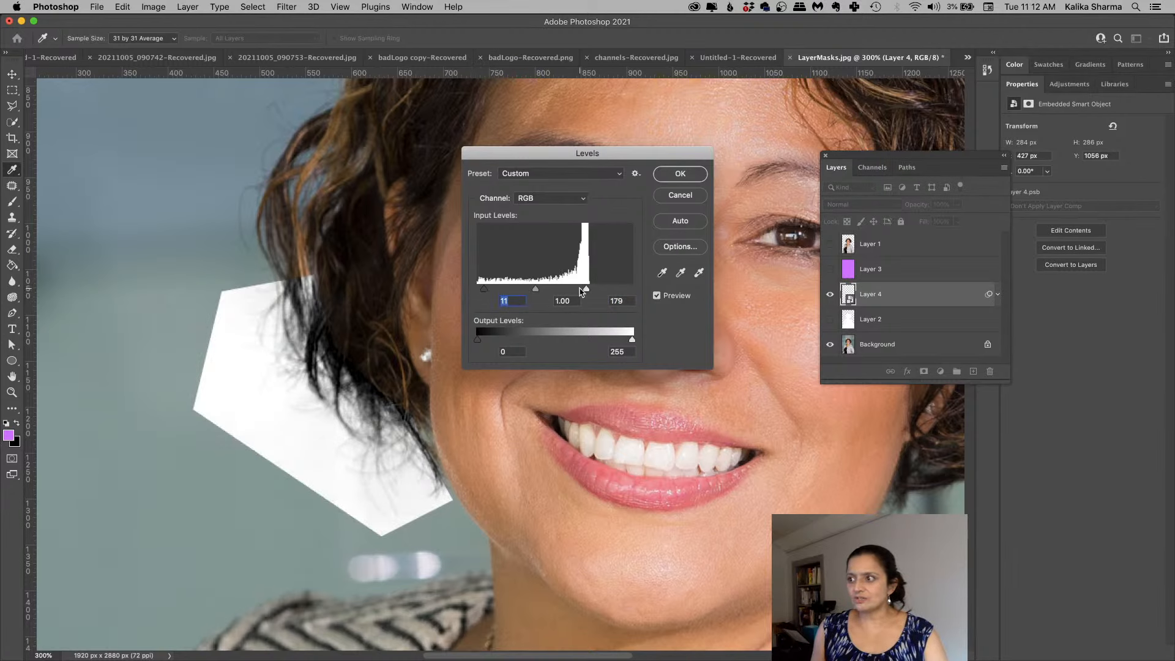
pyautogui.moveTo(586, 292); pyautogui.dragTo(579, 293)
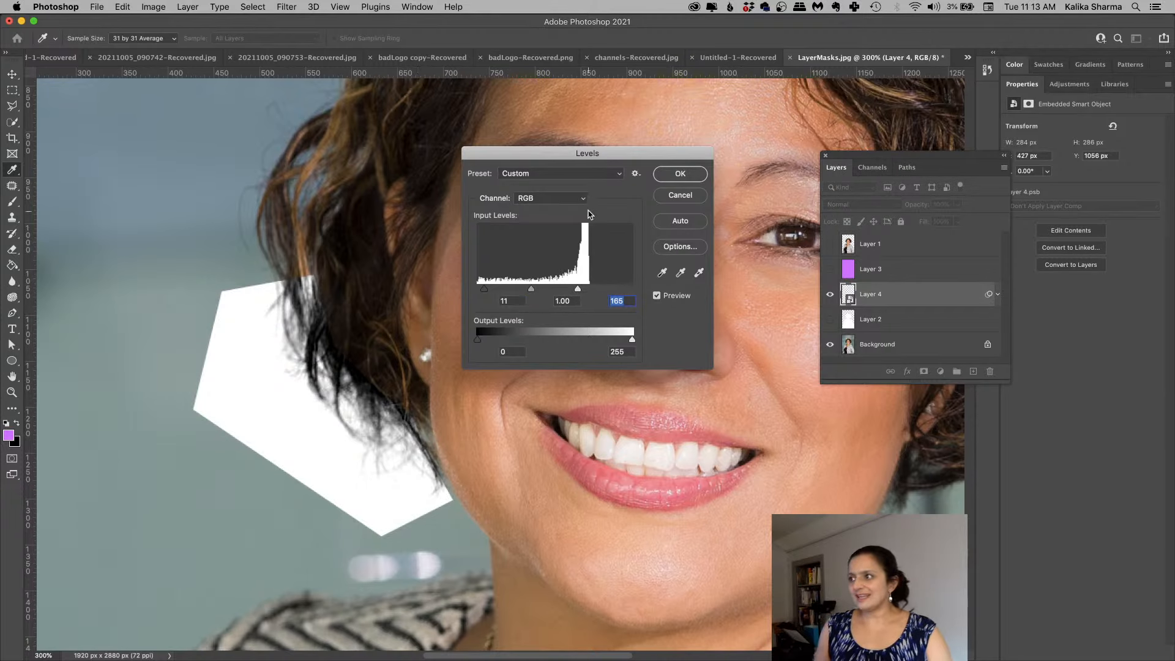
pyautogui.click(680, 174)
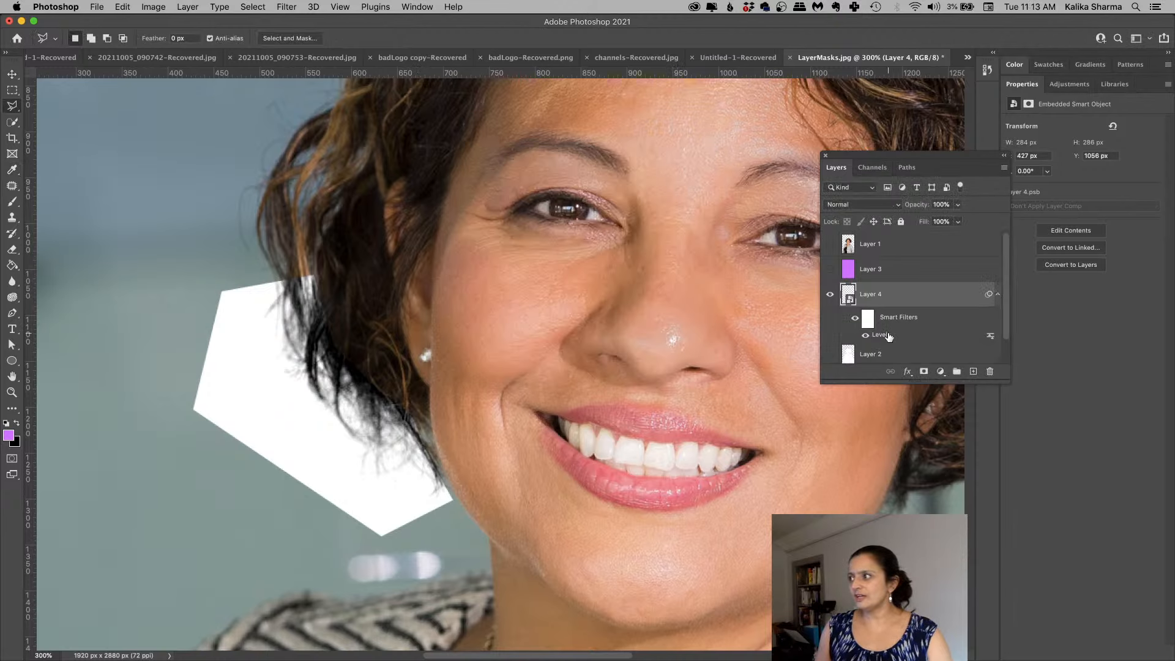
# Step: Show Layer 2, add a new layer directly above the Background, and fill it with black
pyautogui.click(831, 355)
pyautogui.scroll(-1, 830, 356)
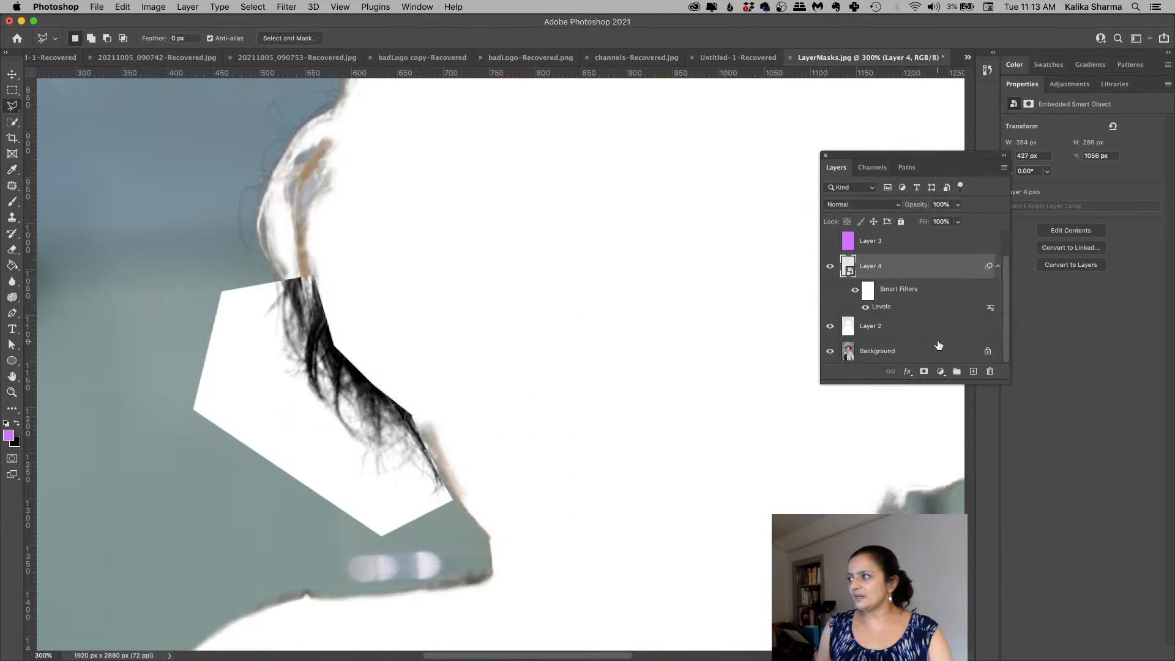
pyautogui.click(881, 334)
pyautogui.click(879, 351)
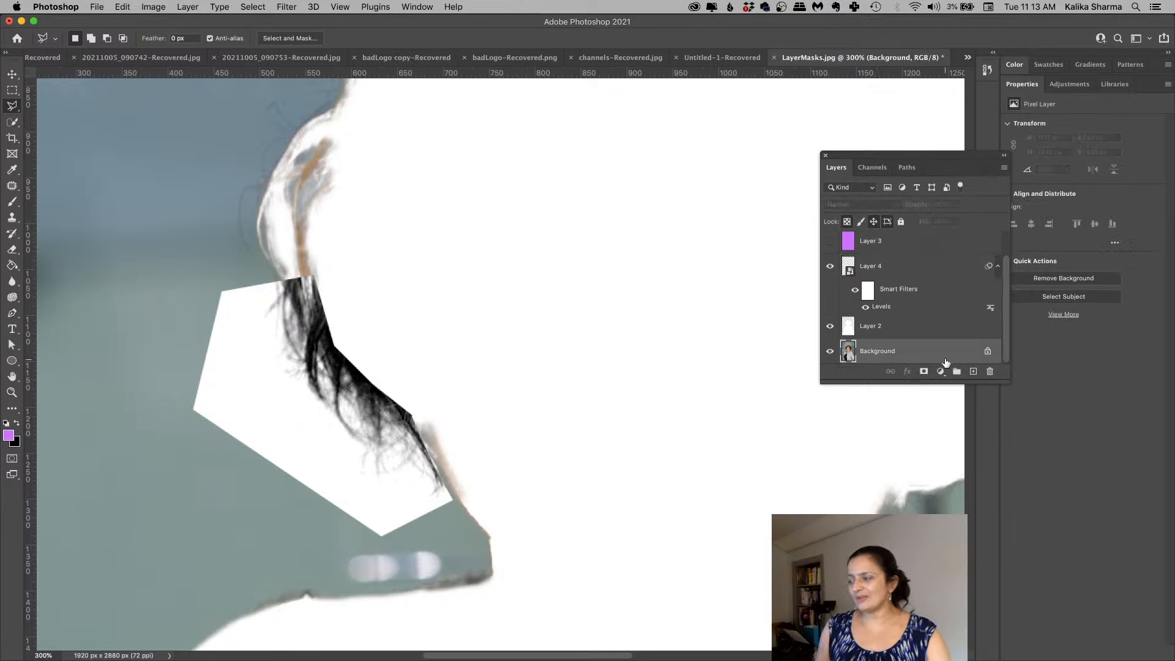
pyautogui.click(974, 371)
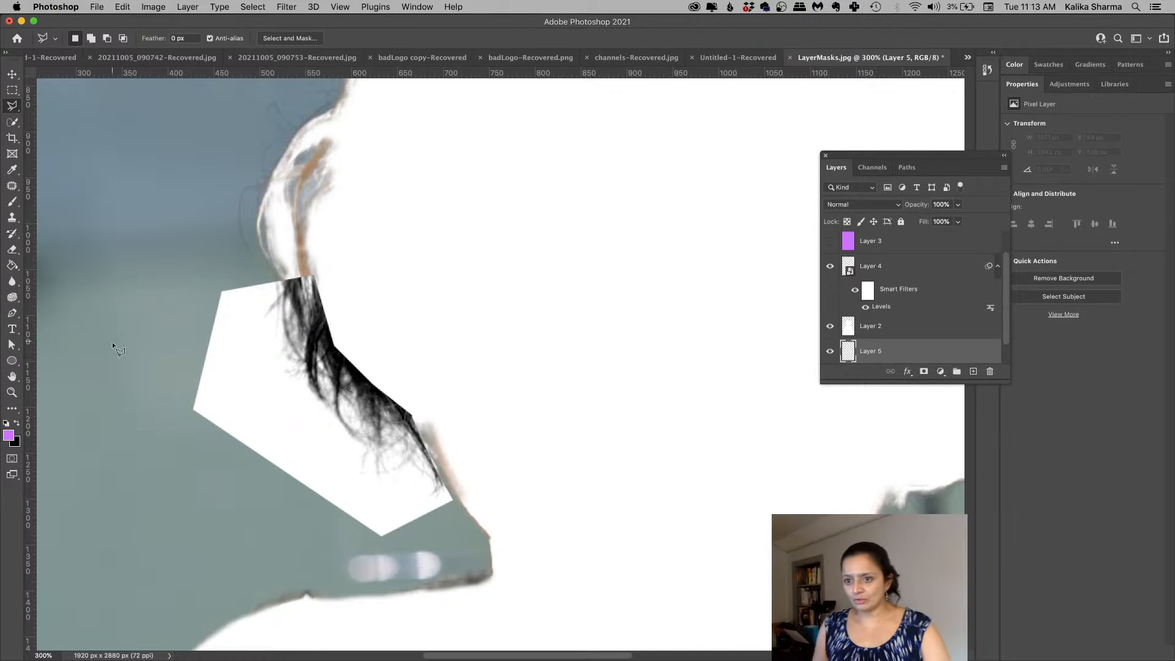
pyautogui.press('d')
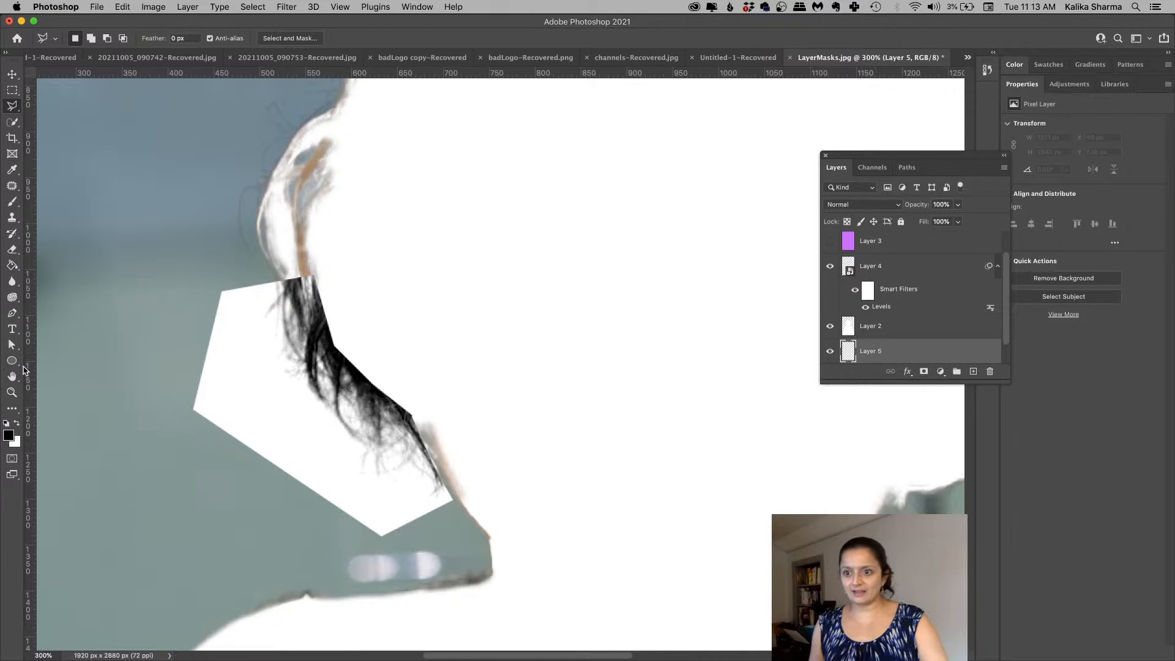
pyautogui.hotkey('alt', 'BackSpace')
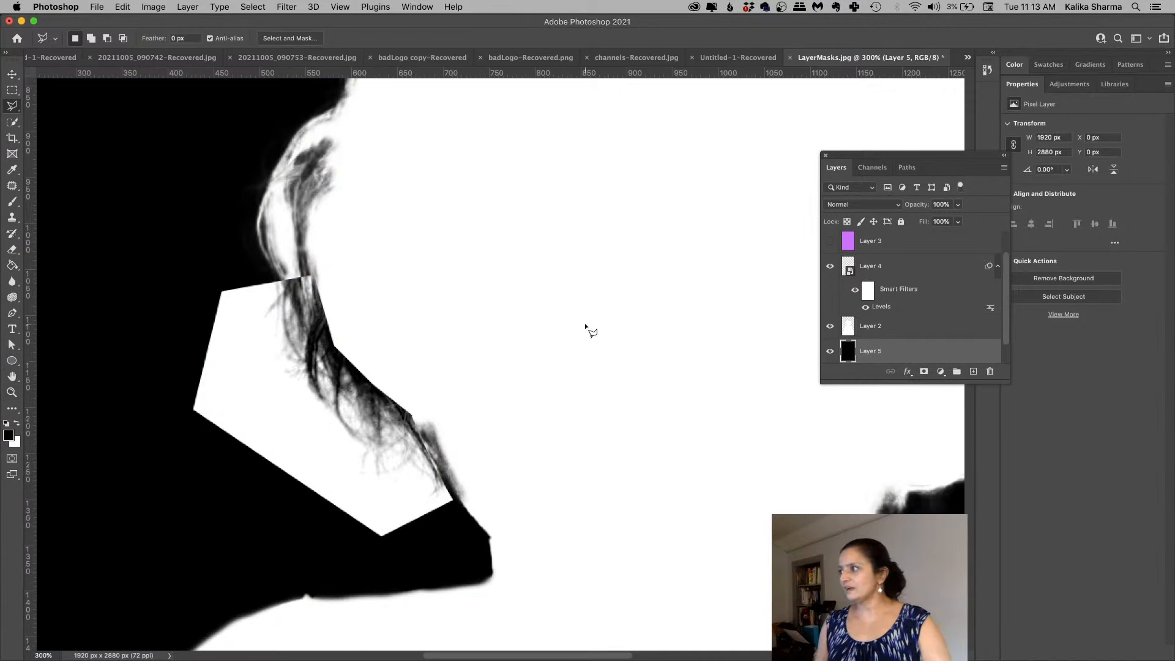
# Step: Group the hair smart object, the white-filled Layer 2 and the black-filled layer together
pyautogui.click(870, 266)
pyautogui.keyDown('shift'); pyautogui.click(882, 353); pyautogui.keyUp('shift')
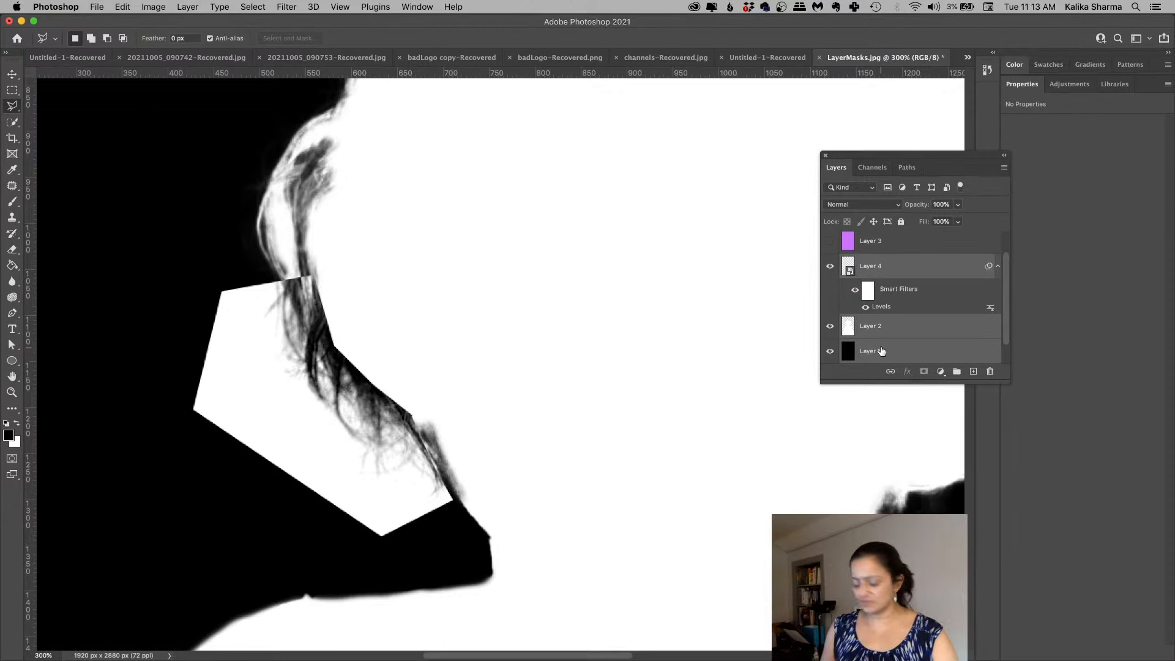
pyautogui.press('super+g')
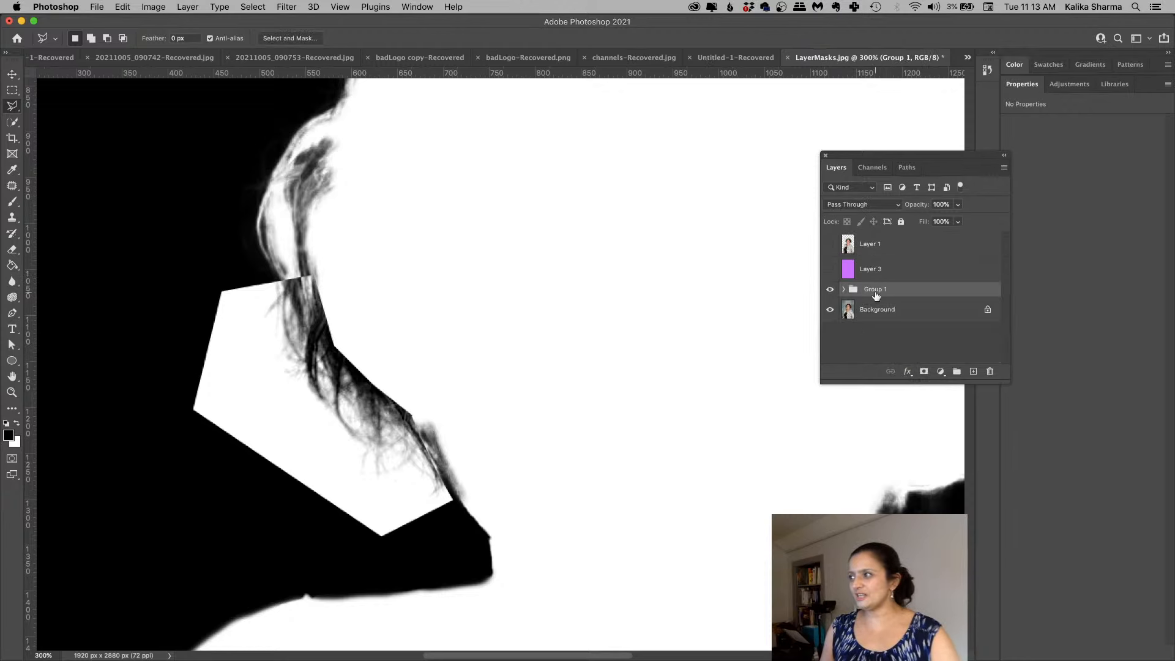
# Step: Invert the hair smart object inside the group, keeping its blend mode at Normal
pyautogui.click(843, 290)
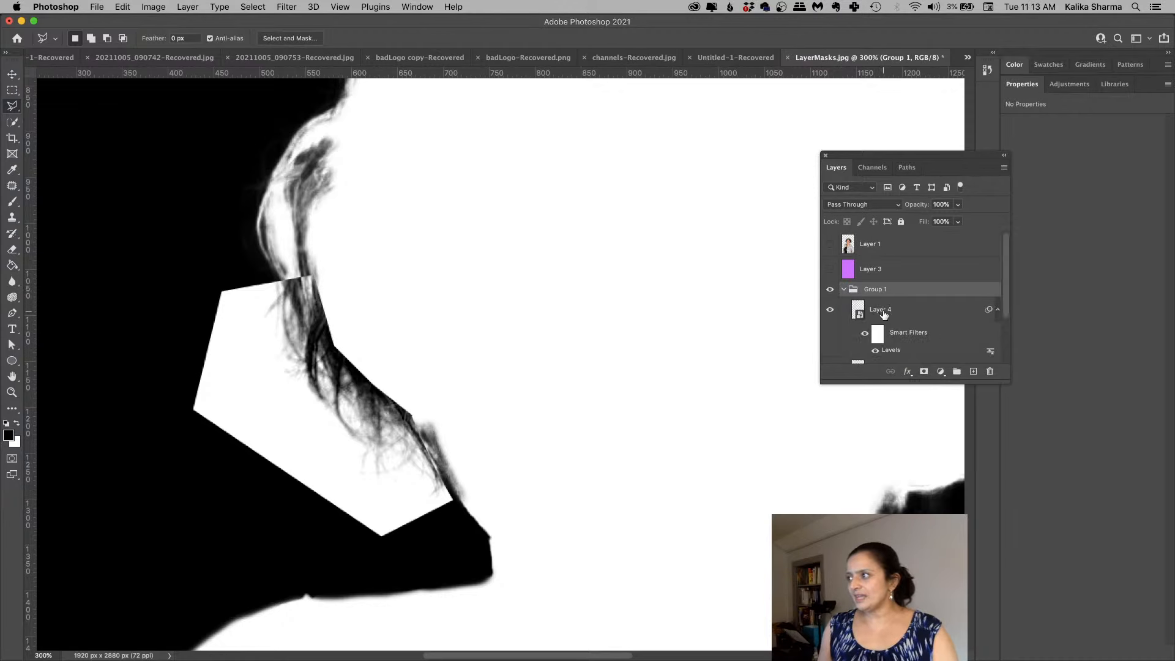
pyautogui.click(883, 312)
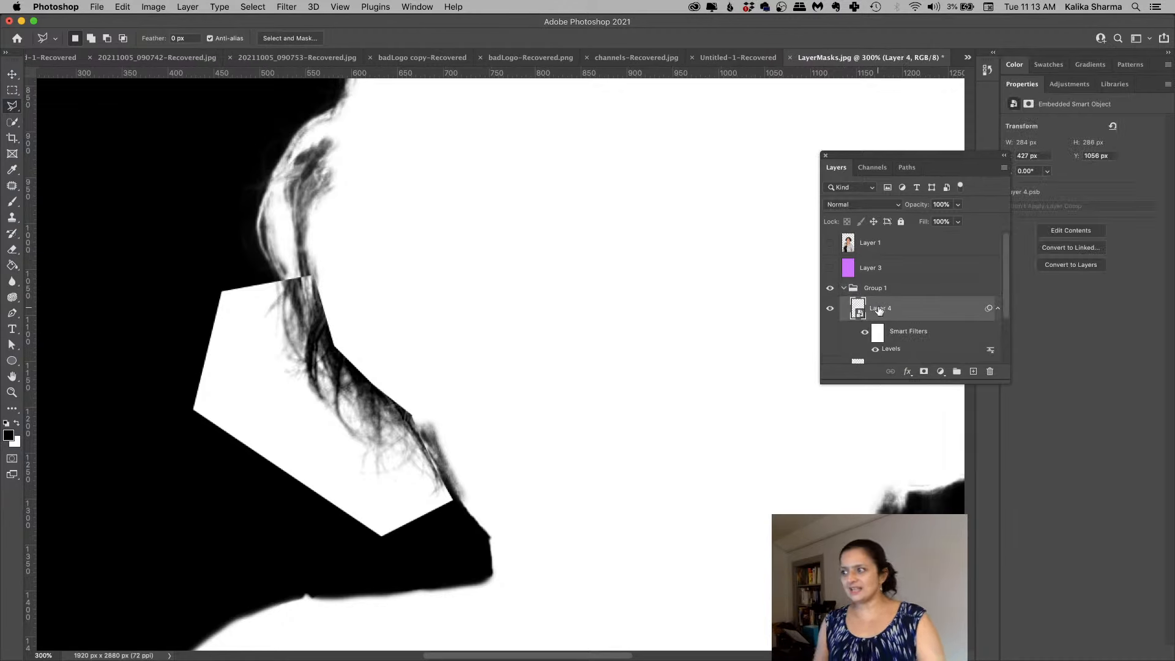
pyautogui.press('super+i')
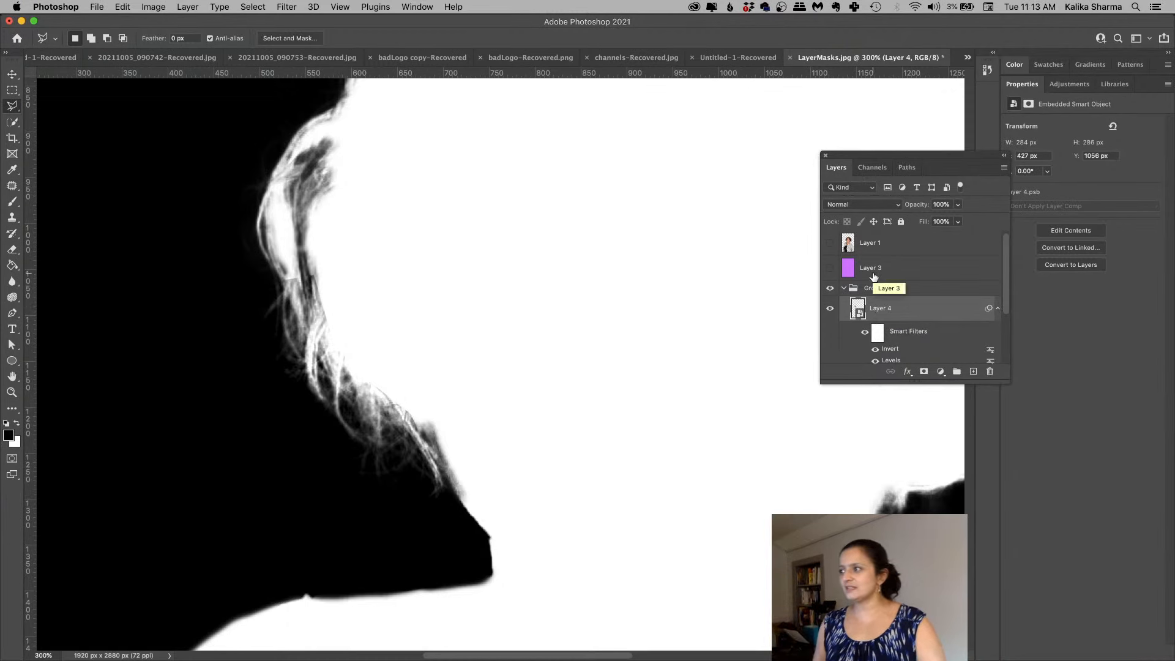
pyautogui.click(998, 311)
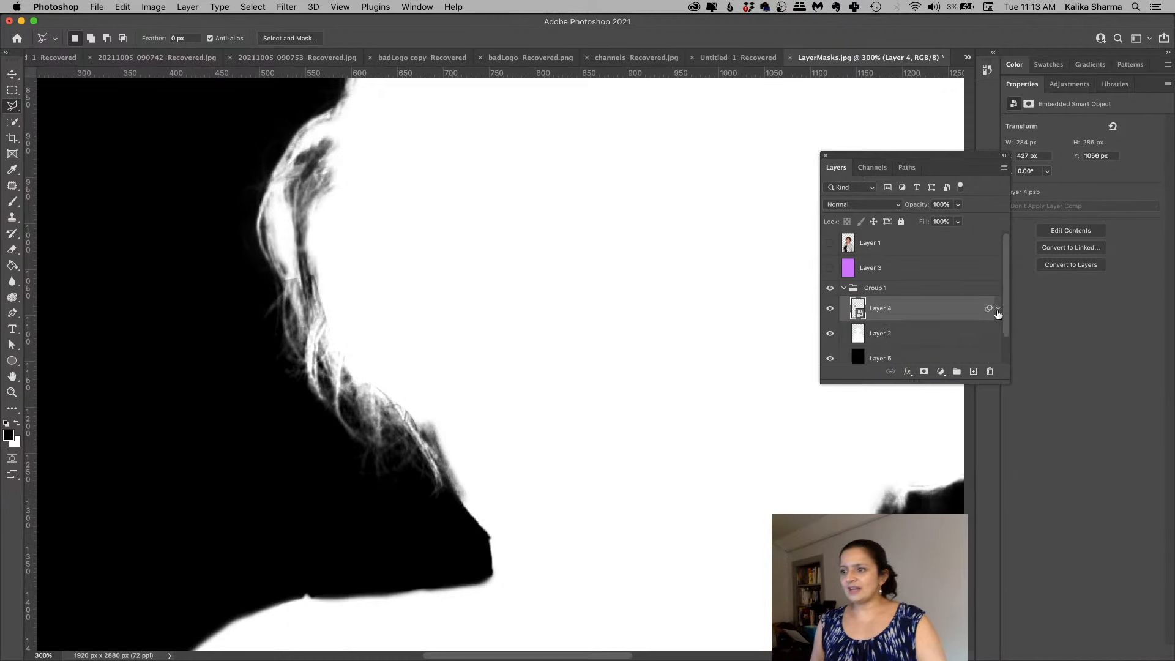
pyautogui.click(863, 206)
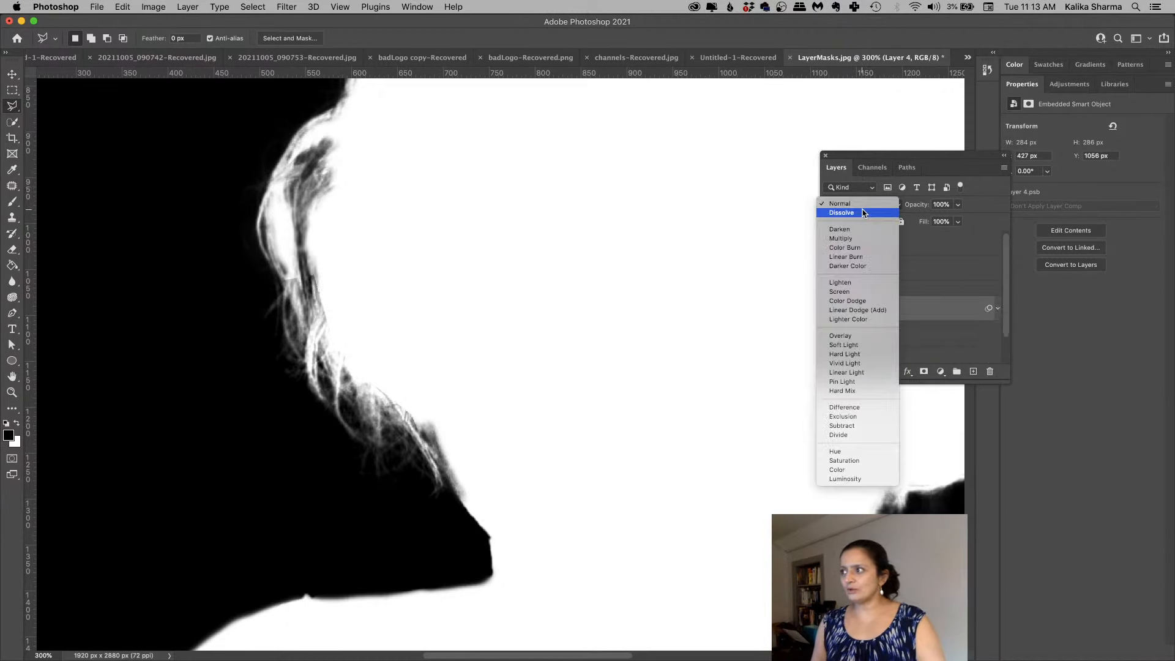
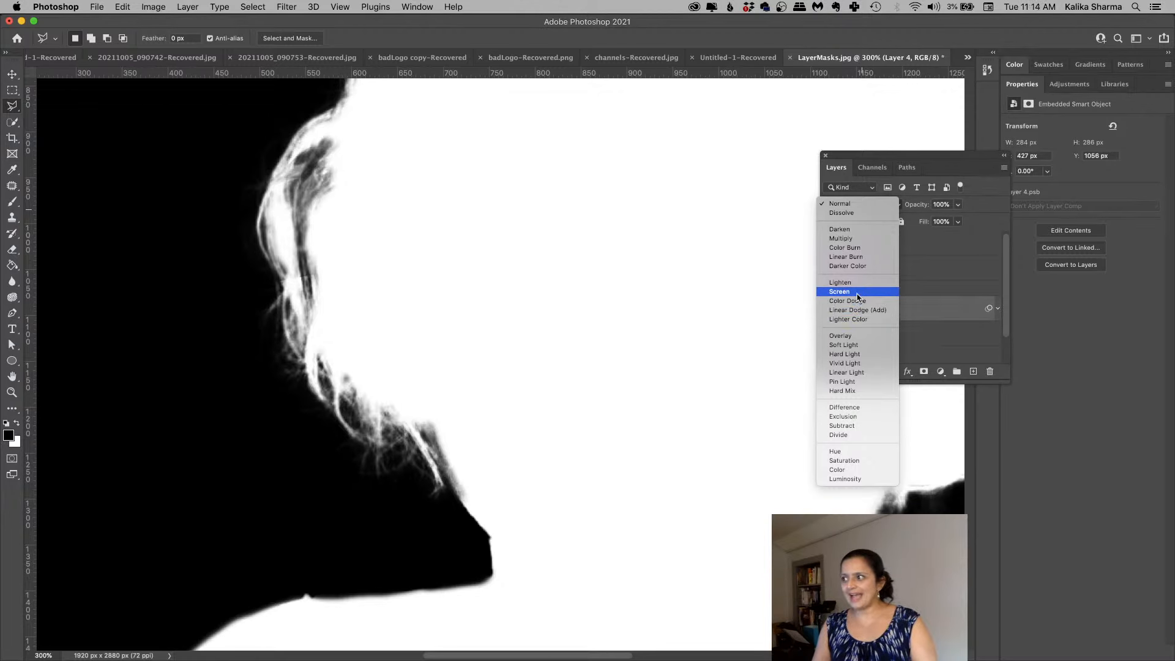
pyautogui.click(862, 206)
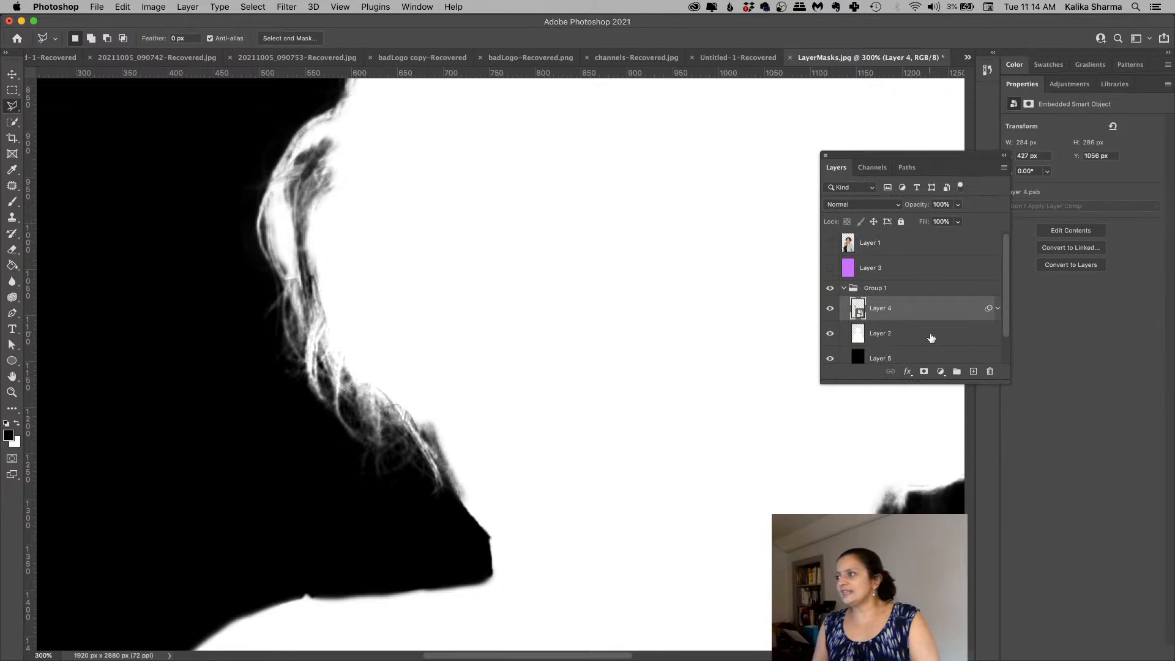
# Step: Hide the group and outline the outer curls beside the eye on the Background with a closed Polygonal Lasso selection, about 271 x 370 px
pyautogui.click(844, 288)
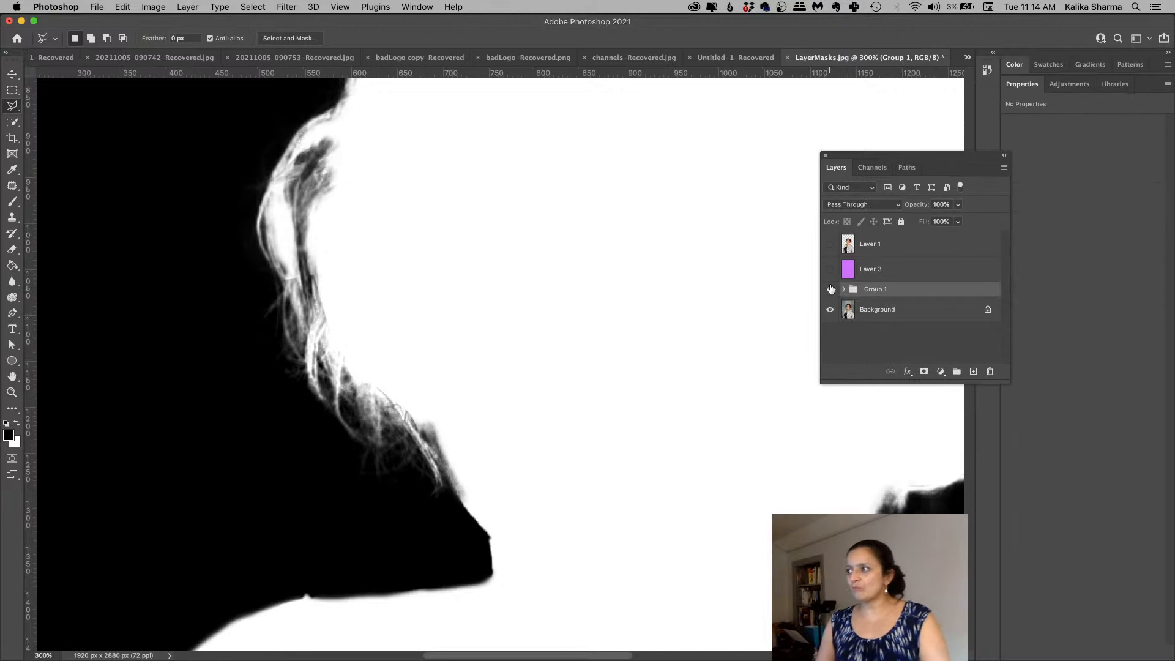
pyautogui.click(830, 291)
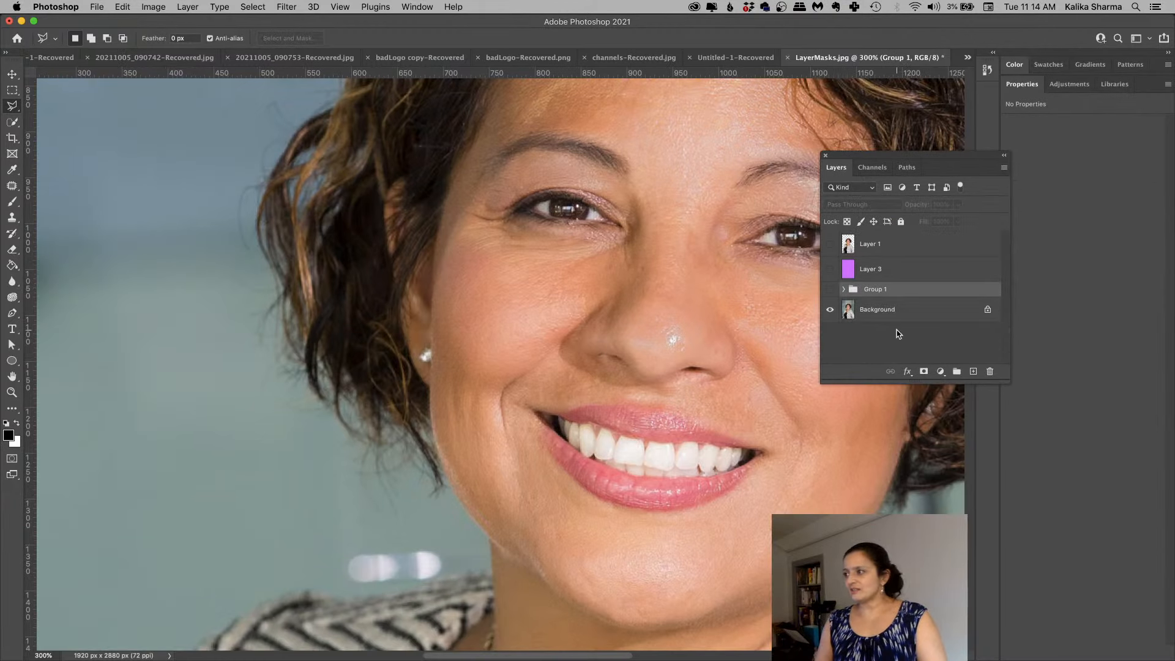
pyautogui.click(898, 313)
pyautogui.moveTo(393, 268); pyautogui.dragTo(493, 419)
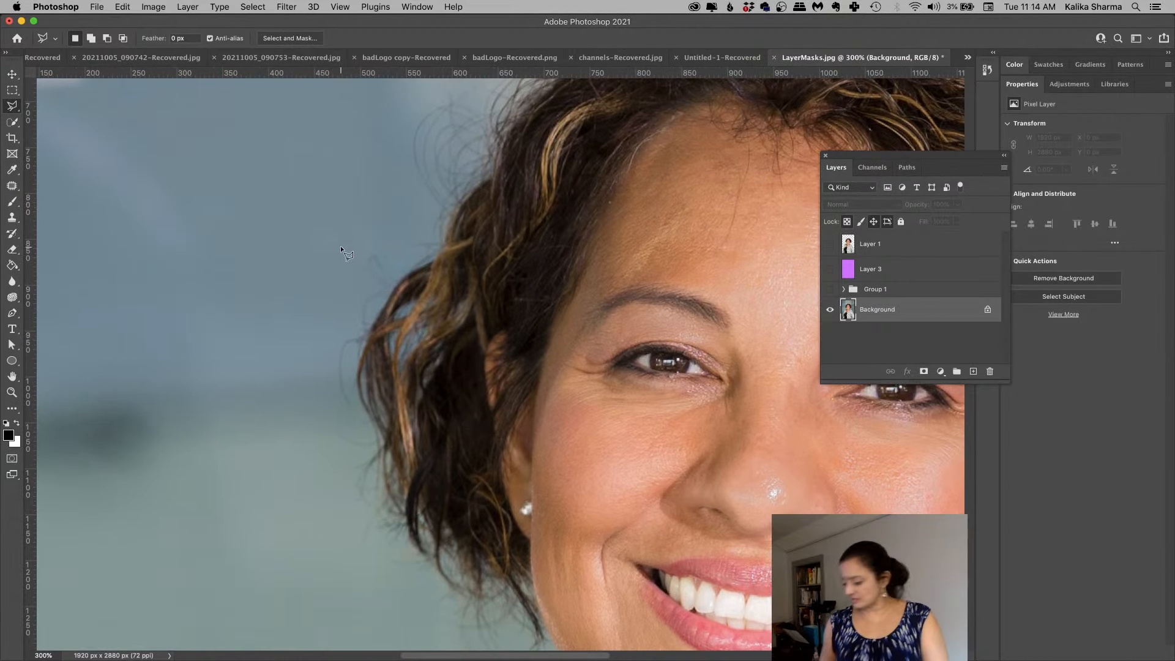
pyautogui.click(451, 237)
pyautogui.click(508, 267)
pyautogui.click(469, 362)
pyautogui.click(426, 466)
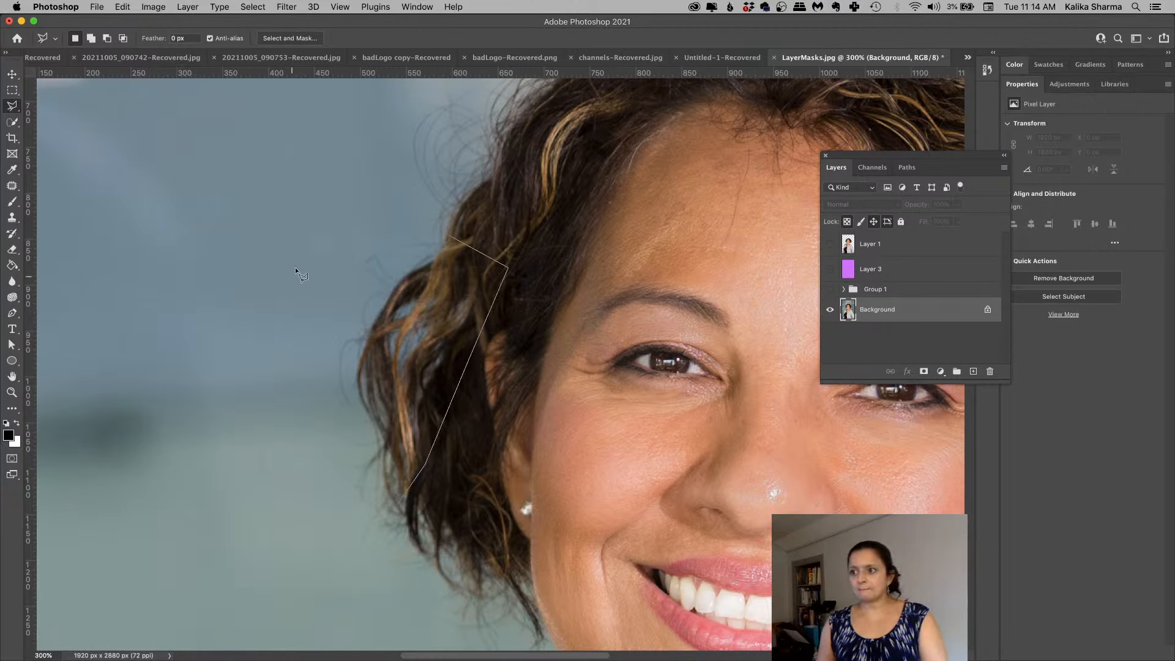
pyautogui.doubleClick(395, 206)
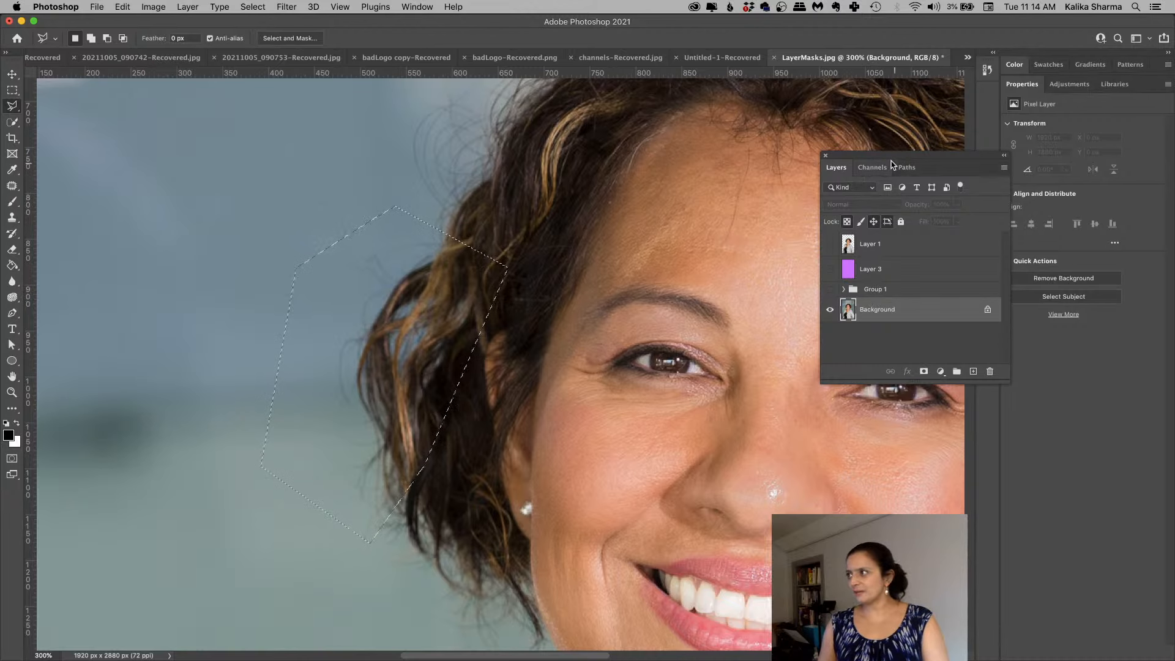
# Step: Compare the three color channels, copy the selected hair area from the Blue channel, and restore the RGB composite view
pyautogui.click(873, 167)
pyautogui.click(864, 258)
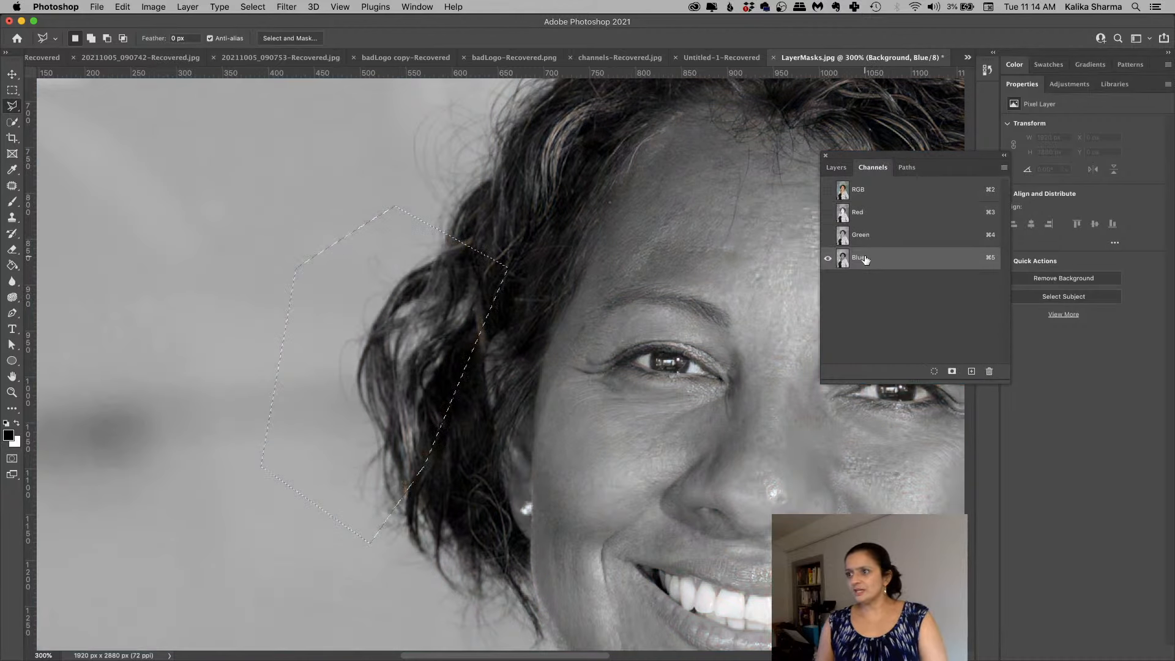
pyautogui.click(871, 237)
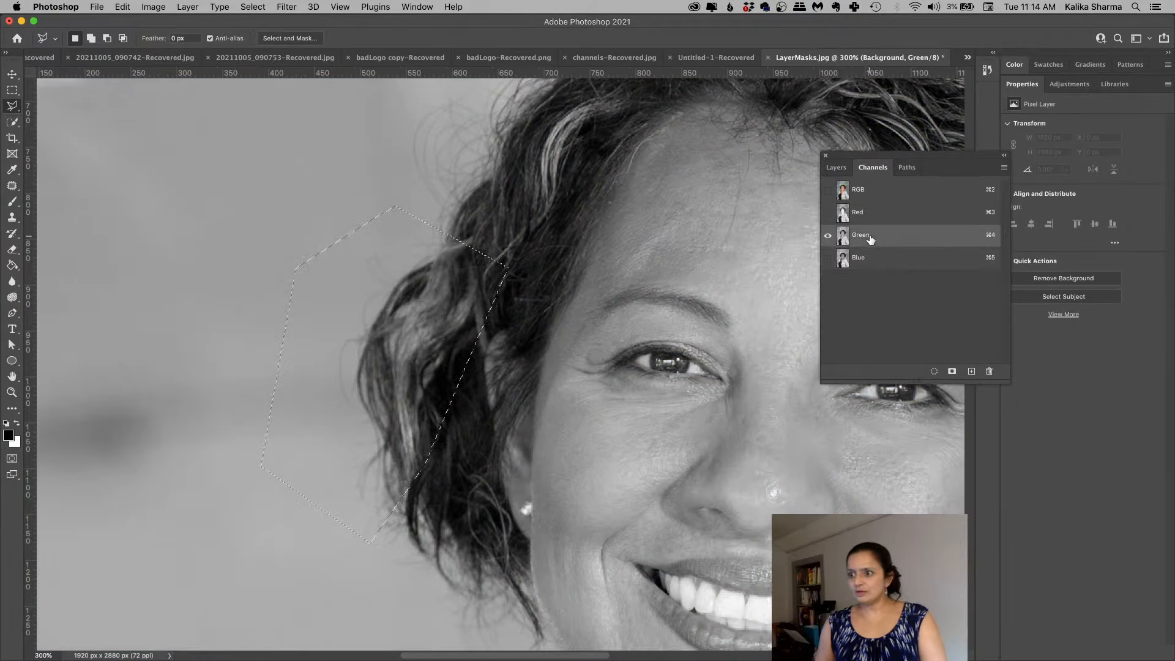
pyautogui.click(871, 217)
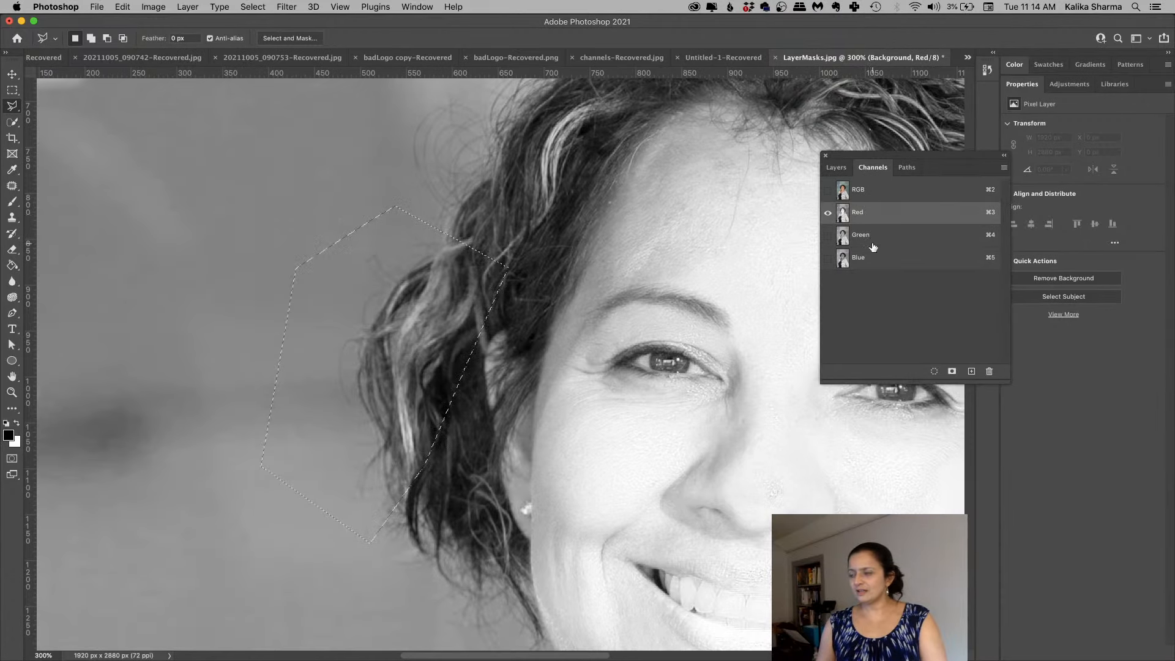
pyautogui.click(867, 261)
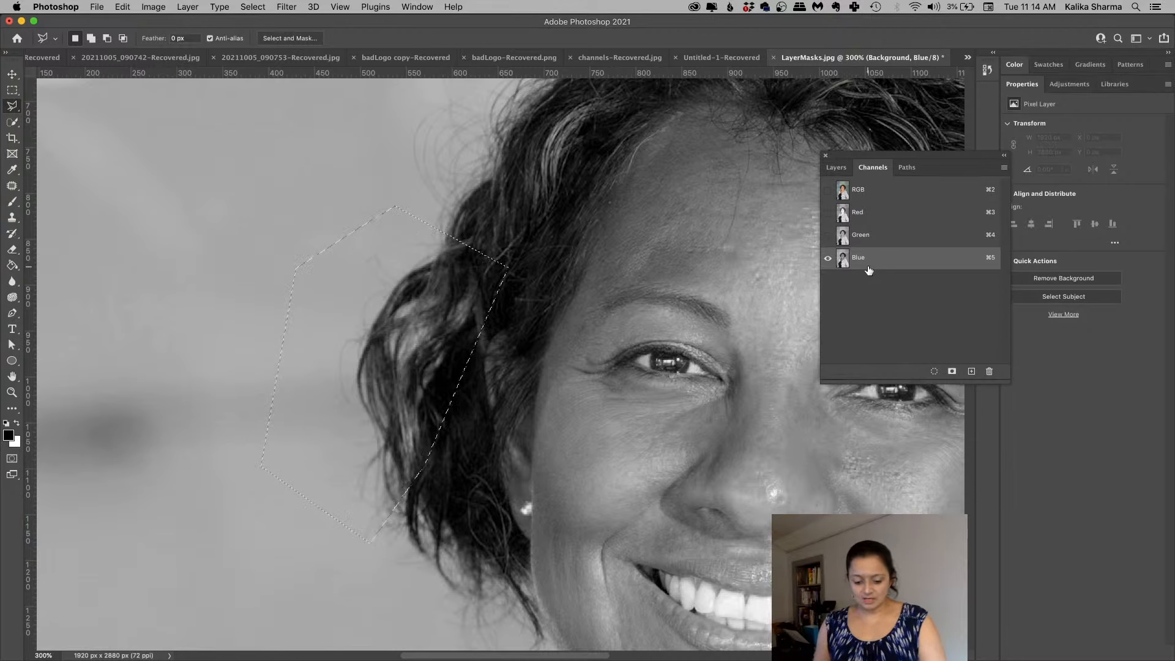
pyautogui.click(125, 6)
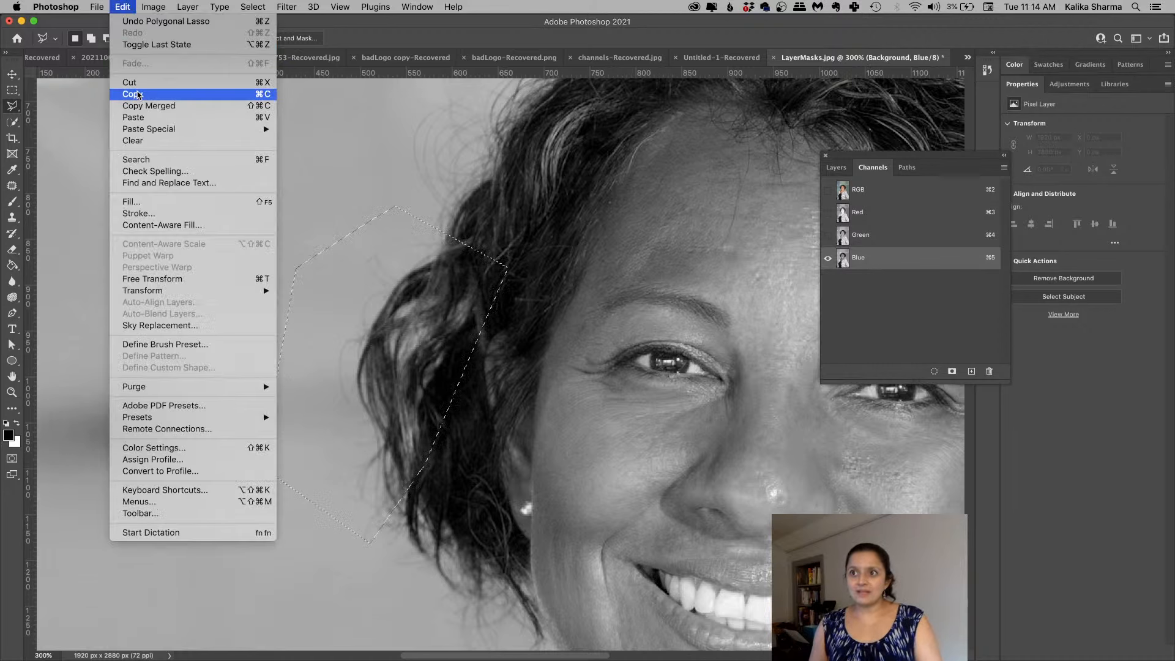
pyautogui.click(136, 94)
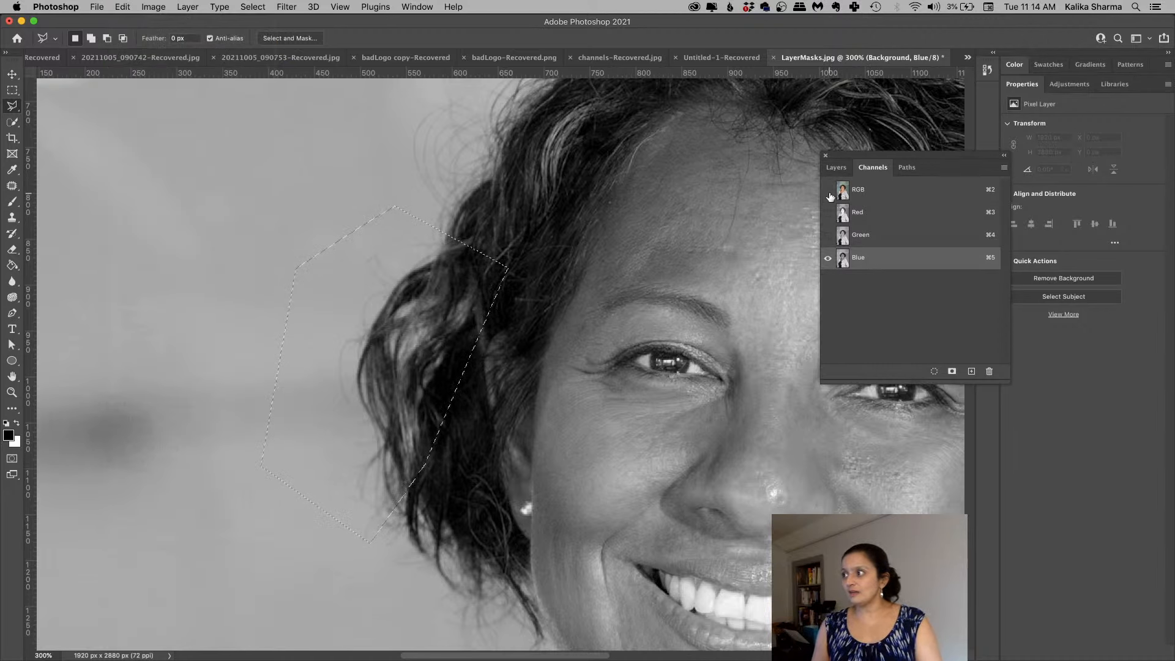
pyautogui.click(829, 191)
# Step: Show the group, add an empty layer inside it above the hair smart object, and deselect the hair area
pyautogui.click(836, 167)
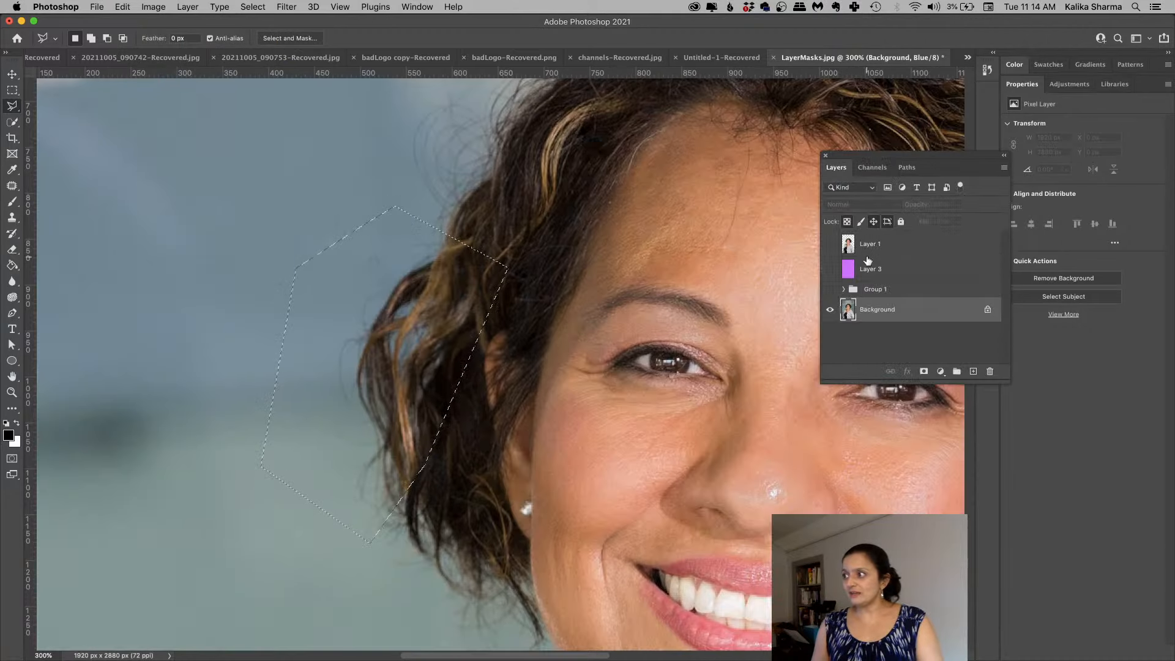
pyautogui.click(830, 289)
pyautogui.click(844, 289)
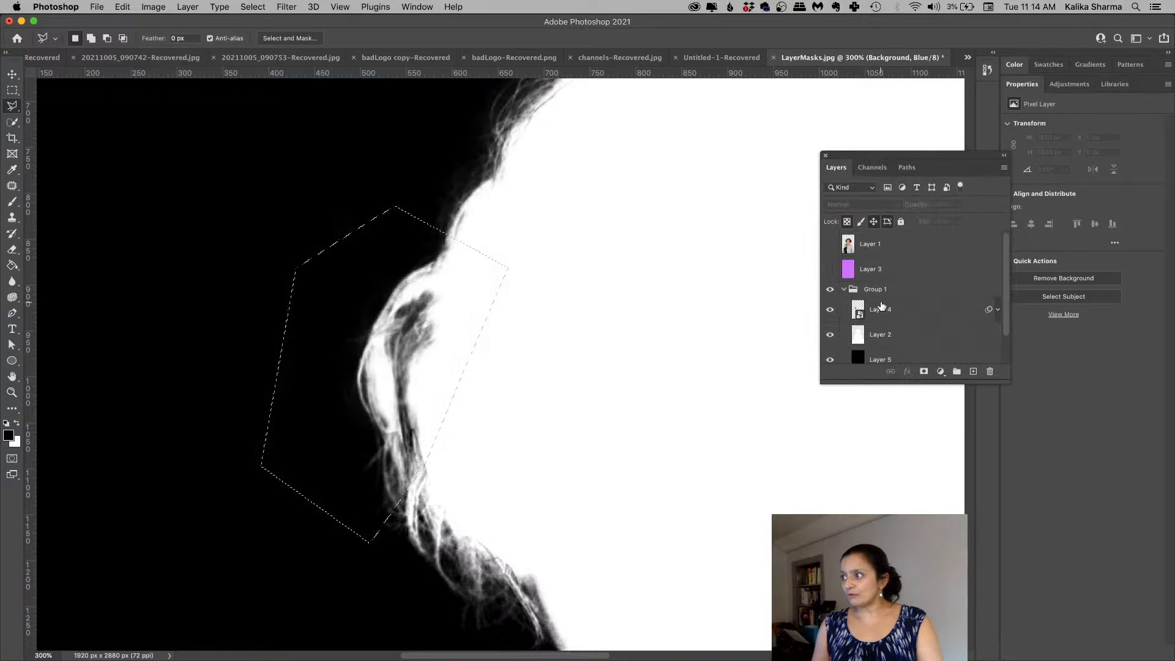
pyautogui.click(886, 315)
pyautogui.click(973, 371)
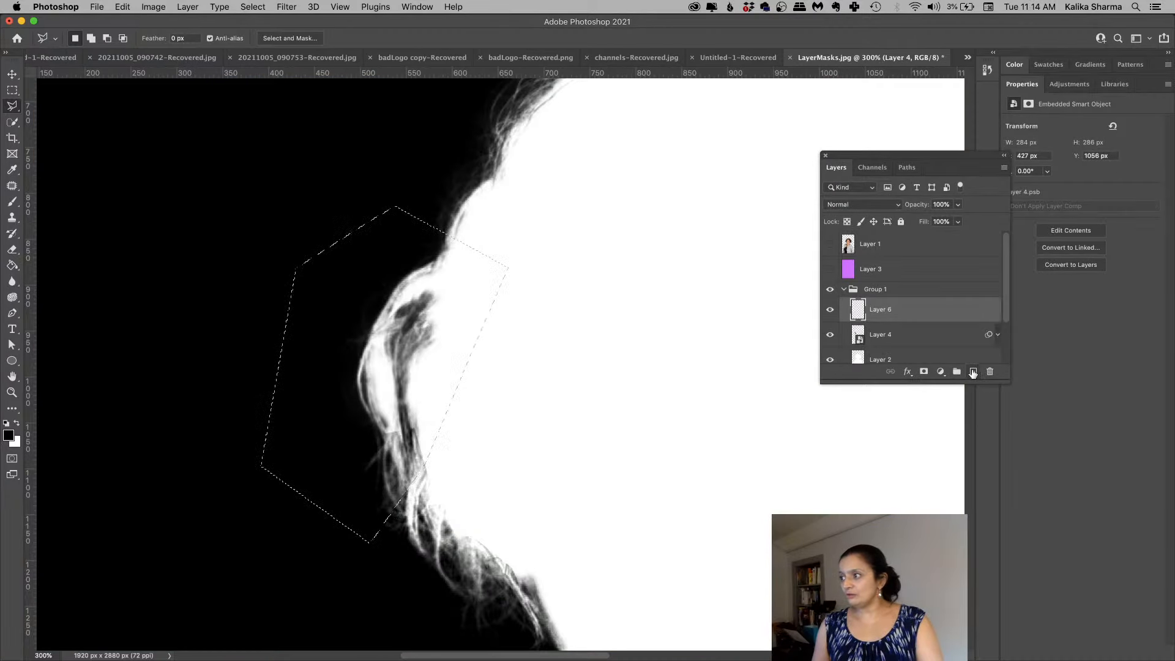
pyautogui.click(253, 6)
pyautogui.click(262, 33)
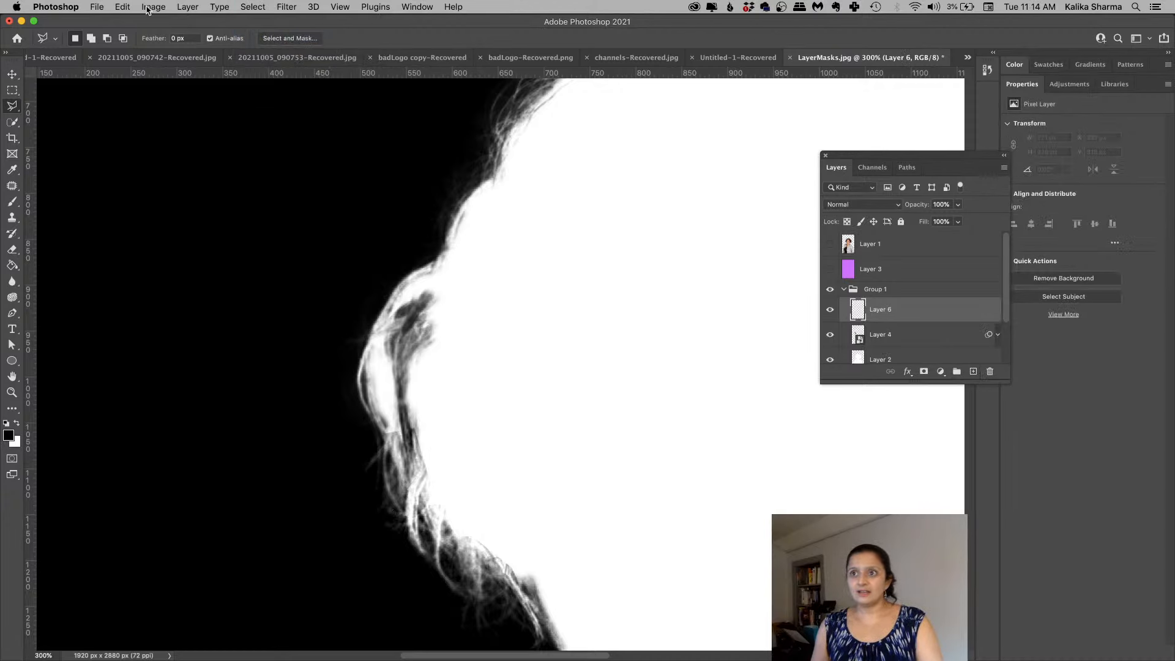
pyautogui.click(120, 6)
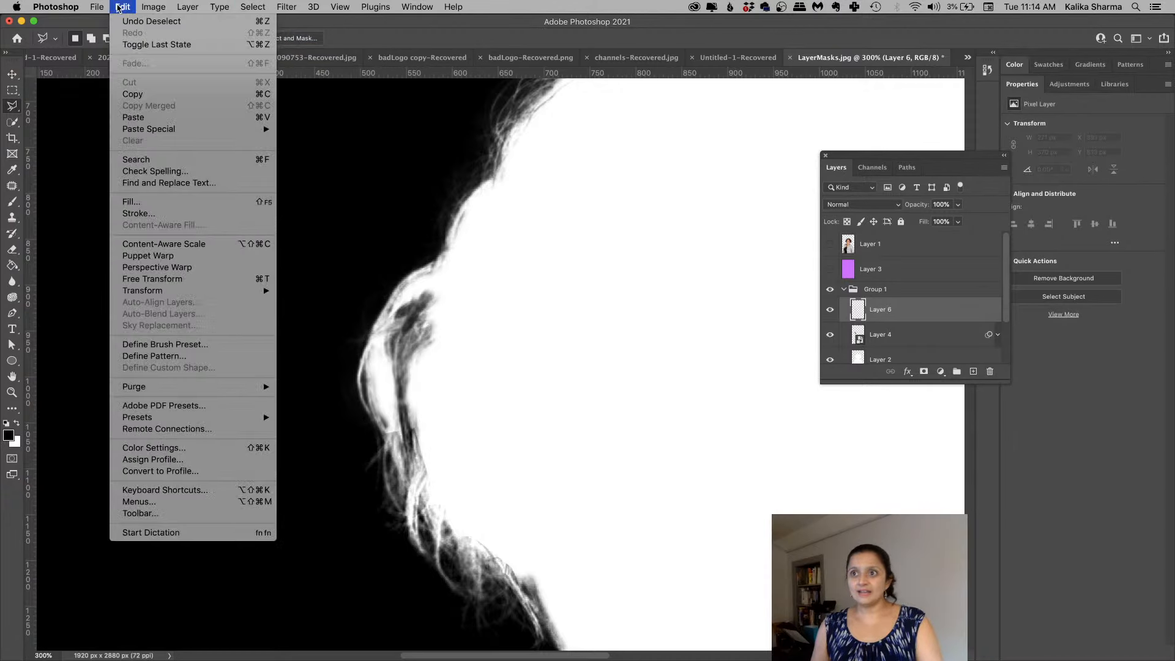
pyautogui.click(156, 118)
pyautogui.press('super+z')
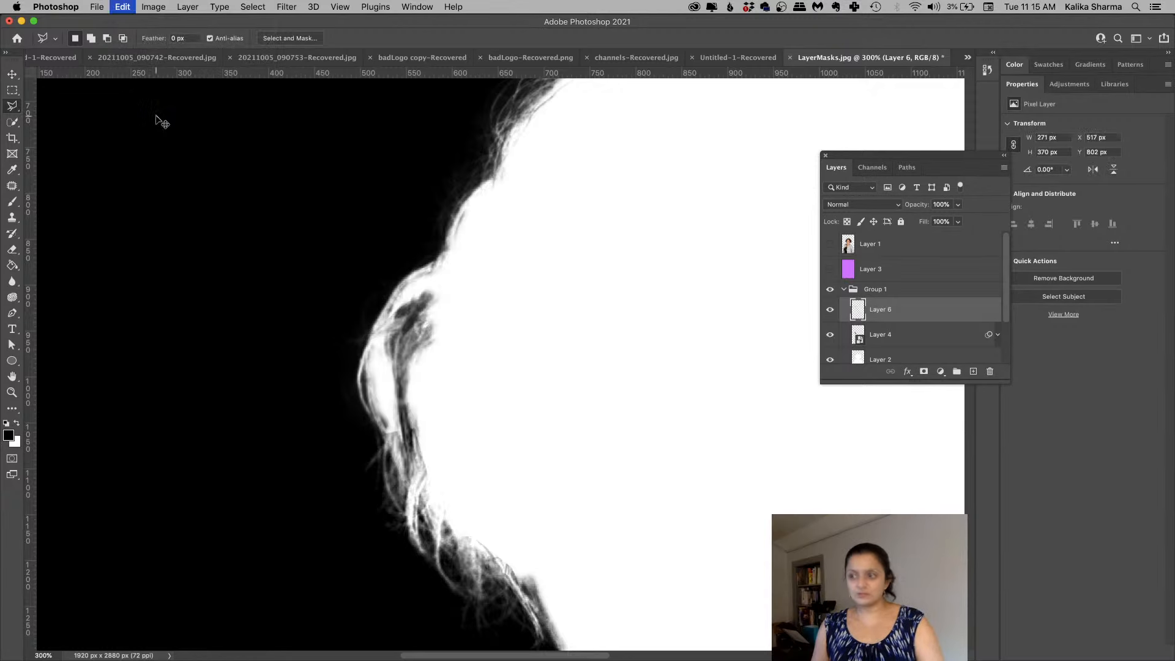
# Step: Paste the copied curls in place on the new empty layer and invert them
pyautogui.click(123, 7)
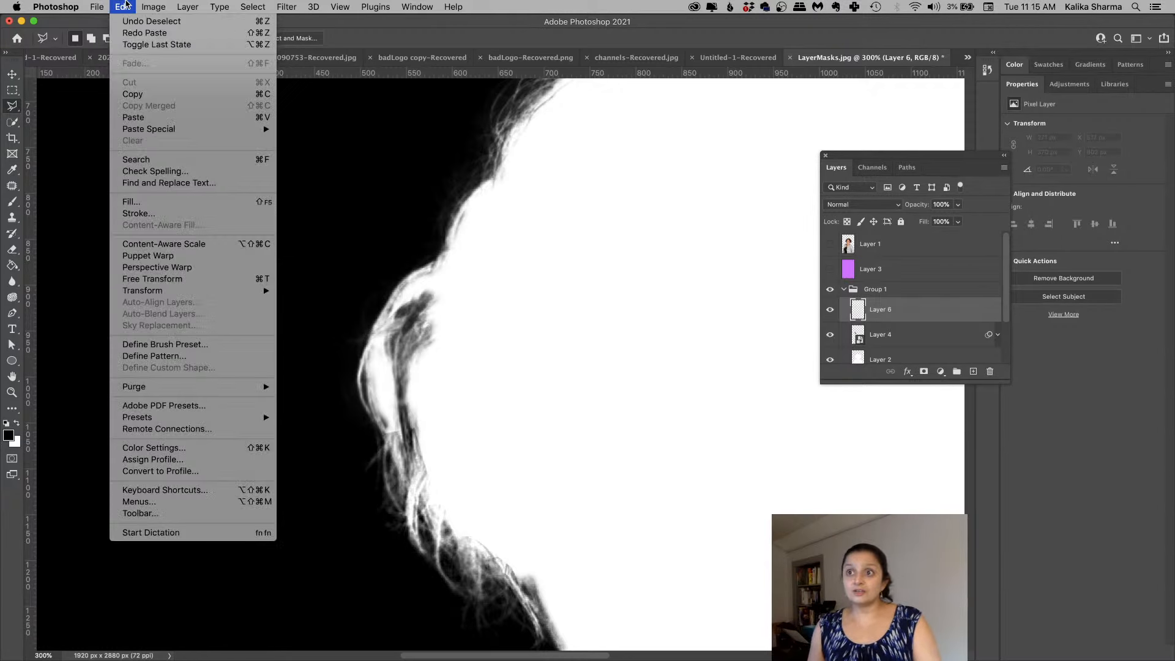
pyautogui.moveTo(144, 136)
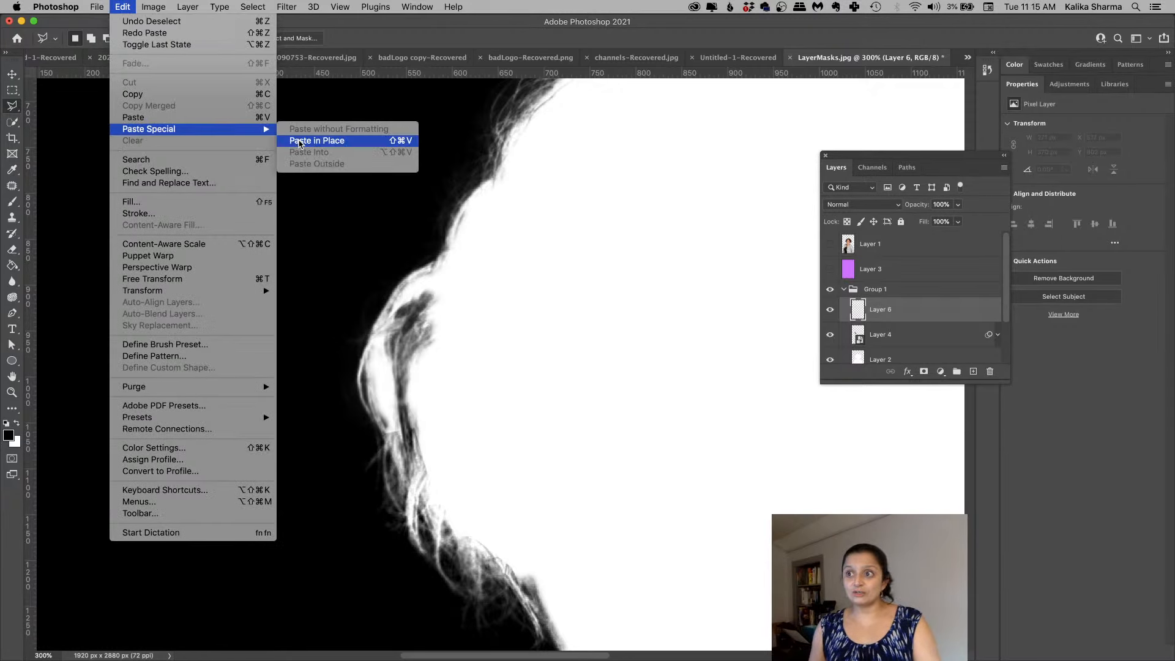
pyautogui.click(299, 140)
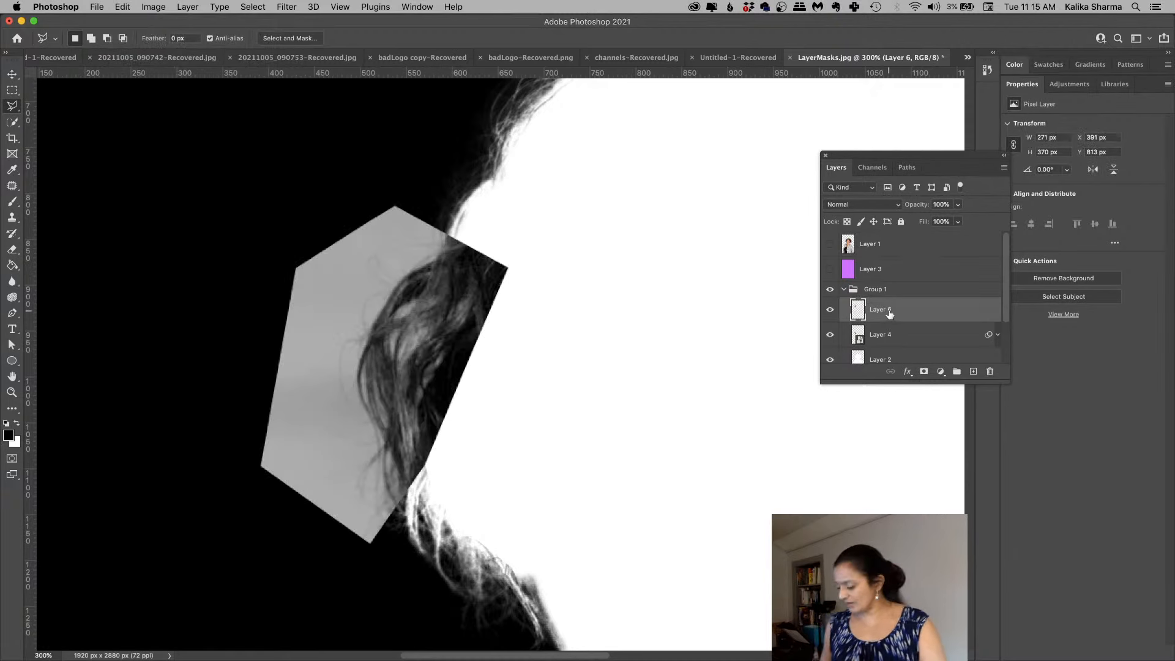
pyautogui.press('super+i')
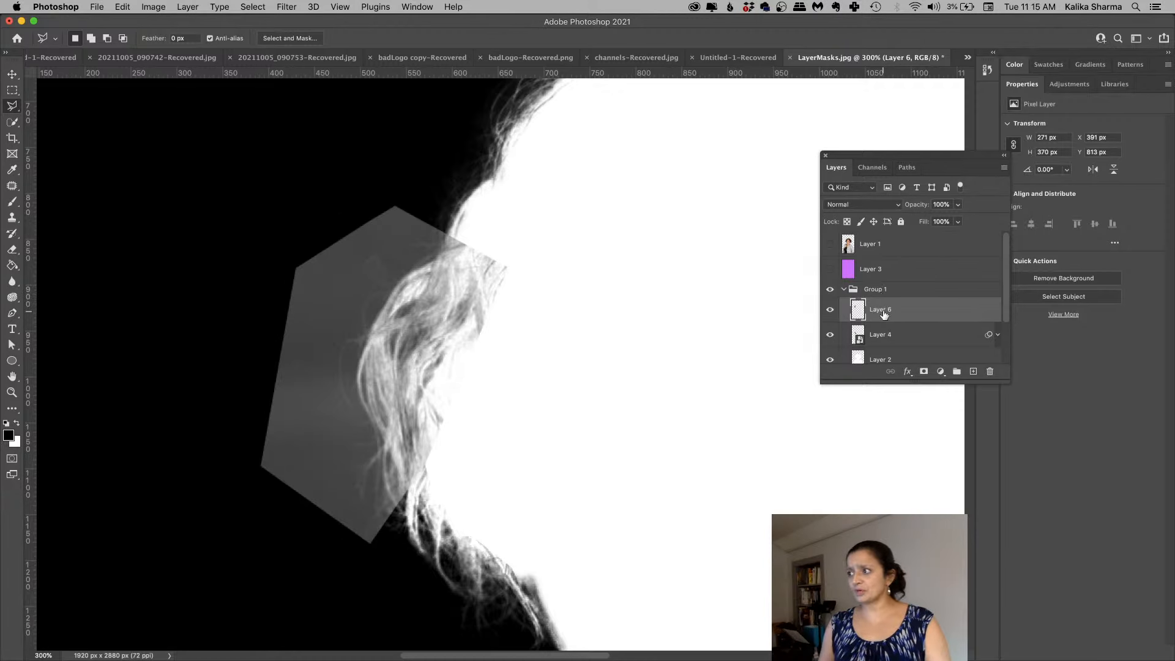
# Step: Convert the pasted curl patch to a smart object and apply Levels with input black 85 and input white about 238, keeping Normal blending
pyautogui.rightClick(883, 315)
pyautogui.click(936, 293)
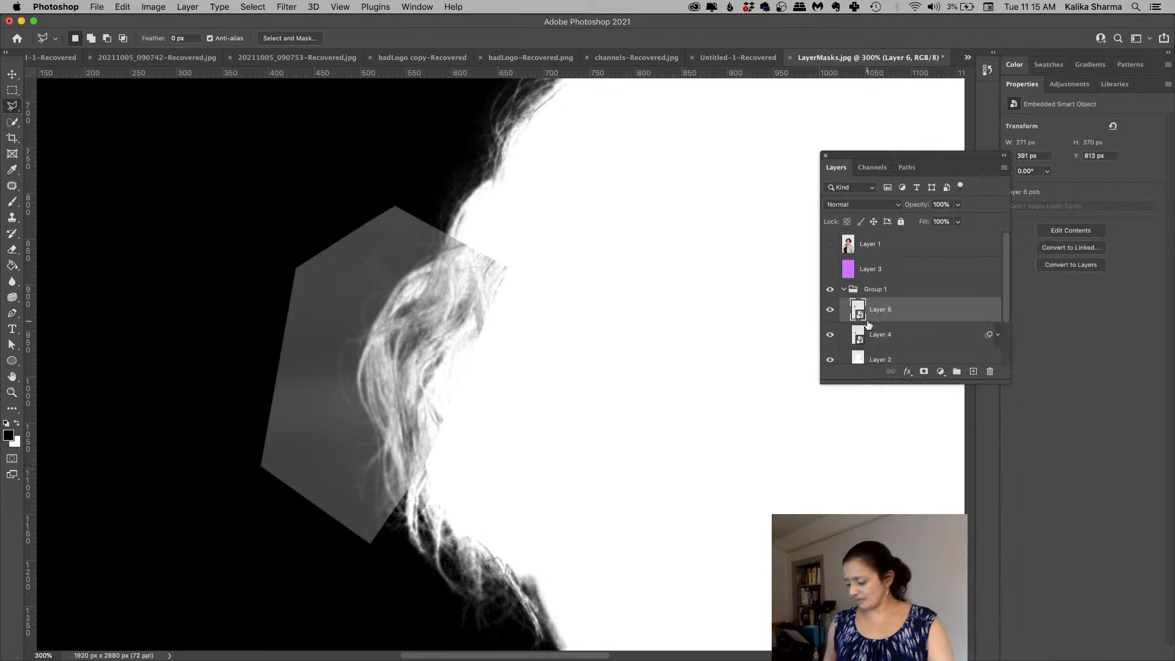
pyautogui.press('super+l')
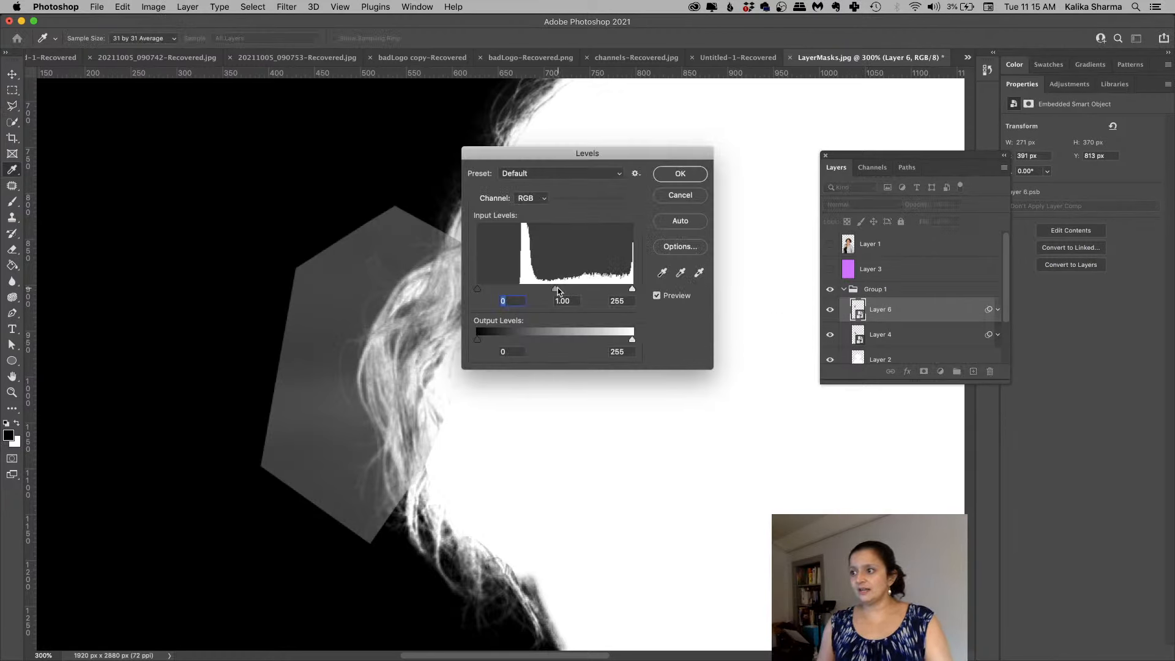
pyautogui.moveTo(478, 294); pyautogui.dragTo(521, 295)
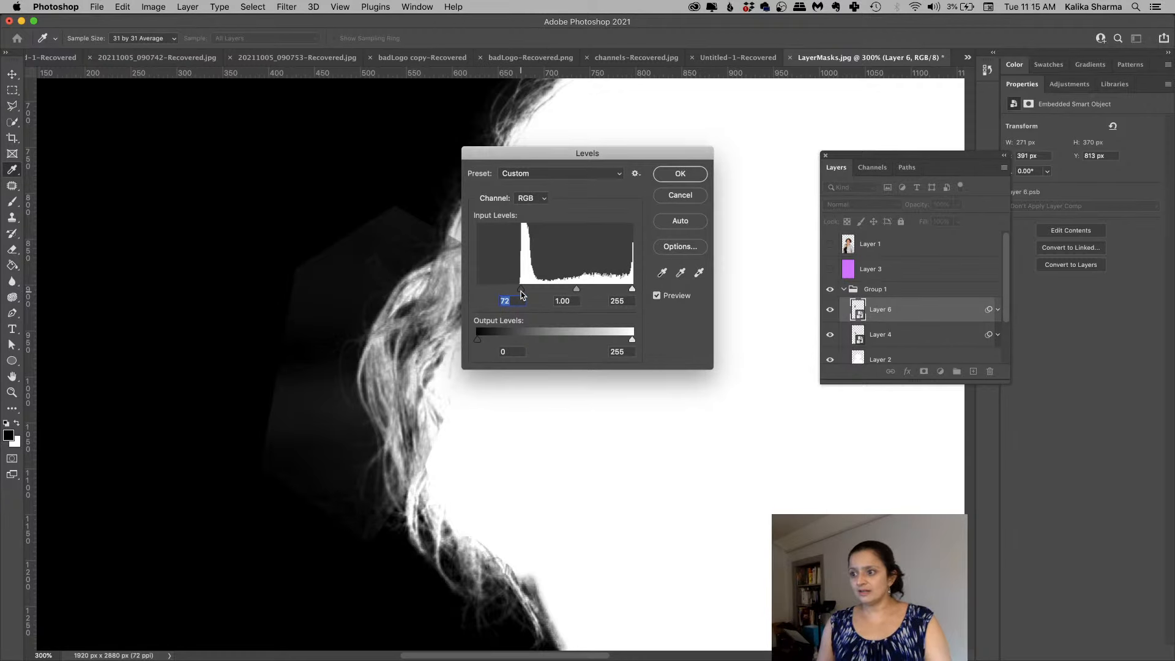
pyautogui.moveTo(514, 157); pyautogui.dragTo(586, 188)
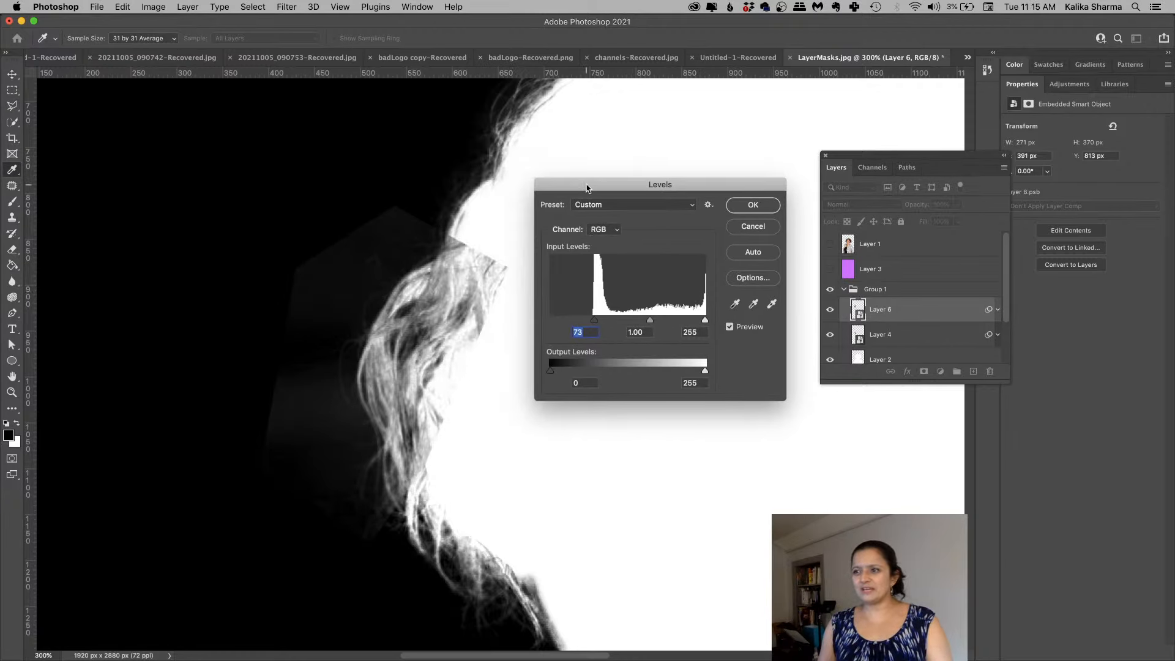
pyautogui.moveTo(595, 320); pyautogui.dragTo(601, 323)
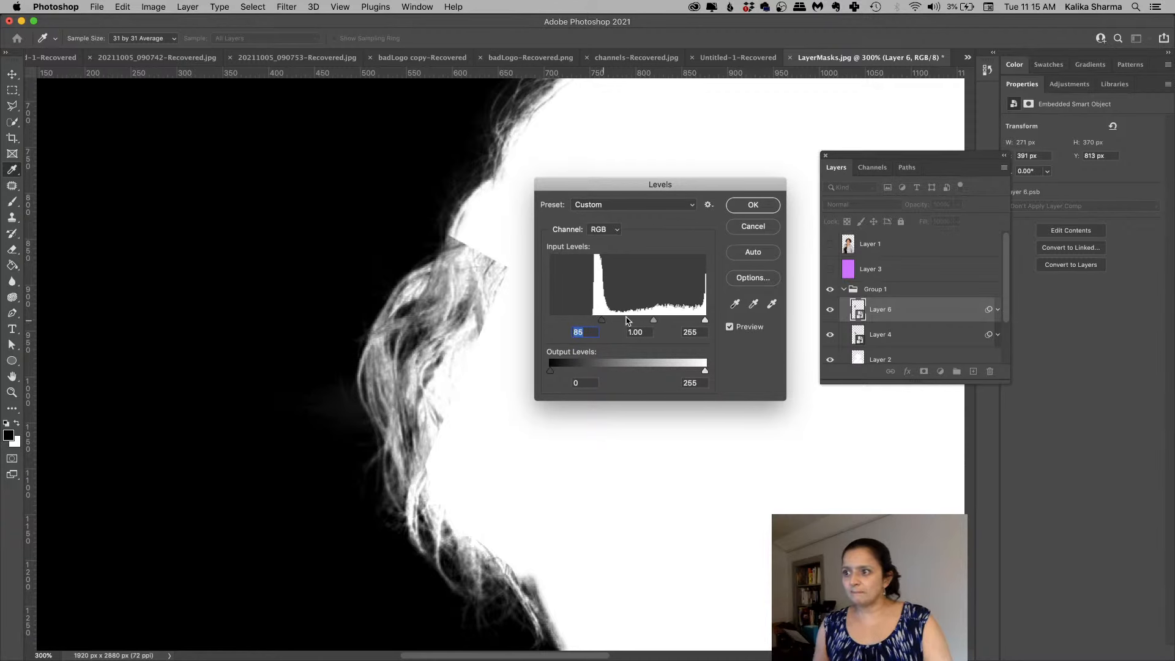
pyautogui.moveTo(705, 321); pyautogui.dragTo(700, 324)
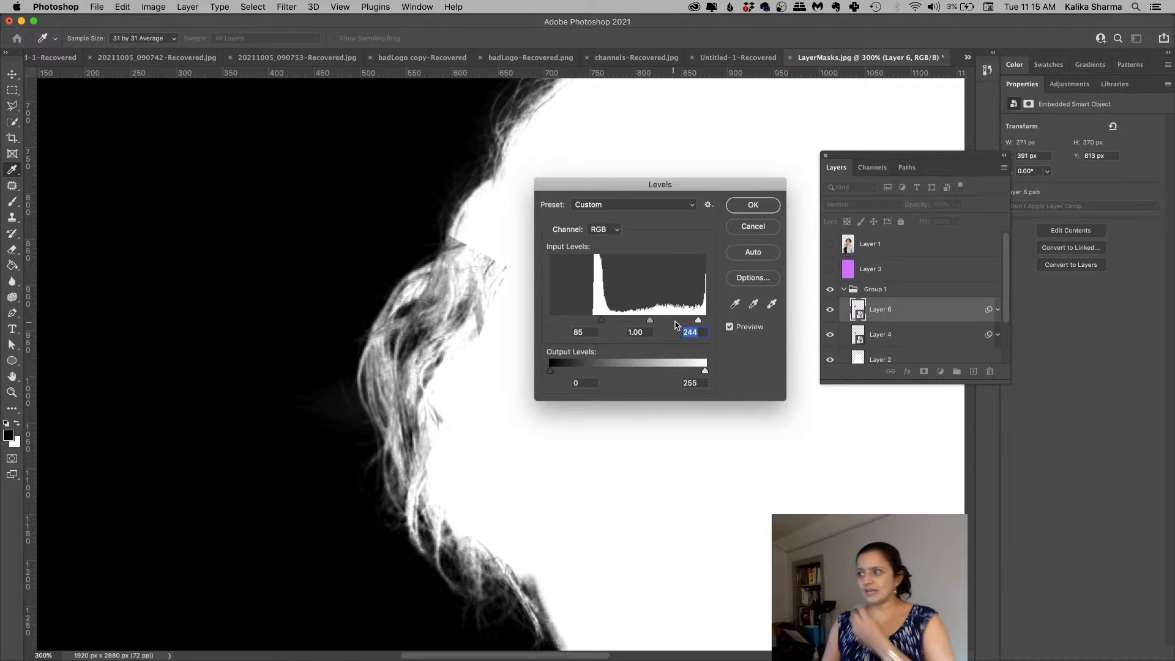
pyautogui.moveTo(700, 322); pyautogui.dragTo(694, 323)
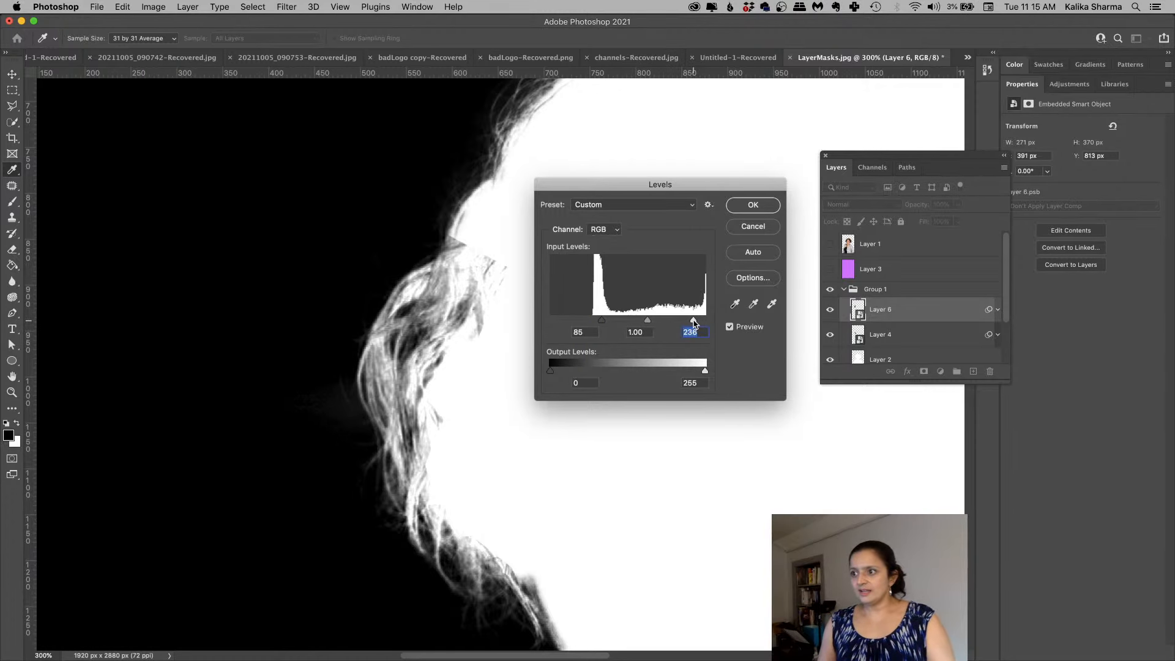
pyautogui.click(753, 204)
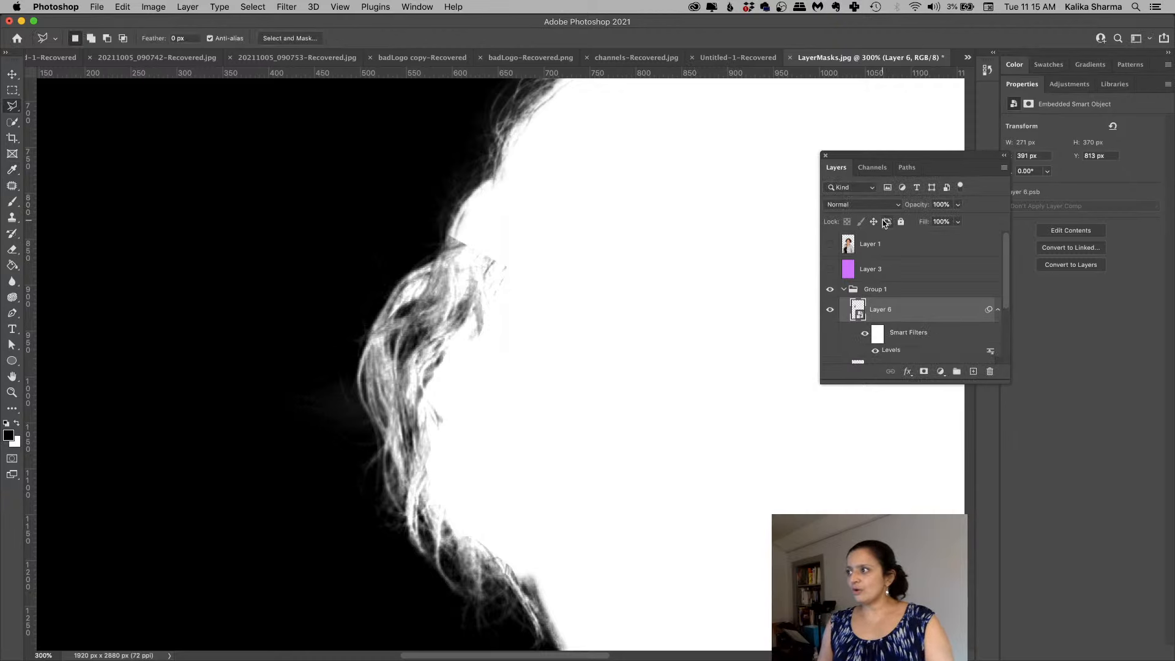
pyautogui.click(873, 207)
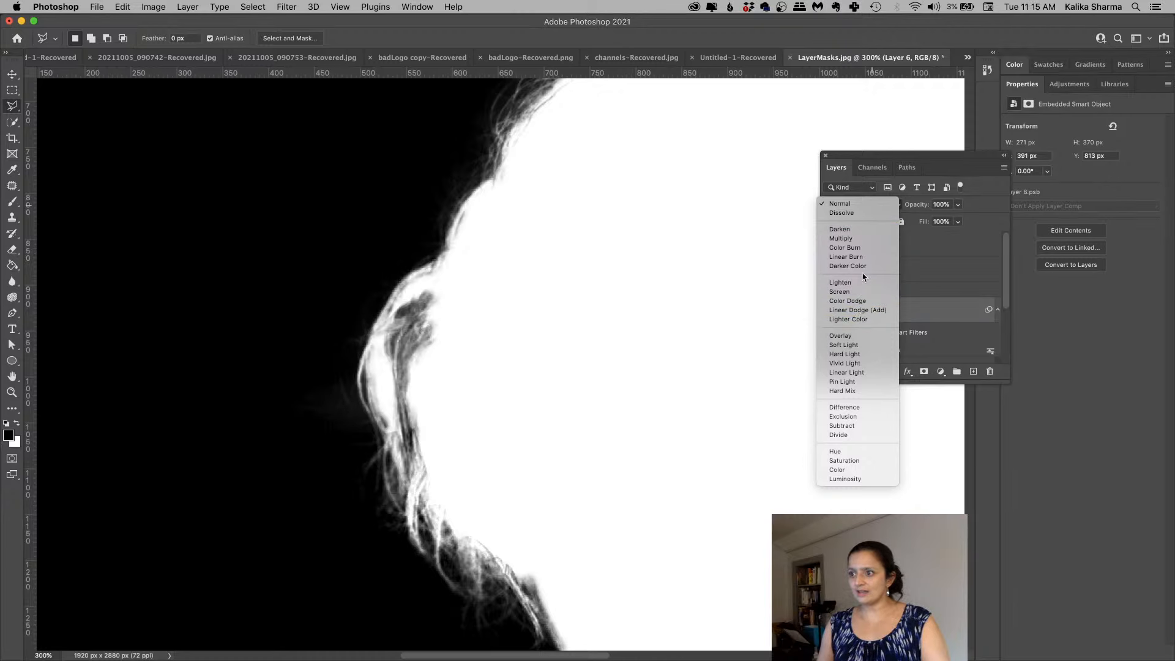
pyautogui.click(860, 208)
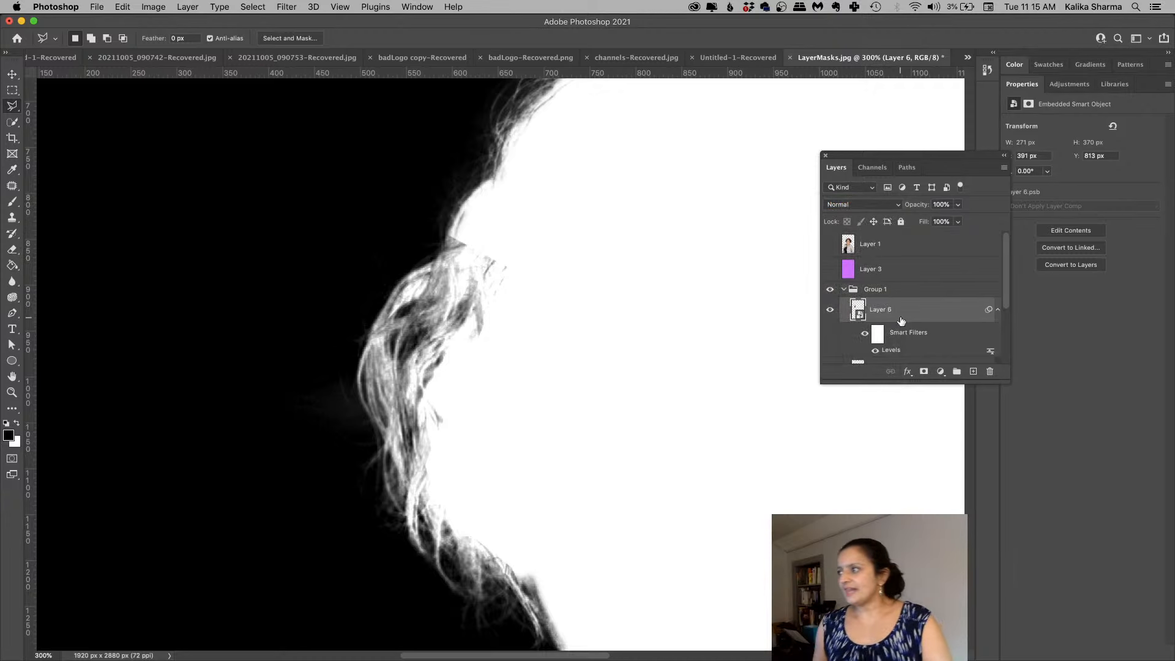
# Step: Add an empty layer above the curl patch and brush white over the patch's hard inner edge, covering about 81 x 214 px
pyautogui.click(973, 371)
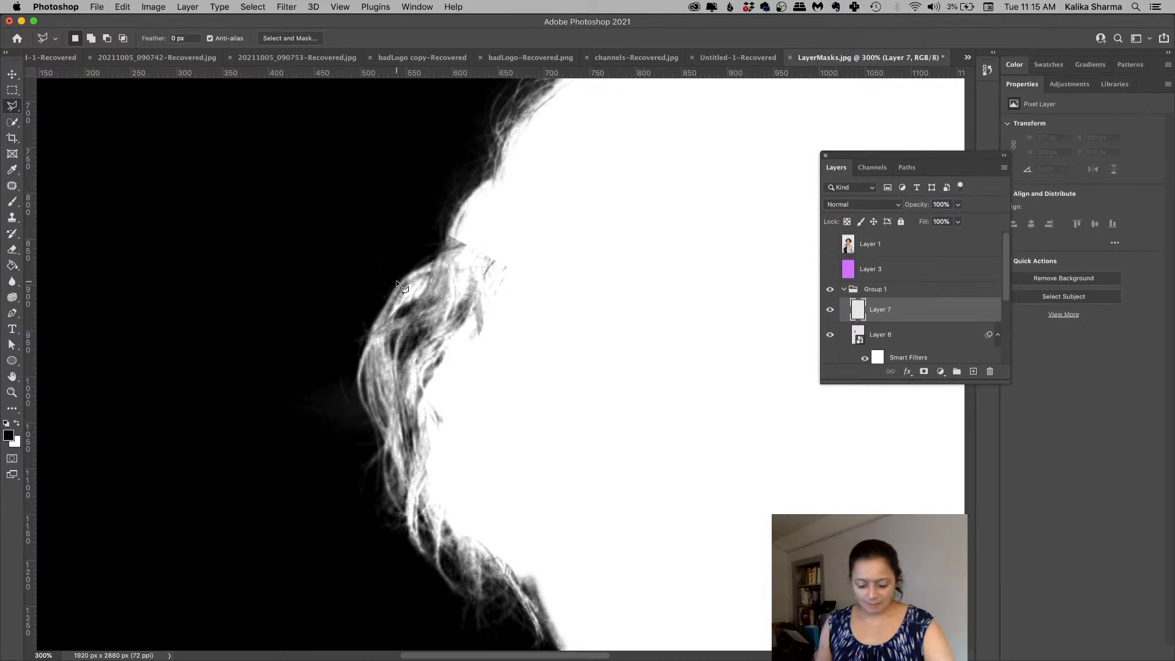
pyautogui.press('b')
pyautogui.moveTo(462, 238); pyautogui.dragTo(472, 292)
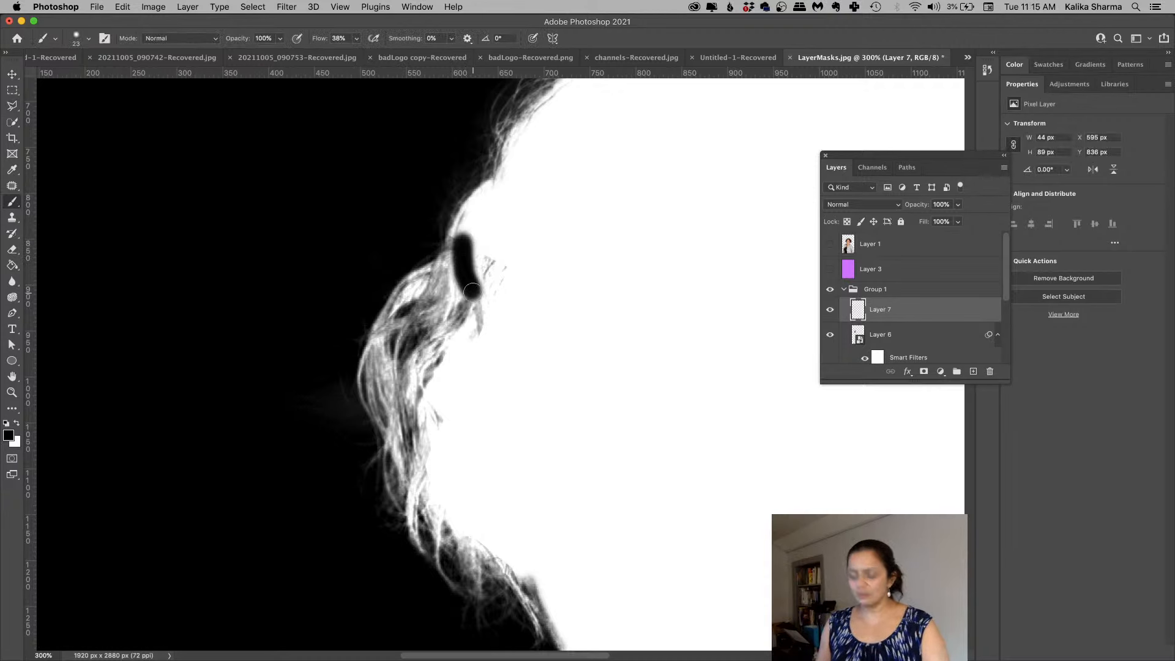
pyautogui.press('super+z')
pyautogui.press('x')
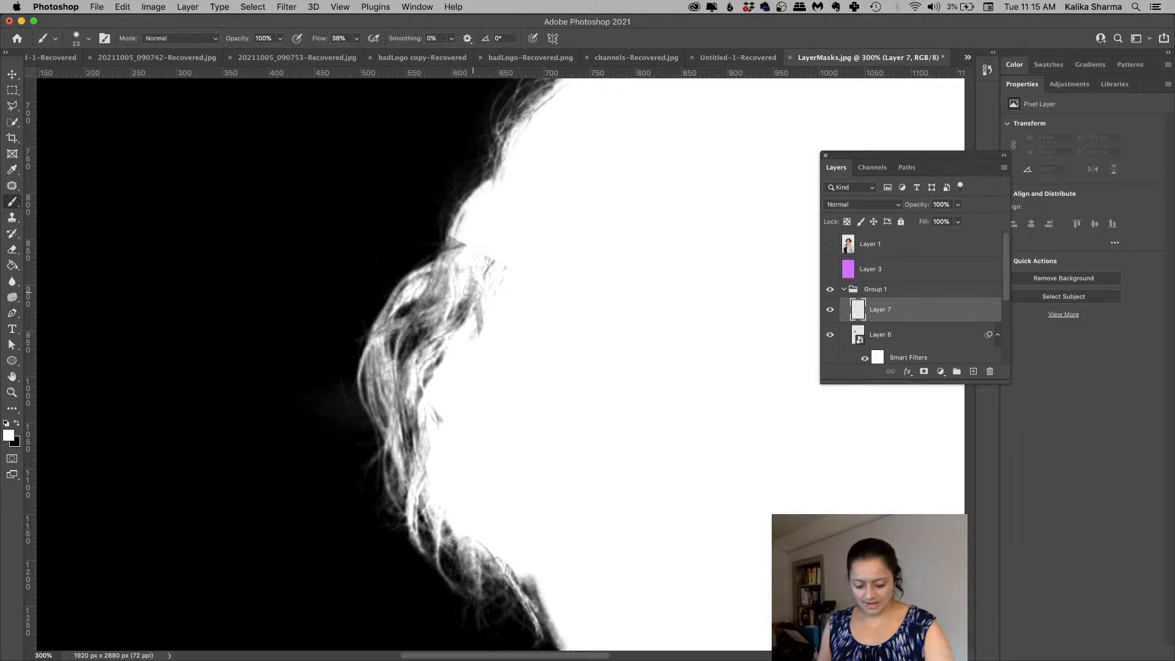
pyautogui.moveTo(473, 292)
pyautogui.mouseDown()
pyautogui.moveTo(500, 251)
pyautogui.moveTo(480, 342)
pyautogui.moveTo(493, 285)
pyautogui.moveTo(482, 256)
pyautogui.moveTo(468, 268)
pyautogui.moveTo(470, 239)
pyautogui.moveTo(458, 264)
pyautogui.moveTo(465, 232)
pyautogui.moveTo(454, 244)
pyautogui.moveTo(478, 213)
pyautogui.moveTo(457, 258)
pyautogui.moveTo(469, 251)
pyautogui.moveTo(478, 329)
pyautogui.moveTo(501, 248)
pyautogui.moveTo(473, 364)
pyautogui.moveTo(463, 362)
pyautogui.moveTo(499, 285)
pyautogui.moveTo(468, 341)
pyautogui.moveTo(490, 294)
pyautogui.mouseUp()
pyautogui.press('super+z')
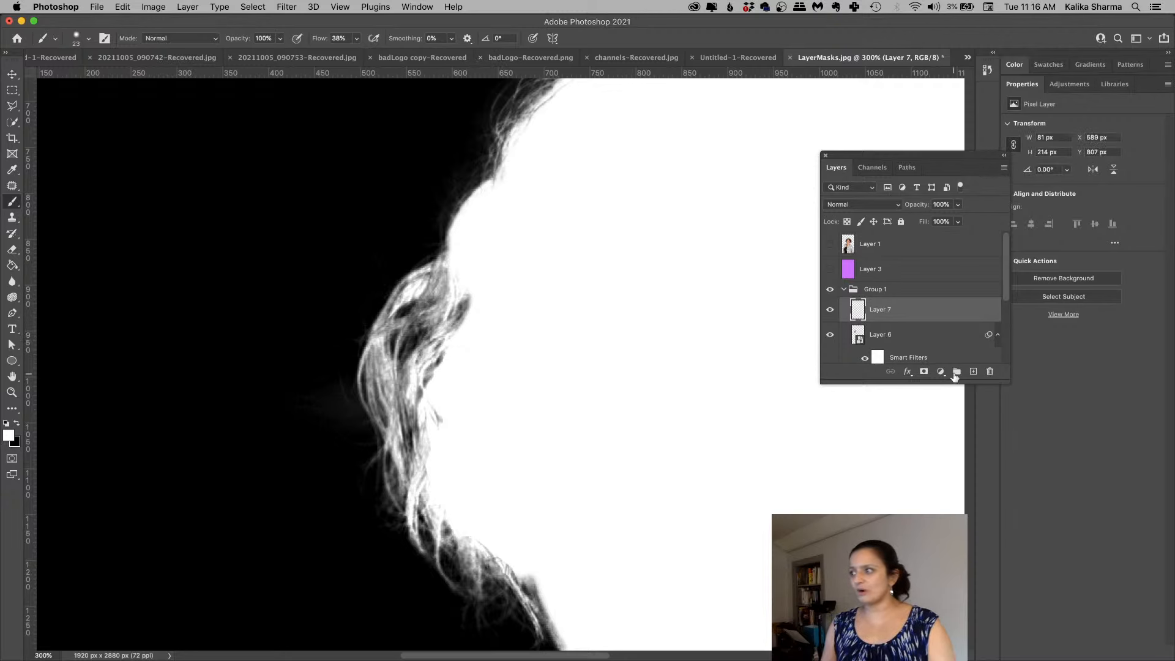
# Step: Collapse the mask group and toggle its visibility to compare the black-and-white hair mask with the photo
pyautogui.click(844, 289)
pyautogui.click(830, 291)
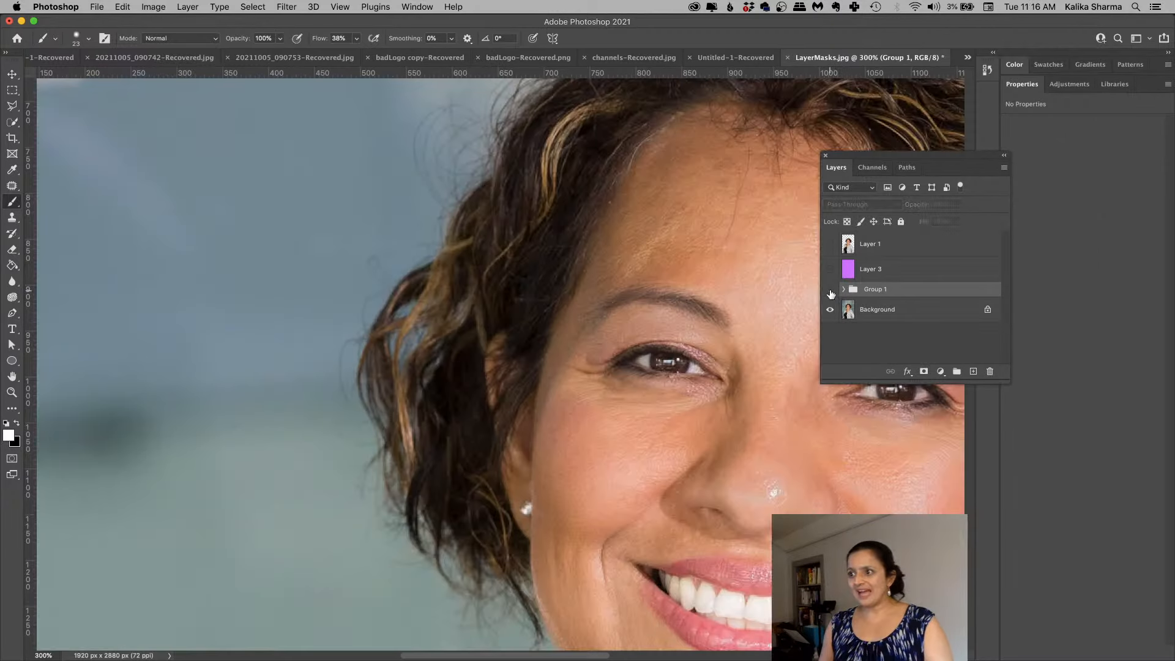
pyautogui.click(831, 292)
pyautogui.click(830, 291)
pyautogui.click(831, 292)
pyautogui.click(831, 291)
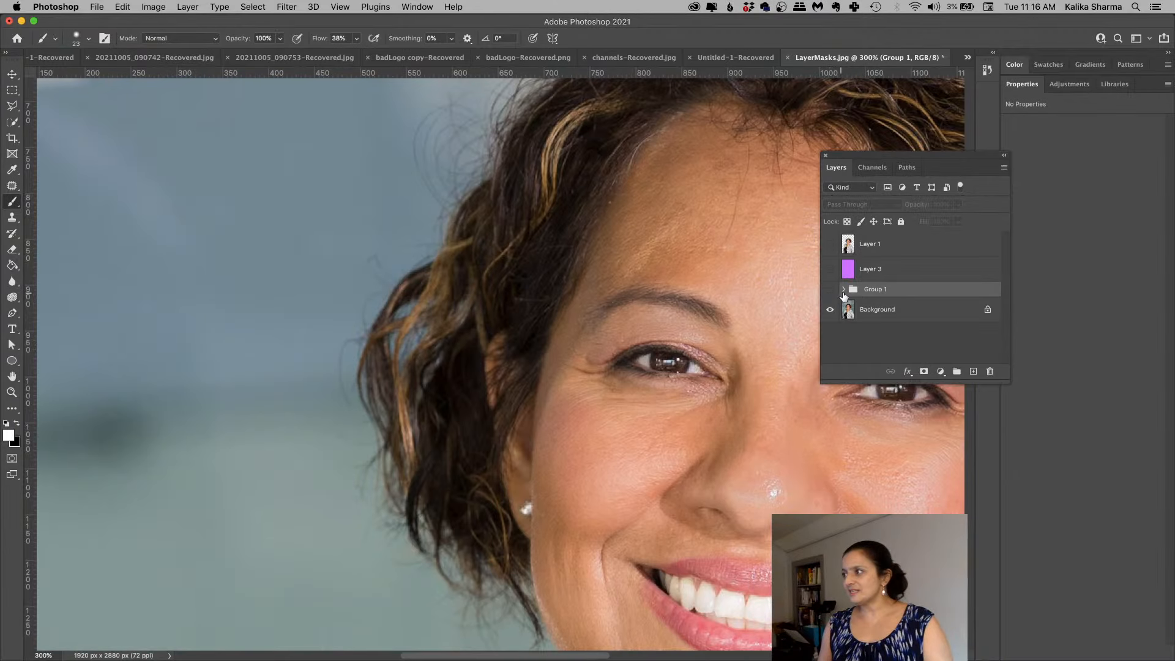
pyautogui.click(831, 292)
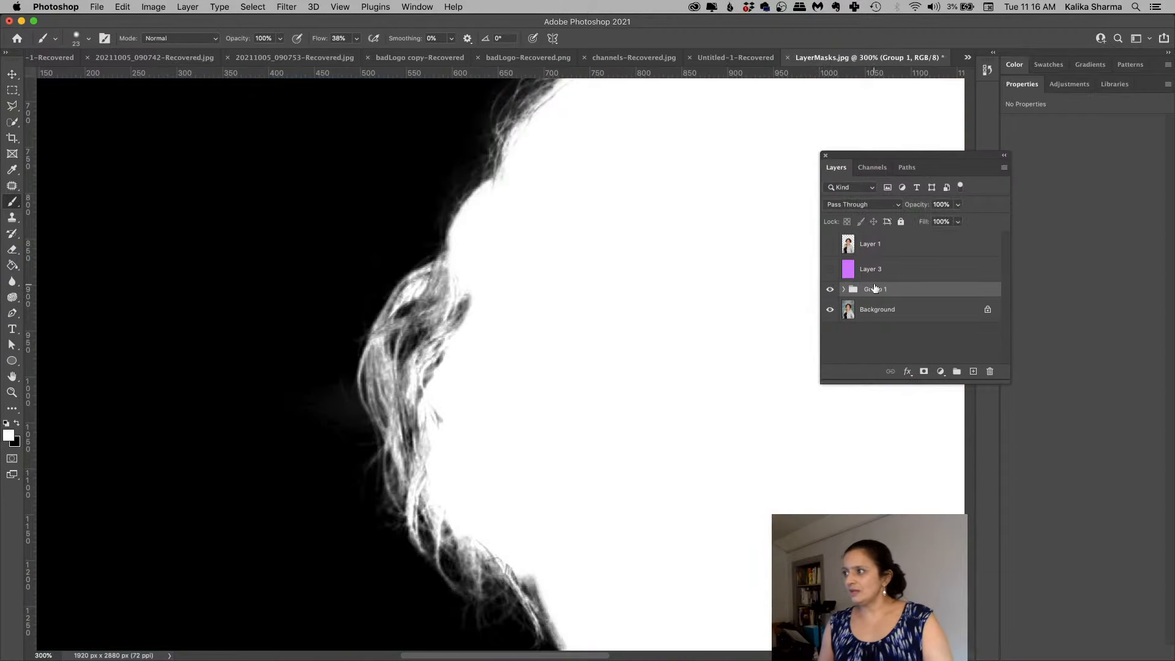
# Step: Duplicate the mask group and merge the duplicate into a single pixel layer
pyautogui.moveTo(876, 290); pyautogui.dragTo(973, 371)
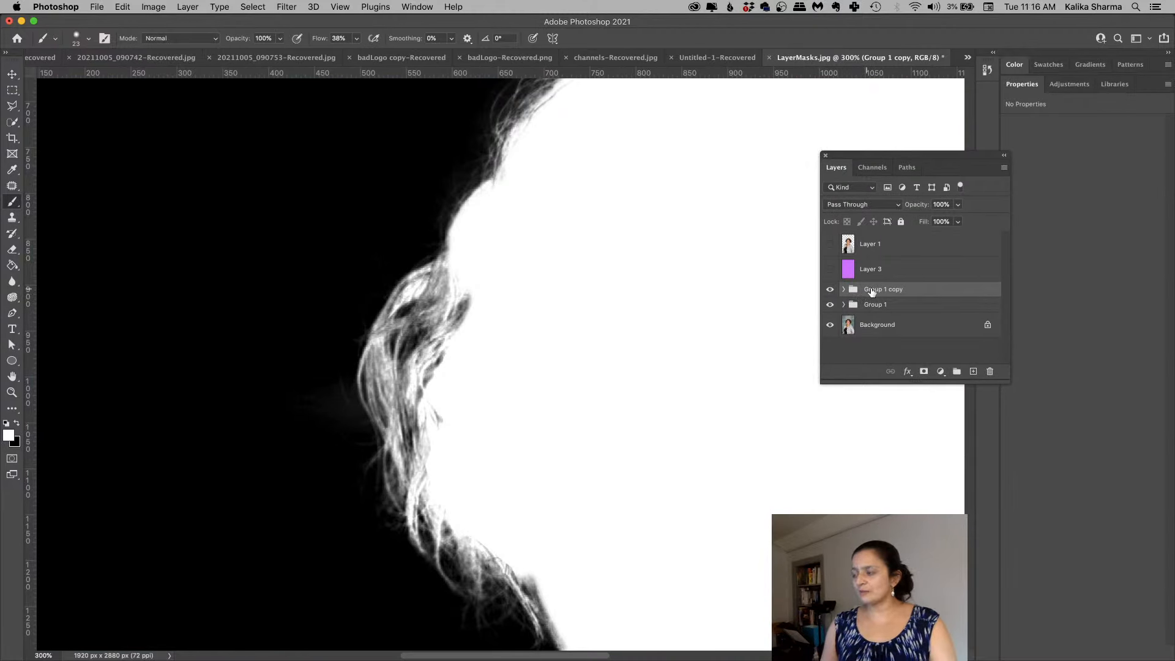
pyautogui.click(1004, 168)
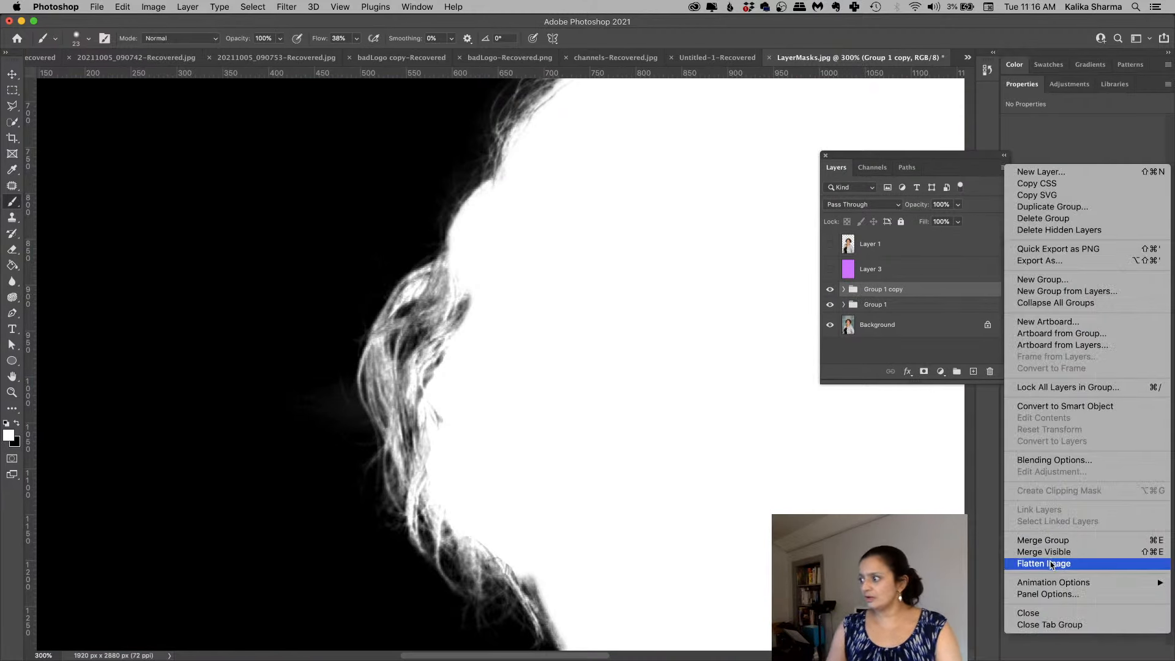
pyautogui.click(1051, 540)
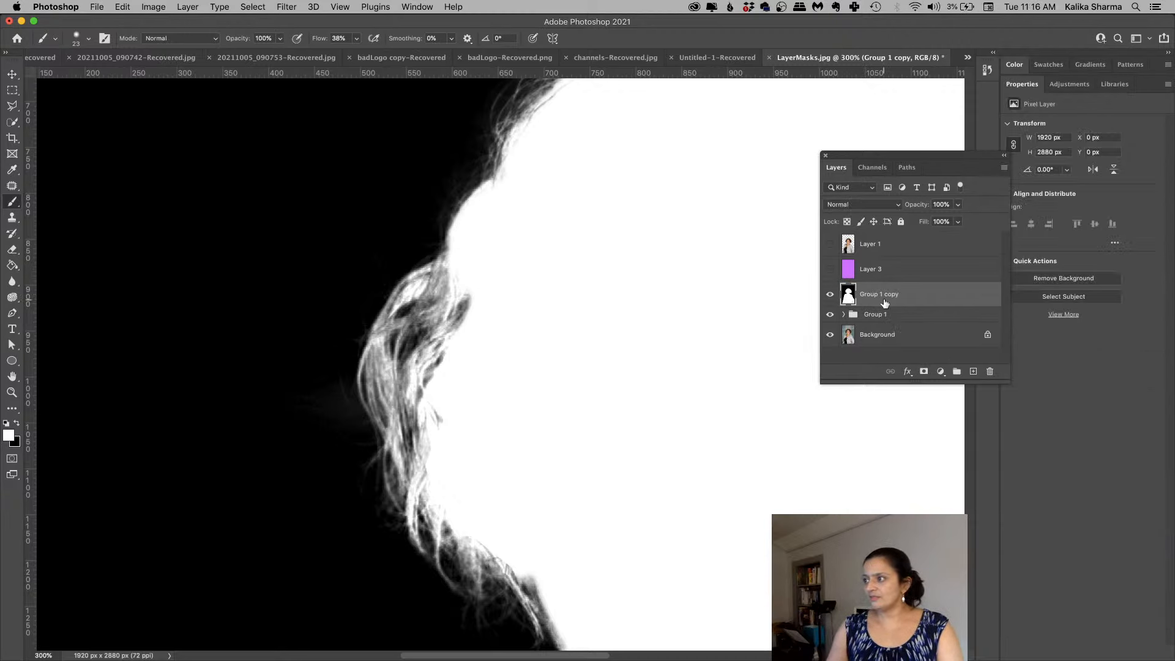
# Step: Copy the entire canvas of the merged mask layer and hide both that layer and the original group
pyautogui.click(253, 7)
pyautogui.click(253, 23)
pyautogui.click(125, 8)
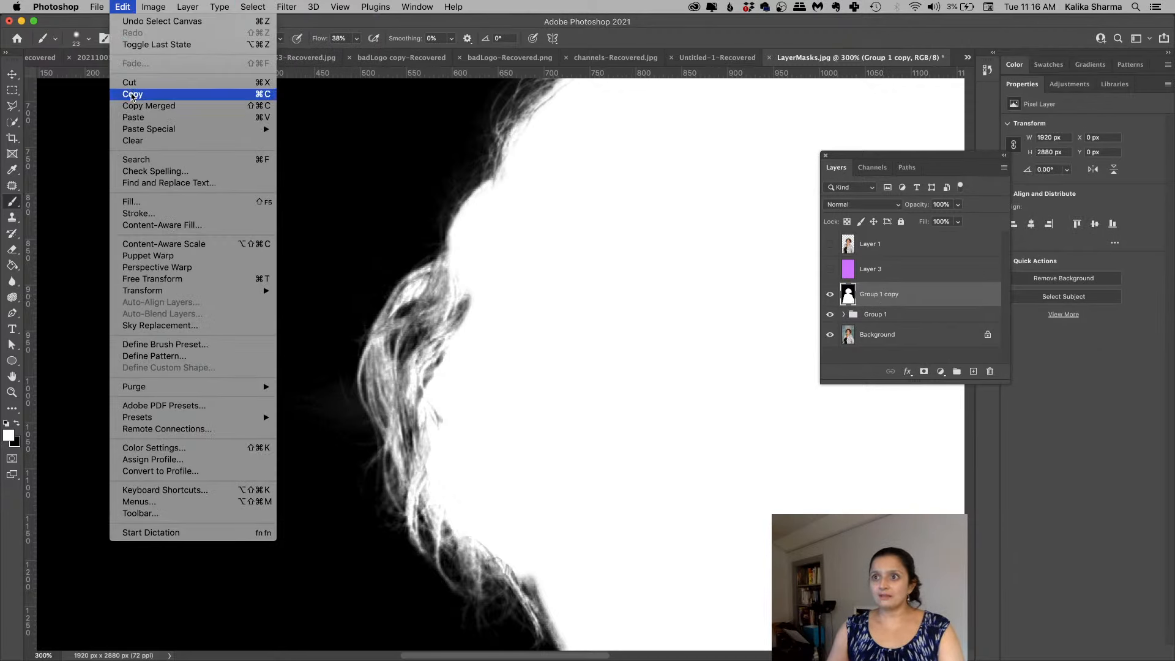
pyautogui.click(132, 95)
pyautogui.click(830, 295)
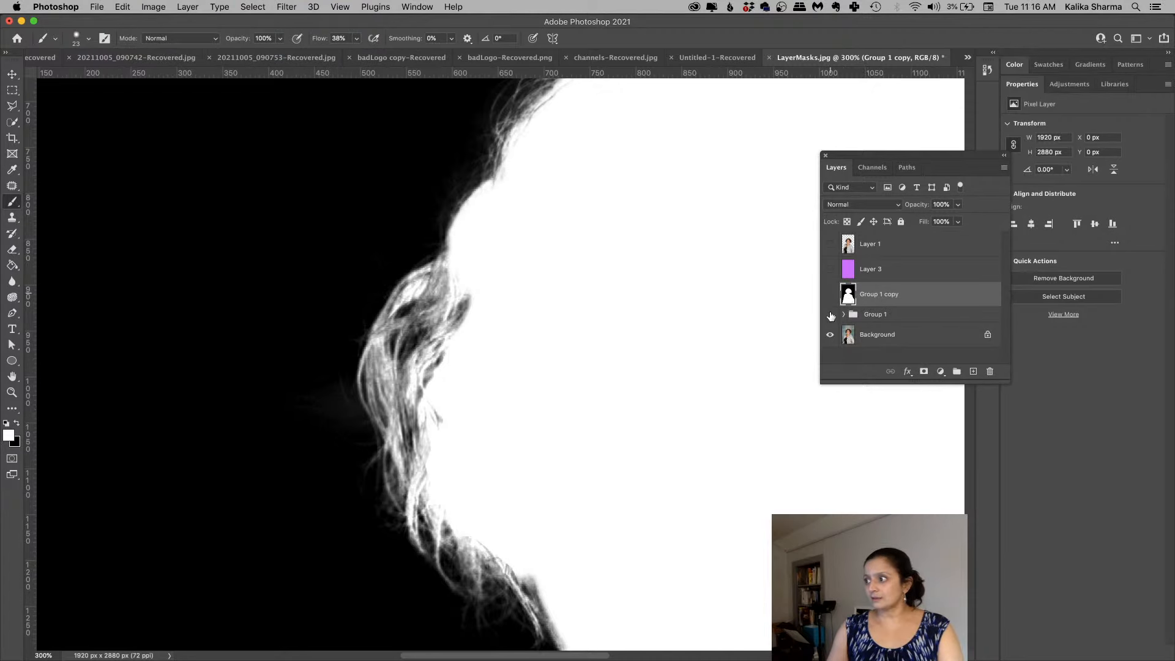
pyautogui.click(830, 314)
# Step: Add a layer mask to a duplicate of the Background and paste the copied black-and-white image in place into that mask
pyautogui.moveTo(889, 342); pyautogui.dragTo(975, 371)
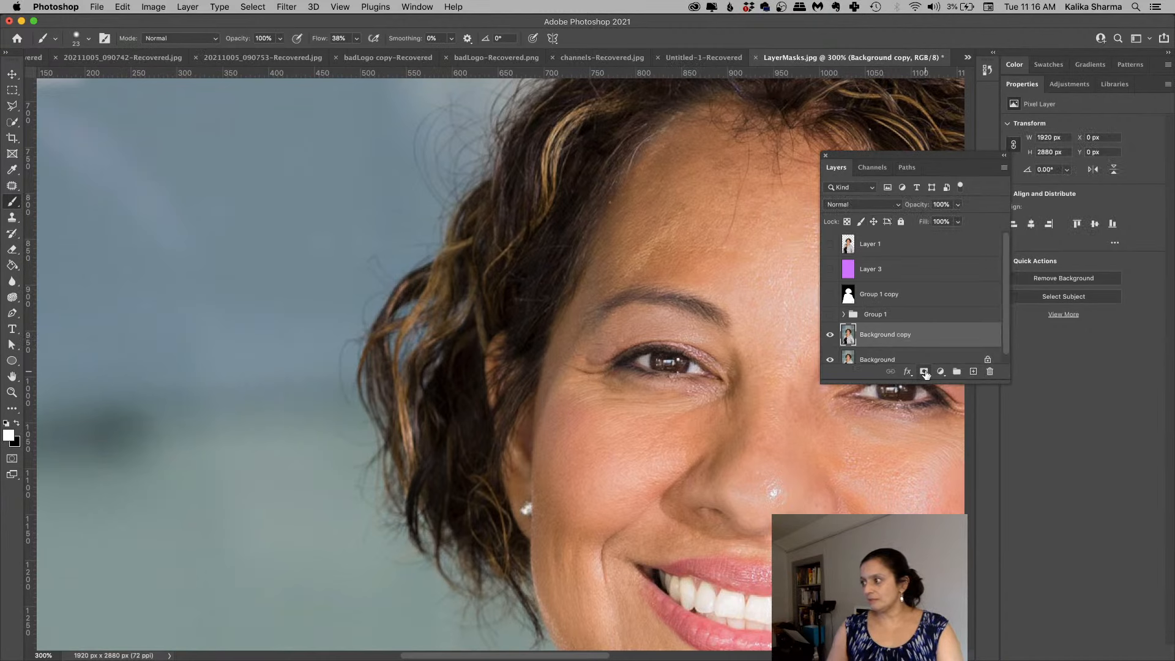
pyautogui.click(924, 372)
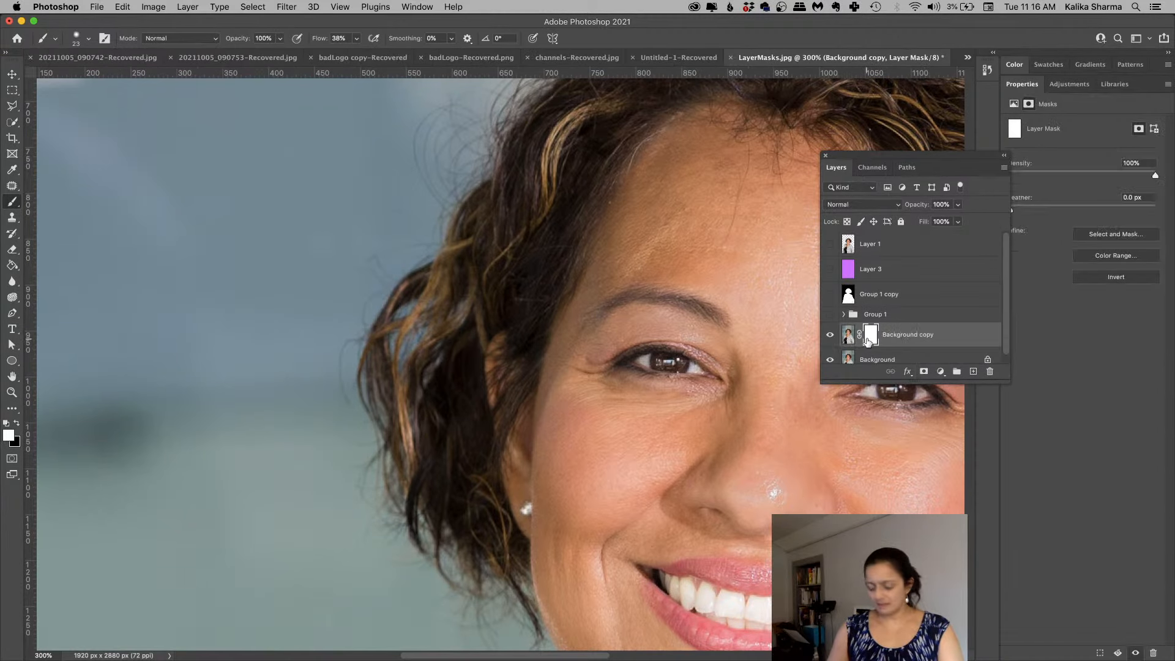
pyautogui.keyDown('alt'); pyautogui.click(868, 341); pyautogui.keyUp('alt')
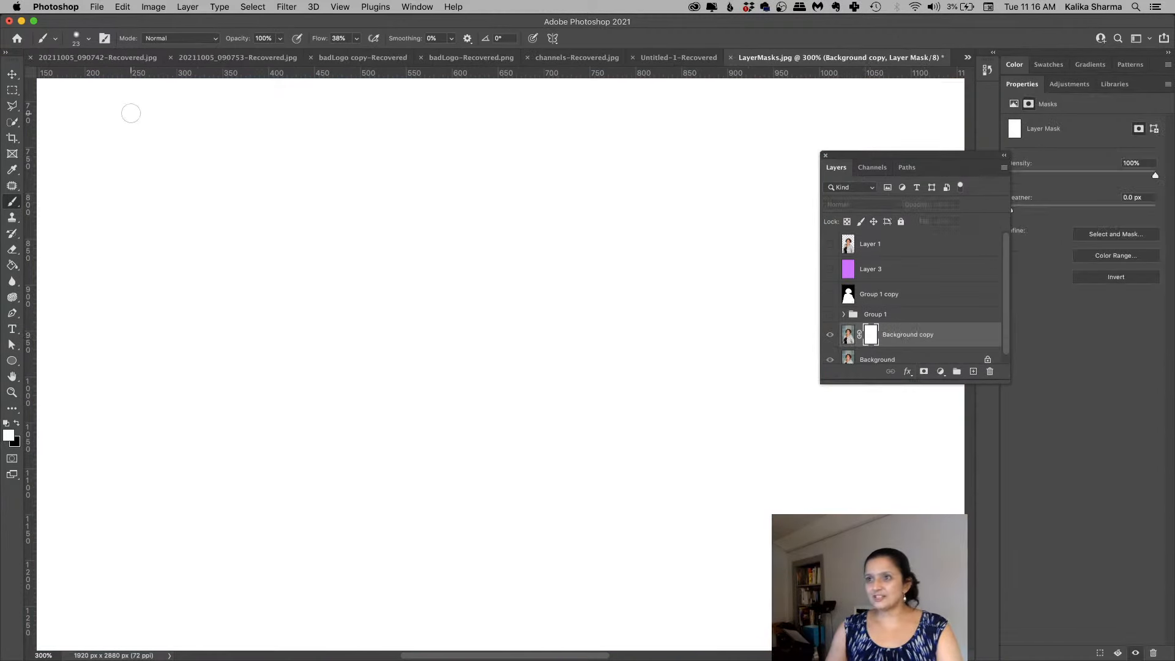
pyautogui.click(120, 11)
pyautogui.moveTo(140, 129)
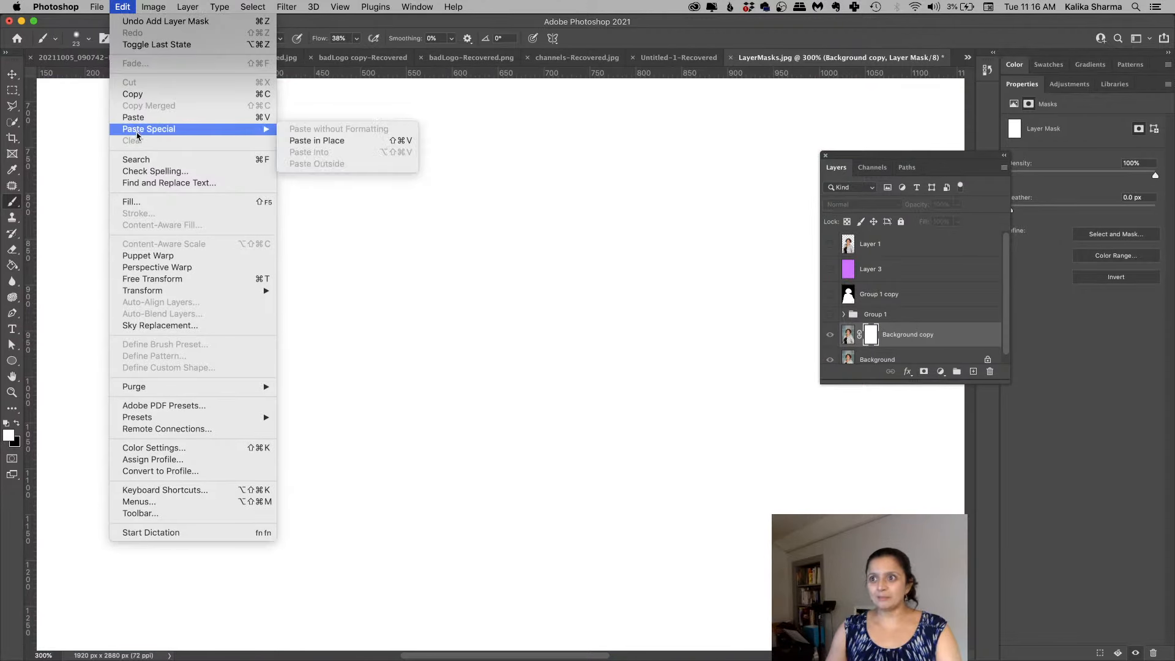
pyautogui.click(292, 141)
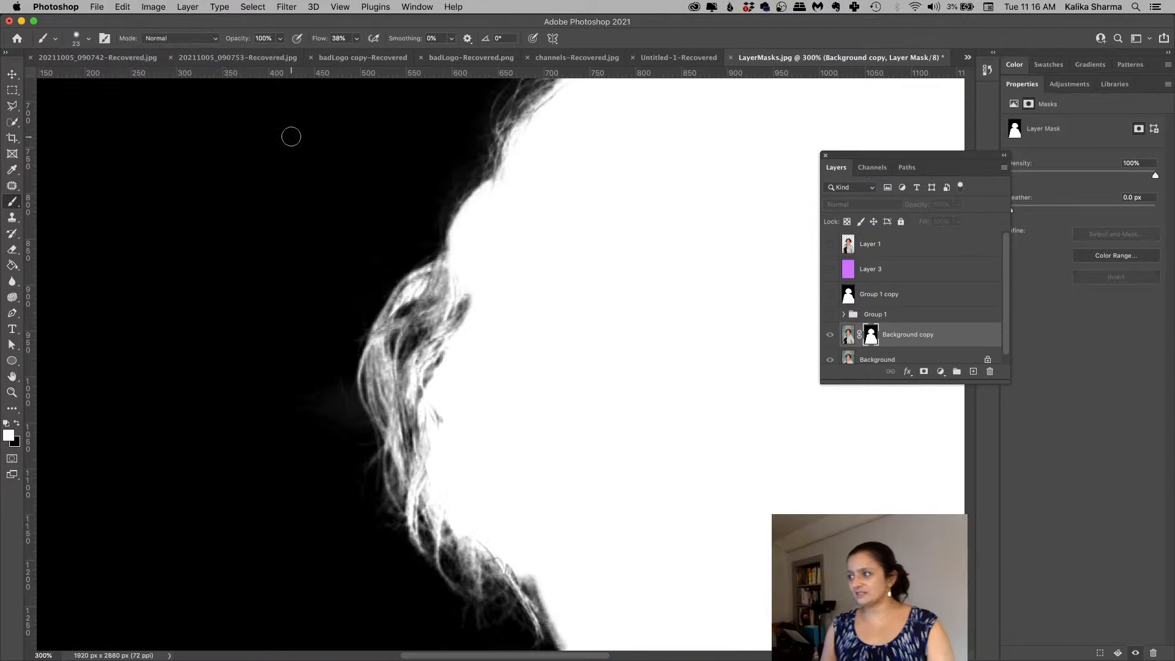
# Step: Move the masked portrait layer above the purple fill layer and show the purple fill behind the woman
pyautogui.moveTo(900, 336); pyautogui.dragTo(906, 268)
pyautogui.click(905, 268)
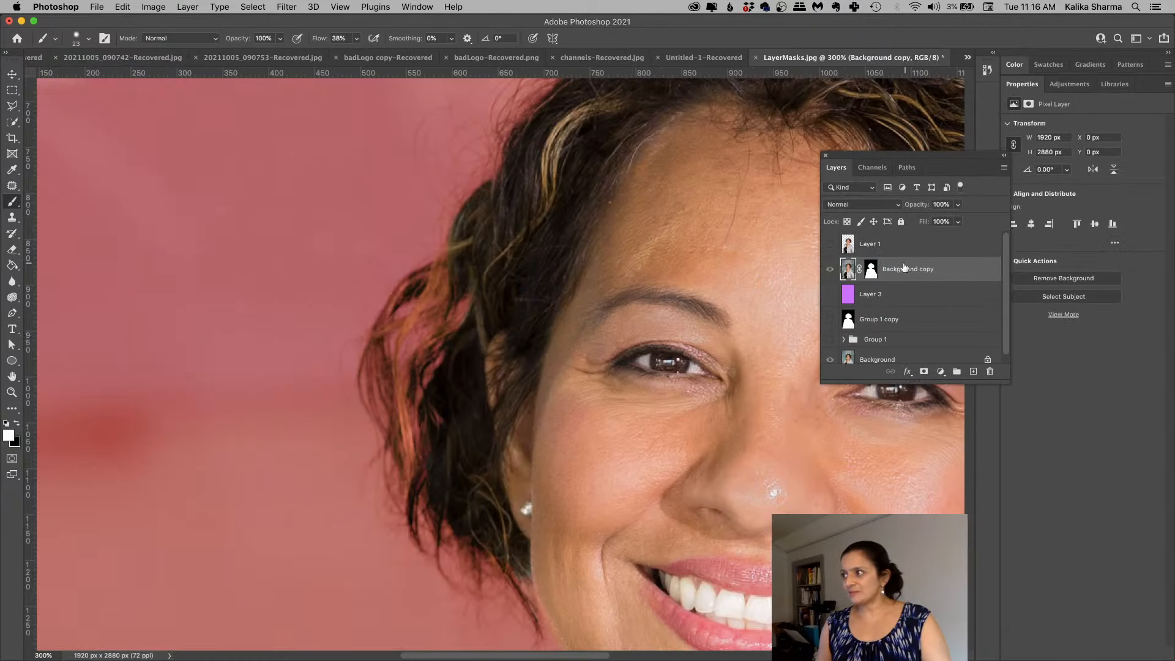
pyautogui.click(830, 295)
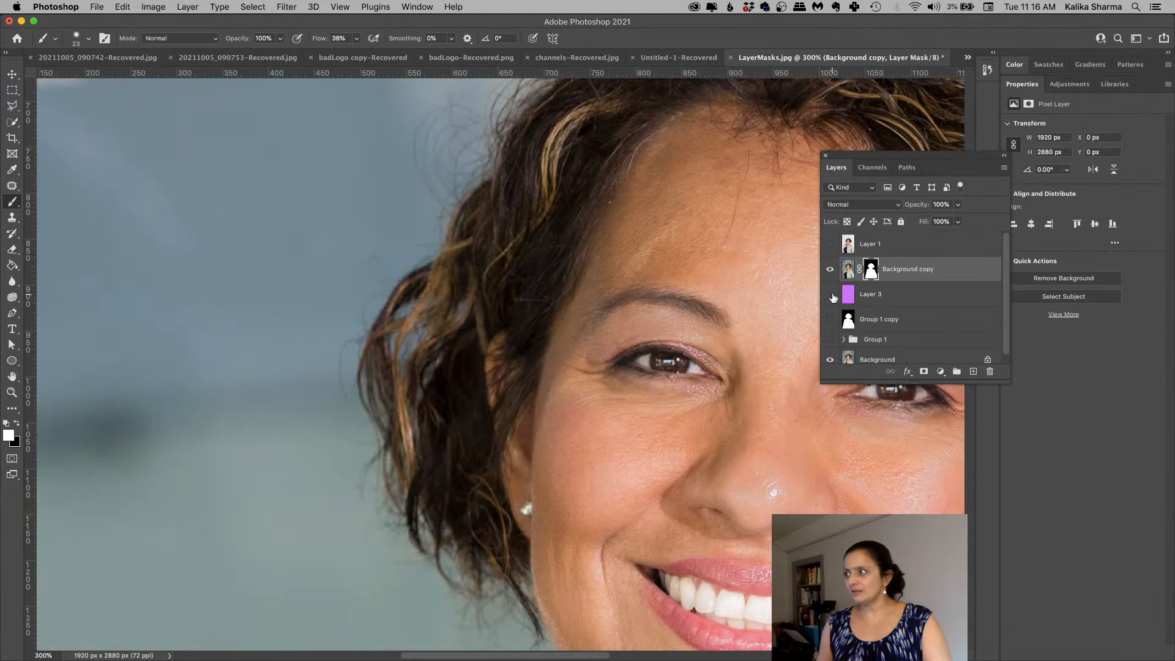
pyautogui.click(830, 297)
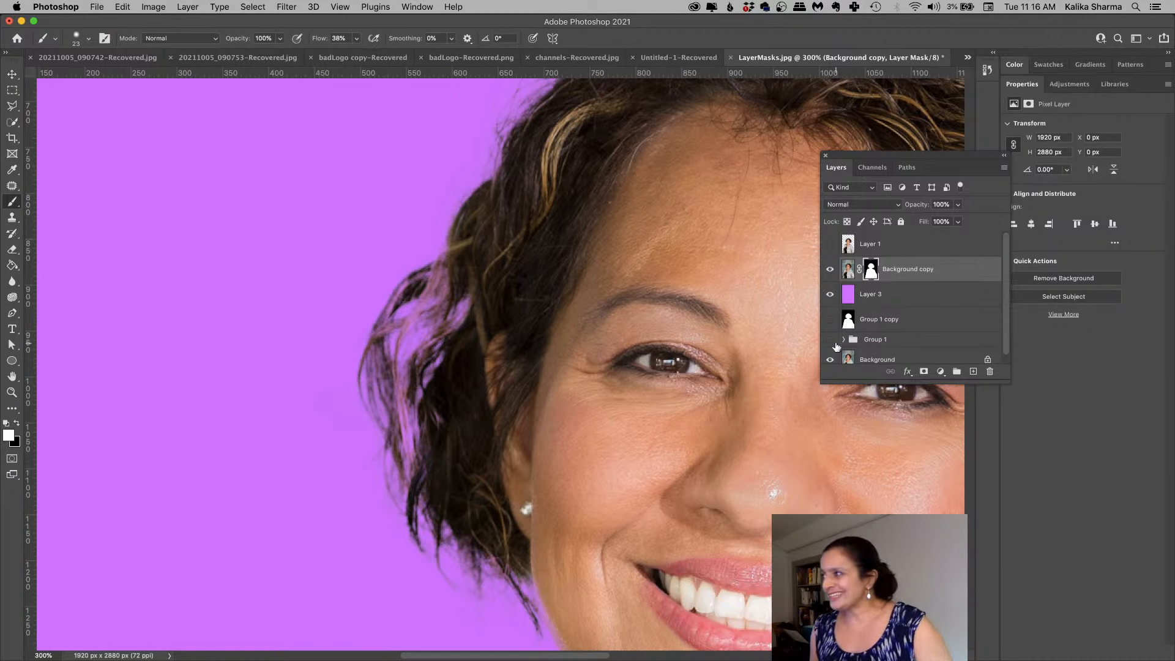
# Step: Duplicate the masked portrait layer and place the duplicate directly beneath the original
pyautogui.click(897, 272)
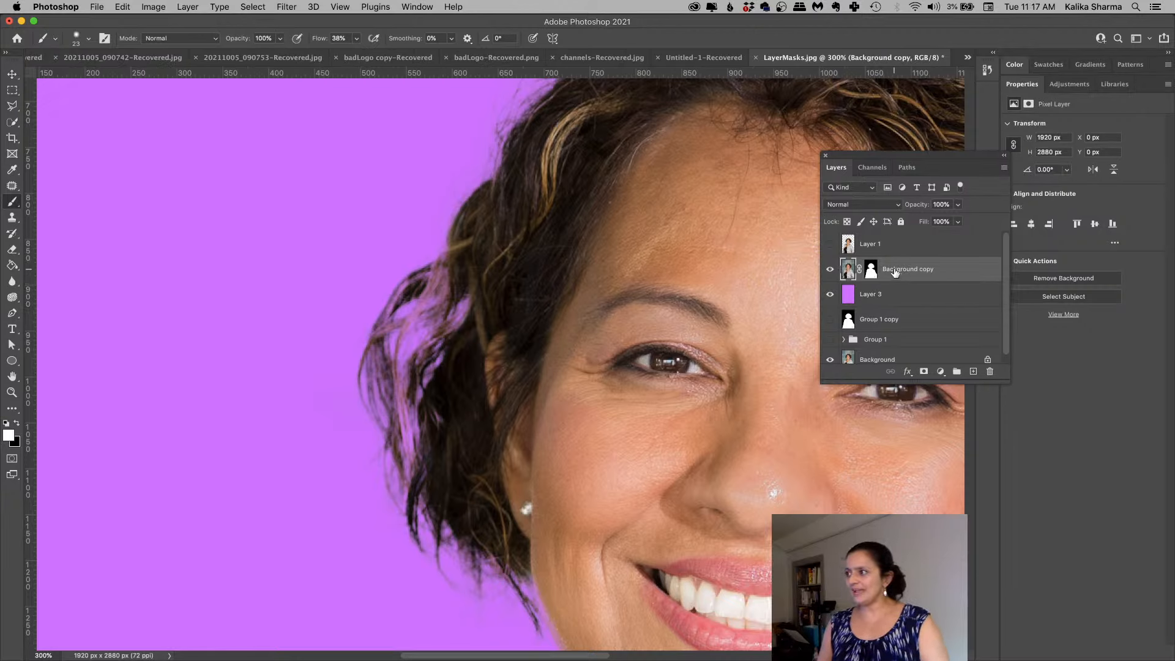
pyautogui.moveTo(897, 273); pyautogui.dragTo(973, 371)
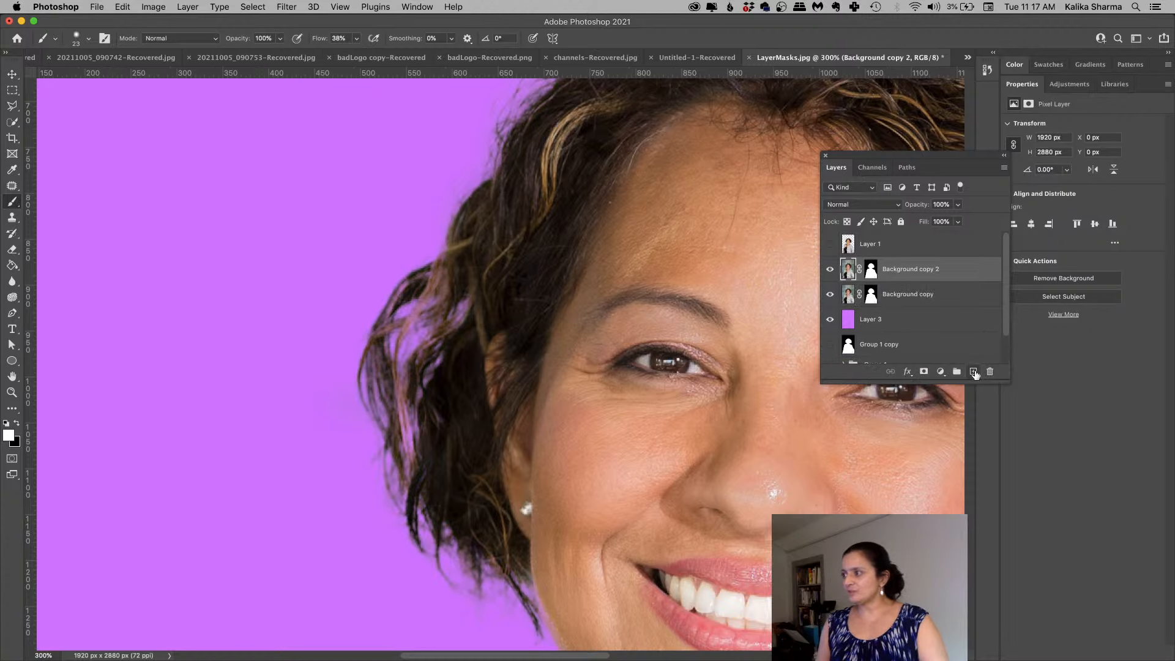
pyautogui.moveTo(900, 272); pyautogui.dragTo(891, 296)
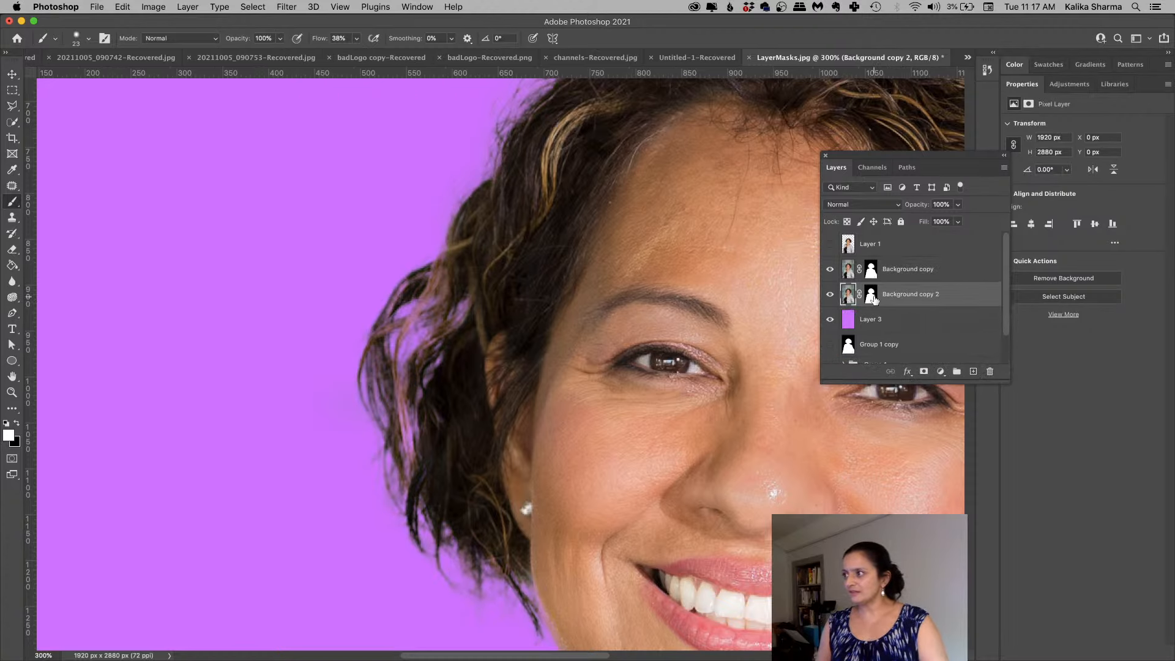
# Step: Display the lower duplicate's layer mask on its own and lighten the hair strands with the Dodge tool set to Midtones
pyautogui.keyDown('alt'); pyautogui.click(870, 298); pyautogui.keyUp('alt')
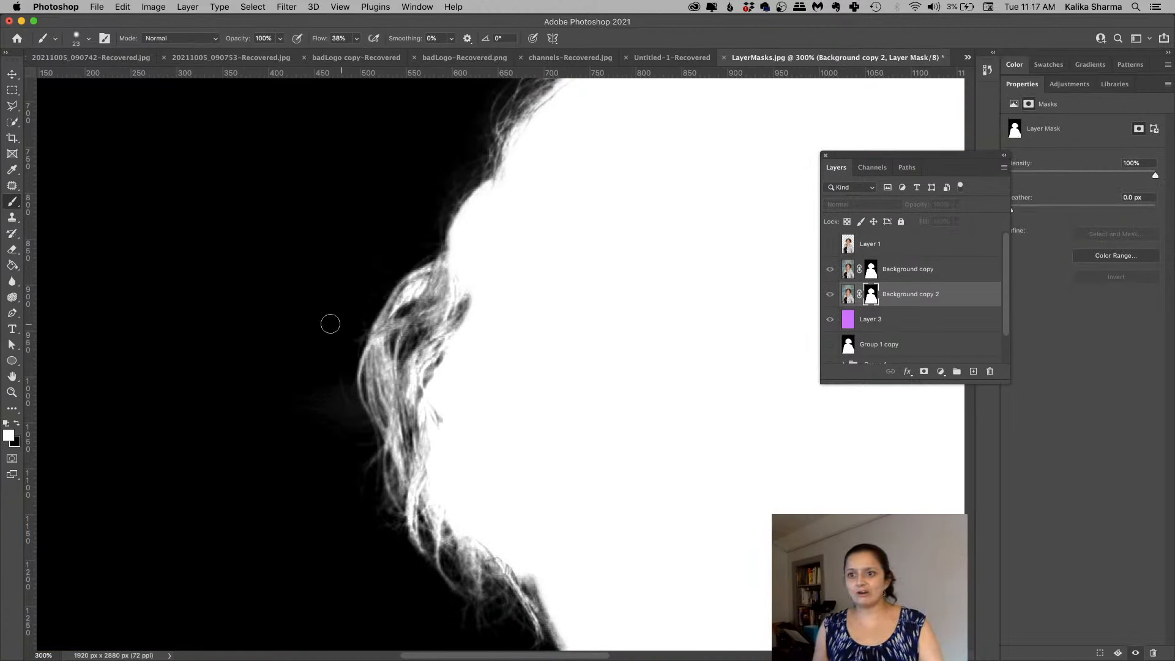
pyautogui.click(13, 299)
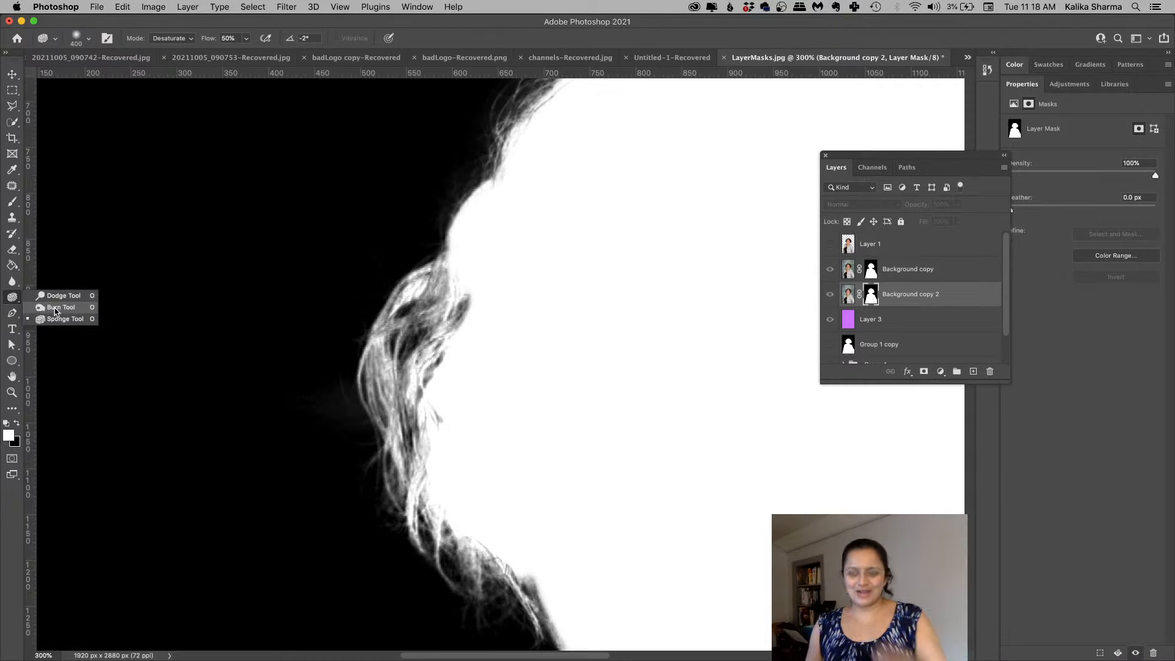
pyautogui.click(54, 308)
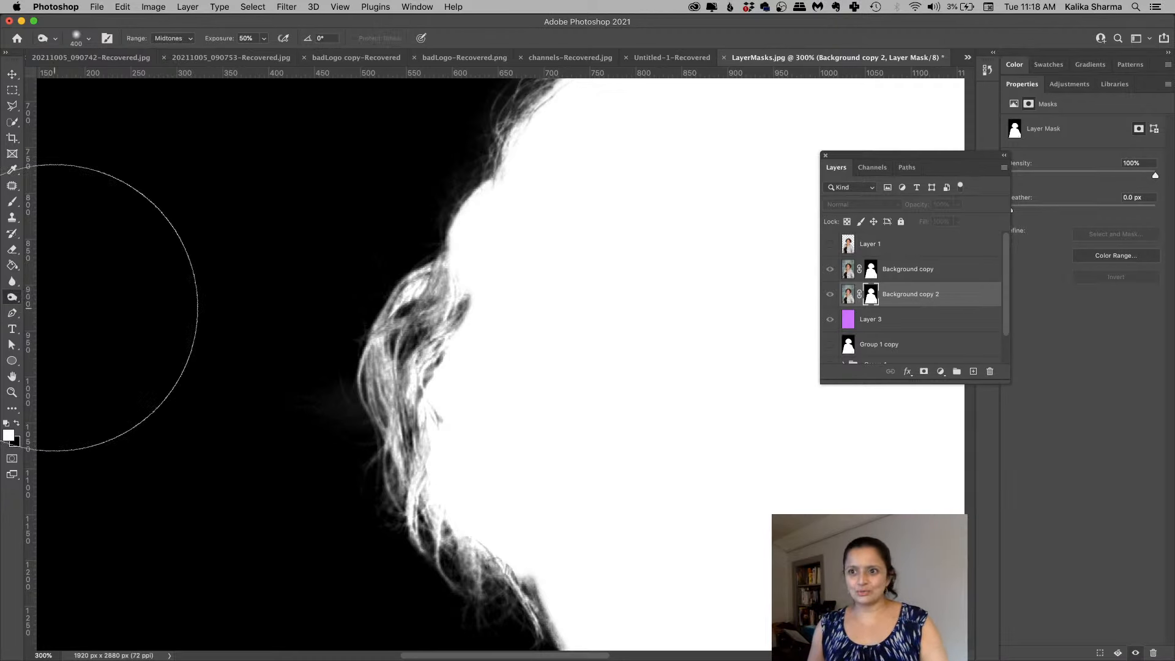
pyautogui.click(14, 299)
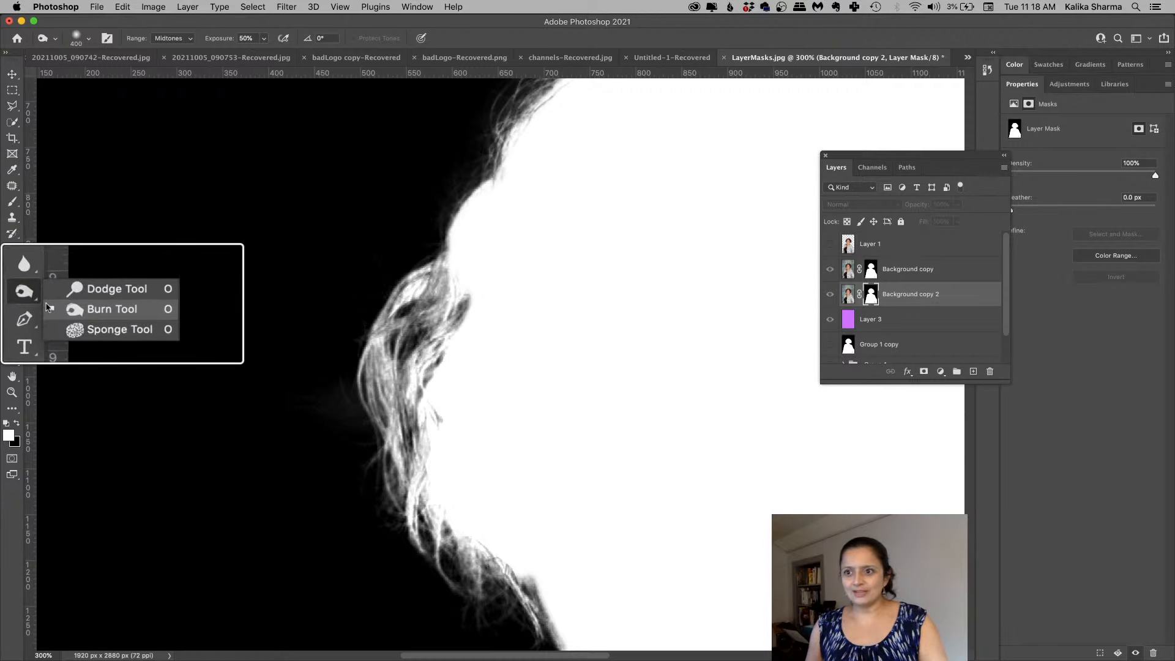
pyautogui.click(90, 298)
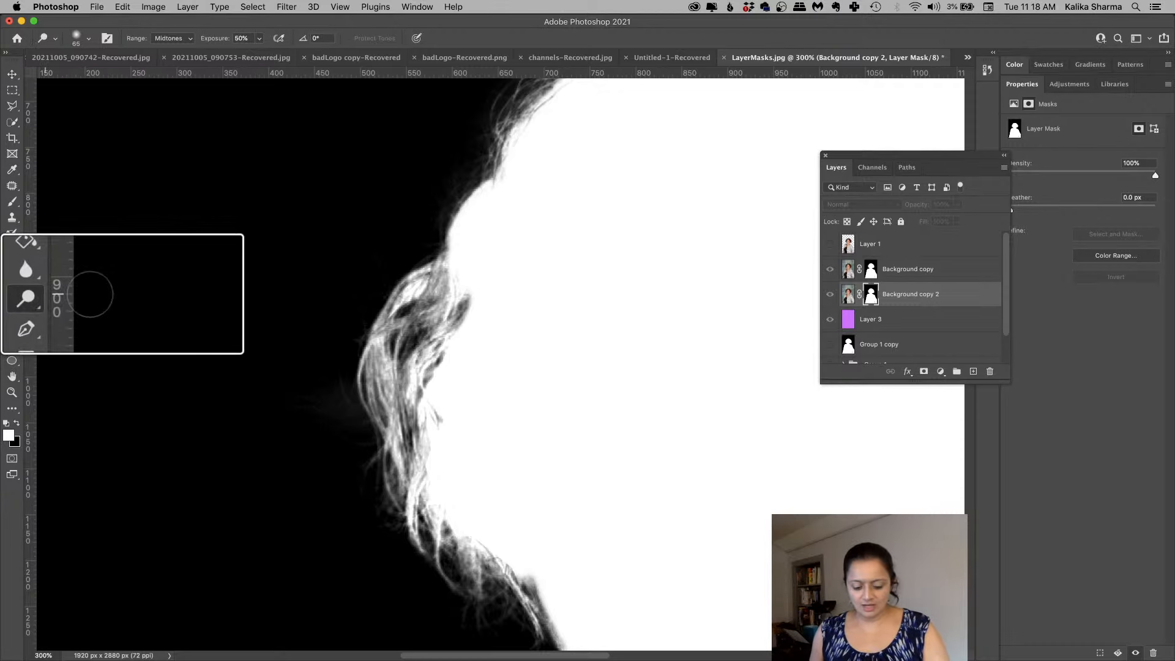
pyautogui.click(174, 38)
pyautogui.click(174, 38)
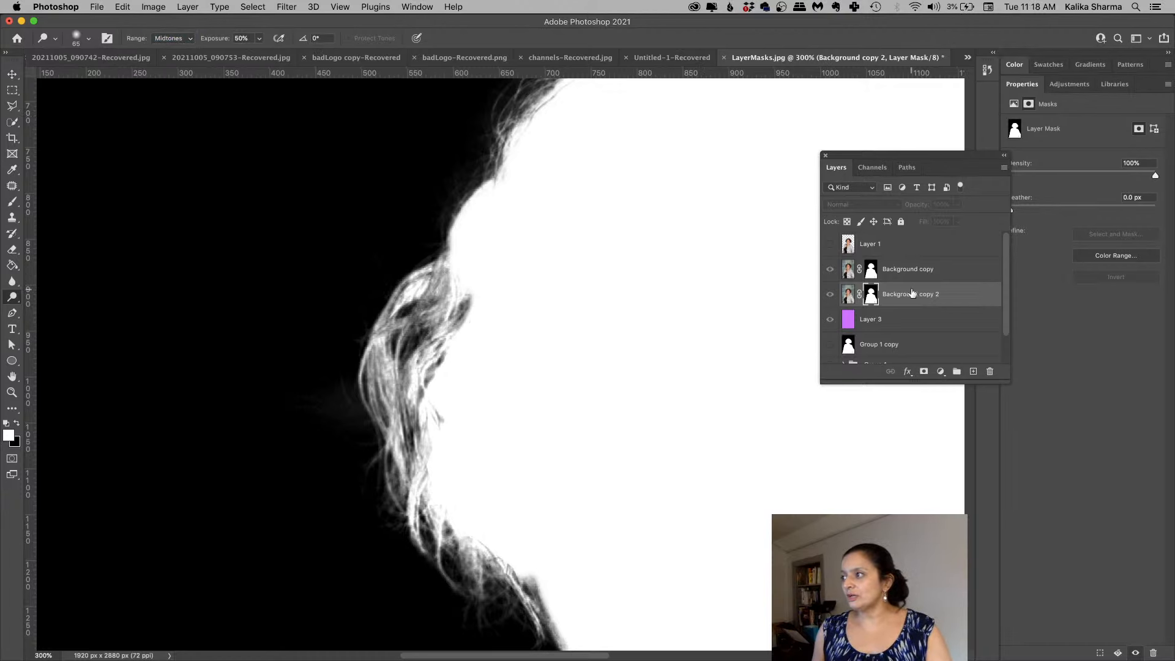
pyautogui.moveTo(505, 297)
pyautogui.mouseDown()
pyautogui.moveTo(456, 348)
pyautogui.moveTo(472, 265)
pyautogui.moveTo(432, 390)
pyautogui.moveTo(450, 312)
pyautogui.moveTo(422, 330)
pyautogui.moveTo(419, 425)
pyautogui.moveTo(433, 393)
pyautogui.moveTo(401, 404)
pyautogui.moveTo(410, 324)
pyautogui.moveTo(367, 392)
pyautogui.moveTo(374, 307)
pyautogui.moveTo(385, 471)
pyautogui.moveTo(361, 435)
pyautogui.moveTo(404, 502)
pyautogui.moveTo(434, 337)
pyautogui.moveTo(391, 520)
pyautogui.moveTo(471, 261)
pyautogui.moveTo(470, 299)
pyautogui.mouseUp()
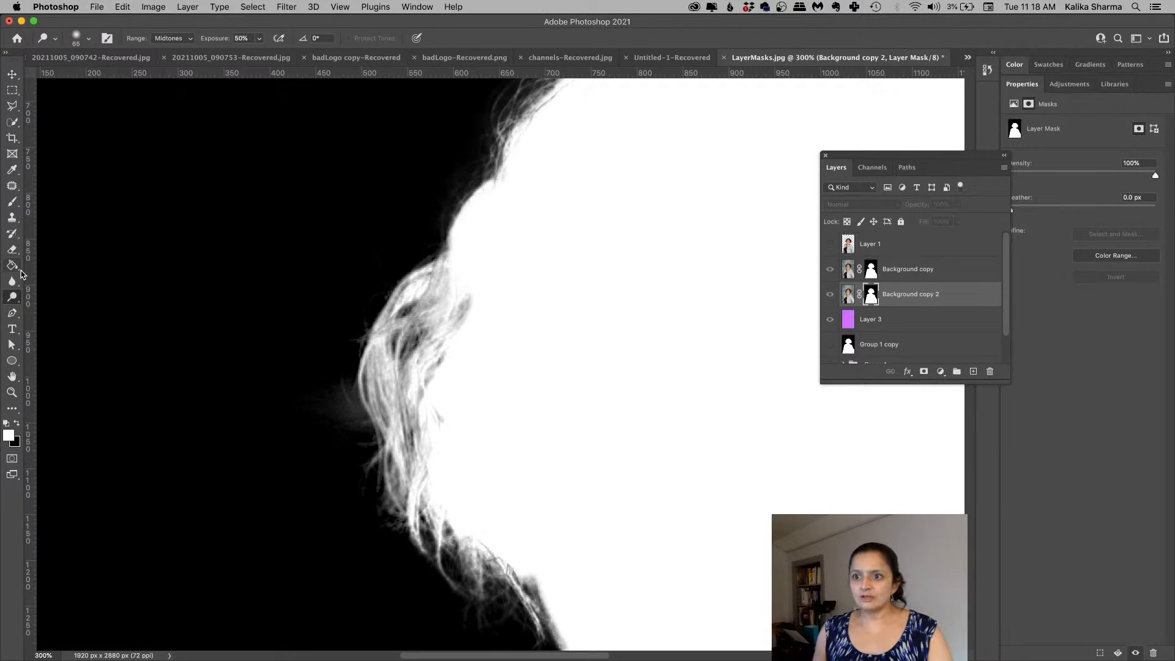
# Step: Darken the gaps between the hair strands on this mask with the Burn tool, and show the composite image again
pyautogui.moveTo(16, 298); pyautogui.dragTo(59, 307)
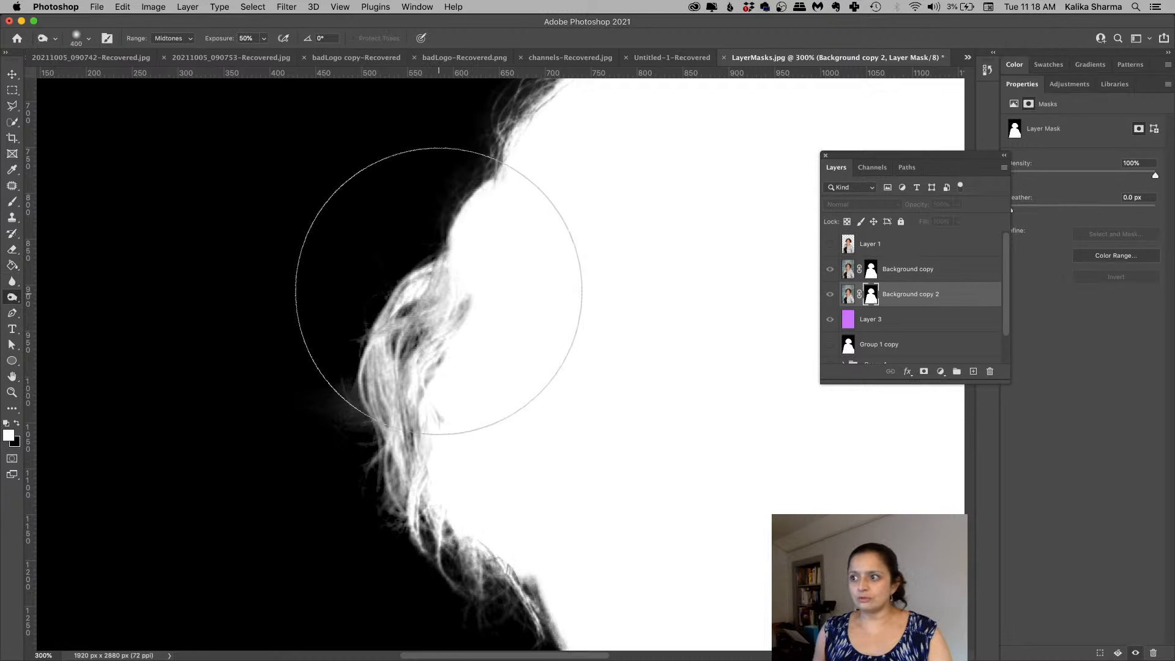
pyautogui.click(405, 370)
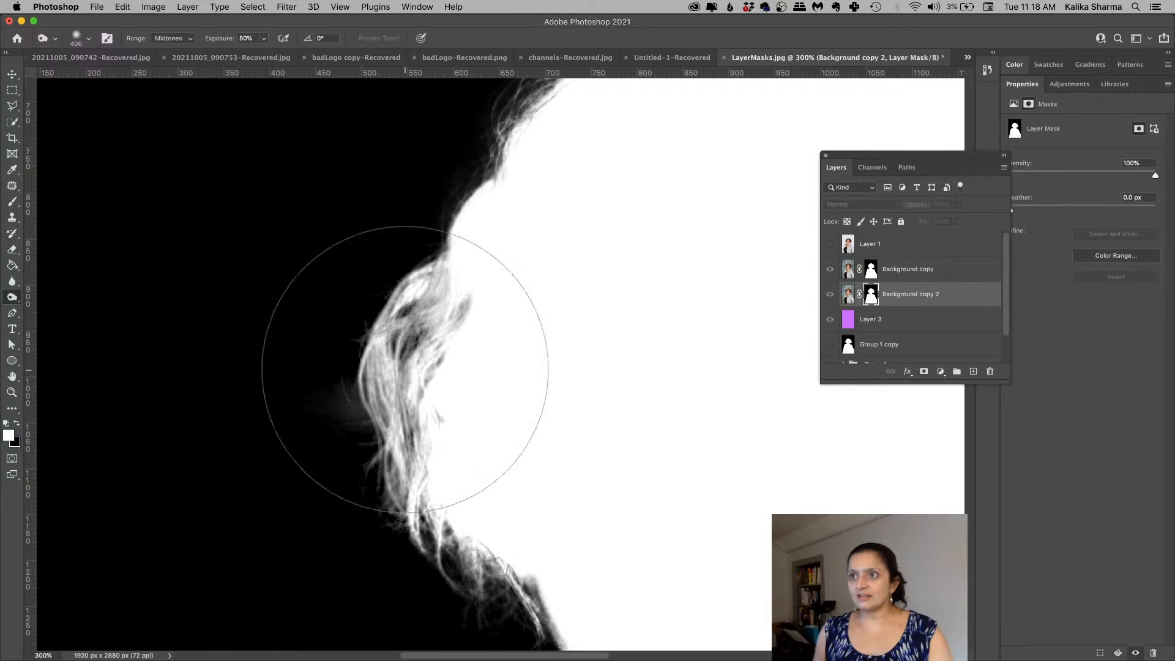
pyautogui.click(406, 371)
pyautogui.click(406, 371)
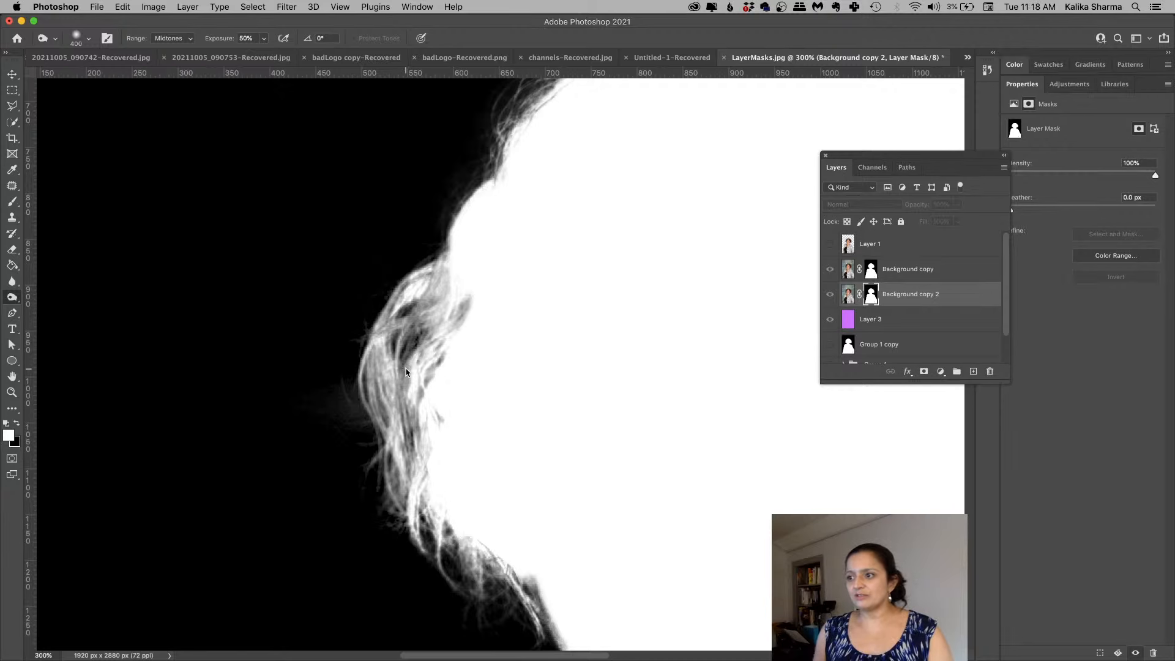
pyautogui.click(406, 372)
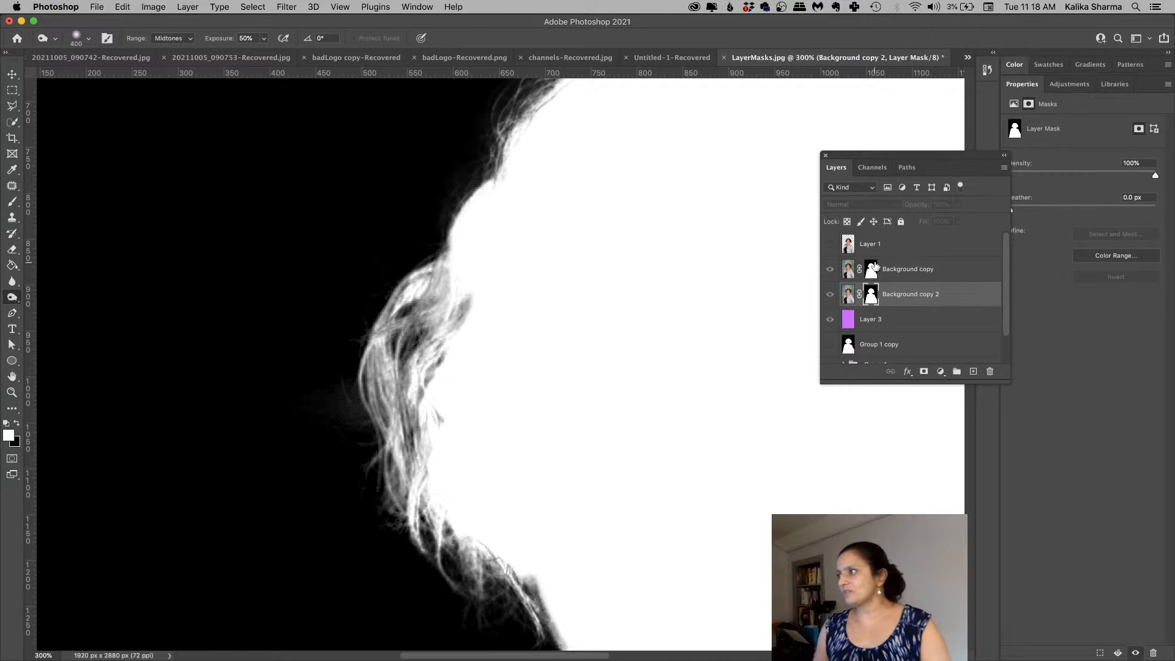
pyautogui.click(847, 296)
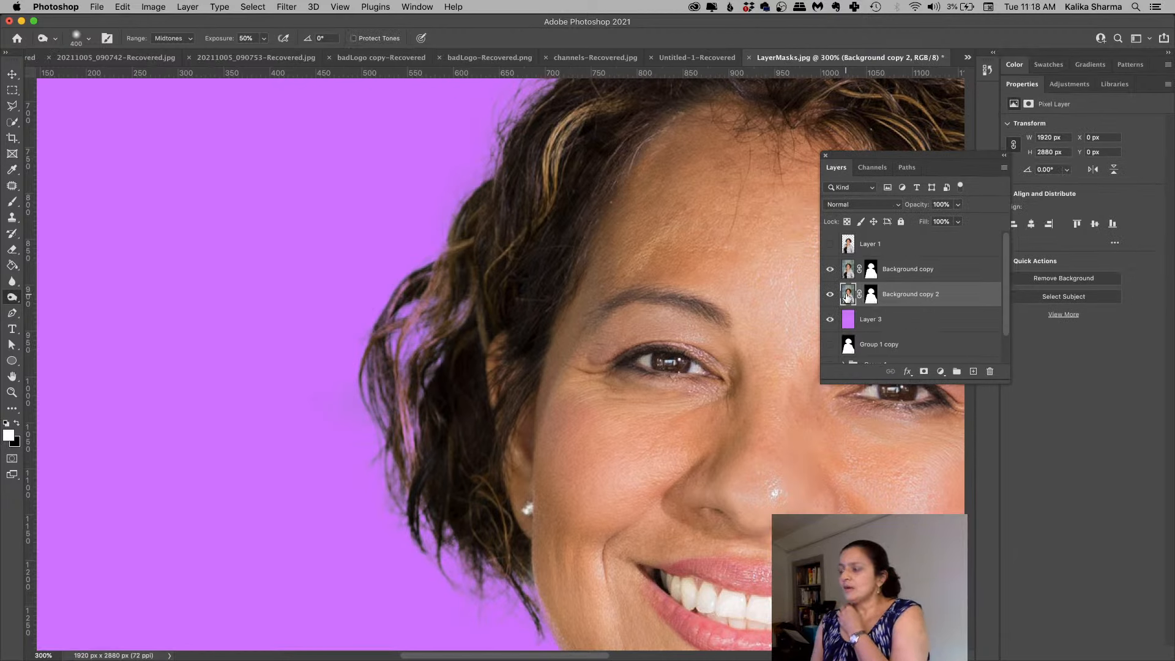
# Step: Display the lower duplicate's mask again and set the Brush to Hard Round Pressure Size at 4 px
pyautogui.click(871, 298)
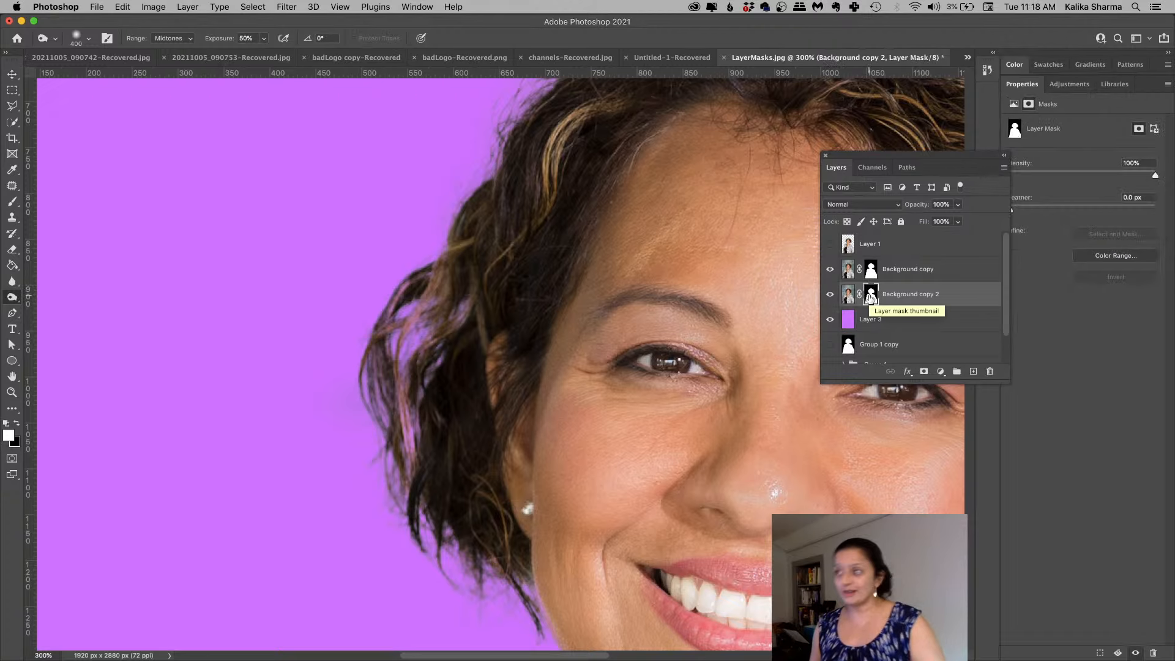
pyautogui.keyDown('alt'); pyautogui.click(870, 296); pyautogui.keyUp('alt')
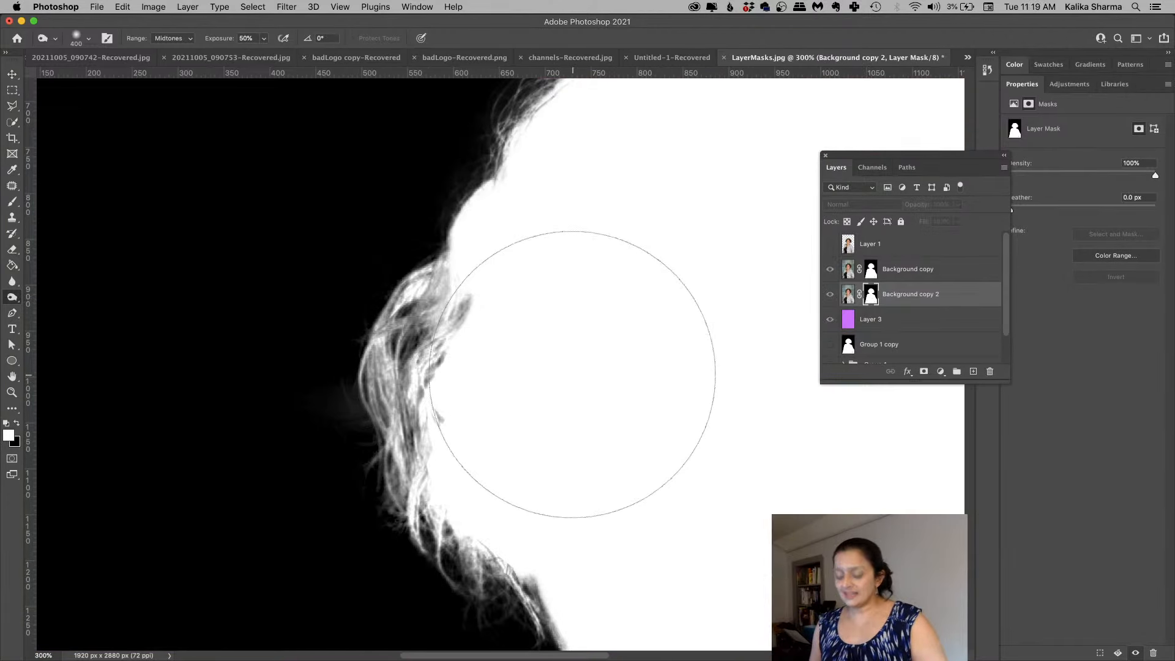
pyautogui.press('b')
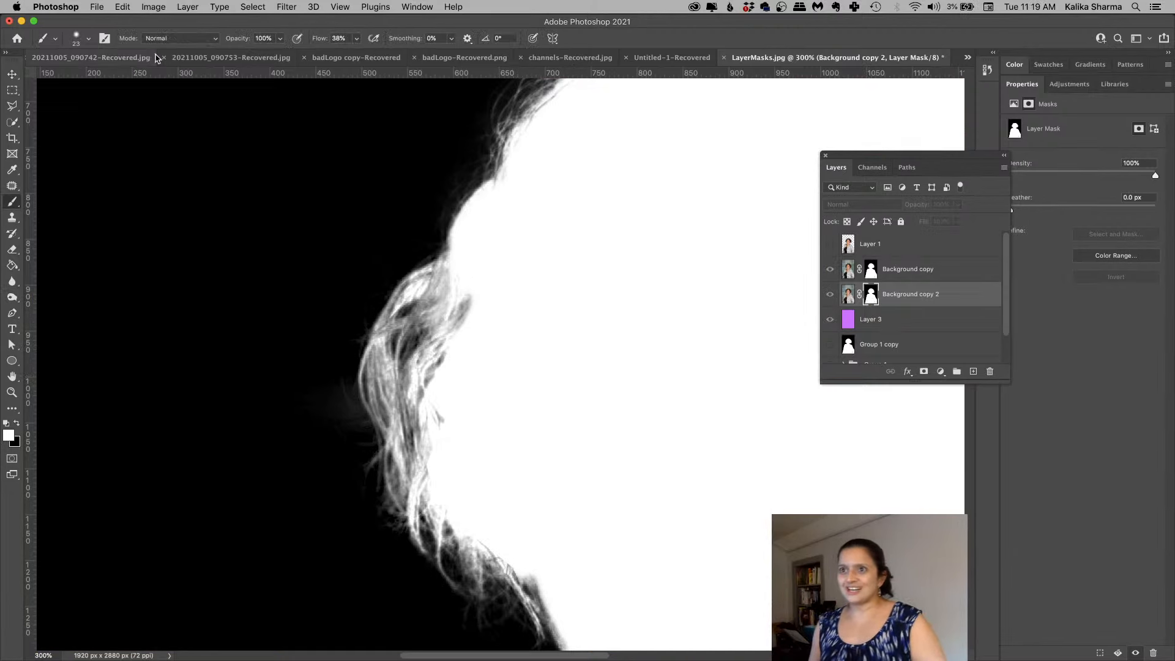
pyautogui.click(88, 38)
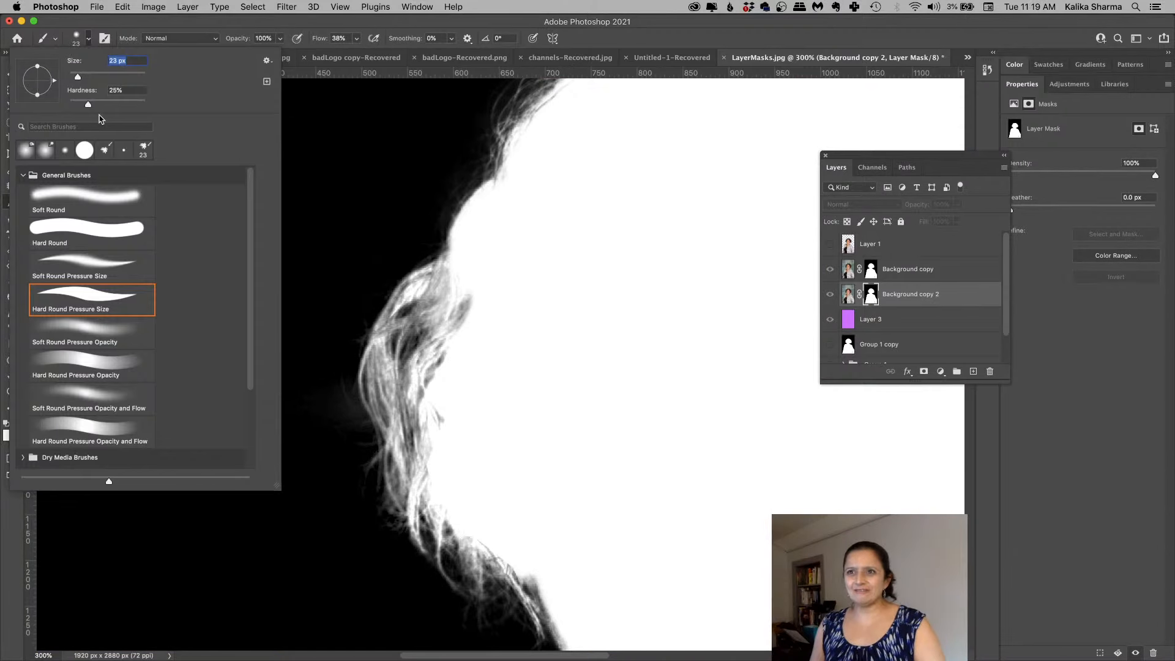
pyautogui.click(86, 297)
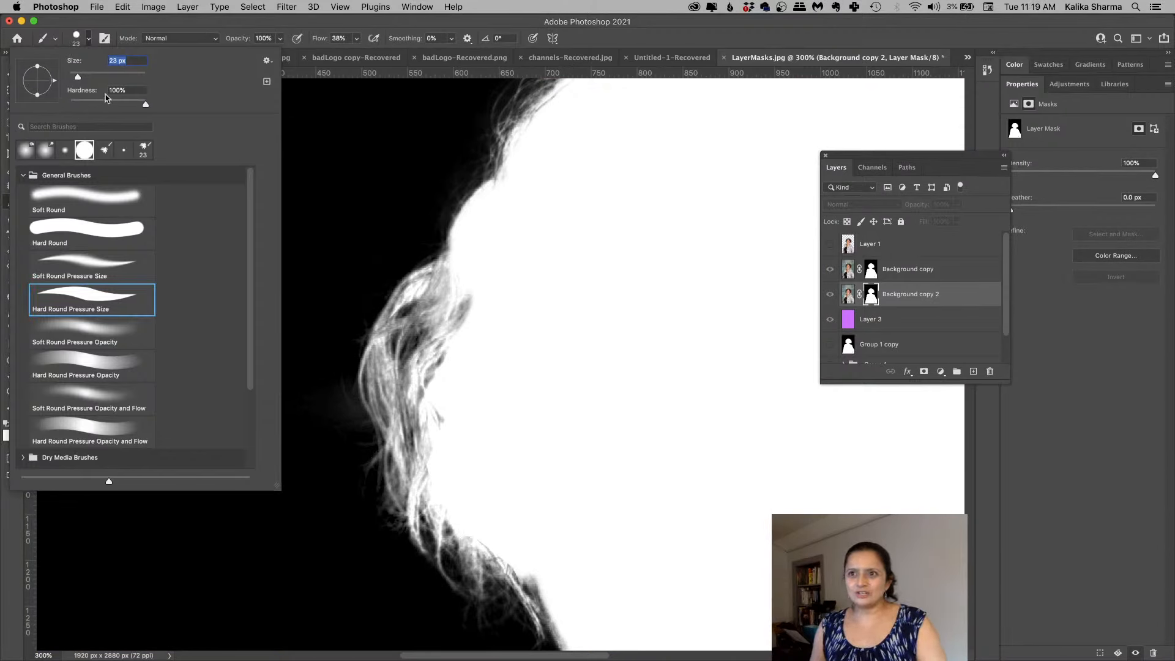
pyautogui.moveTo(77, 78); pyautogui.dragTo(71, 79)
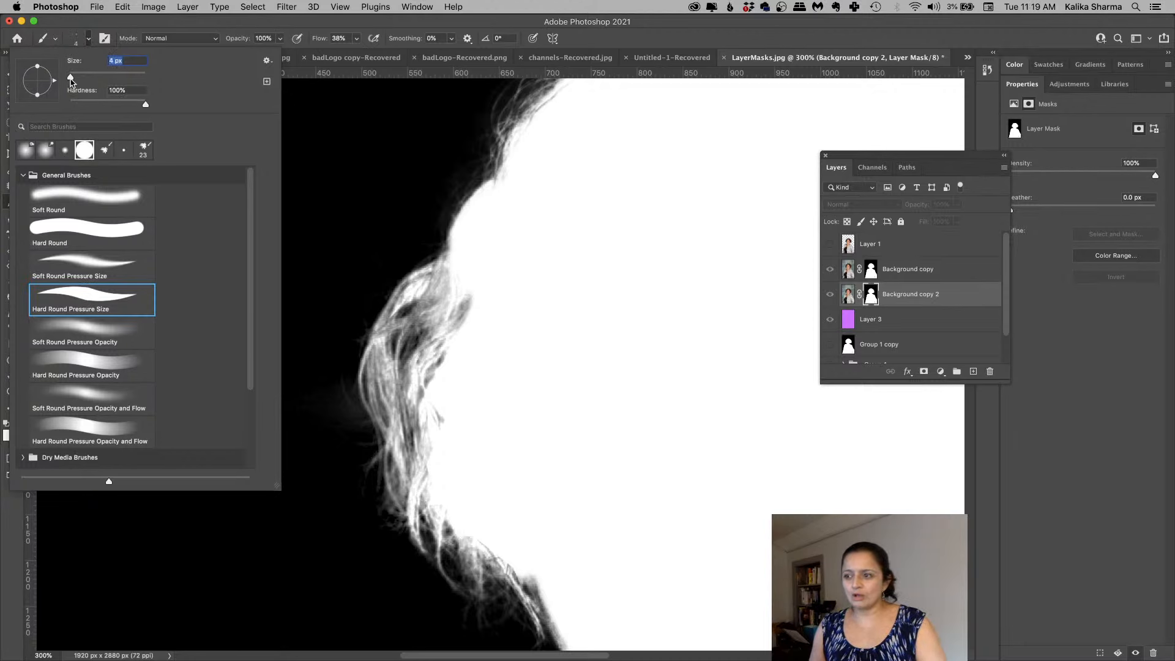
# Step: Paint thin white strands through the side hair curl on the mask and return to the composite image
pyautogui.moveTo(431, 359); pyautogui.dragTo(417, 380)
pyautogui.moveTo(458, 338)
pyautogui.mouseDown()
pyautogui.moveTo(431, 344)
pyautogui.moveTo(419, 378)
pyautogui.moveTo(426, 433)
pyautogui.mouseUp()
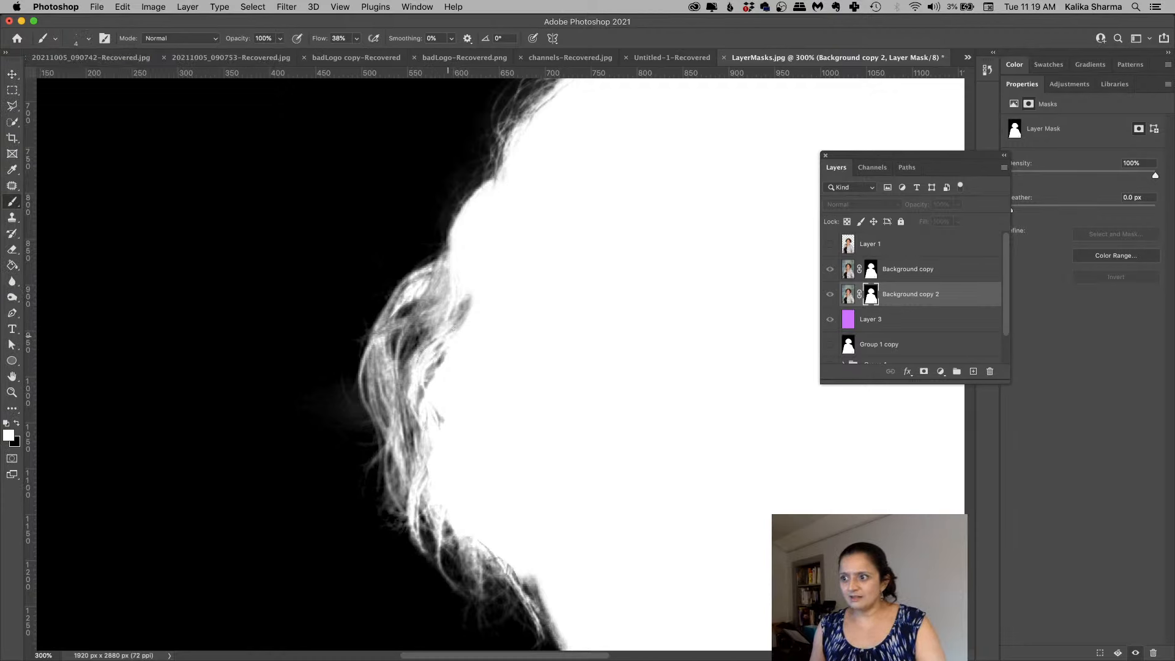
pyautogui.moveTo(428, 348); pyautogui.dragTo(439, 420)
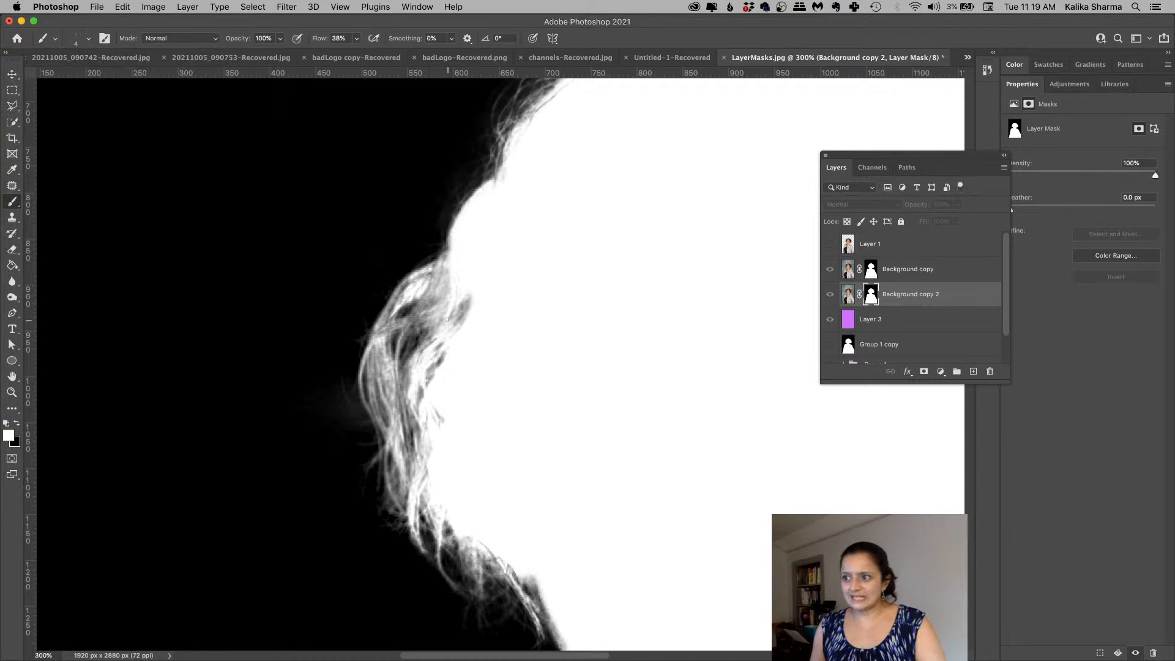
pyautogui.moveTo(478, 300); pyautogui.dragTo(430, 363)
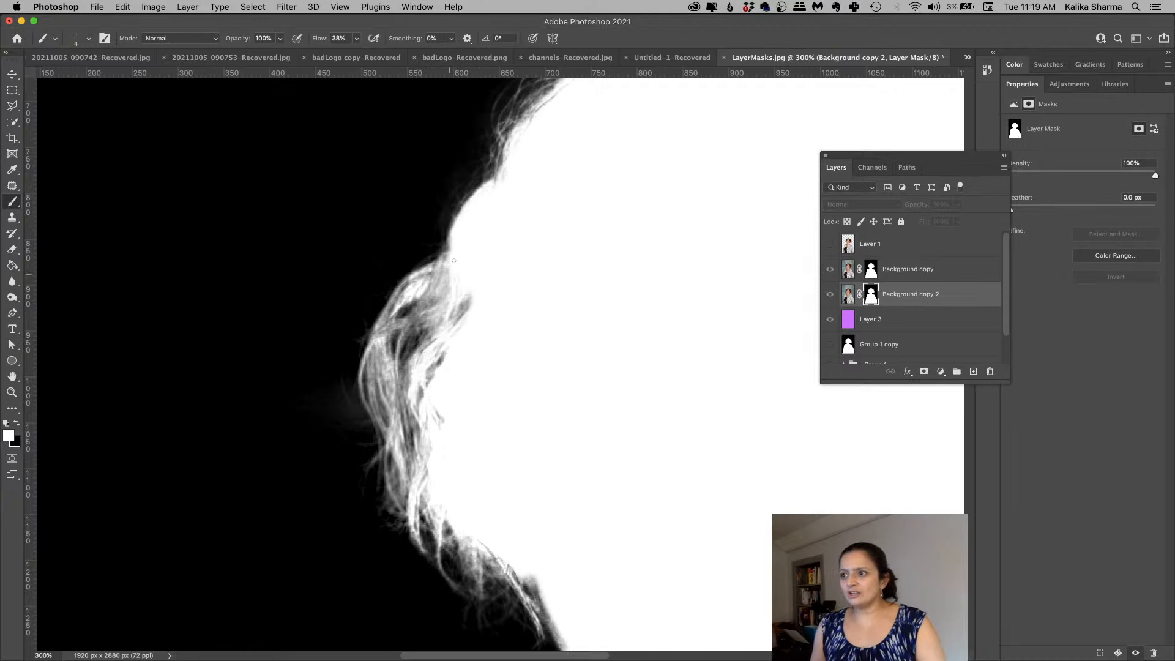
pyautogui.moveTo(449, 282); pyautogui.dragTo(404, 340)
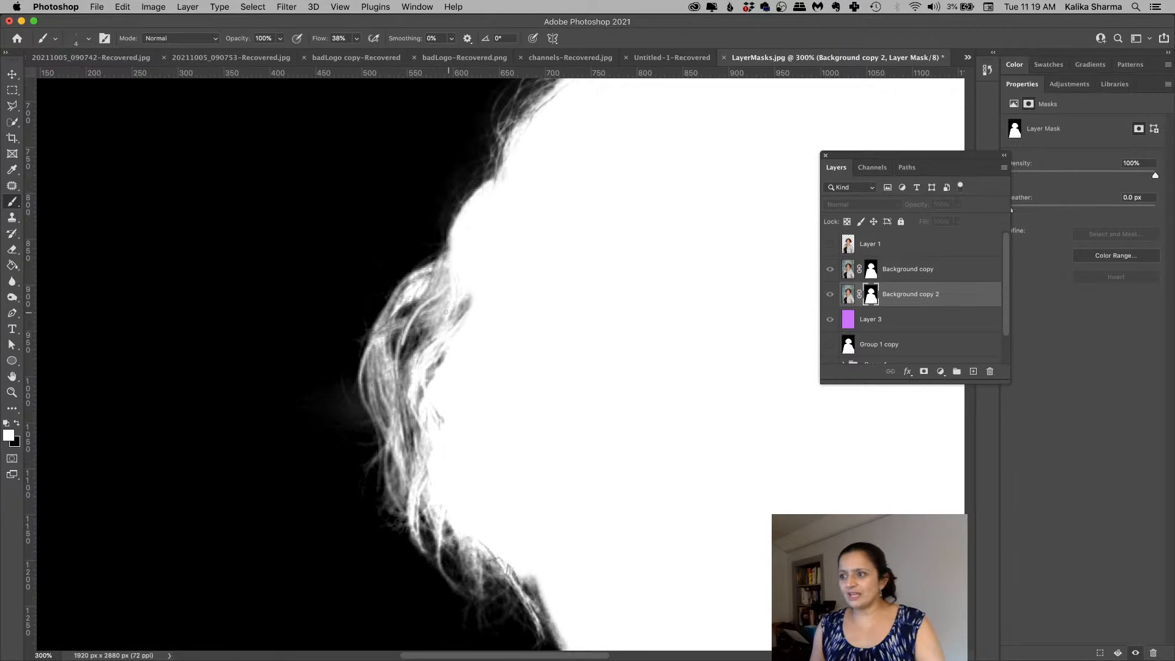
pyautogui.click(848, 295)
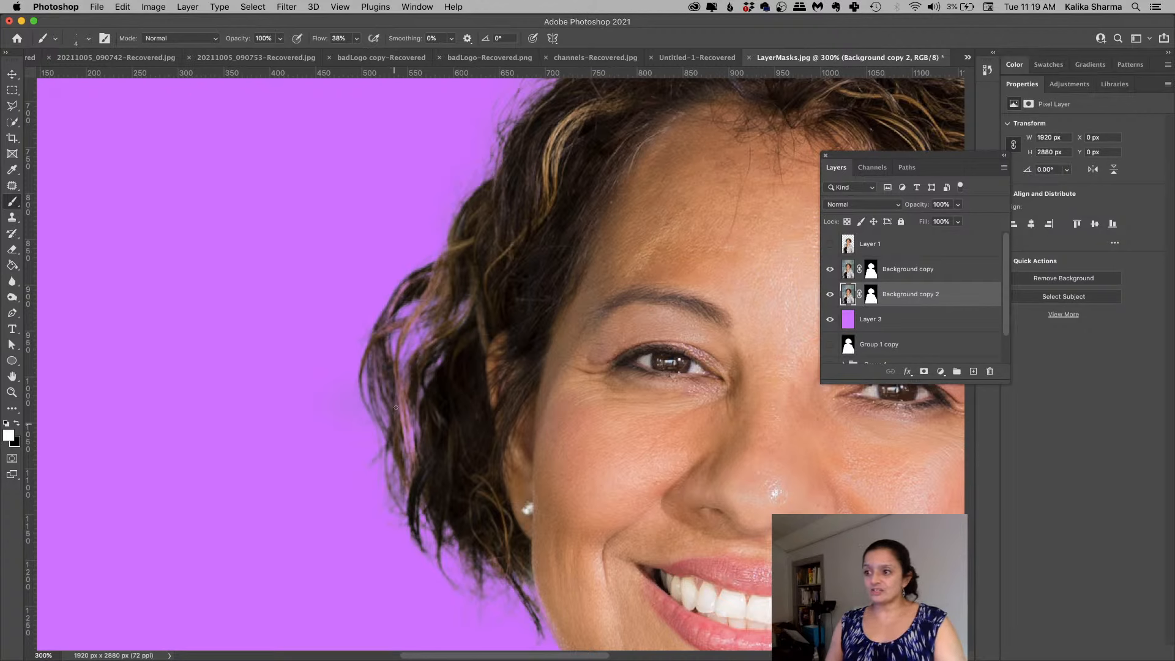
# Step: Target the upper portrait layer's image, sample a dark hair colour and enlarge the brush to 25 px
pyautogui.click(871, 297)
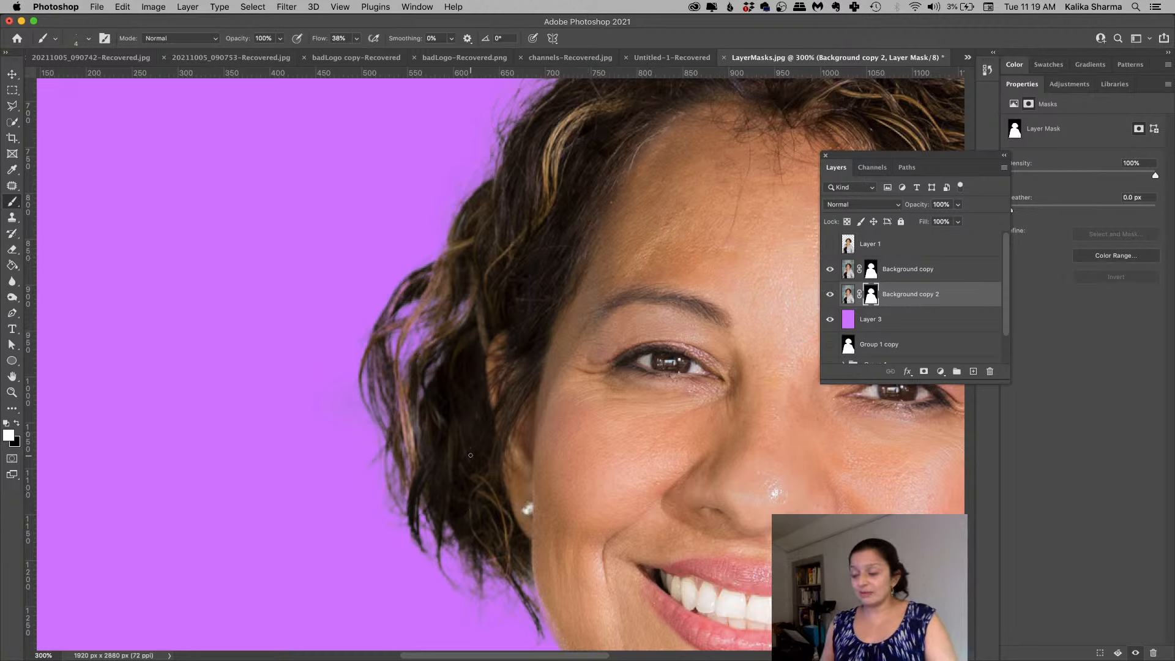
pyautogui.click(849, 296)
pyautogui.click(849, 273)
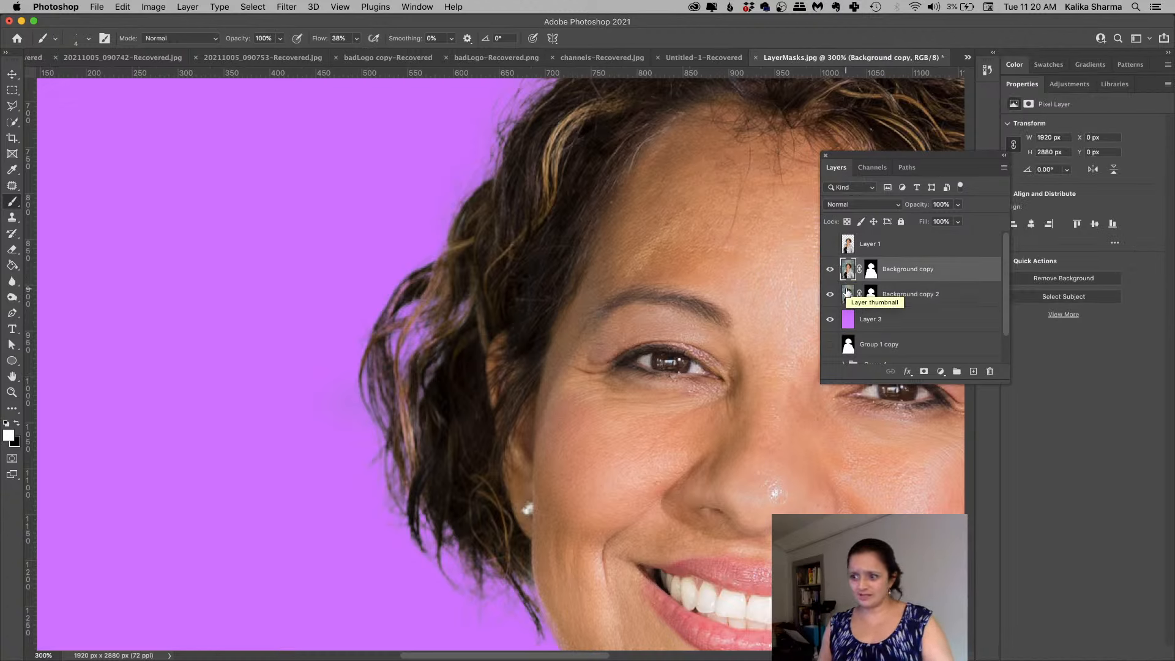
pyautogui.keyDown('alt'); pyautogui.click(460, 404); pyautogui.keyUp('alt')
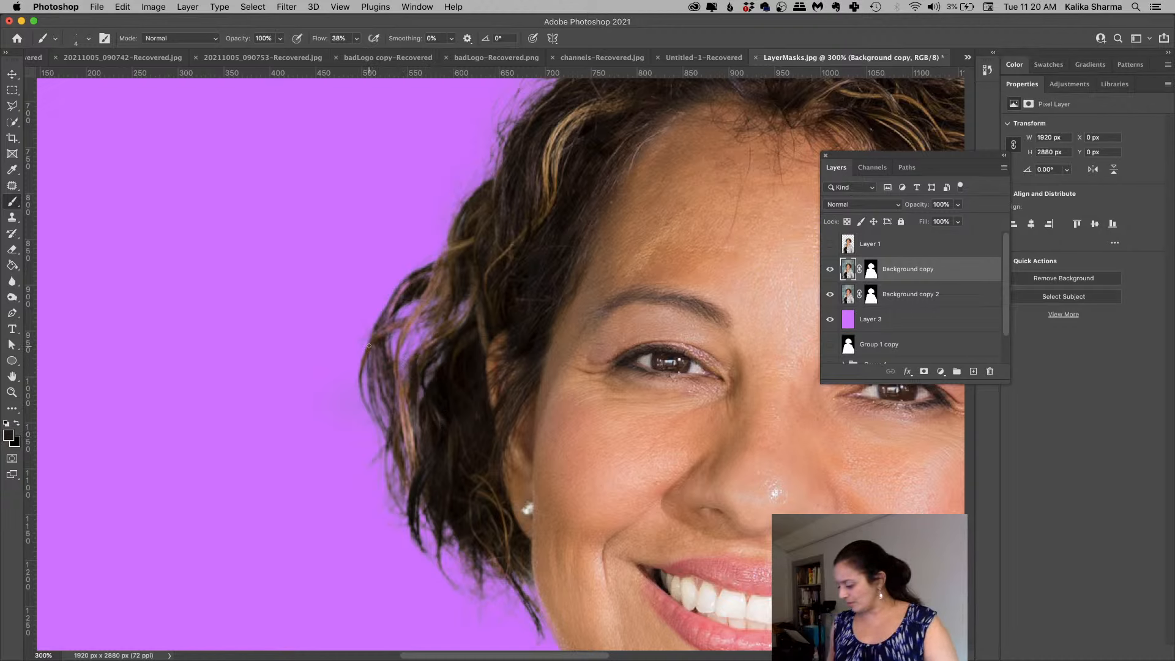
pyautogui.press(']')
pyautogui.press(']')
pyautogui.press(']')
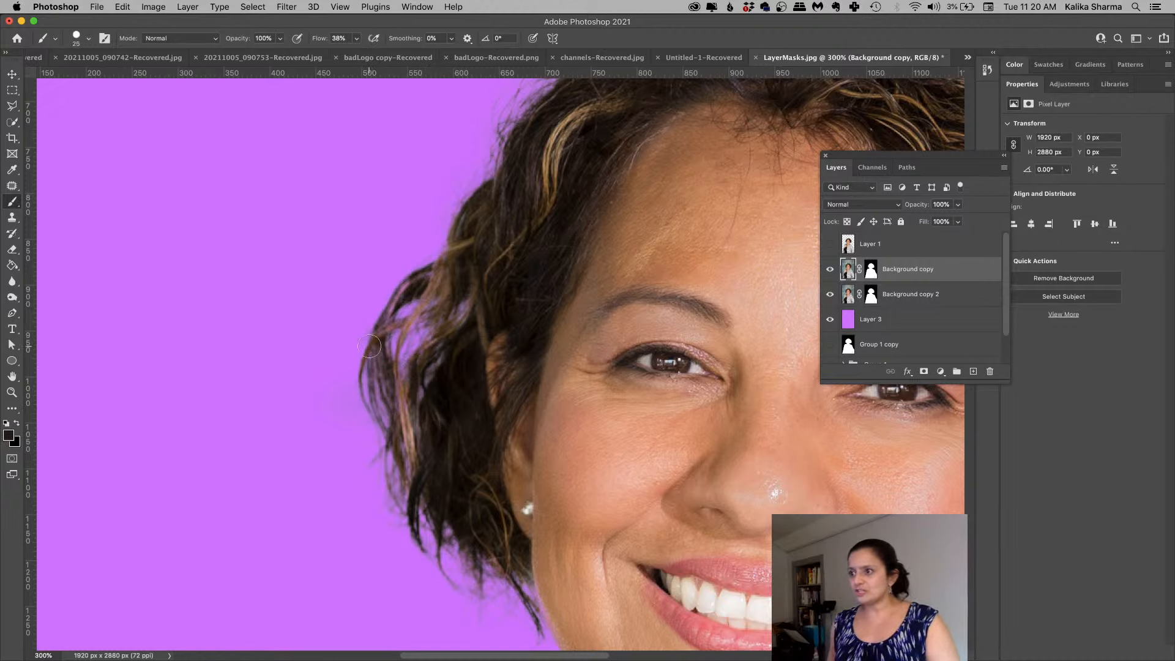
# Step: Check the upper portrait layer's mask, then paint the sampled dark colour along the outer hair edge of its image
pyautogui.keyDown('alt'); pyautogui.click(873, 273); pyautogui.keyUp('alt')
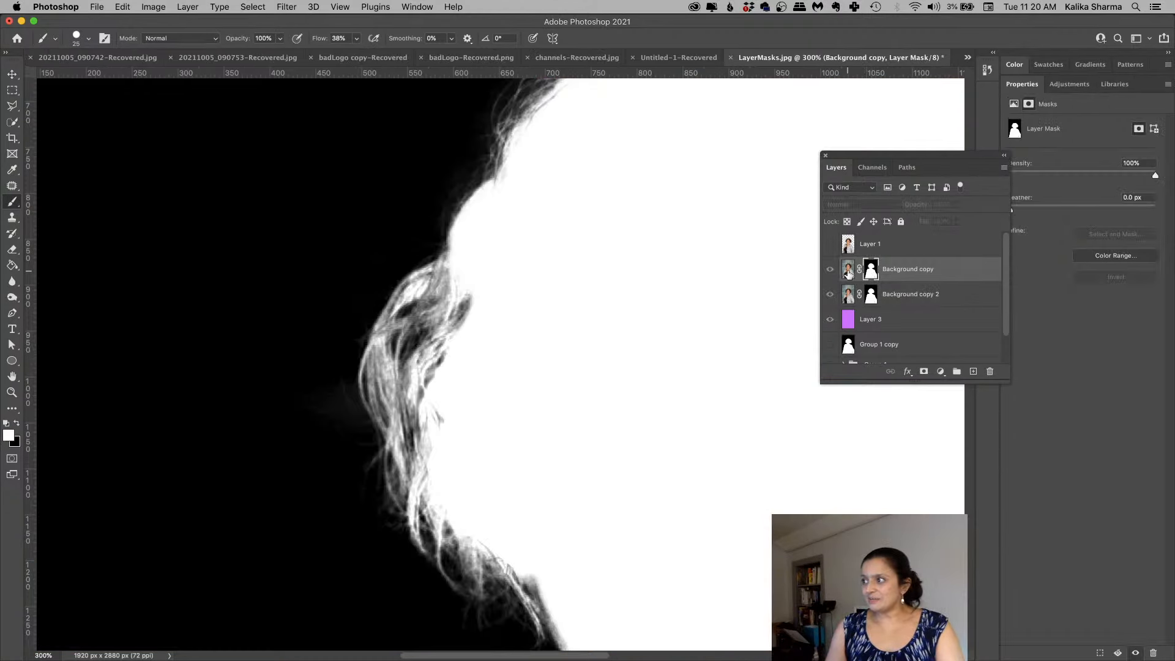
pyautogui.click(847, 274)
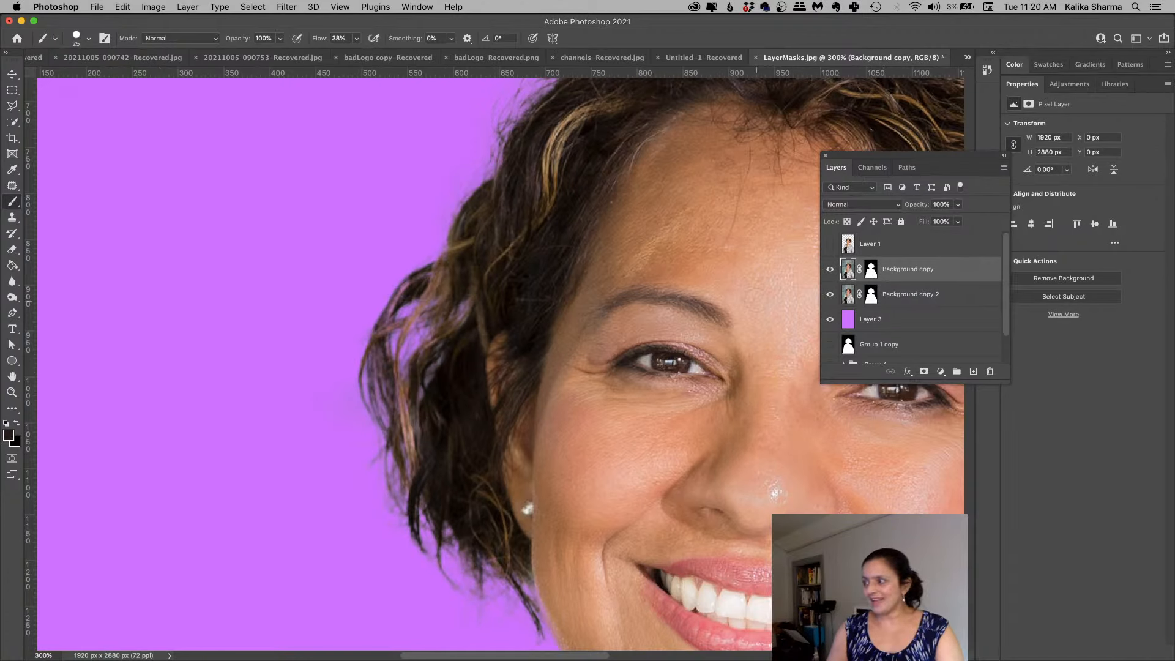
pyautogui.moveTo(374, 388)
pyautogui.mouseDown()
pyautogui.moveTo(386, 488)
pyautogui.moveTo(380, 449)
pyautogui.mouseUp()
pyautogui.moveTo(416, 532); pyautogui.dragTo(432, 563)
pyautogui.moveTo(433, 512)
pyautogui.mouseDown()
pyautogui.moveTo(441, 572)
pyautogui.moveTo(465, 586)
pyautogui.mouseUp()
pyautogui.moveTo(450, 531); pyautogui.dragTo(480, 606)
pyautogui.moveTo(490, 555)
pyautogui.mouseDown()
pyautogui.moveTo(486, 600)
pyautogui.moveTo(520, 609)
pyautogui.moveTo(547, 637)
pyautogui.moveTo(546, 653)
pyautogui.mouseUp()
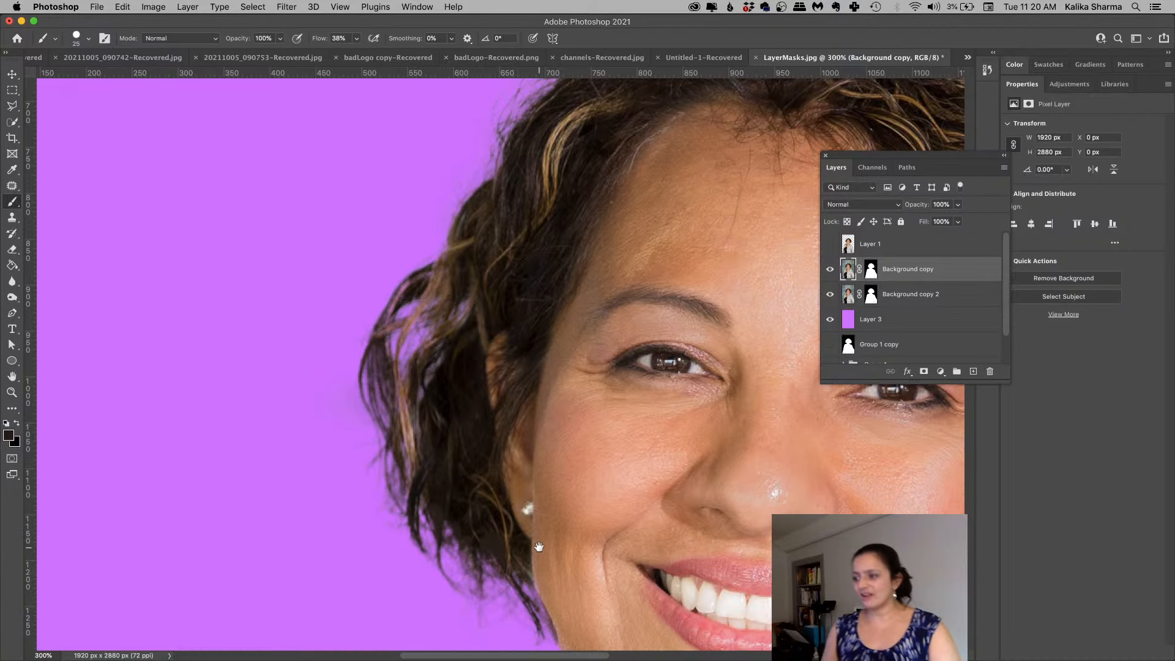
# Step: Undo the last brush stroke and paint the dark colour over the lower curls beside the earring
pyautogui.scroll(-5, 533, 429)
pyautogui.press('super+z')
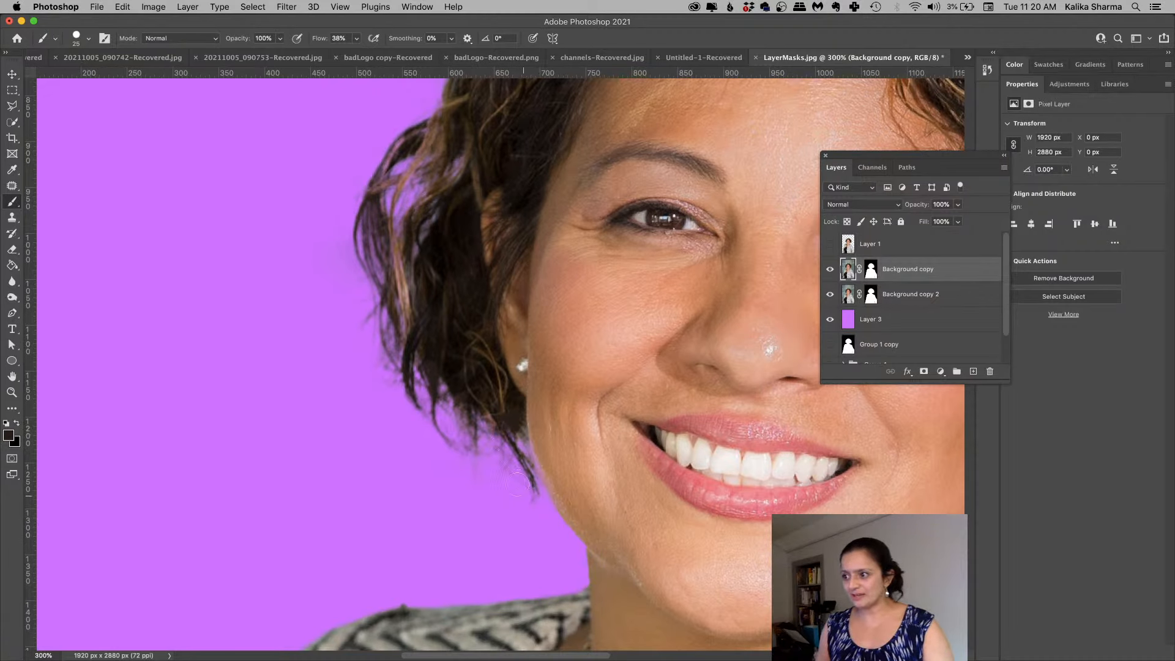
pyautogui.moveTo(480, 412); pyautogui.dragTo(468, 448)
pyautogui.moveTo(459, 391); pyautogui.dragTo(446, 431)
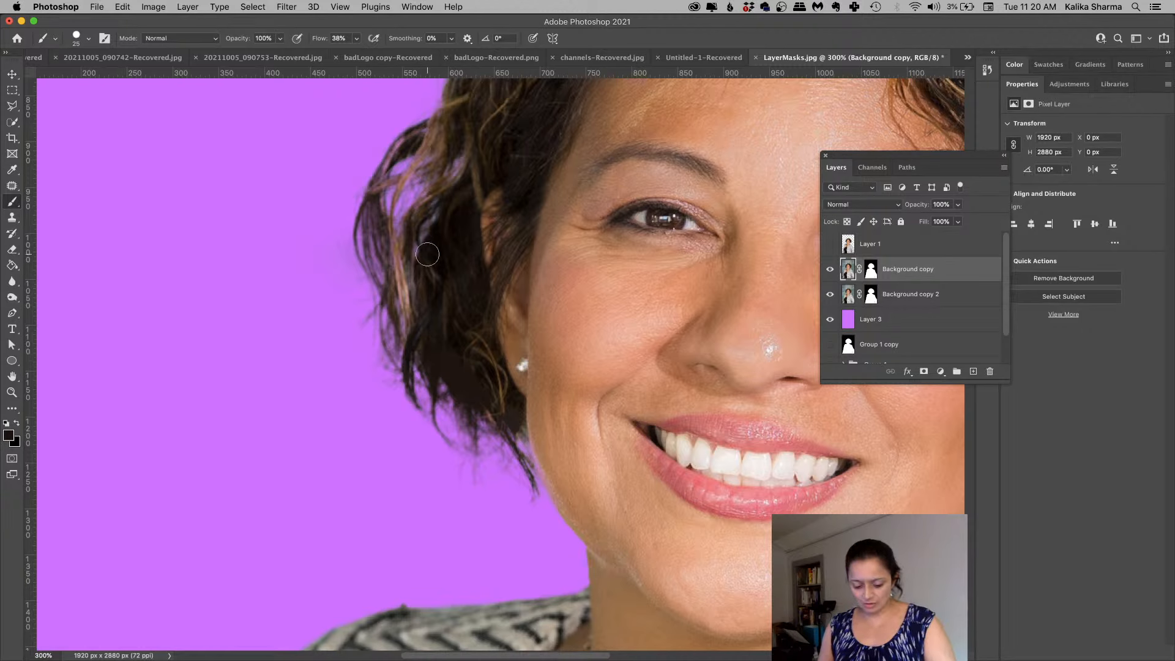
# Step: Clone hair texture from the upper hair onto the flat dark area of the curls with the Clone Stamp tool
pyautogui.press('s')
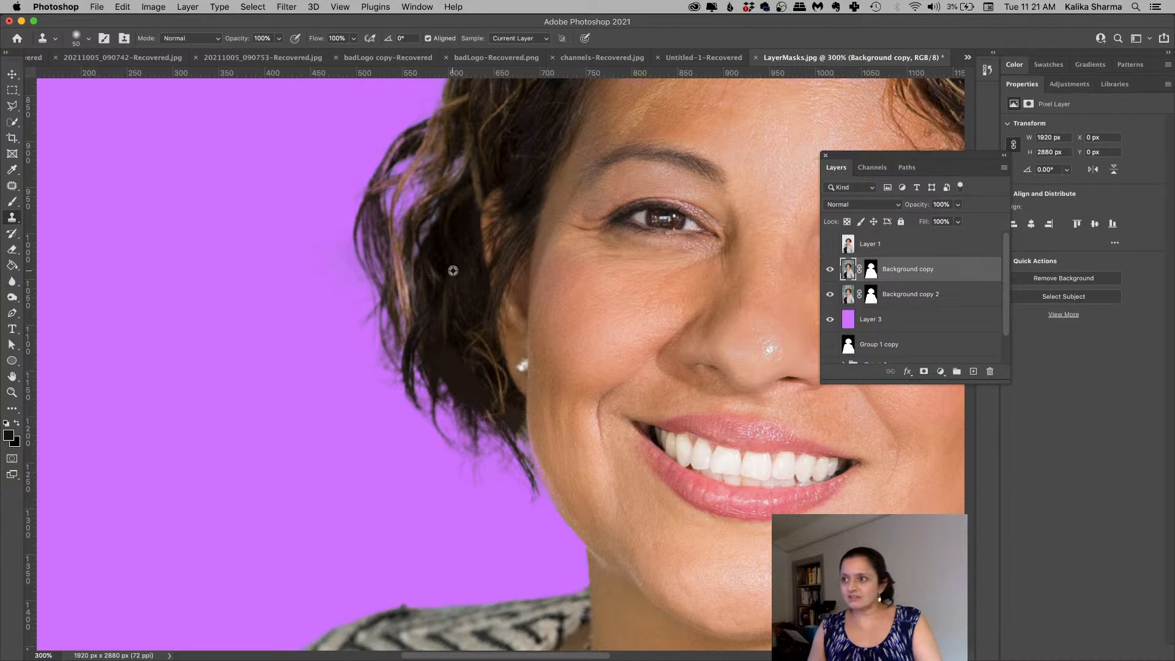
pyautogui.moveTo(424, 286)
pyautogui.mouseDown()
pyautogui.moveTo(425, 378)
pyautogui.moveTo(437, 381)
pyautogui.moveTo(439, 317)
pyautogui.moveTo(452, 378)
pyautogui.mouseUp()
pyautogui.click(475, 194)
pyautogui.keyDown('alt'); pyautogui.click(495, 101); pyautogui.keyUp('alt')
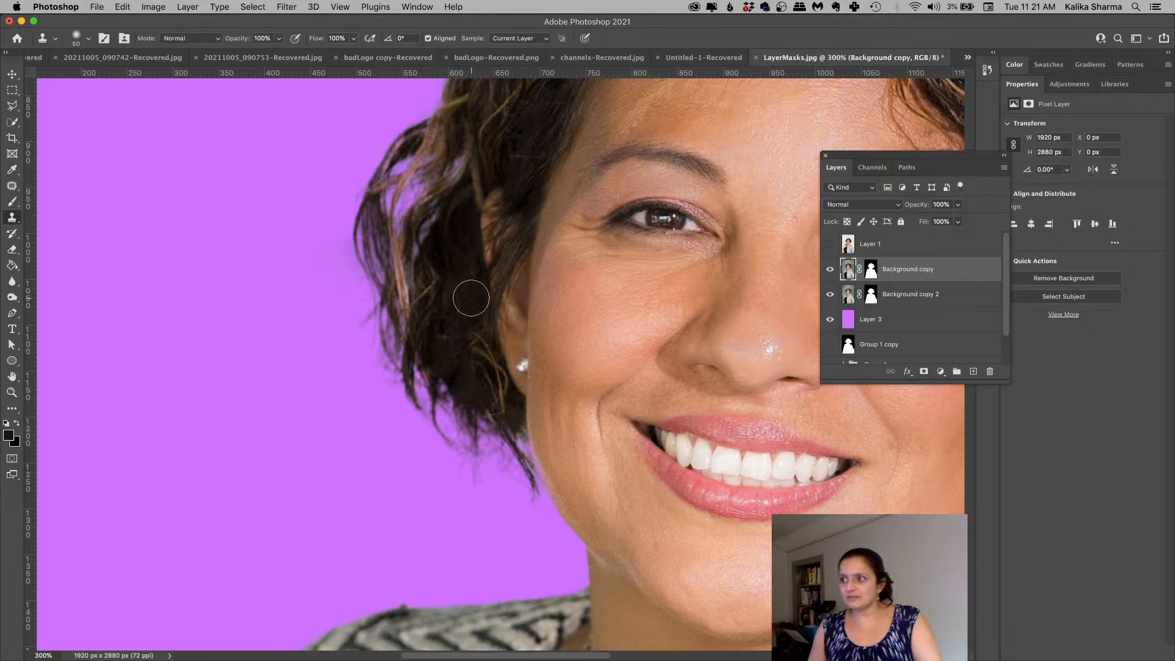
pyautogui.moveTo(442, 317); pyautogui.dragTo(461, 378)
pyautogui.keyDown('alt'); pyautogui.click(525, 131); pyautogui.keyUp('alt')
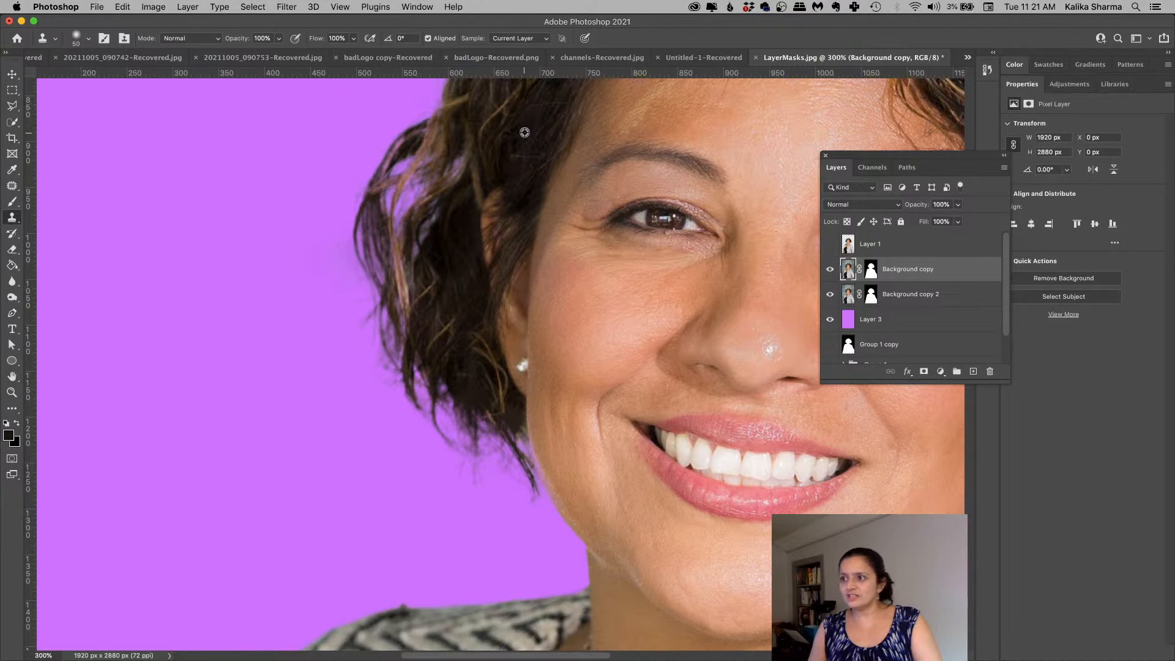
pyautogui.moveTo(432, 312)
pyautogui.mouseDown()
pyautogui.moveTo(444, 344)
pyautogui.moveTo(472, 334)
pyautogui.moveTo(459, 359)
pyautogui.moveTo(479, 398)
pyautogui.mouseUp()
# Step: Clone hair from a fresh source onto the lower outer curls, undoing one misplaced stamp, and hide the Layers panel
pyautogui.keyDown('alt'); pyautogui.click(466, 102); pyautogui.keyUp('alt')
pyautogui.click(422, 380)
pyautogui.press('super+z')
pyautogui.keyDown('alt'); pyautogui.click(505, 149); pyautogui.keyUp('alt')
pyautogui.moveTo(420, 376)
pyautogui.mouseDown()
pyautogui.moveTo(432, 430)
pyautogui.moveTo(474, 453)
pyautogui.moveTo(477, 481)
pyautogui.mouseUp()
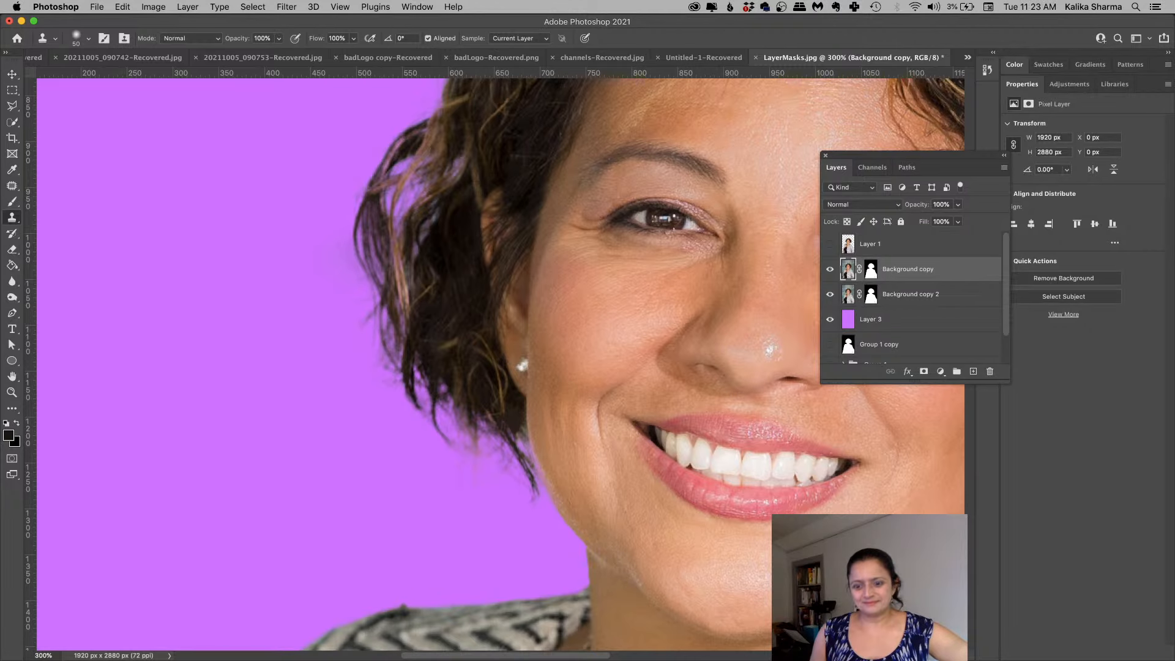
pyautogui.press('F7')
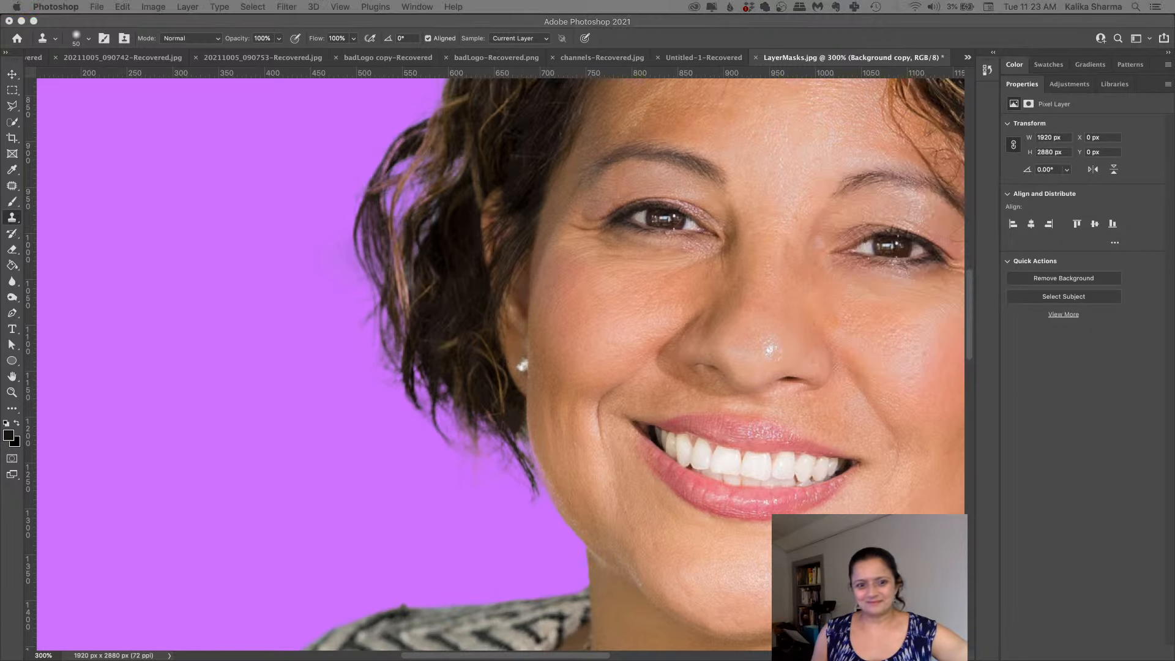